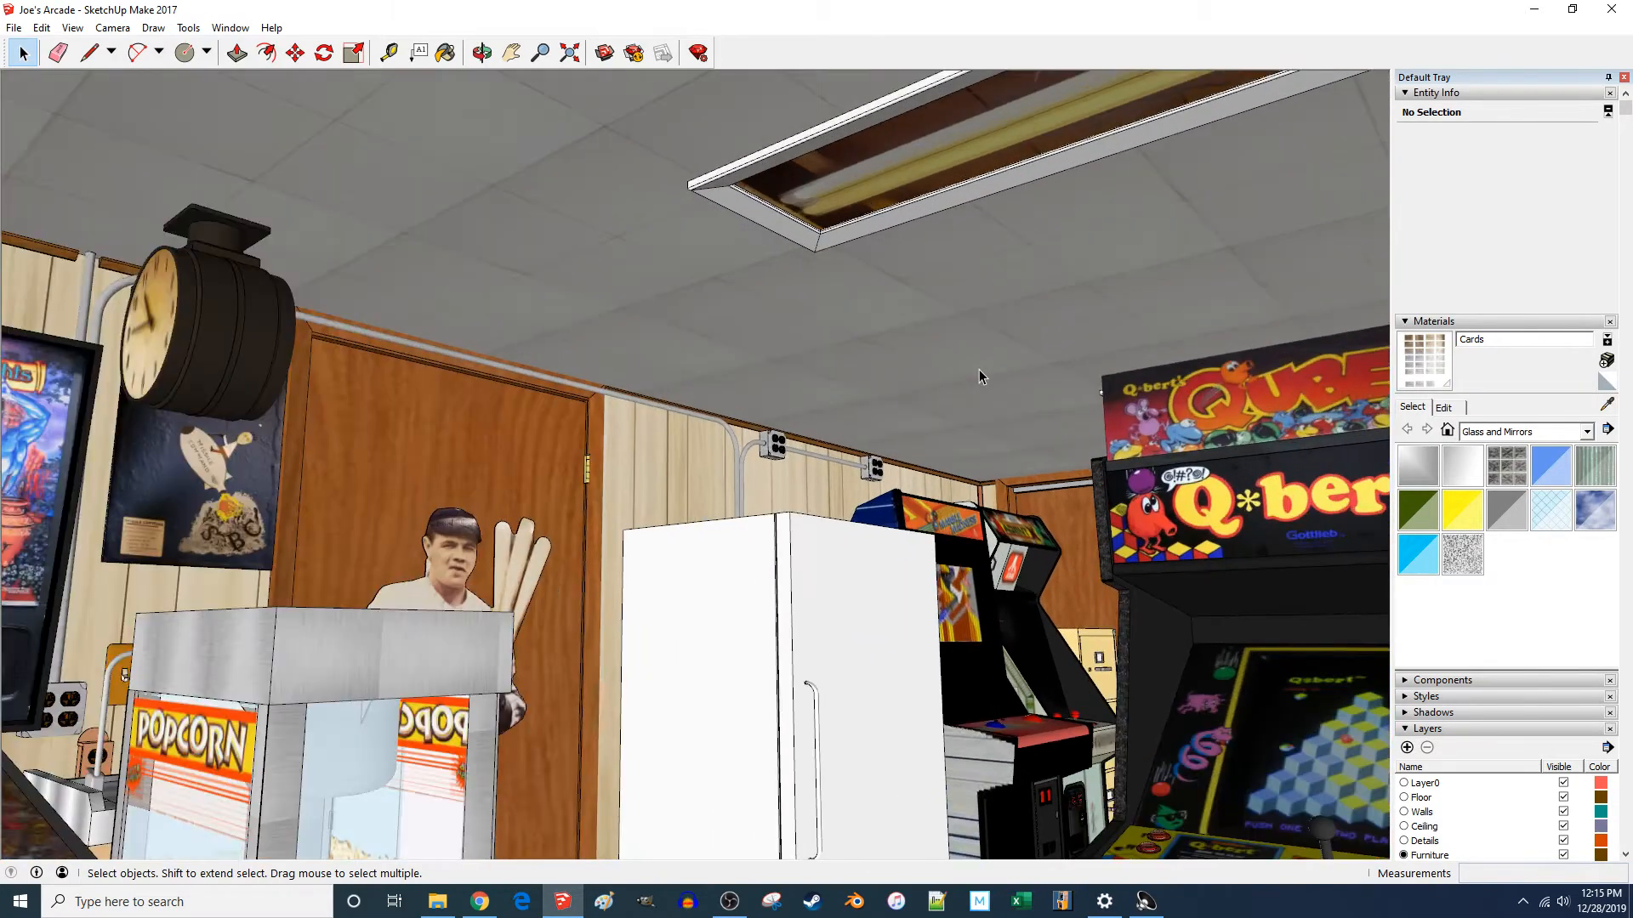
# - Hide the Ceiling layer to open up the view of the outlets along the top of the wall
pyautogui.scroll(10, 736, 437)
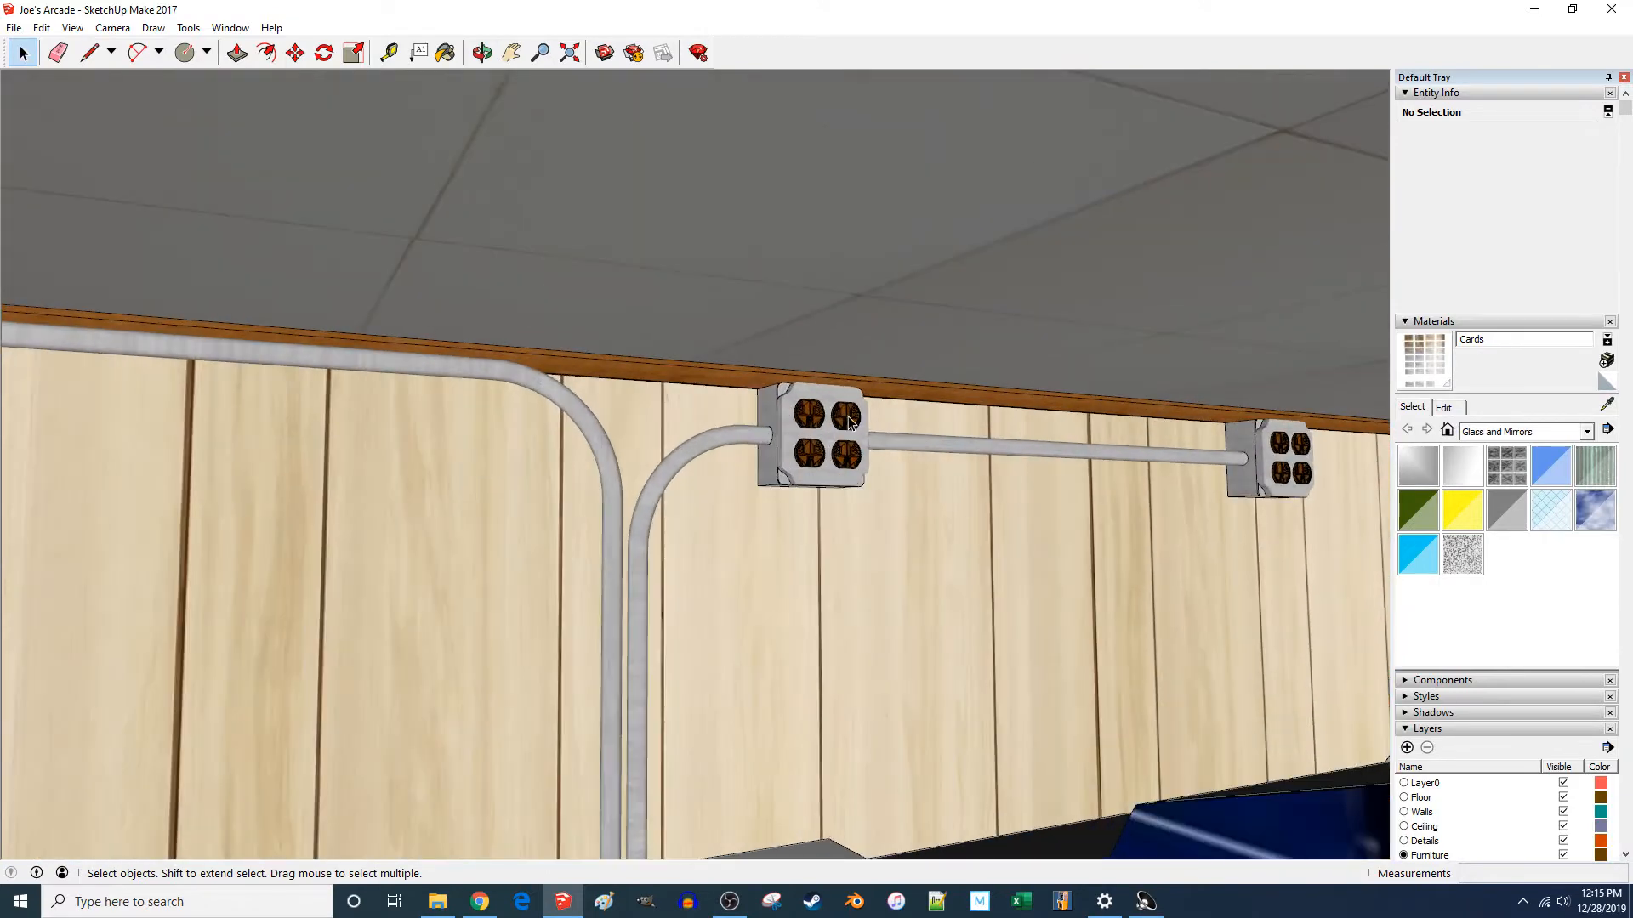
pyautogui.moveTo(851, 423); pyautogui.dragTo(619, 442, button='middle')
pyautogui.moveTo(731, 489); pyautogui.dragTo(611, 446, button='middle')
pyautogui.scroll(3, 798, 371)
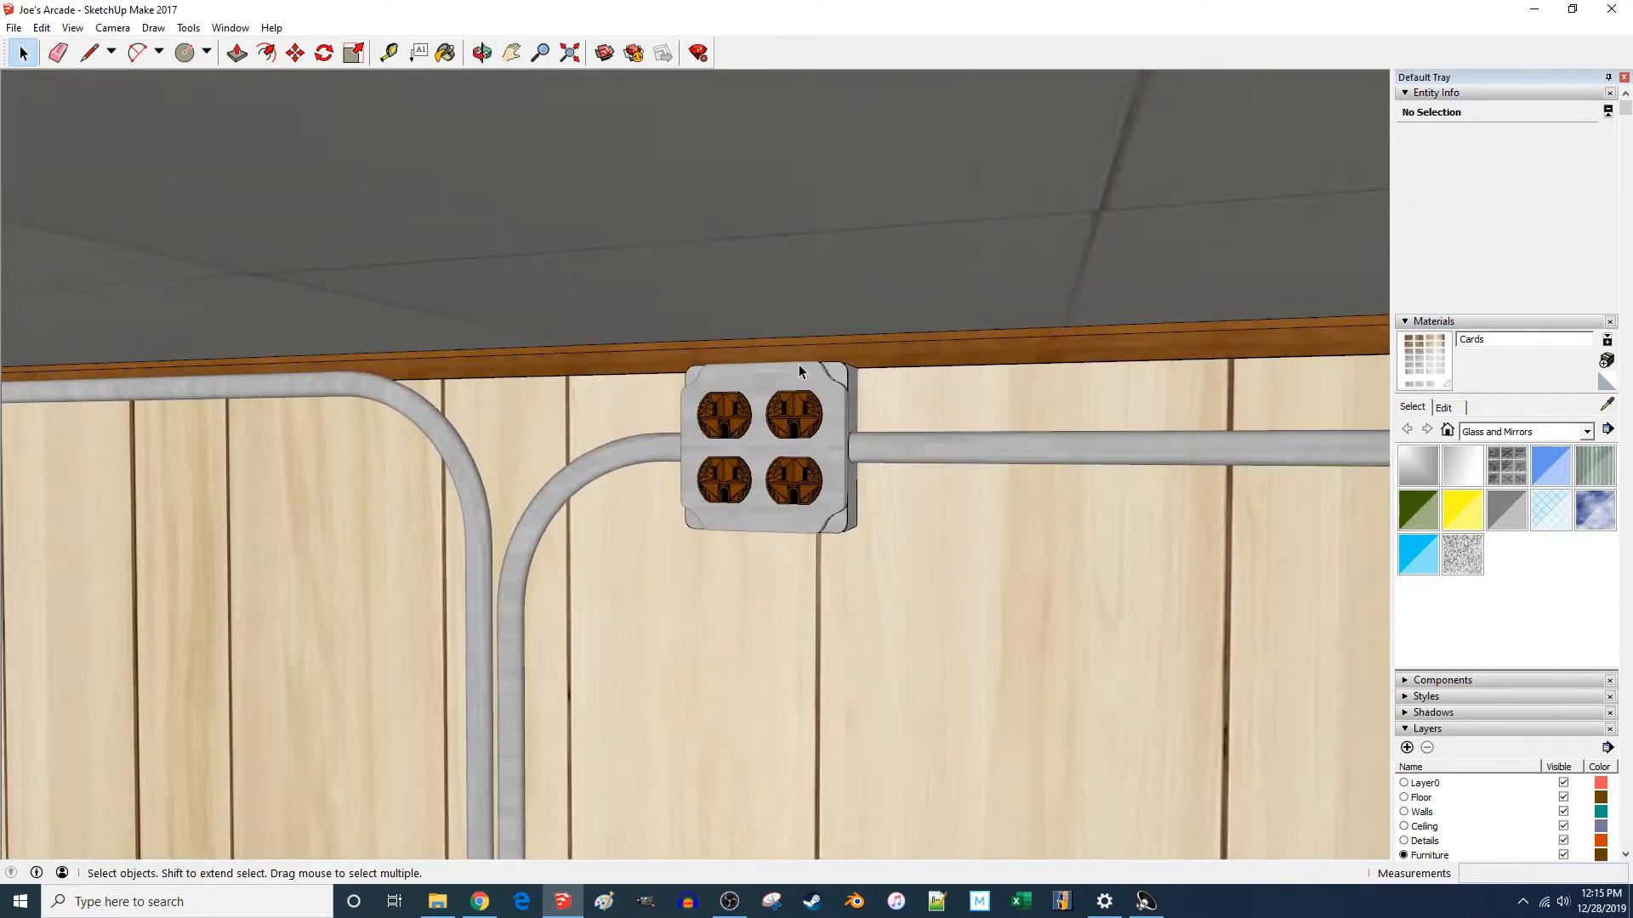
pyautogui.scroll(-3, 787, 391)
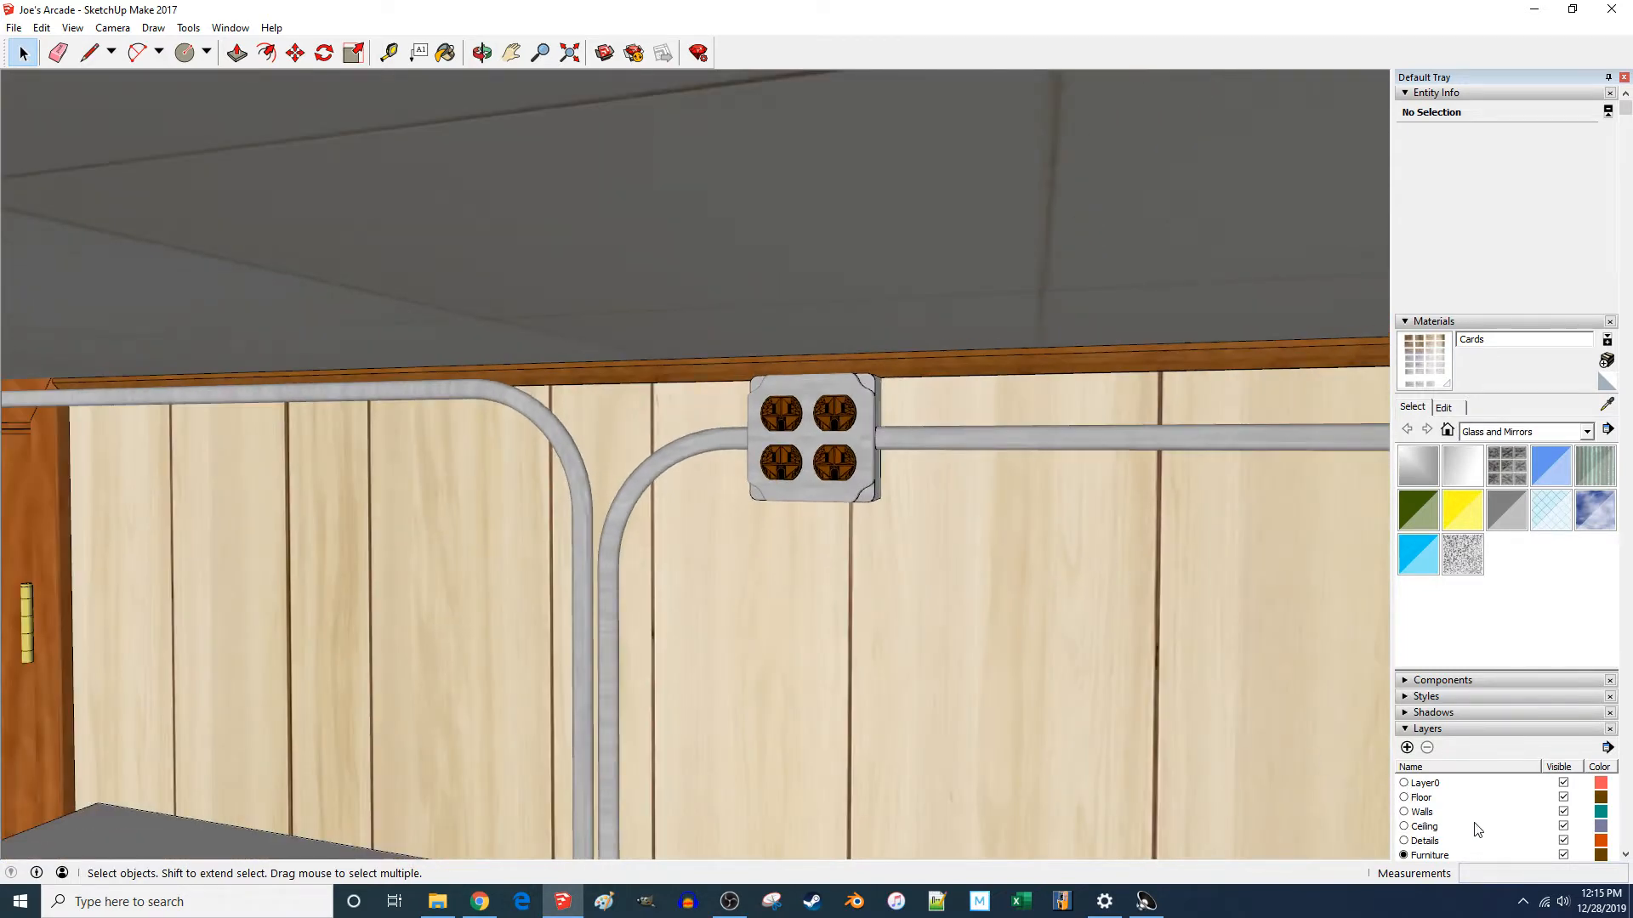
pyautogui.click(1563, 827)
# - Examine the outlet boxes, conduit and switch plate along the wall between the pinball machines and the door
pyautogui.moveTo(1191, 553); pyautogui.dragTo(1028, 650, button='middle')
pyautogui.scroll(-6, 978, 588)
pyautogui.scroll(1, 282, 619)
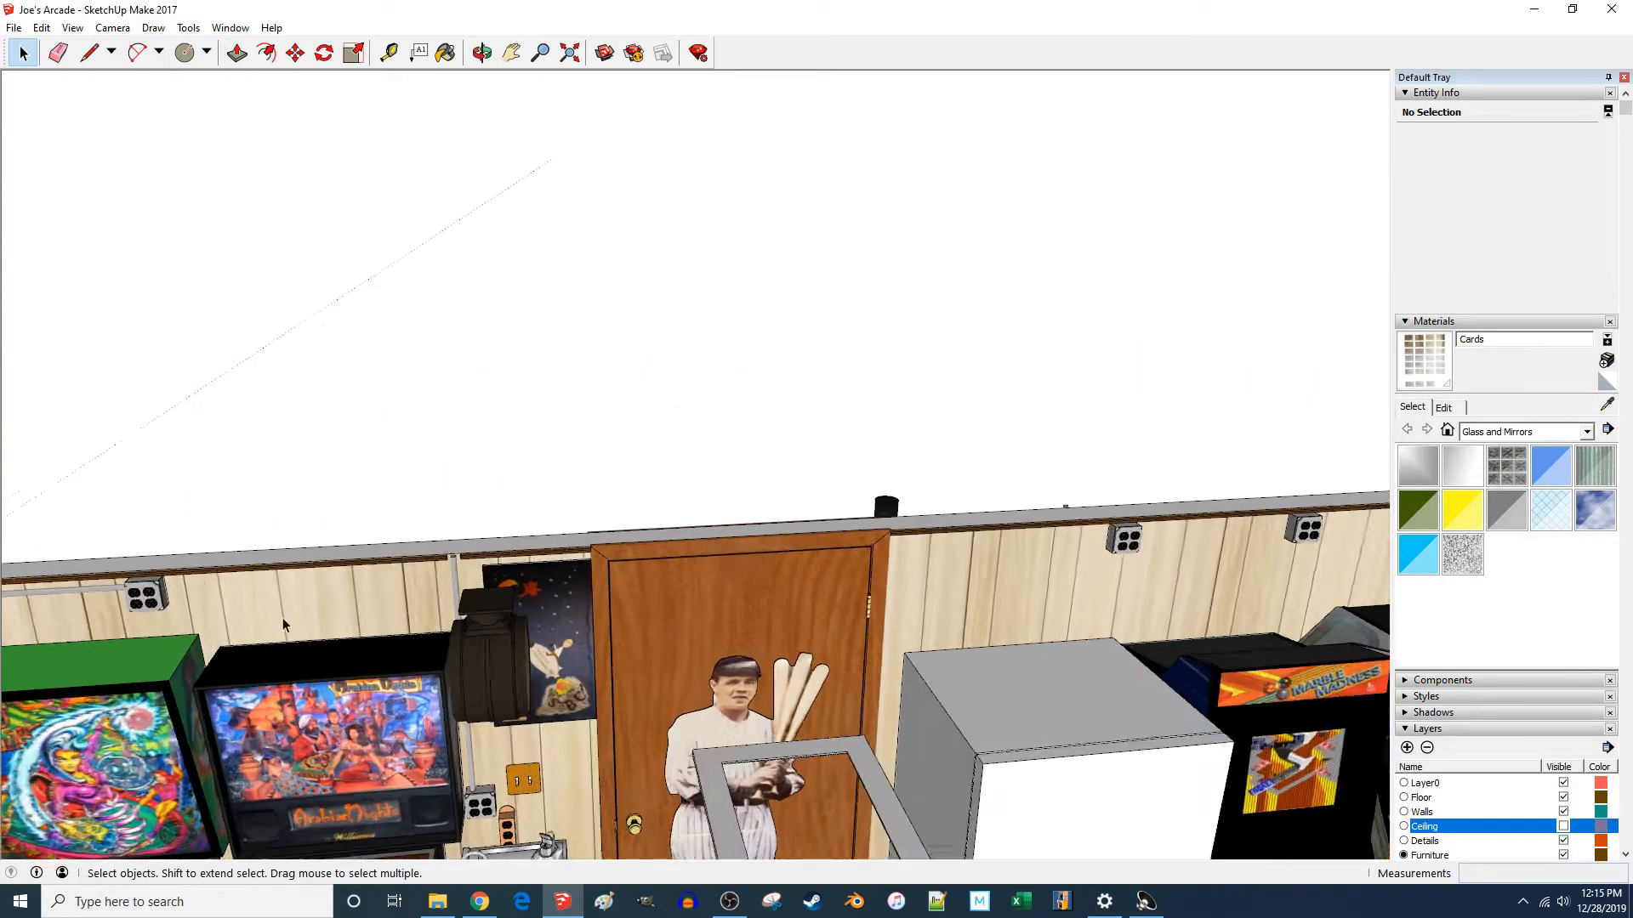
pyautogui.scroll(4, 212, 604)
pyautogui.scroll(-5, 739, 587)
pyautogui.moveTo(704, 555); pyautogui.dragTo(655, 548, button='middle')
pyautogui.moveTo(829, 630); pyautogui.dragTo(655, 612, button='middle')
pyautogui.scroll(4, 750, 802)
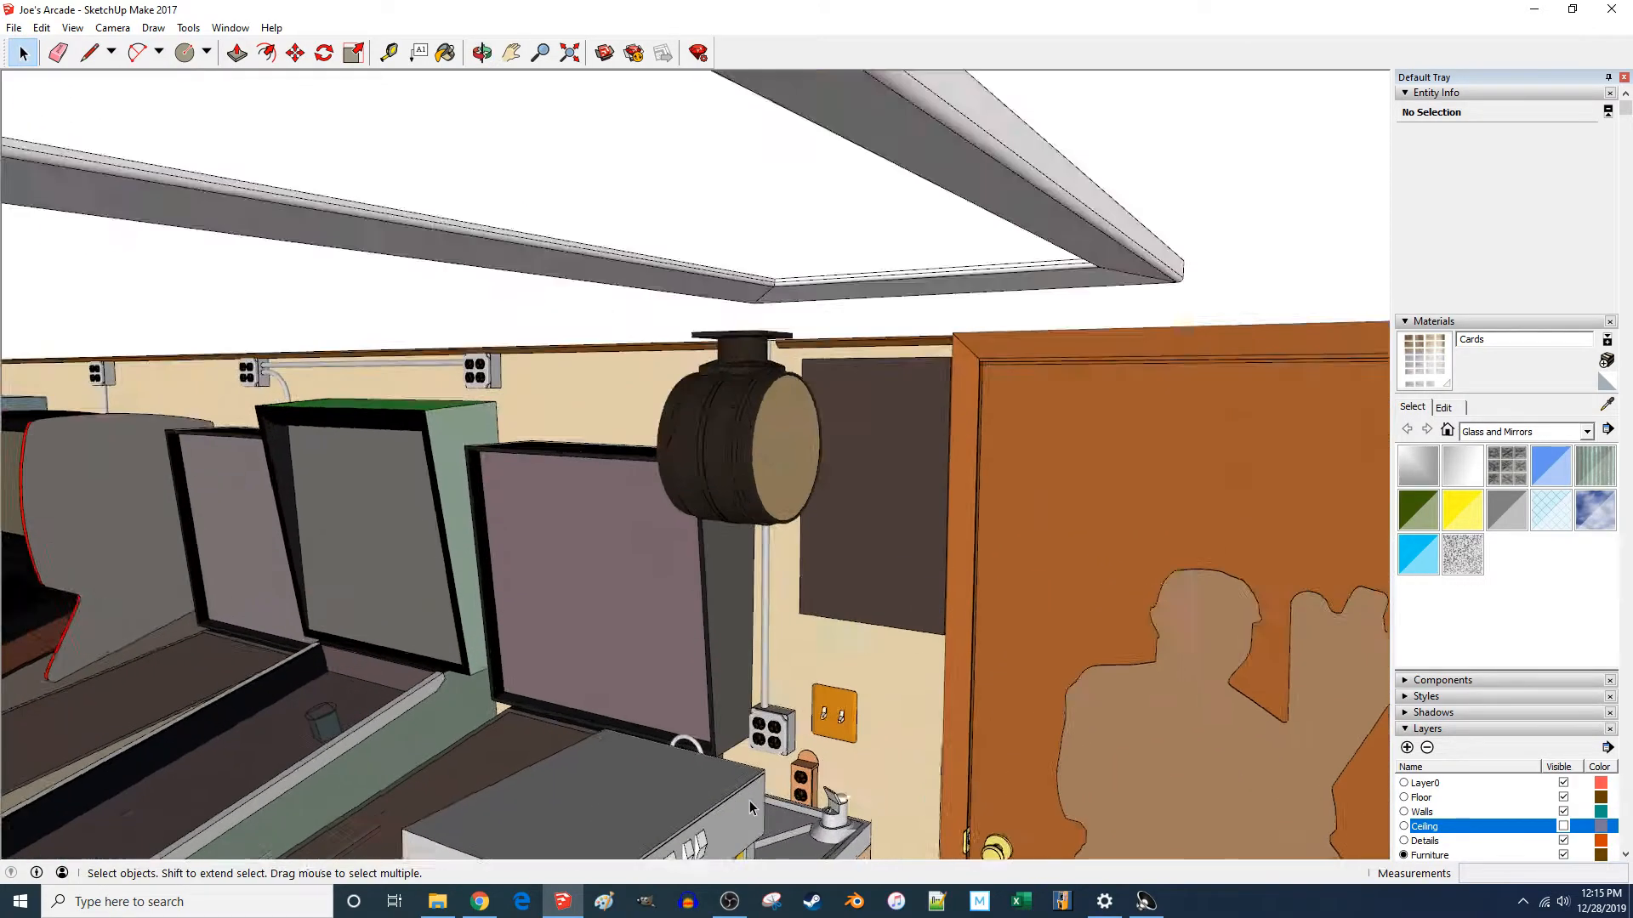
pyautogui.scroll(2, 789, 722)
pyautogui.scroll(-7, 834, 496)
pyautogui.moveTo(834, 495); pyautogui.dragTo(795, 595, button='middle')
pyautogui.scroll(6, 775, 684)
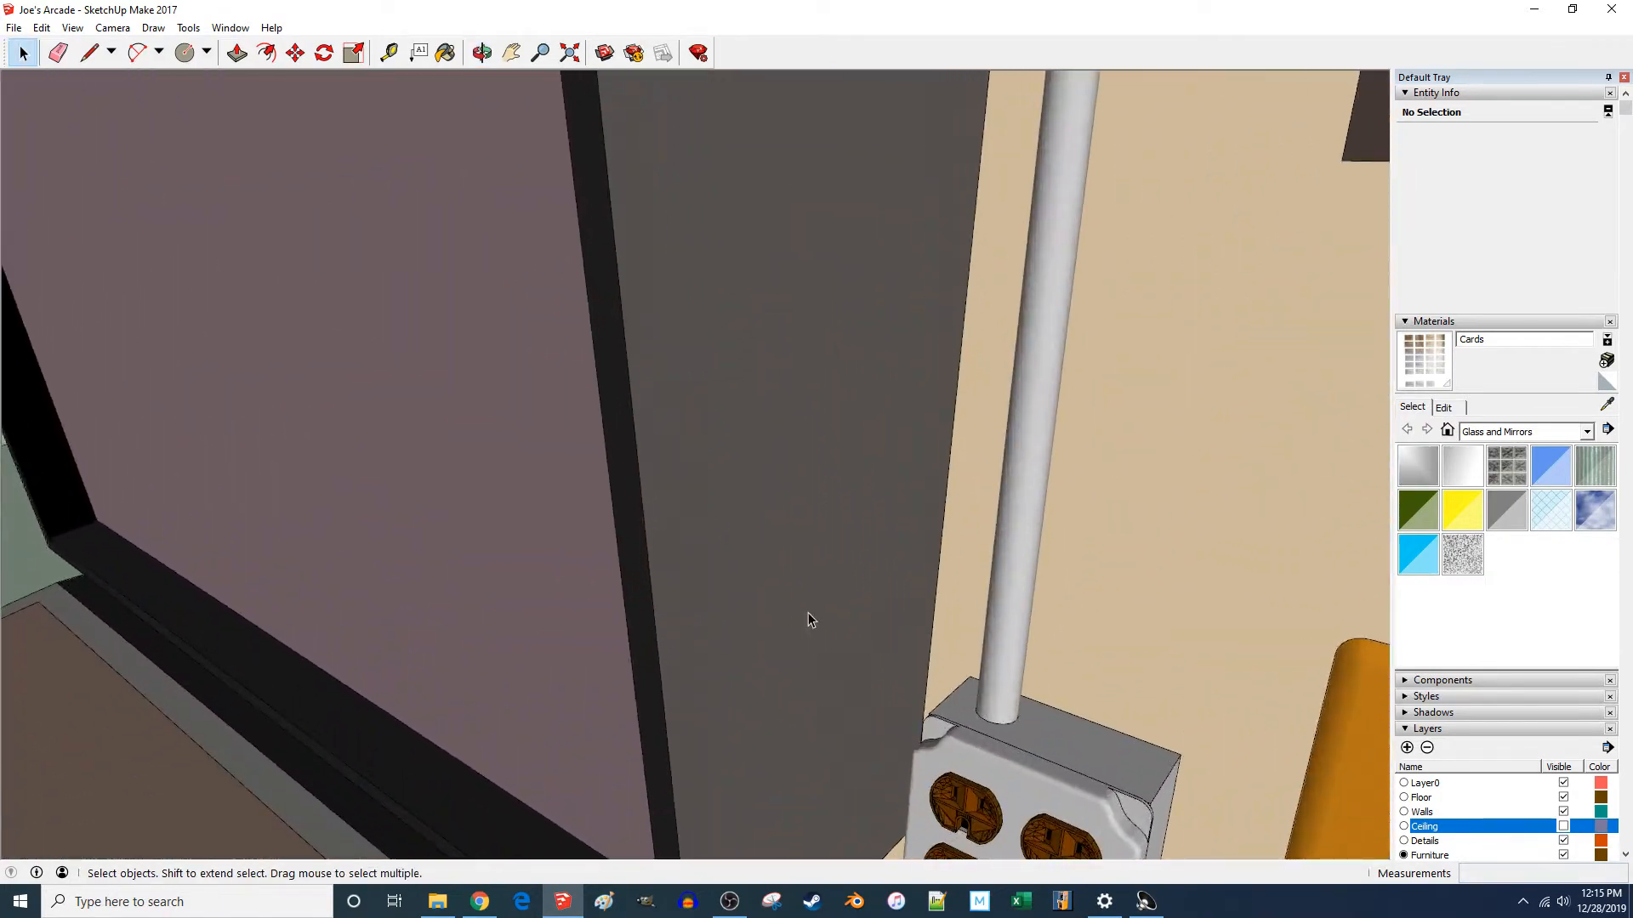
pyautogui.scroll(-8, 808, 619)
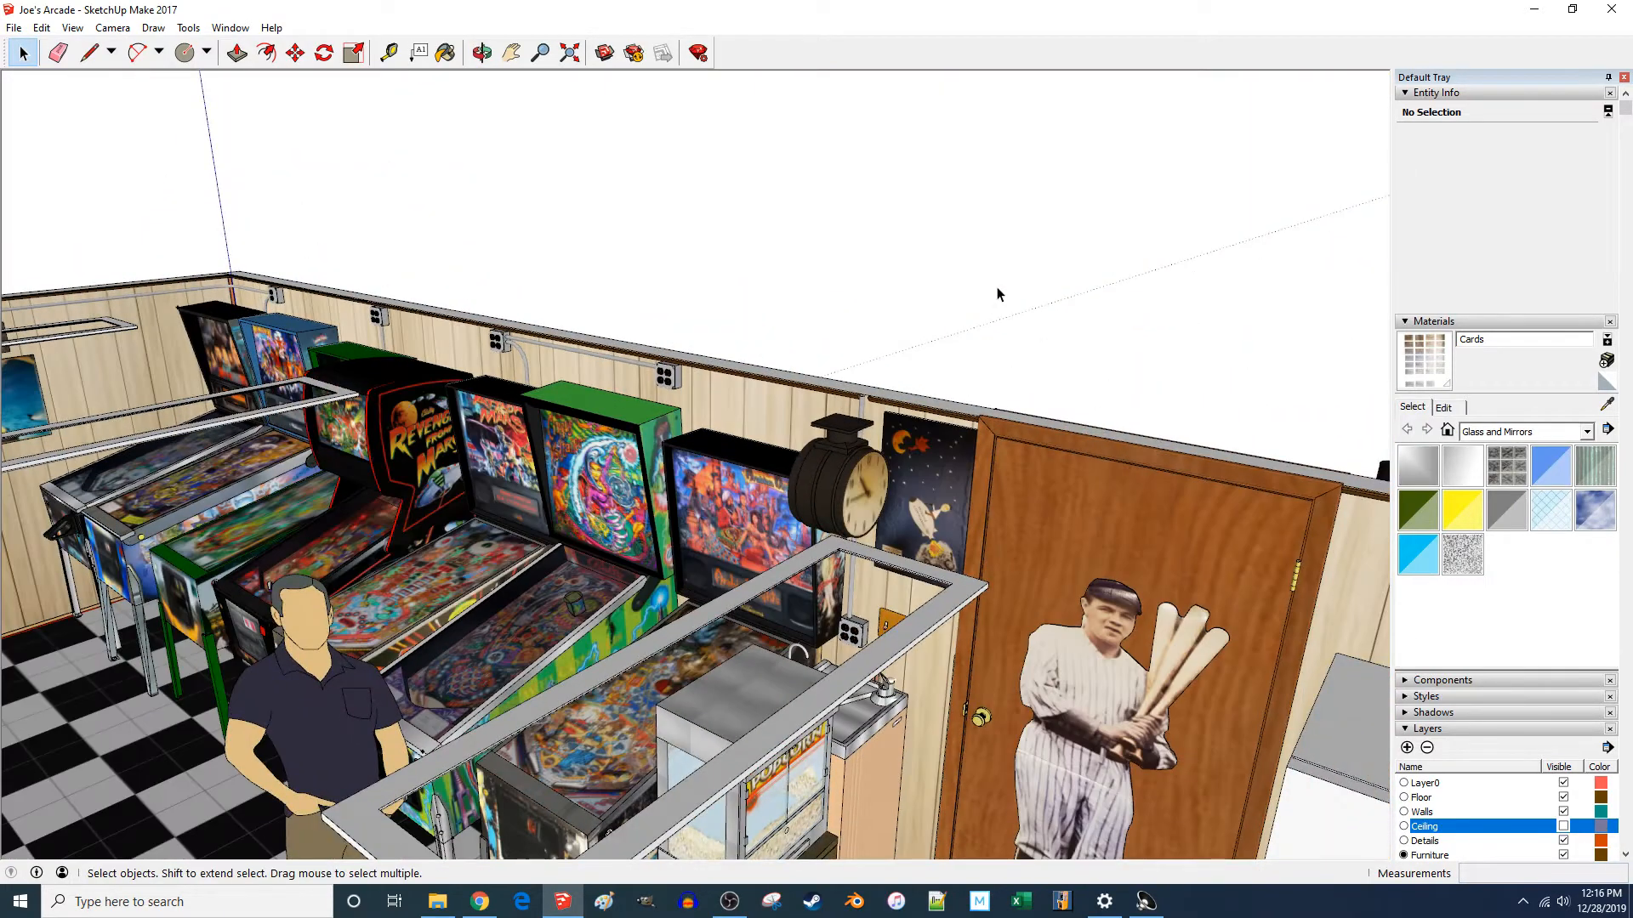
pyautogui.scroll(4, 852, 611)
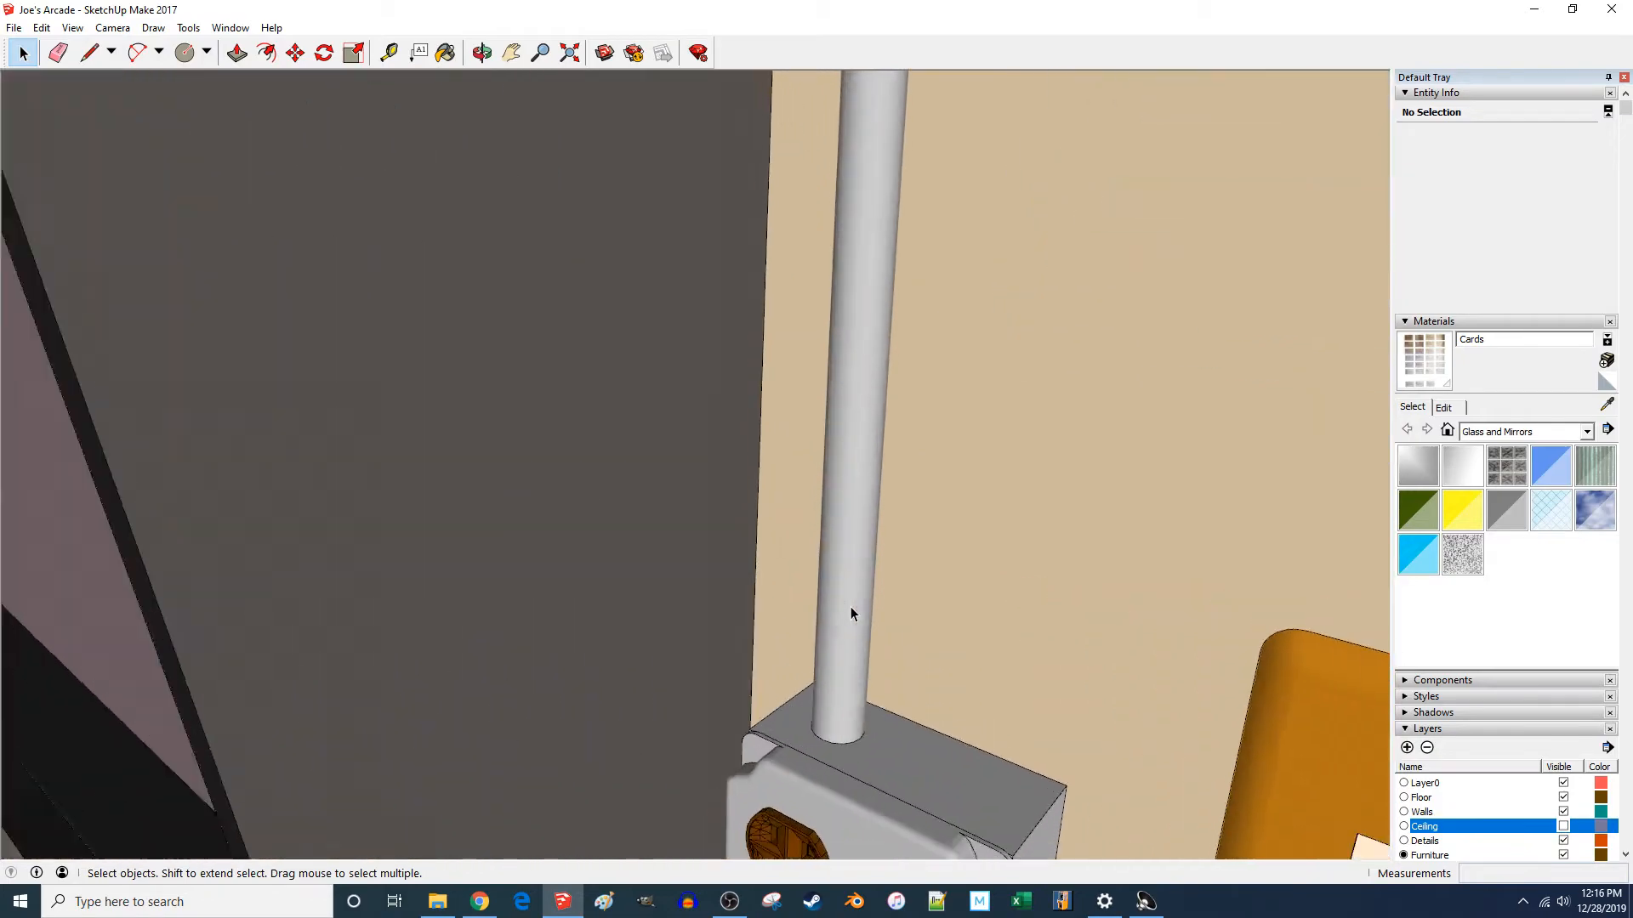
pyautogui.scroll(-5, 851, 605)
pyautogui.scroll(-5, 867, 533)
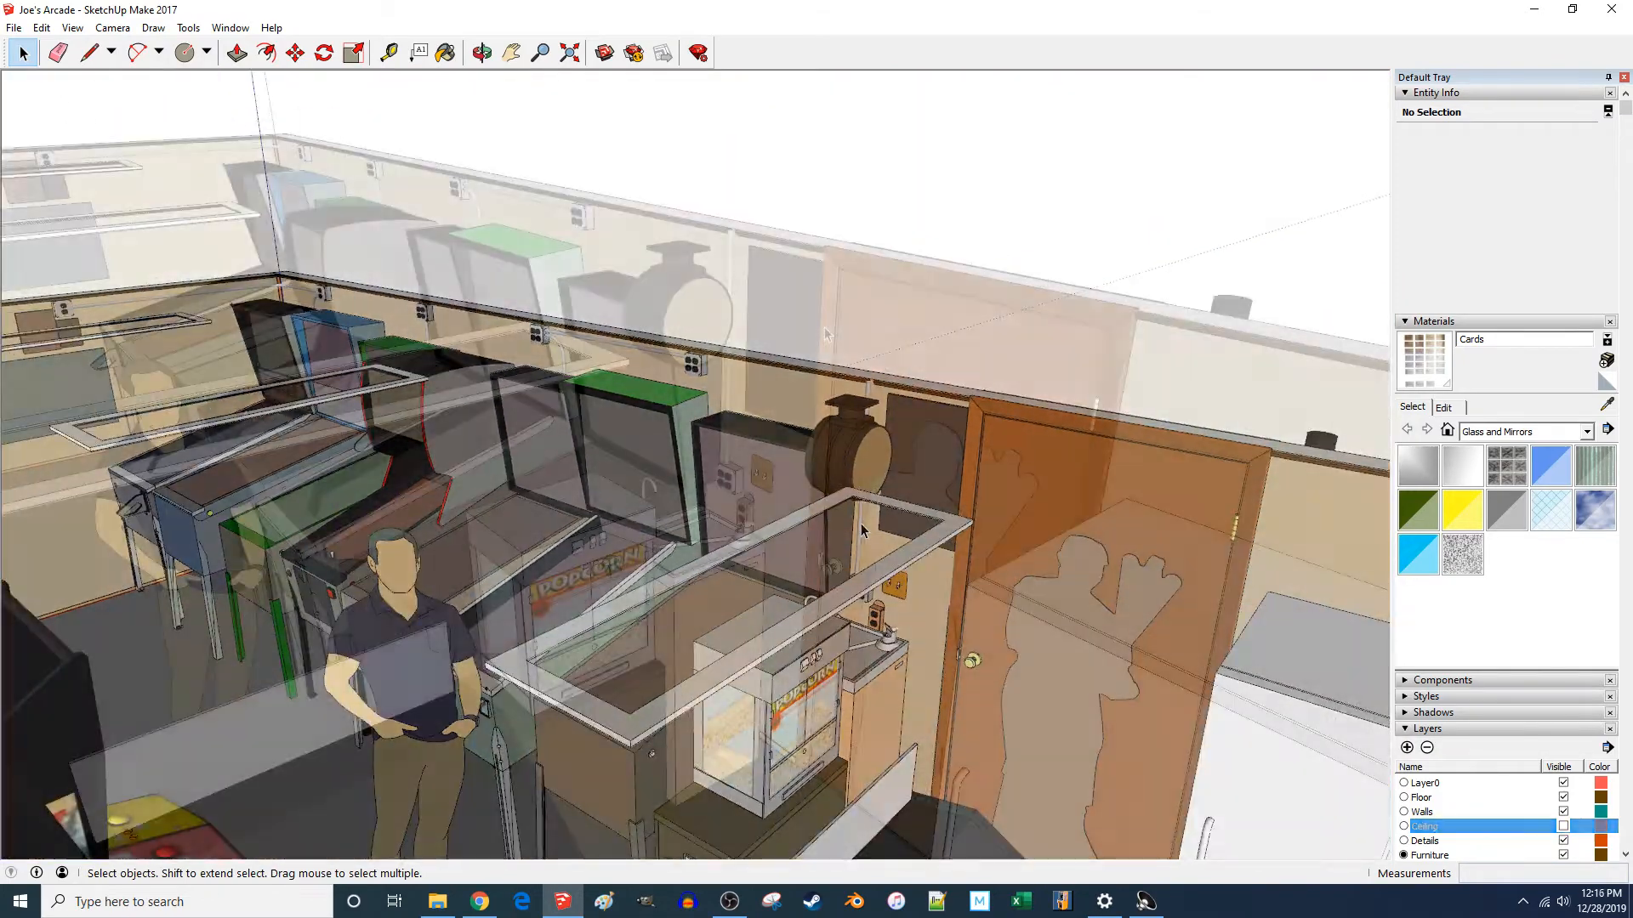
pyautogui.scroll(7, 824, 326)
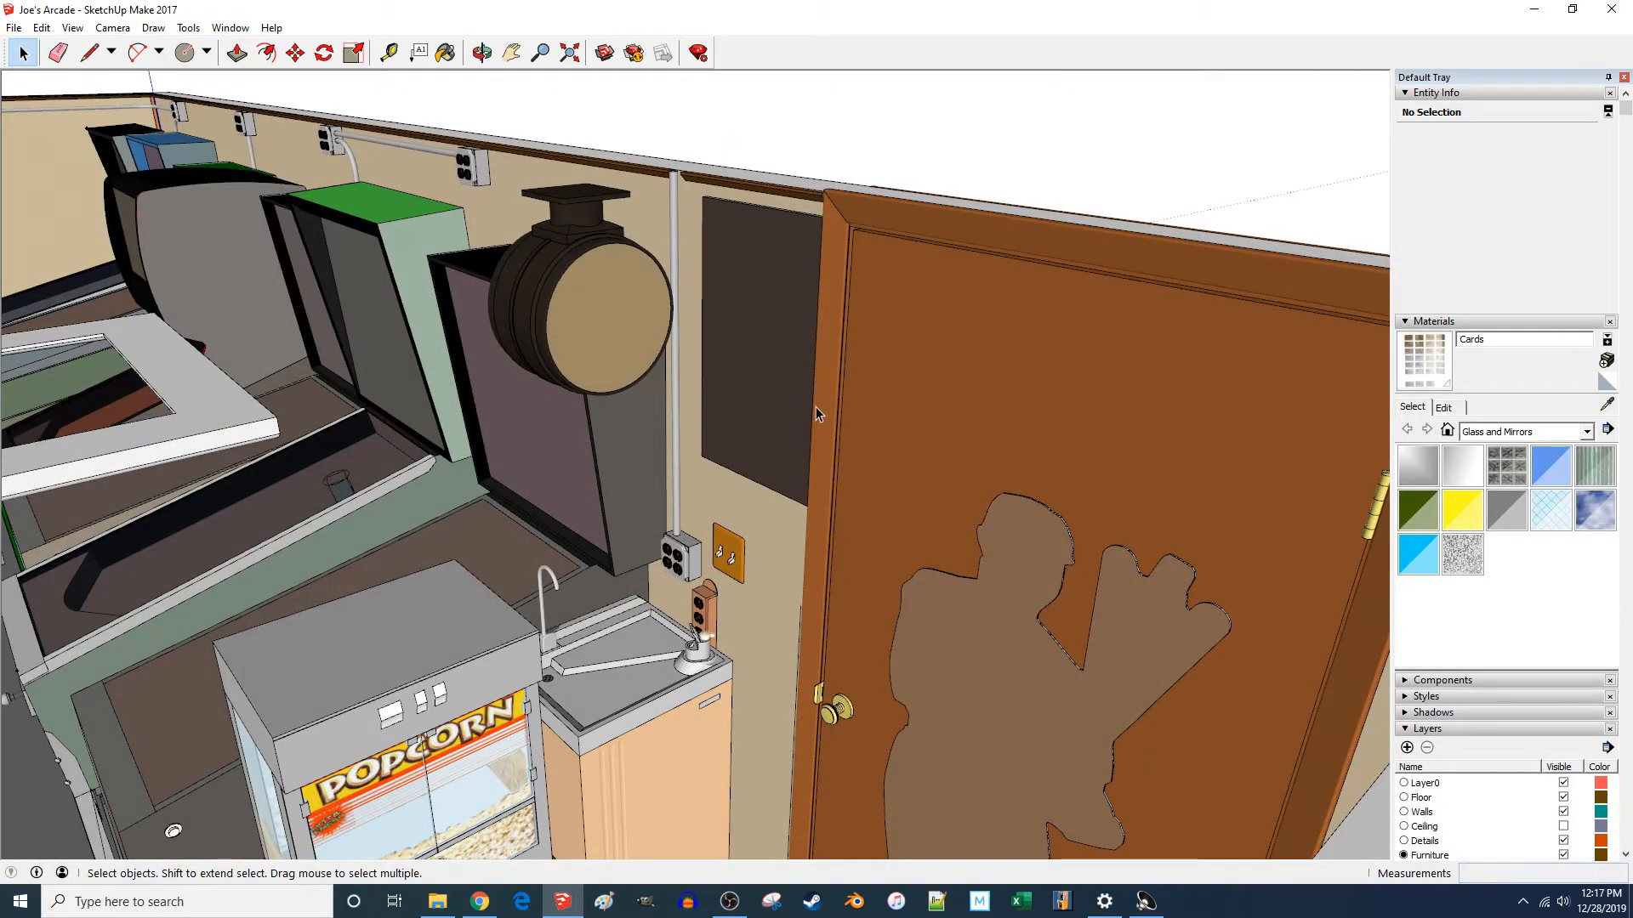
pyautogui.scroll(-4, 813, 406)
pyautogui.scroll(4, 828, 430)
pyautogui.moveTo(789, 498); pyautogui.dragTo(756, 396, button='middle')
pyautogui.scroll(4, 723, 426)
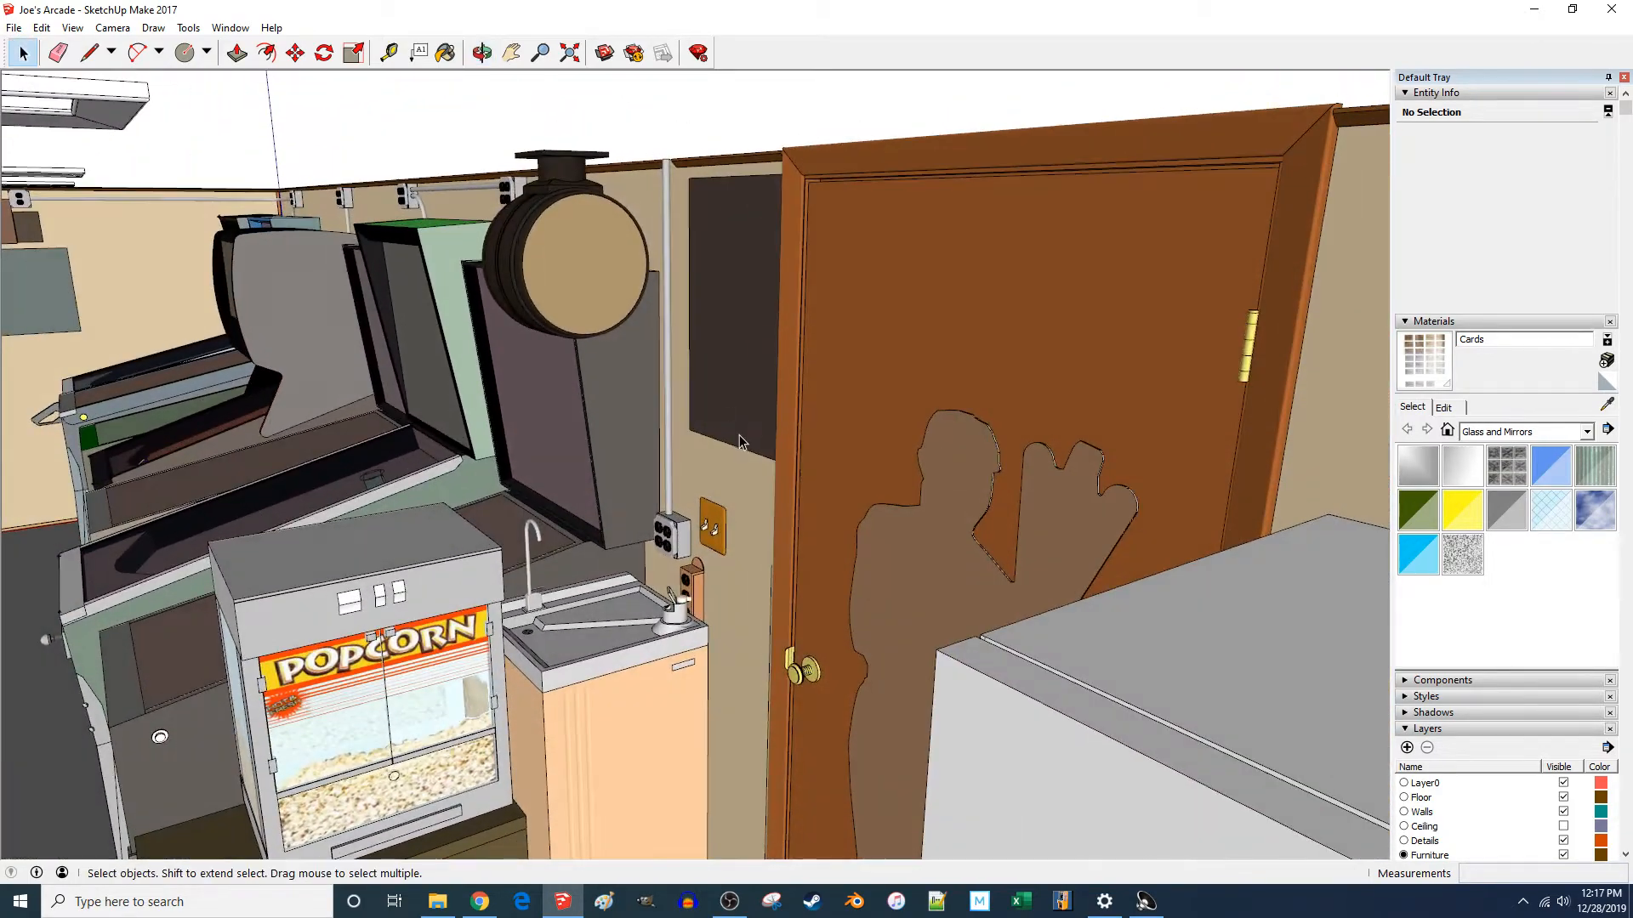
pyautogui.moveTo(679, 458); pyautogui.dragTo(951, 553, button='middle')
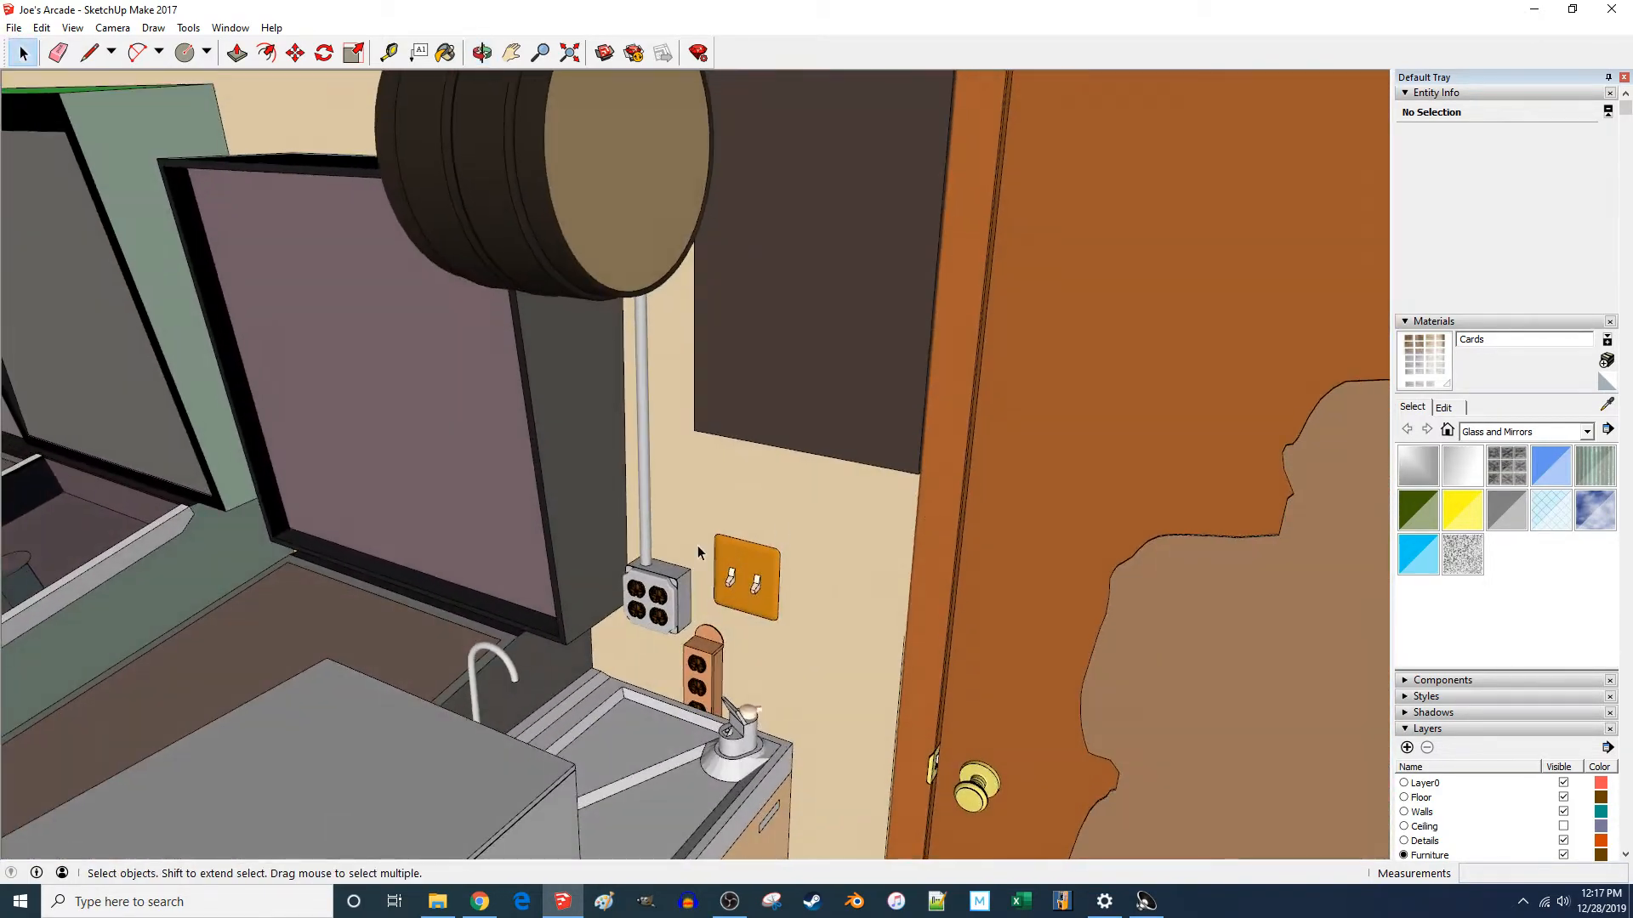
pyautogui.scroll(2, 697, 545)
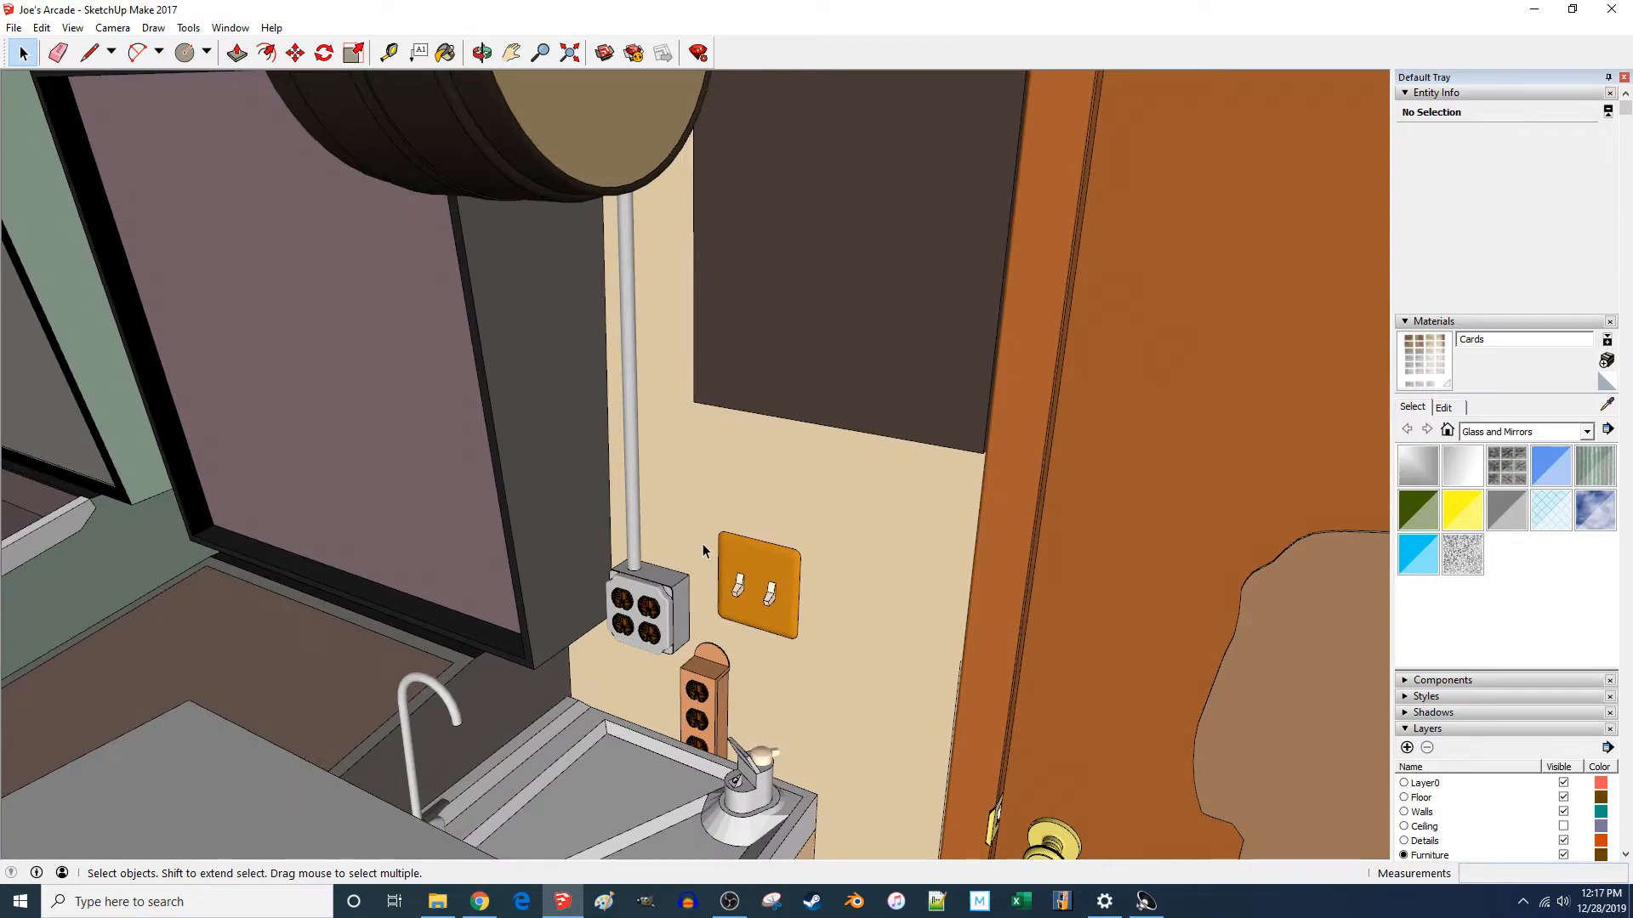
# - Switch to Google Play Music in Chrome and play The Kids Are Coming from its beginning
pyautogui.click(480, 901)
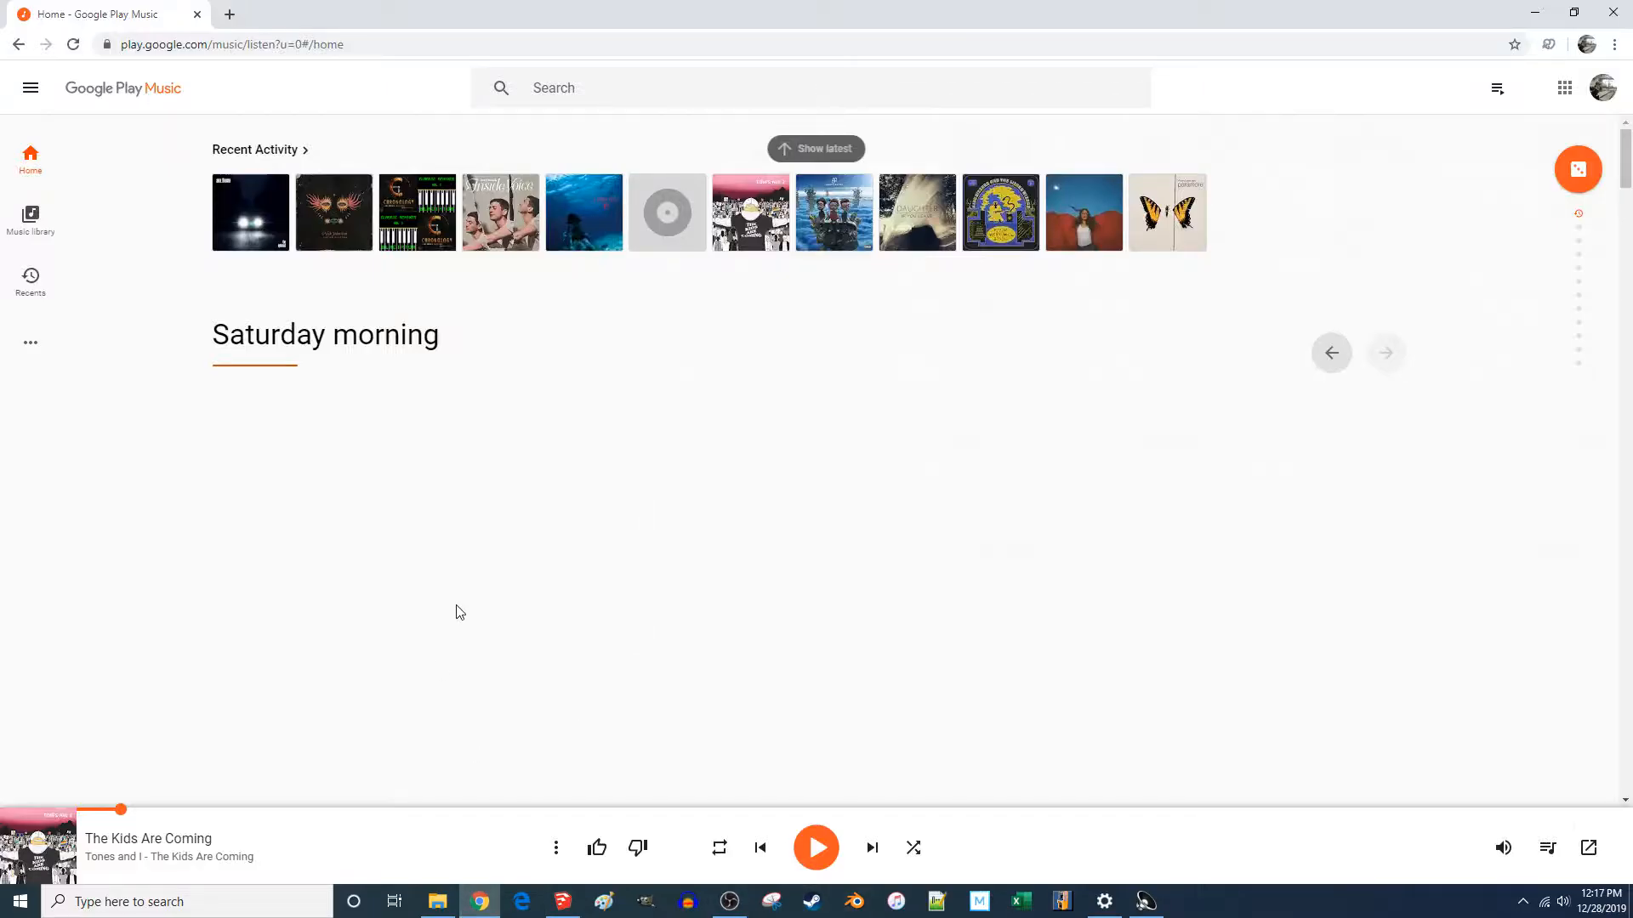
pyautogui.moveTo(122, 810); pyautogui.dragTo(77, 810)
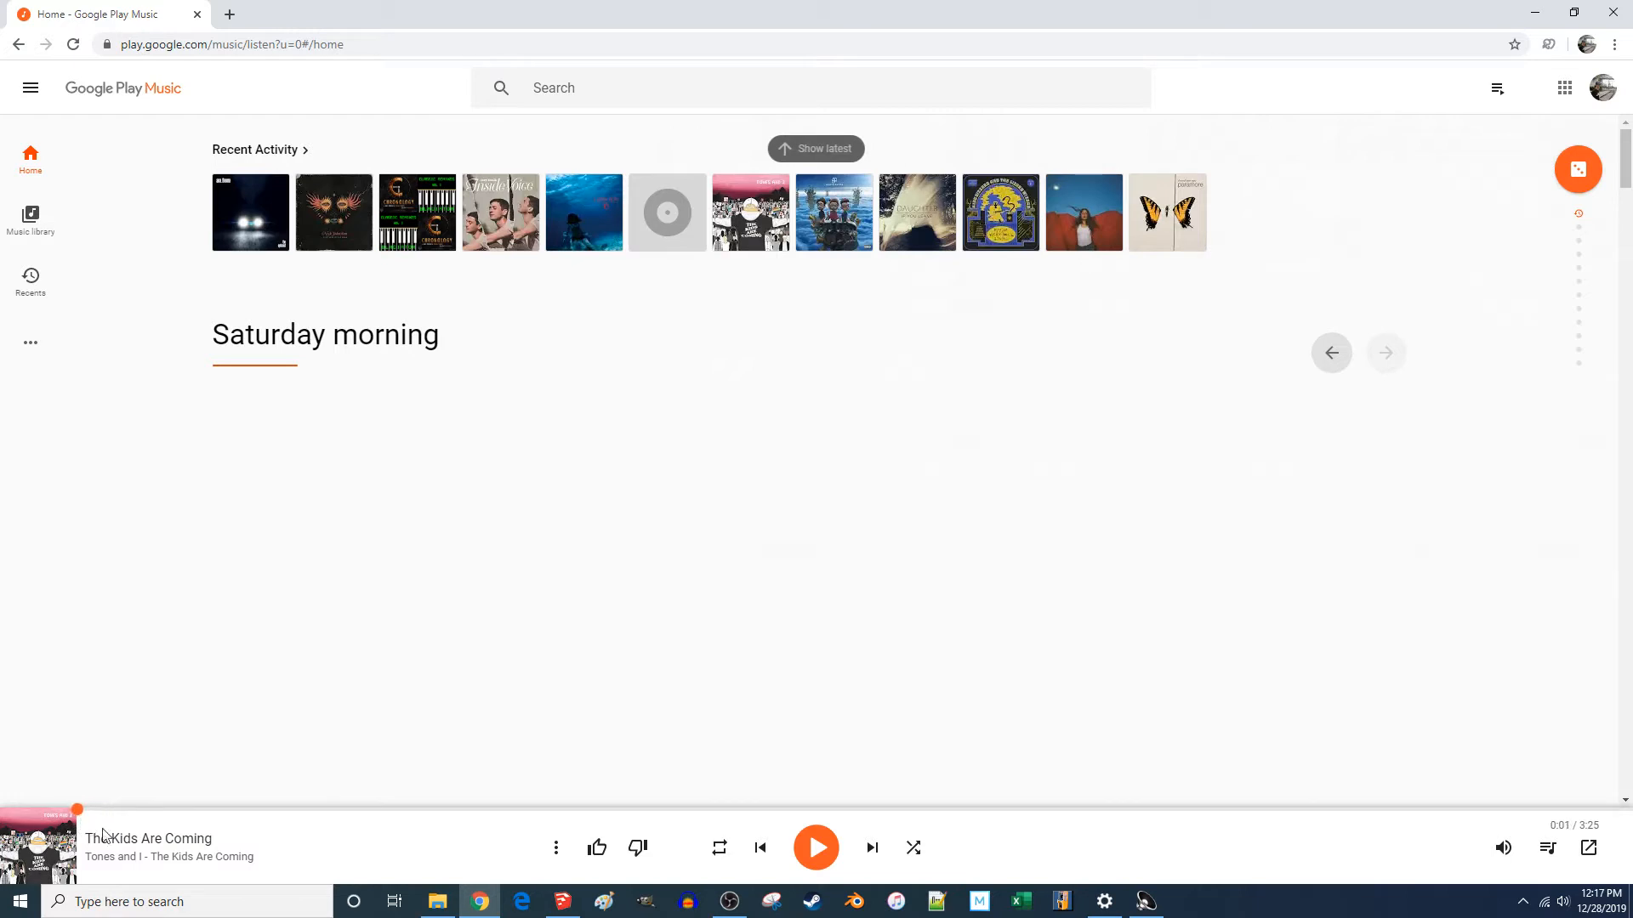
pyautogui.click(817, 848)
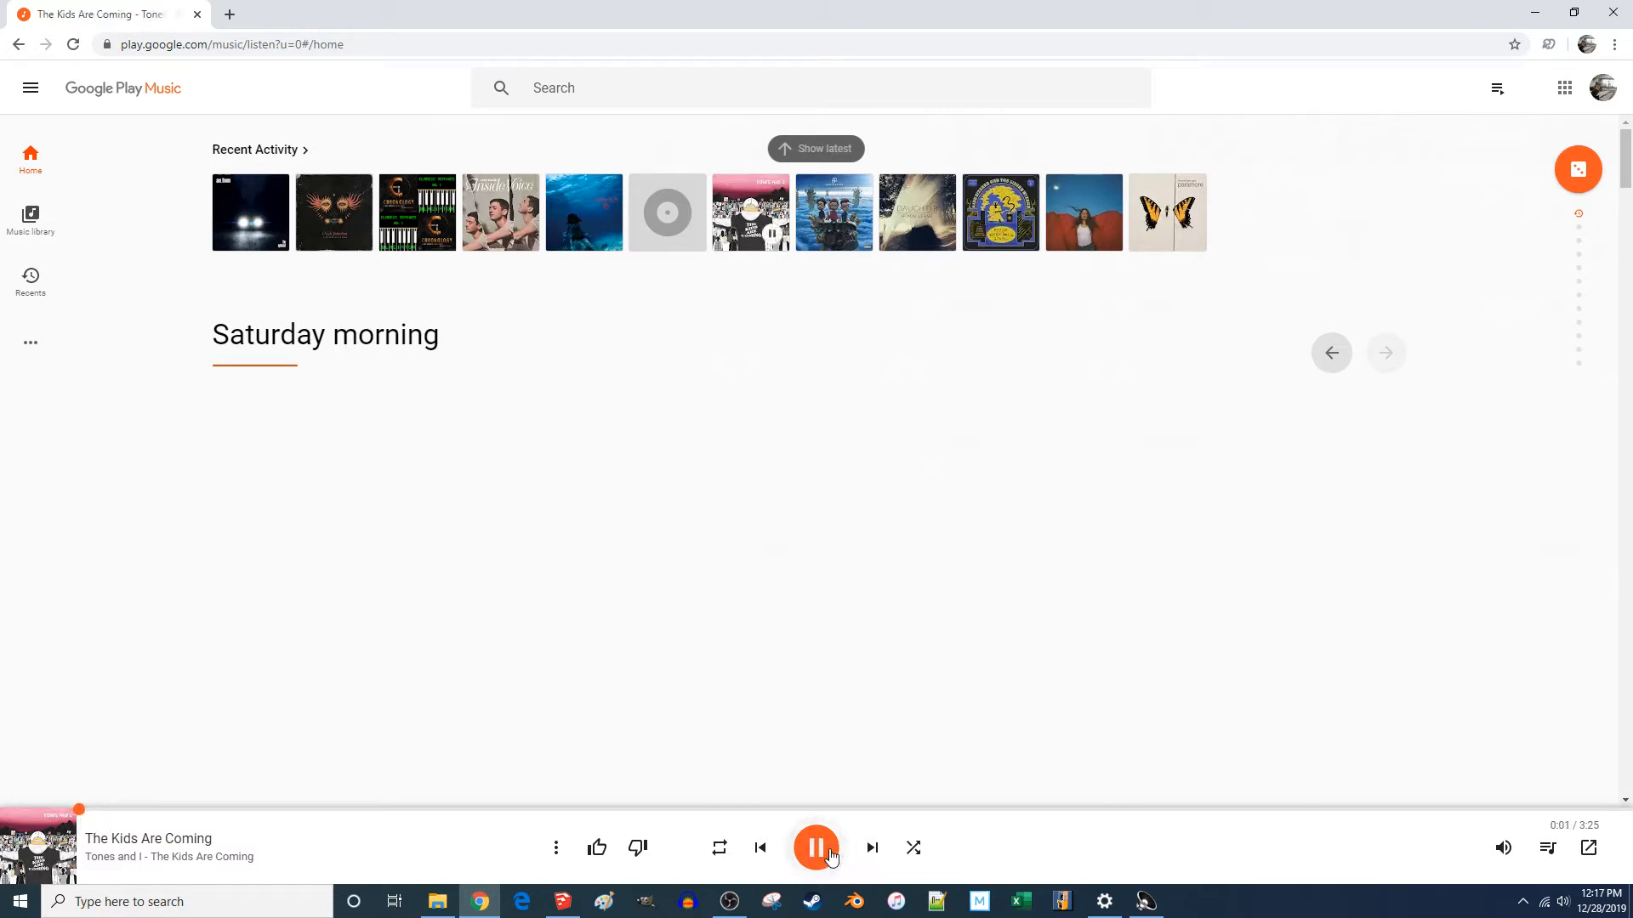
pyautogui.moveTo(1522, 853)
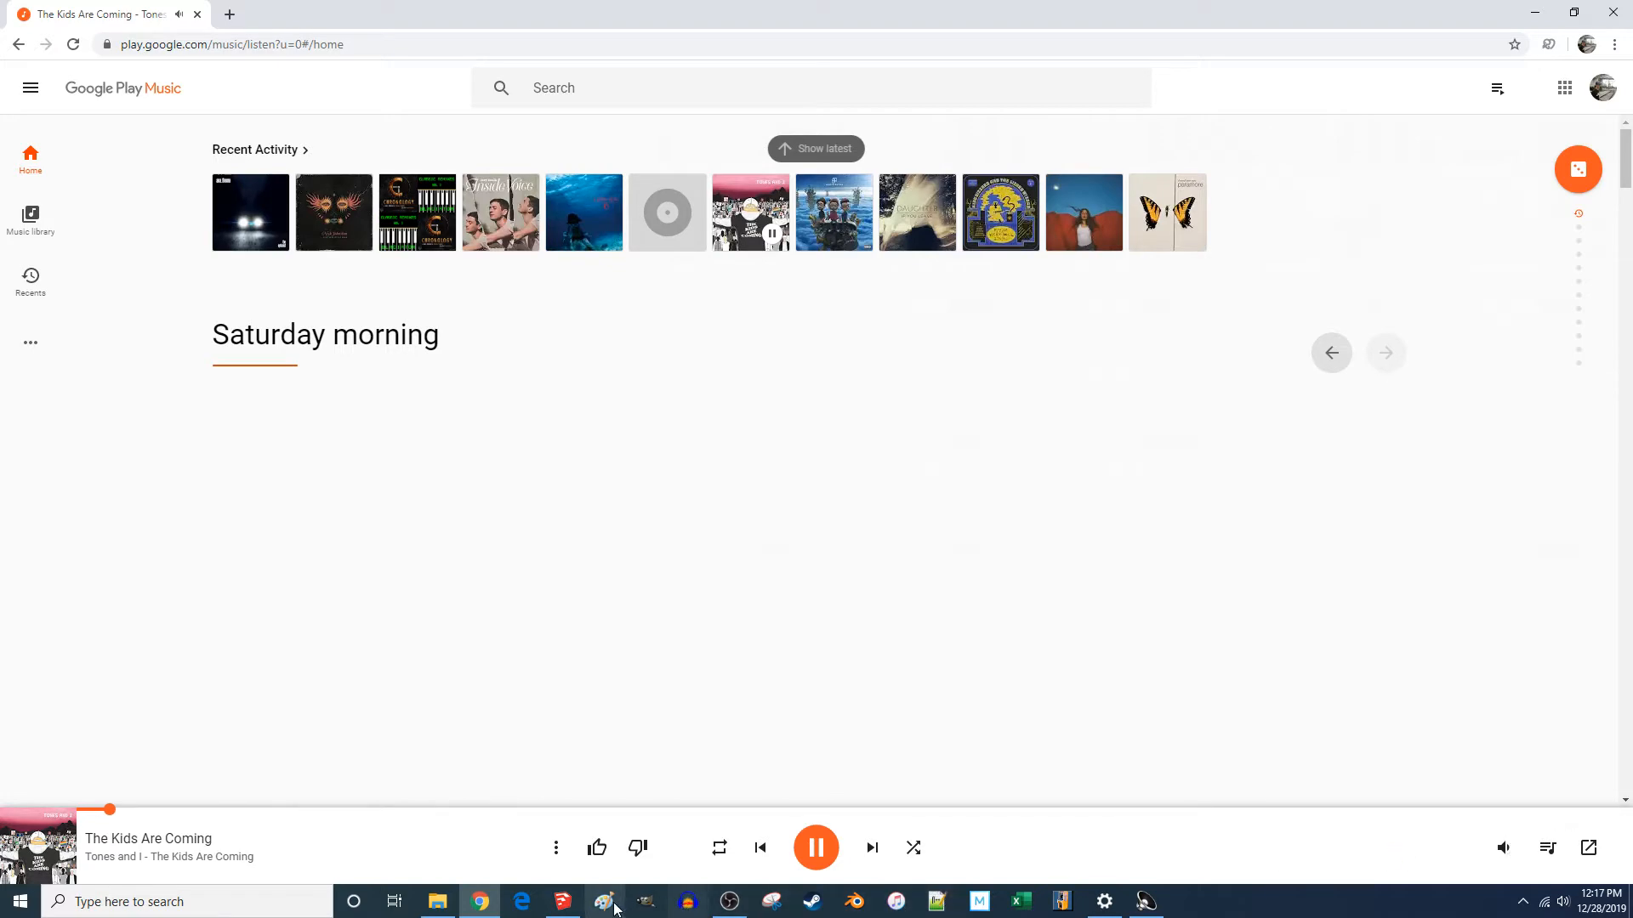
# - Switch back to SketchUp and look closely at the four-socket outlet box beside the light switch plate
pyautogui.click(562, 902)
pyautogui.moveTo(750, 439); pyautogui.dragTo(1049, 467, button='middle')
pyautogui.scroll(5, 733, 575)
pyautogui.scroll(-2, 905, 477)
pyautogui.scroll(3, 746, 514)
pyautogui.scroll(-1, 746, 514)
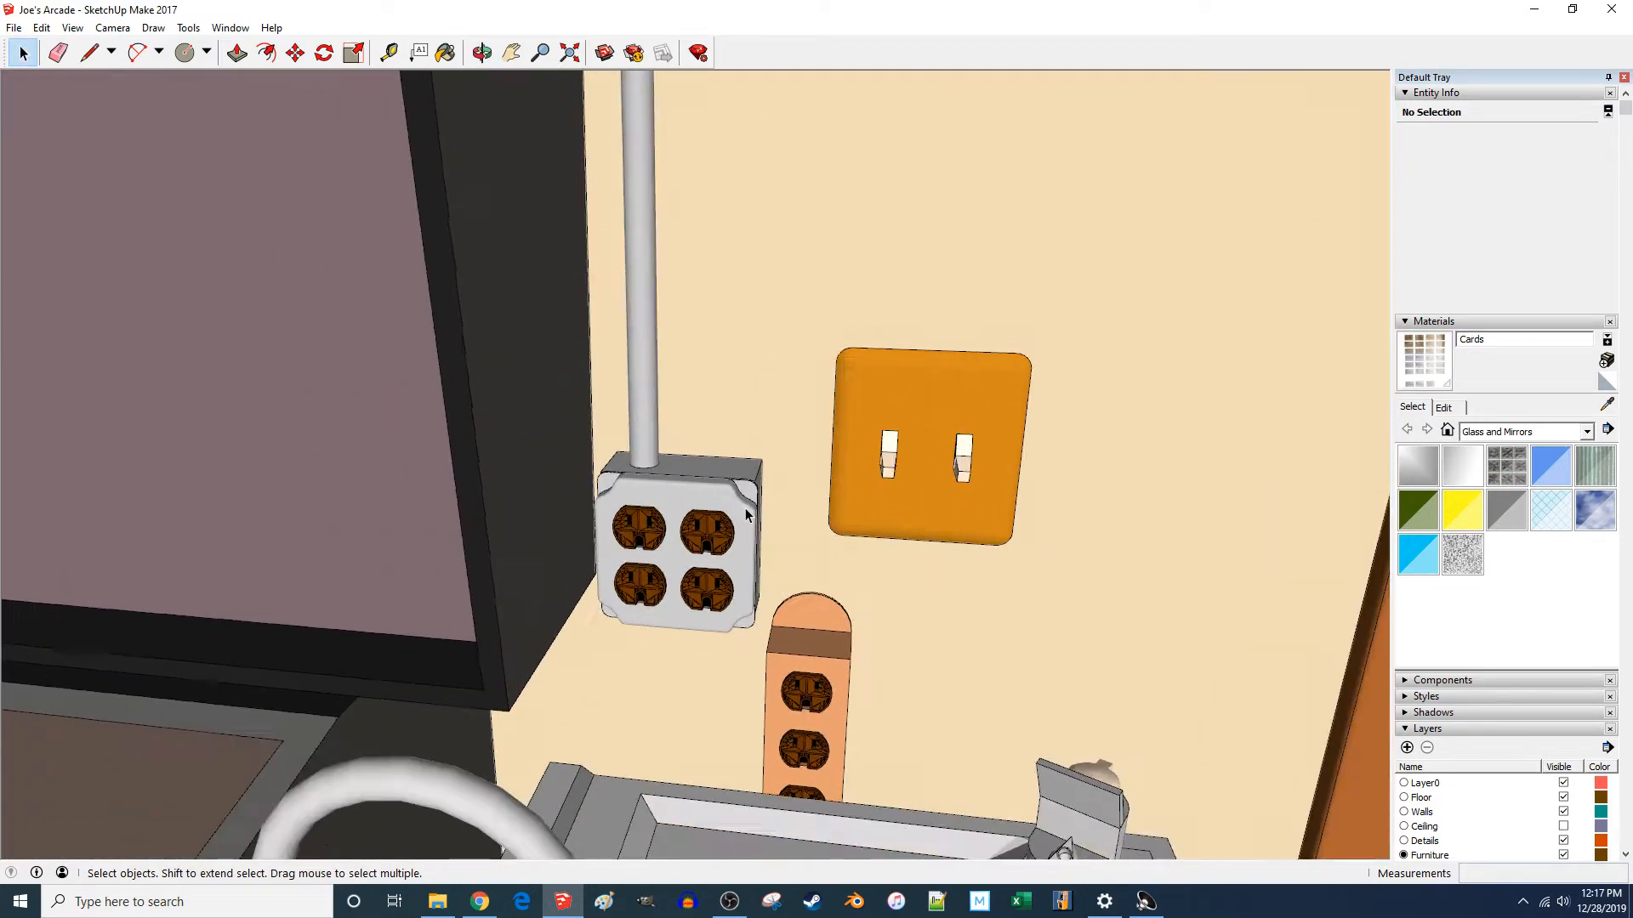
# - Open the 0 Electrical Components video from the Joe's Arcade project's Photos folder, pause on the outlet box by the sink, and return to SketchUp
pyautogui.click(437, 901)
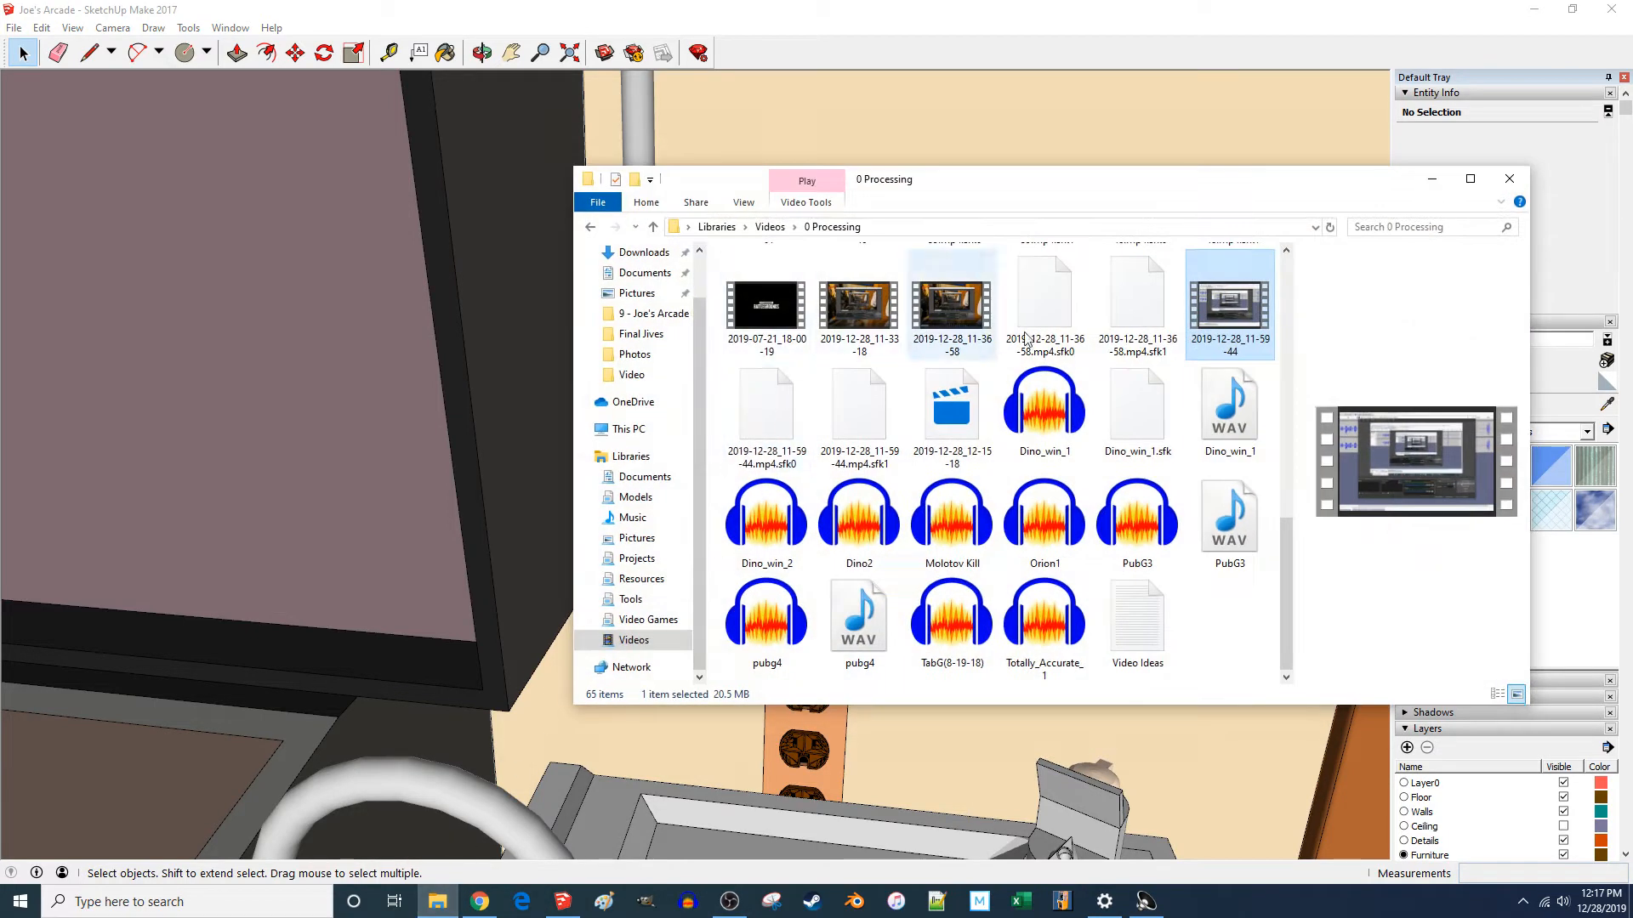
pyautogui.click(655, 313)
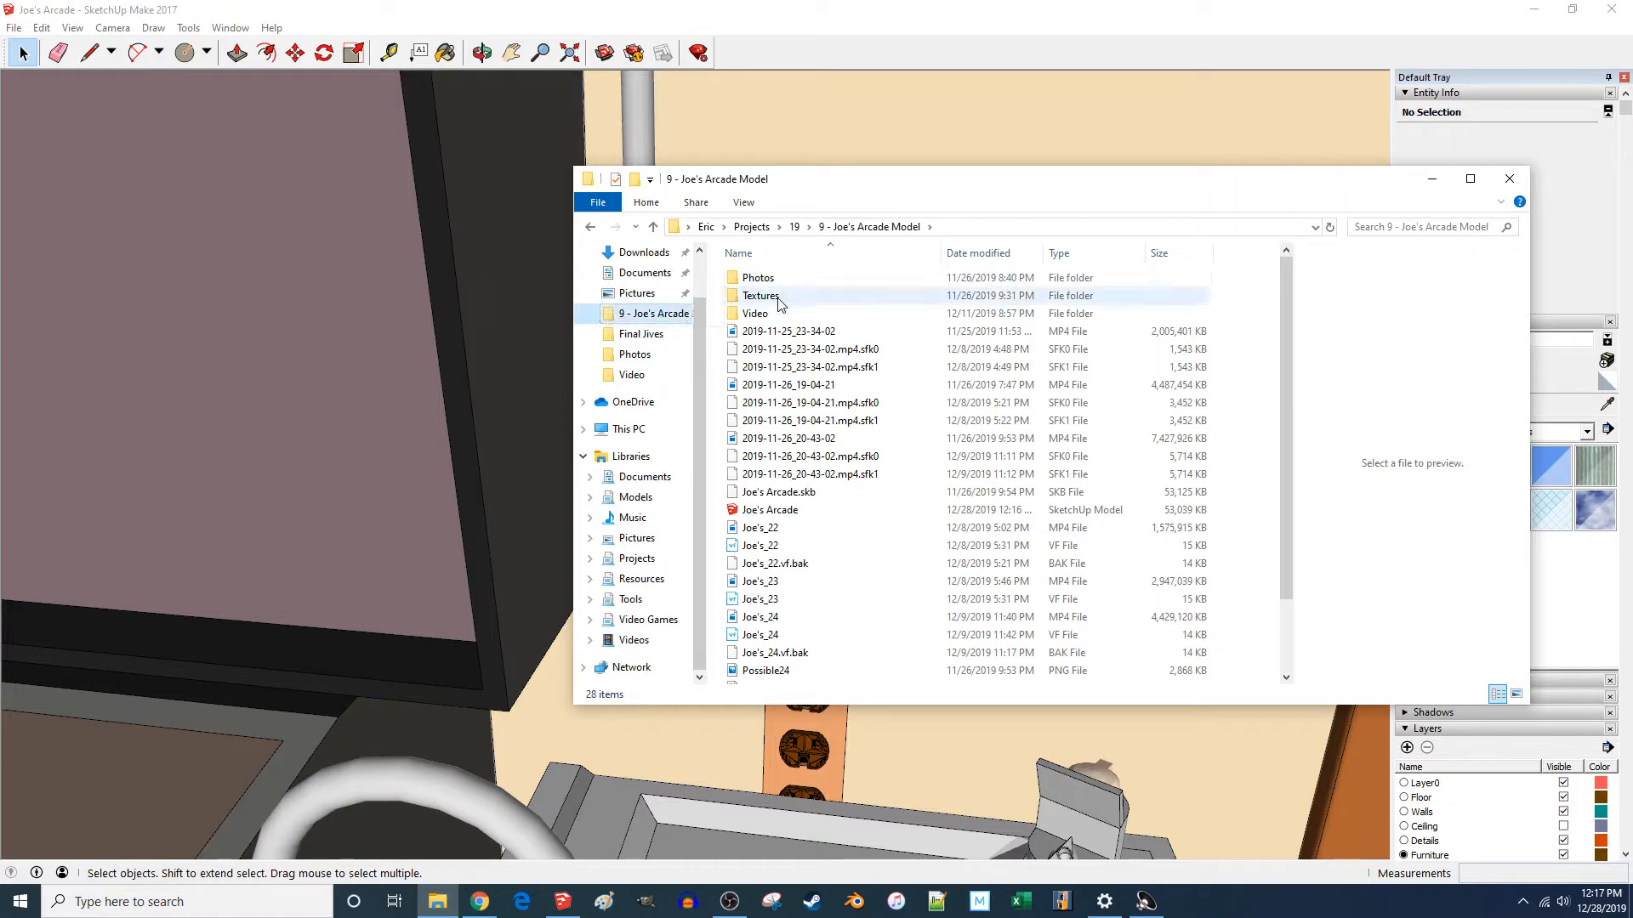
pyautogui.doubleClick(773, 286)
pyautogui.doubleClick(770, 282)
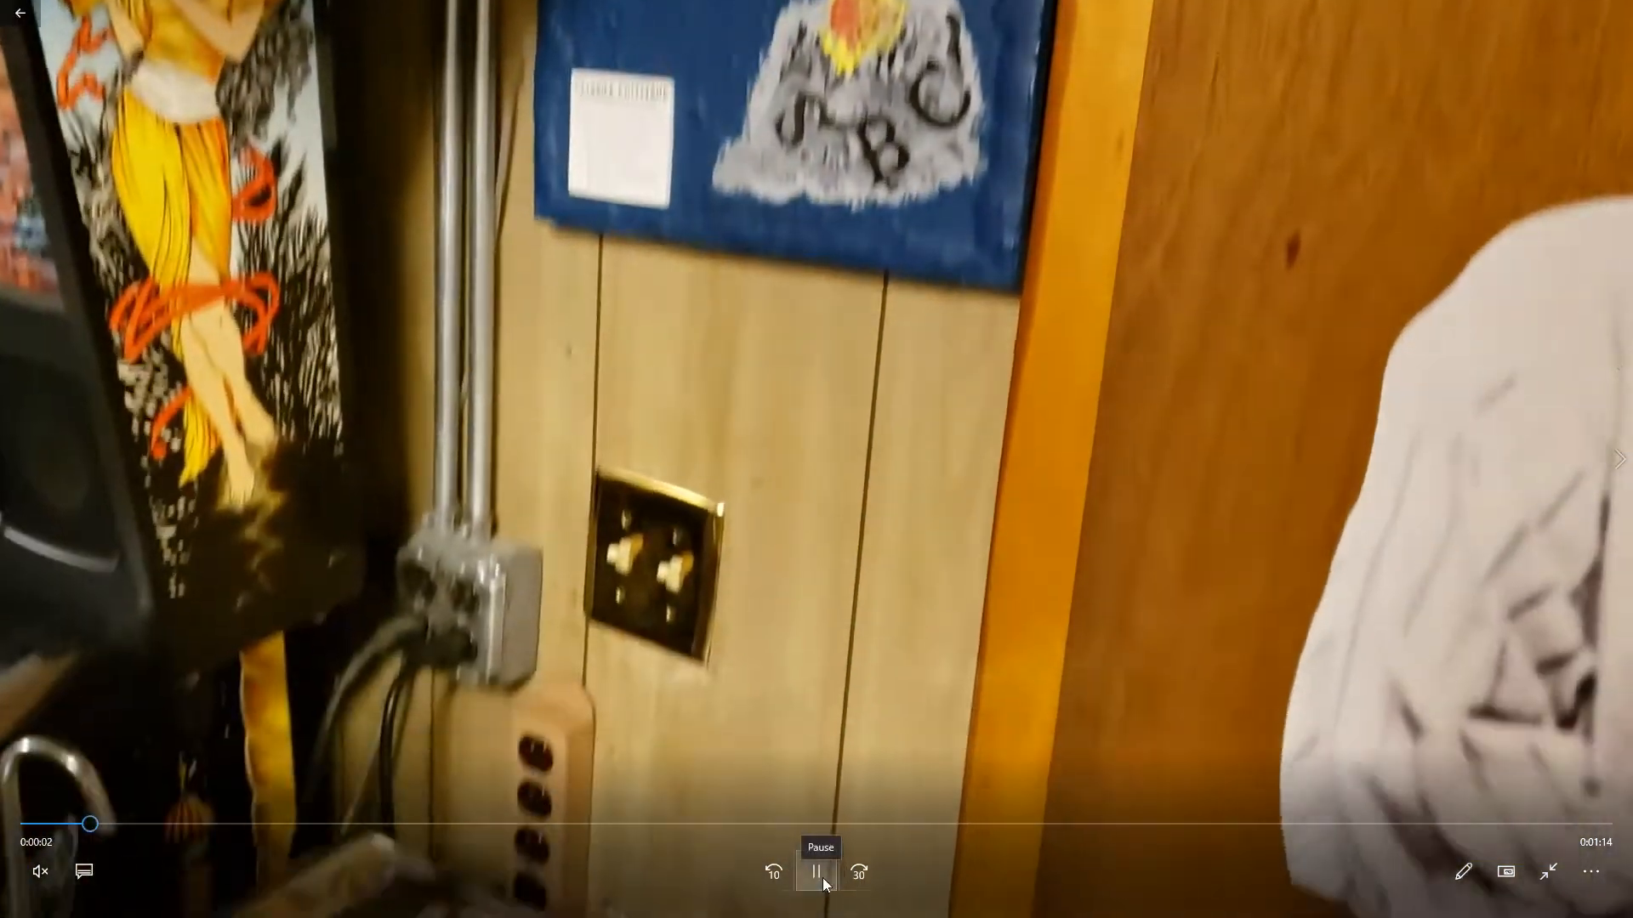
pyautogui.click(823, 878)
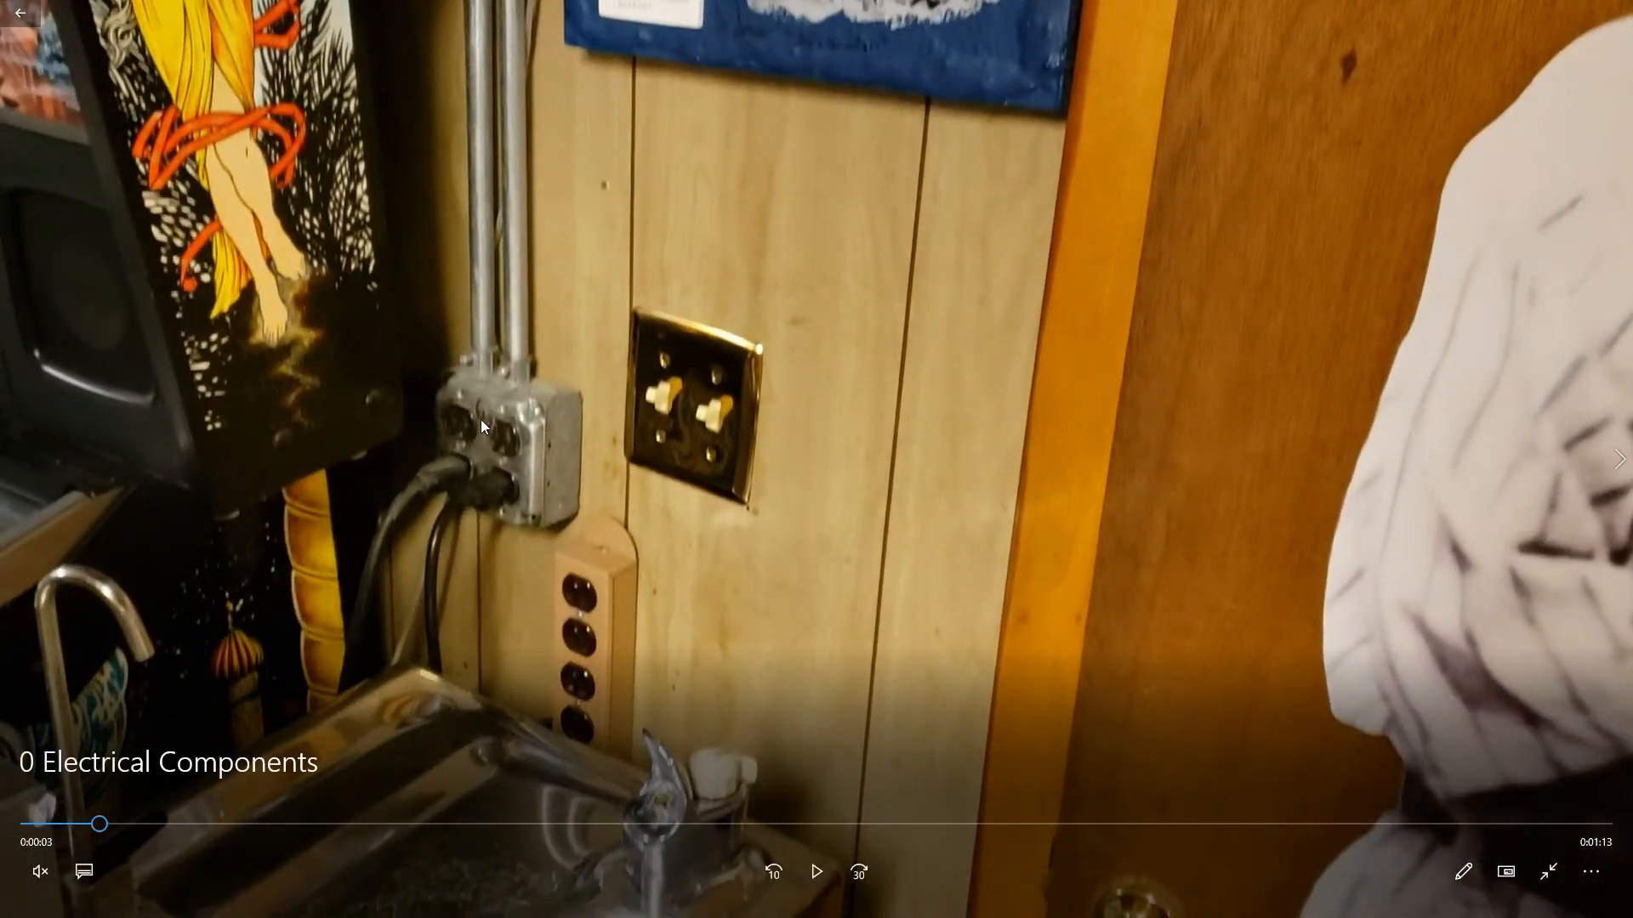
pyautogui.click(1545, 873)
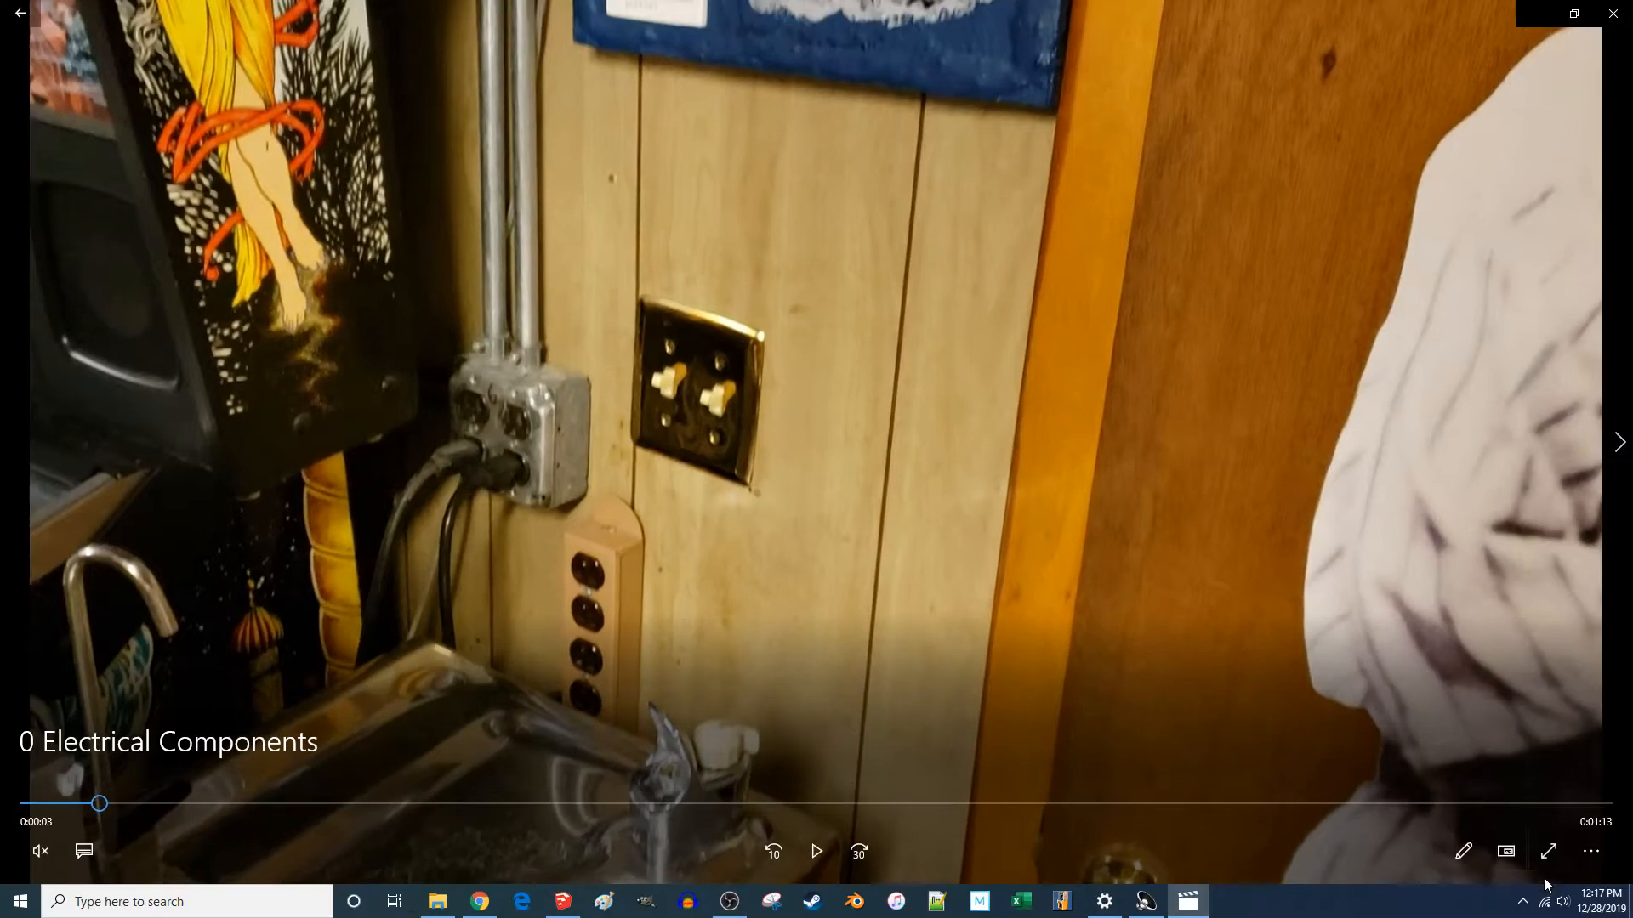
pyautogui.click(1535, 14)
pyautogui.click(1027, 7)
# - Create 3D text reading 6 with a height of 1 inch
pyautogui.scroll(-2, 854, 355)
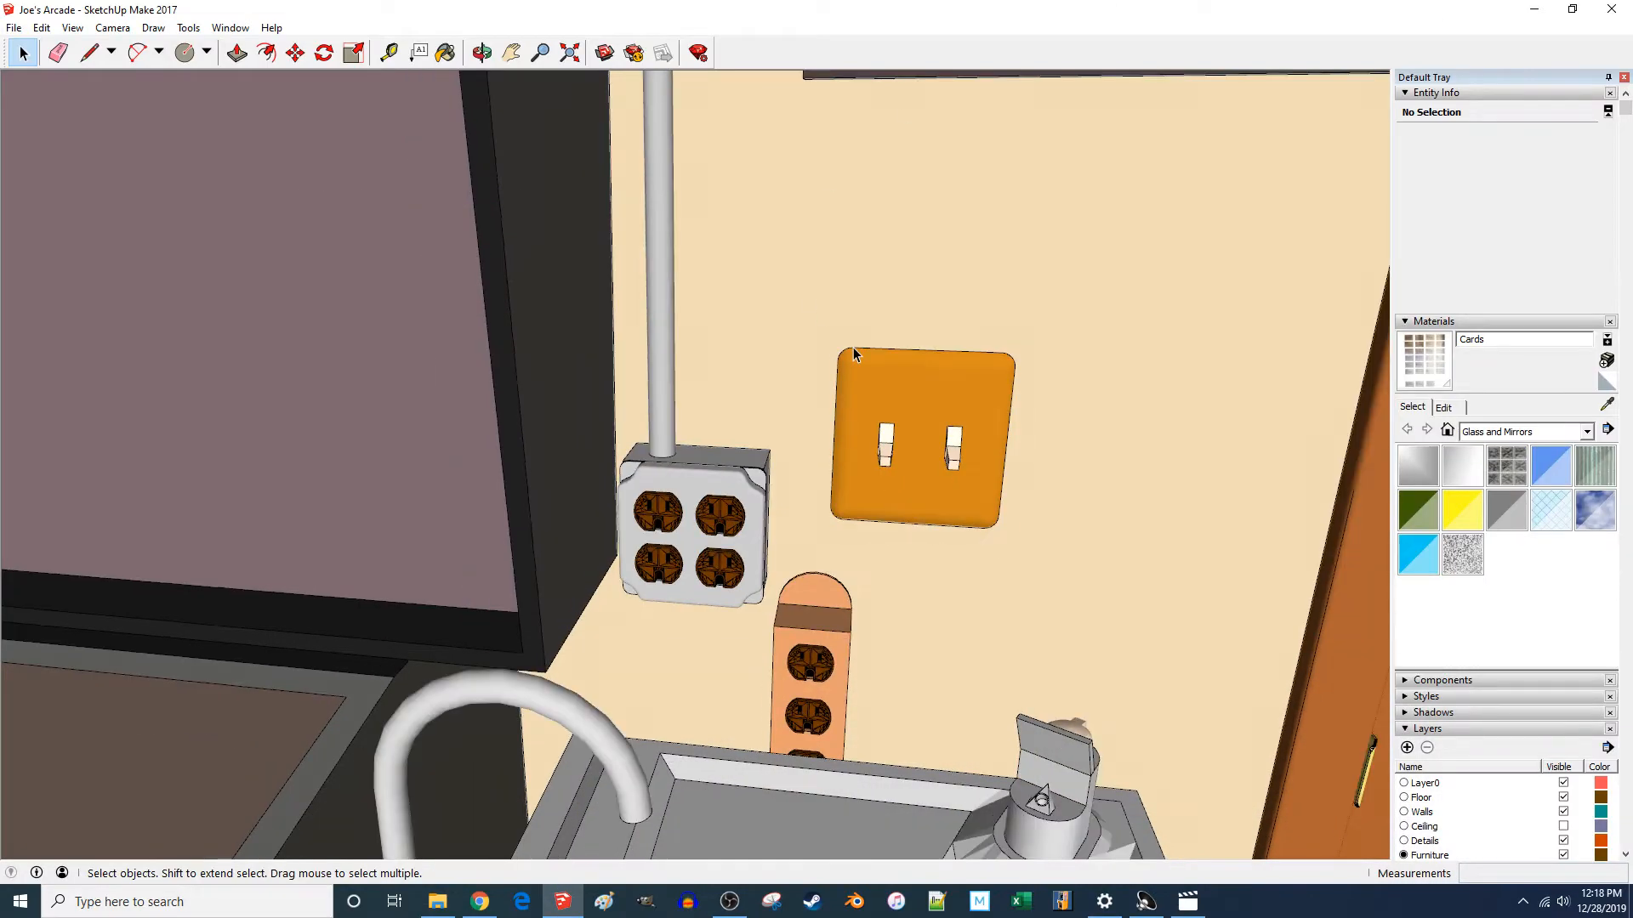
pyautogui.click(112, 28)
pyautogui.moveTo(68, 34)
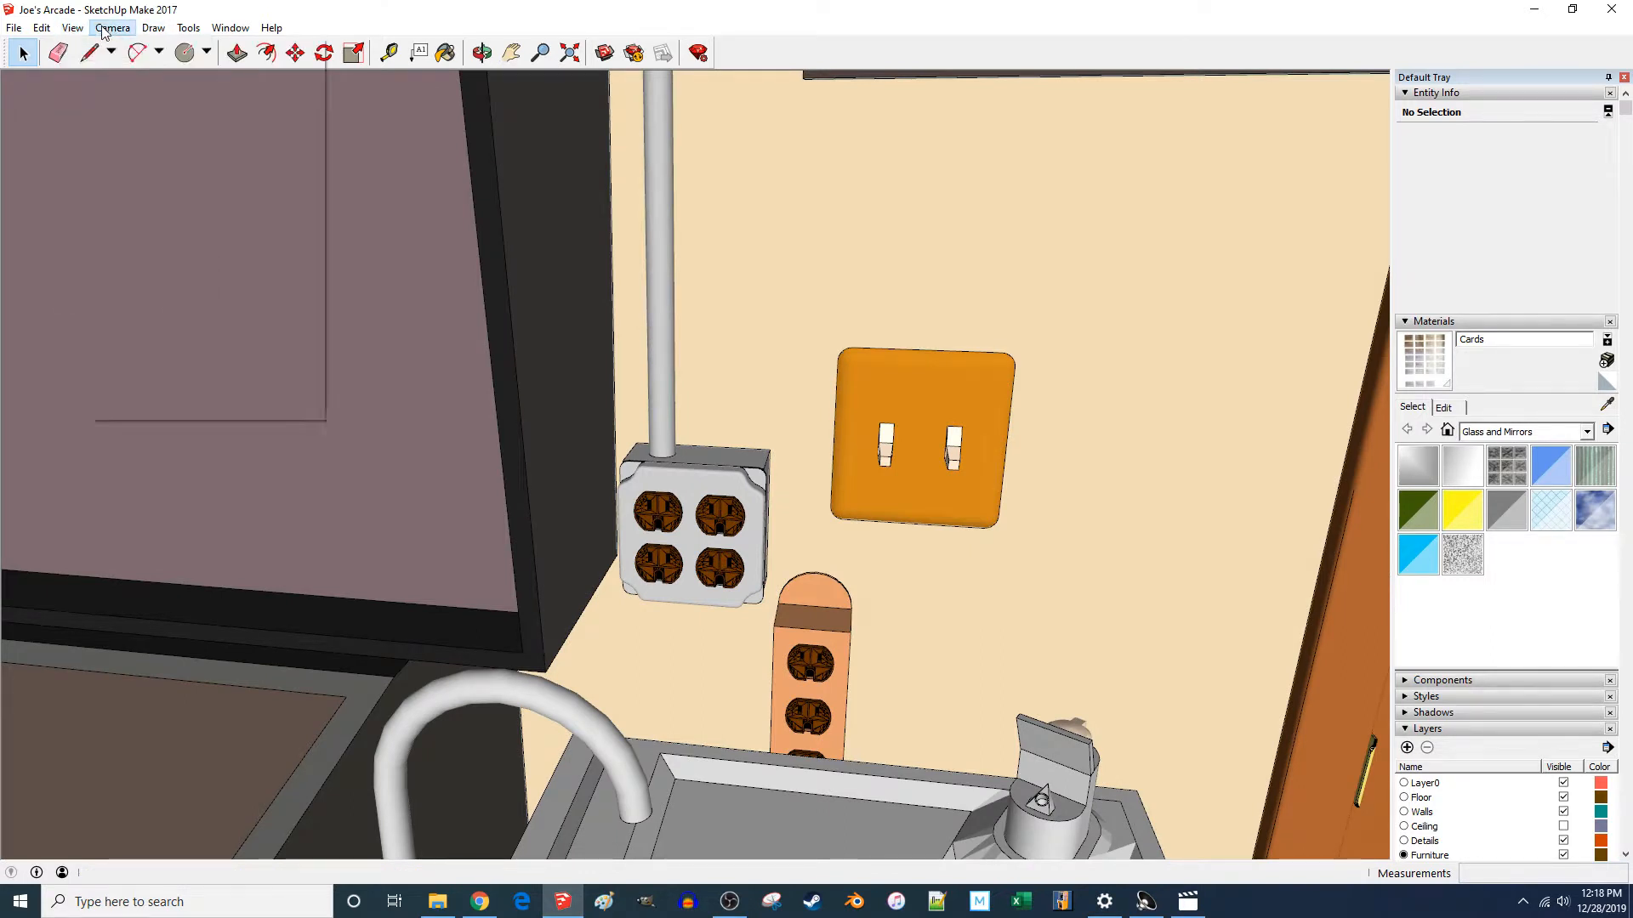
pyautogui.moveTo(189, 33)
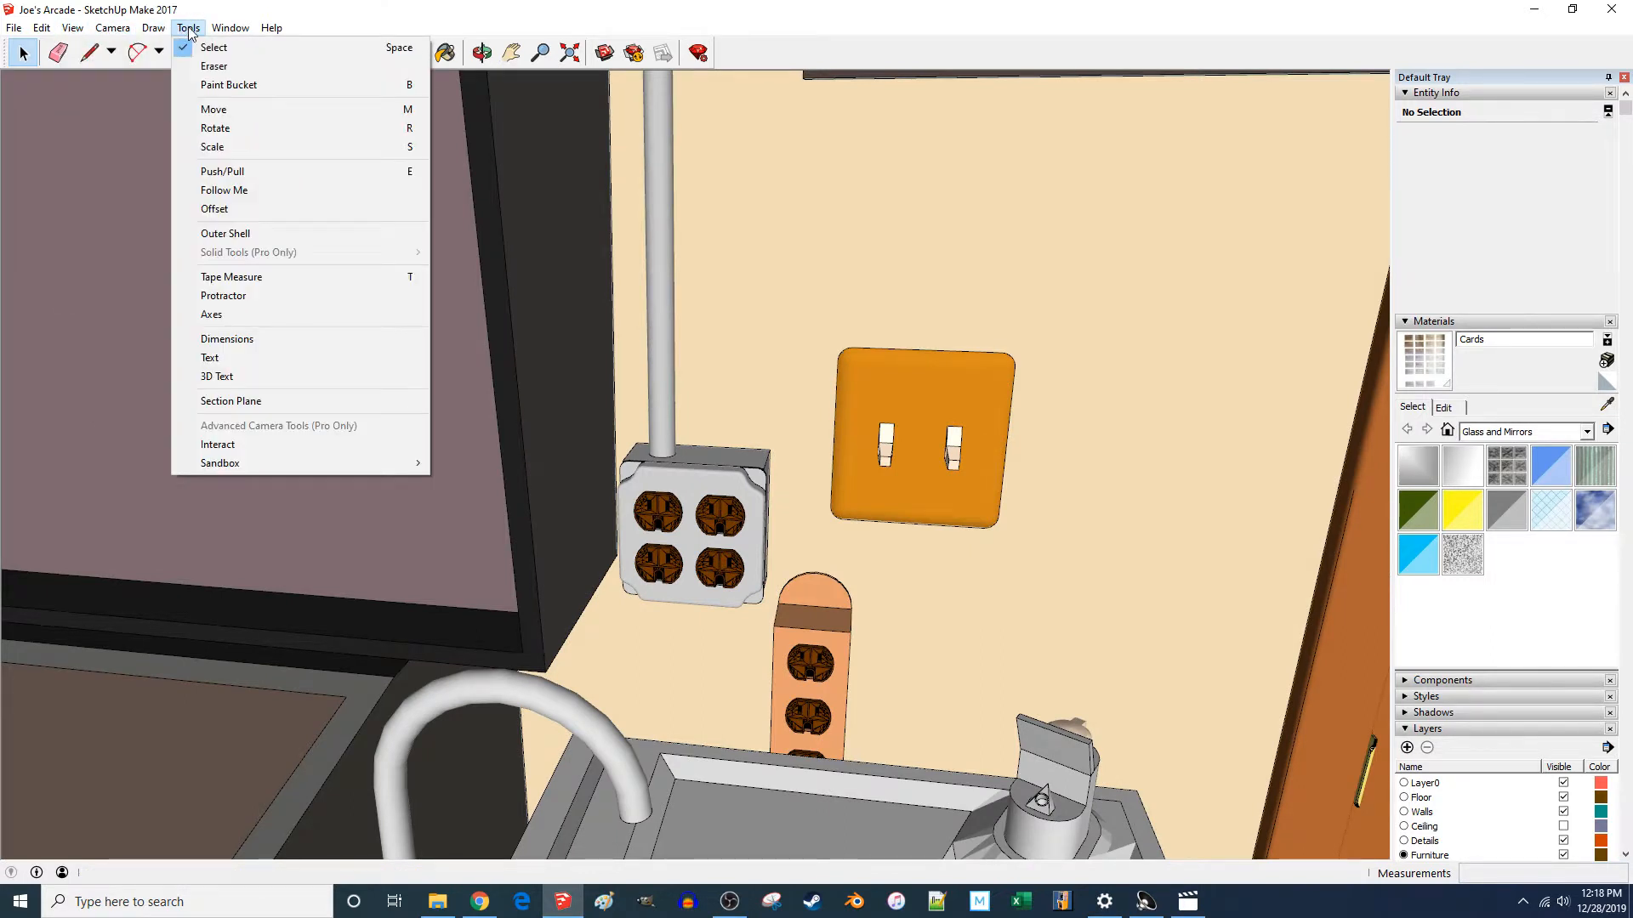
pyautogui.click(233, 374)
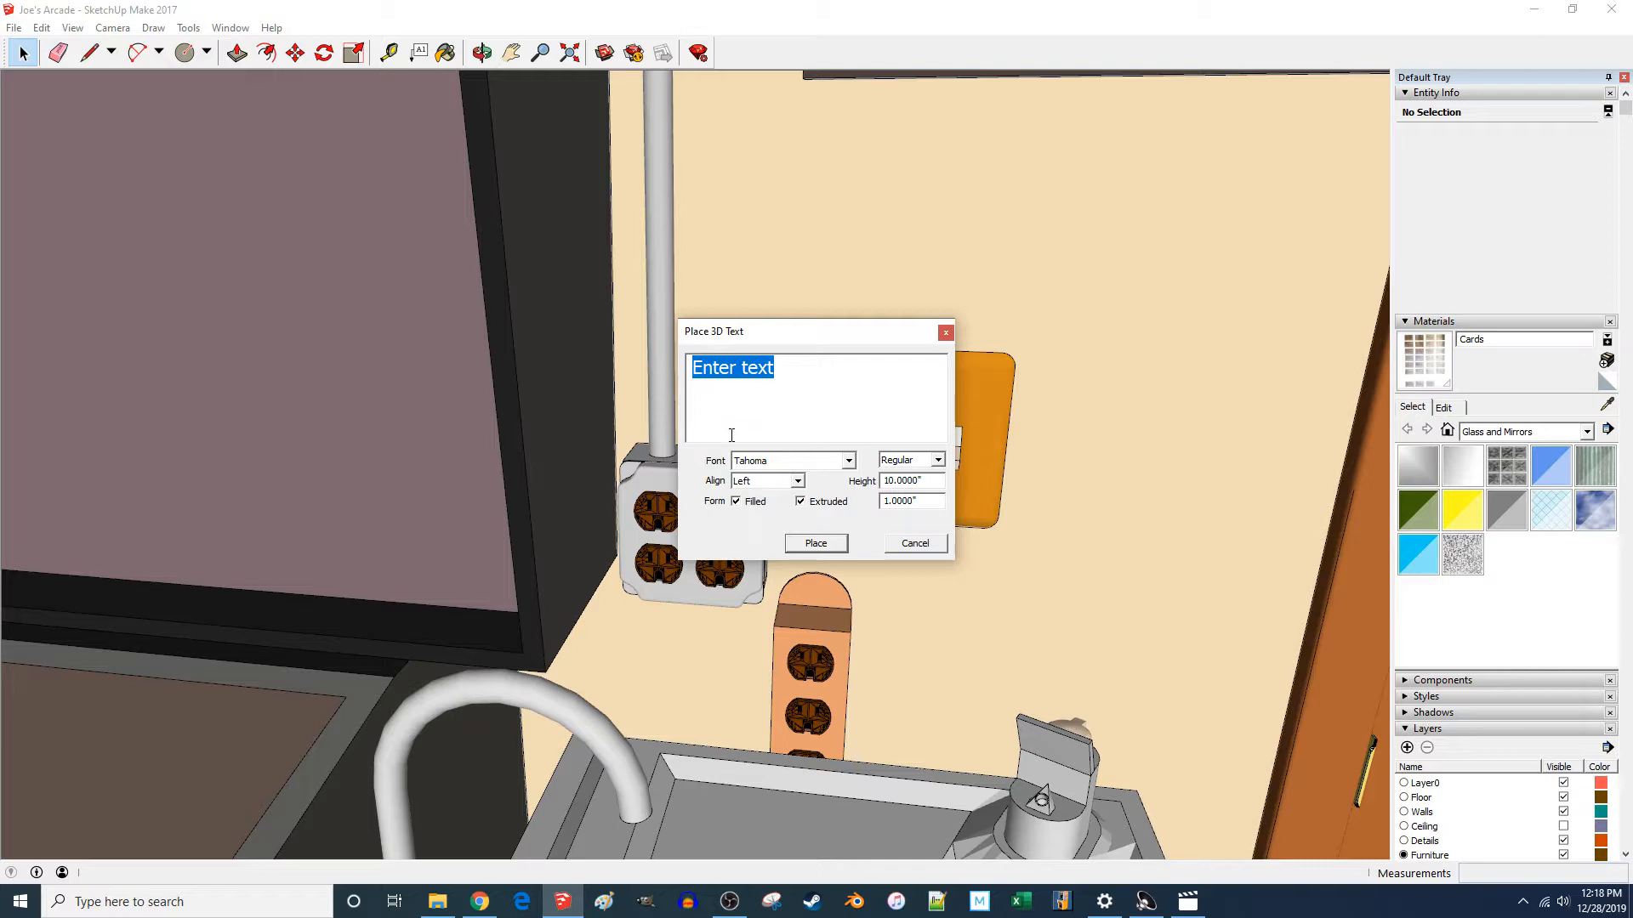
pyautogui.write('6')
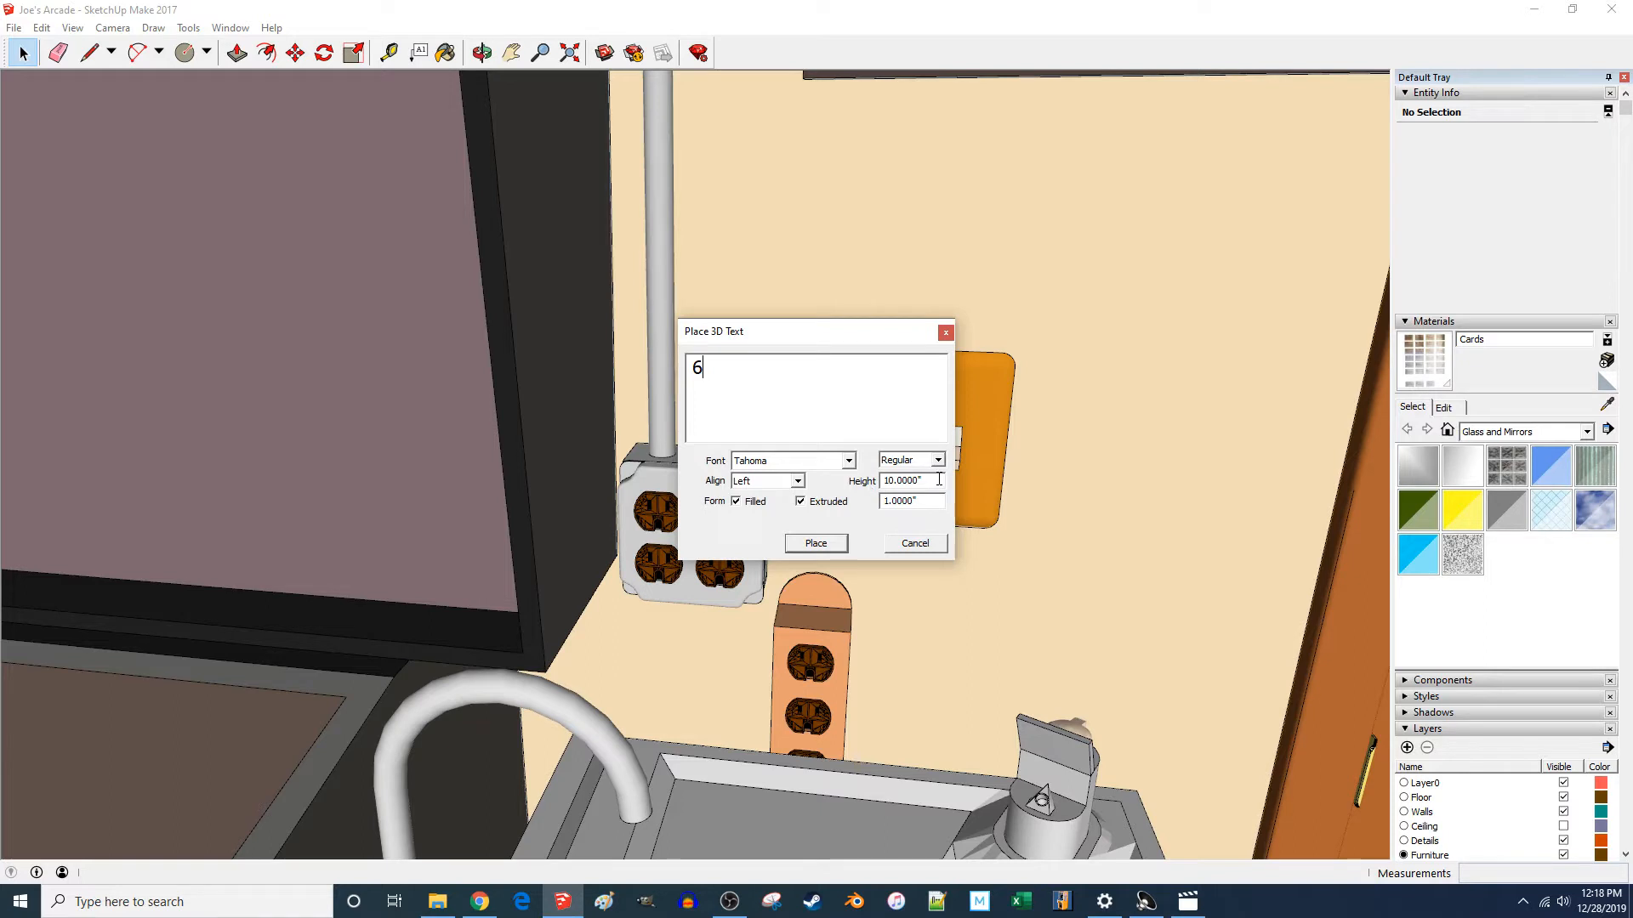
pyautogui.moveTo(939, 479); pyautogui.dragTo(875, 479)
pyautogui.write('1')
pyautogui.press('BackSpace')
pyautogui.press('BackSpace')
pyautogui.press('Return')
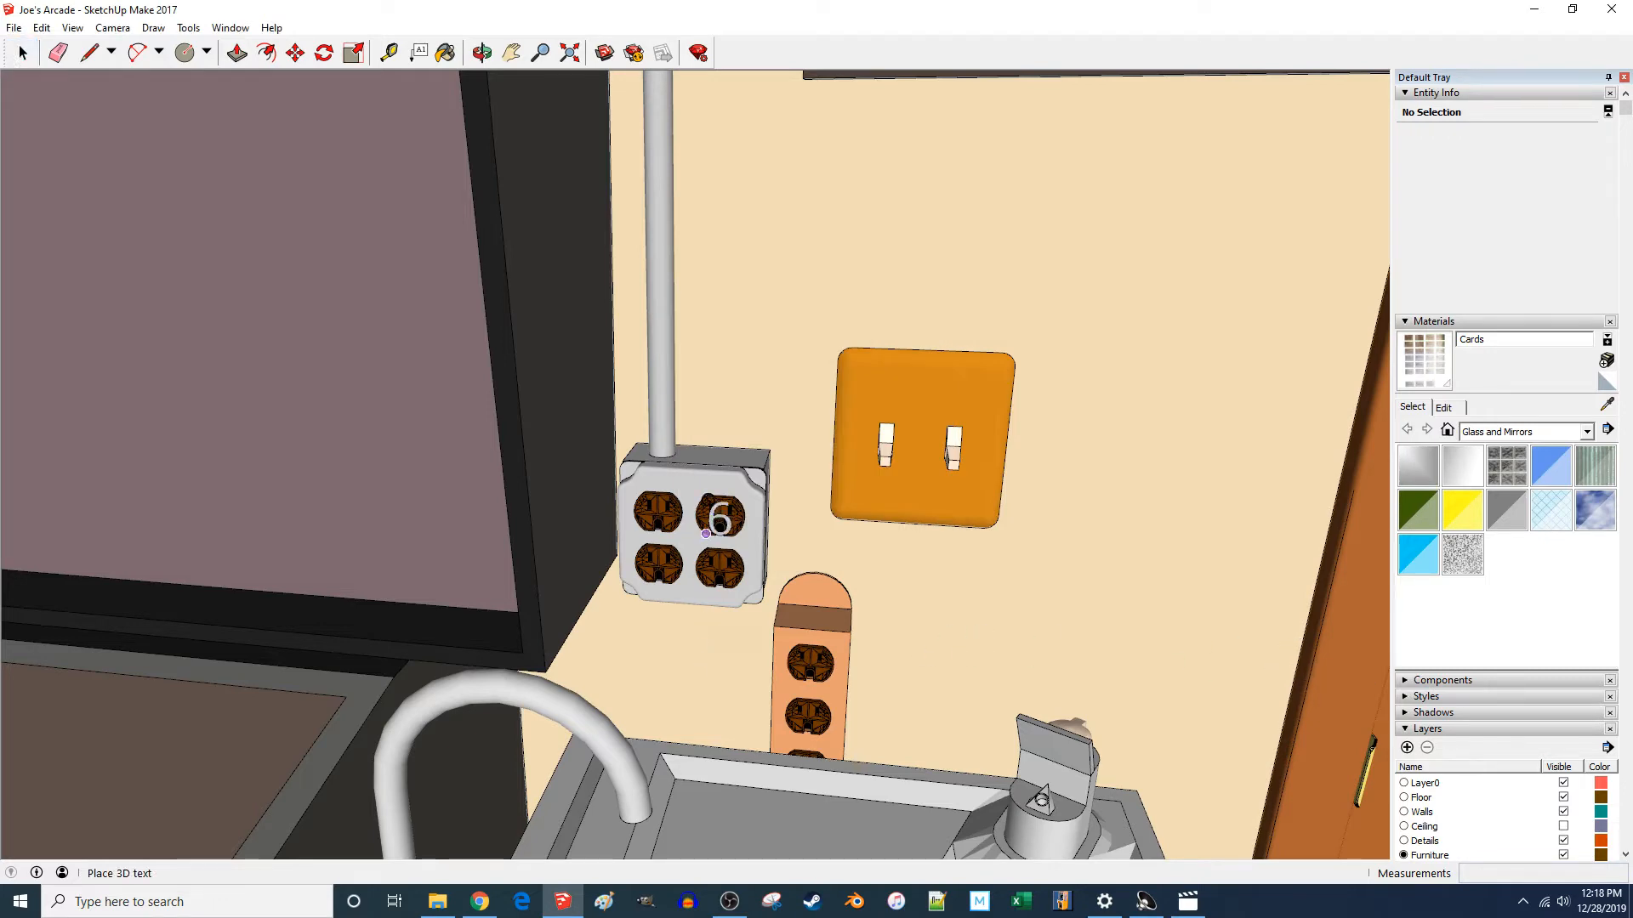
# - Place the 3D text 6 on the outlet box cover, centred above the upper sockets and overlapping its top edge
pyautogui.scroll(6, 706, 533)
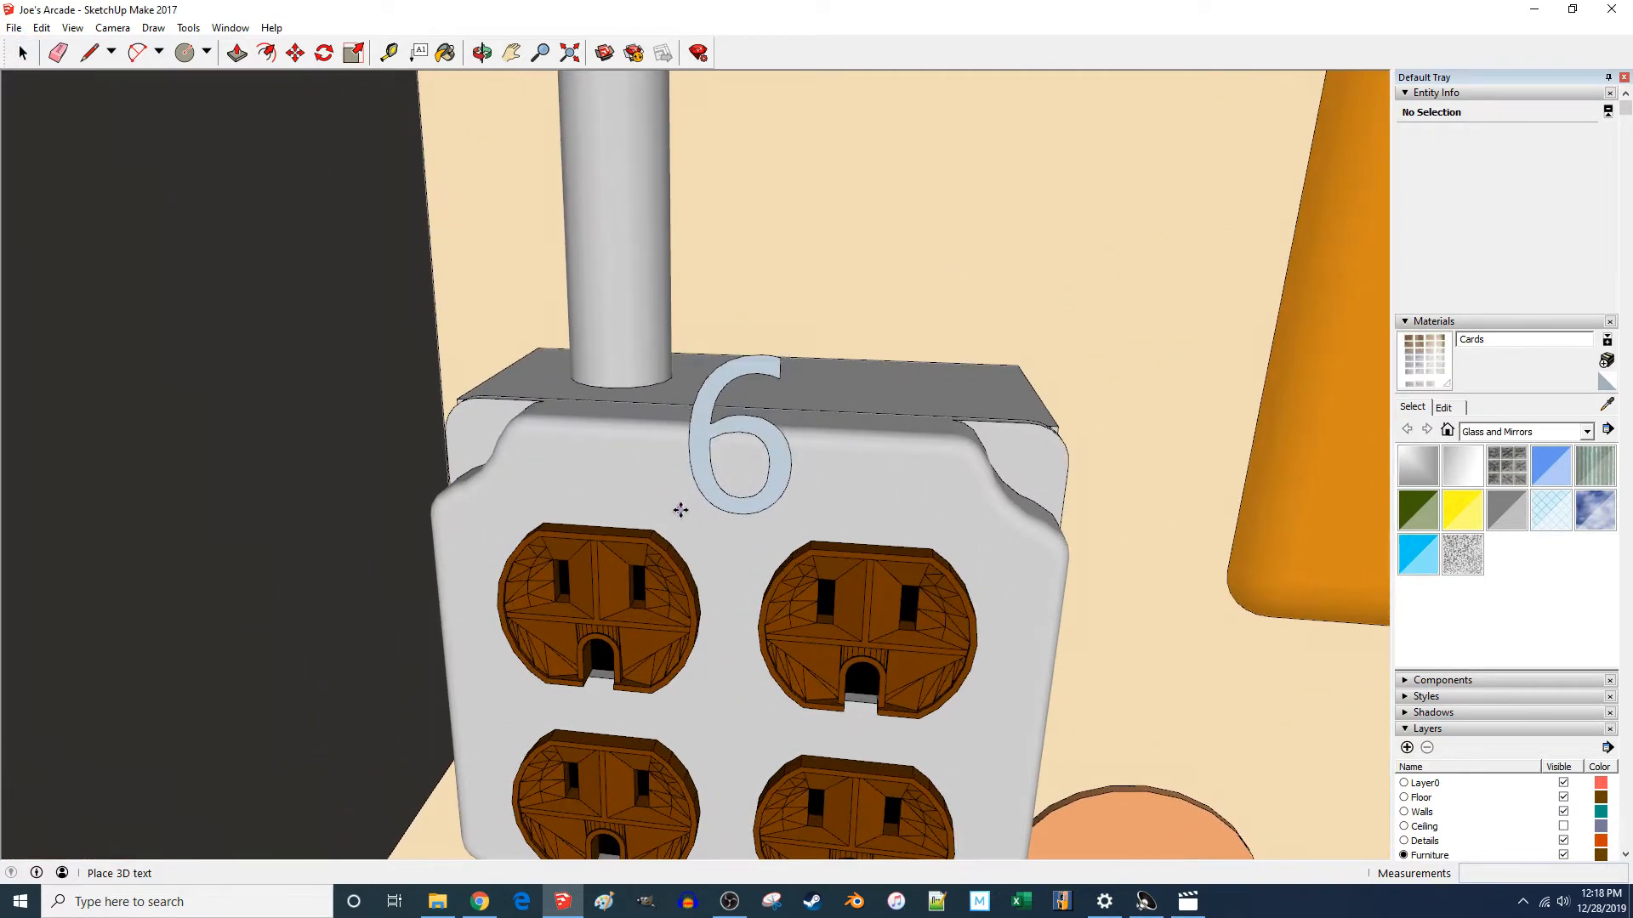
pyautogui.click(680, 509)
pyautogui.moveTo(874, 528); pyautogui.dragTo(813, 463, button='middle')
pyautogui.press('m')
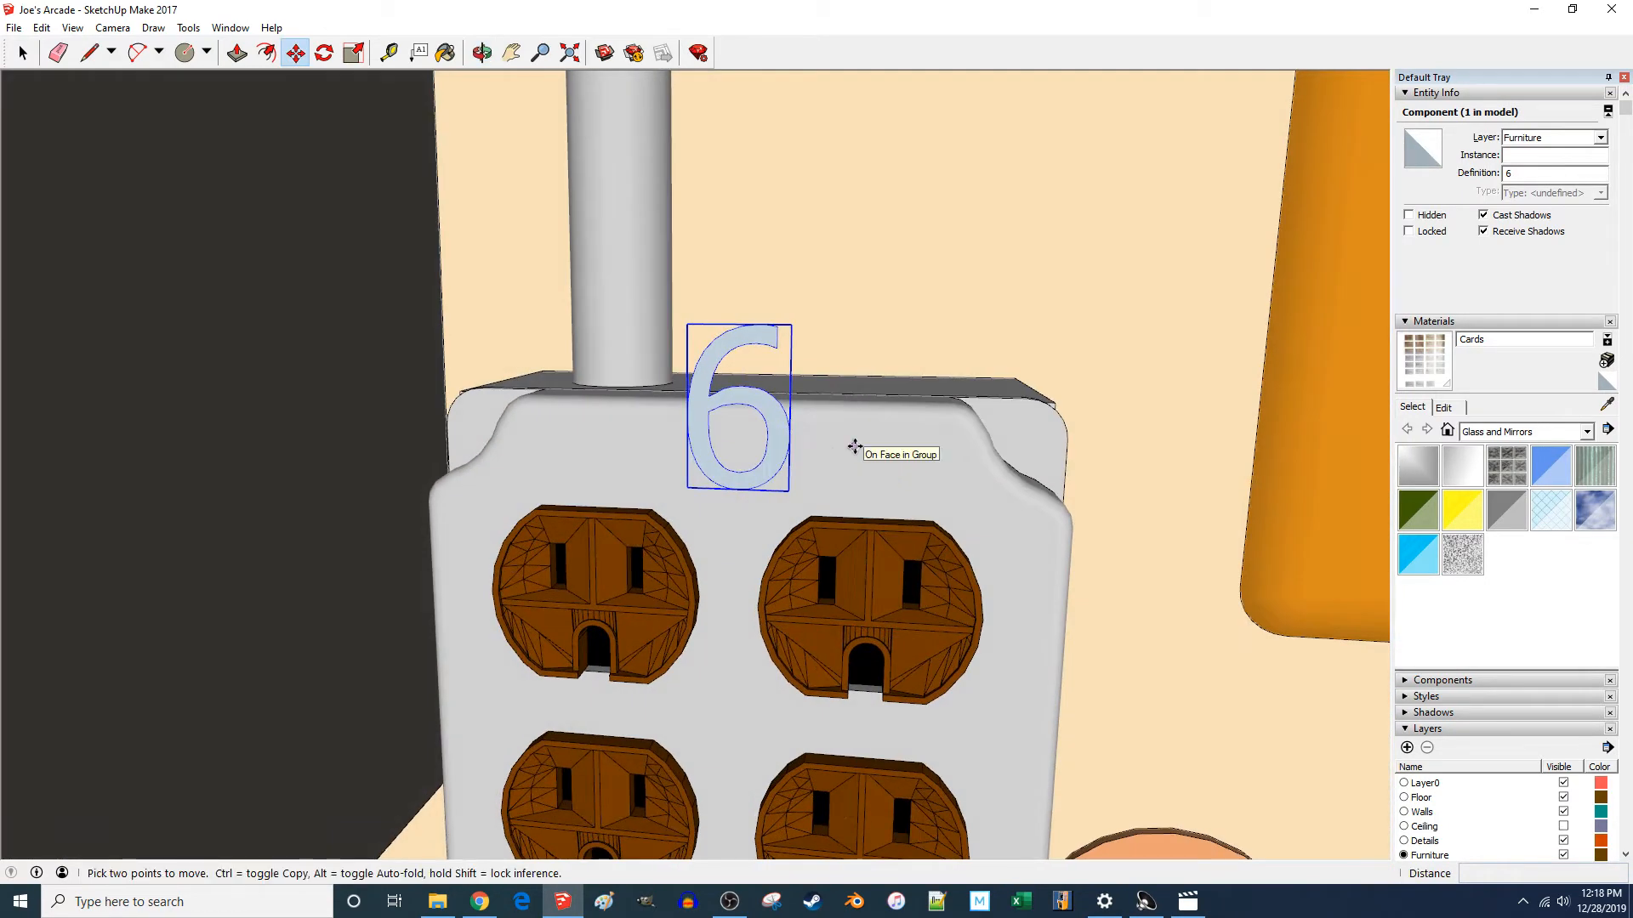
pyautogui.press('space')
pyautogui.scroll(2, 766, 411)
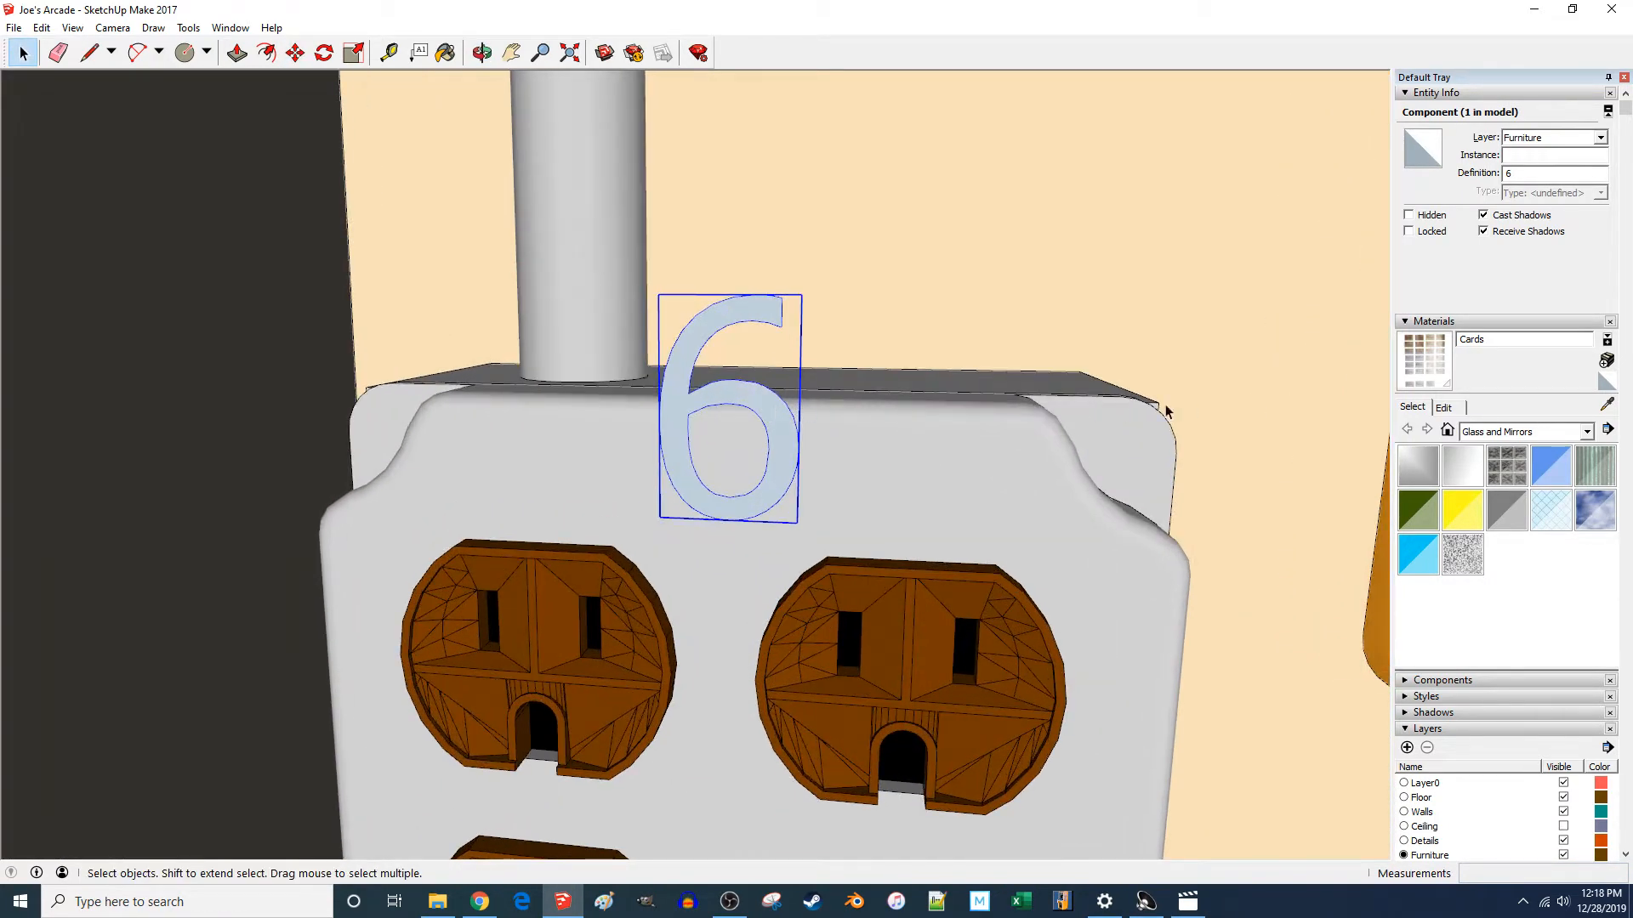
# - Paint the 6 on the outlet box with the in-model material 0137_Black
pyautogui.click(1447, 429)
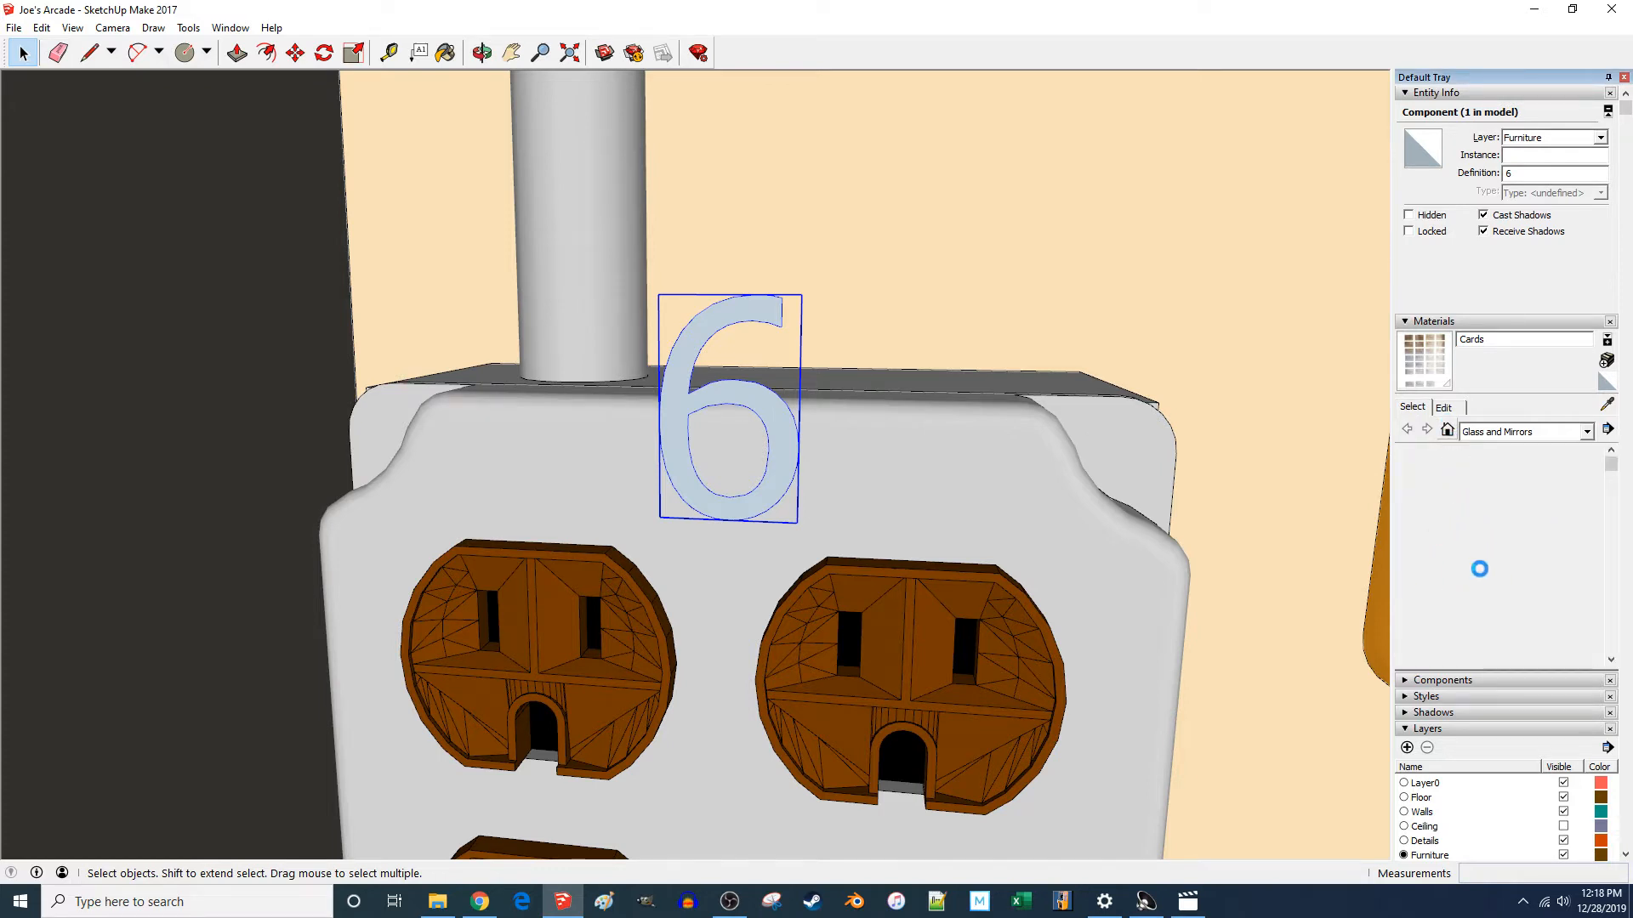
pyautogui.scroll(-3, 1497, 557)
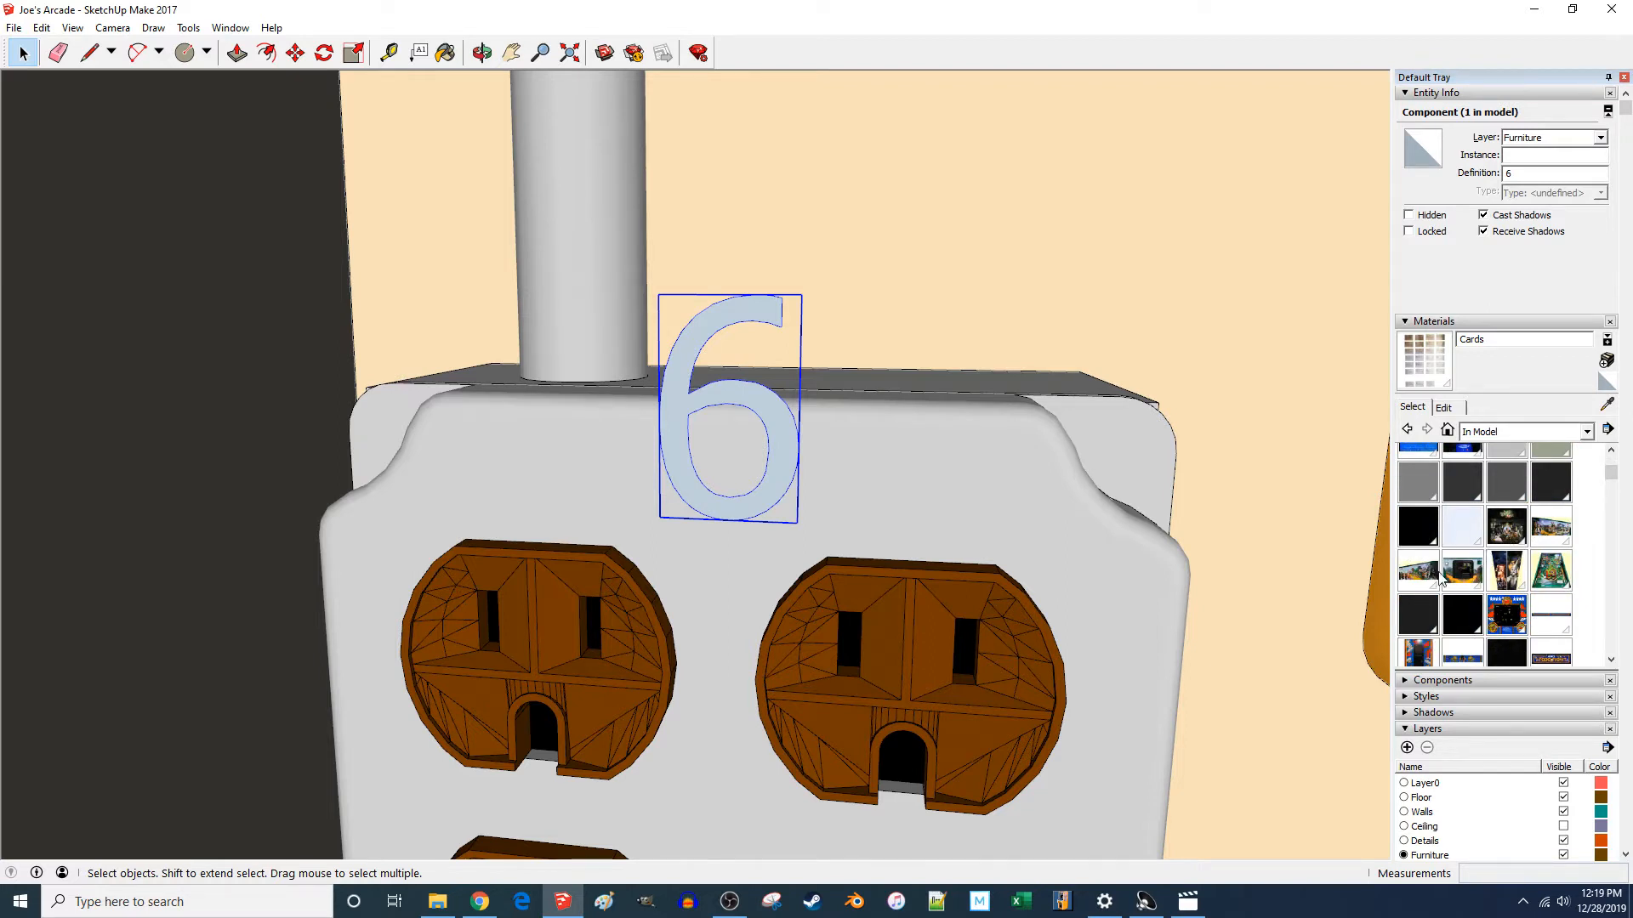
pyautogui.click(1417, 526)
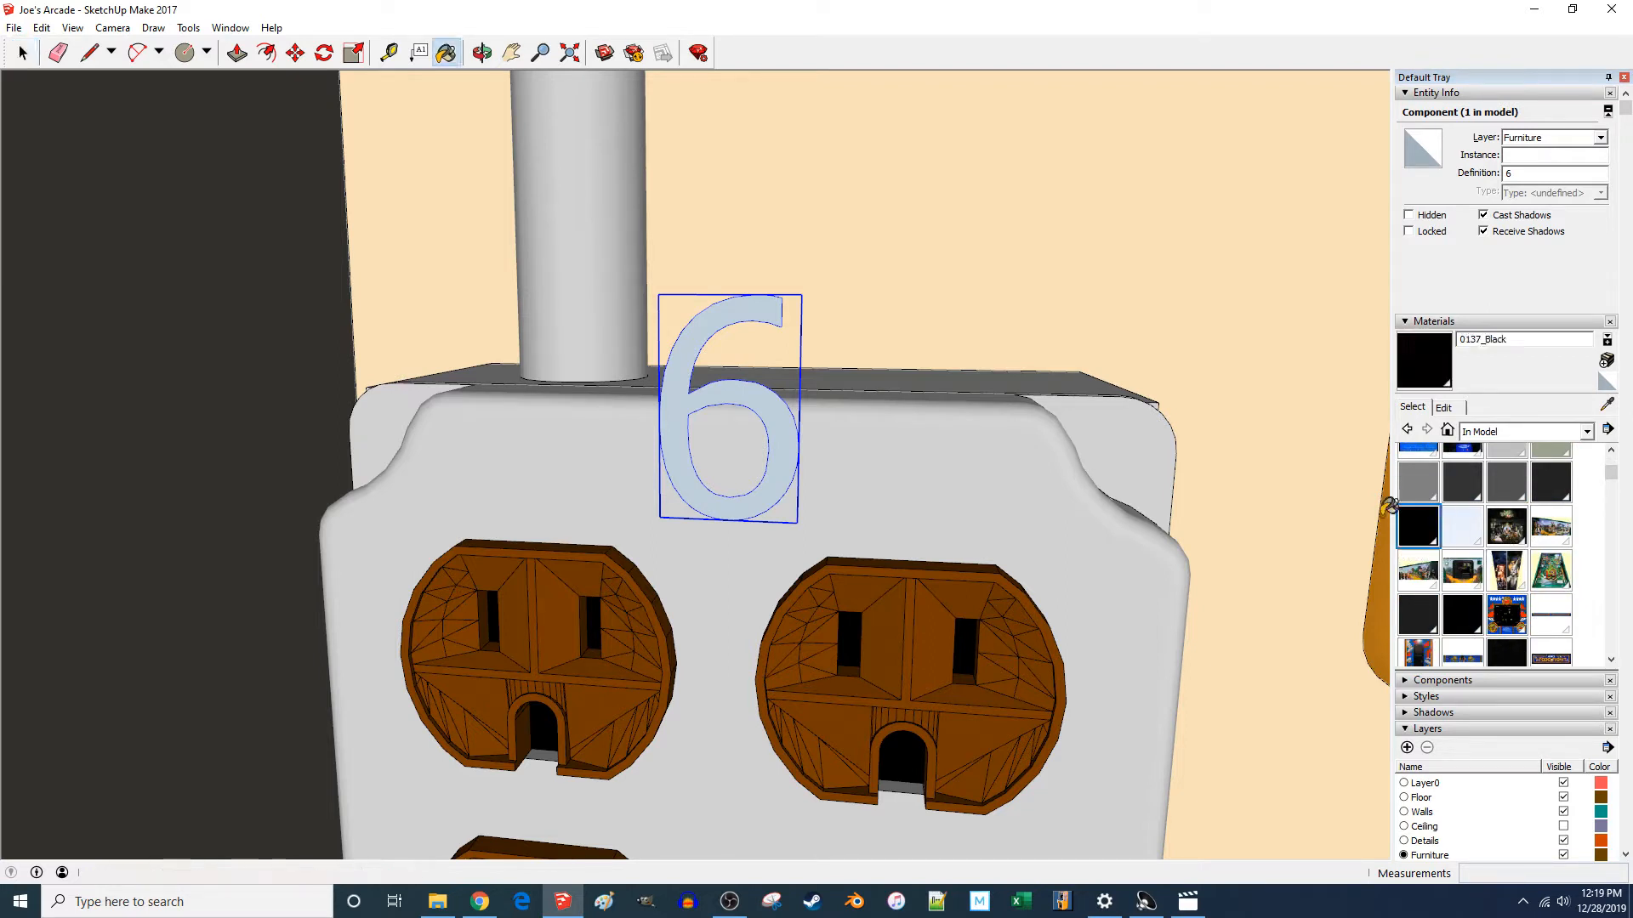
pyautogui.click(770, 392)
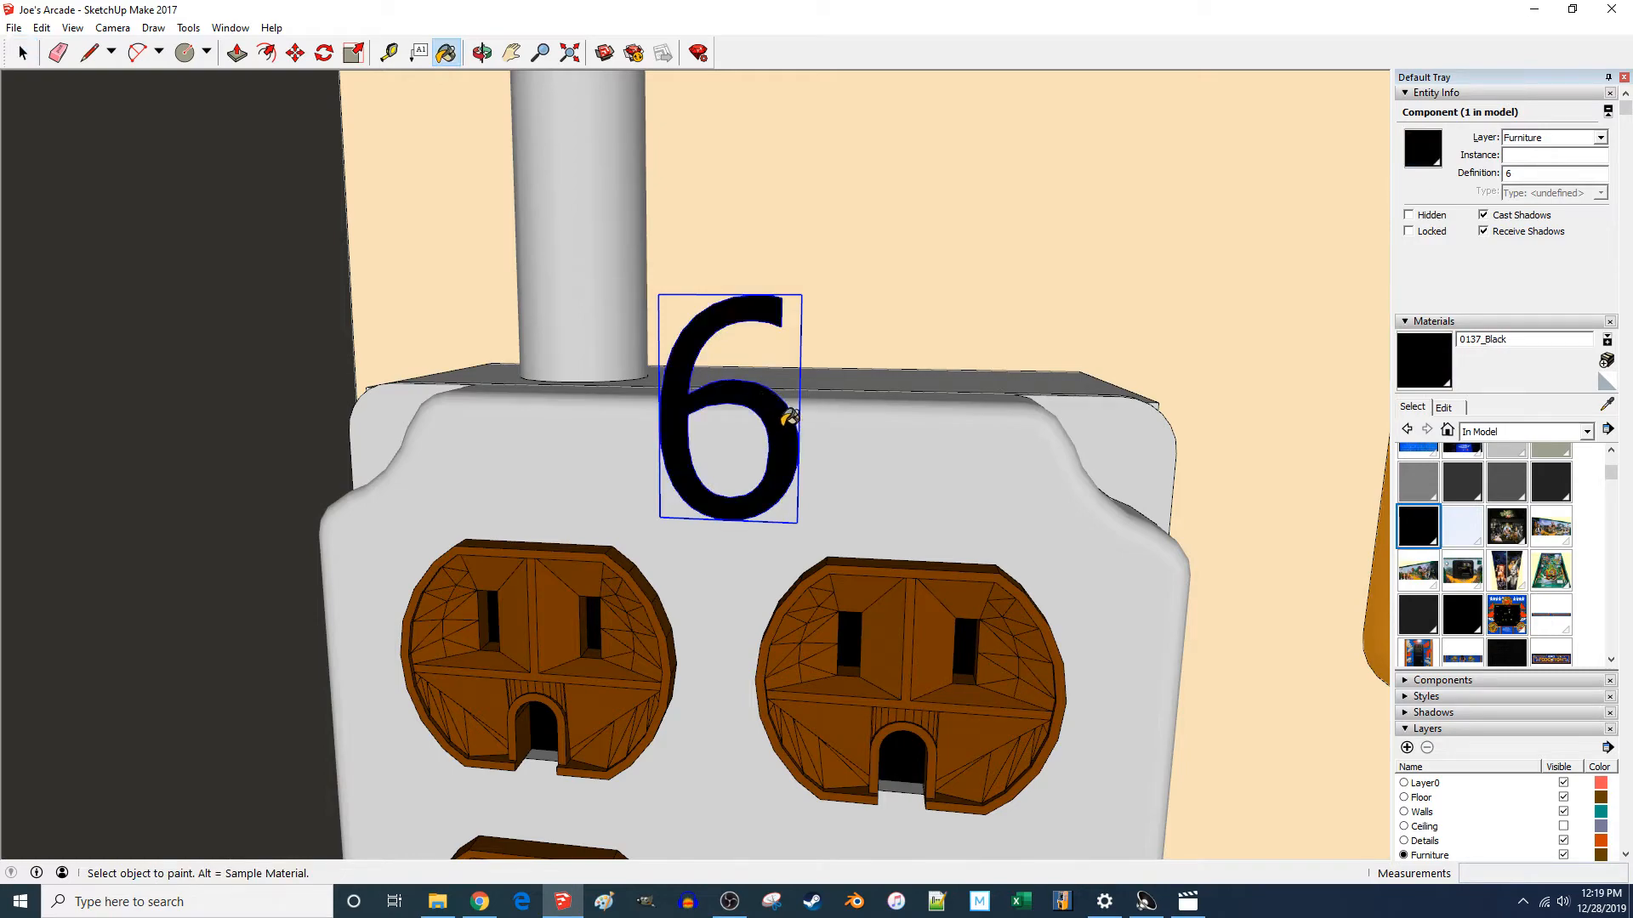
# - Reverse the face of the 6 inside its component
pyautogui.moveTo(790, 417); pyautogui.dragTo(788, 485, button='middle')
pyautogui.press('space')
pyautogui.doubleClick(755, 459)
pyautogui.rightClick(753, 456)
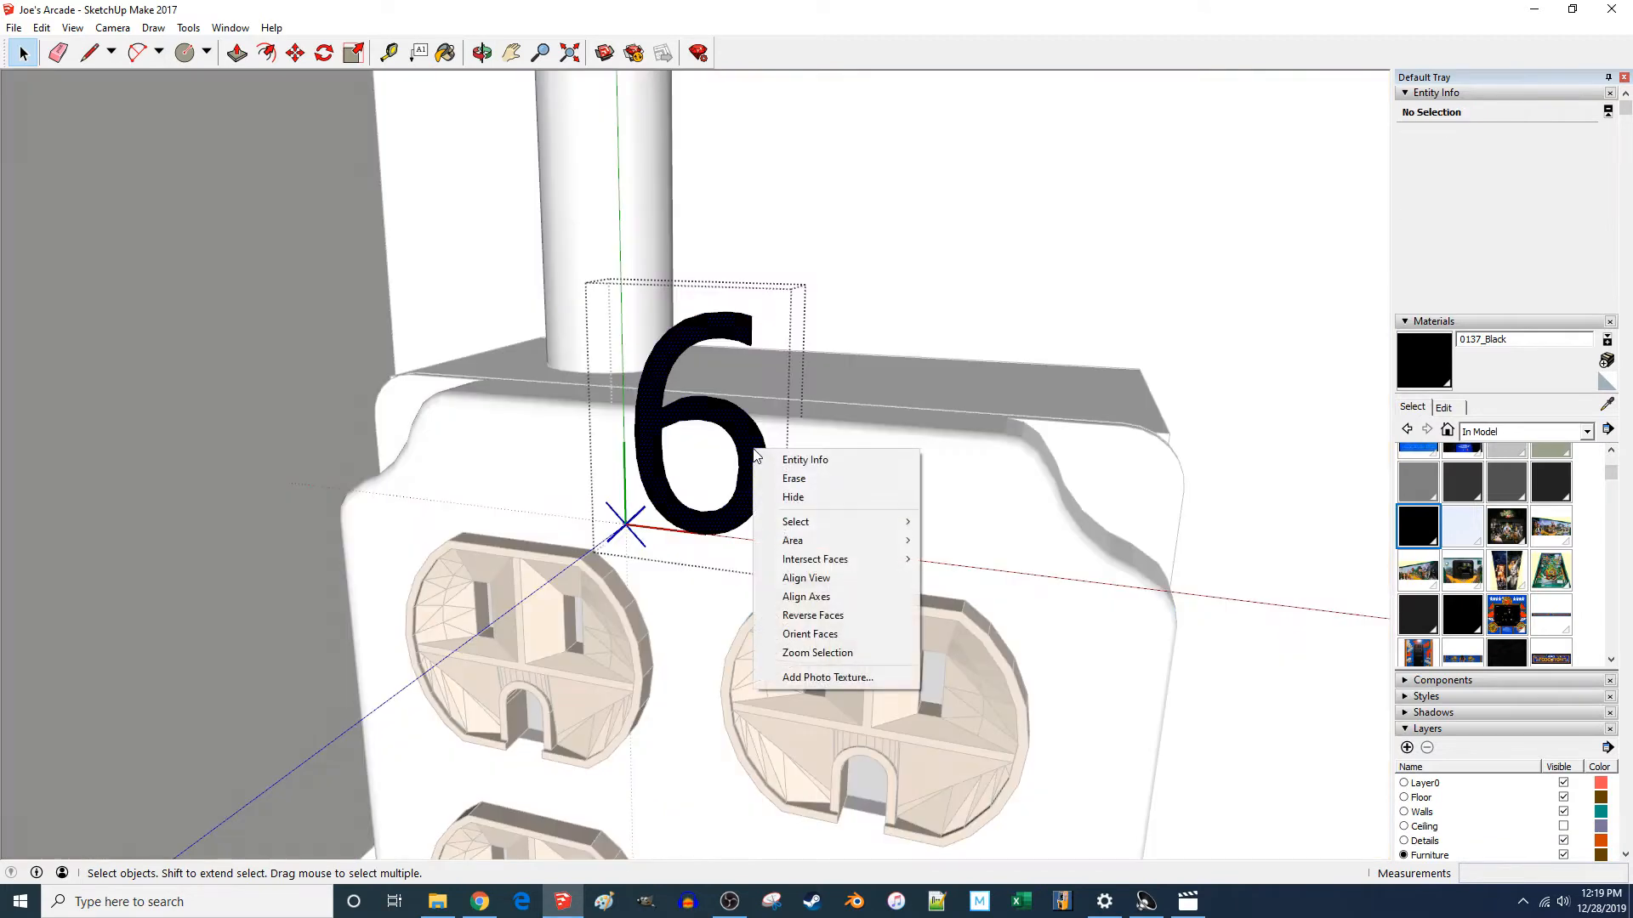
pyautogui.click(810, 615)
pyautogui.click(838, 483)
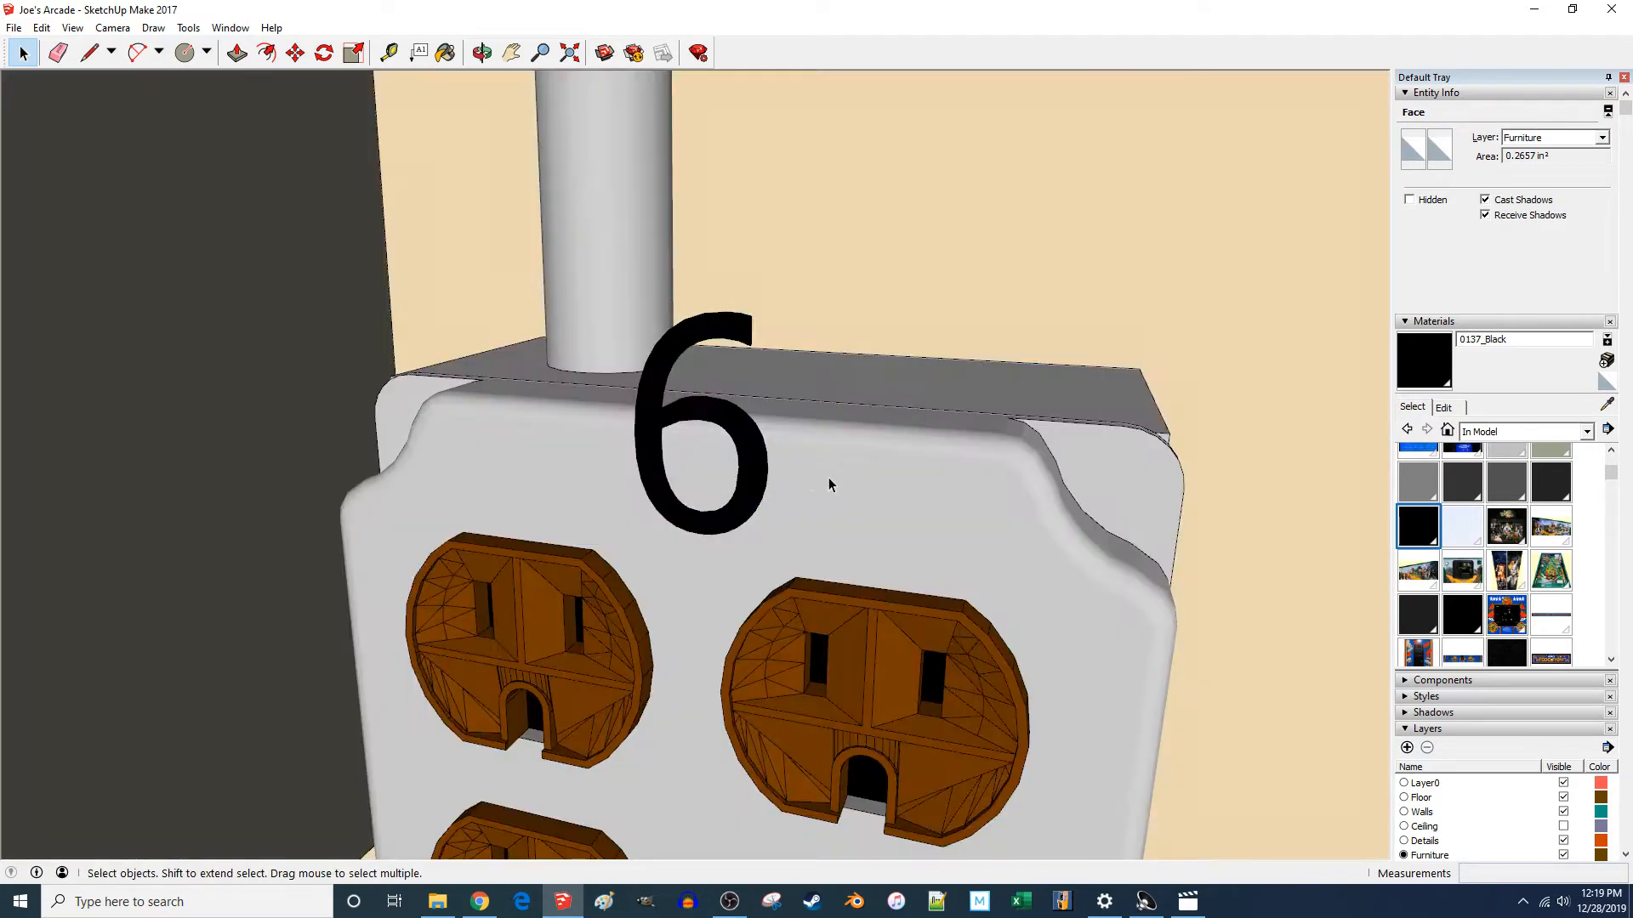
# - Scale the 6 uniformly in both directions by a factor of .5
pyautogui.scroll(1, 768, 466)
pyautogui.click(753, 472)
pyautogui.press('s')
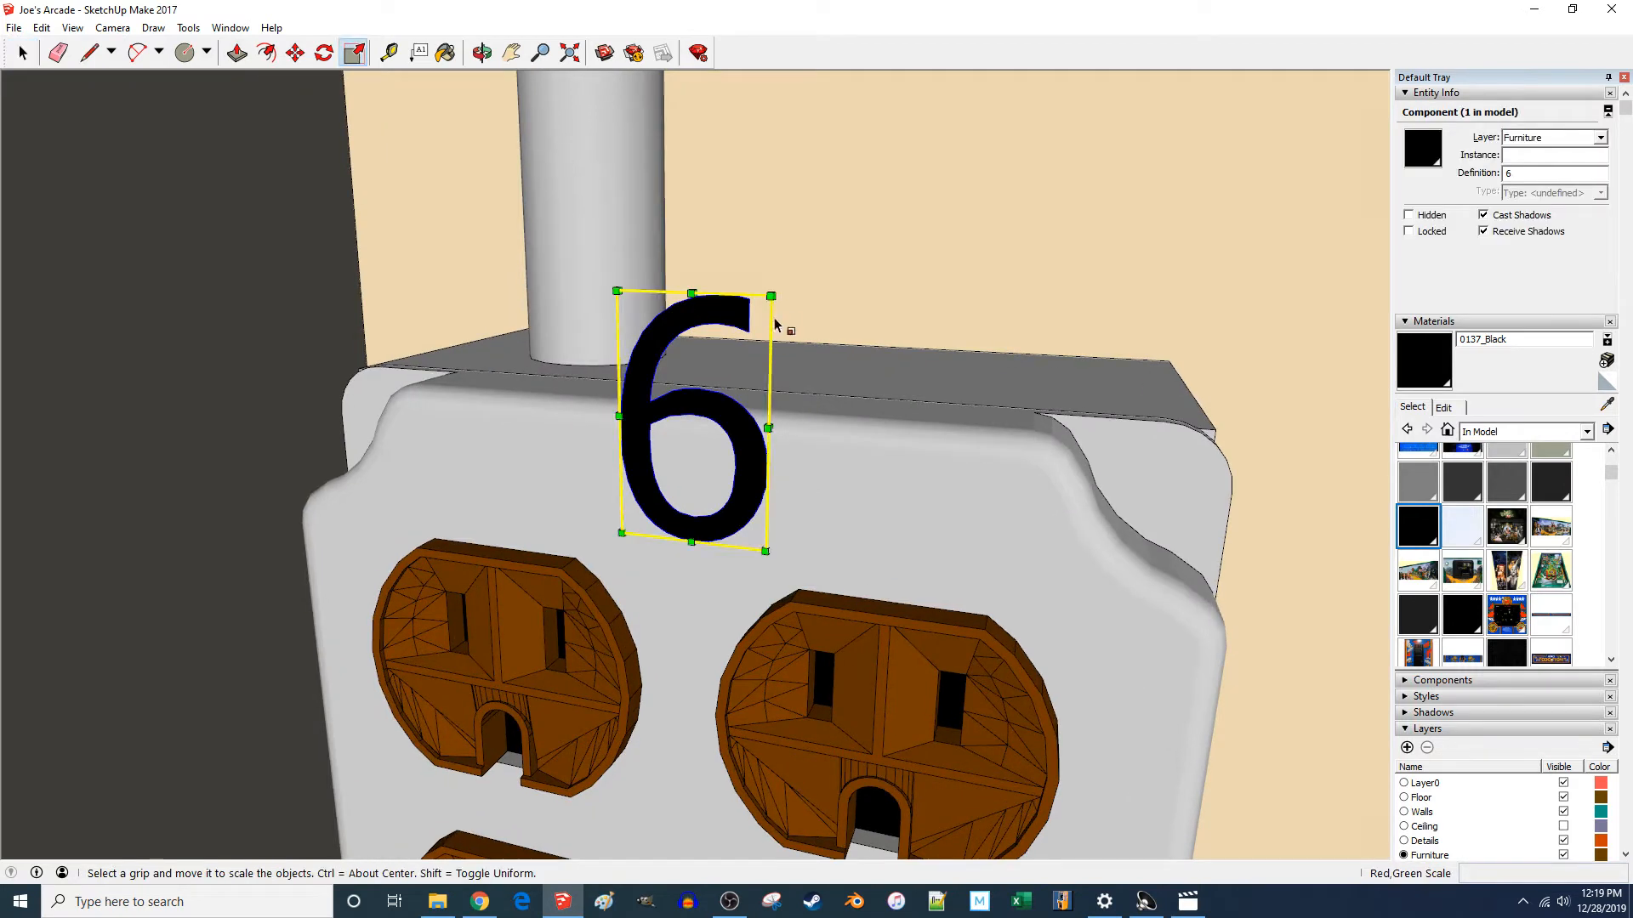
pyautogui.click(765, 303)
pyautogui.moveTo(765, 303); pyautogui.dragTo(695, 405)
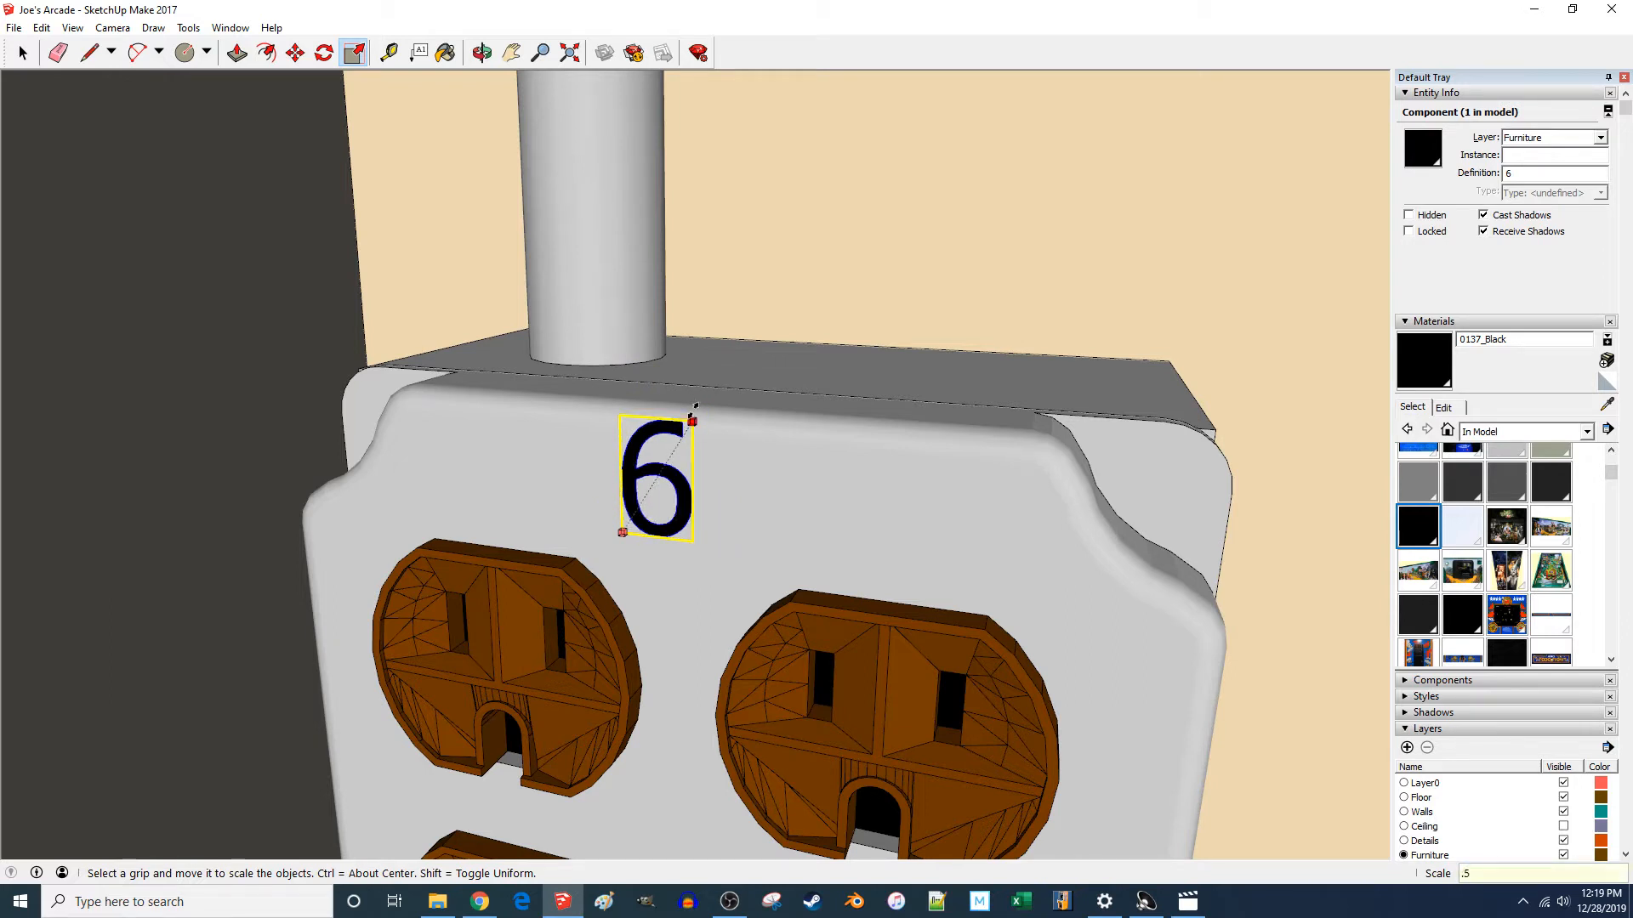
pyautogui.moveTo(695, 407); pyautogui.dragTo(696, 407)
# - Move the 6 to the middle of the outlet box cover, just above and between the two upper sockets
pyautogui.moveTo(694, 417); pyautogui.dragTo(966, 467, button='middle')
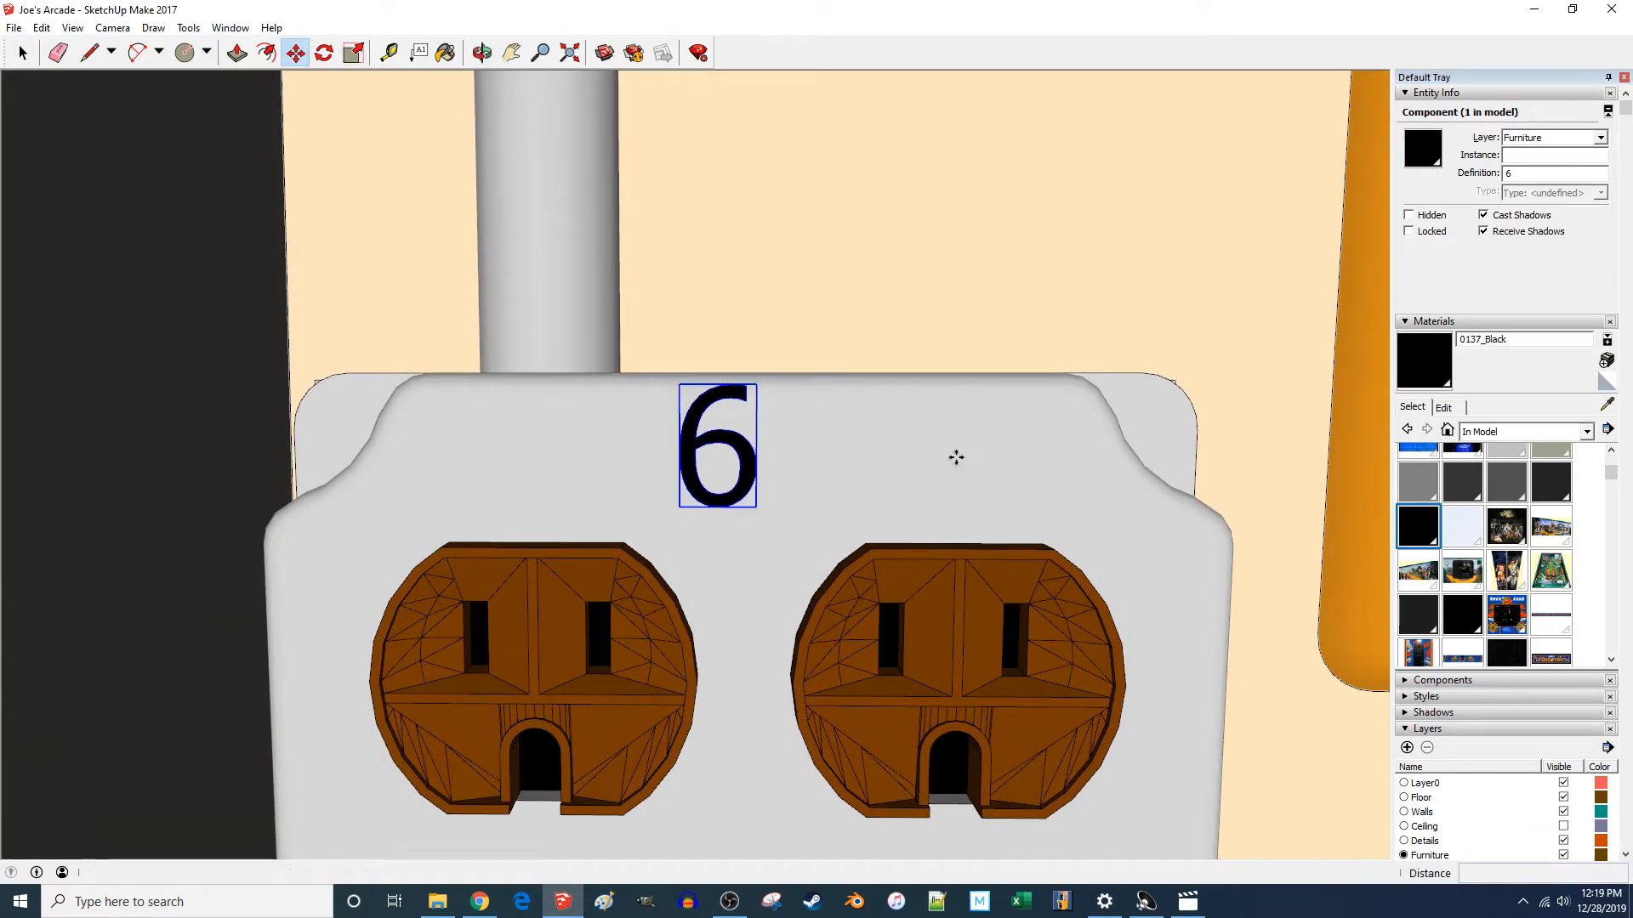
pyautogui.press('m')
pyautogui.scroll(2, 956, 458)
pyautogui.scroll(3, 649, 430)
pyautogui.moveTo(669, 486); pyautogui.dragTo(689, 543)
pyautogui.scroll(-2, 913, 472)
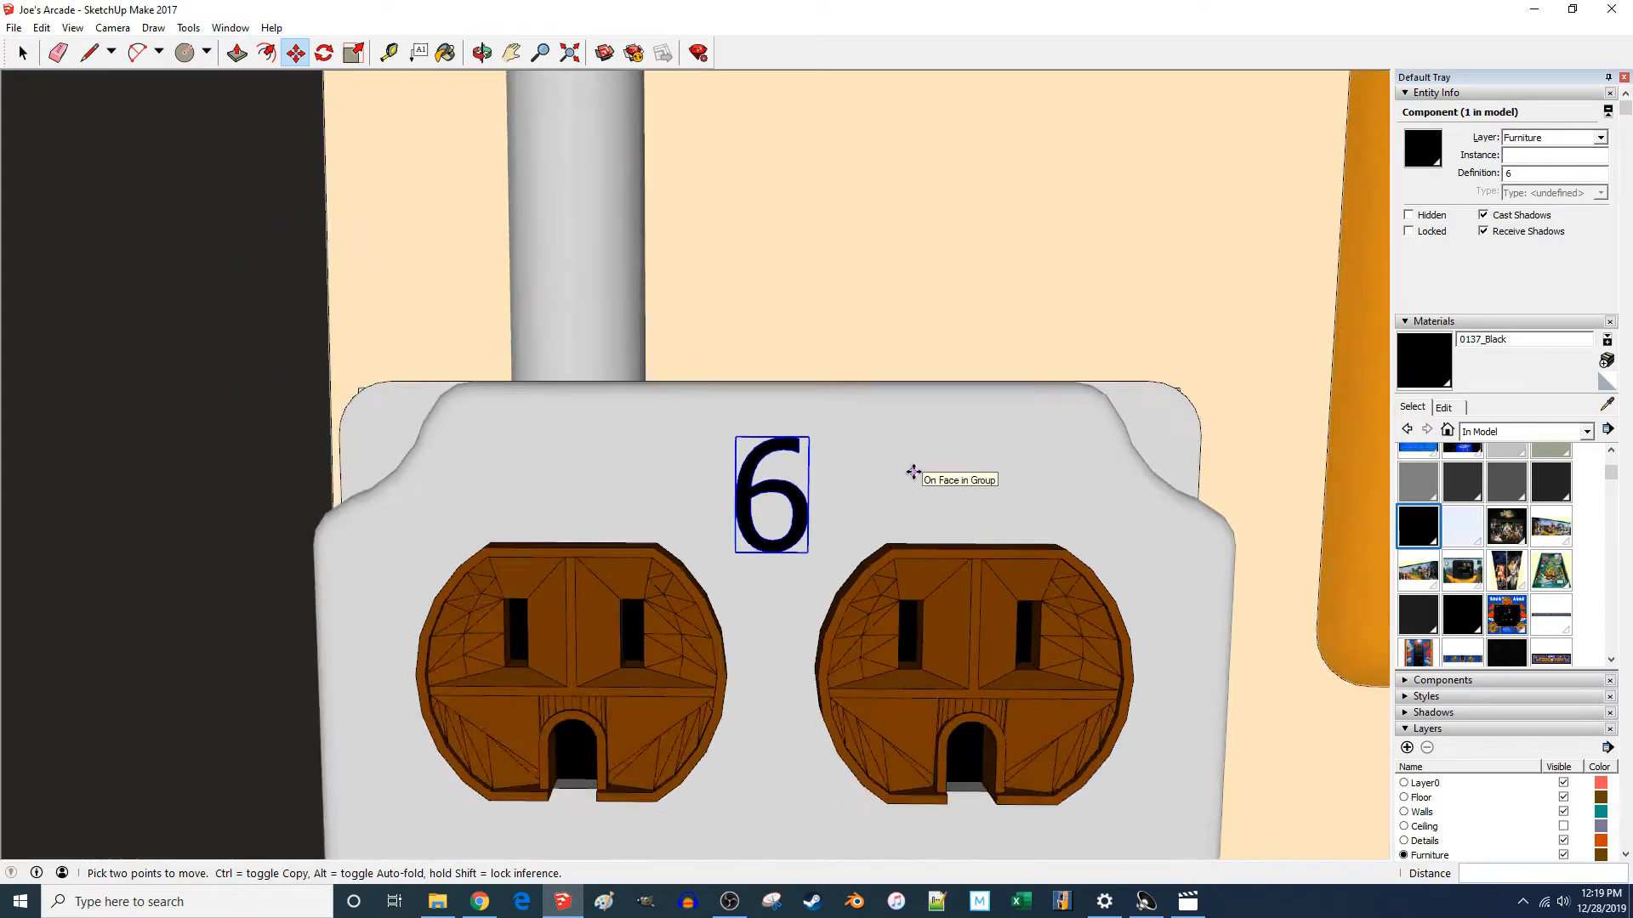
pyautogui.scroll(-2, 913, 472)
pyautogui.press('space')
pyautogui.moveTo(1021, 339); pyautogui.dragTo(787, 396, button='middle')
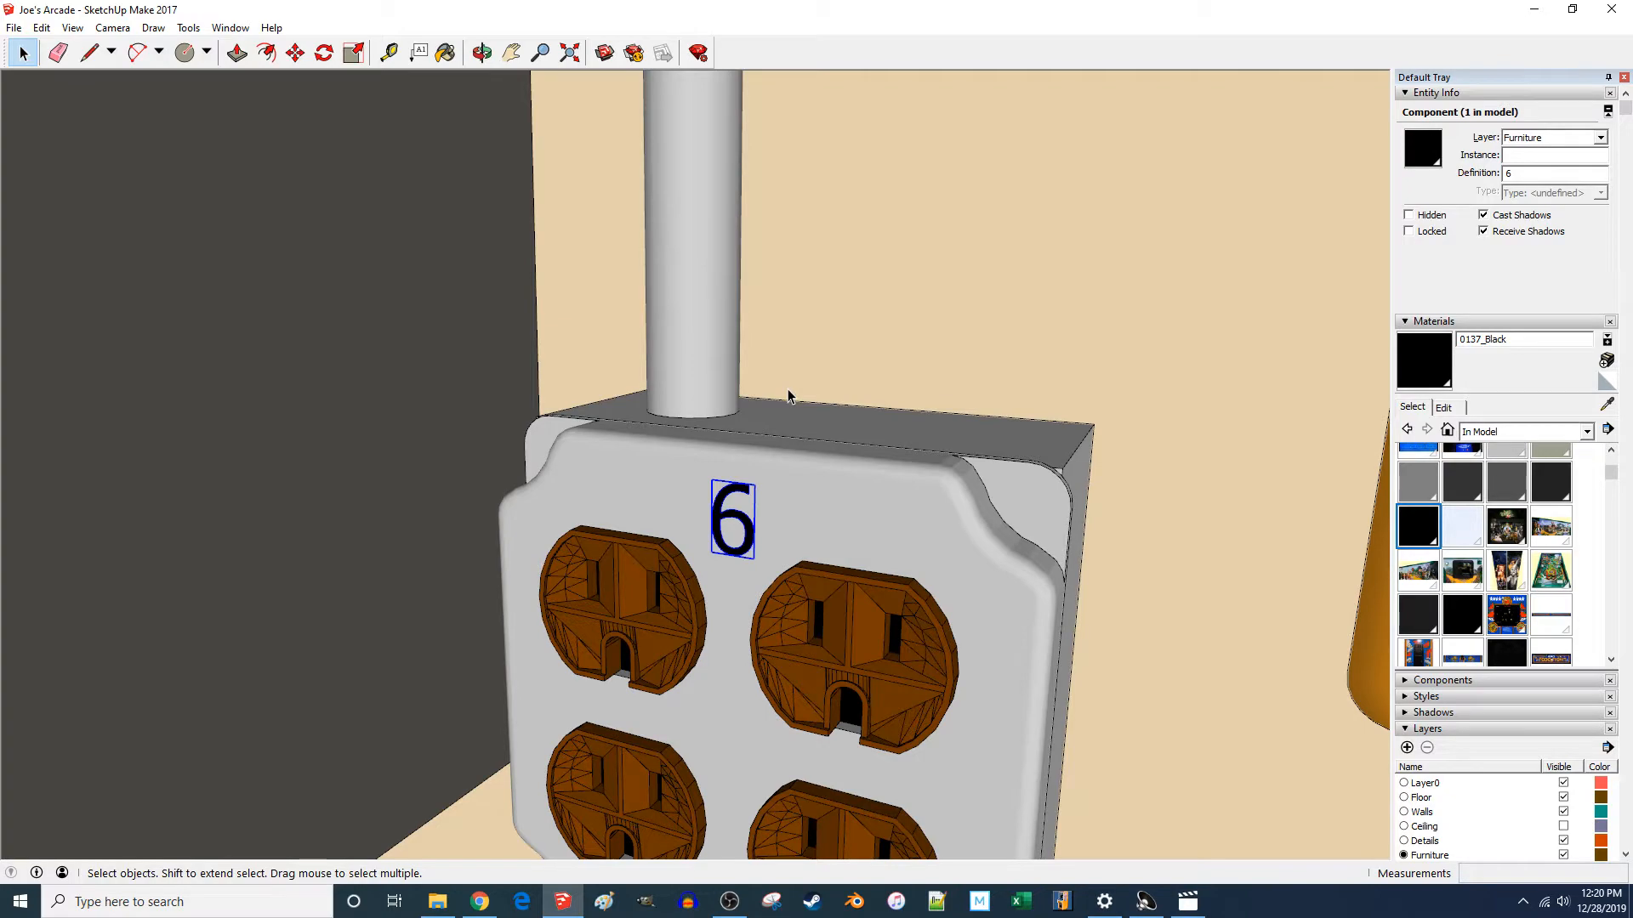
# - Create 3D text reading 1 and place it at the top centre of the first outlet box right of the orange door
pyautogui.scroll(-10, 767, 452)
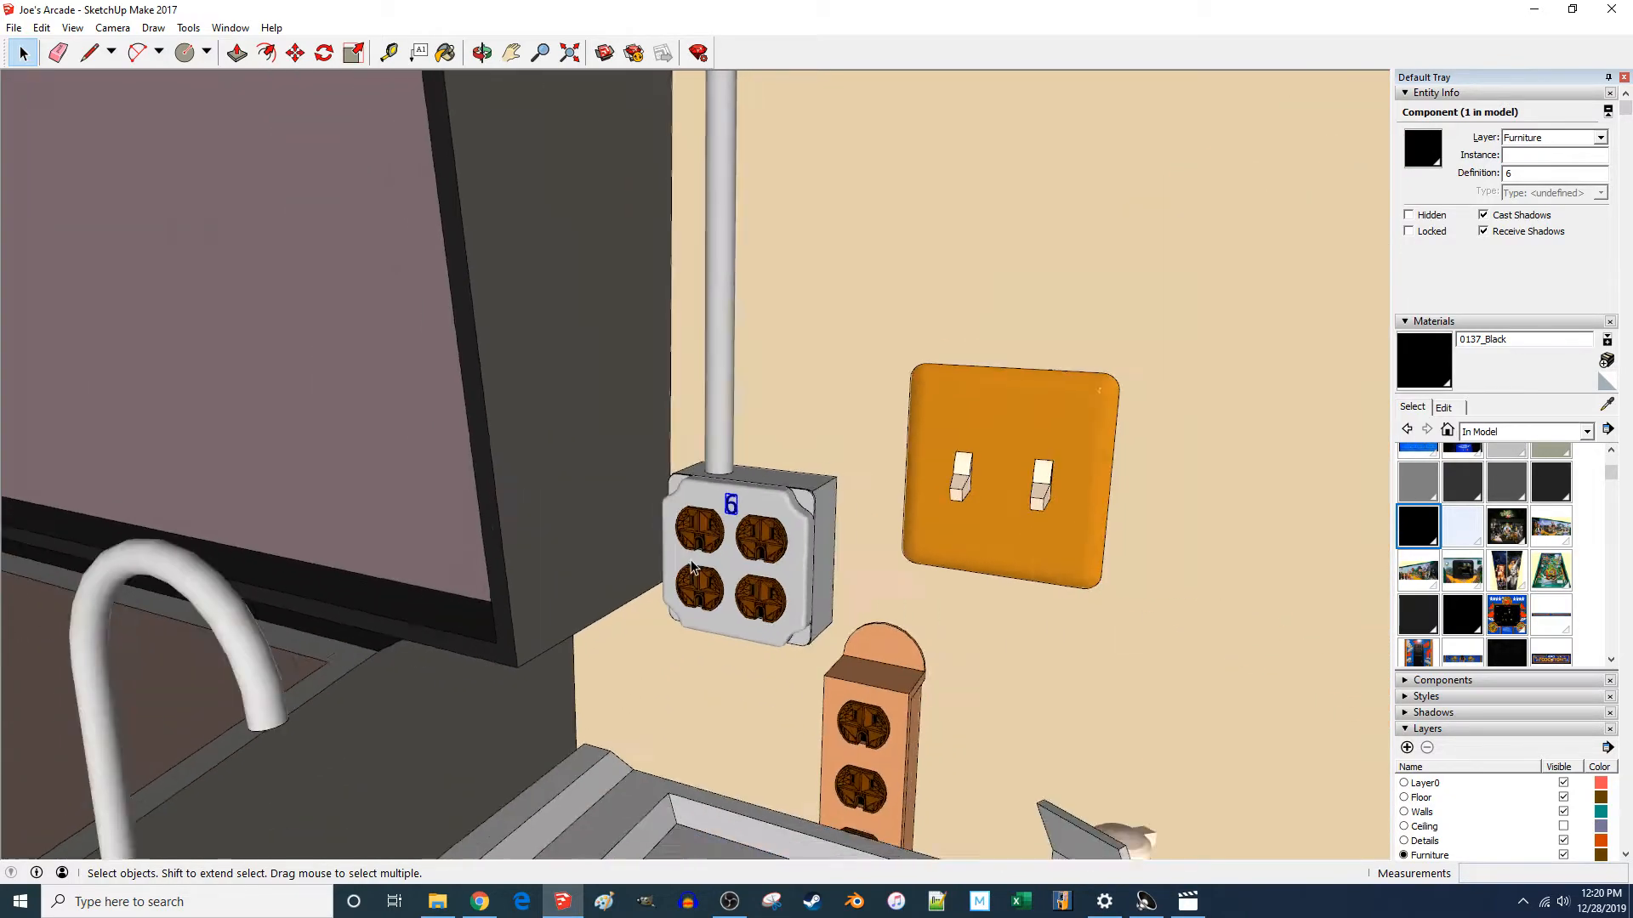
pyautogui.scroll(-4, 690, 563)
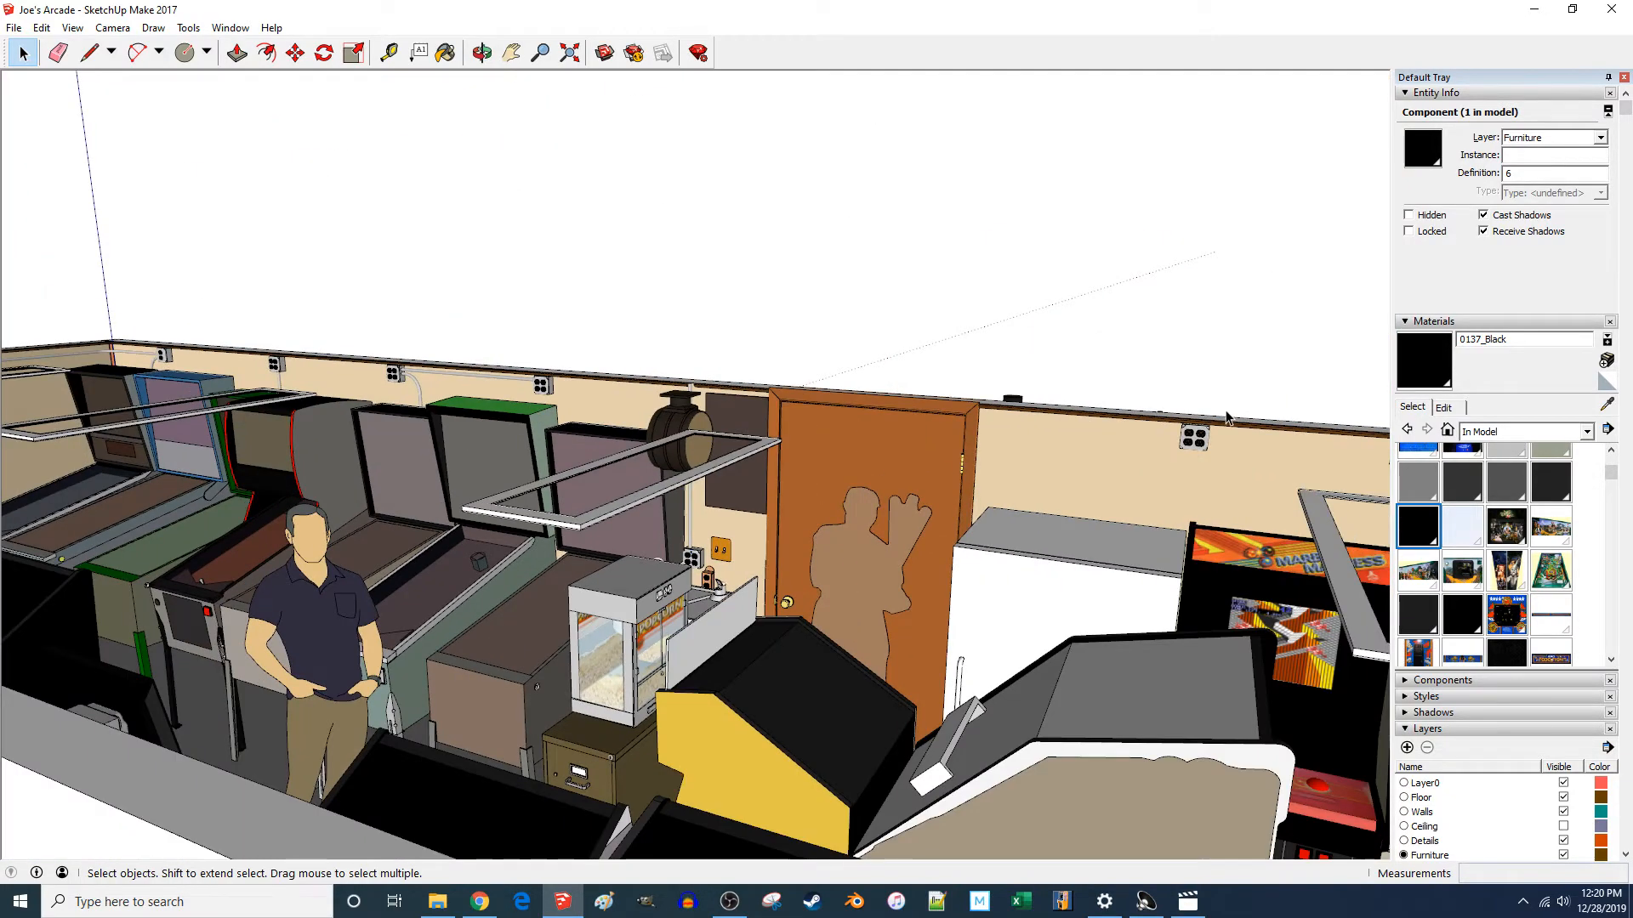
pyautogui.scroll(10, 1243, 436)
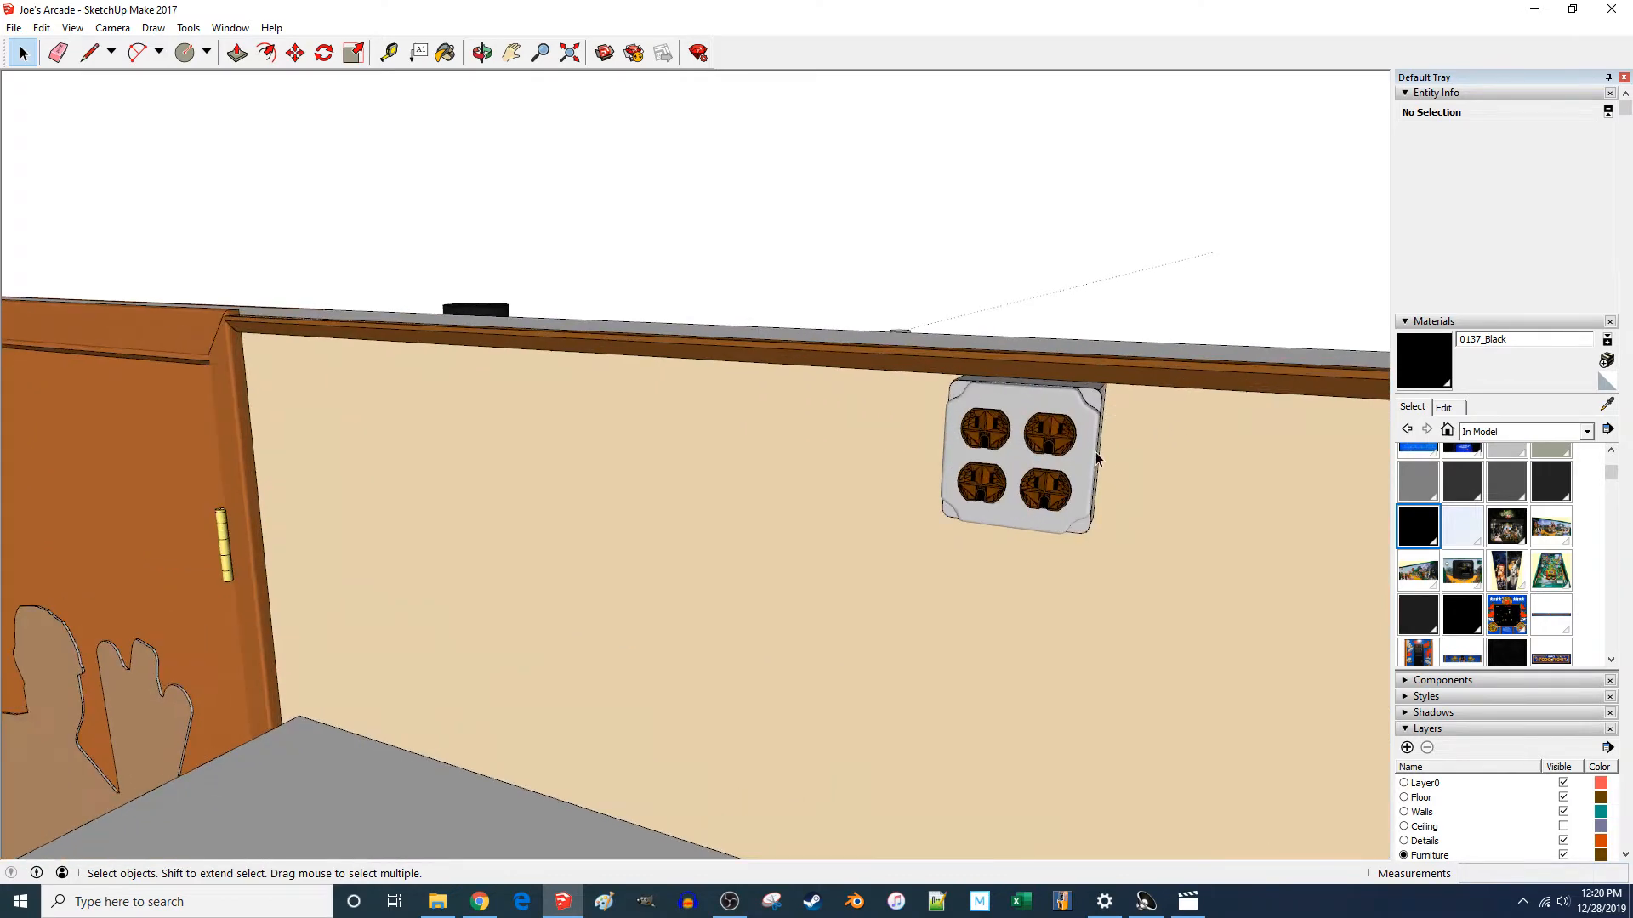
pyautogui.scroll(5, 1097, 459)
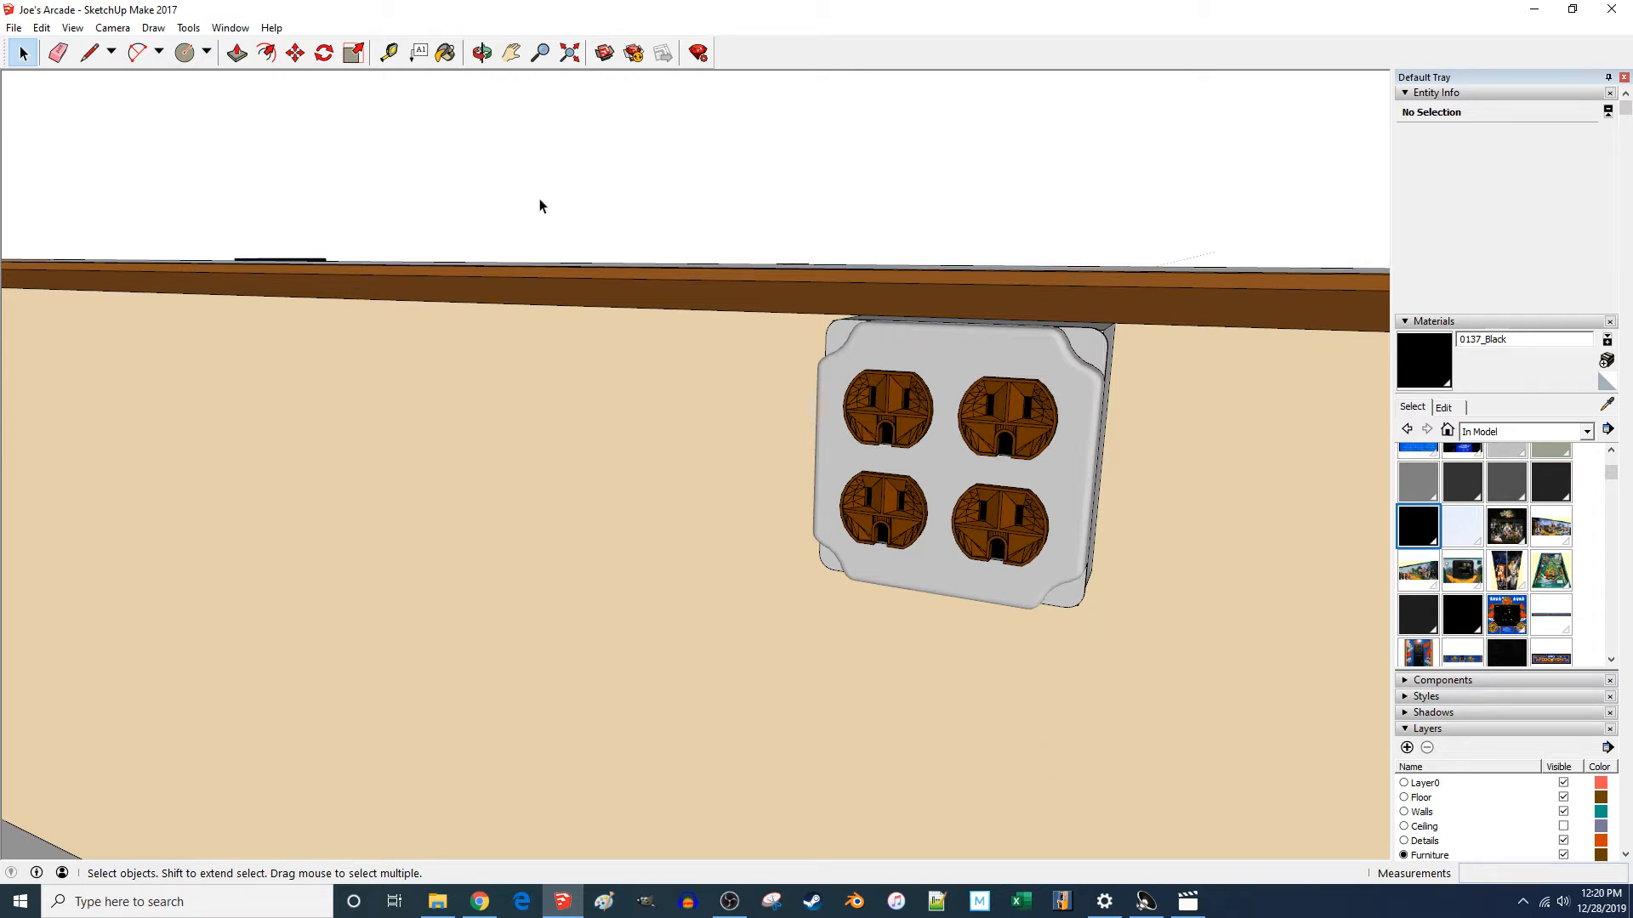
pyautogui.click(182, 30)
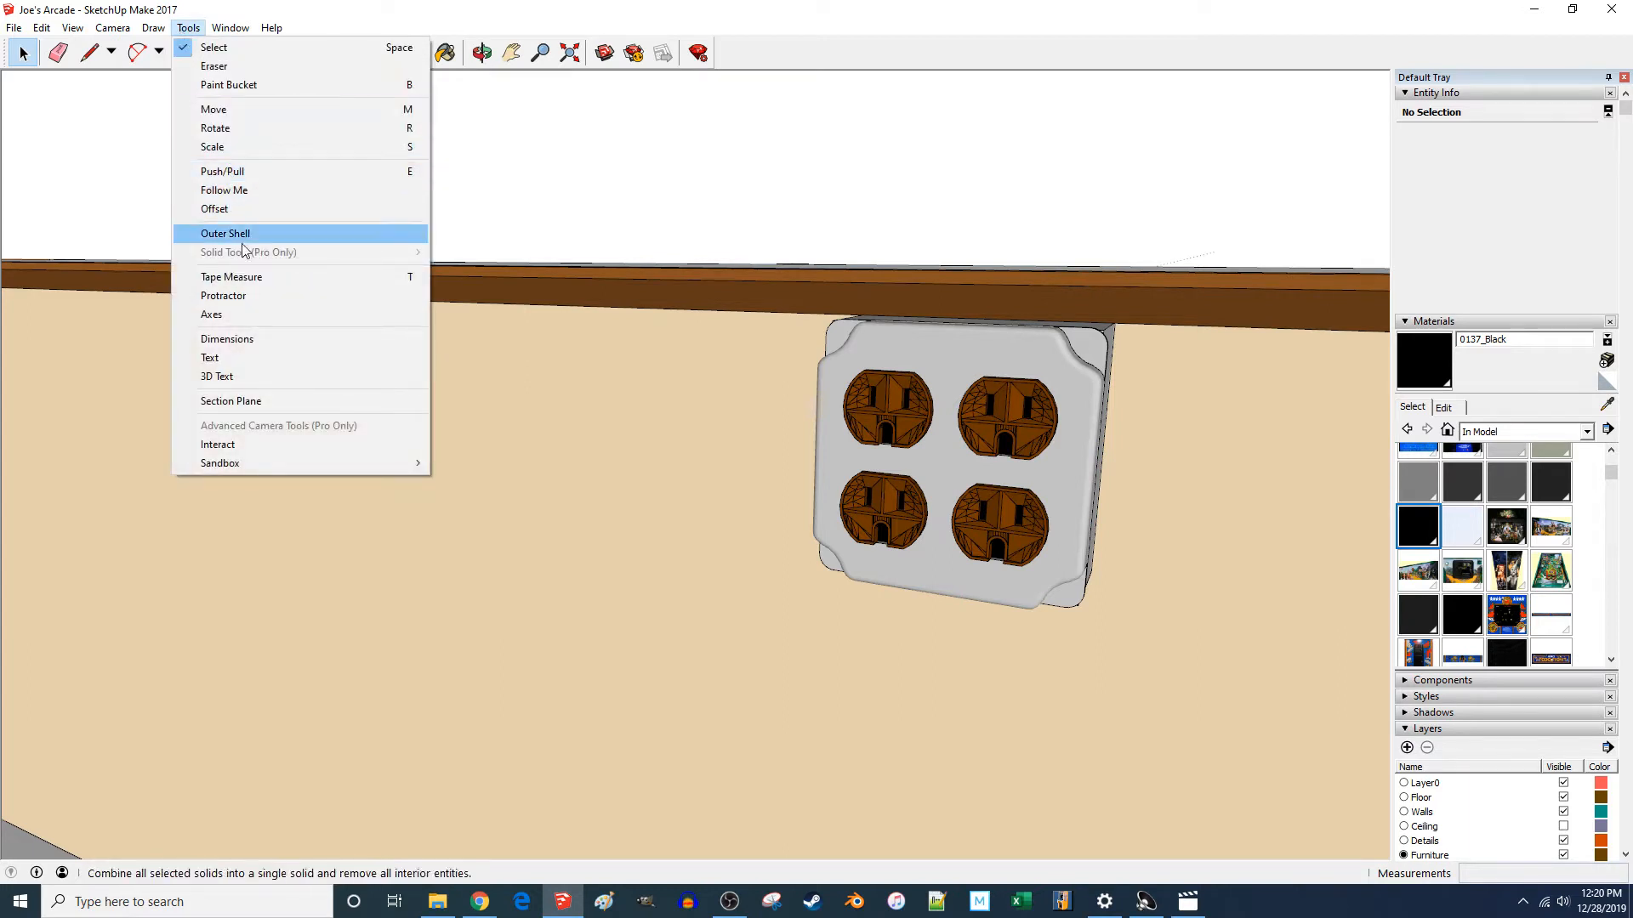
pyautogui.click(243, 374)
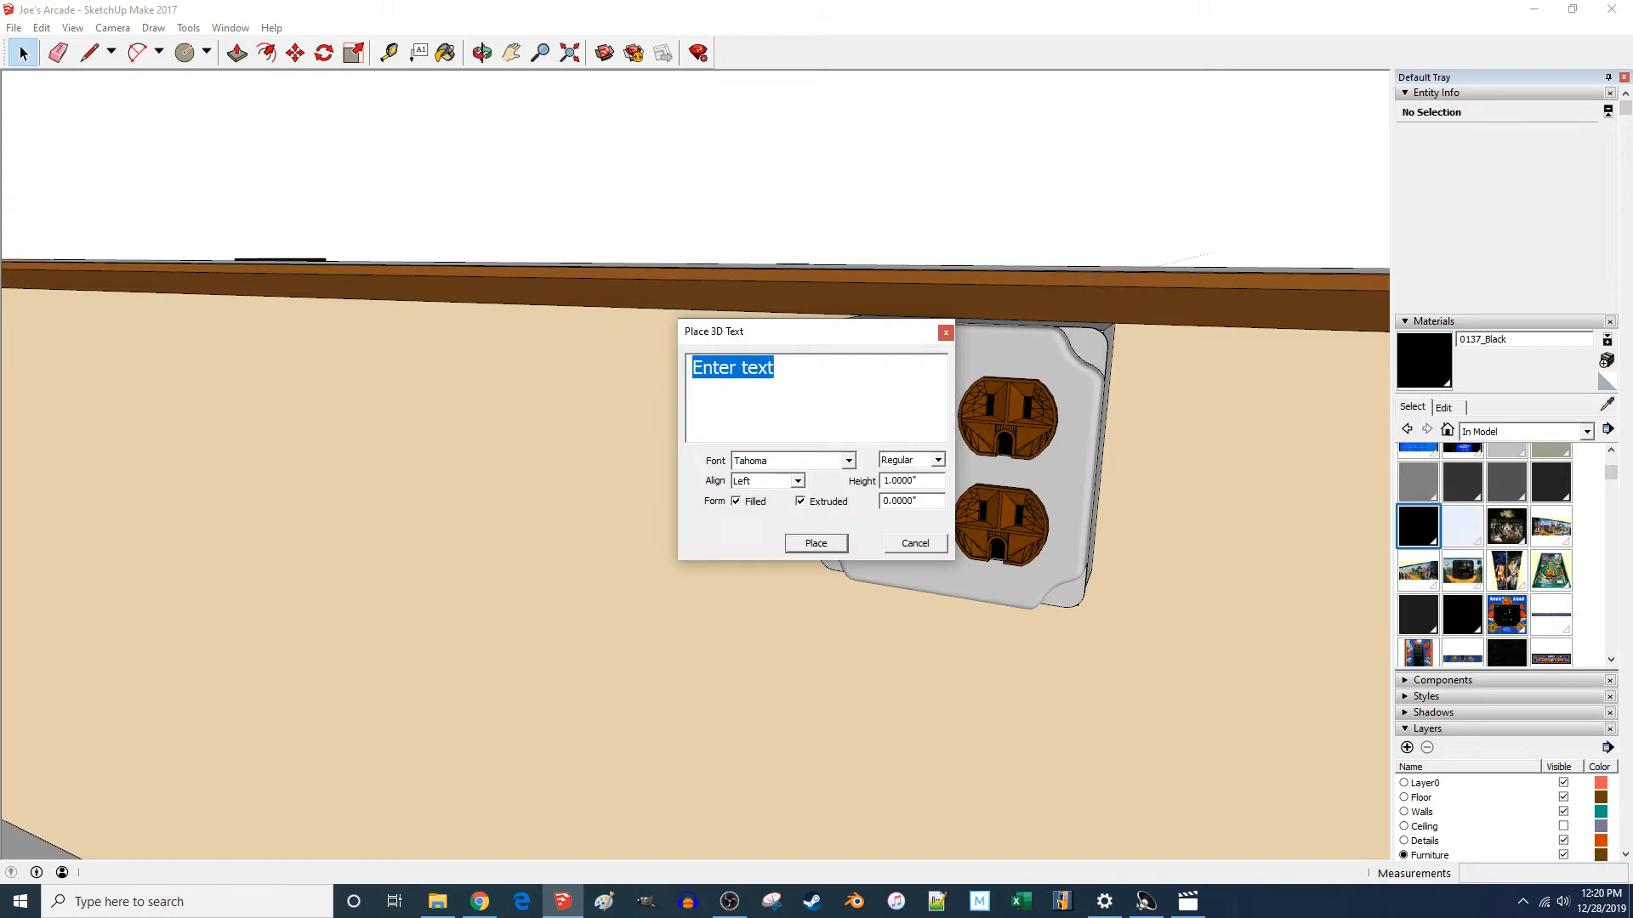
pyautogui.write('1')
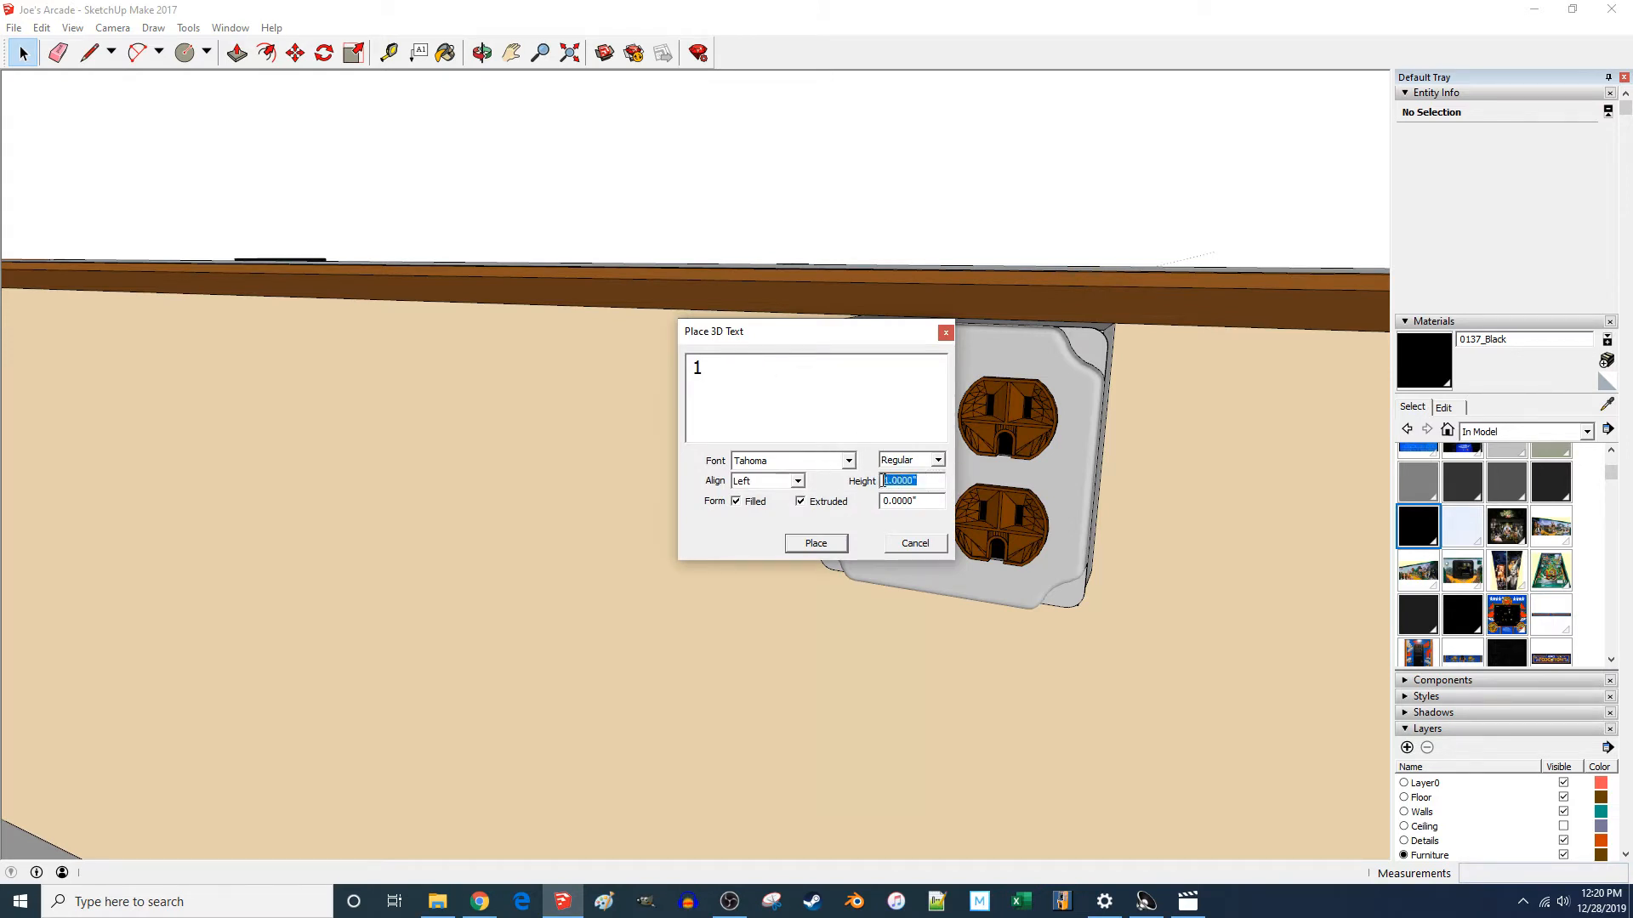
pyautogui.click(816, 543)
pyautogui.scroll(4, 952, 394)
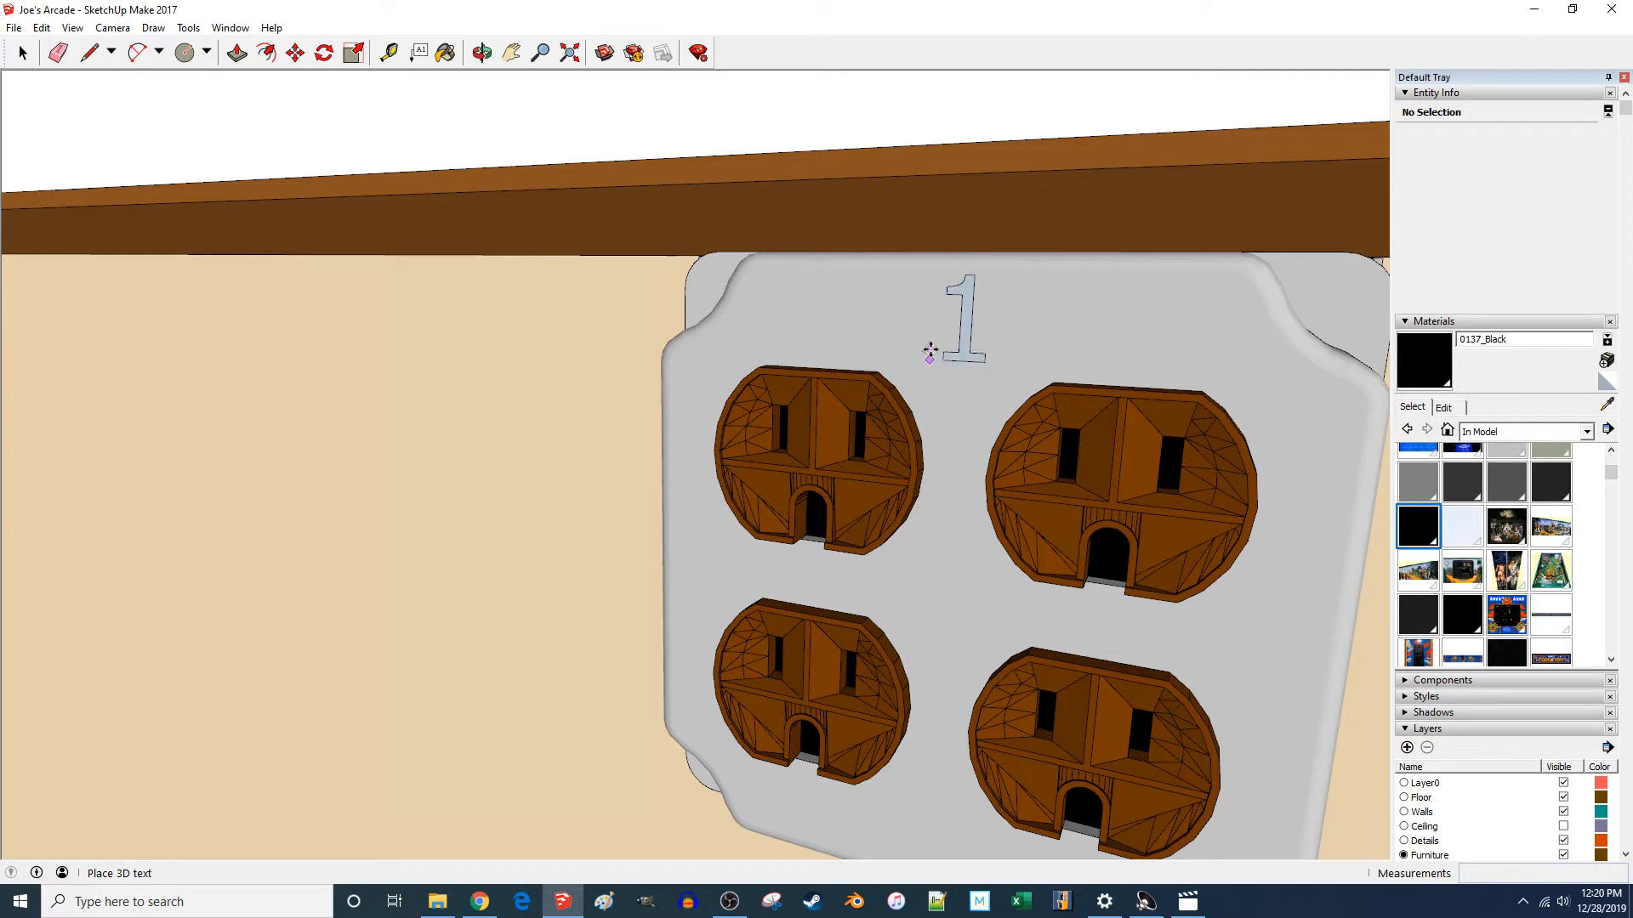
pyautogui.click(935, 308)
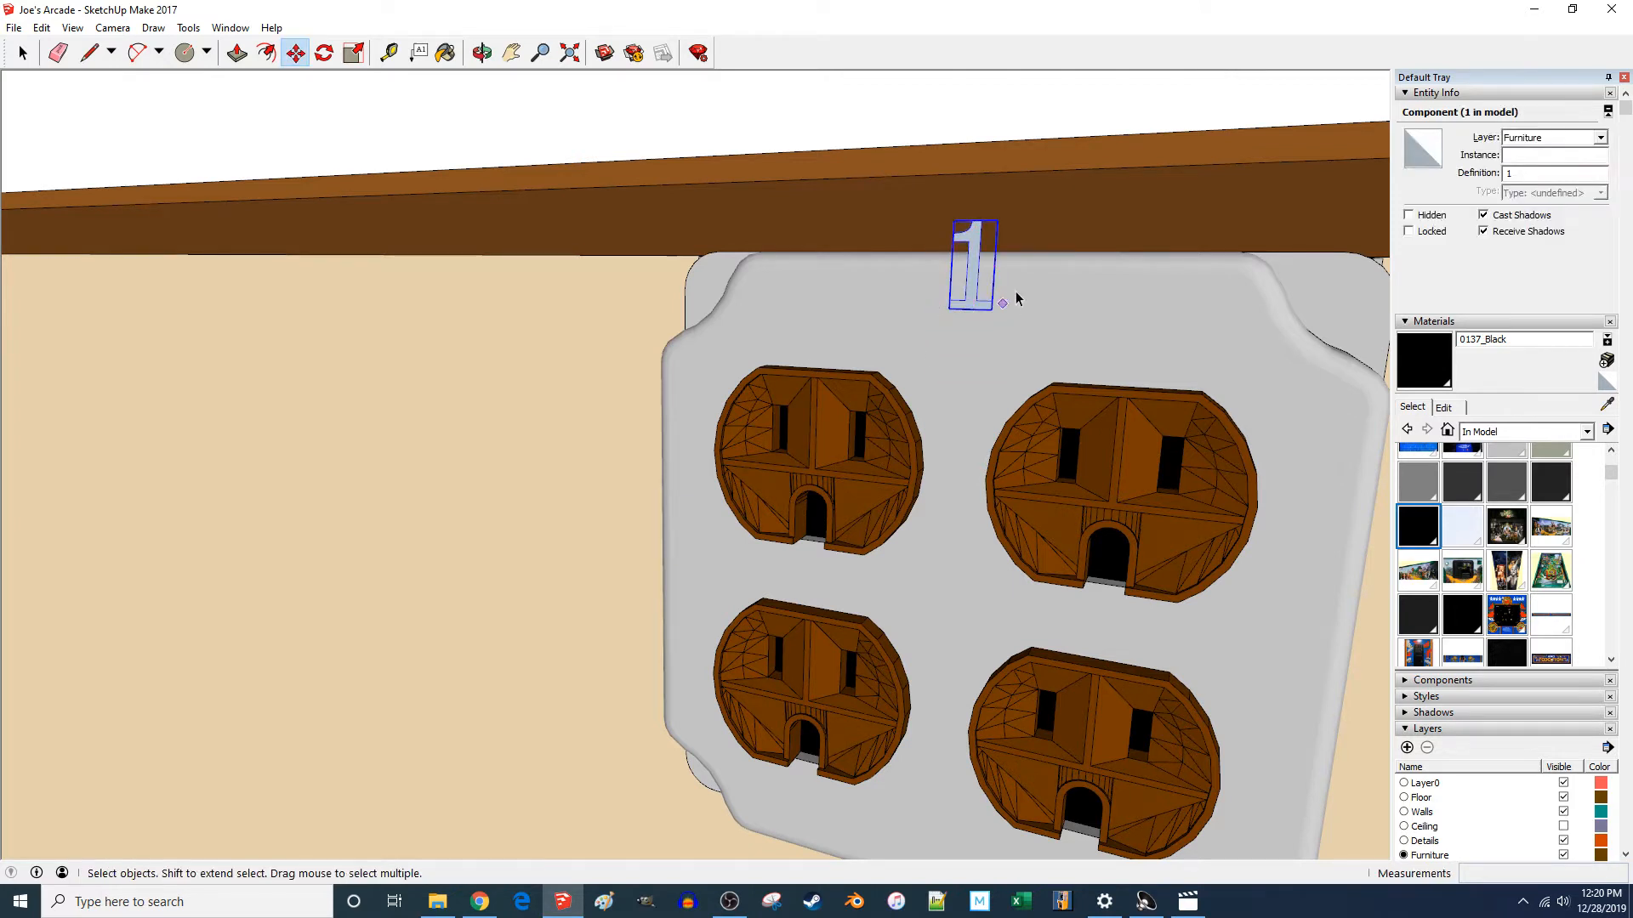
# - Reverse the face of the 1 inside its component and paint it with 0137_Black
pyautogui.press('space')
pyautogui.doubleClick(972, 241)
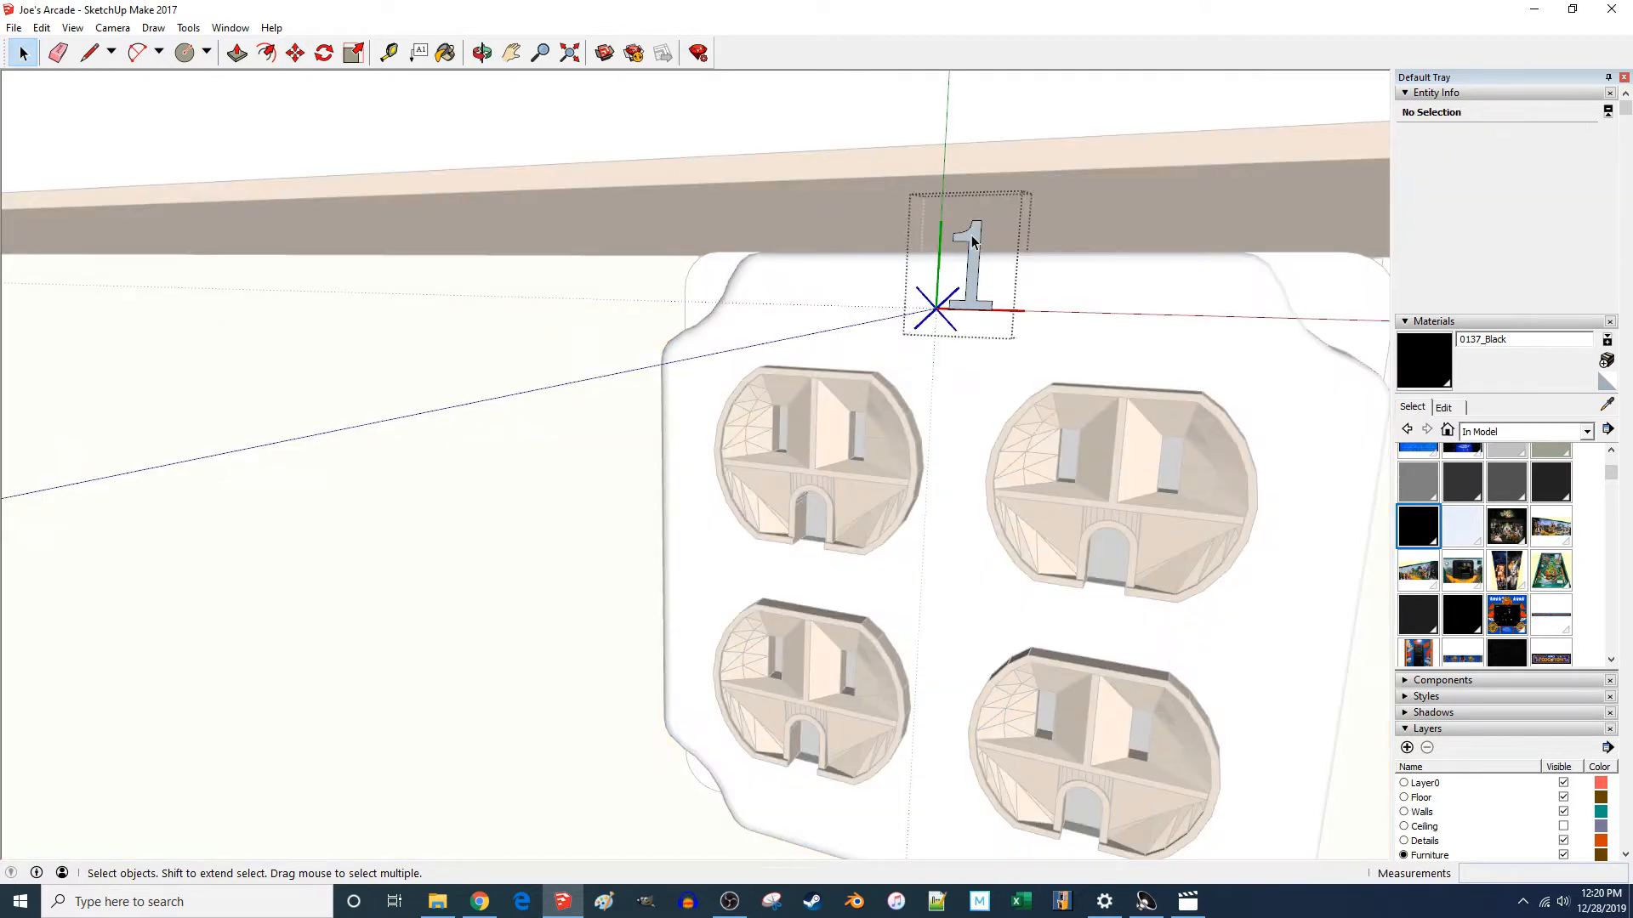
pyautogui.rightClick(973, 245)
pyautogui.click(973, 235)
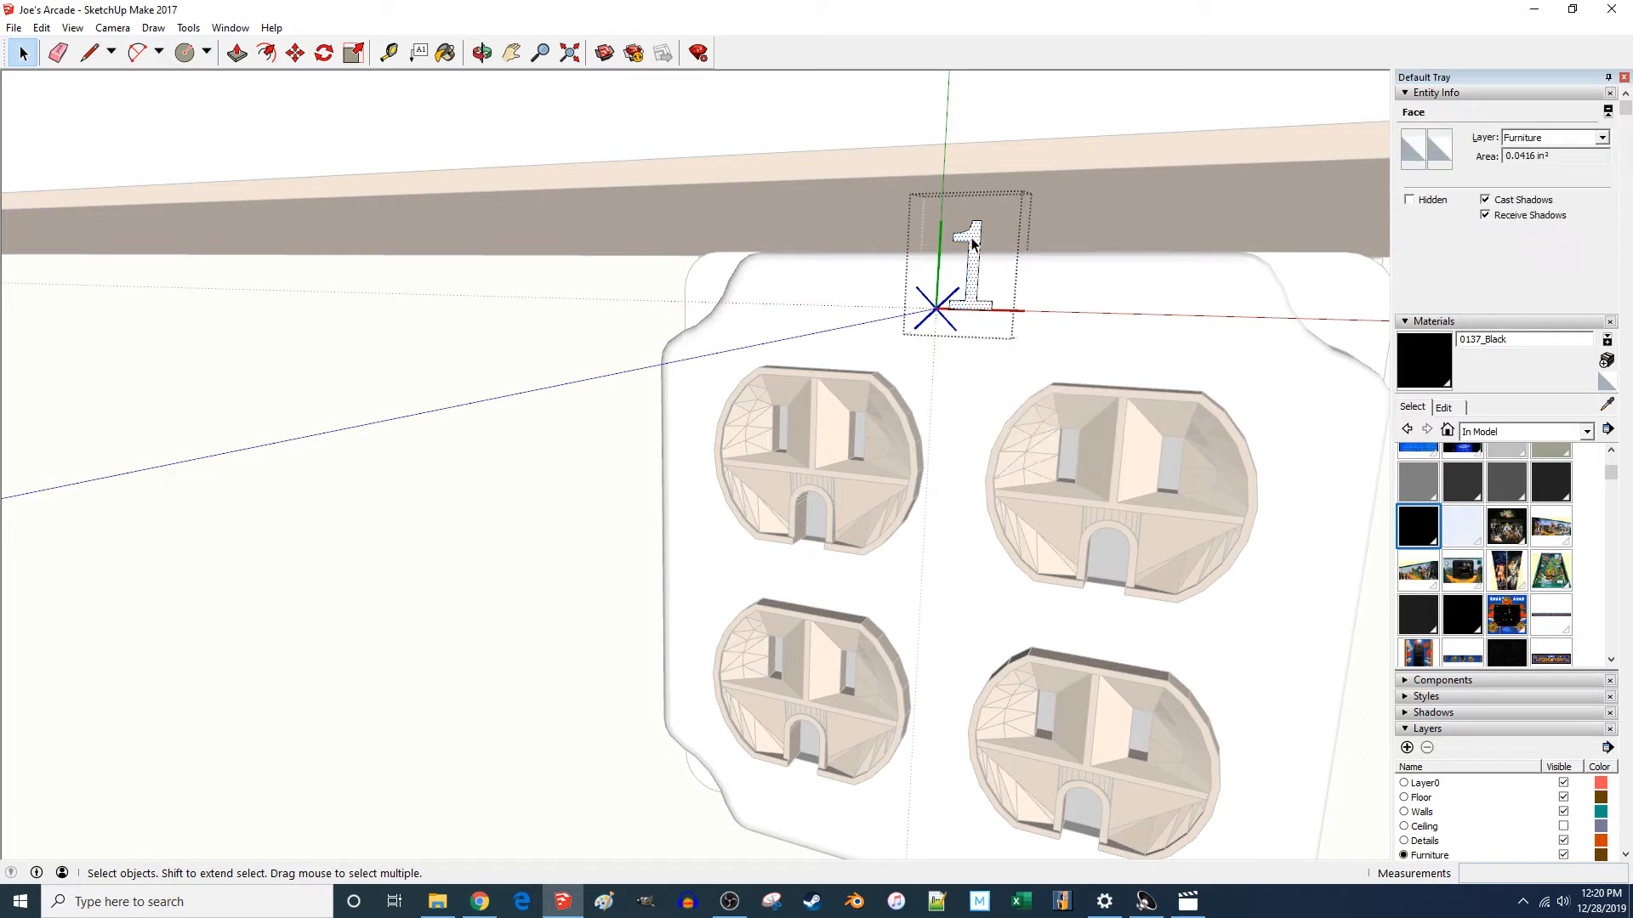
pyautogui.press('b')
pyautogui.click(980, 230)
pyautogui.press('space')
pyautogui.click(1085, 238)
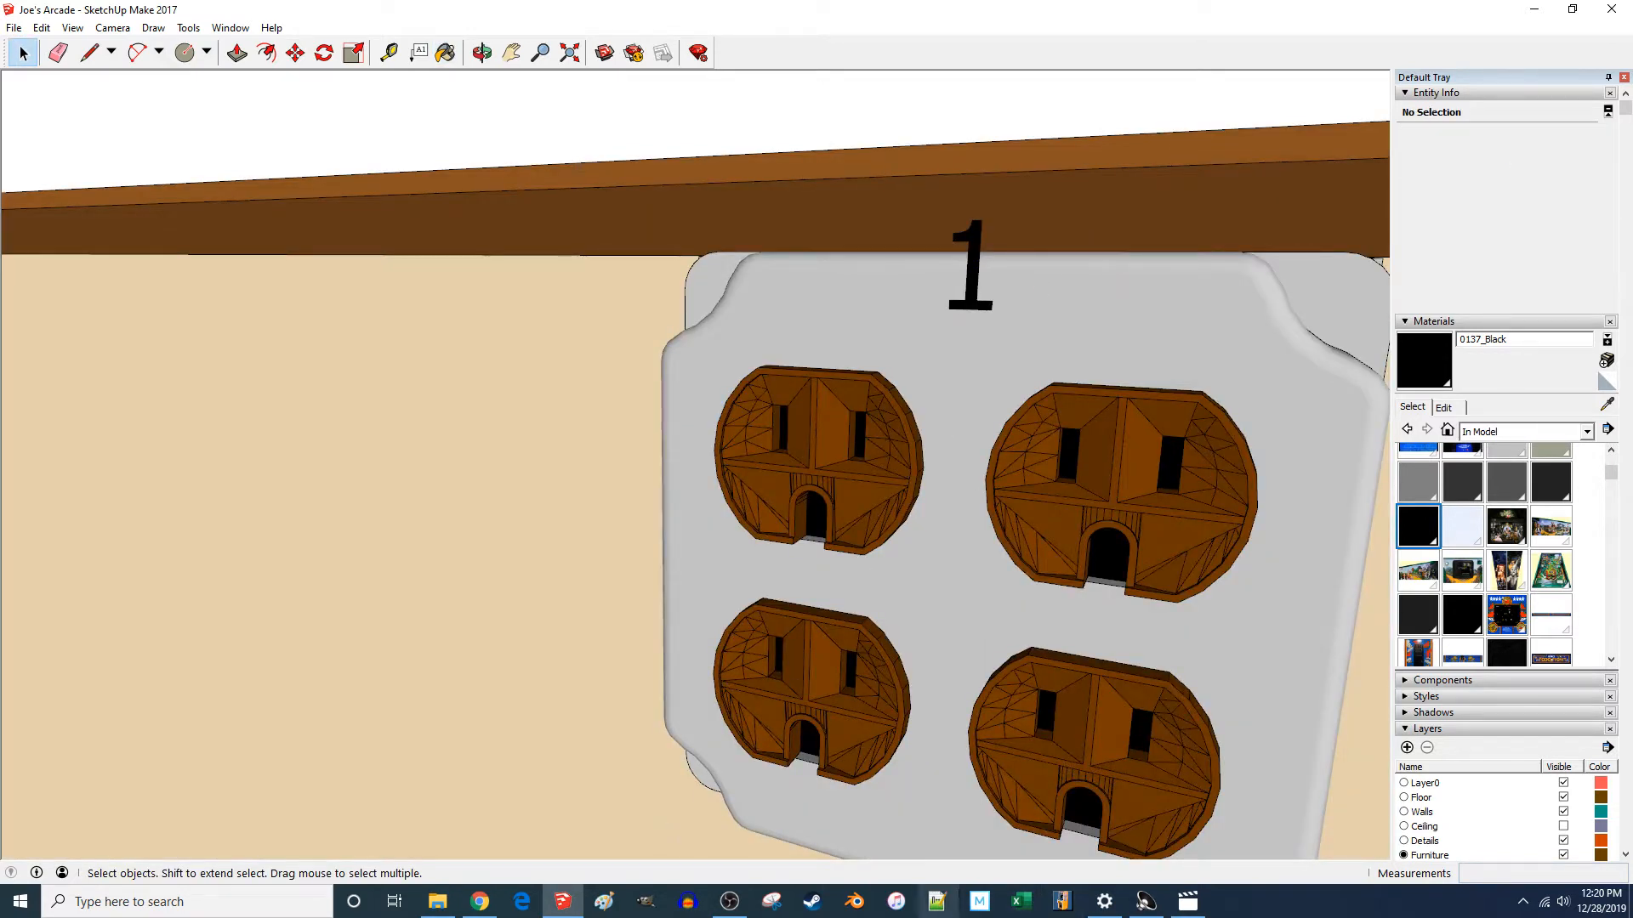
# - Play the 0 Electrical Components video, pause it on the outlet box above the fan, and return to SketchUp
pyautogui.click(1188, 902)
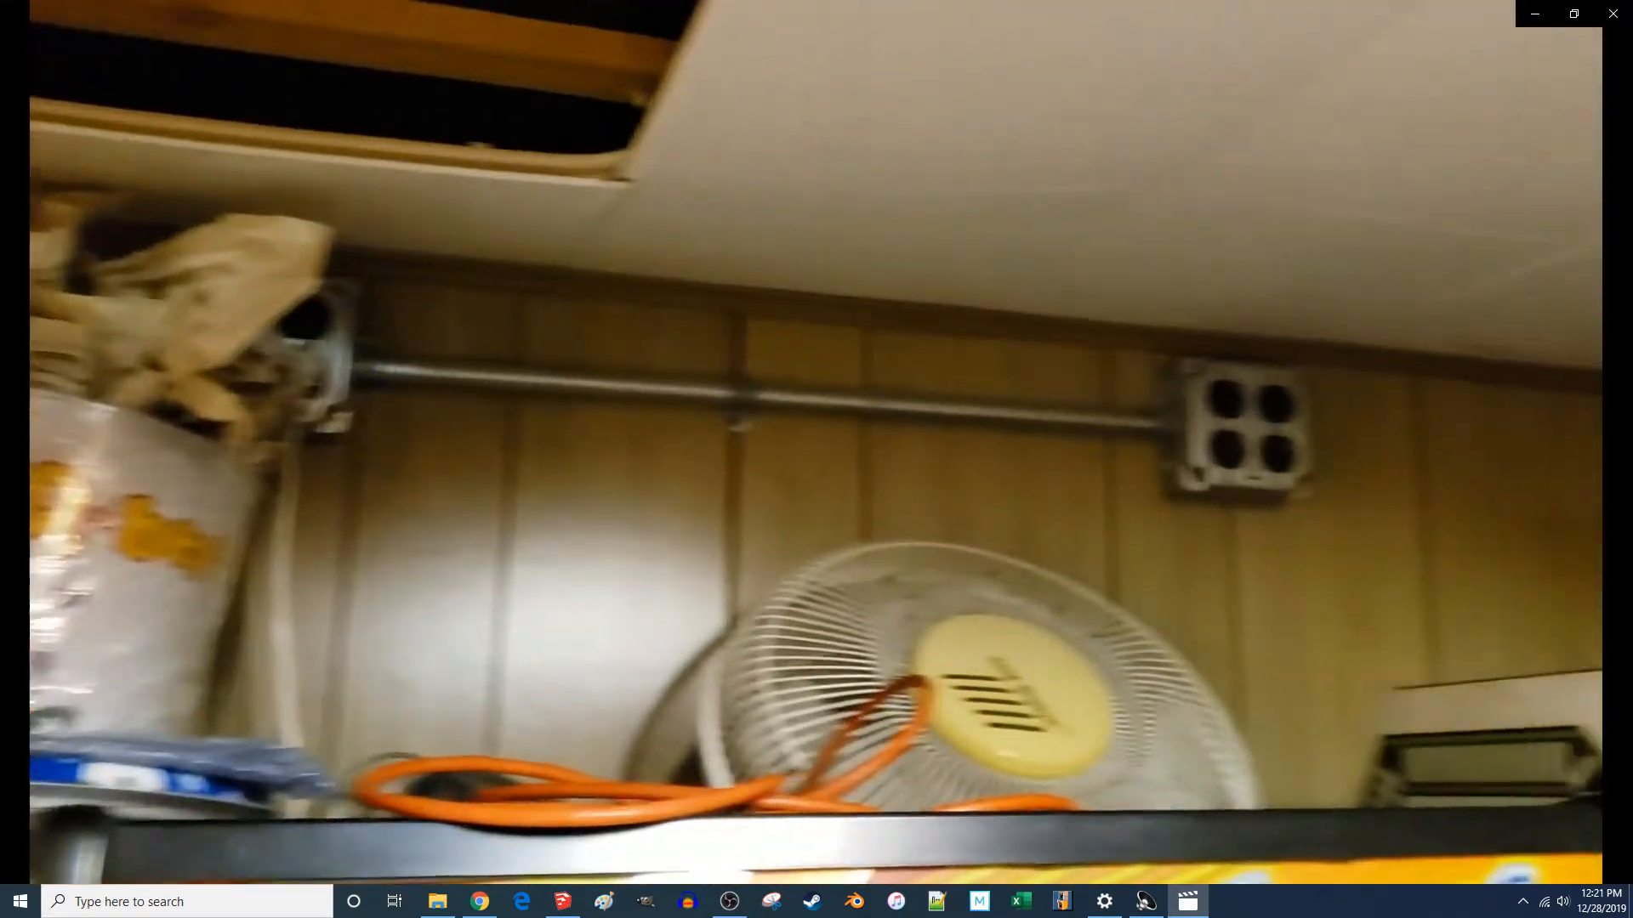
pyautogui.click(712, 481)
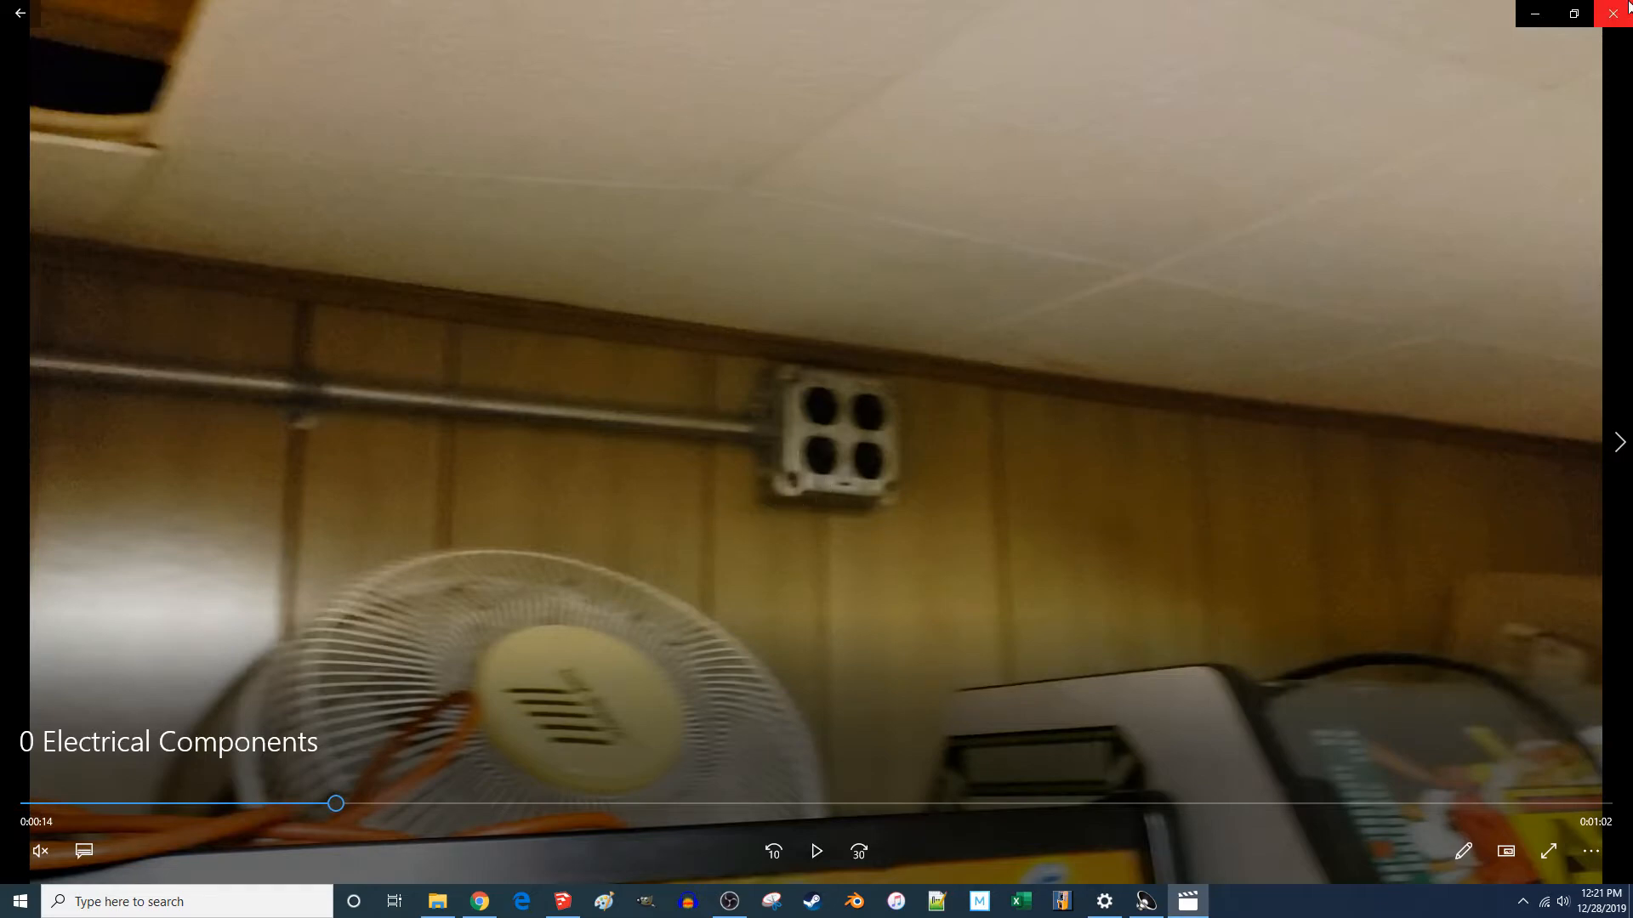
pyautogui.click(1535, 14)
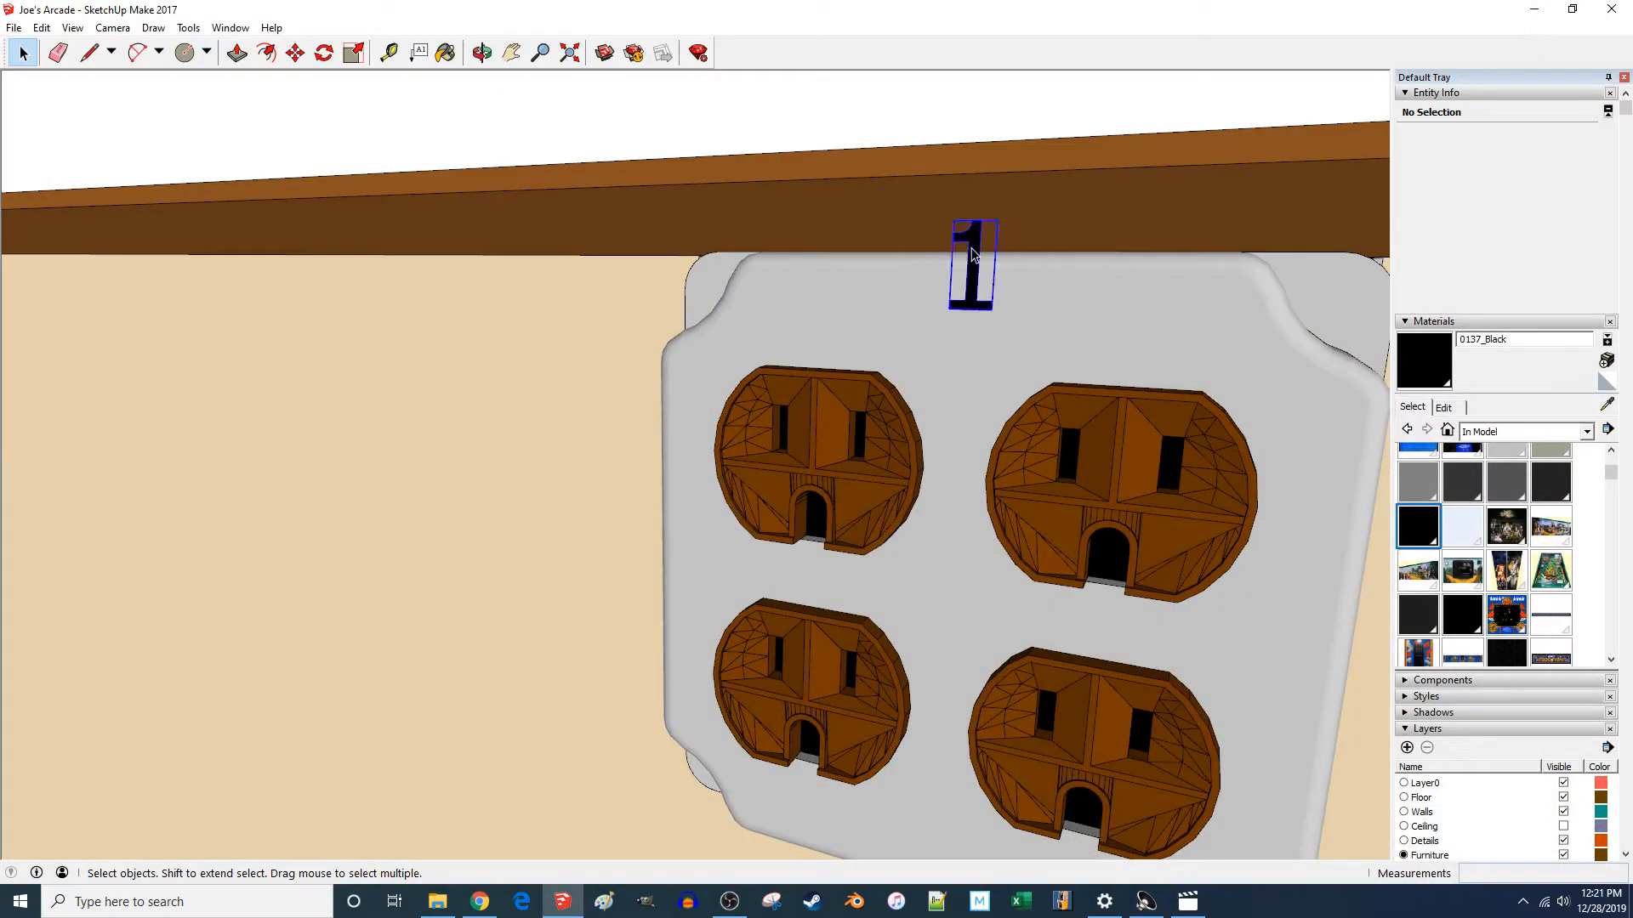
# - Move the 1 down the cover to the bottom edge, between and below the two lower sockets
pyautogui.click(973, 255)
pyautogui.moveTo(1015, 330); pyautogui.dragTo(1153, 313, button='middle')
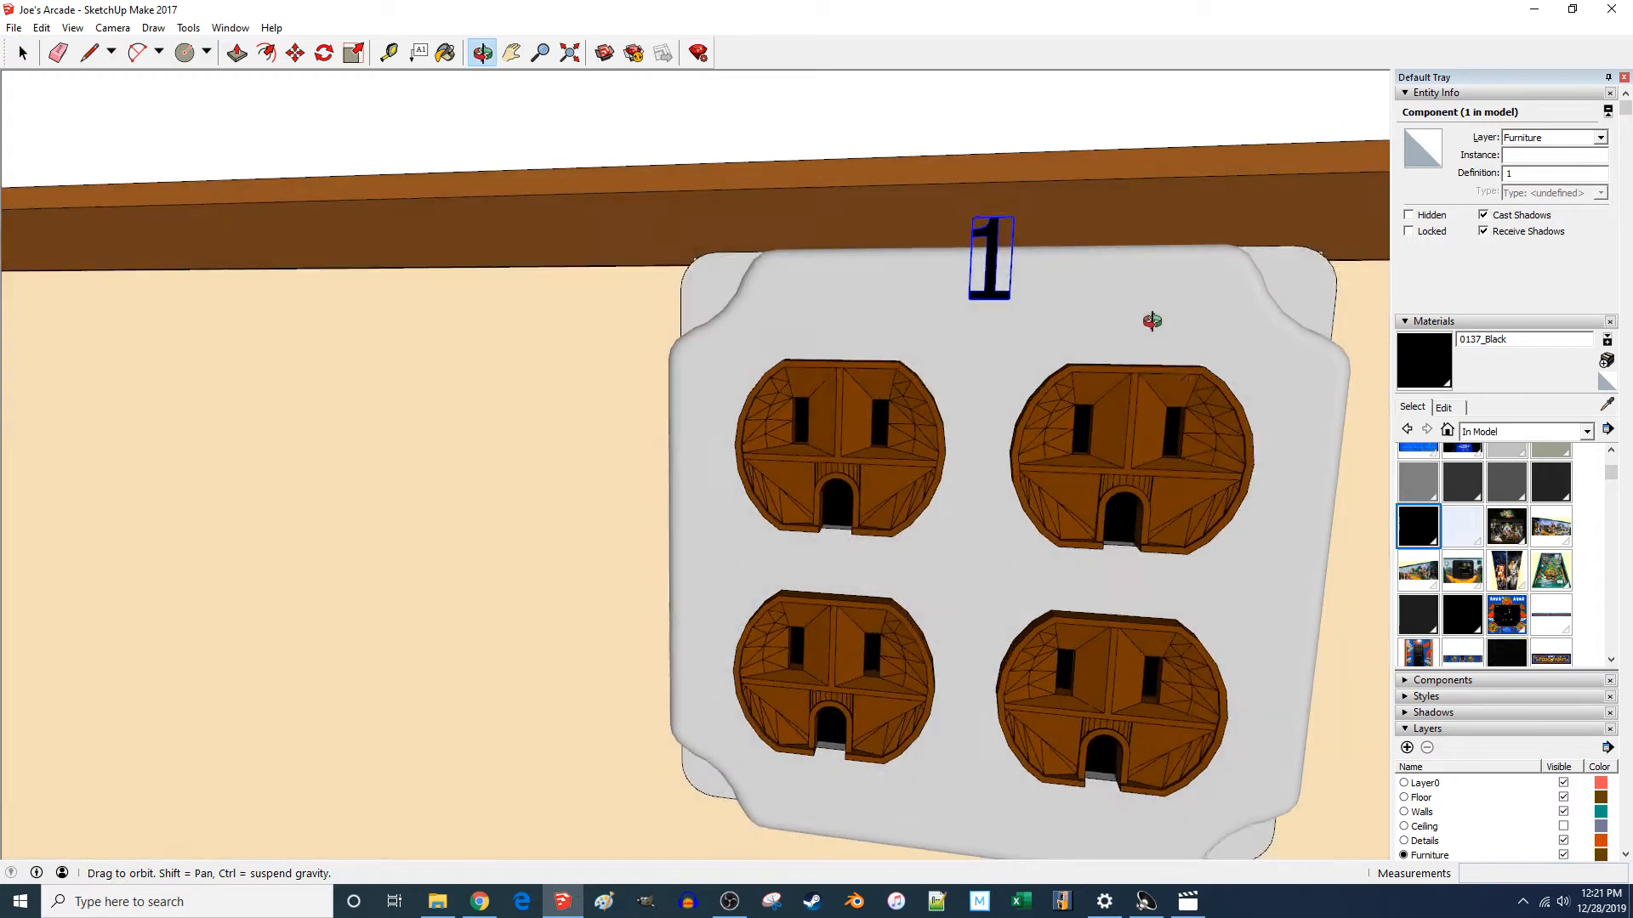
pyautogui.press('m')
pyautogui.click(1062, 280)
pyautogui.click(1062, 336)
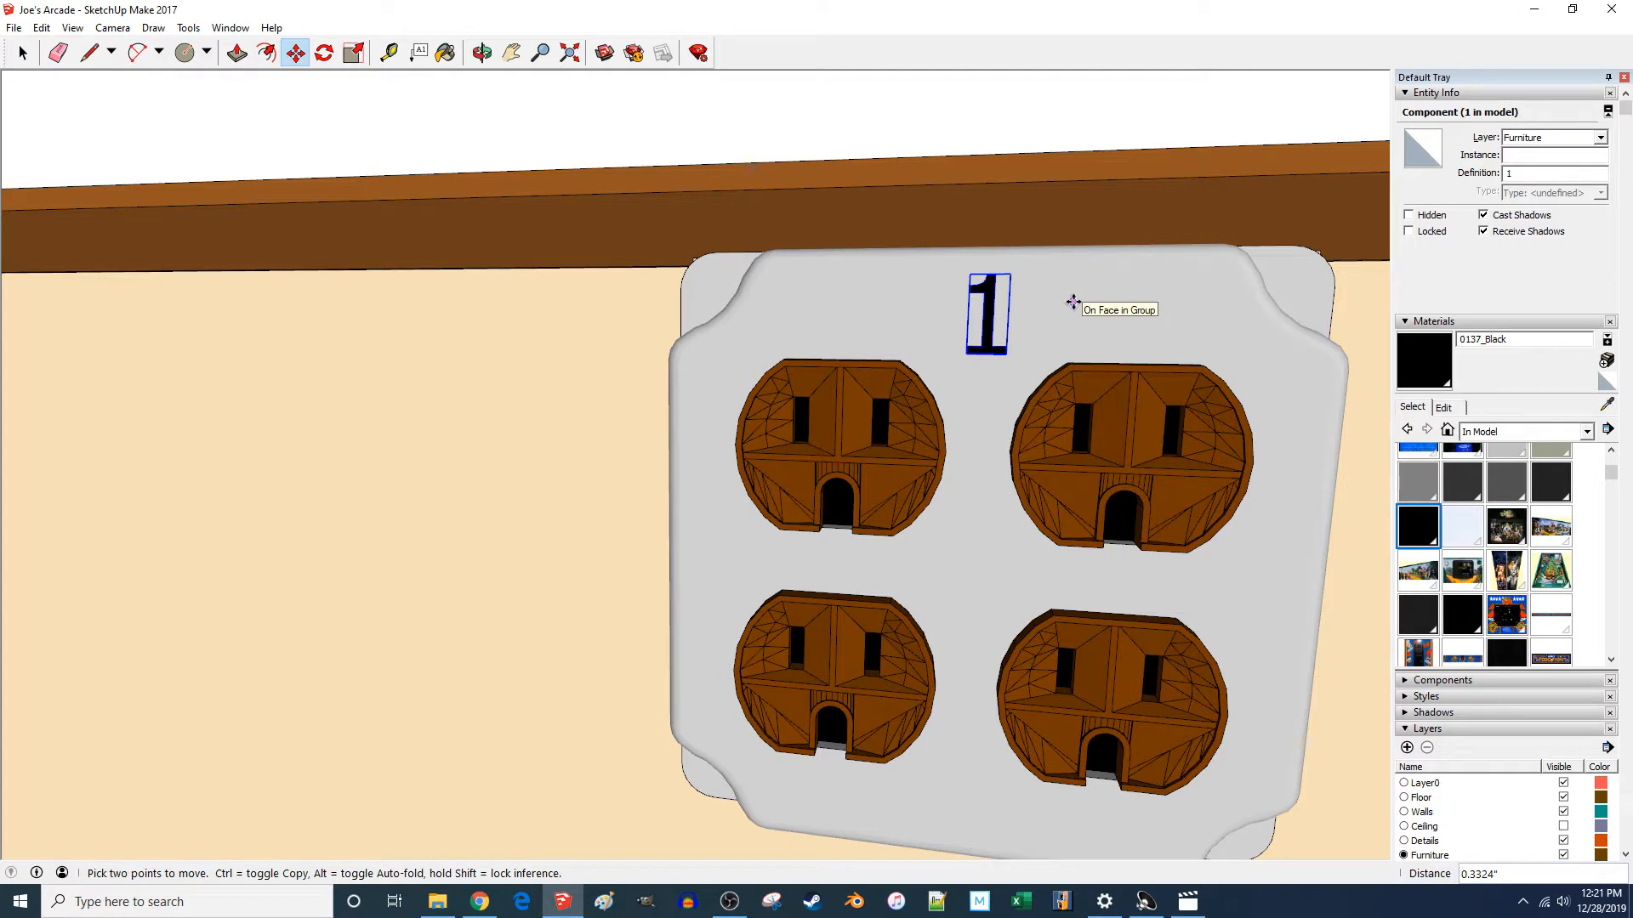
pyautogui.scroll(-3, 791, 319)
pyautogui.click(904, 283)
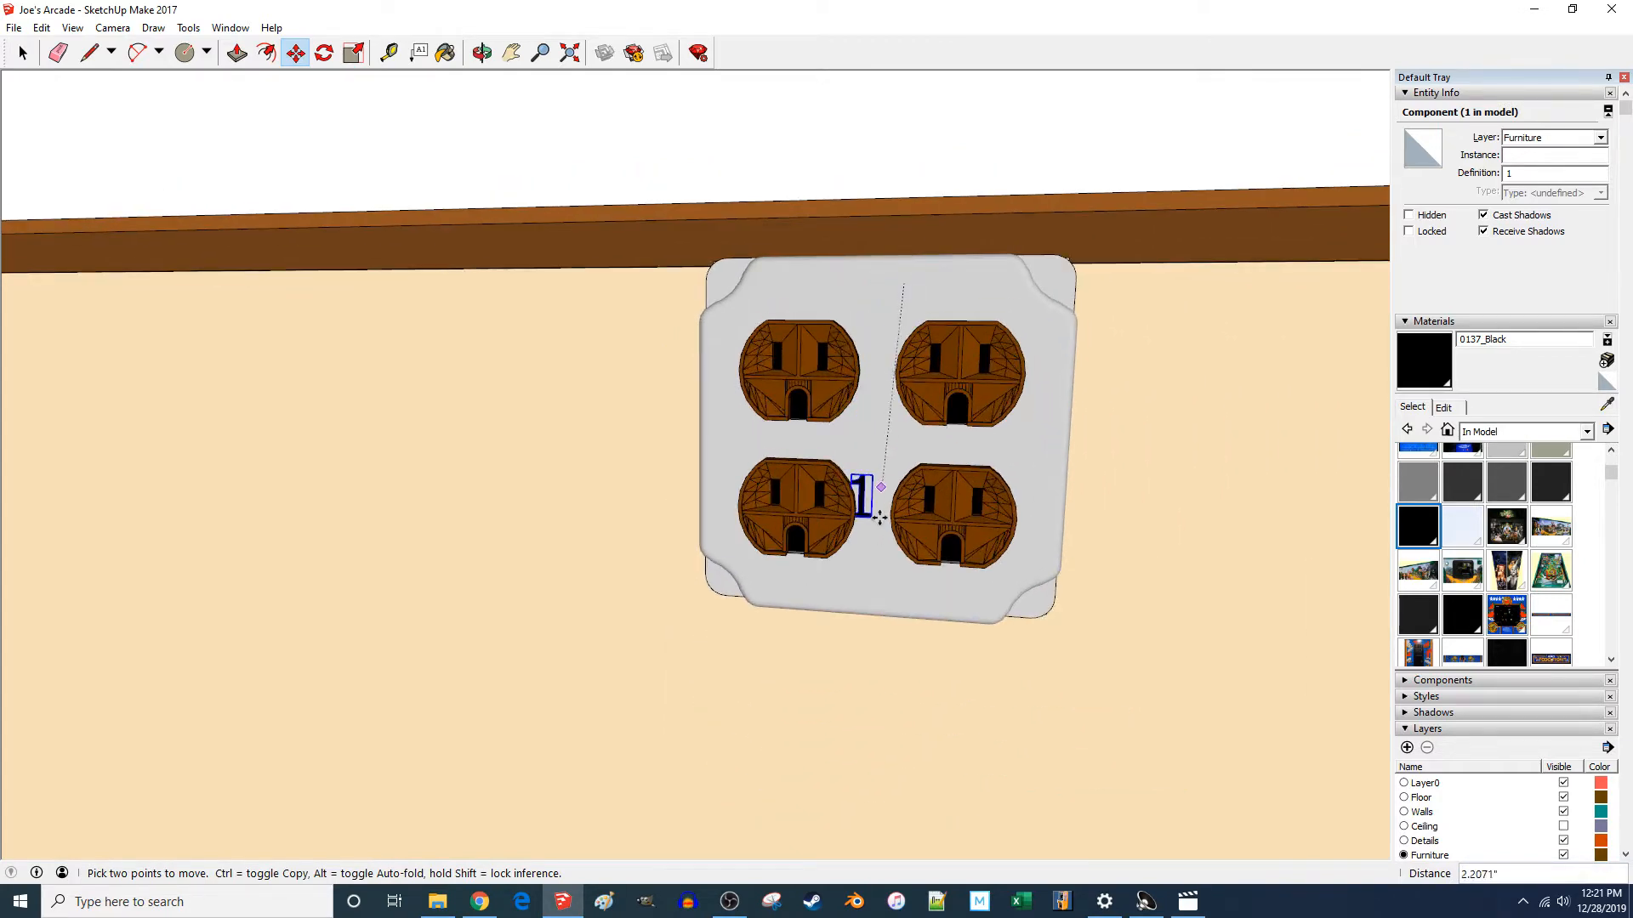
pyautogui.click(887, 570)
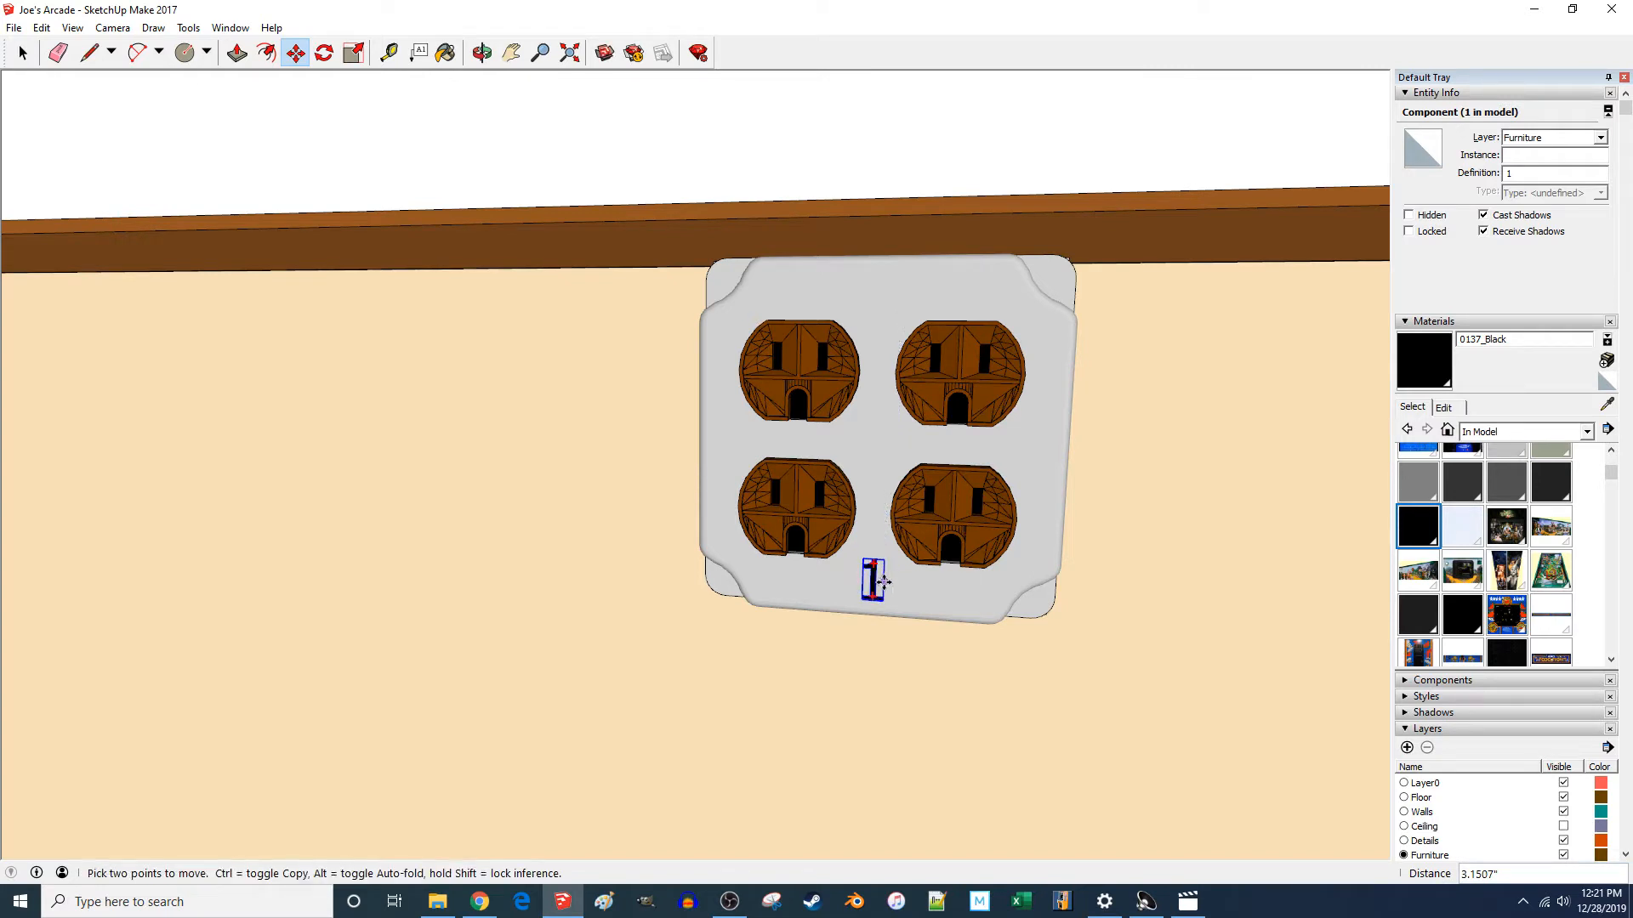
# - Copy the 1 about 28 inches along the wall onto the next outlet box, between and below its lower sockets
pyautogui.press('ctrl')
pyautogui.click(888, 602)
pyautogui.scroll(-5, 235, 574)
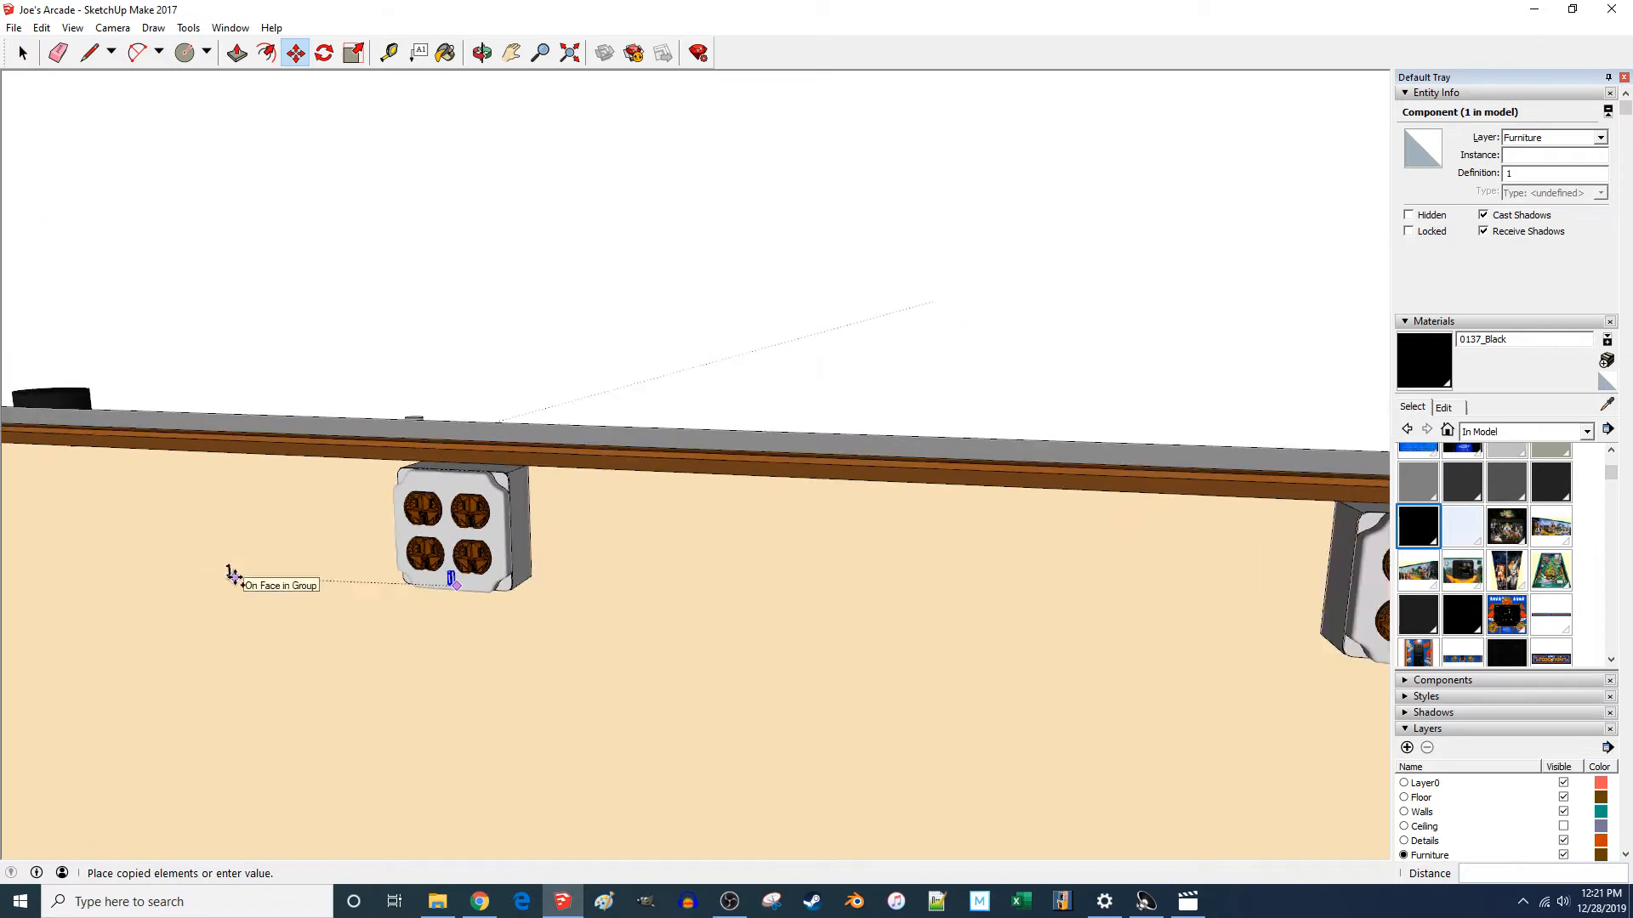
pyautogui.scroll(2, 731, 630)
pyautogui.scroll(5, 1078, 584)
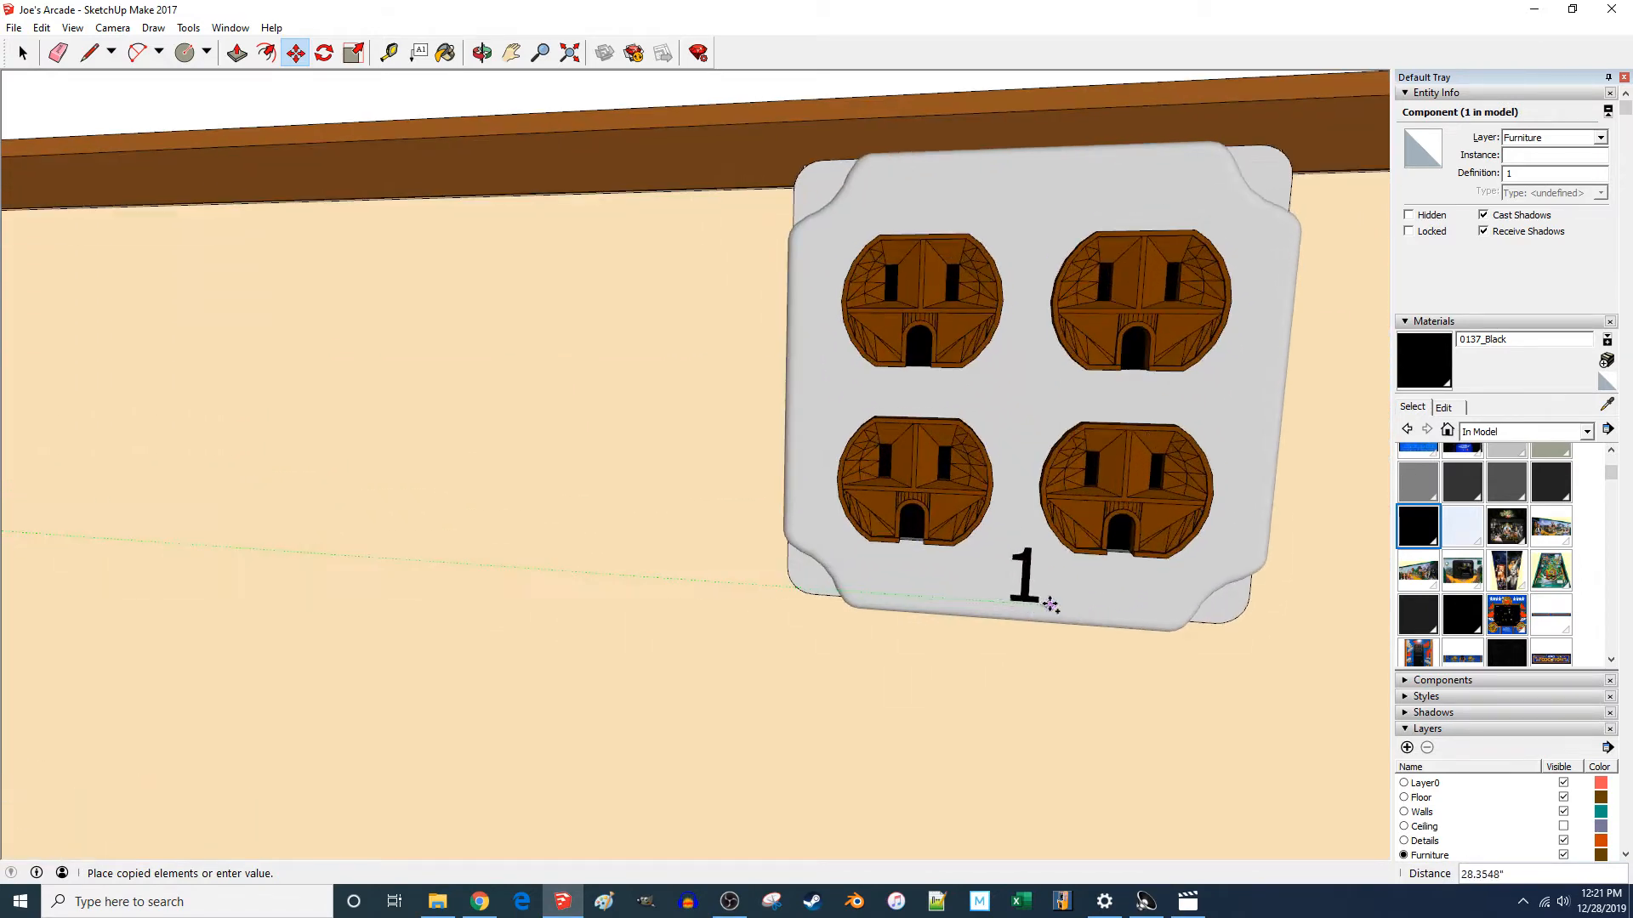
pyautogui.click(1039, 601)
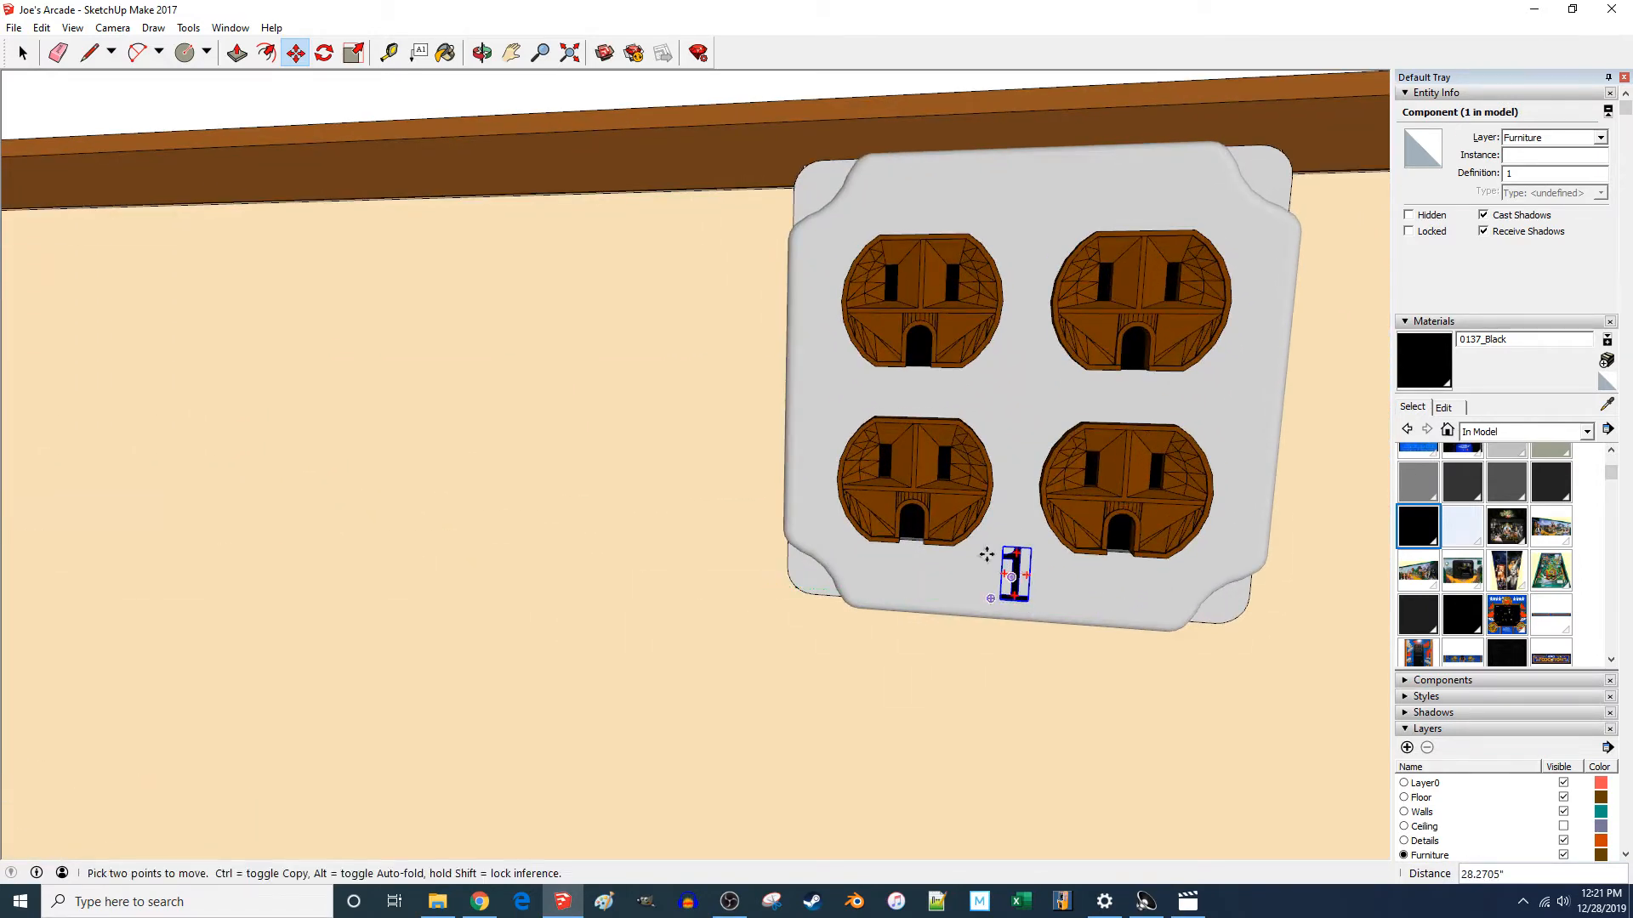
pyautogui.press('space')
pyautogui.scroll(-4, 893, 536)
pyautogui.scroll(-2, 889, 532)
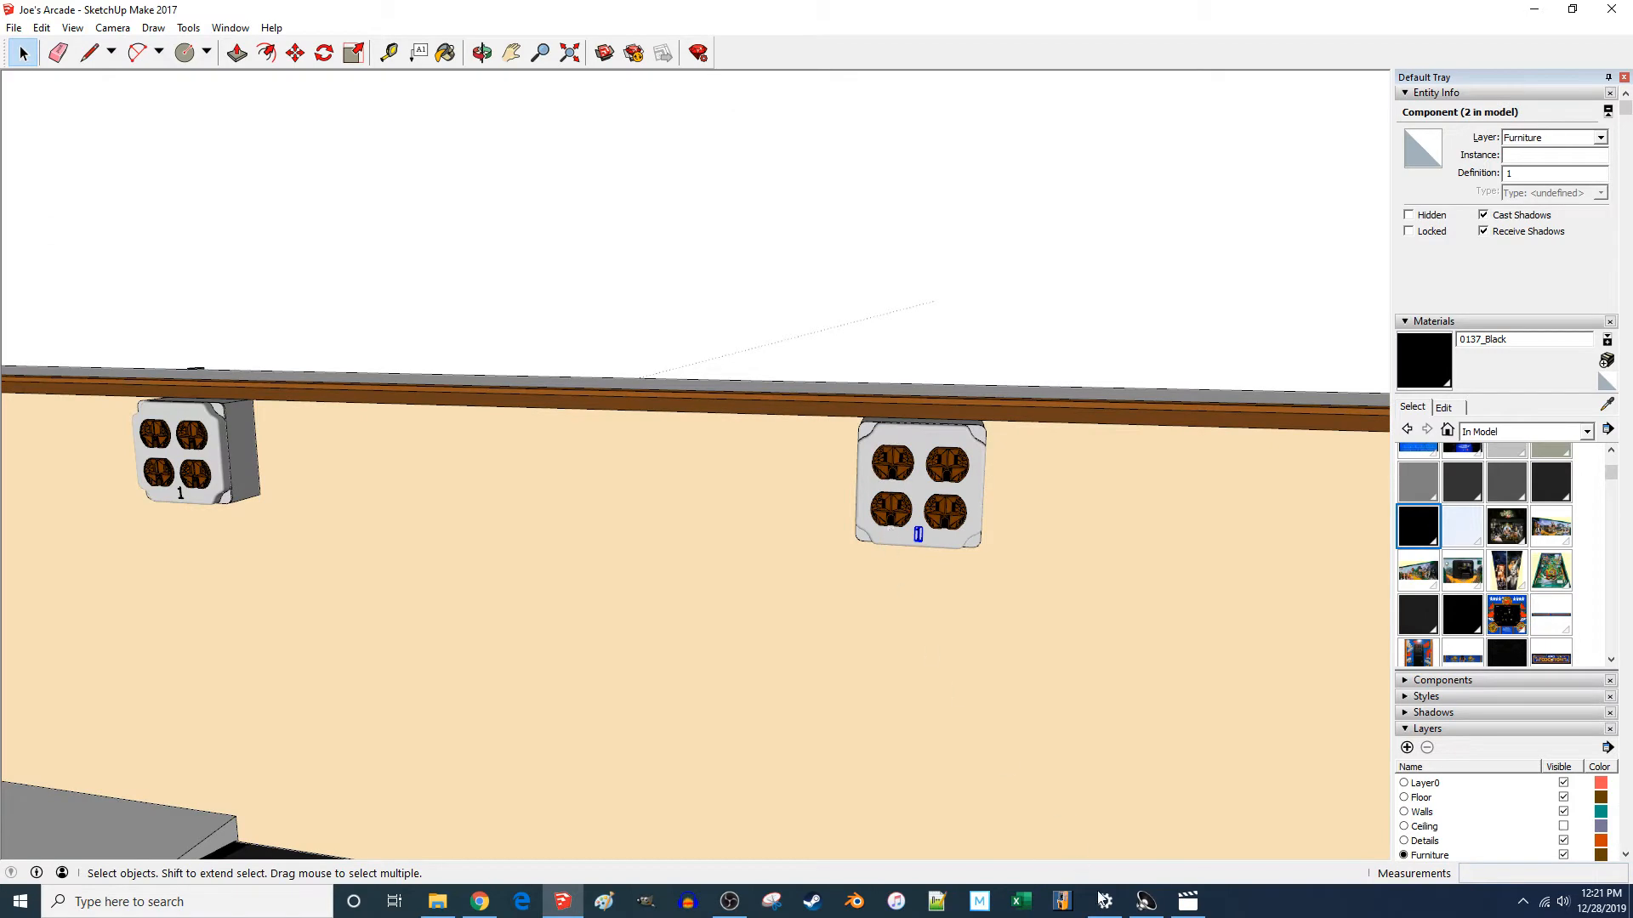
# - Check the outlet box above the fan in the 0 Electrical Components video and return to SketchUp
pyautogui.click(1188, 901)
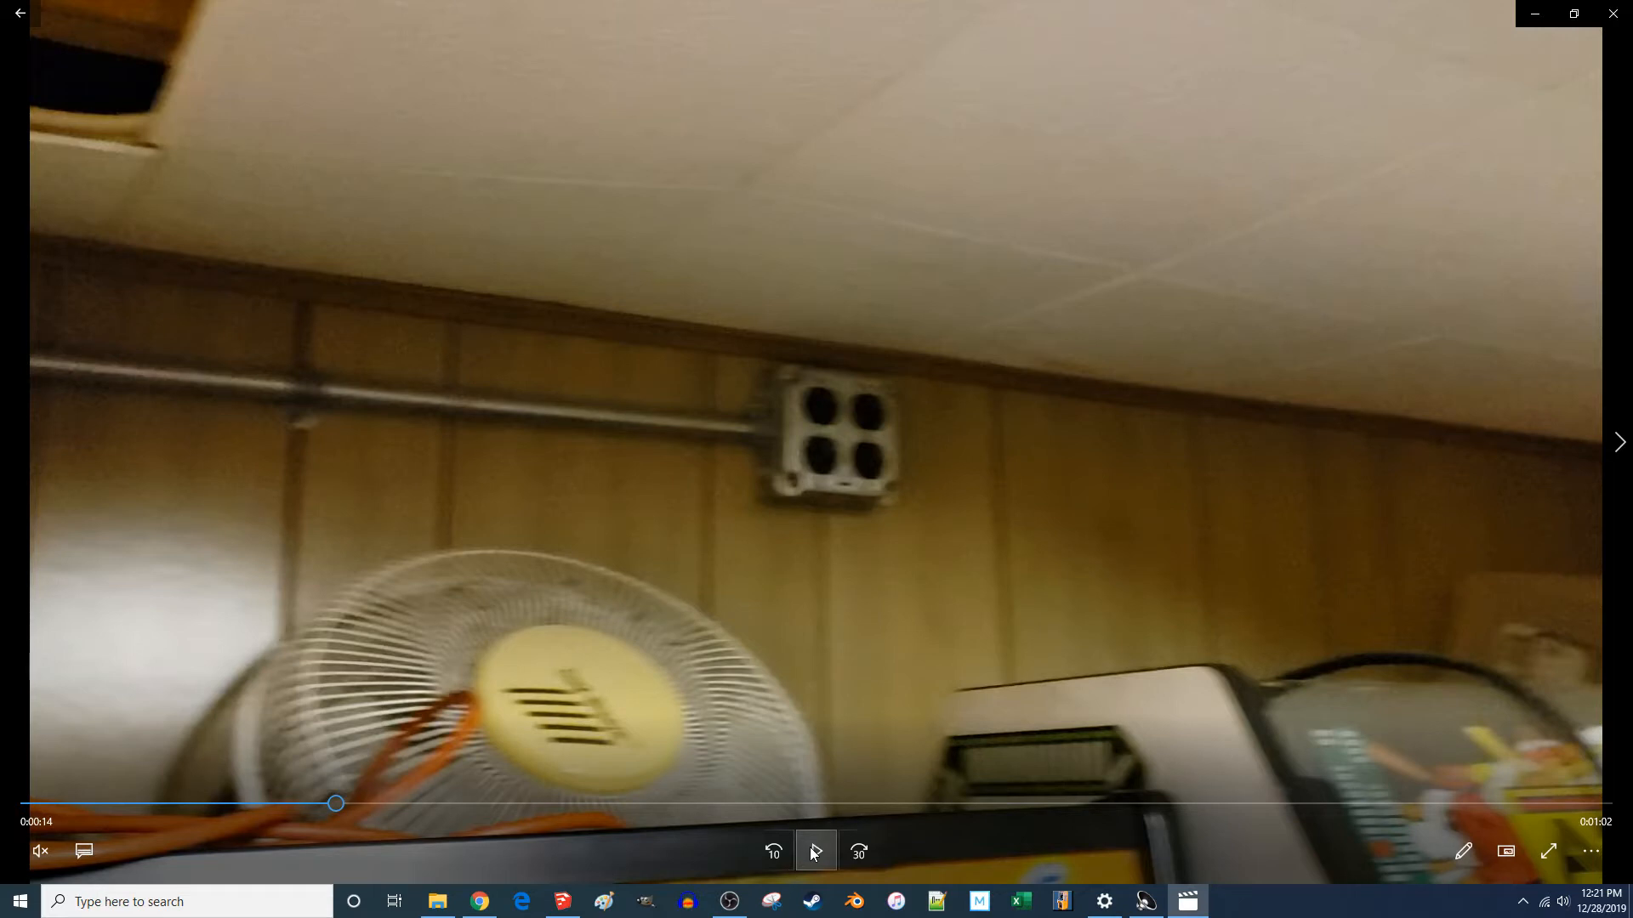
pyautogui.click(814, 852)
pyautogui.click(559, 905)
# - Play the reference video to the four-socket outlet box beside the door frame, pause it there, and return to SketchUp
pyautogui.scroll(-5, 614, 512)
pyautogui.scroll(3, 950, 595)
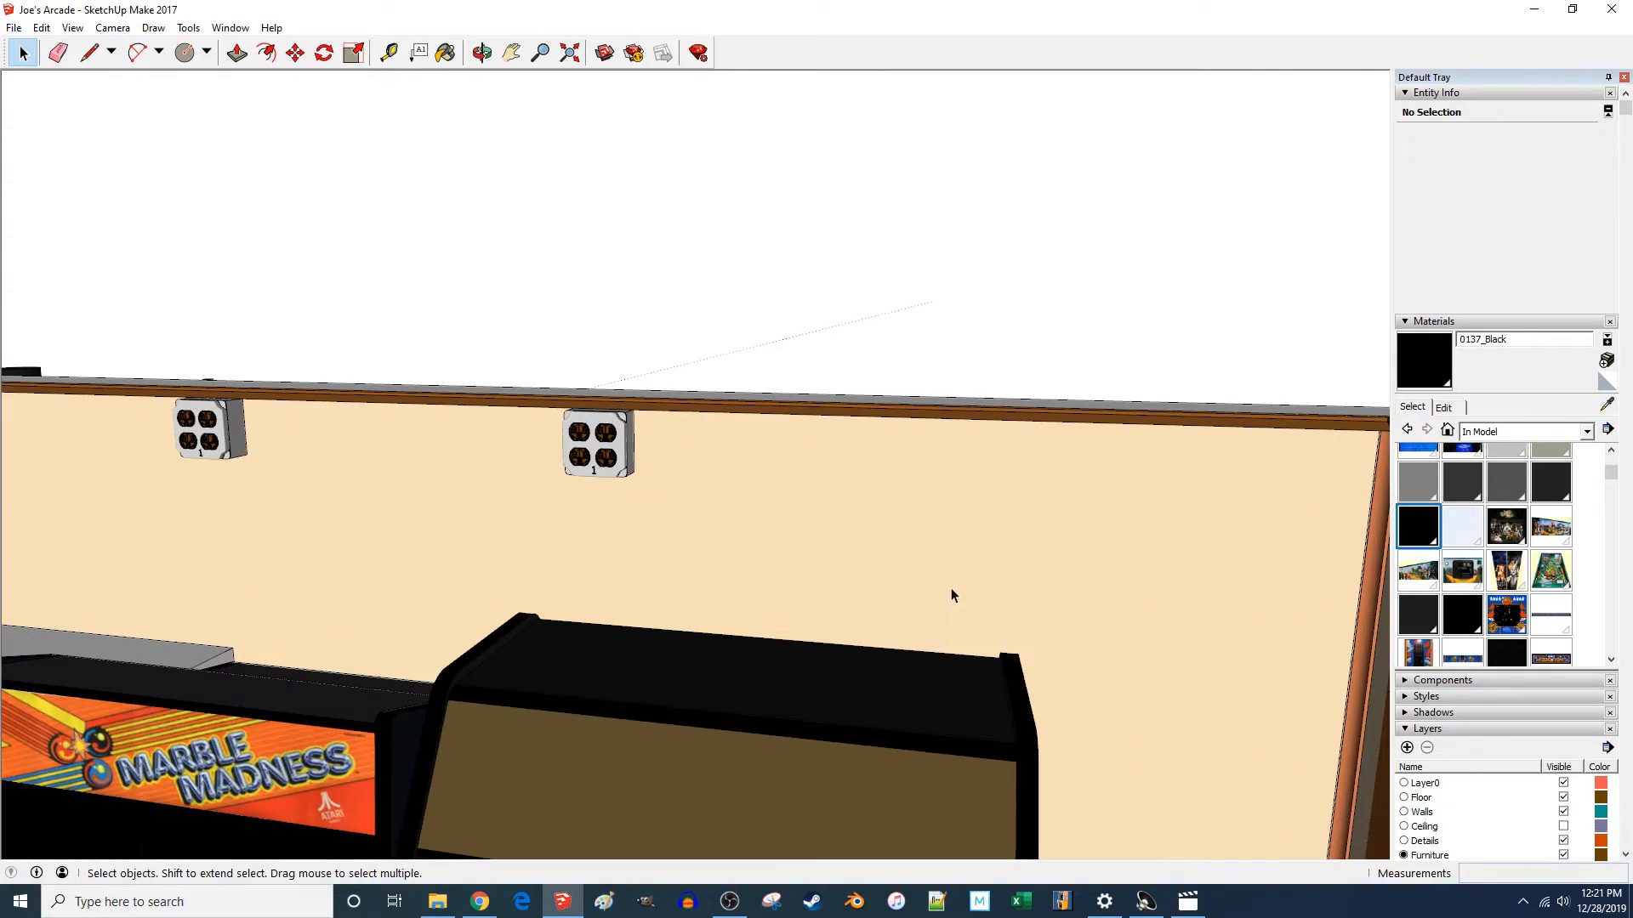
pyautogui.scroll(-5, 332, 497)
pyautogui.moveTo(331, 496); pyautogui.dragTo(531, 593, button='middle')
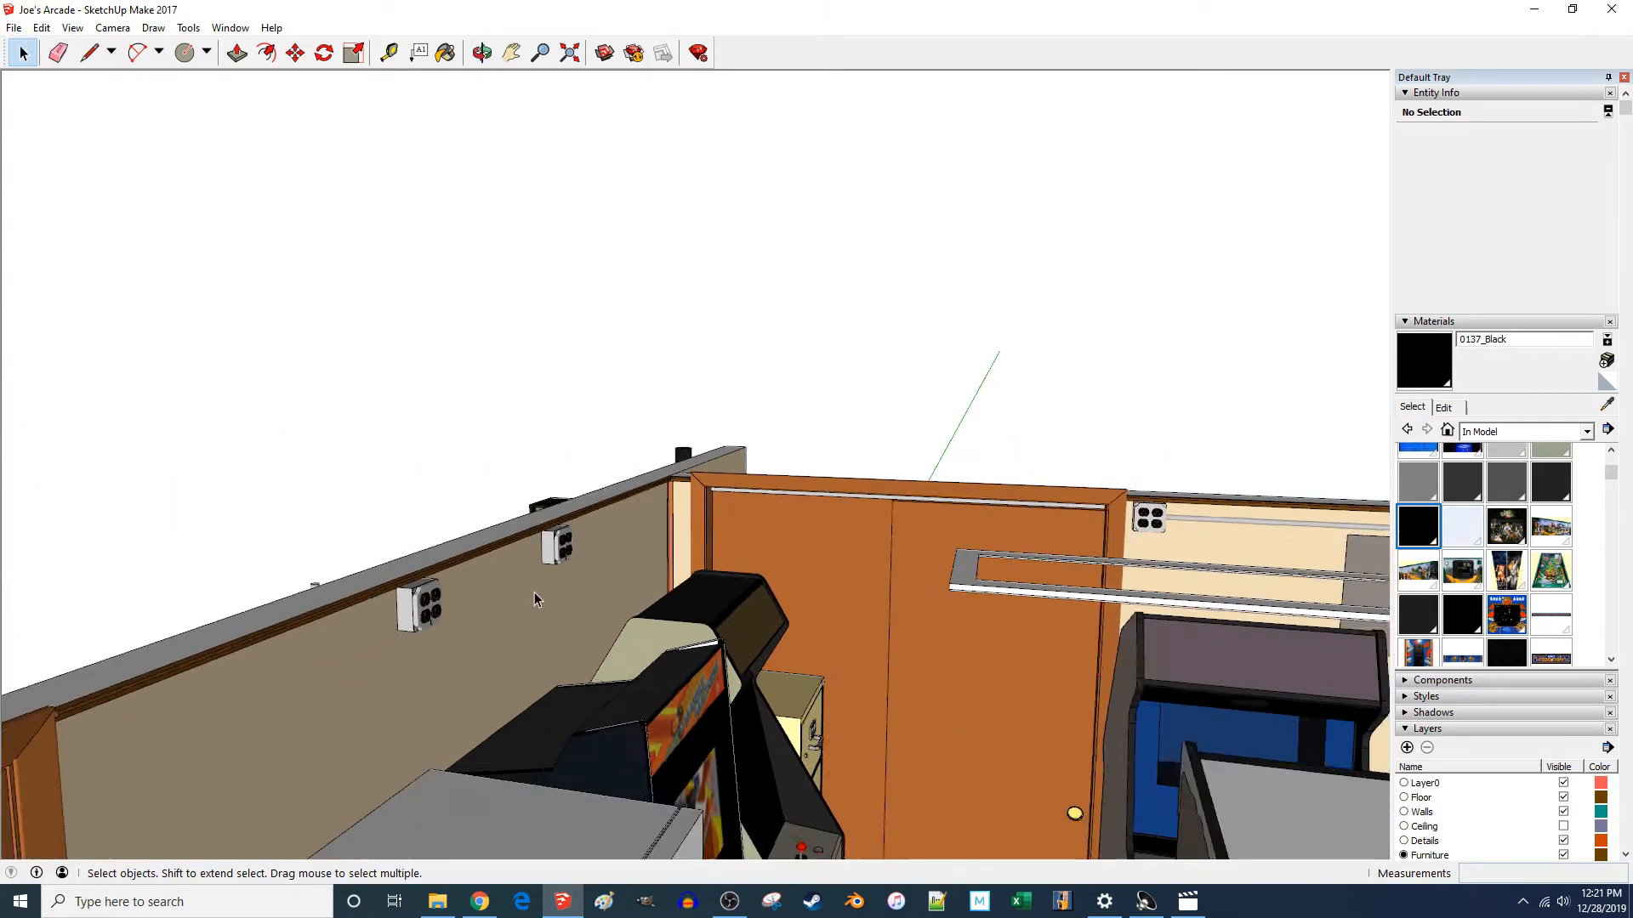
pyautogui.scroll(10, 1155, 548)
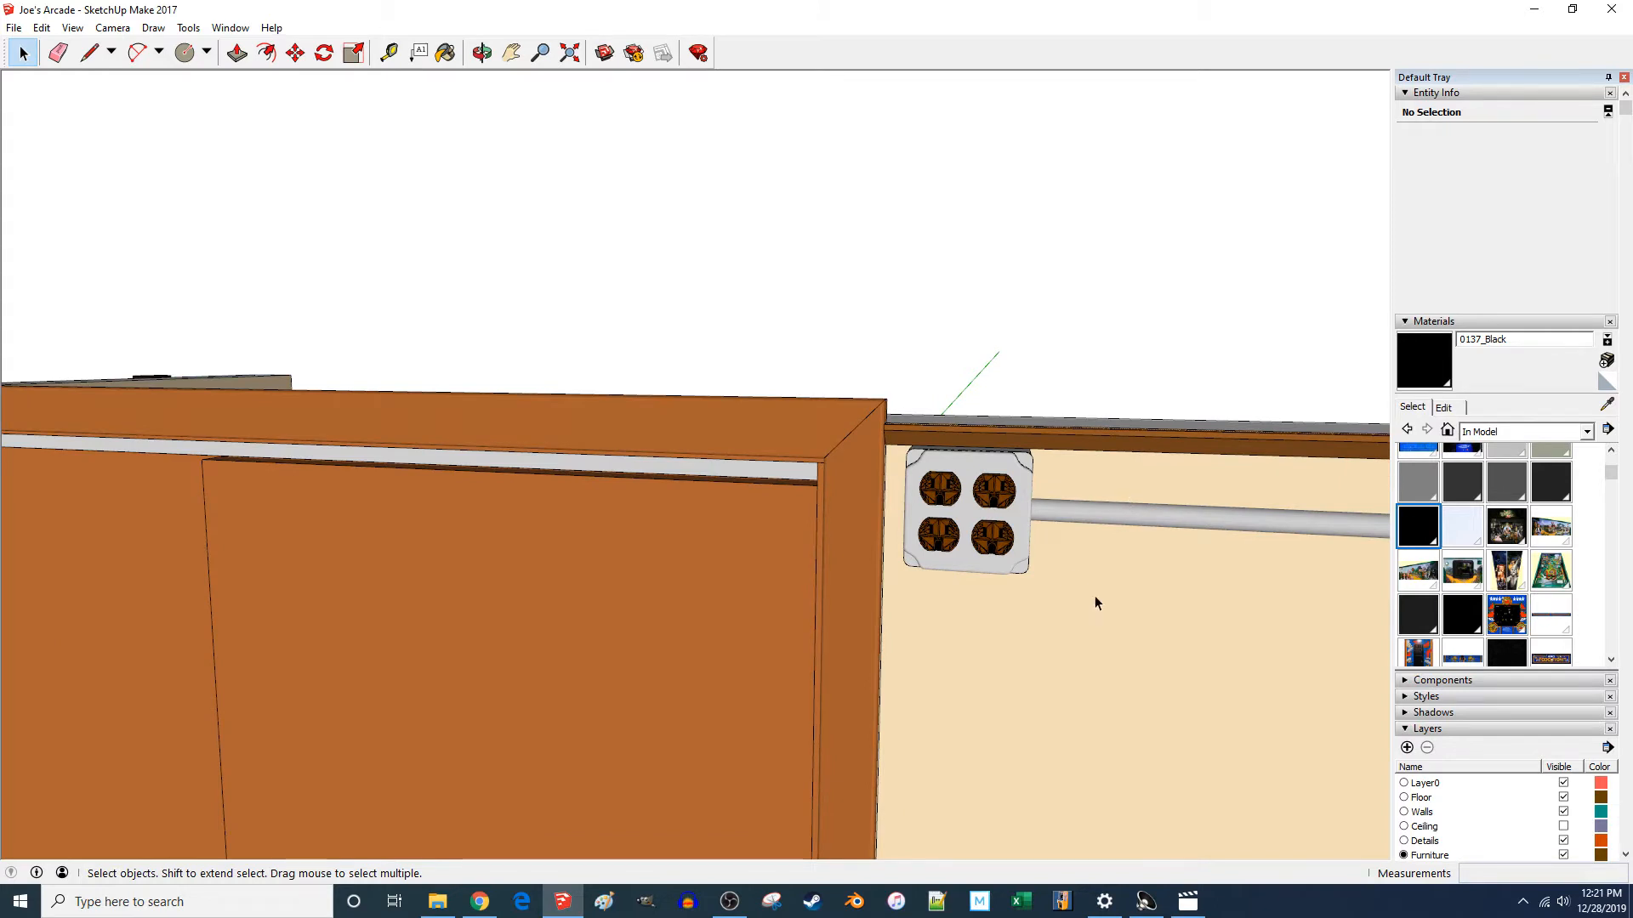
pyautogui.scroll(2, 1095, 595)
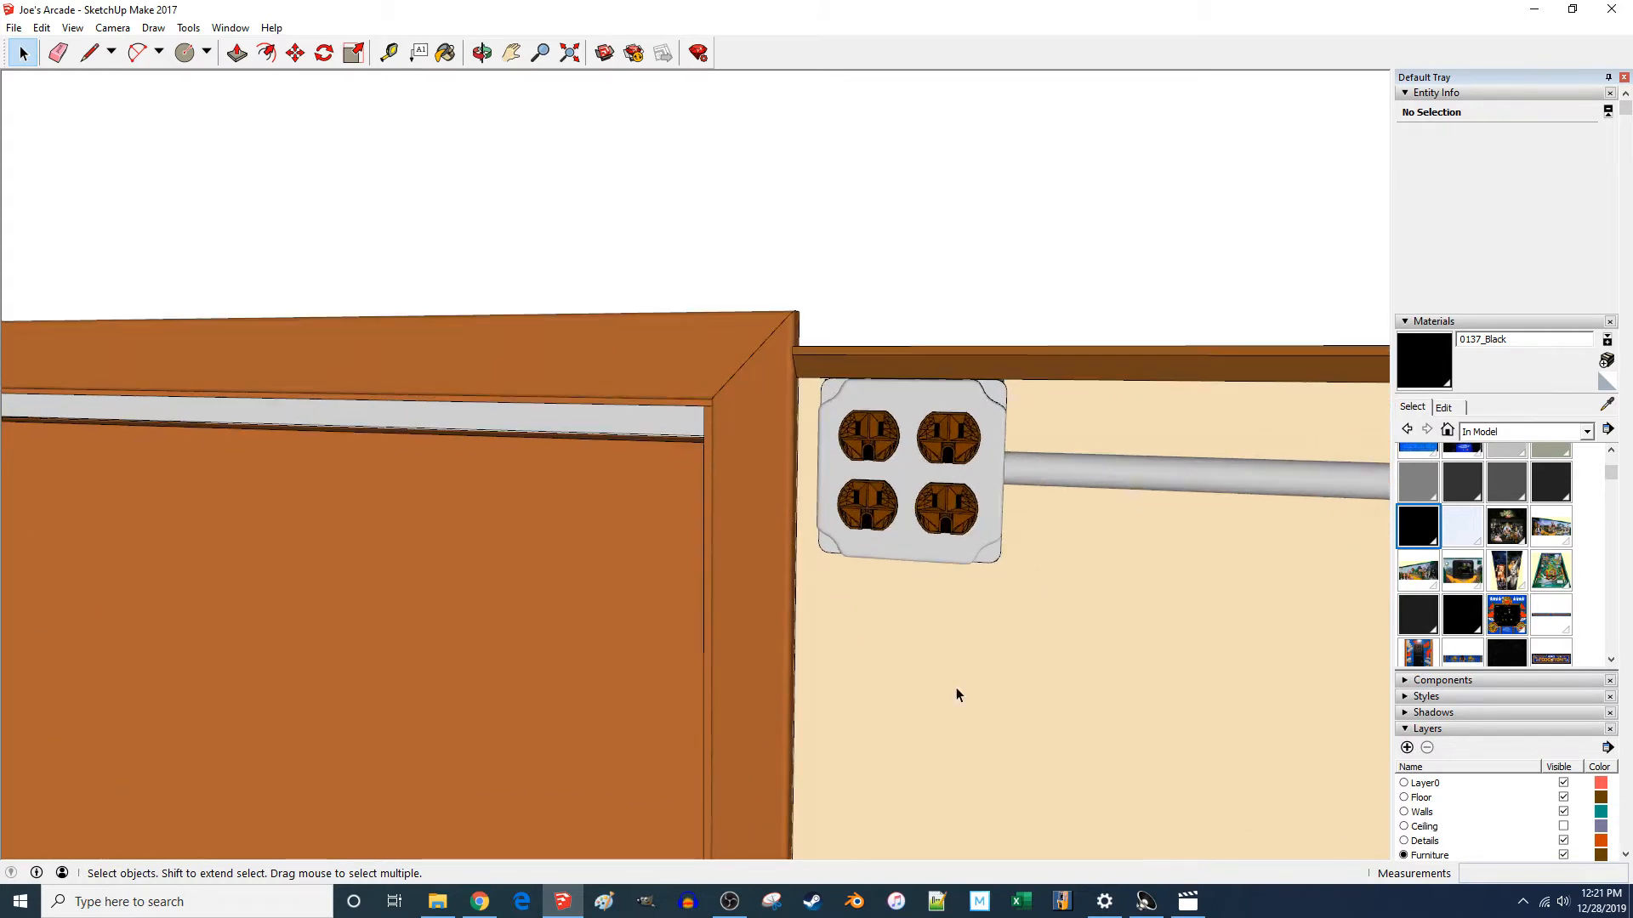
pyautogui.click(1188, 899)
pyautogui.click(814, 860)
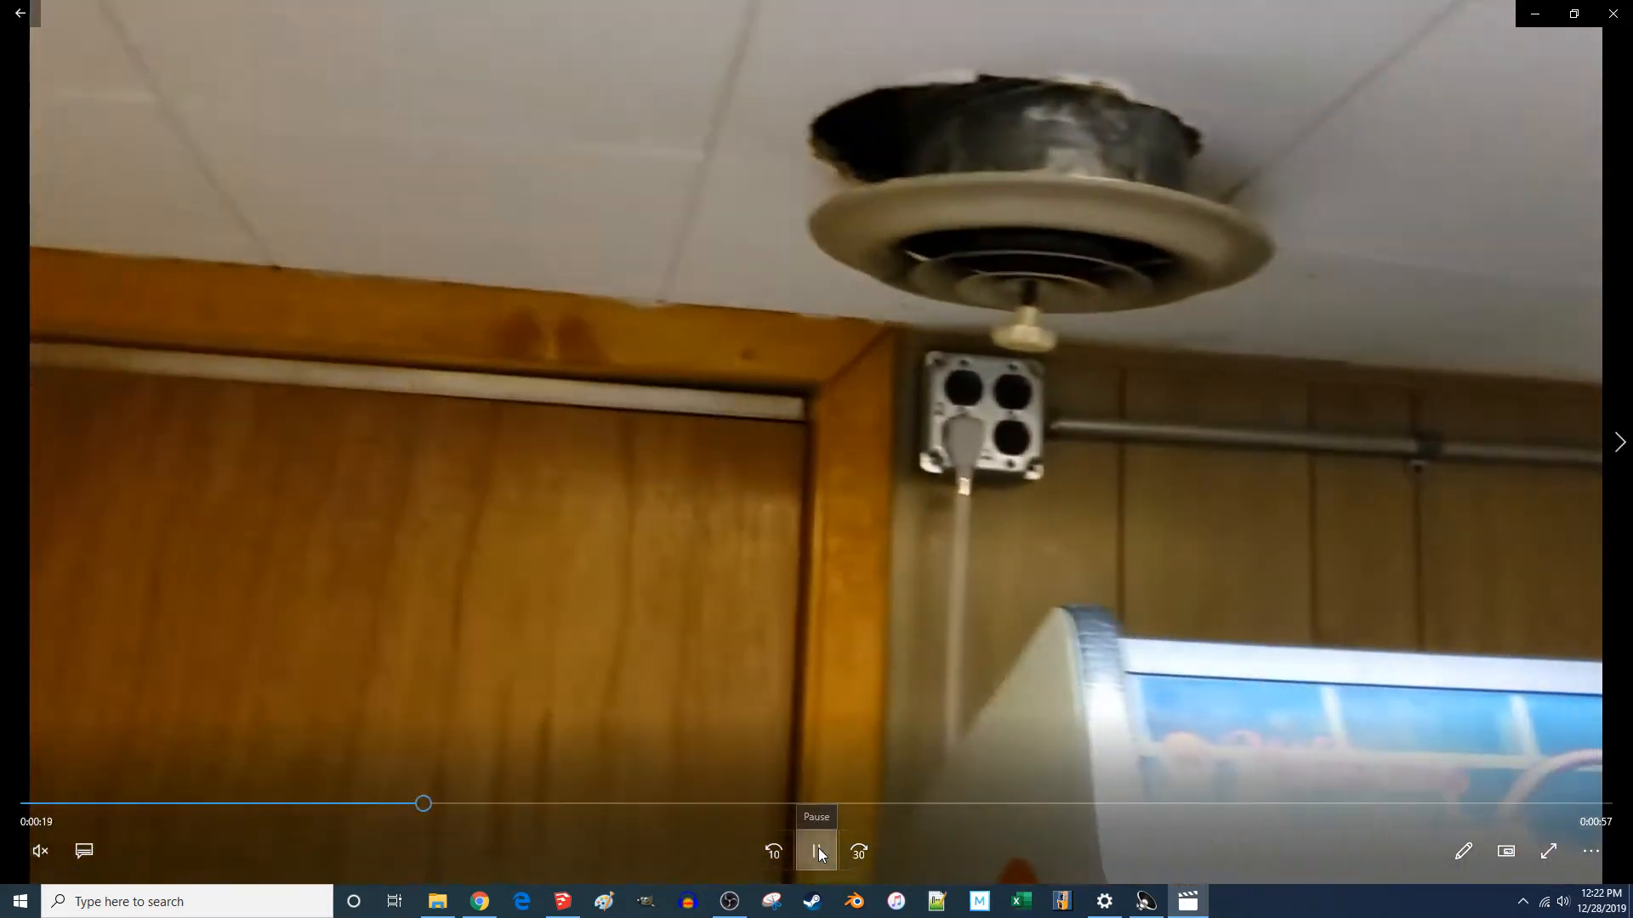
pyautogui.click(819, 852)
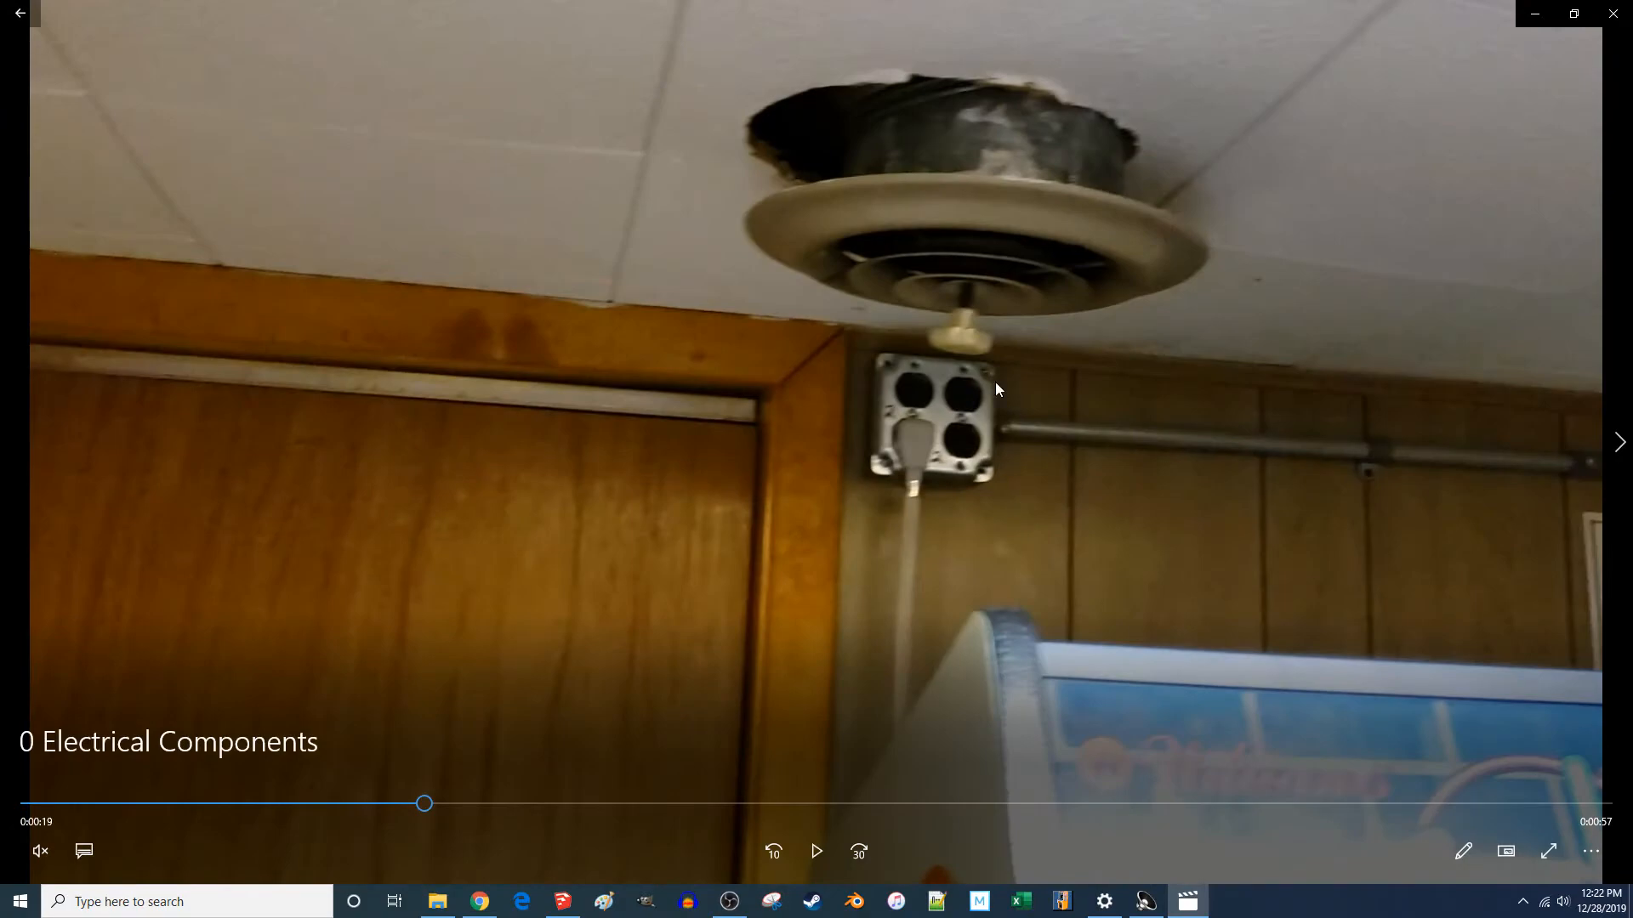
pyautogui.click(1535, 13)
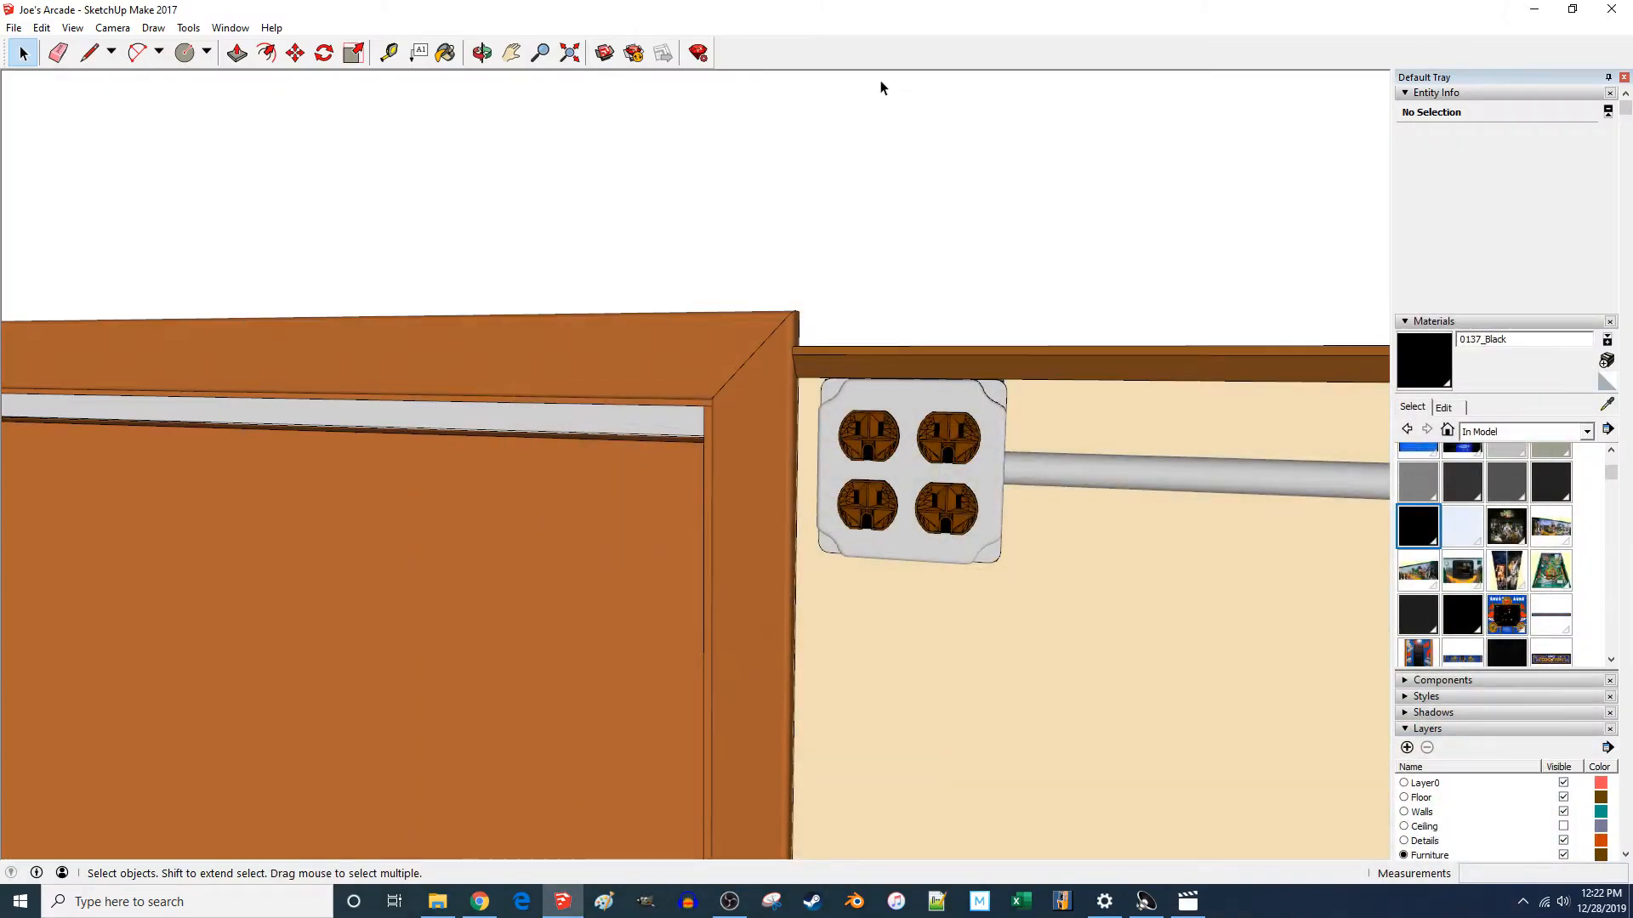
# - Place the 3D text 2 in Tahoma Regular, 0.5 inch high, on the door-side box cover between and below its lower sockets
pyautogui.click(188, 27)
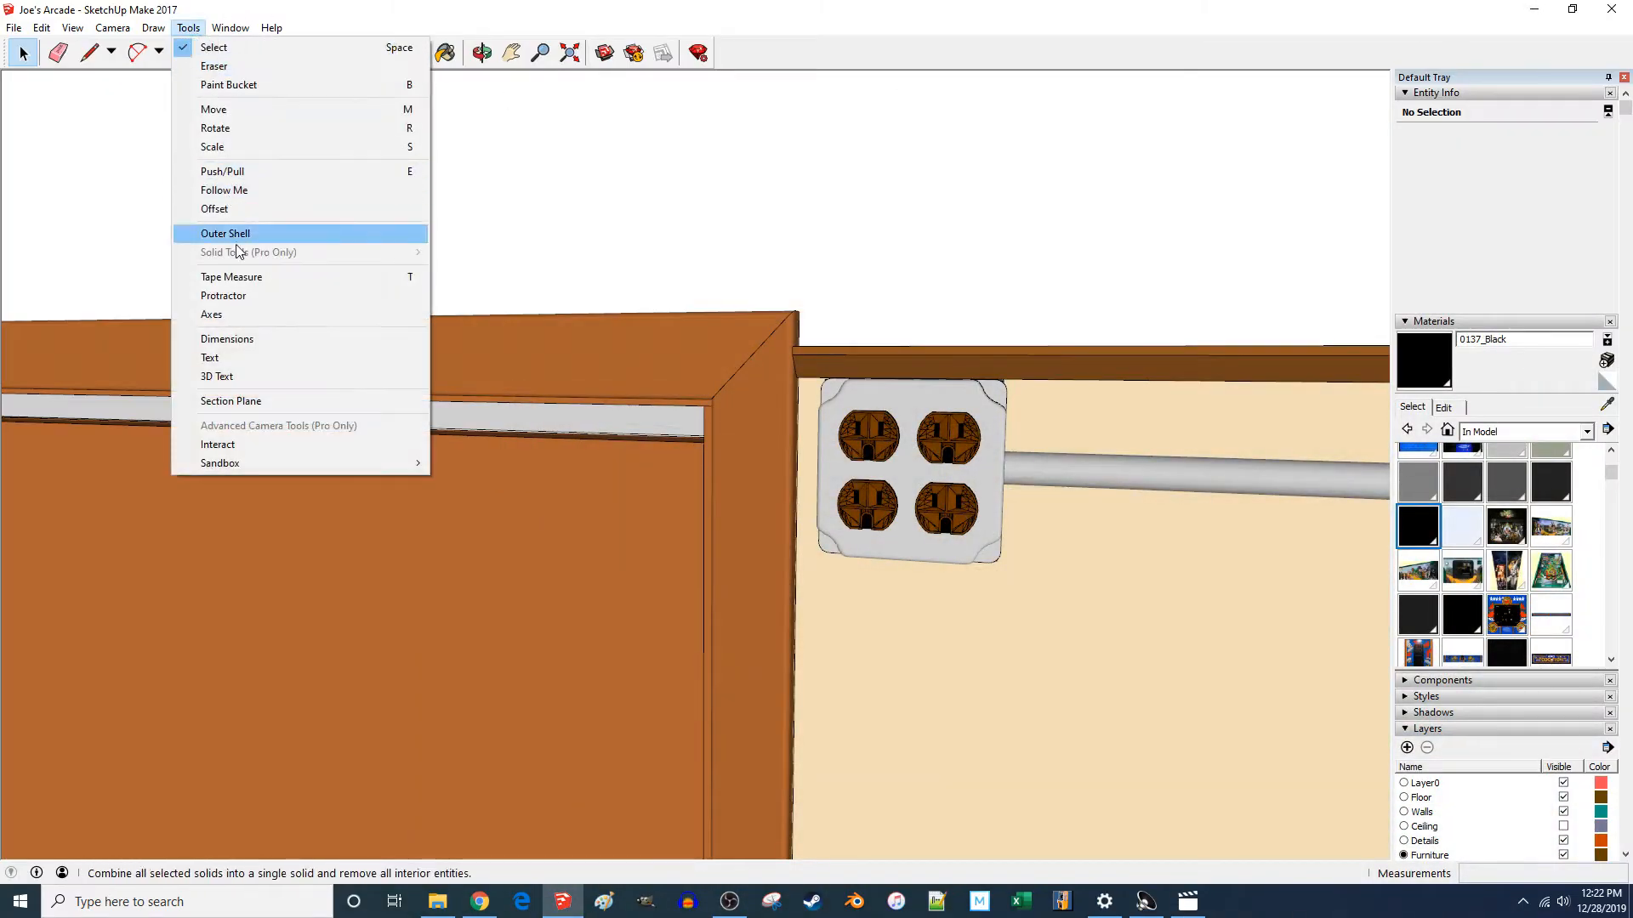
pyautogui.click(221, 375)
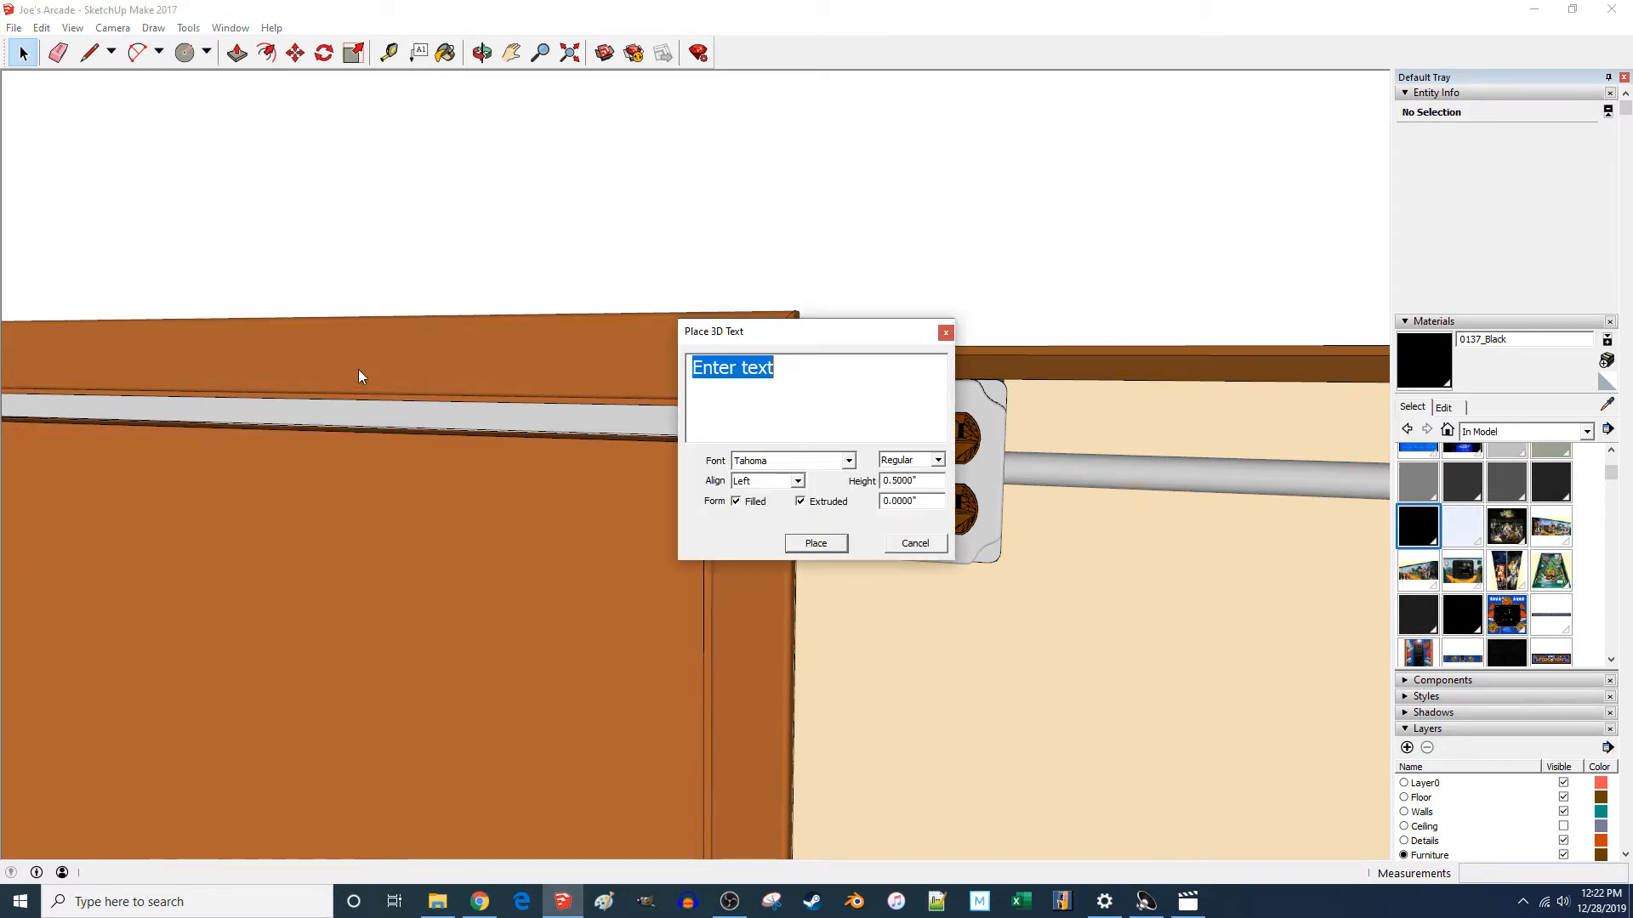
pyautogui.write('2')
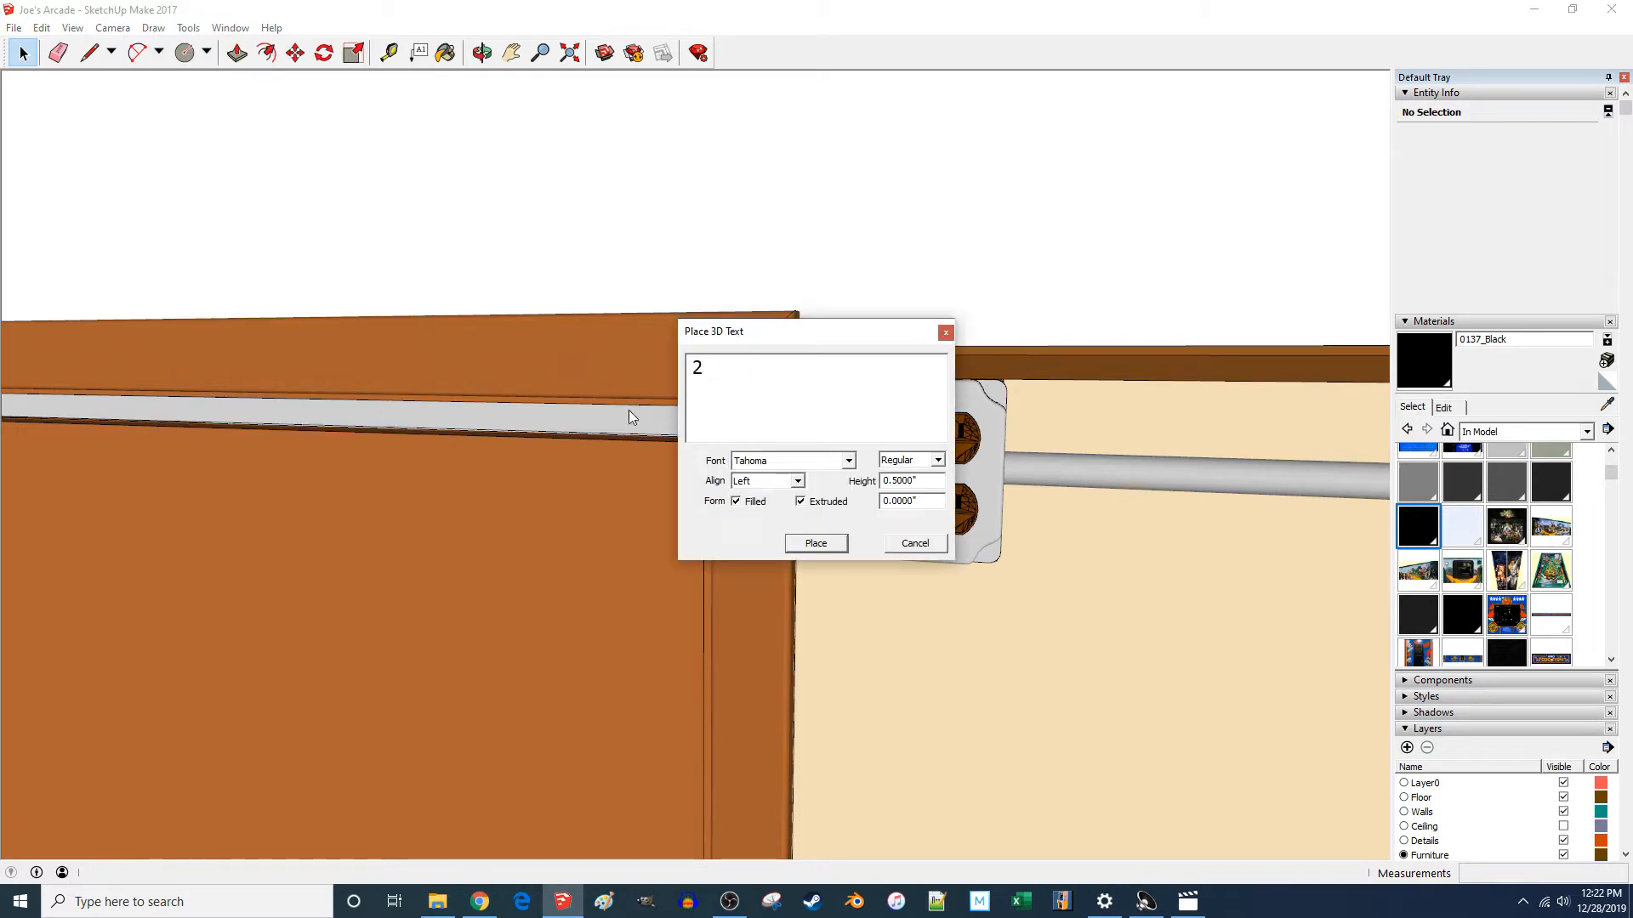
pyautogui.click(804, 544)
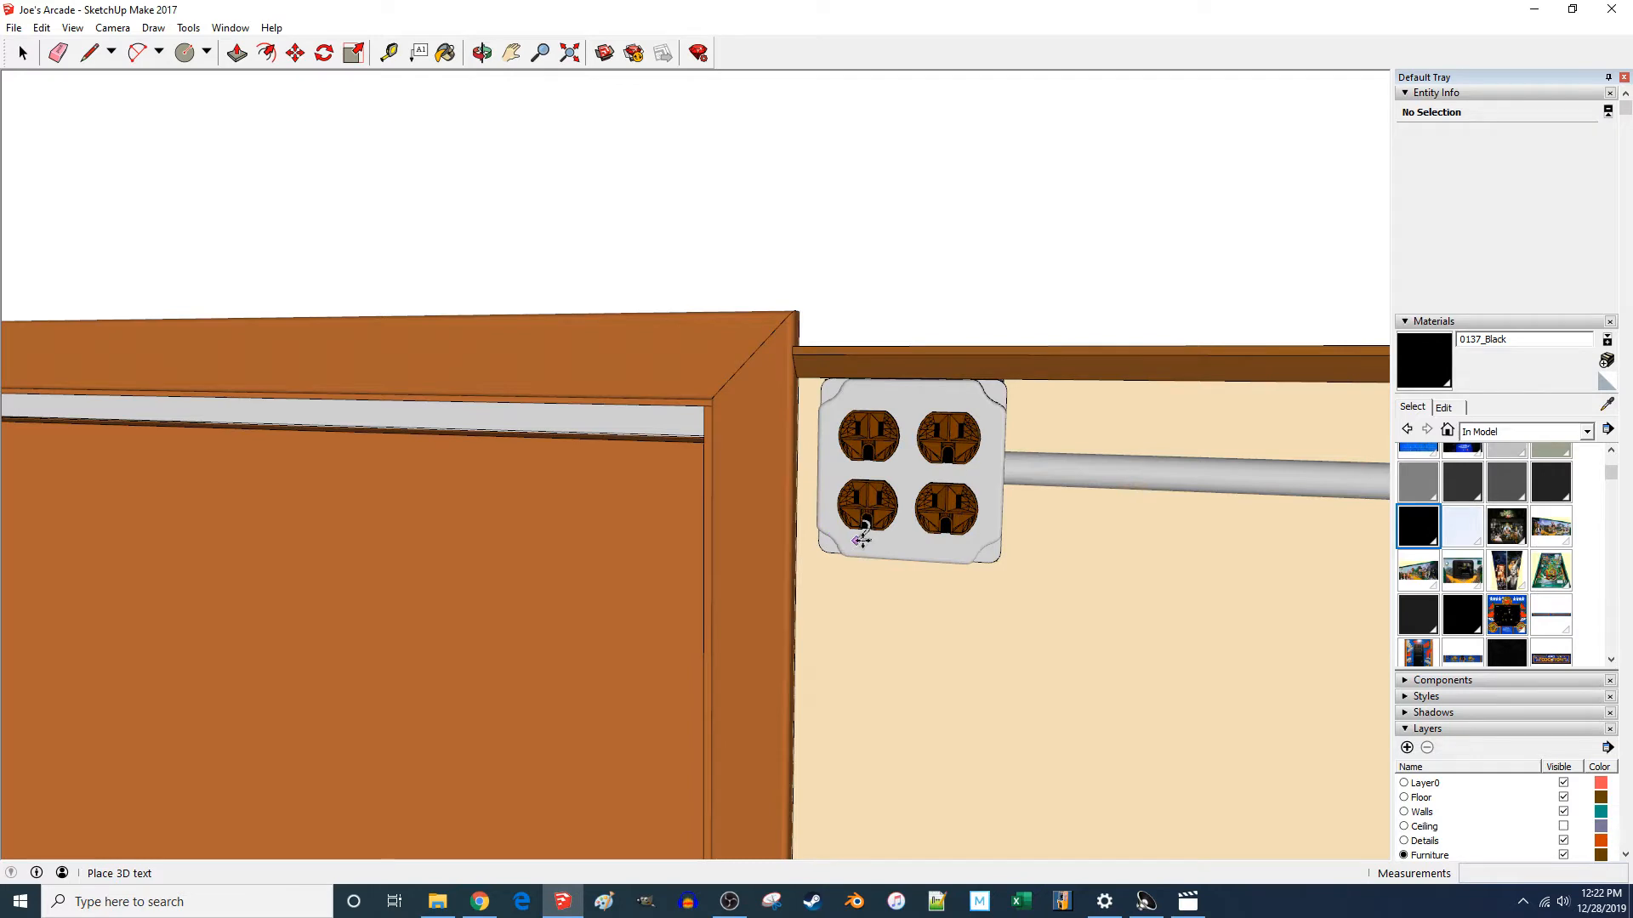
pyautogui.scroll(5, 892, 553)
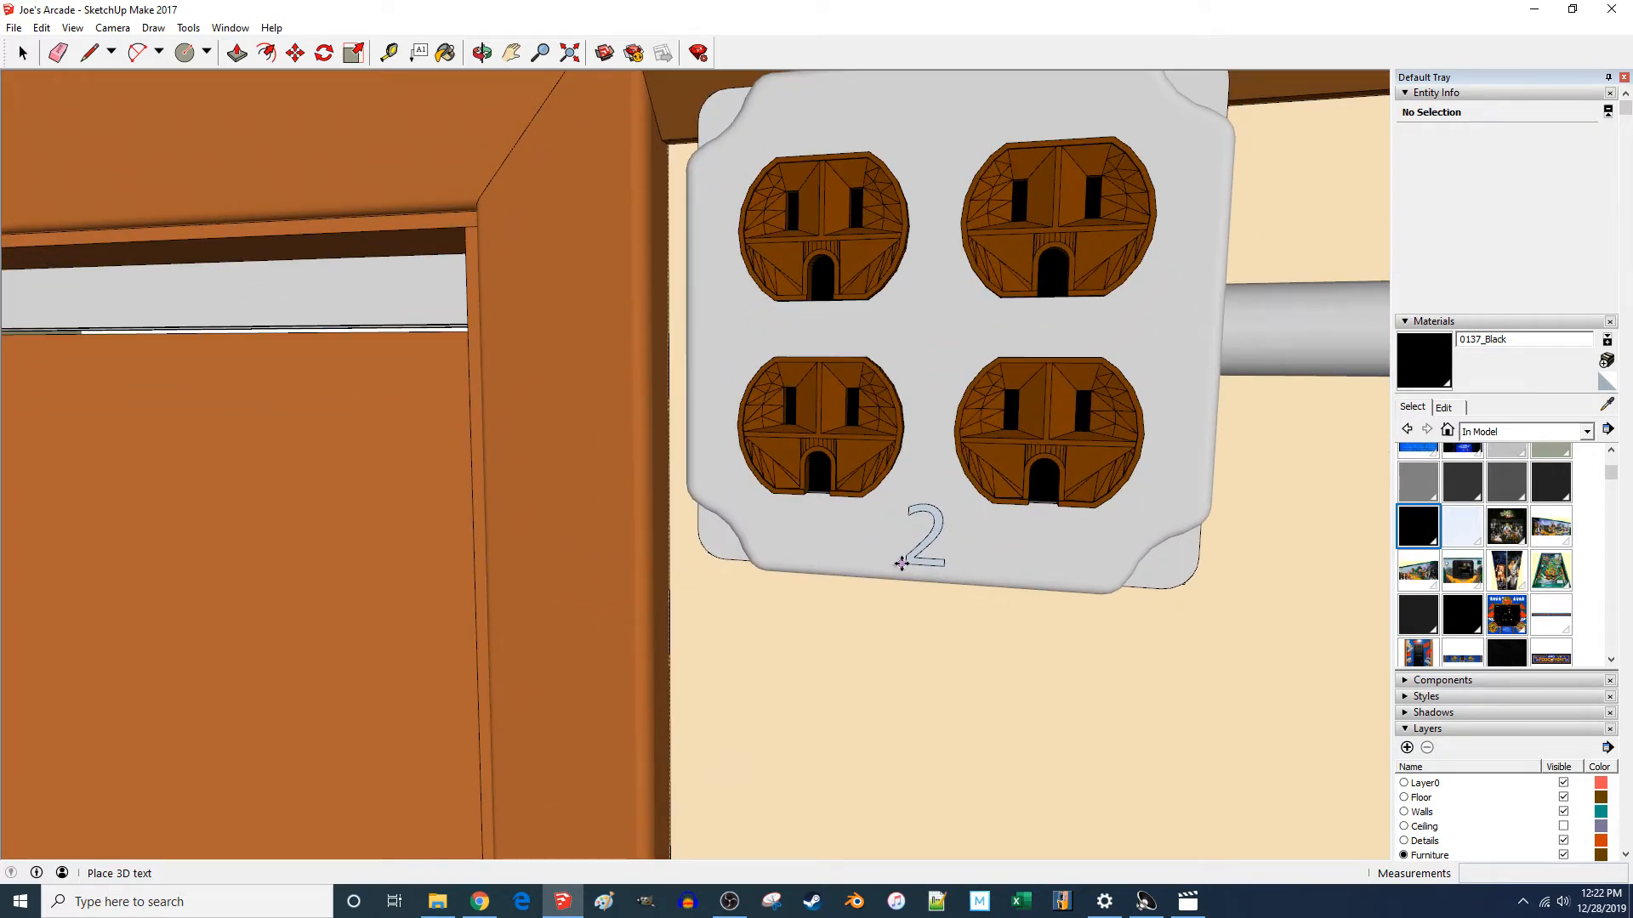
pyautogui.click(900, 558)
# - Open the 2 component for editing, paint its face with 0137_Black, and leave the component
pyautogui.scroll(5, 926, 527)
pyautogui.press('space')
pyautogui.rightClick(945, 522)
pyautogui.click(945, 525)
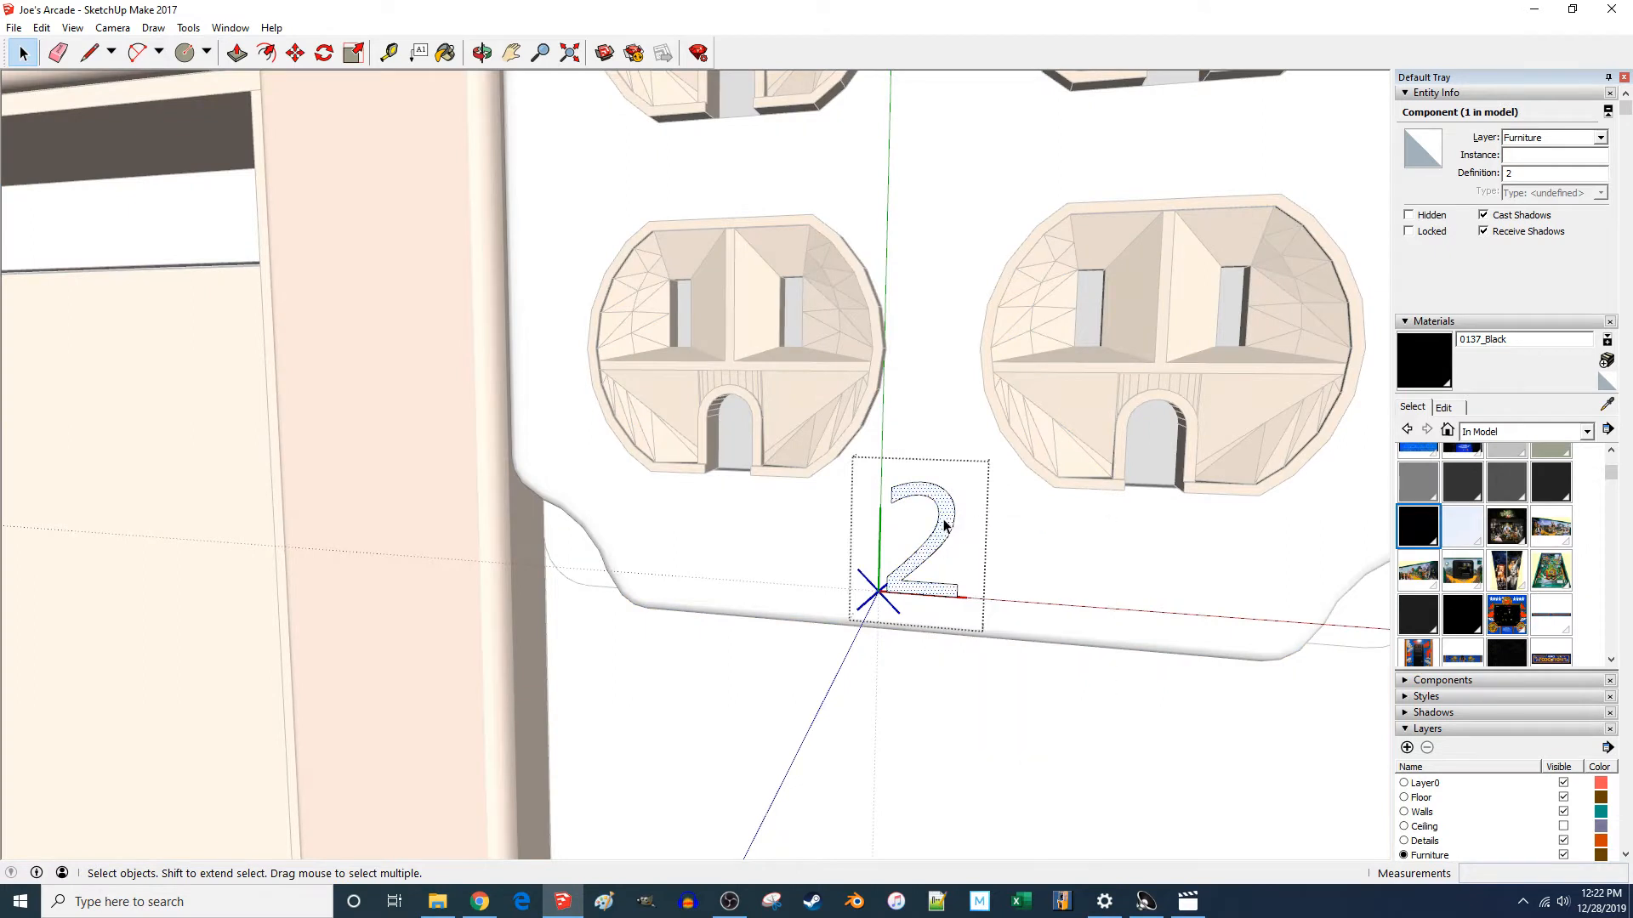
pyautogui.doubleClick(944, 524)
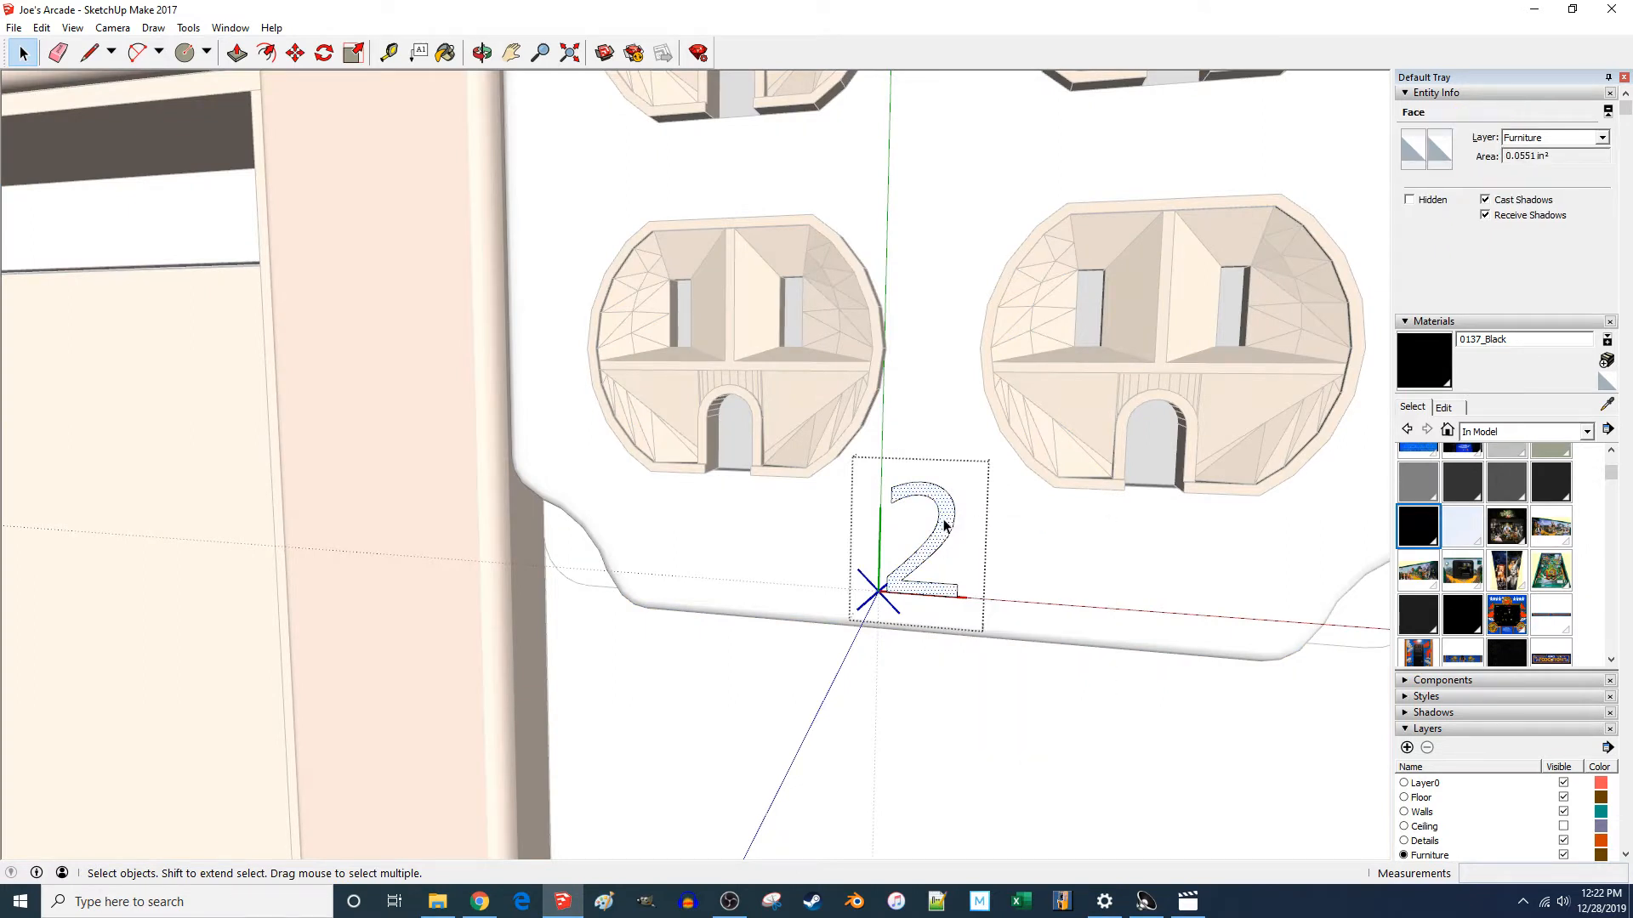
pyautogui.press('b')
pyautogui.click(945, 524)
pyautogui.press('space')
pyautogui.press('Escape')
# - Copy the black 2 to the left edge of the same cover, midway between the upper and lower sockets
pyautogui.click(929, 490)
pyautogui.press('m')
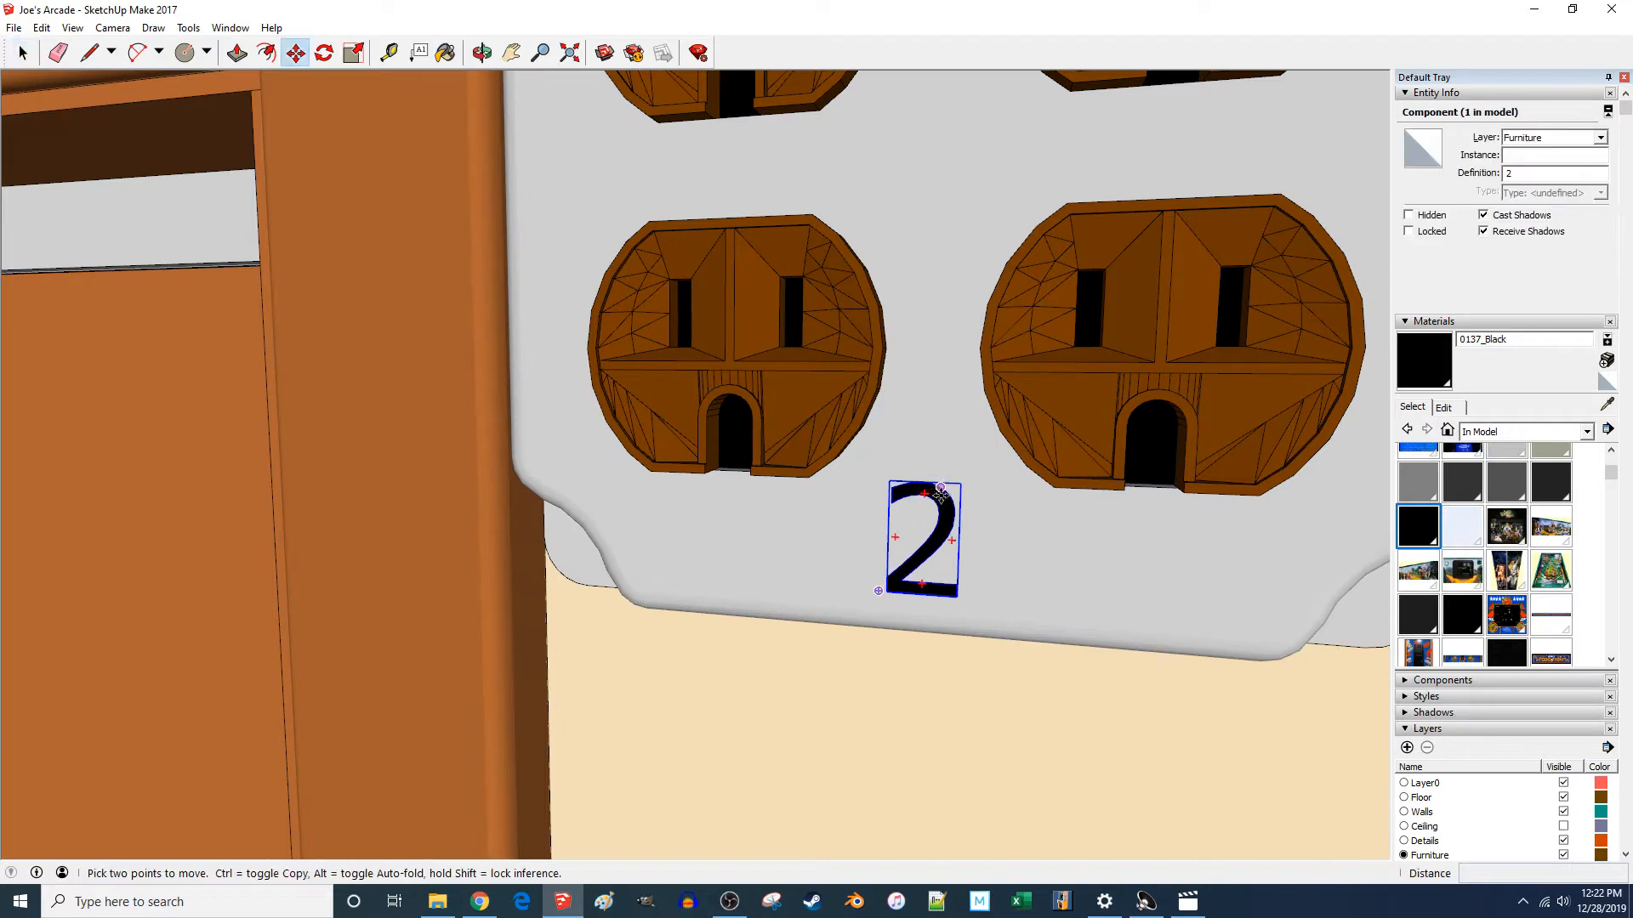
pyautogui.click(976, 541)
pyautogui.press('ctrl')
pyautogui.click(1004, 172)
pyautogui.click(1005, 172)
pyautogui.click(638, 189)
pyautogui.press('space')
pyautogui.scroll(-8, 754, 279)
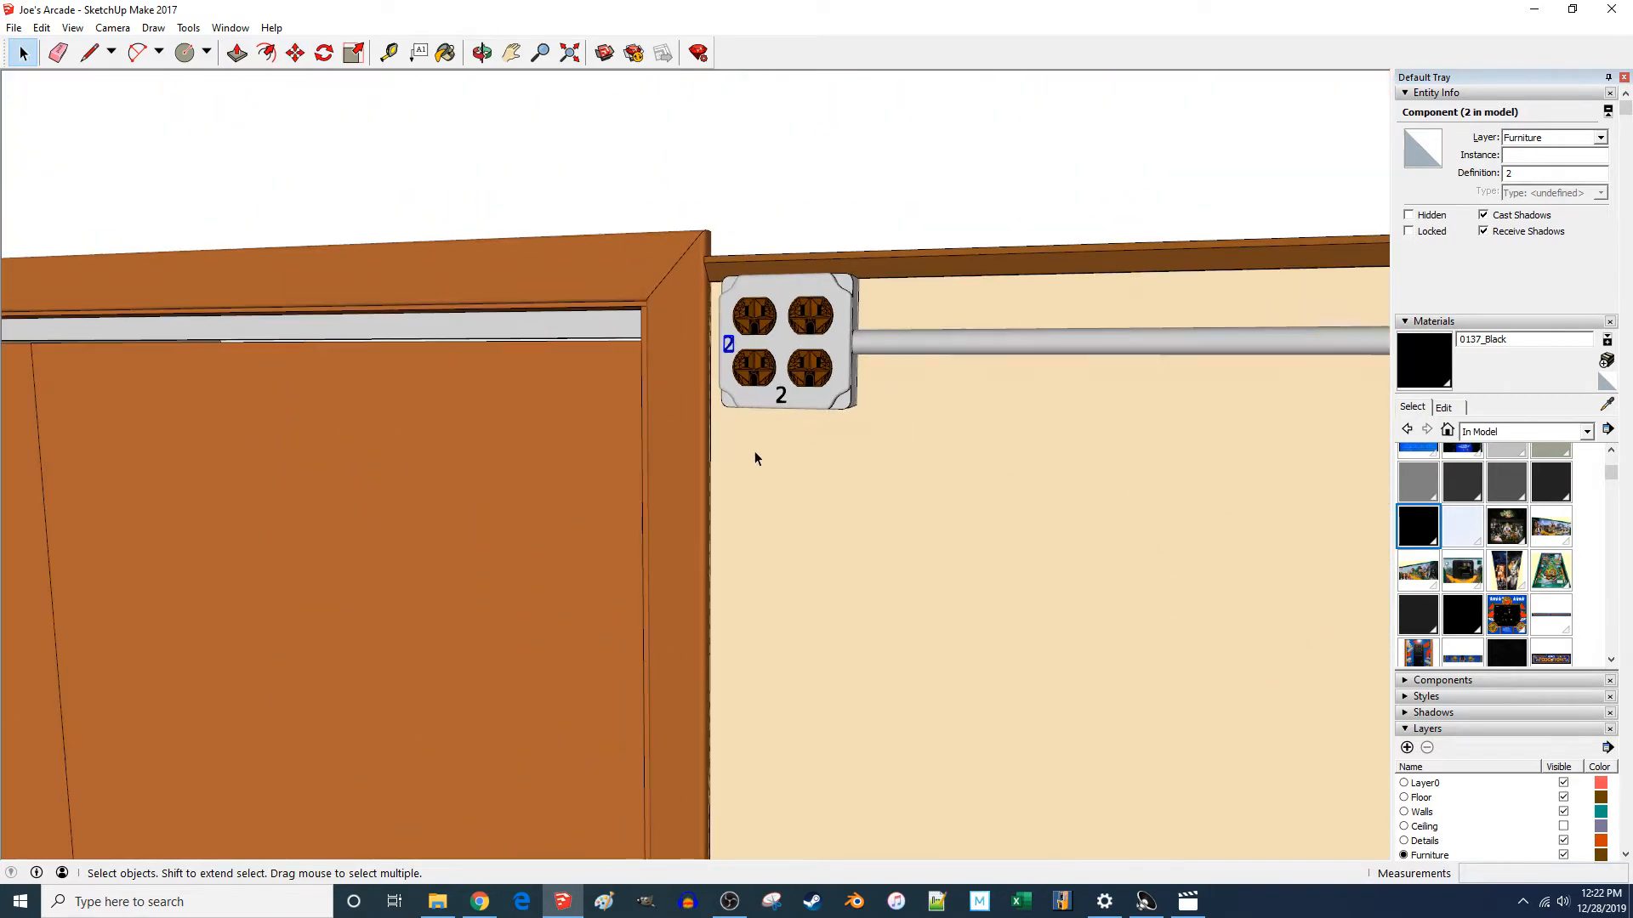
# - Play the reference video to the two-socket outlet boxes on the adjoining wall, pause it there, and return to SketchUp
pyautogui.moveTo(789, 377); pyautogui.dragTo(962, 496, button='middle')
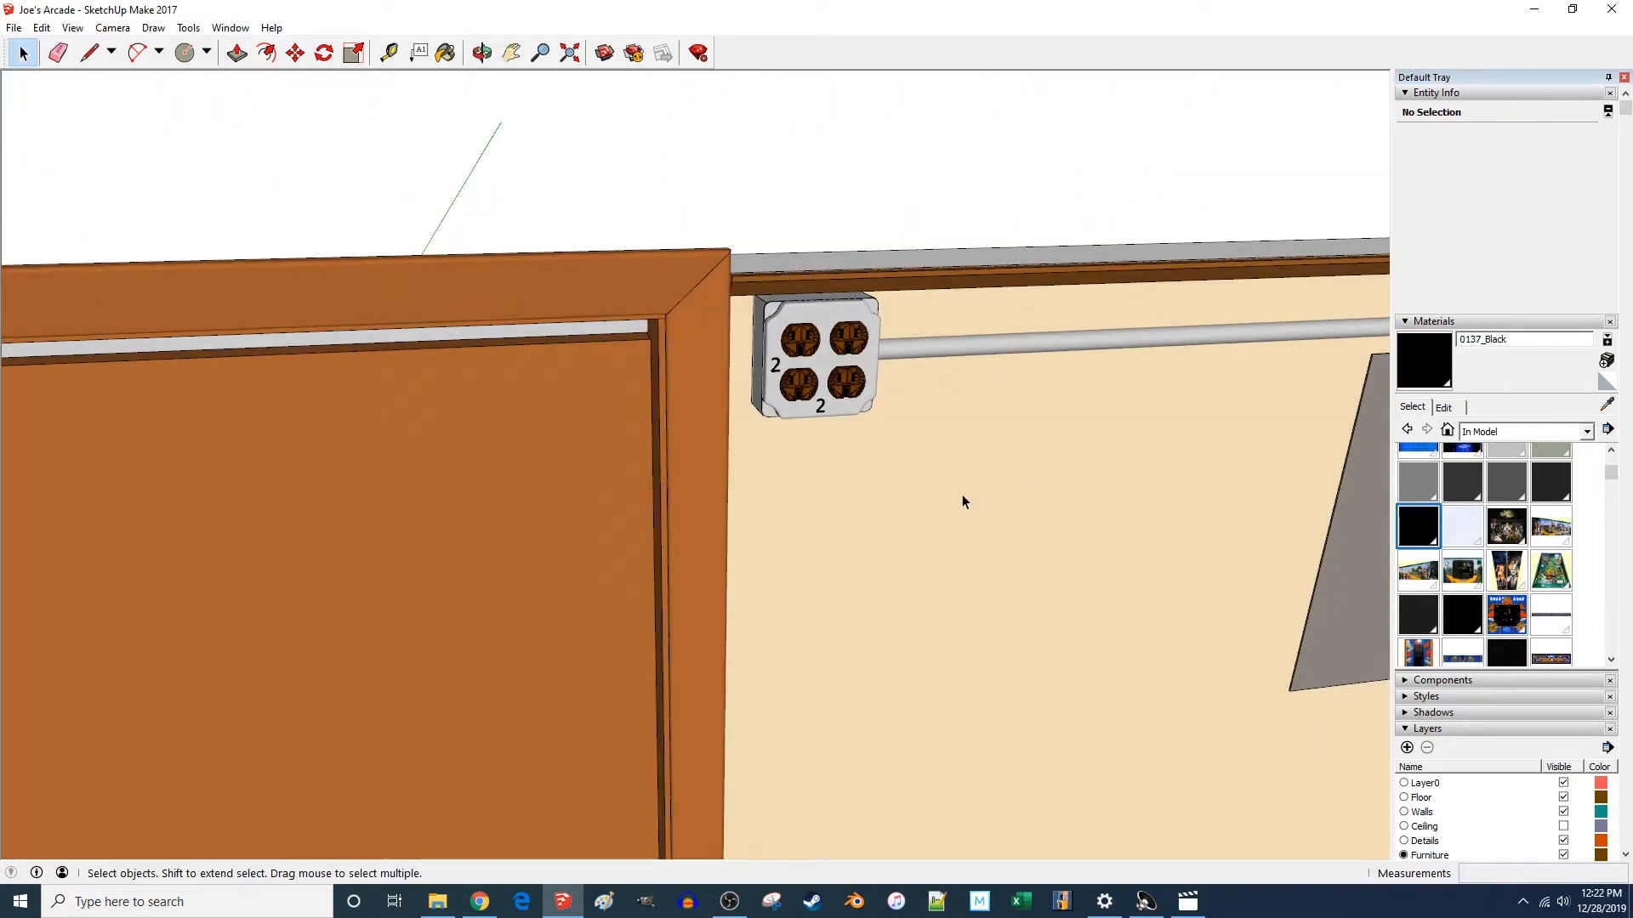
pyautogui.scroll(-10, 962, 503)
pyautogui.scroll(8, 1046, 500)
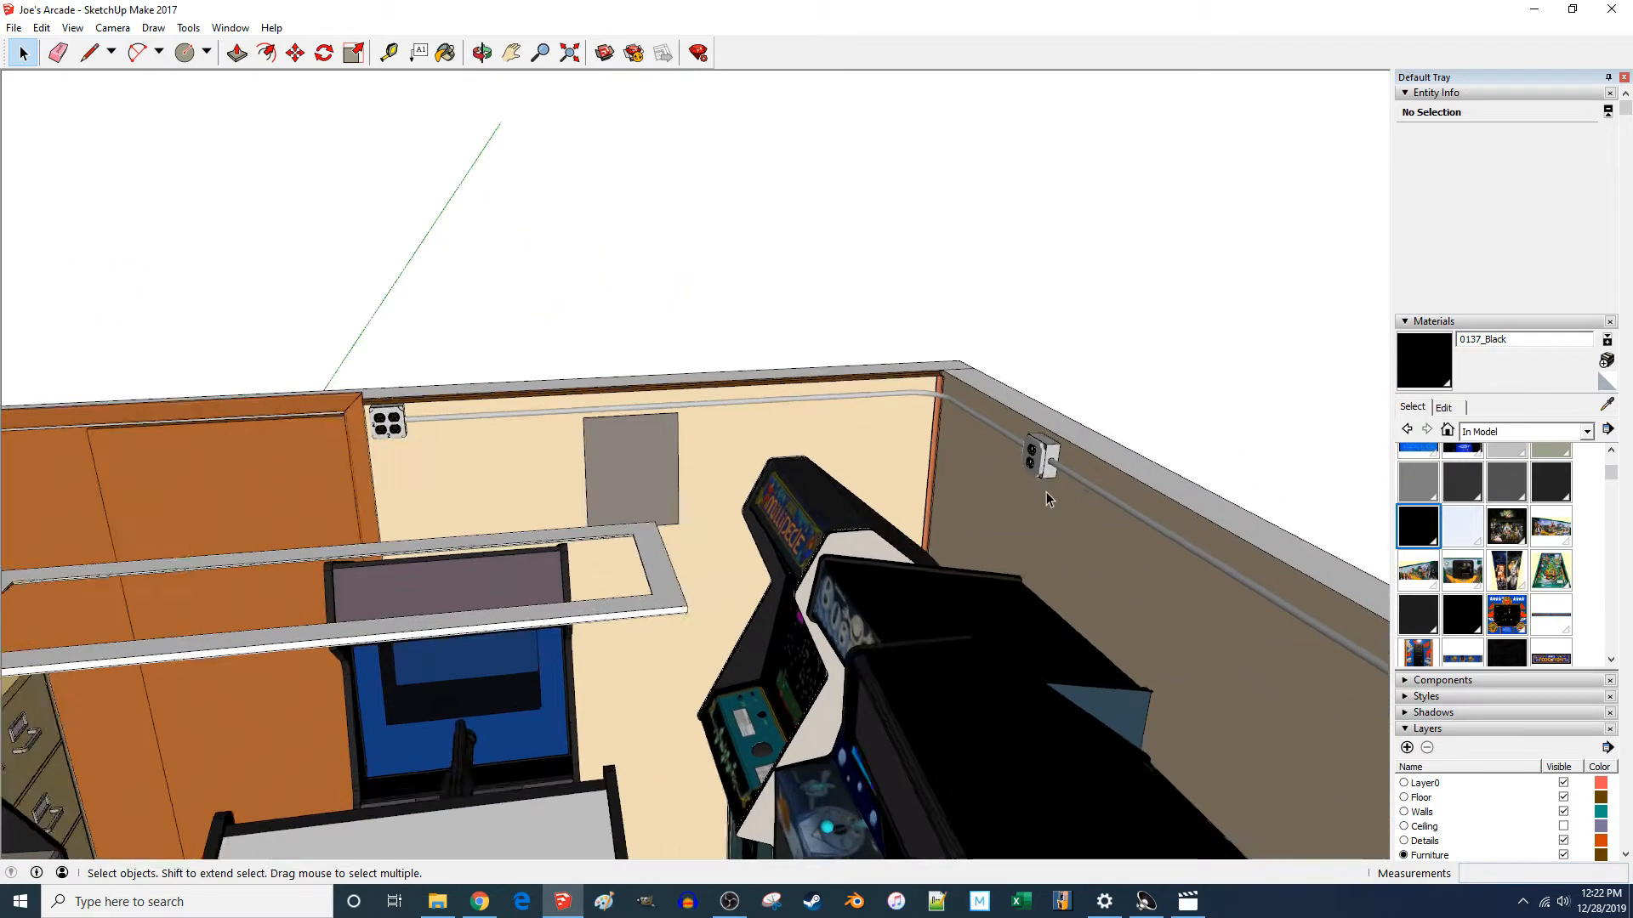
pyautogui.scroll(2, 1046, 492)
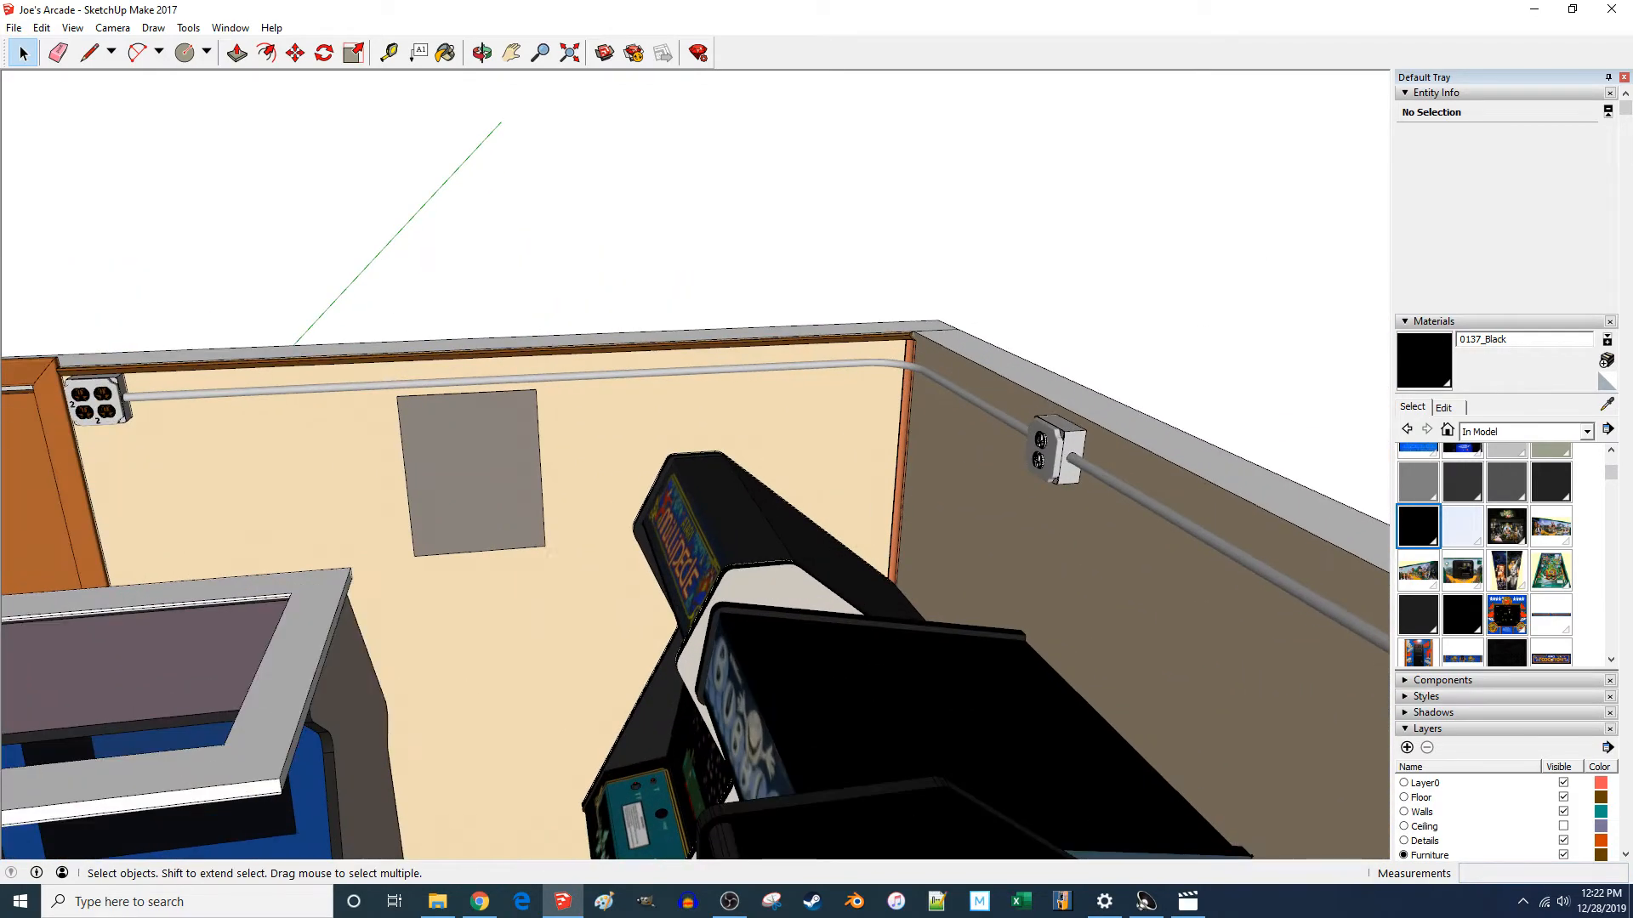
pyautogui.click(1187, 901)
pyautogui.click(815, 850)
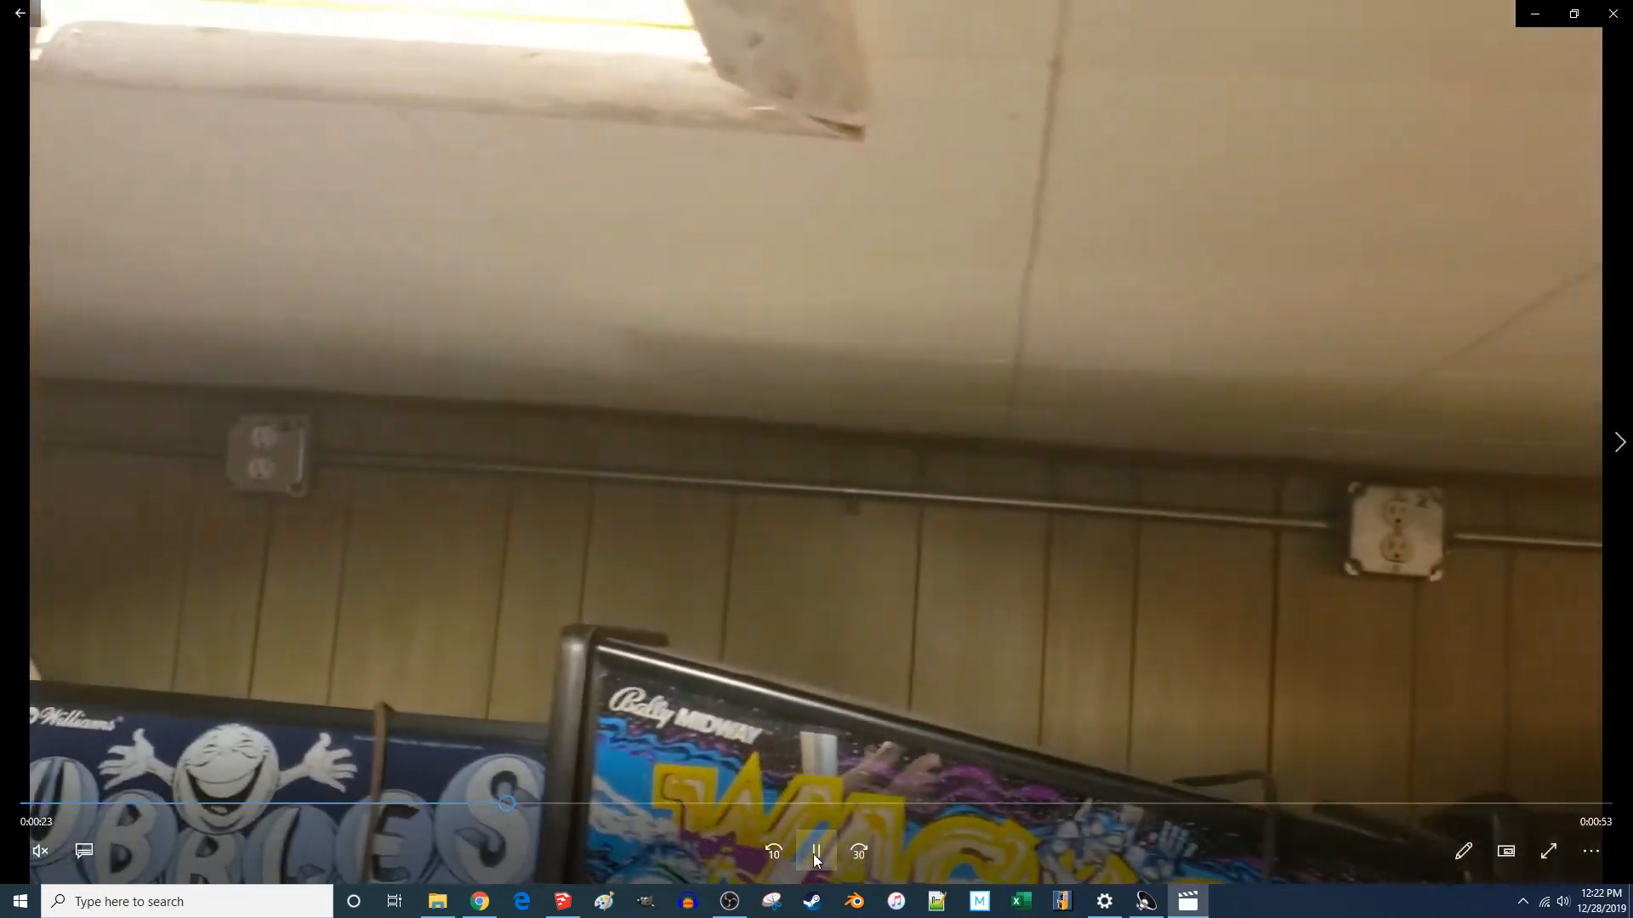
pyautogui.click(815, 851)
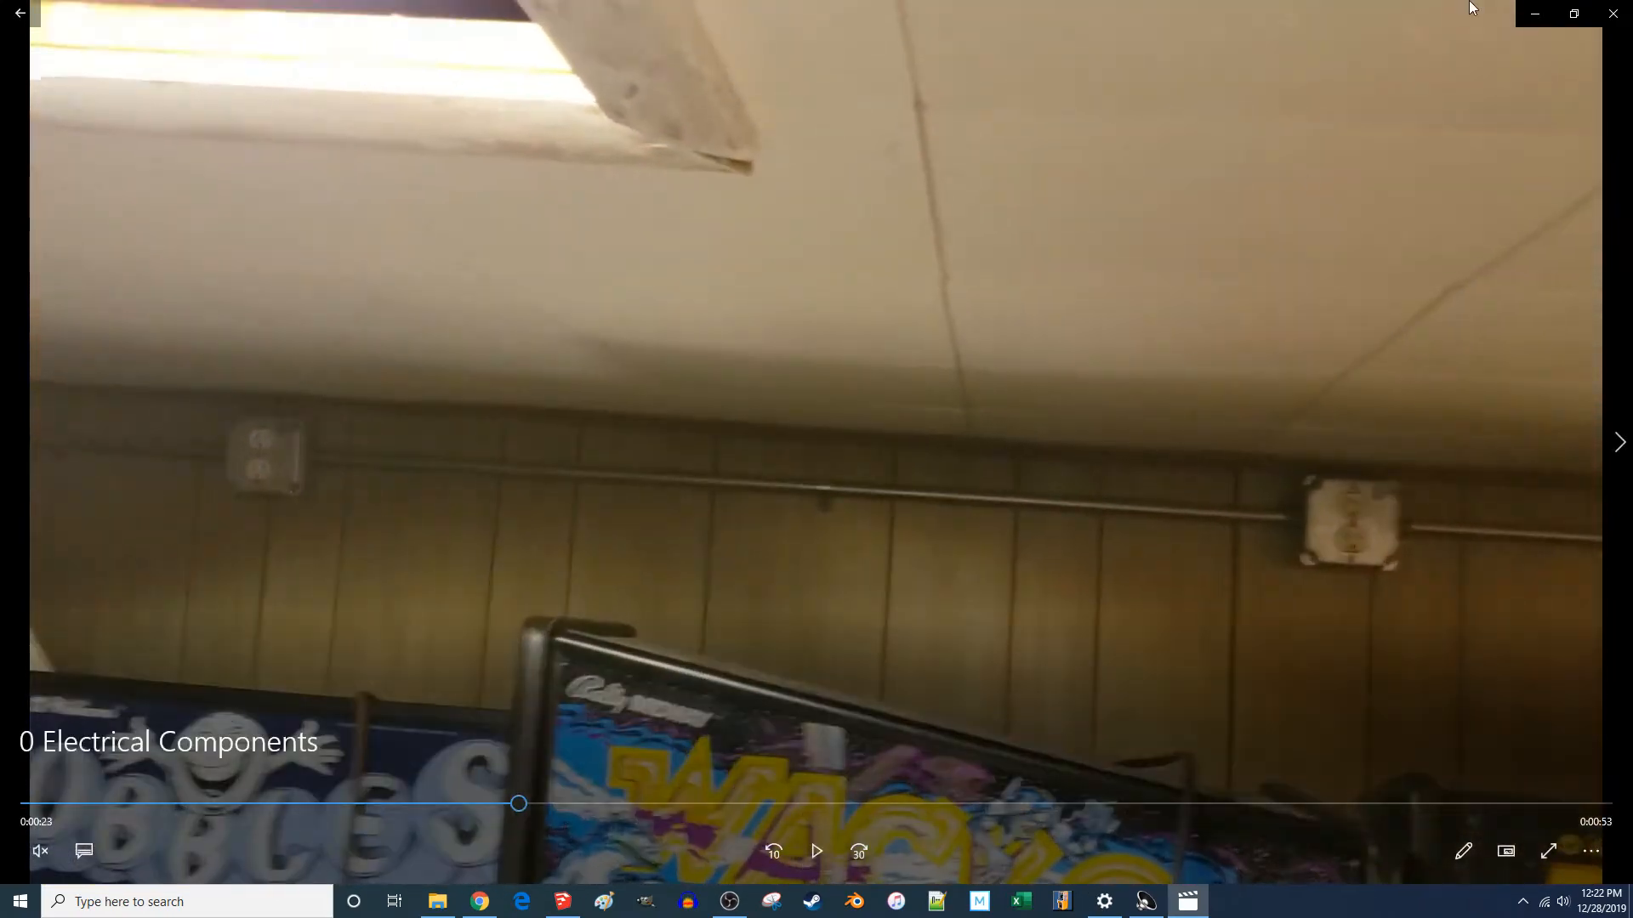
pyautogui.click(1535, 14)
# - Copy the 2 from the left edge of the four-socket cover to the open space farther along the wall
pyautogui.moveTo(993, 415); pyautogui.dragTo(1148, 431, button='middle')
pyautogui.scroll(2, 406, 464)
pyautogui.scroll(3, 72, 518)
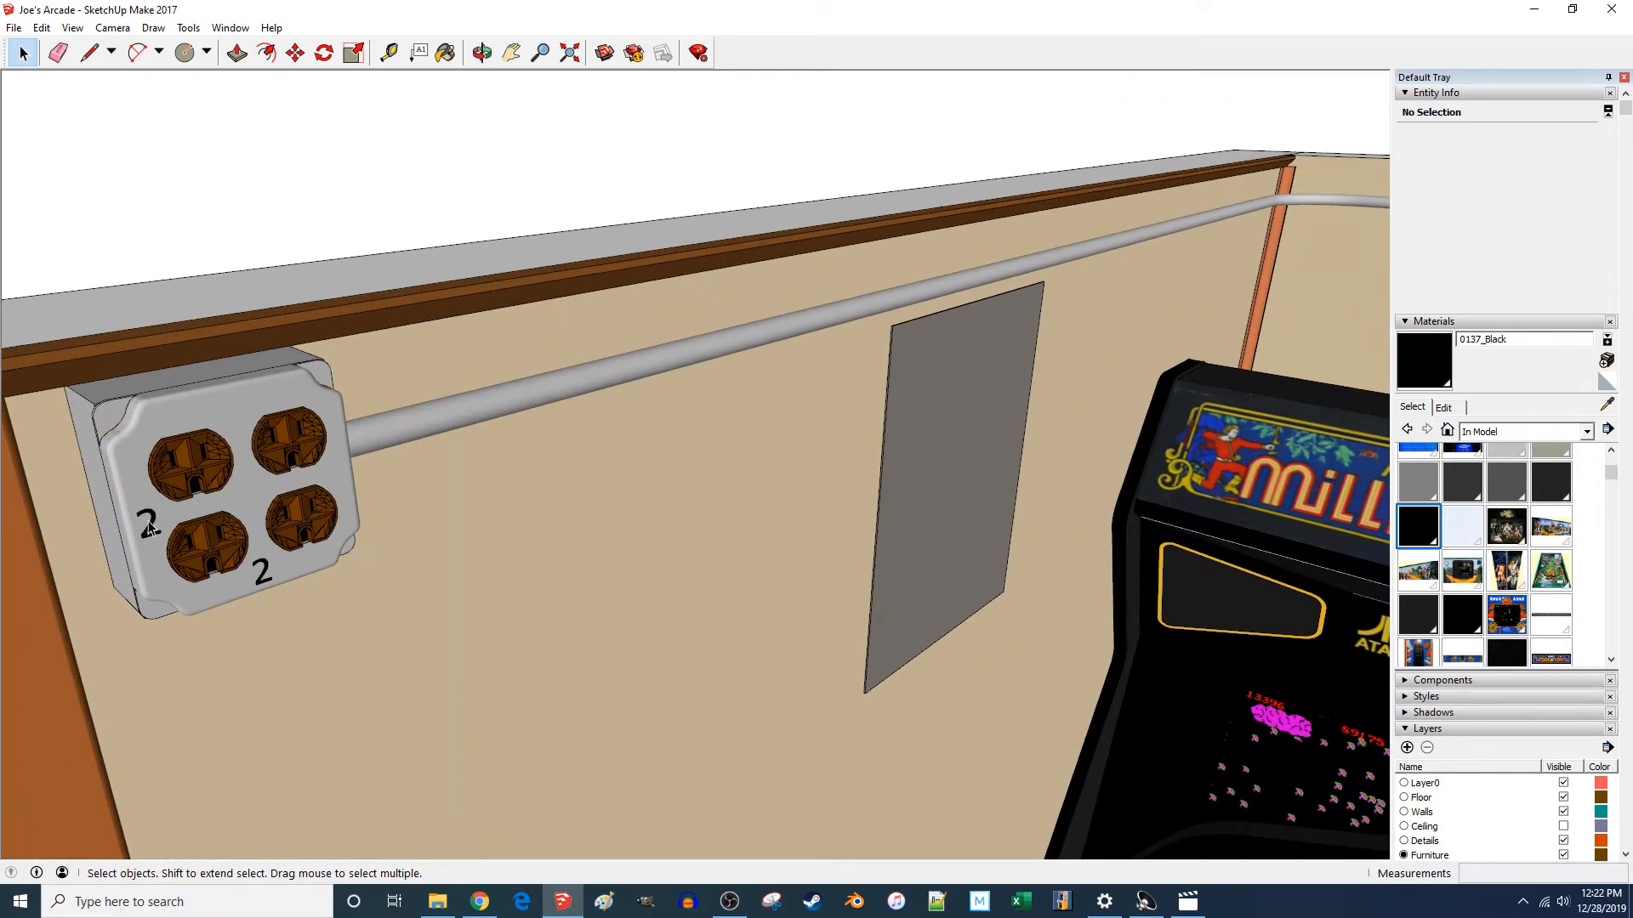
pyautogui.click(149, 527)
pyautogui.press('m')
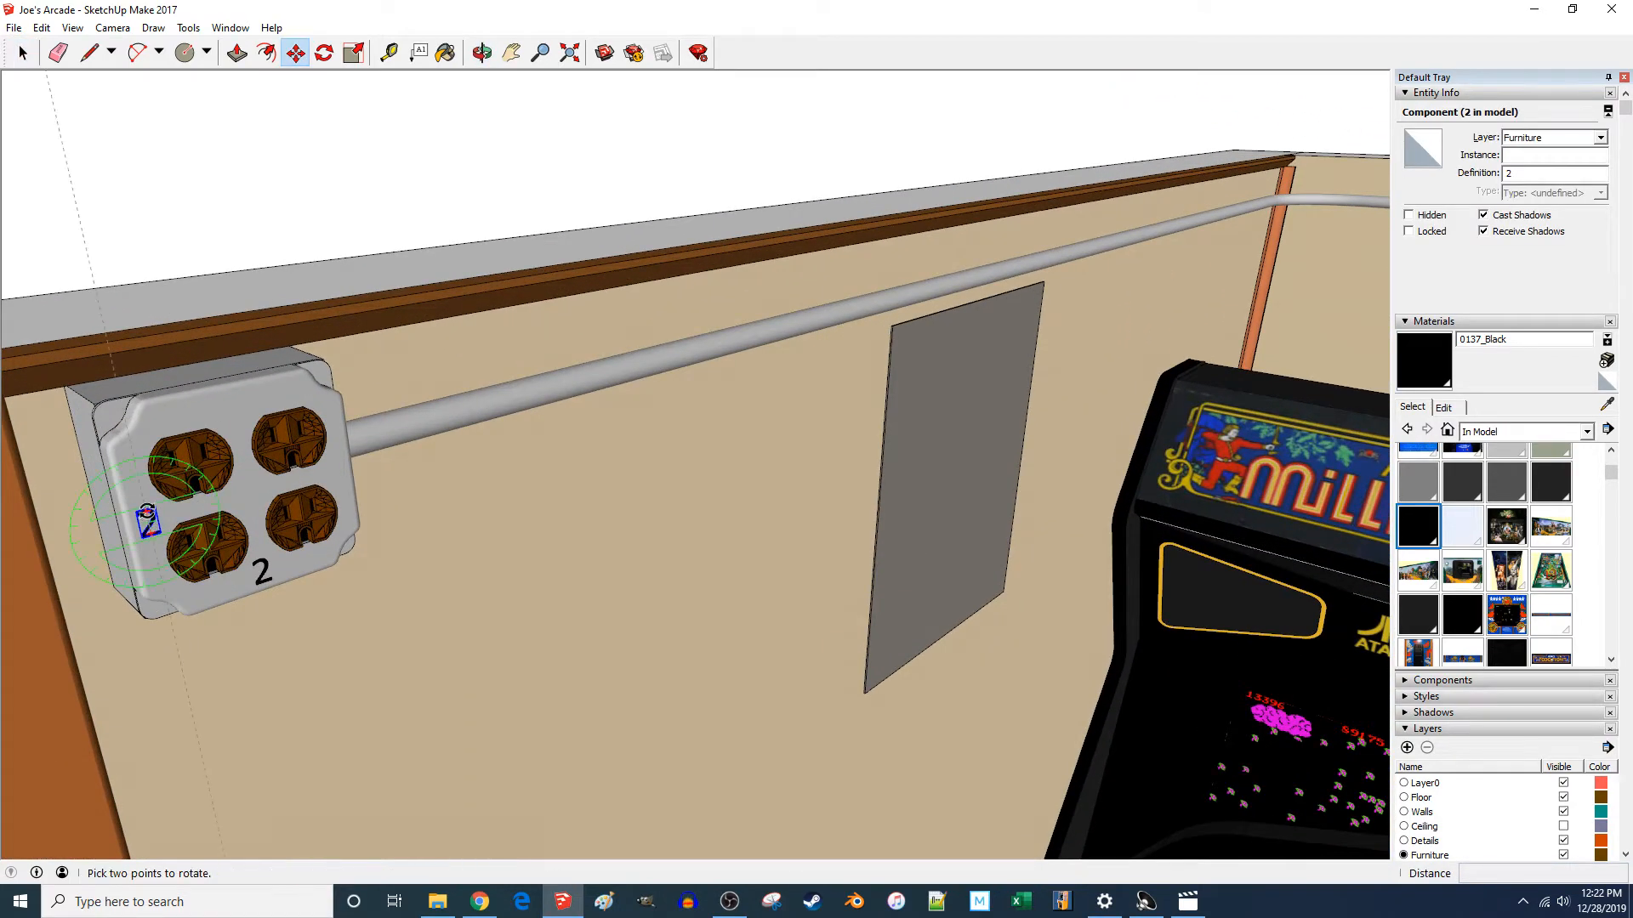
pyautogui.click(146, 517)
pyautogui.scroll(-1, 82, 509)
pyautogui.press('Escape')
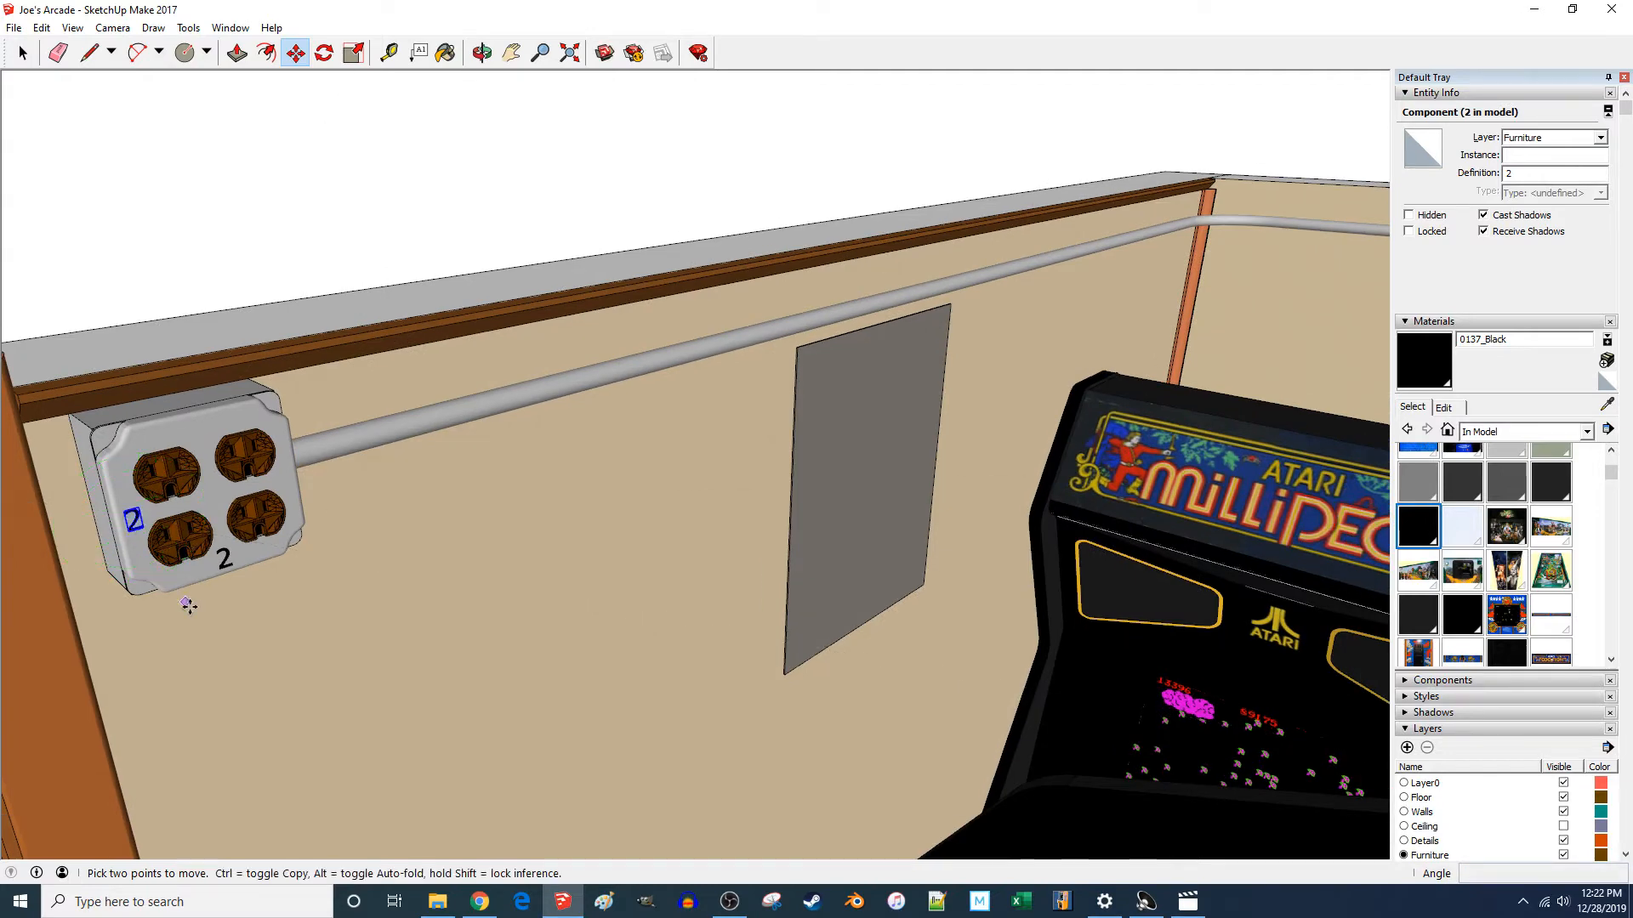
pyautogui.click(189, 630)
pyautogui.click(519, 508)
# - Rotate the new copy of the 2 by 90 degrees about the vertical axis and move it about 14.6 inches
pyautogui.press('q')
pyautogui.moveTo(477, 365); pyautogui.dragTo(445, 375, button='middle')
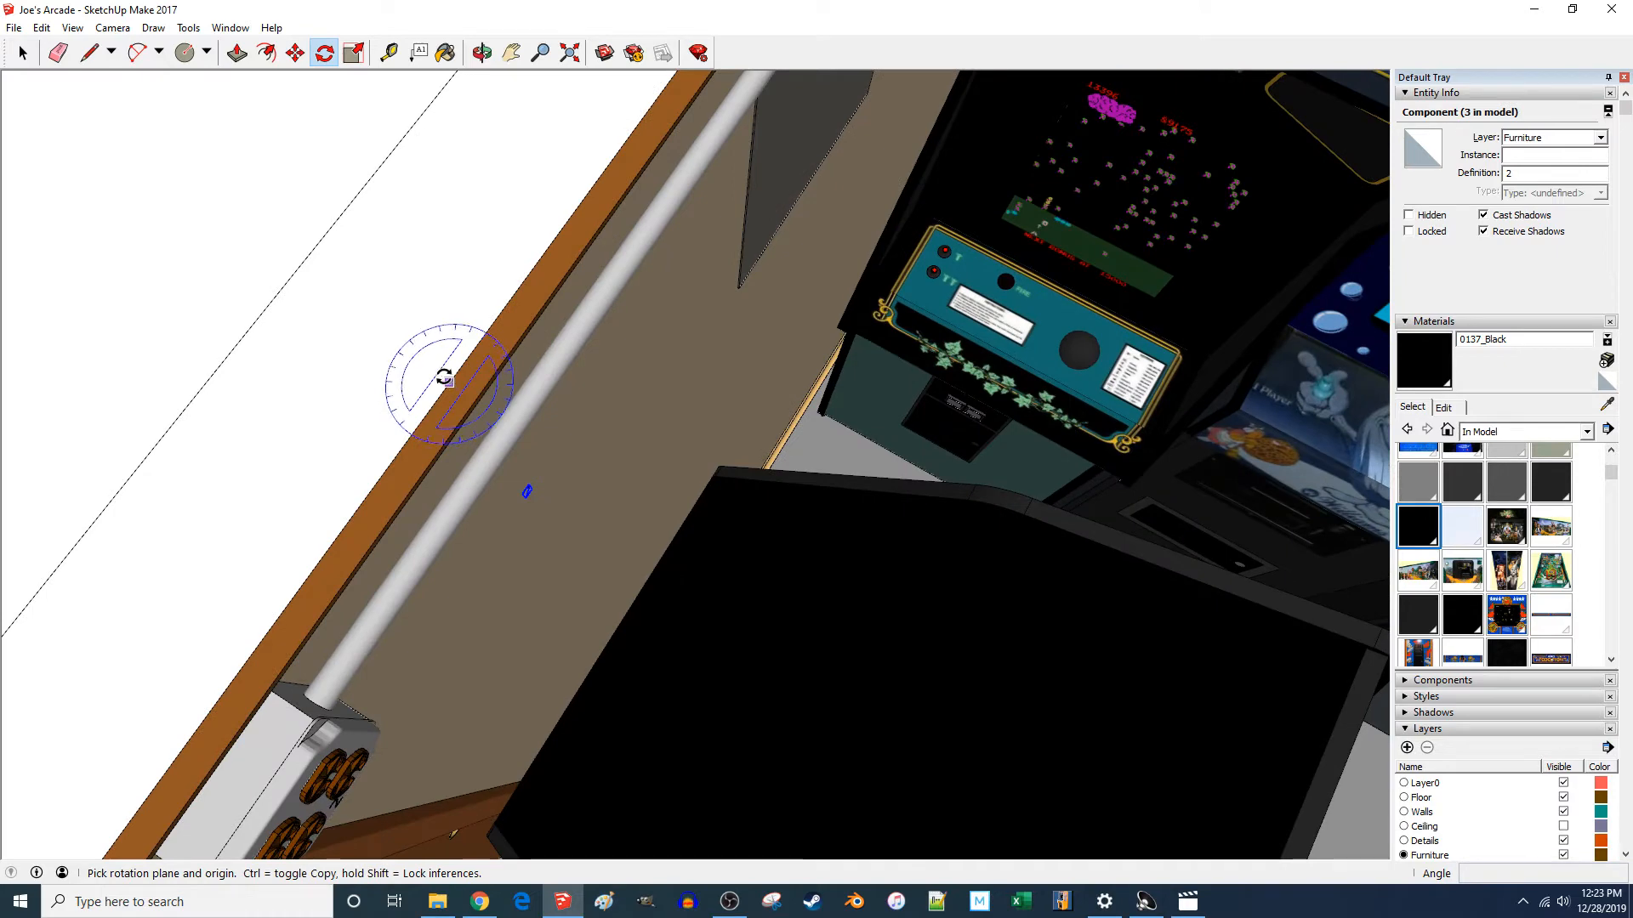
pyautogui.moveTo(368, 353); pyautogui.dragTo(409, 378)
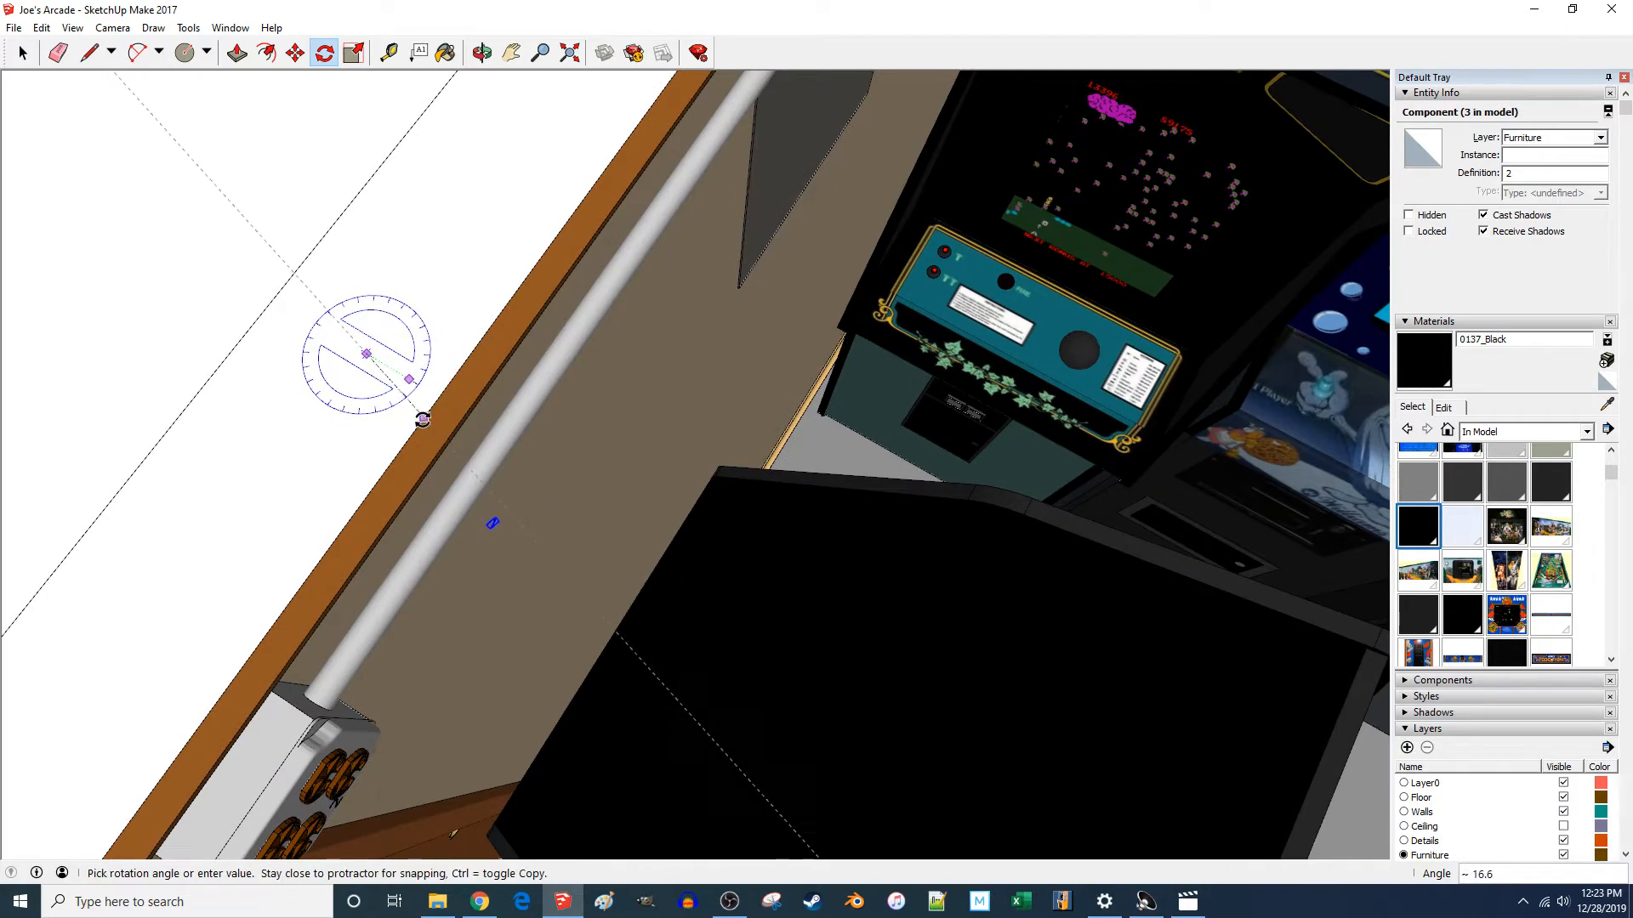
pyautogui.click(423, 419)
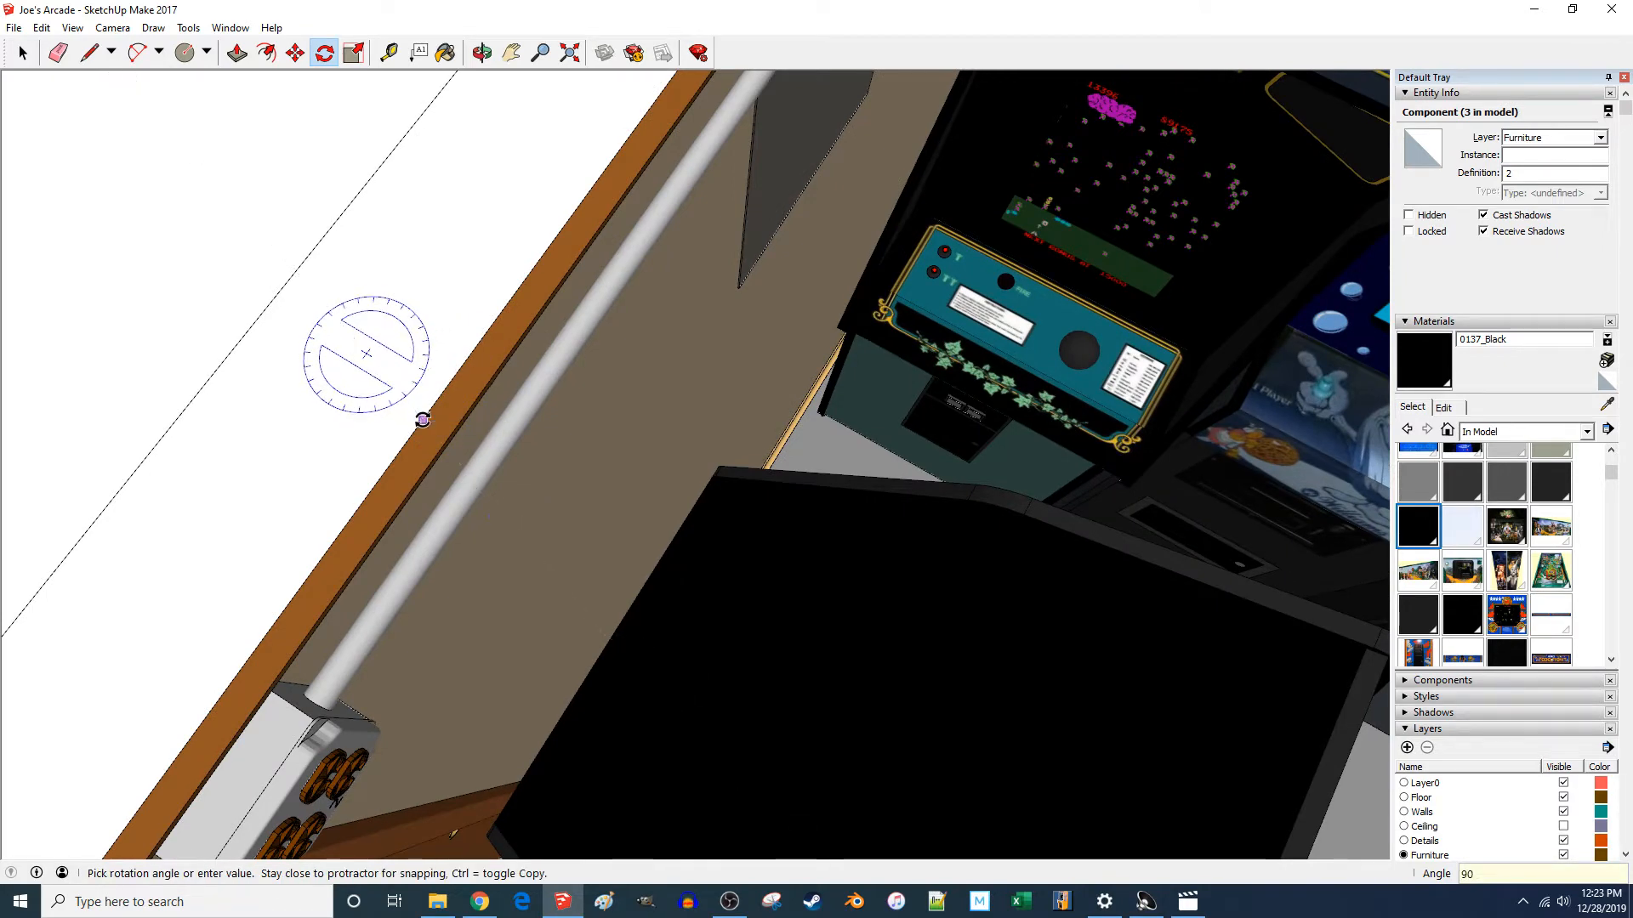
pyautogui.press('m')
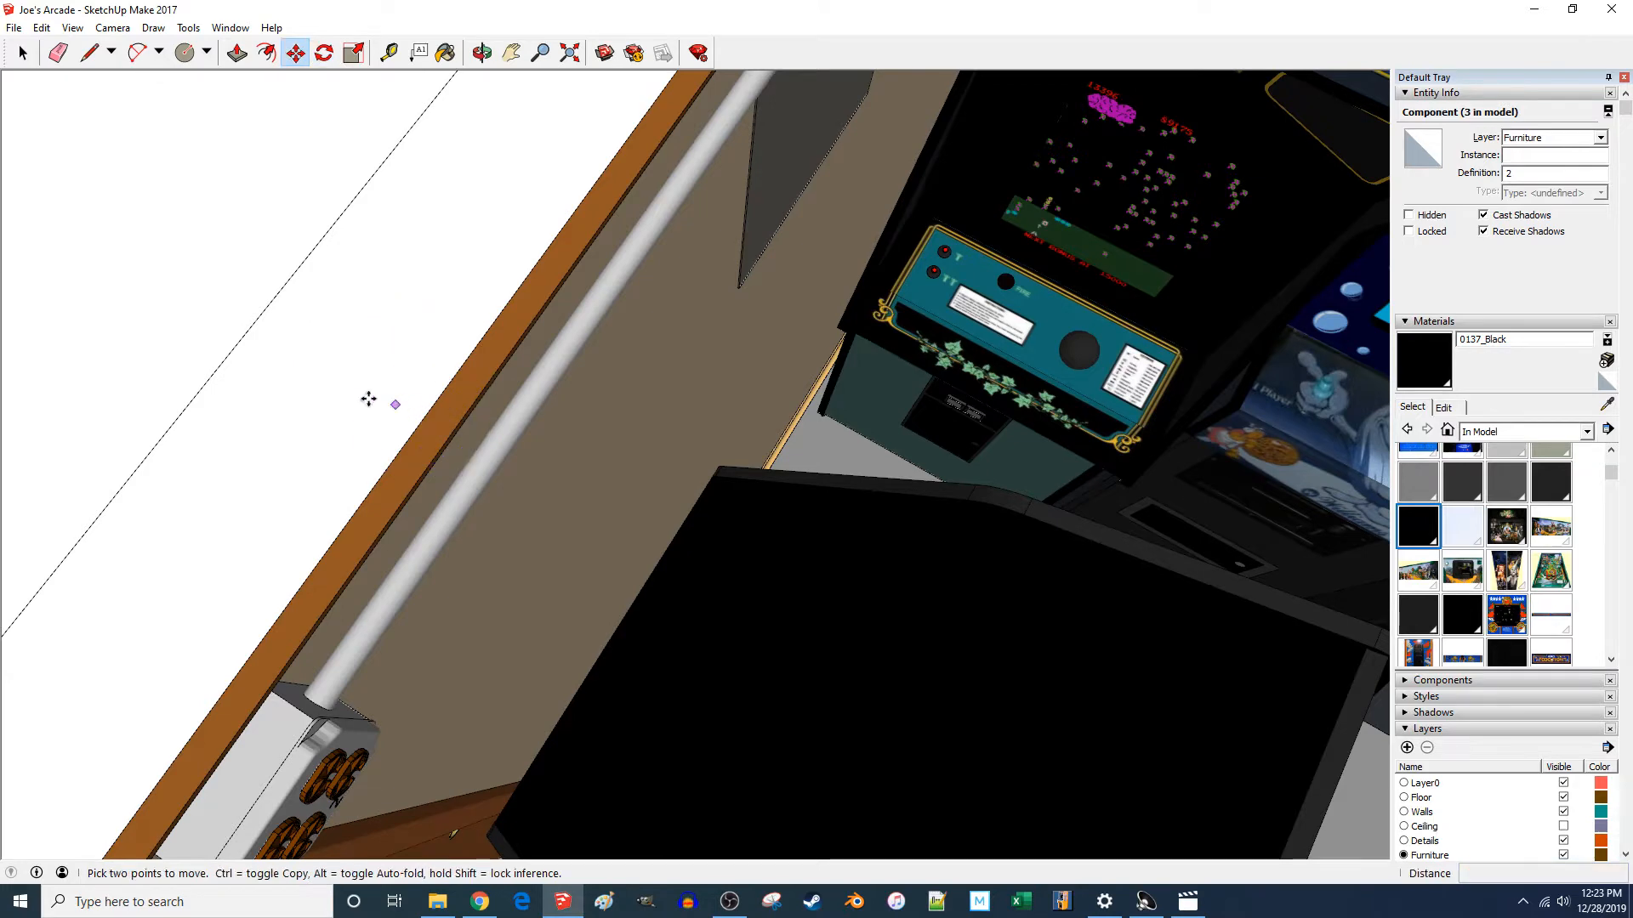
pyautogui.click(317, 369)
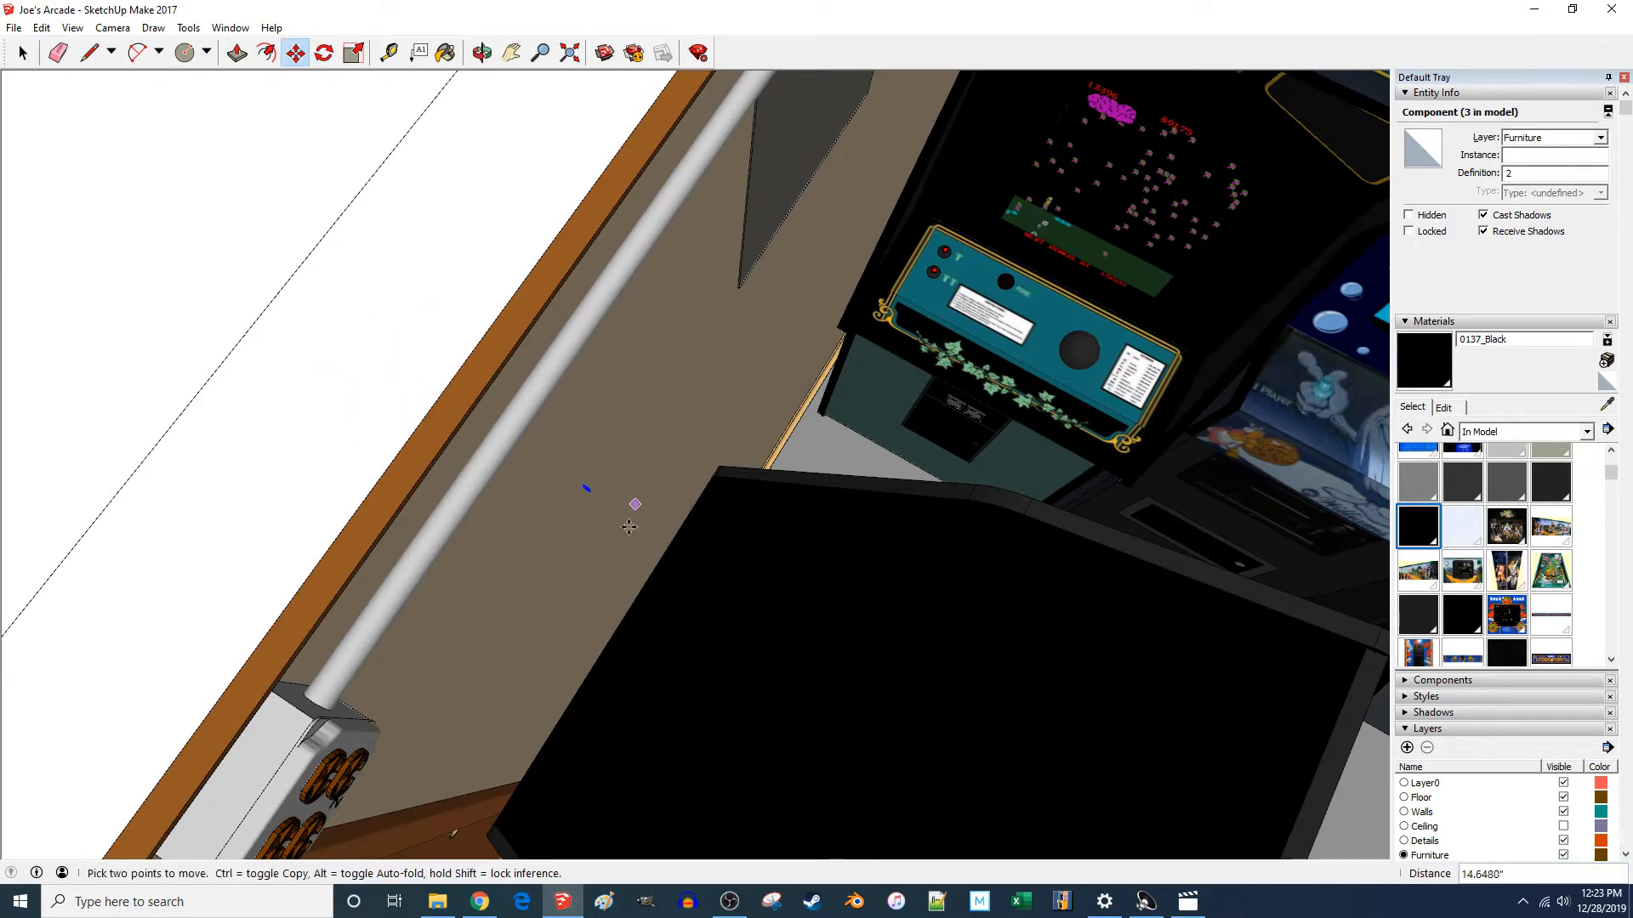
# - Move the rotated 2 about 68 inches onto the first two-socket outlet cover on the adjoining wall, near its upper right corner
pyautogui.scroll(5, 540, 393)
pyautogui.scroll(3, 578, 463)
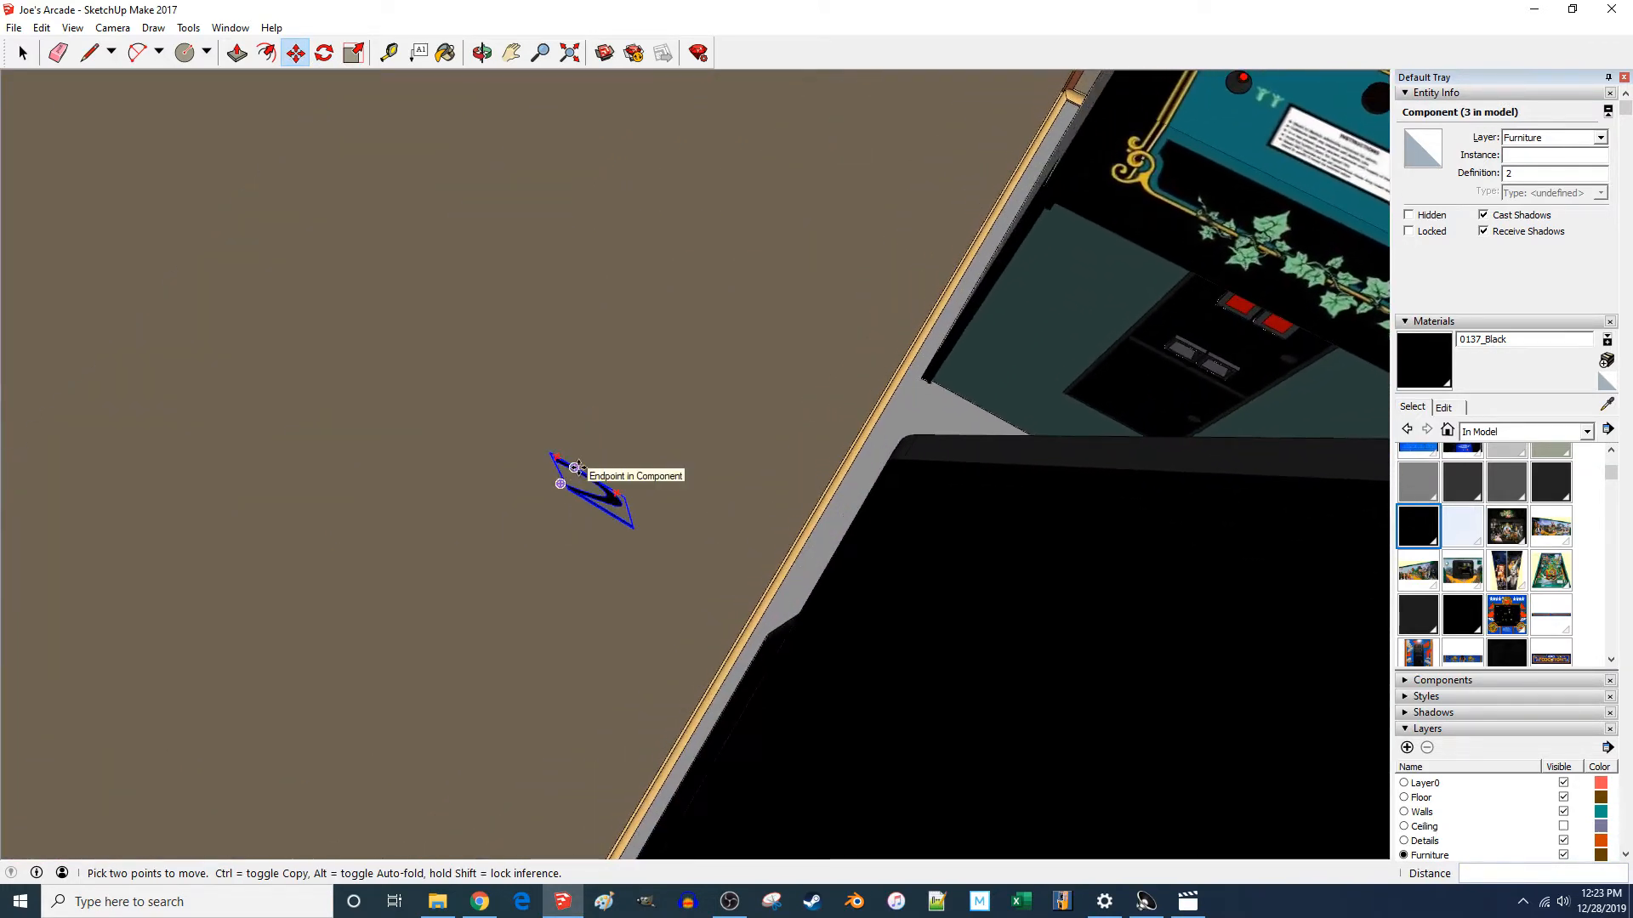
pyautogui.click(583, 469)
pyautogui.scroll(-6, 565, 609)
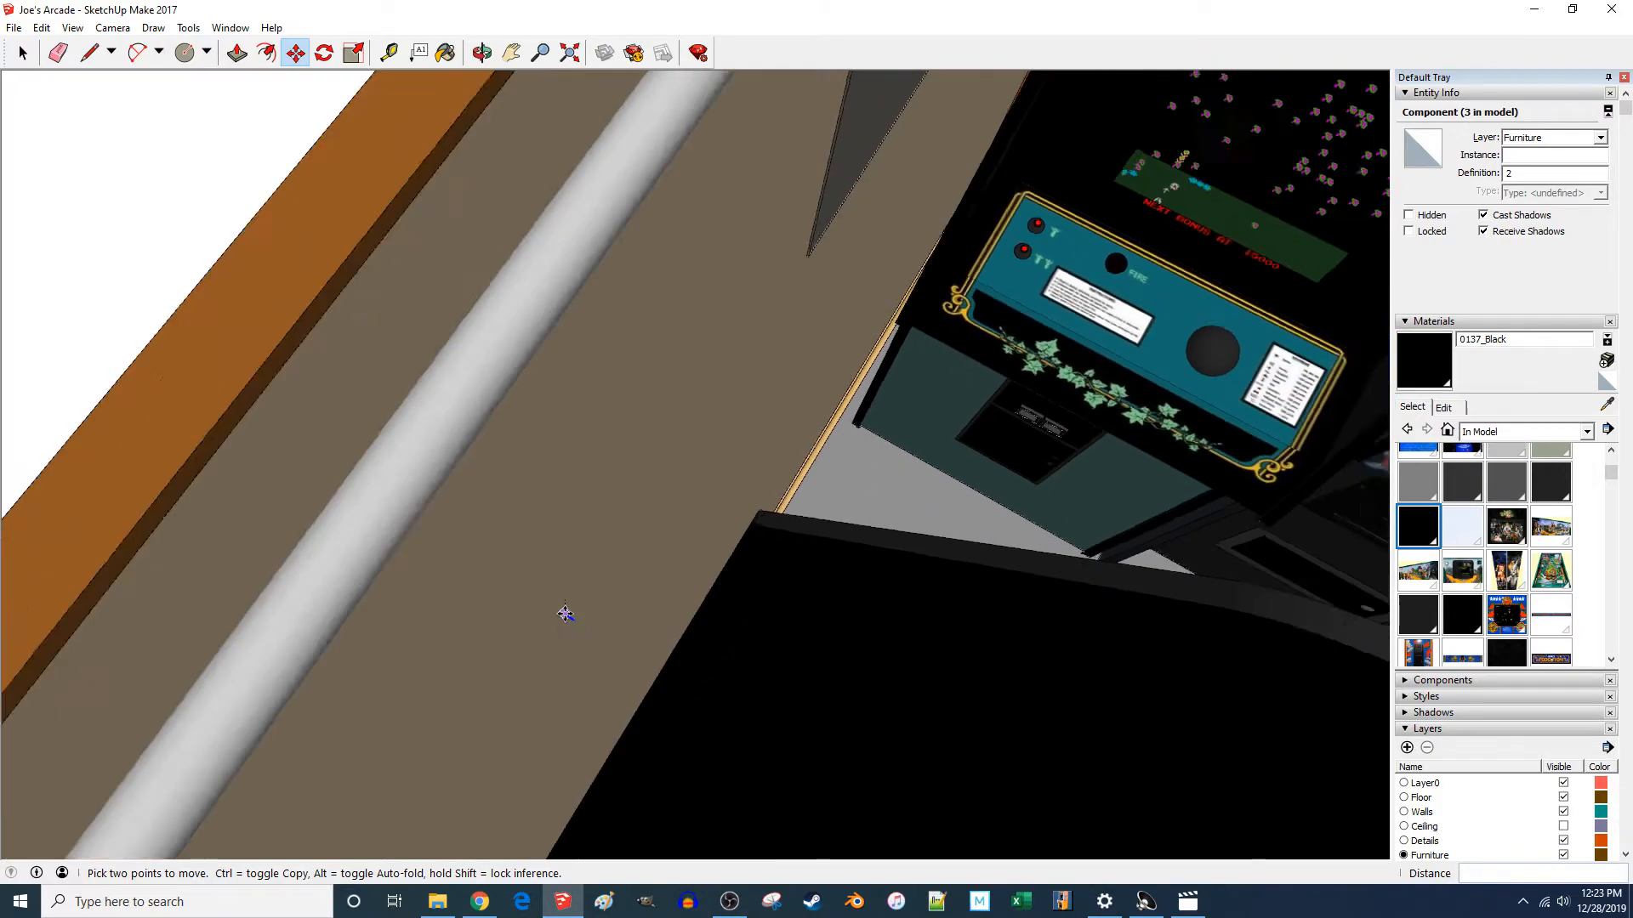
pyautogui.scroll(-3, 567, 678)
pyautogui.moveTo(568, 680); pyautogui.dragTo(629, 498, button='middle')
pyautogui.scroll(-4, 638, 498)
pyautogui.scroll(8, 898, 269)
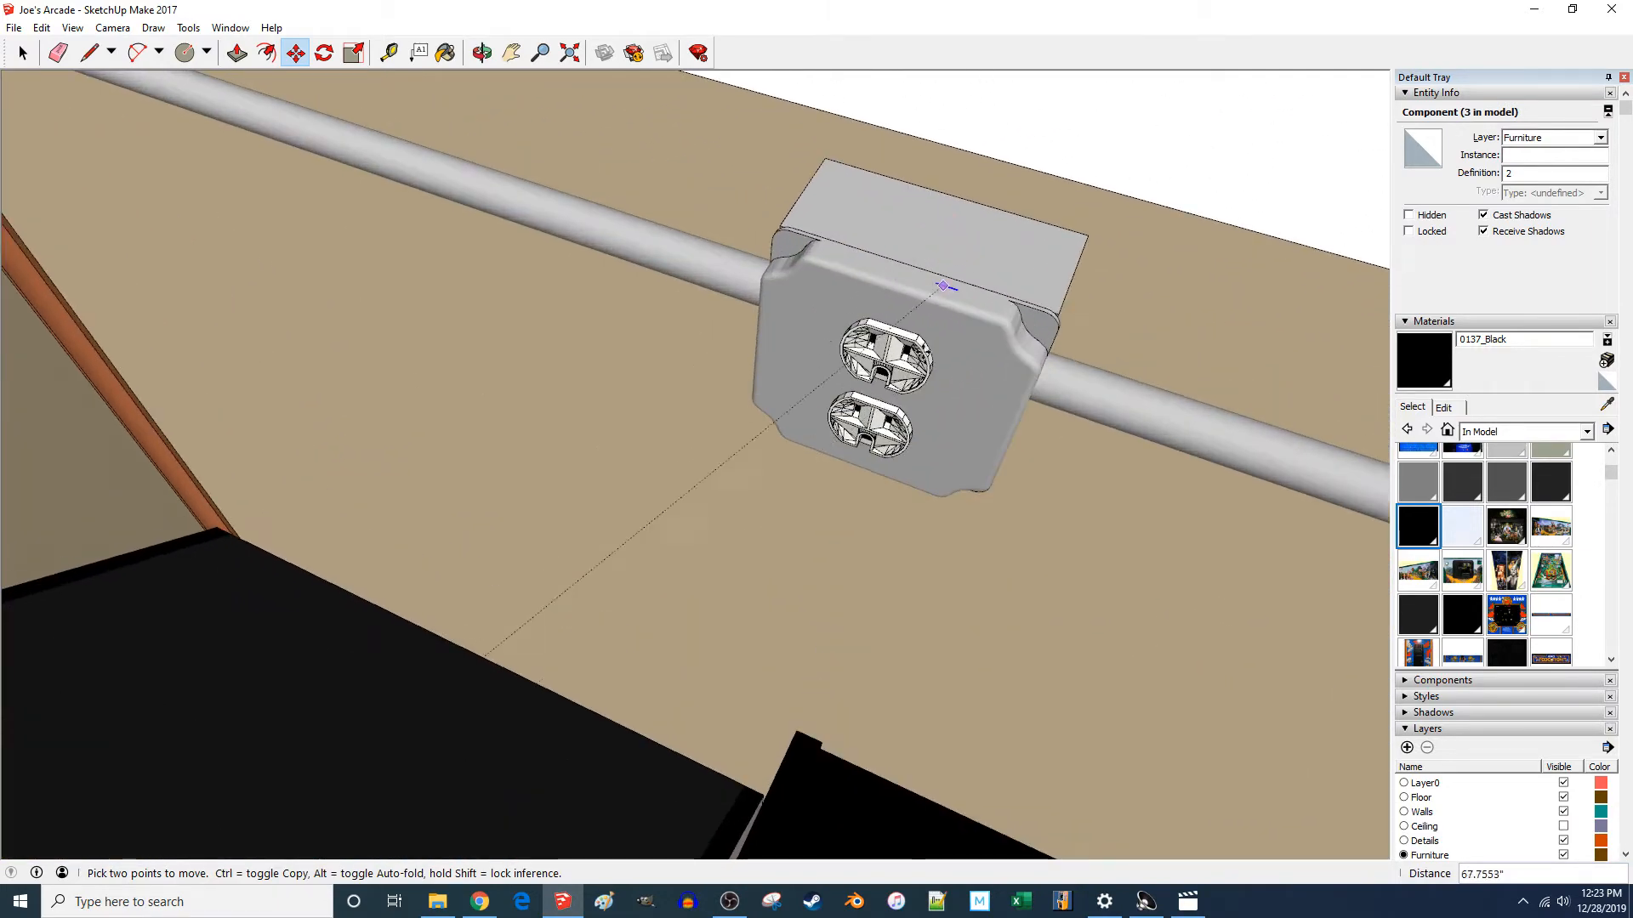
pyautogui.moveTo(944, 286)
pyautogui.mouseDown(button='middle')
pyautogui.moveTo(984, 167)
pyautogui.moveTo(940, 263)
pyautogui.mouseUp(button='middle')
pyautogui.scroll(3, 940, 263)
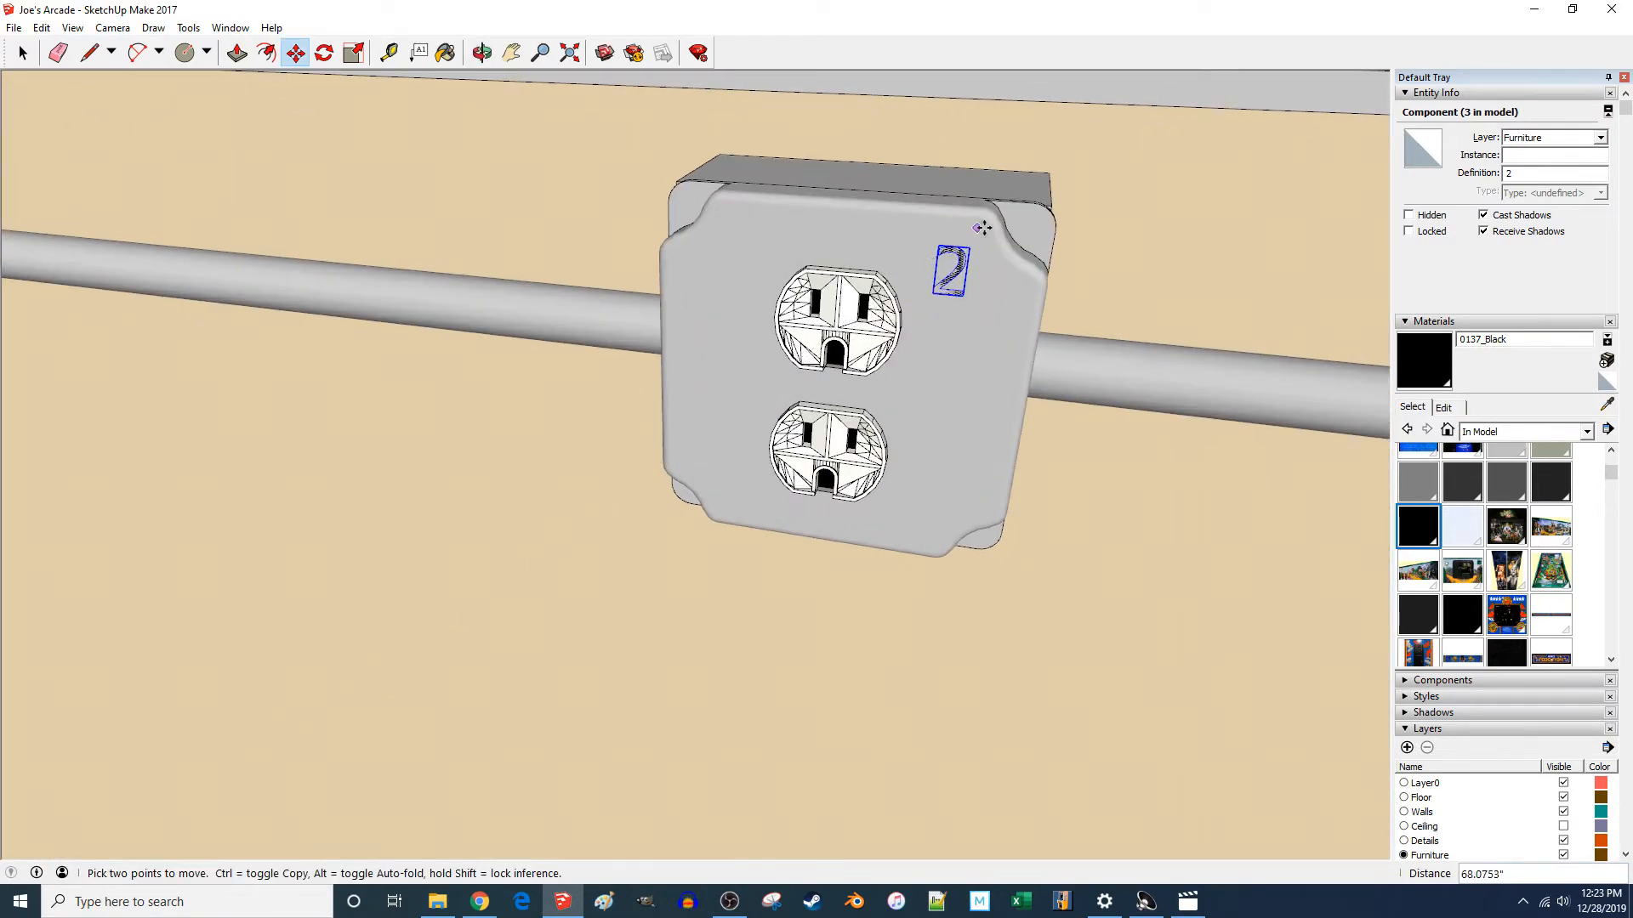
pyautogui.scroll(5, 944, 255)
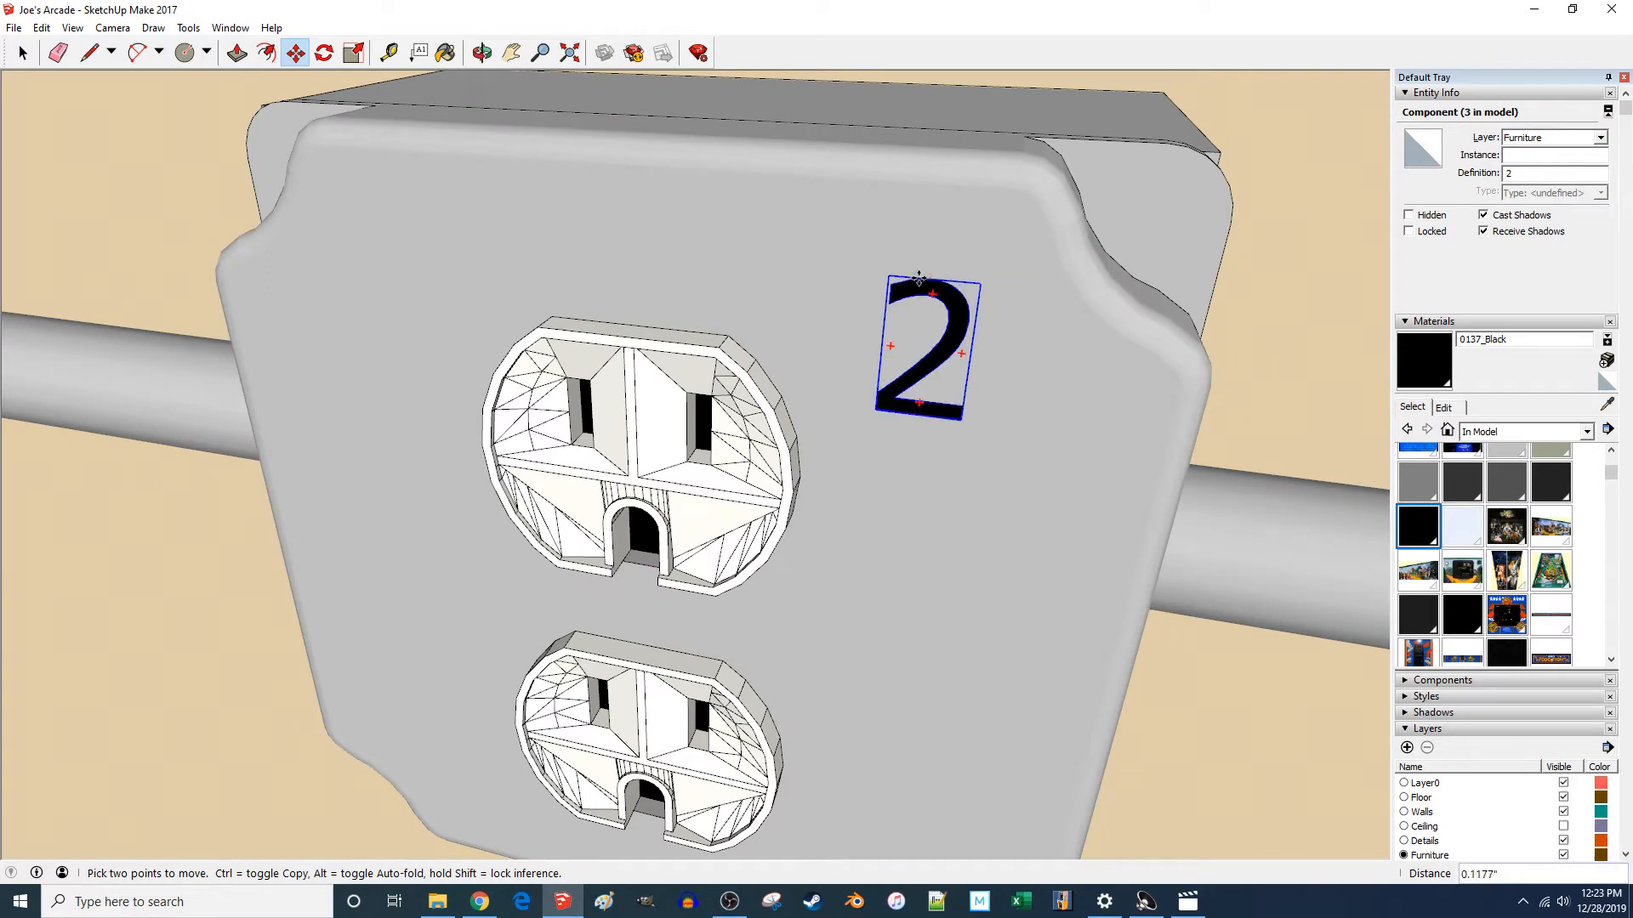
# - Seat the 2 against the face of the two-socket cover and offset it 0.01 inch along the red axis
pyautogui.click(909, 312)
pyautogui.moveTo(961, 305); pyautogui.dragTo(598, 396, button='middle')
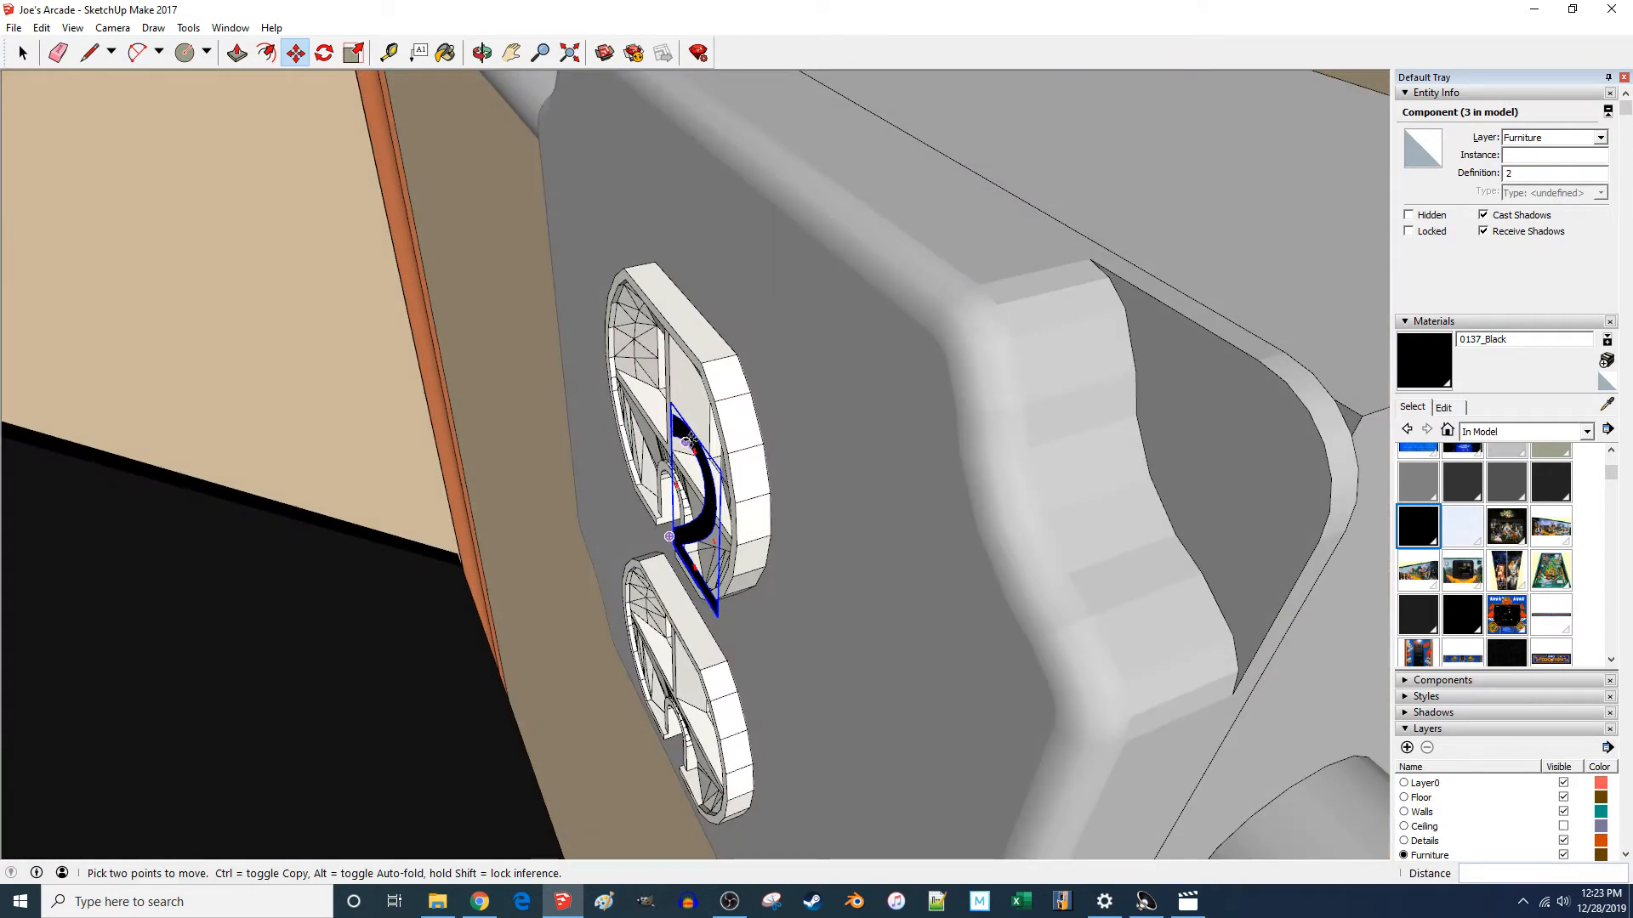
pyautogui.click(697, 438)
pyautogui.click(842, 355)
pyautogui.moveTo(860, 442); pyautogui.dragTo(865, 347, button='middle')
pyautogui.scroll(1, 865, 347)
pyautogui.click(862, 357)
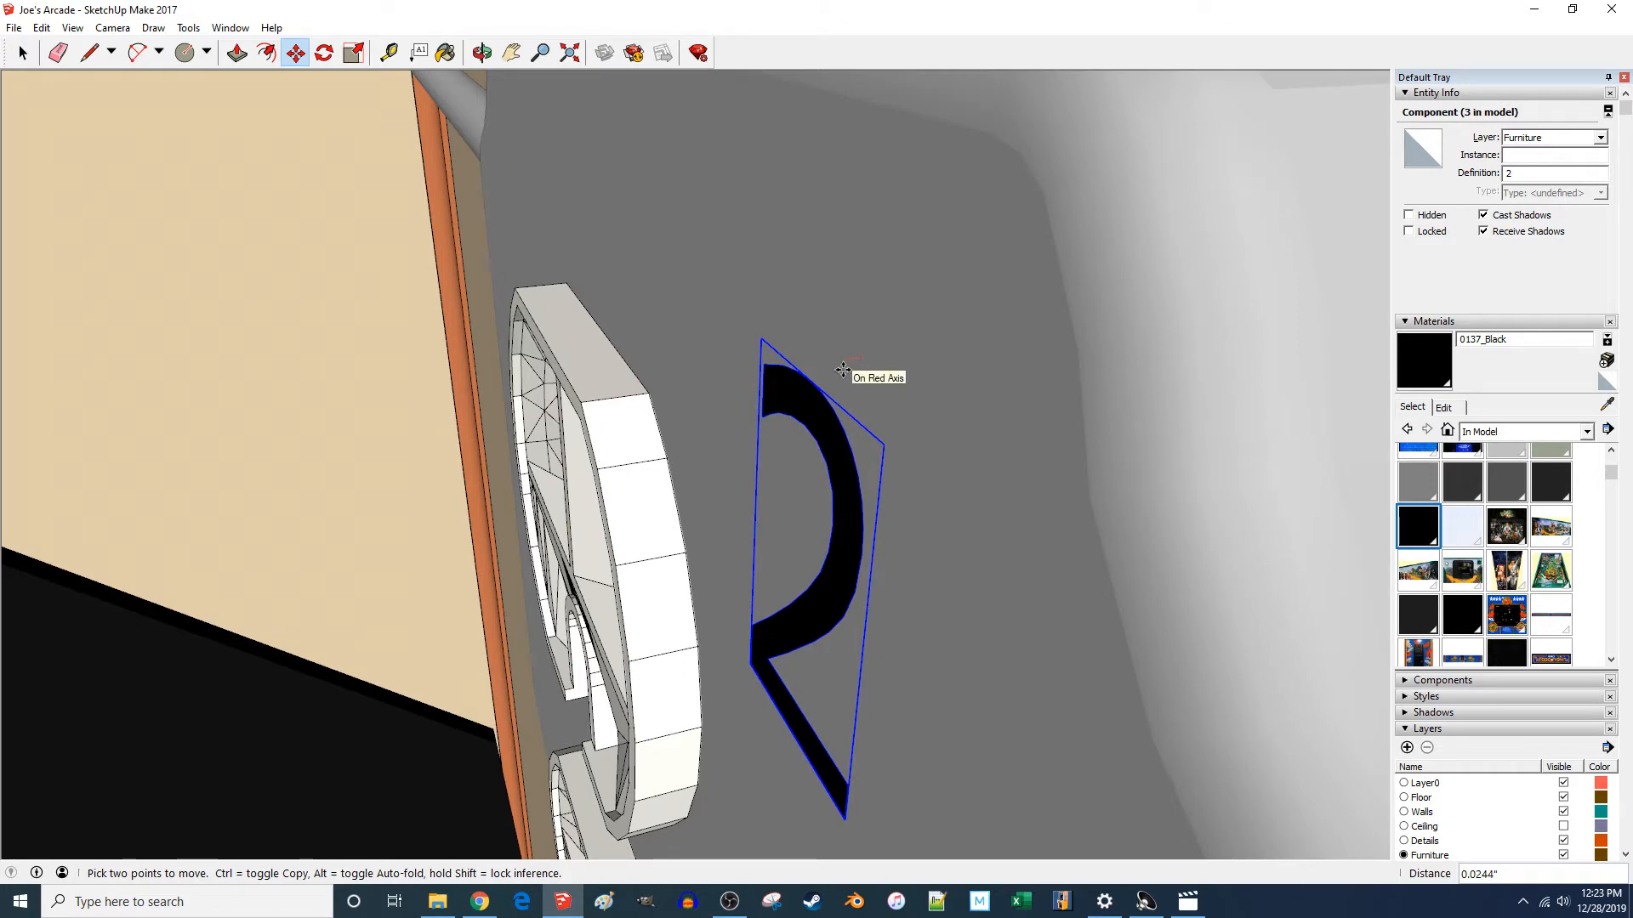
pyautogui.write('.01')
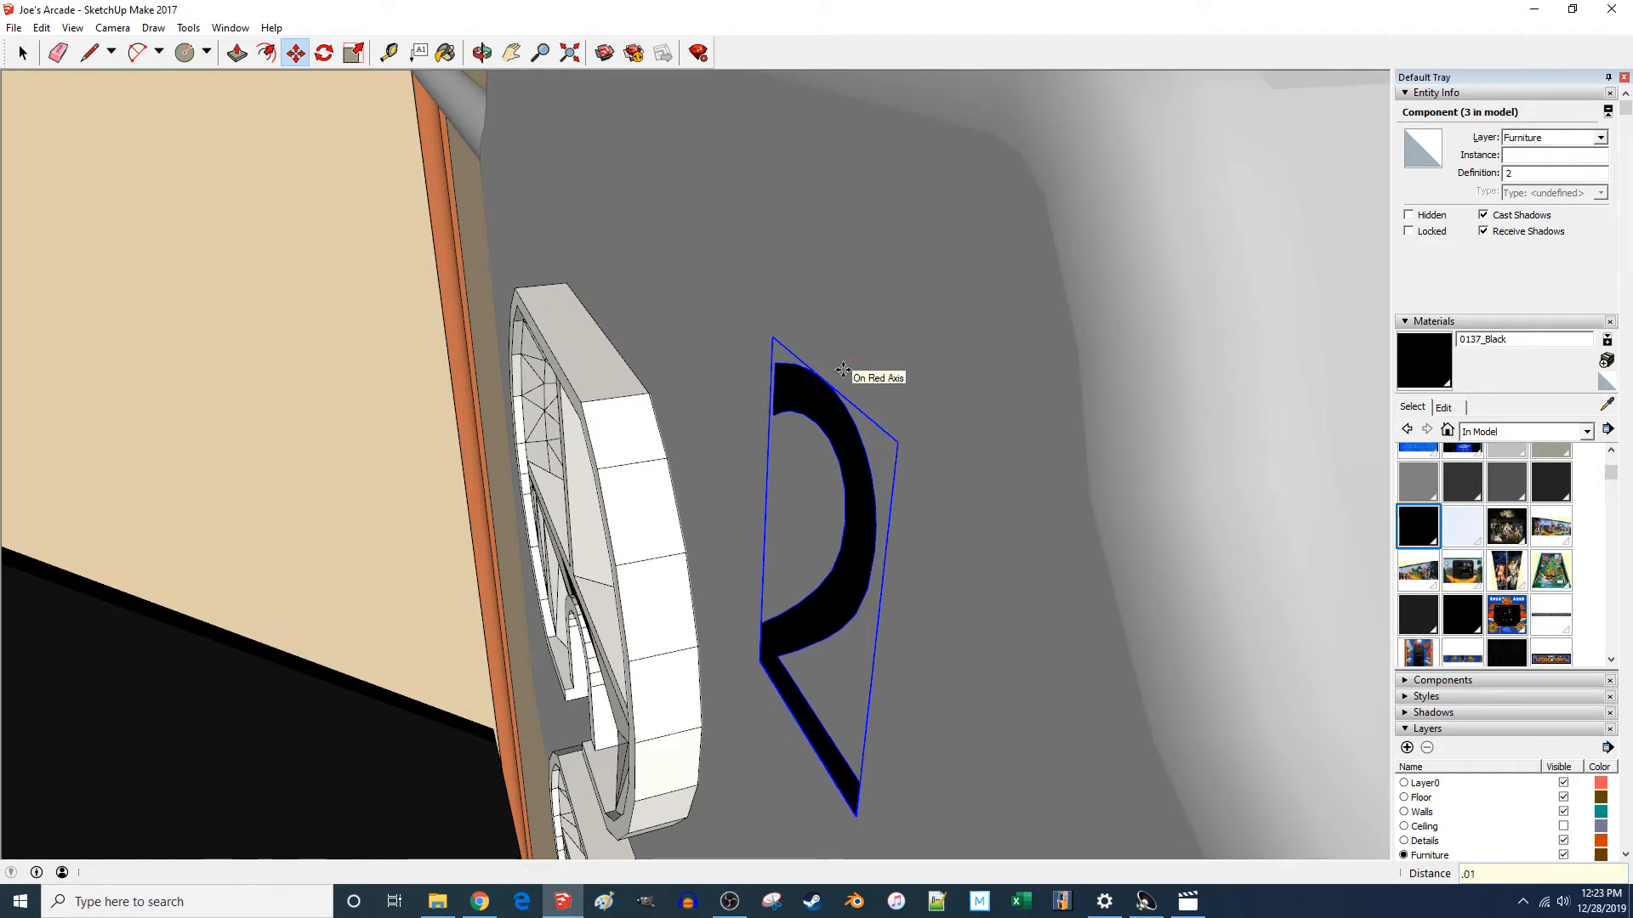
pyautogui.press('Return')
pyautogui.scroll(-2, 923, 378)
pyautogui.press('space')
# - Copy the 2 about 52.4 inches along the wall to the same corner of the next two-socket cover and clear the selection
pyautogui.moveTo(806, 353); pyautogui.dragTo(1161, 332, button='middle')
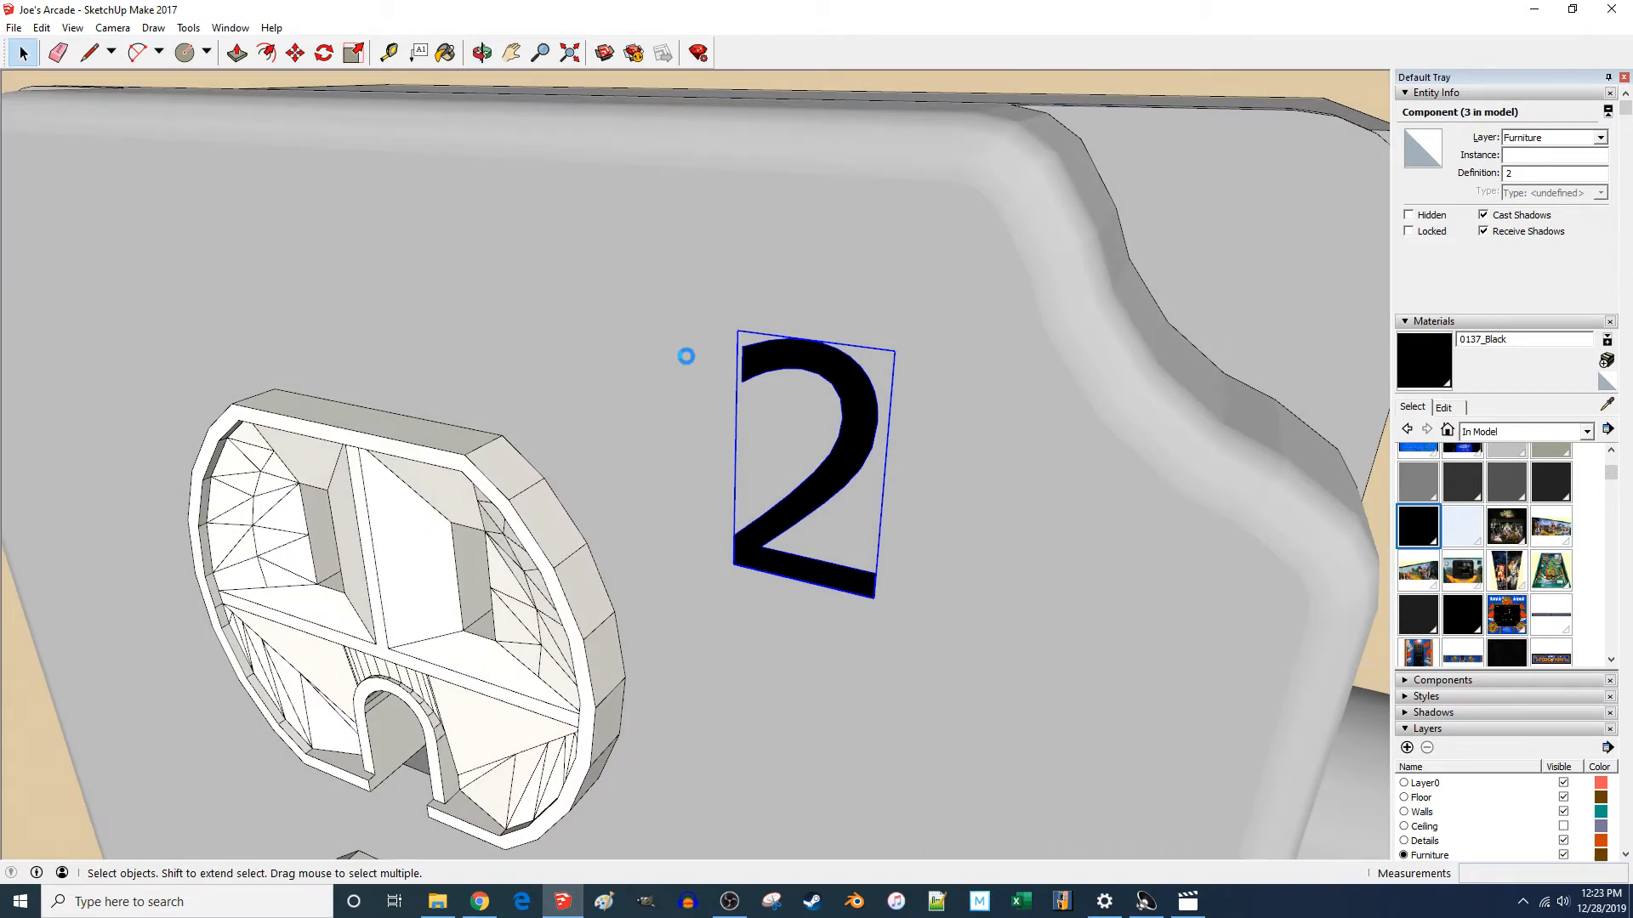
pyautogui.press('m')
pyautogui.scroll(-2, 638, 379)
pyautogui.press('ctrl')
pyautogui.click(578, 356)
pyautogui.scroll(-2, 483, 335)
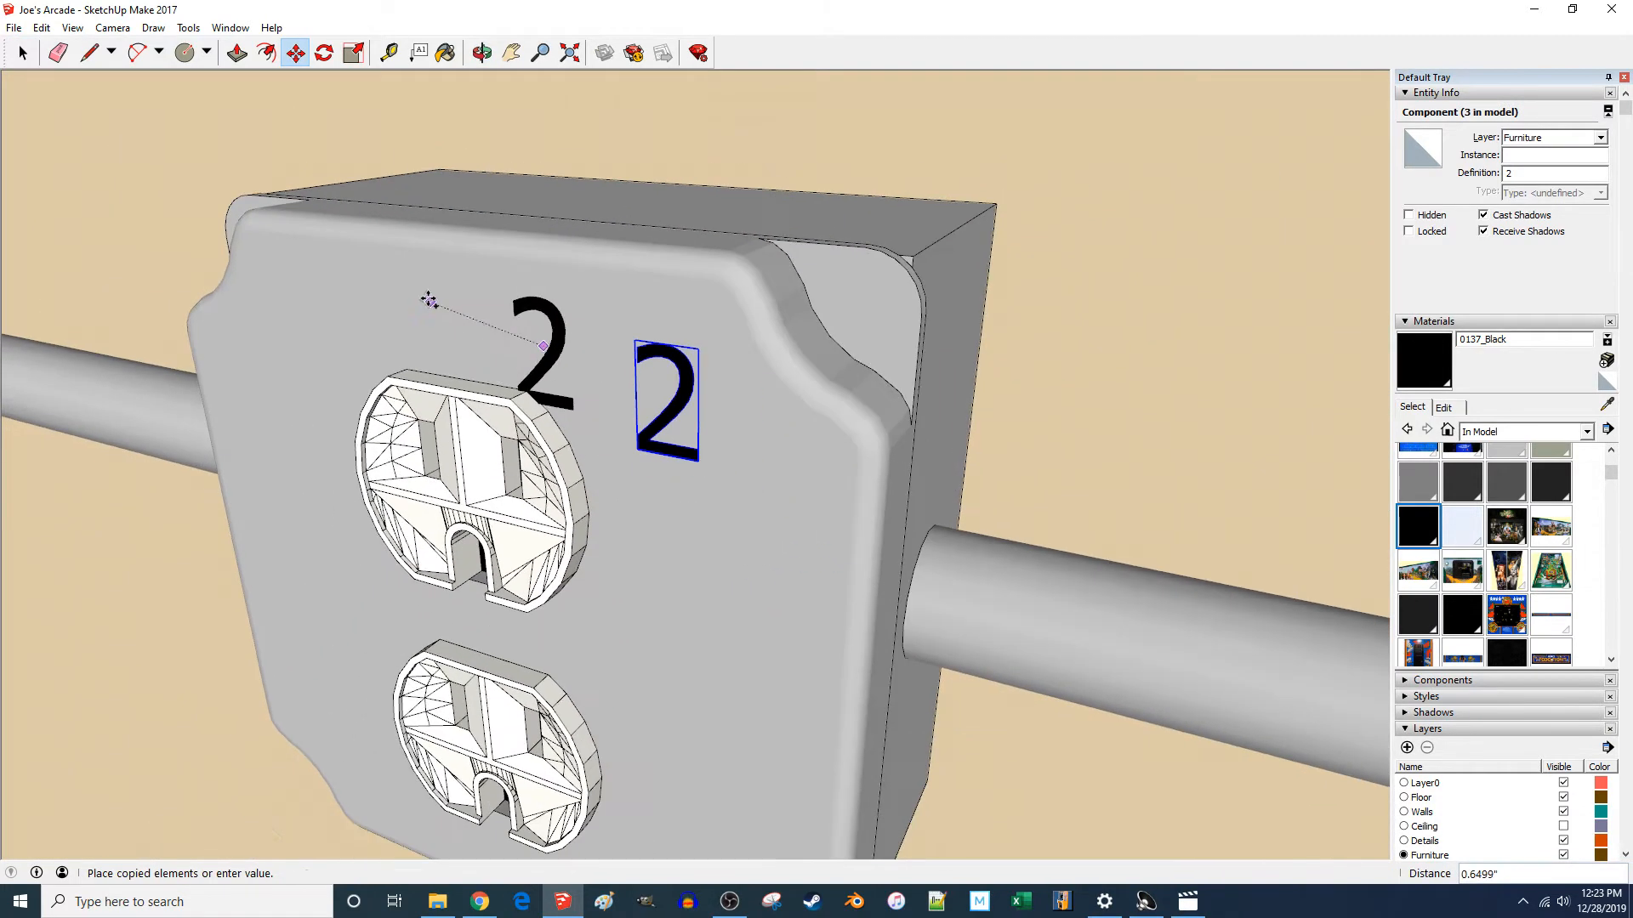
pyautogui.scroll(-8, 429, 302)
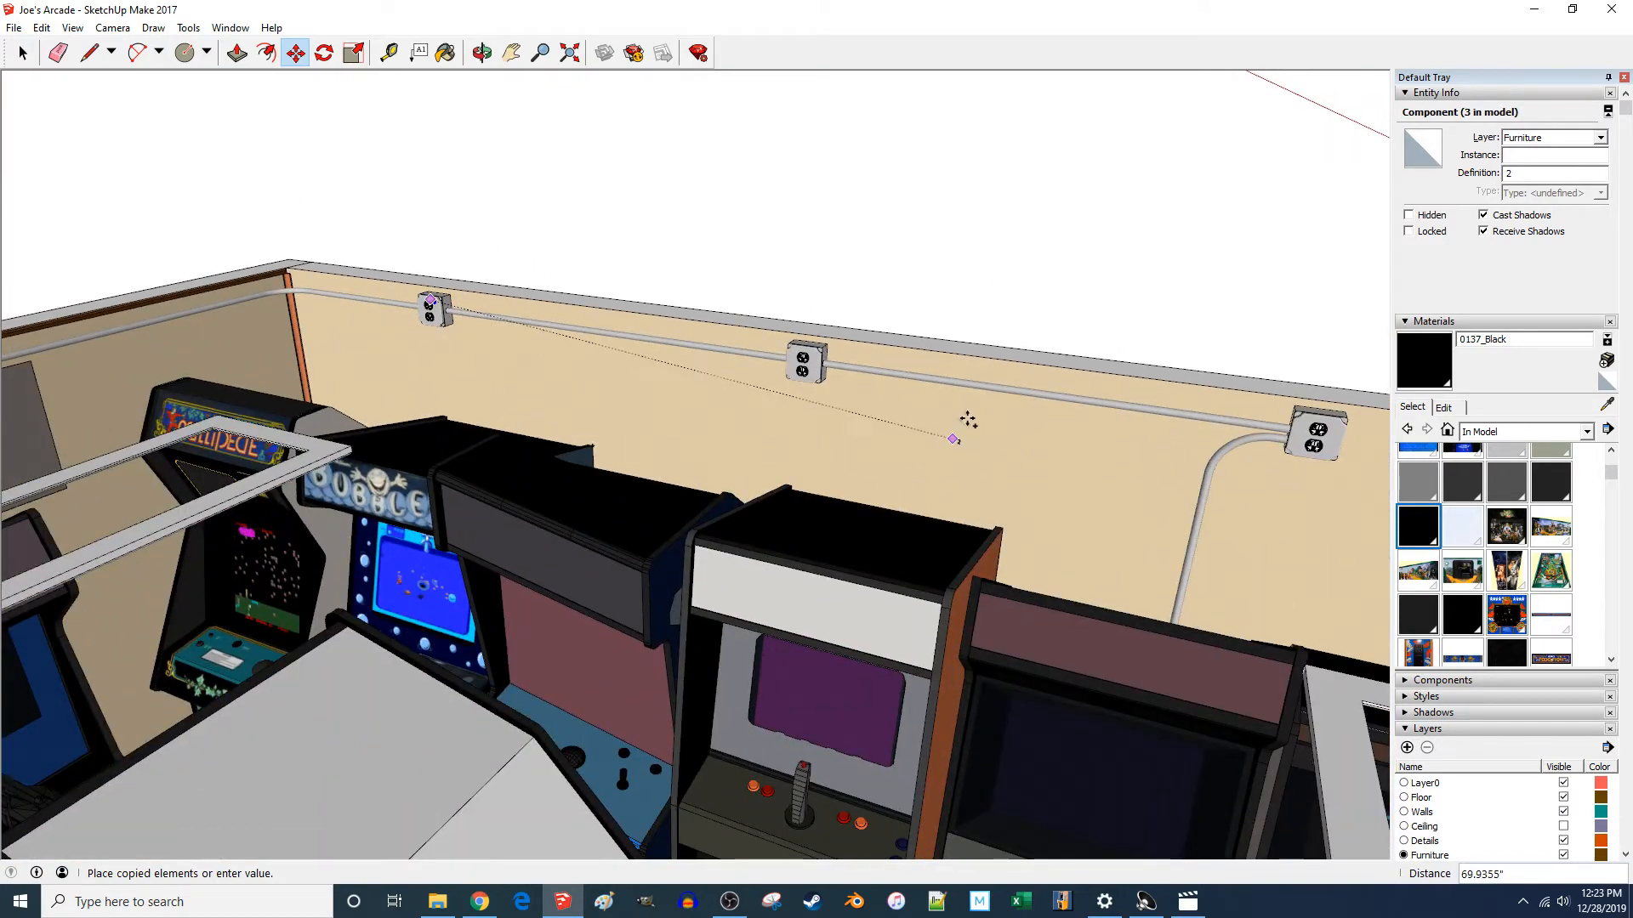
pyautogui.scroll(10, 624, 309)
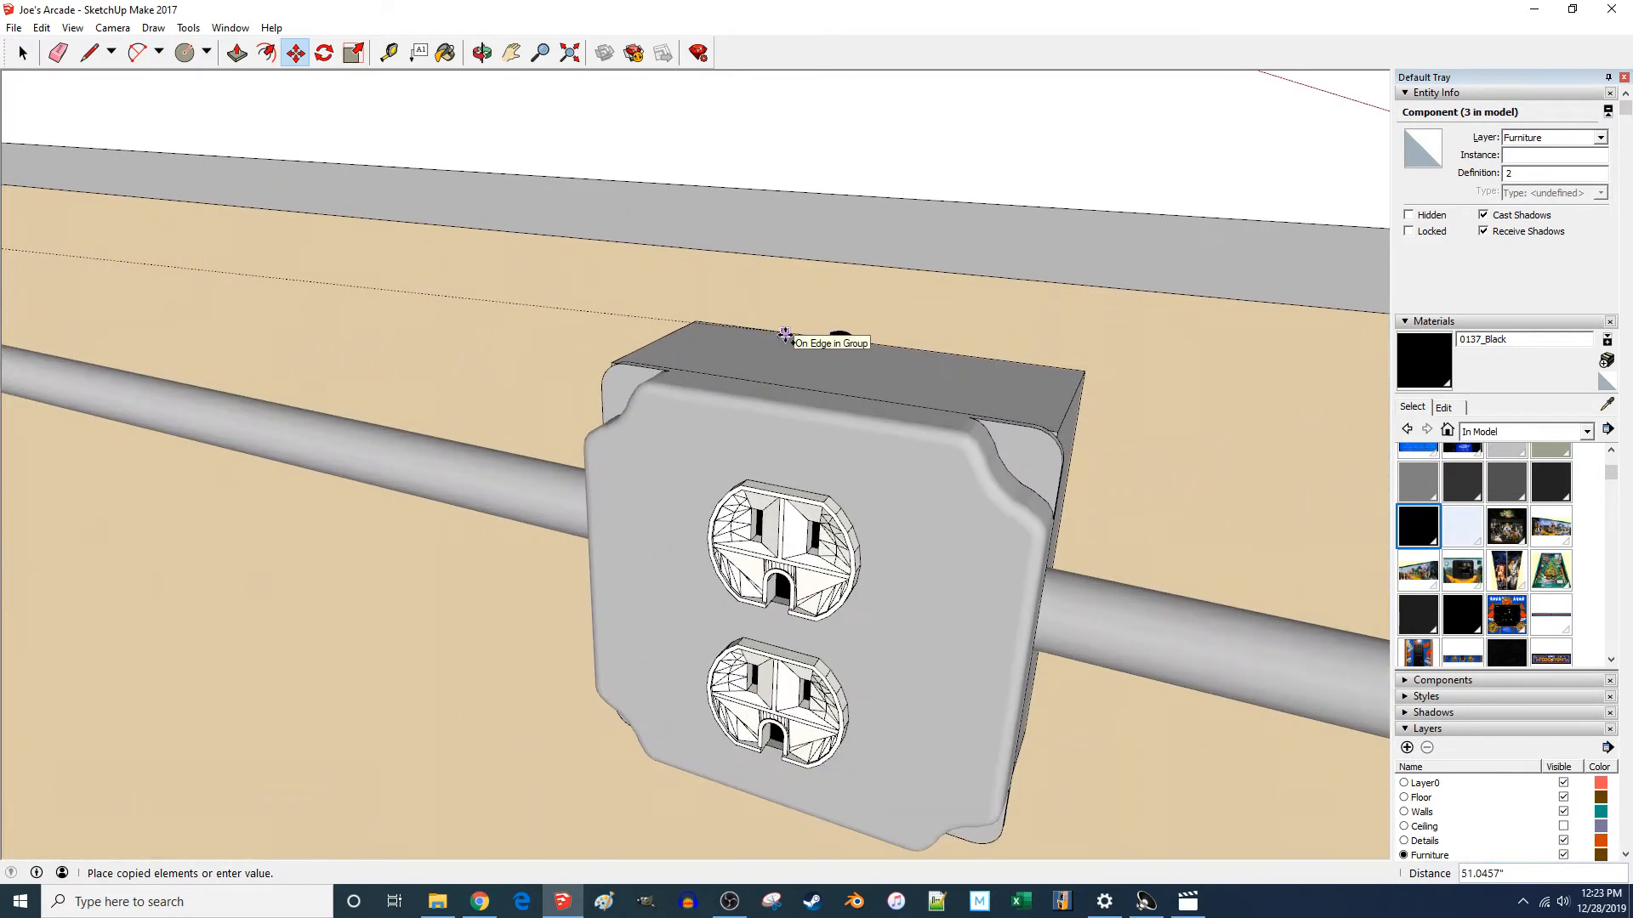
pyautogui.click(922, 315)
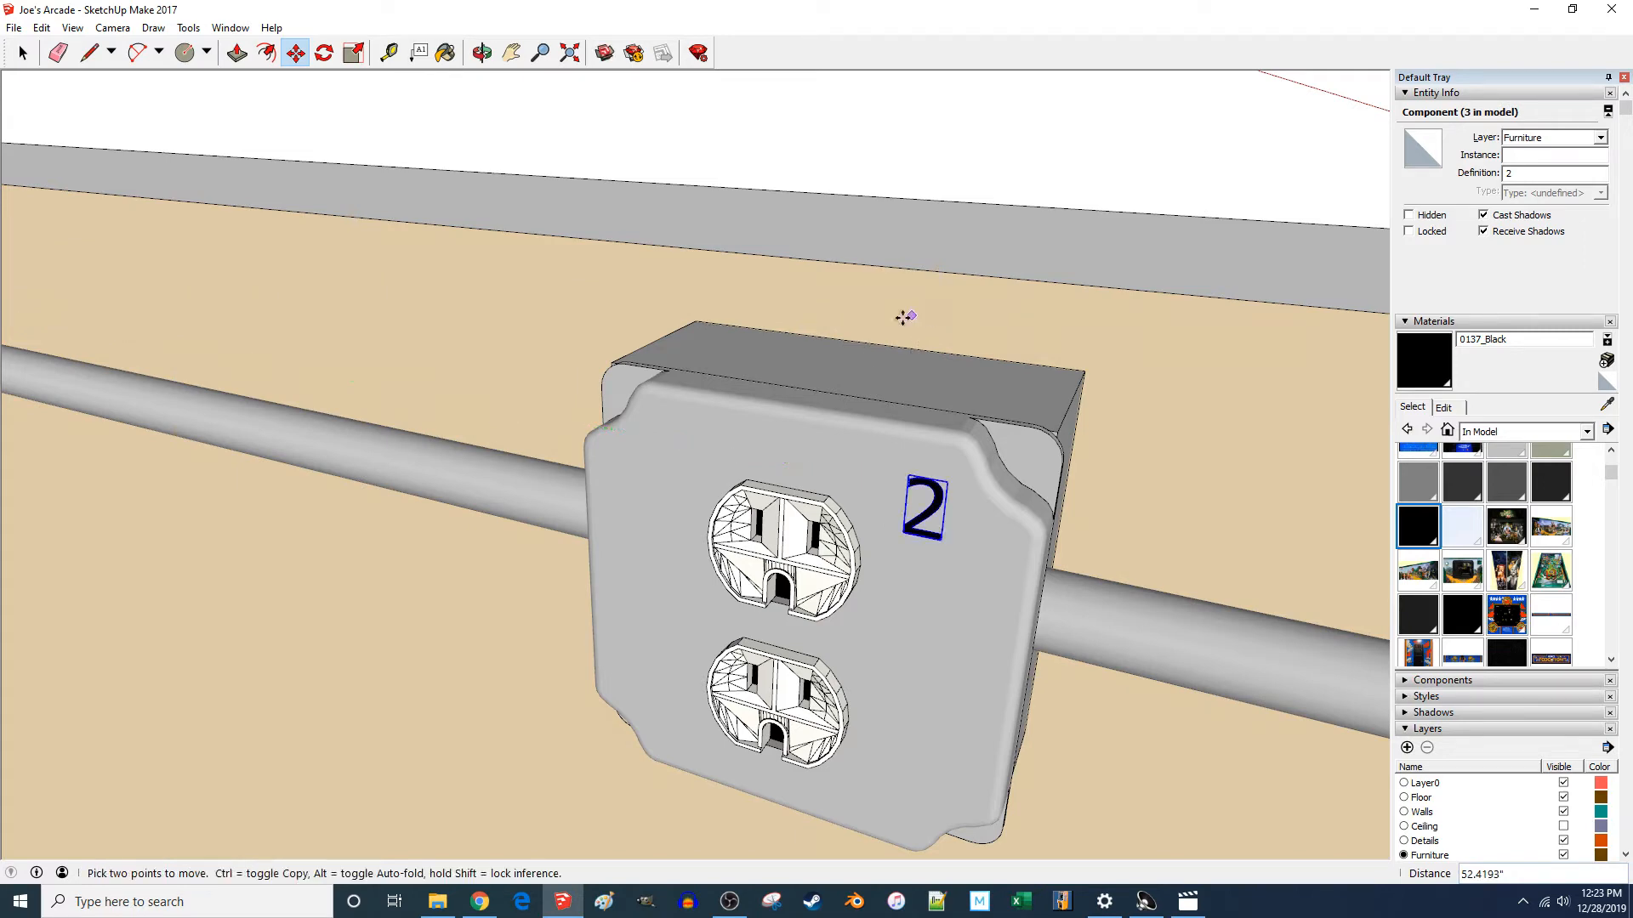
pyautogui.press('space')
pyautogui.click(502, 430)
# - Play the reference video past the following outlet boxes, pausing at 0:33 and 0:42 to read their numbers, and return to SketchUp
pyautogui.scroll(-6, 502, 430)
pyautogui.moveTo(391, 498); pyautogui.dragTo(792, 457, button='middle')
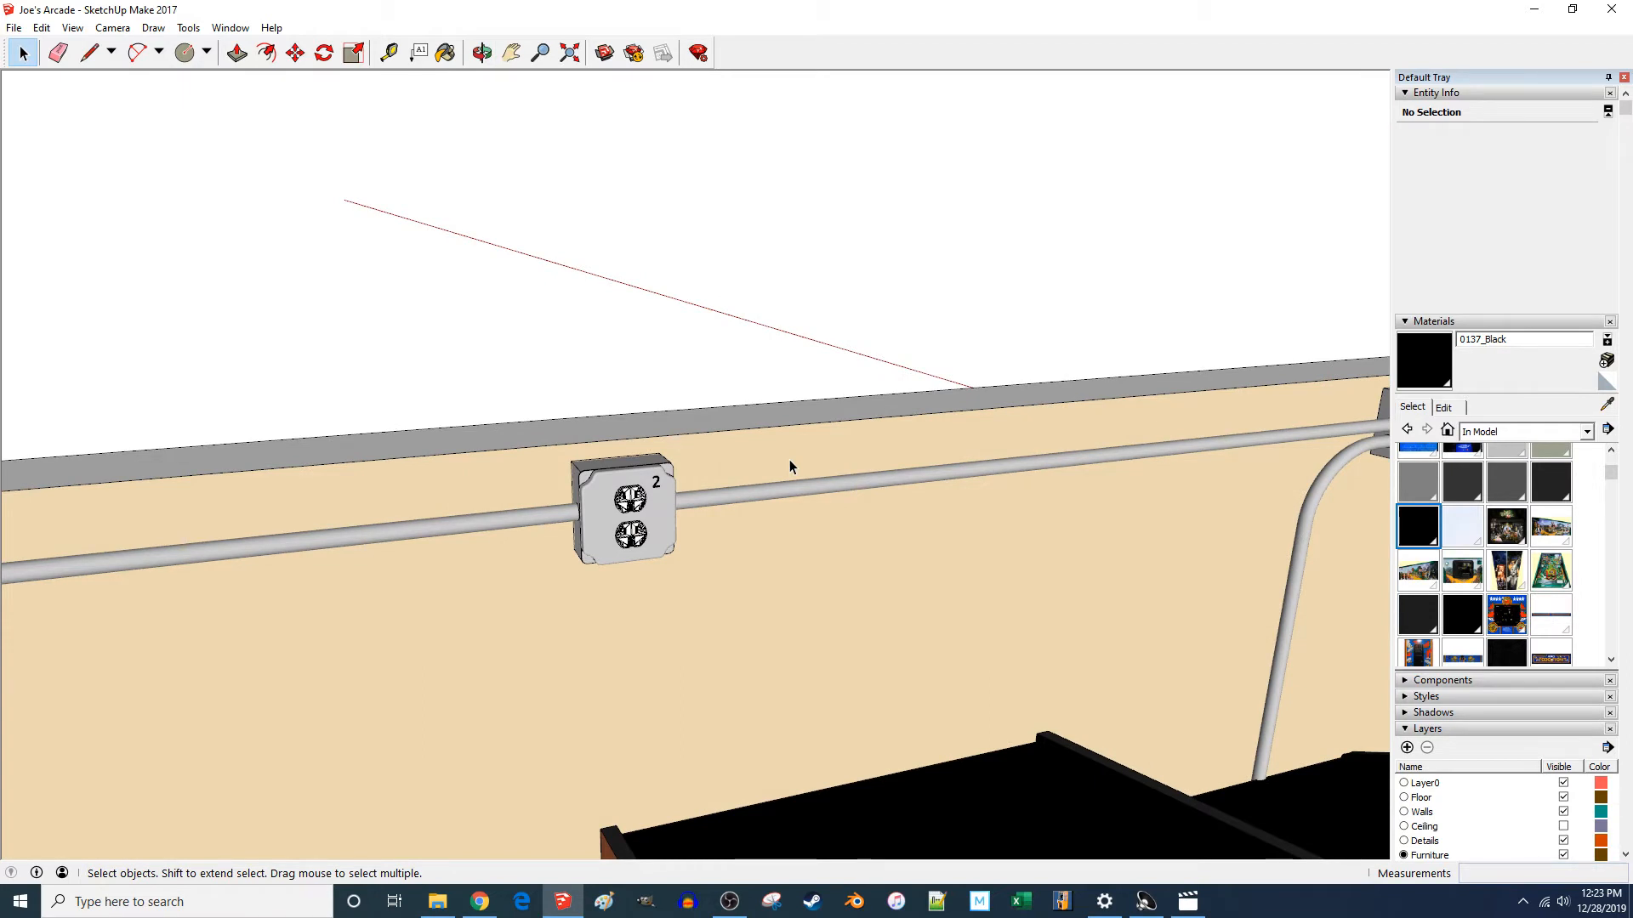
pyautogui.scroll(-3, 379, 472)
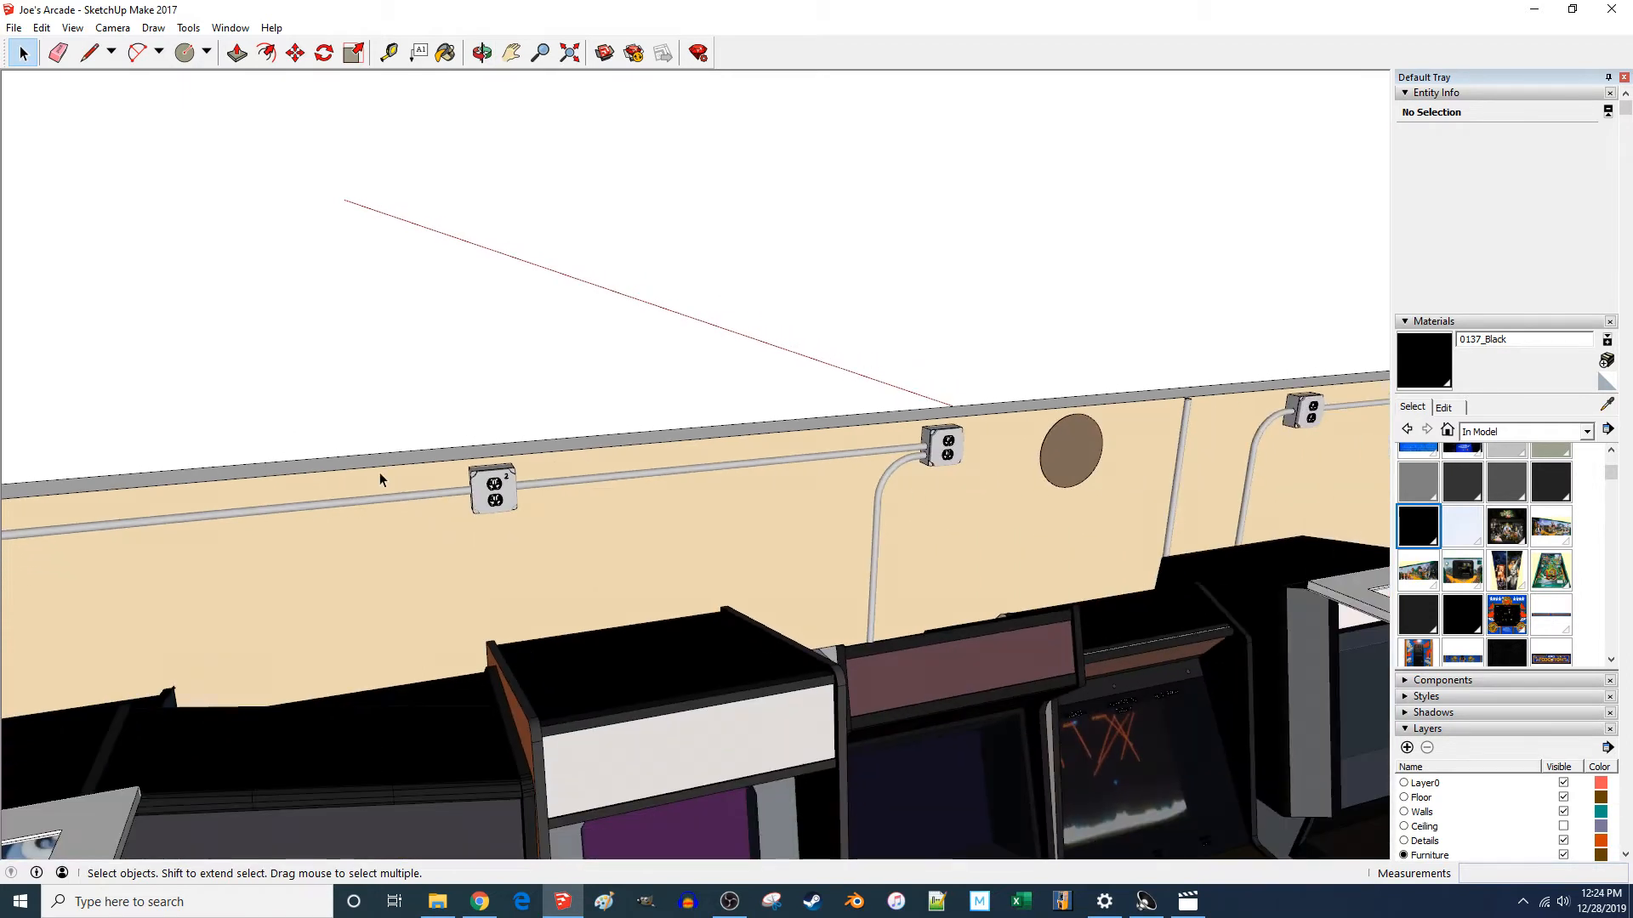
pyautogui.scroll(-3, 945, 466)
pyautogui.scroll(7, 803, 459)
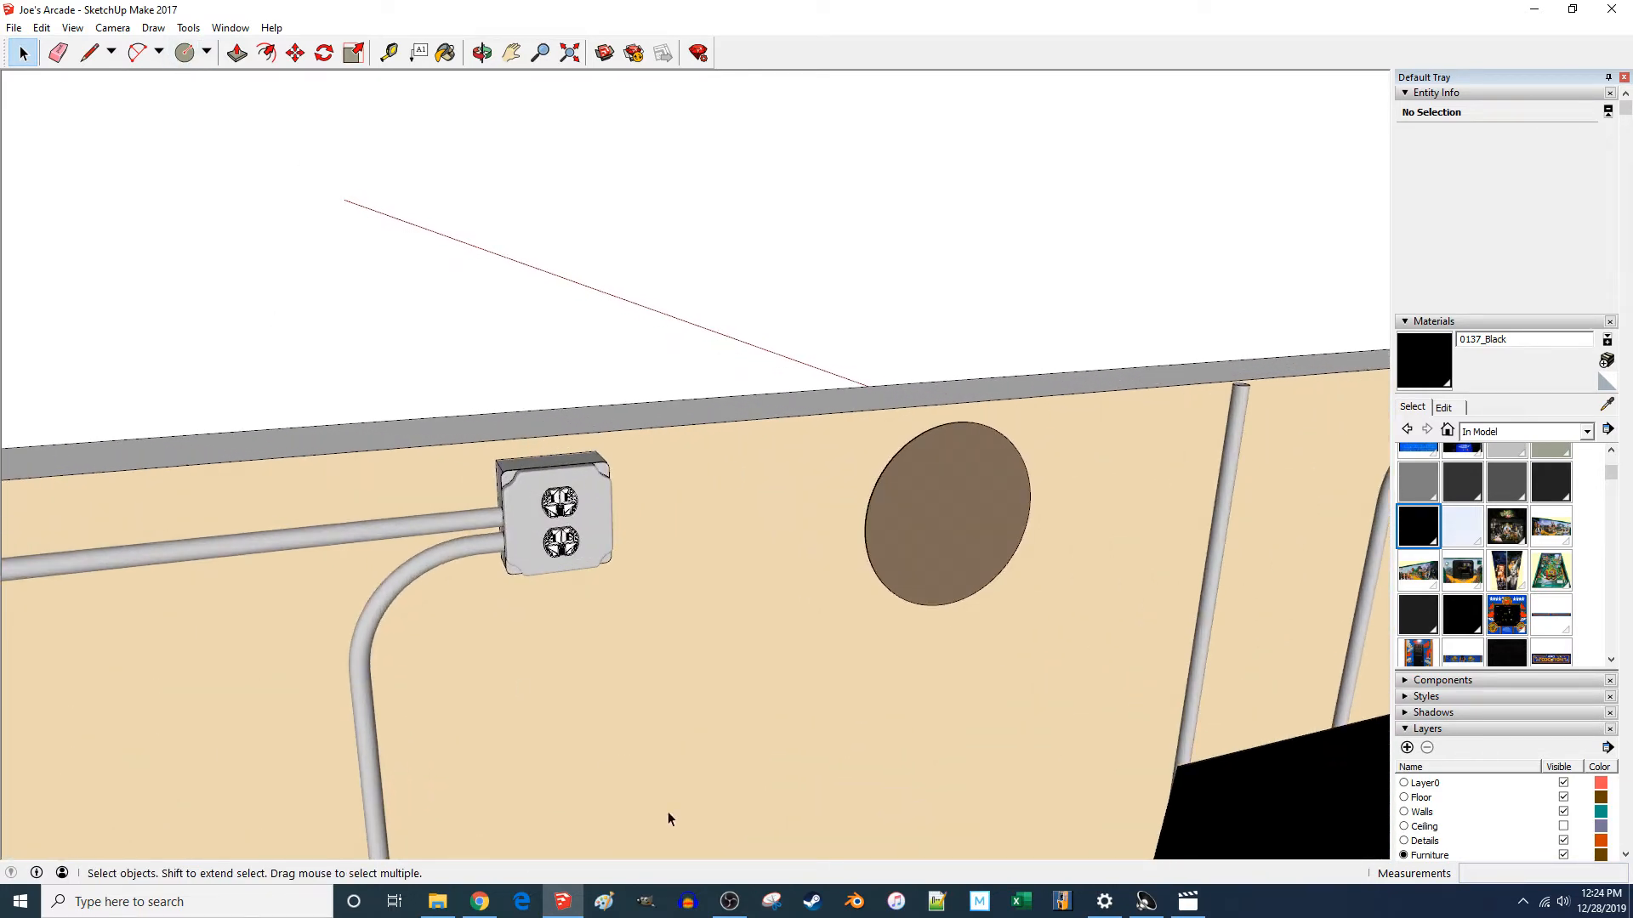
pyautogui.click(1188, 901)
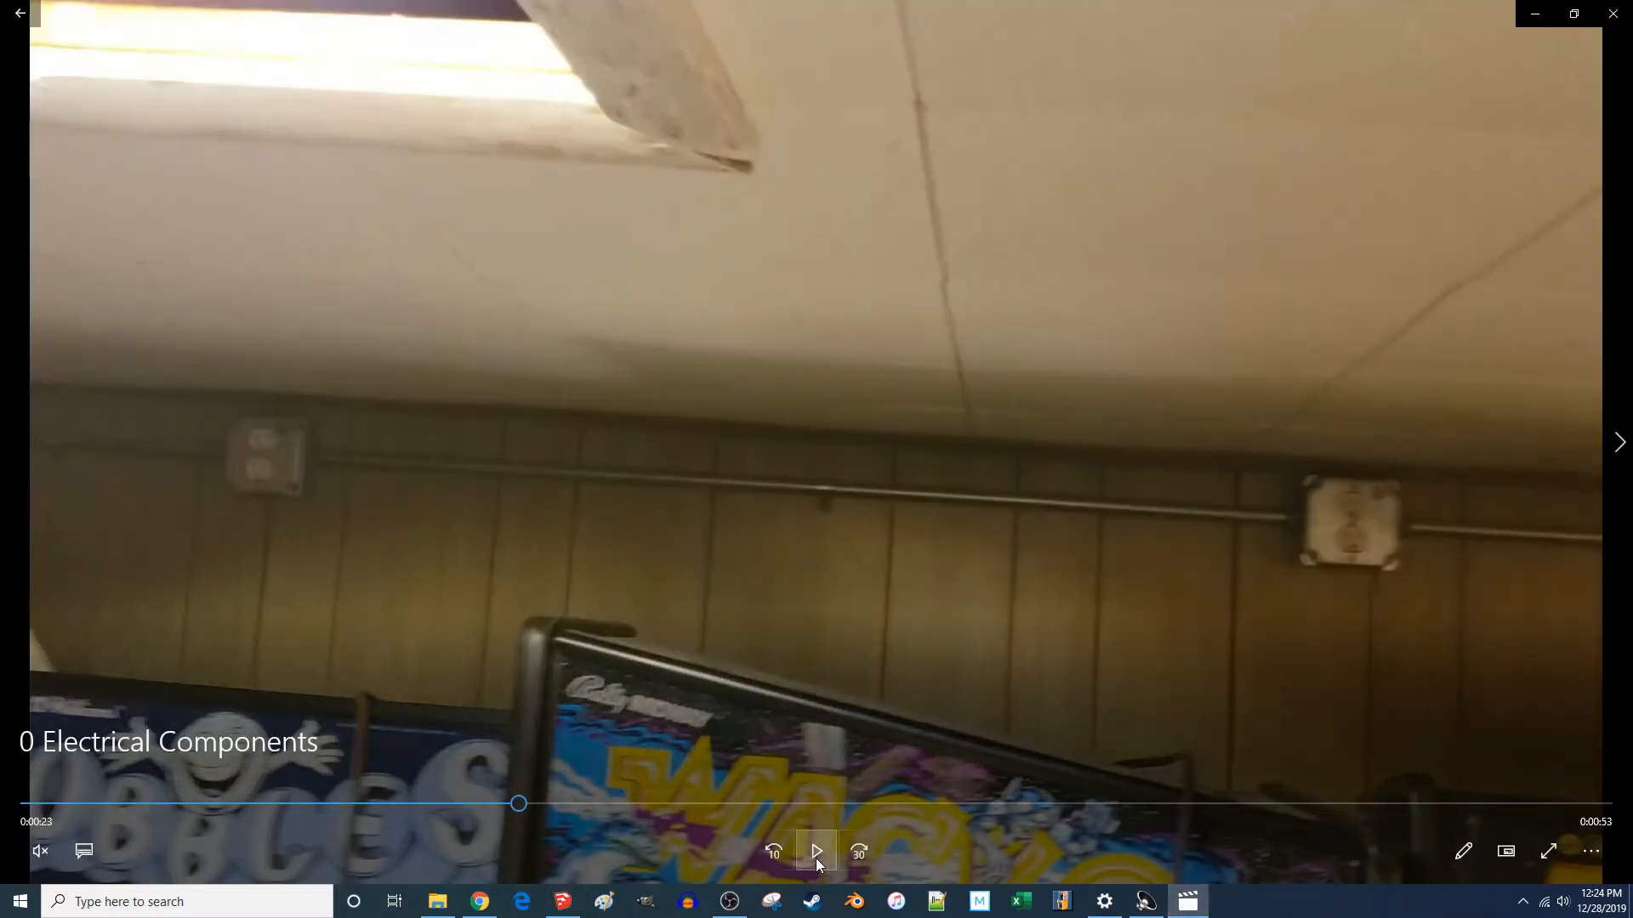
pyautogui.click(817, 852)
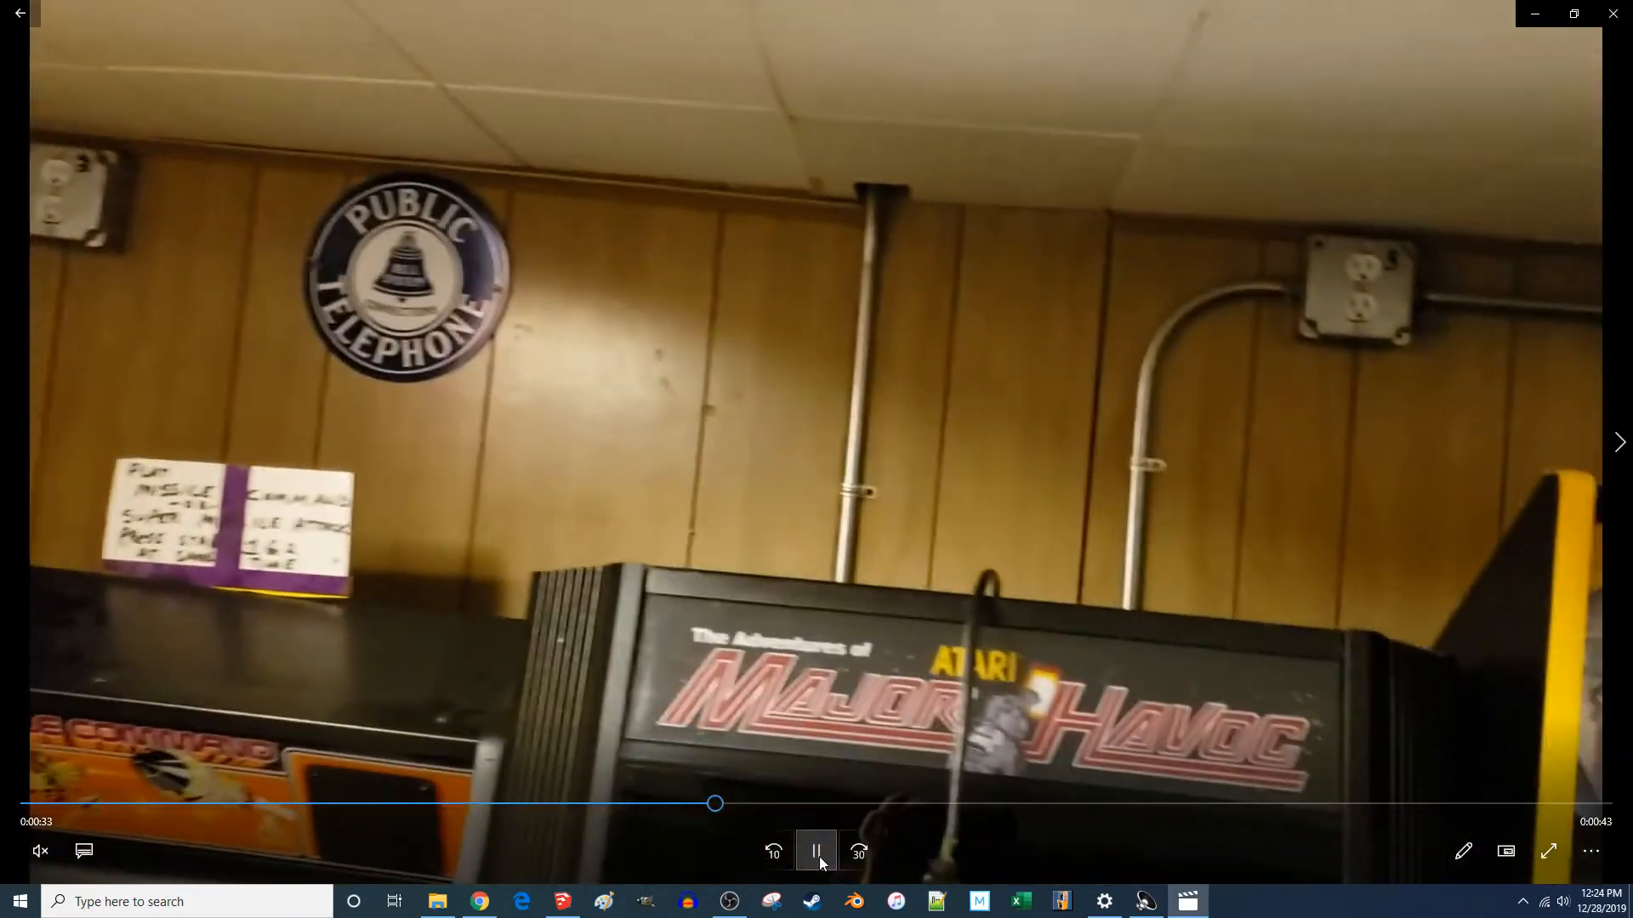
pyautogui.click(817, 852)
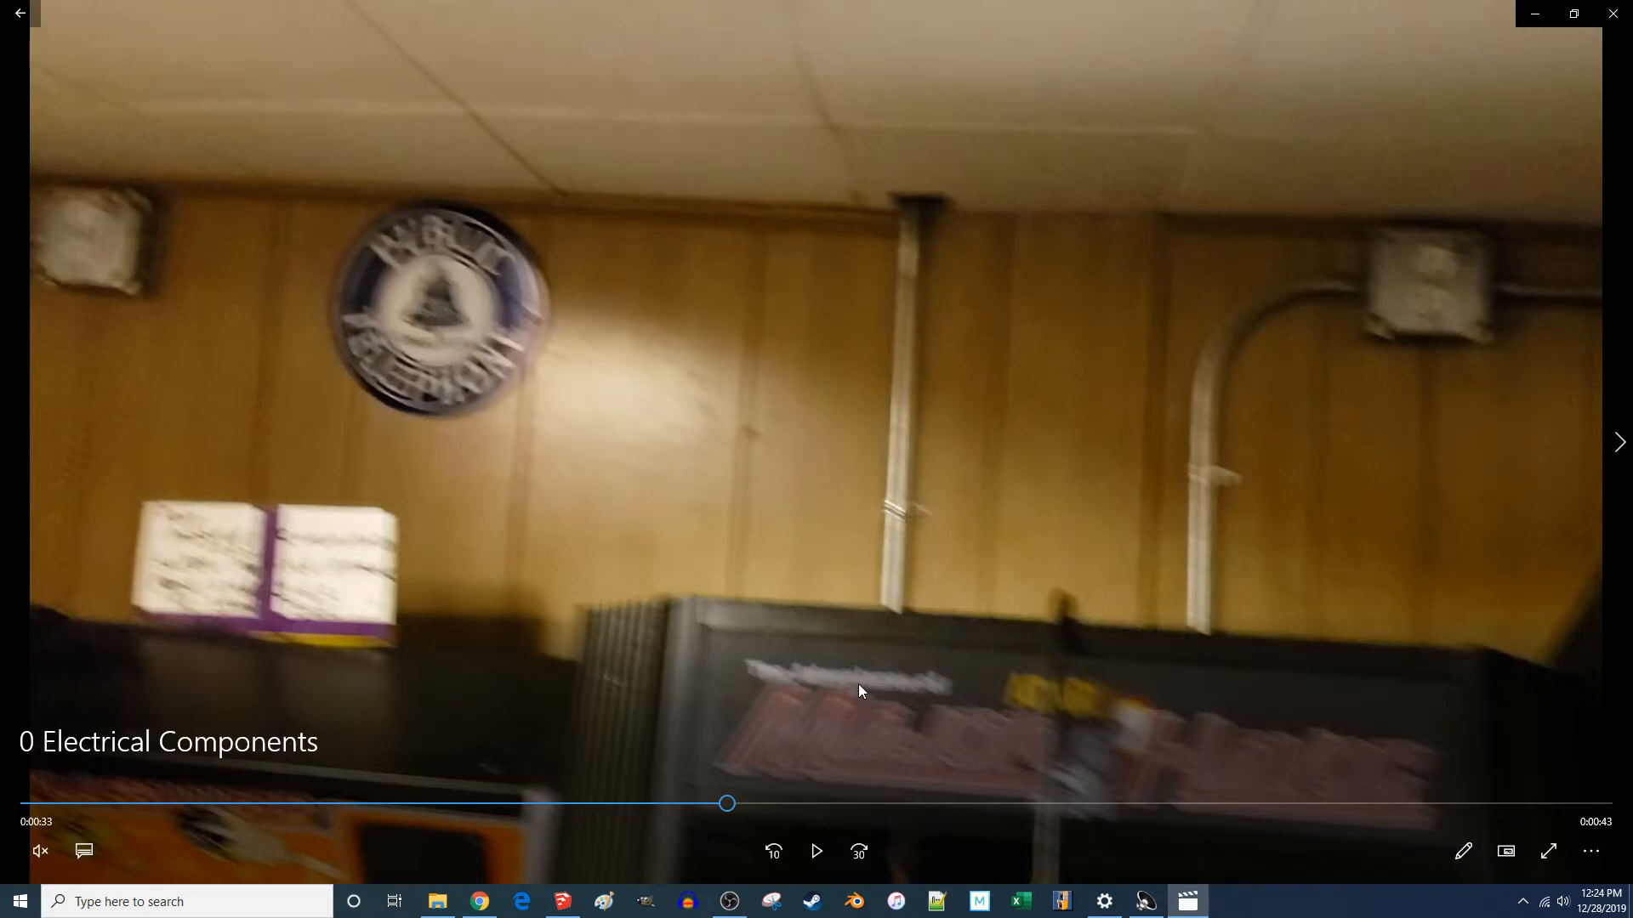
pyautogui.click(813, 849)
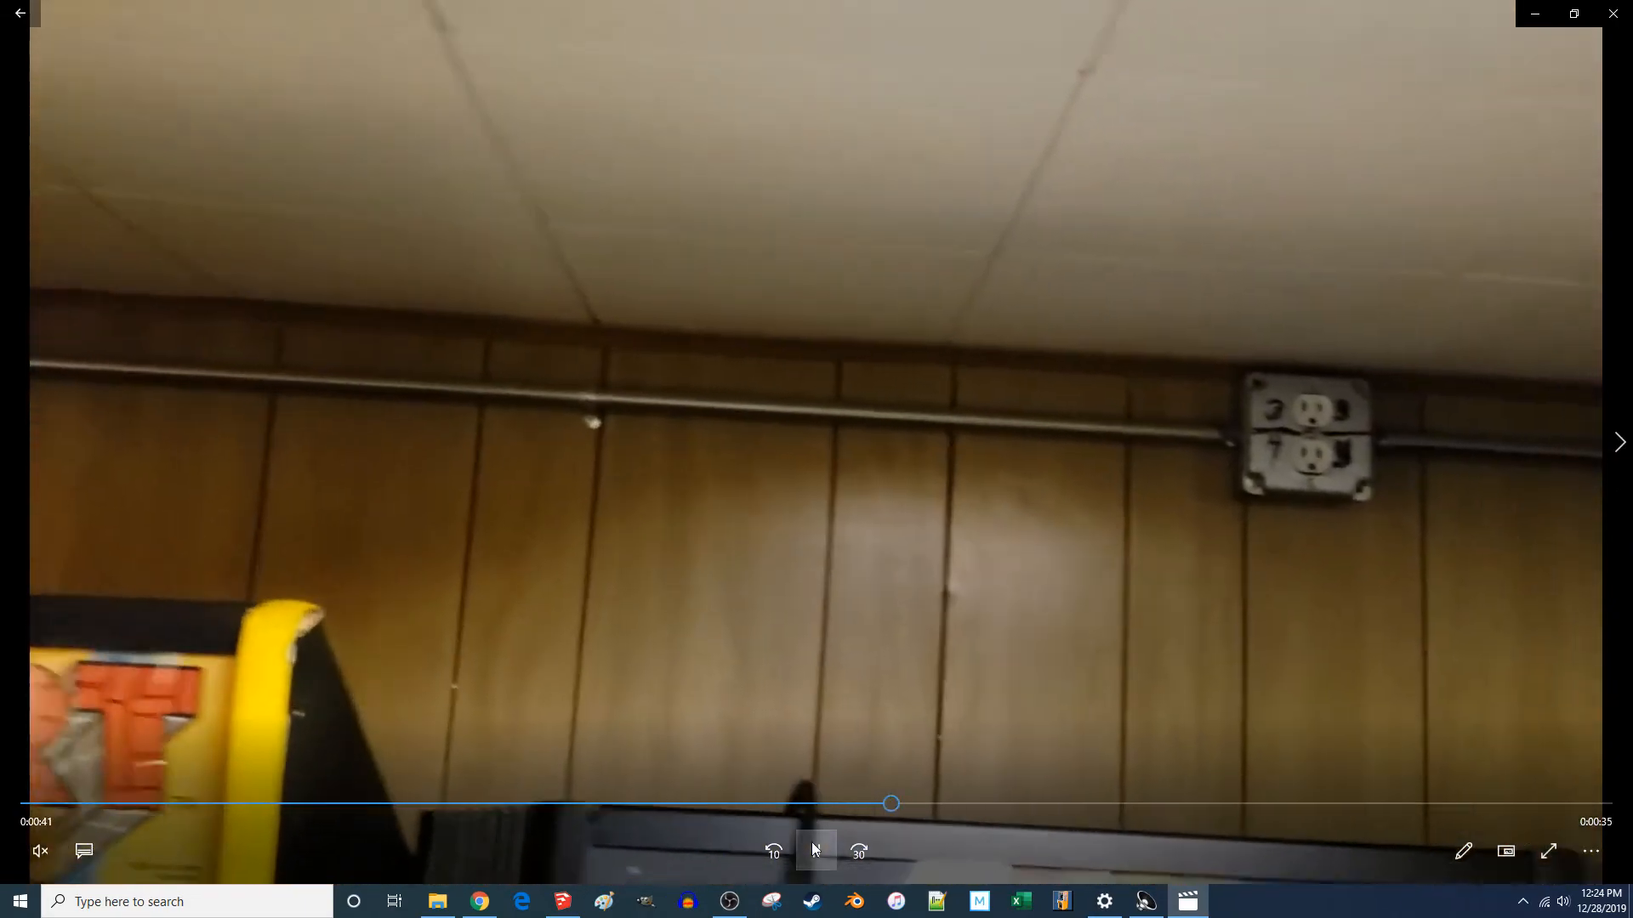
pyautogui.click(814, 849)
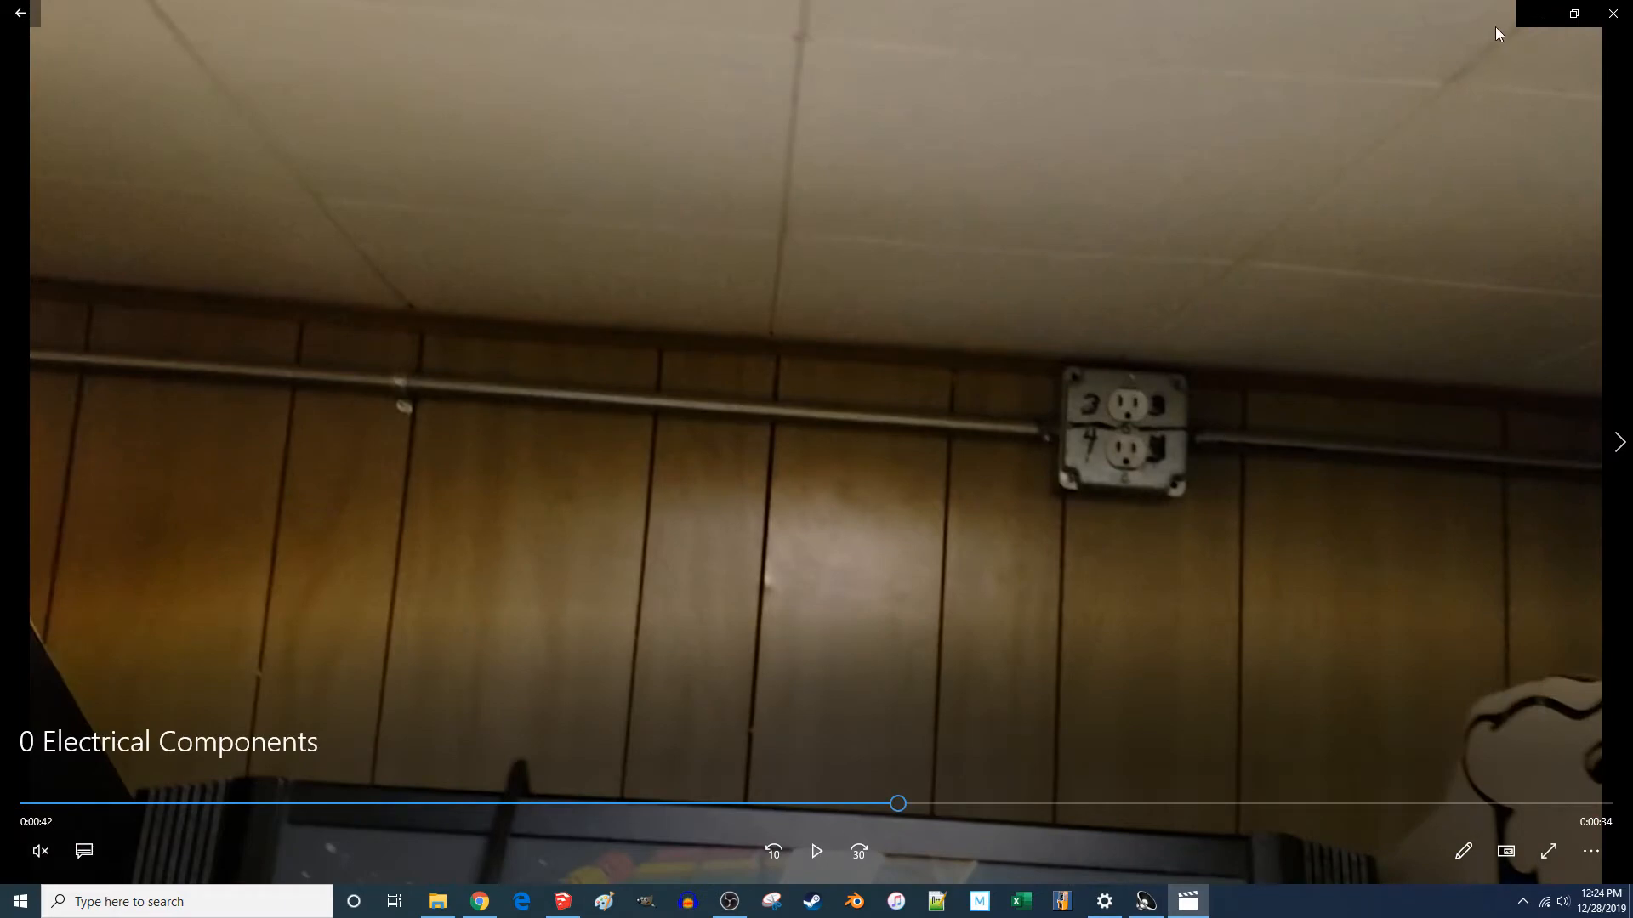
pyautogui.click(1533, 17)
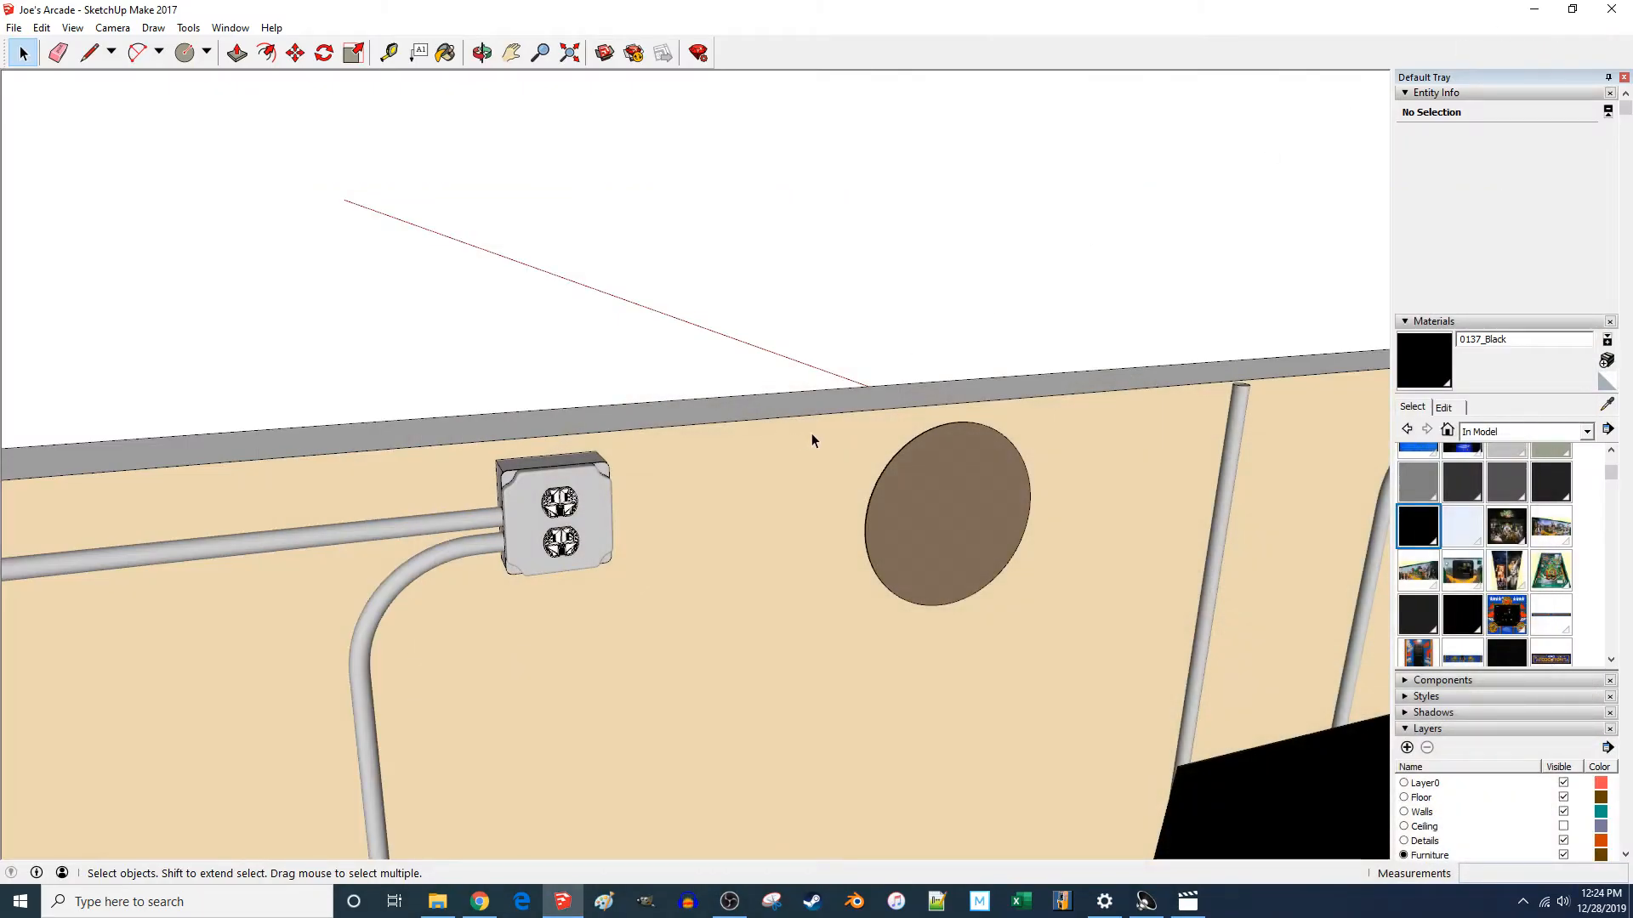
# - Hide the Details layer to isolate the number labels on the walls
pyautogui.scroll(-4, 812, 440)
pyautogui.scroll(4, 369, 472)
pyautogui.scroll(-3, 525, 487)
pyautogui.scroll(5, 910, 436)
pyautogui.moveTo(855, 466); pyautogui.dragTo(788, 446, button='middle')
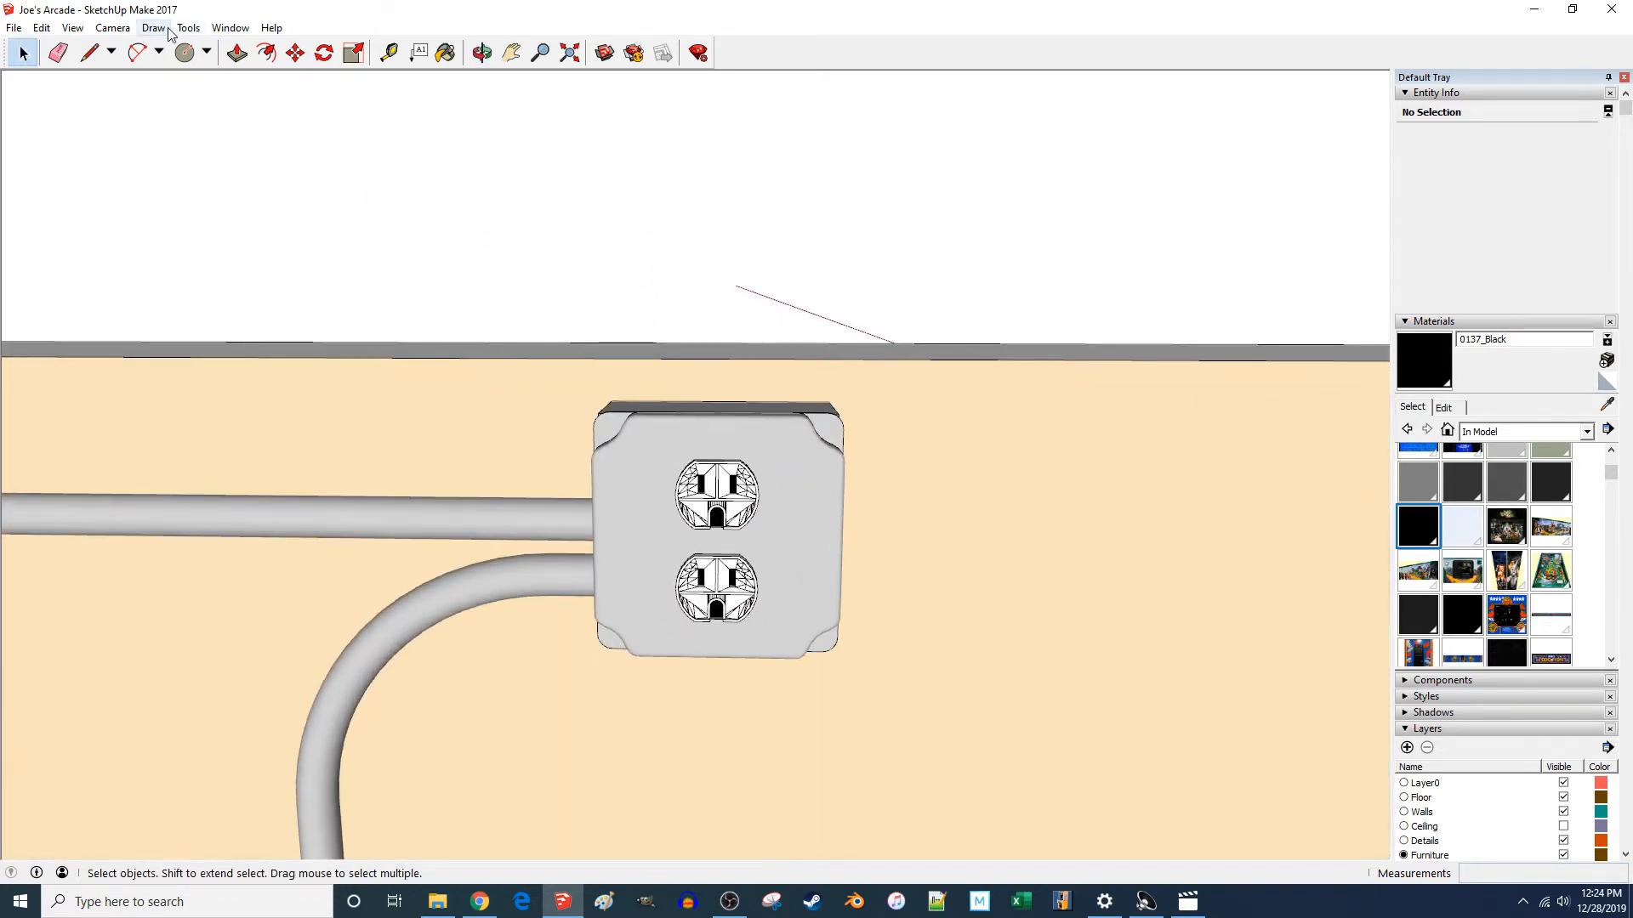
pyautogui.scroll(-1, 1162, 645)
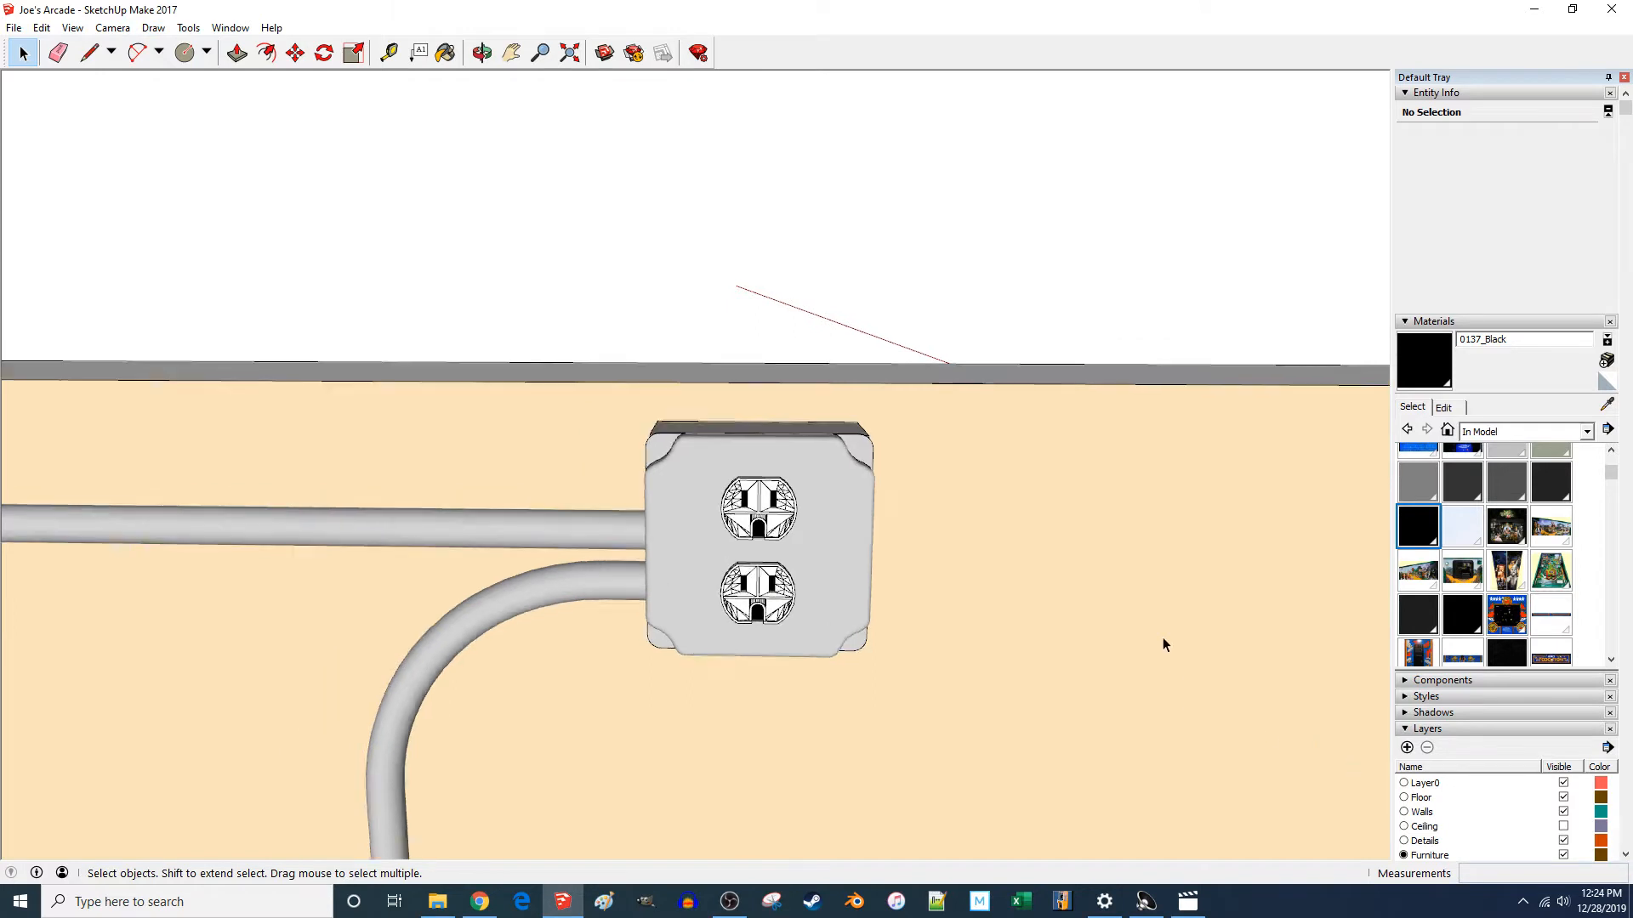
pyautogui.scroll(-4, 1064, 547)
pyautogui.scroll(5, 311, 565)
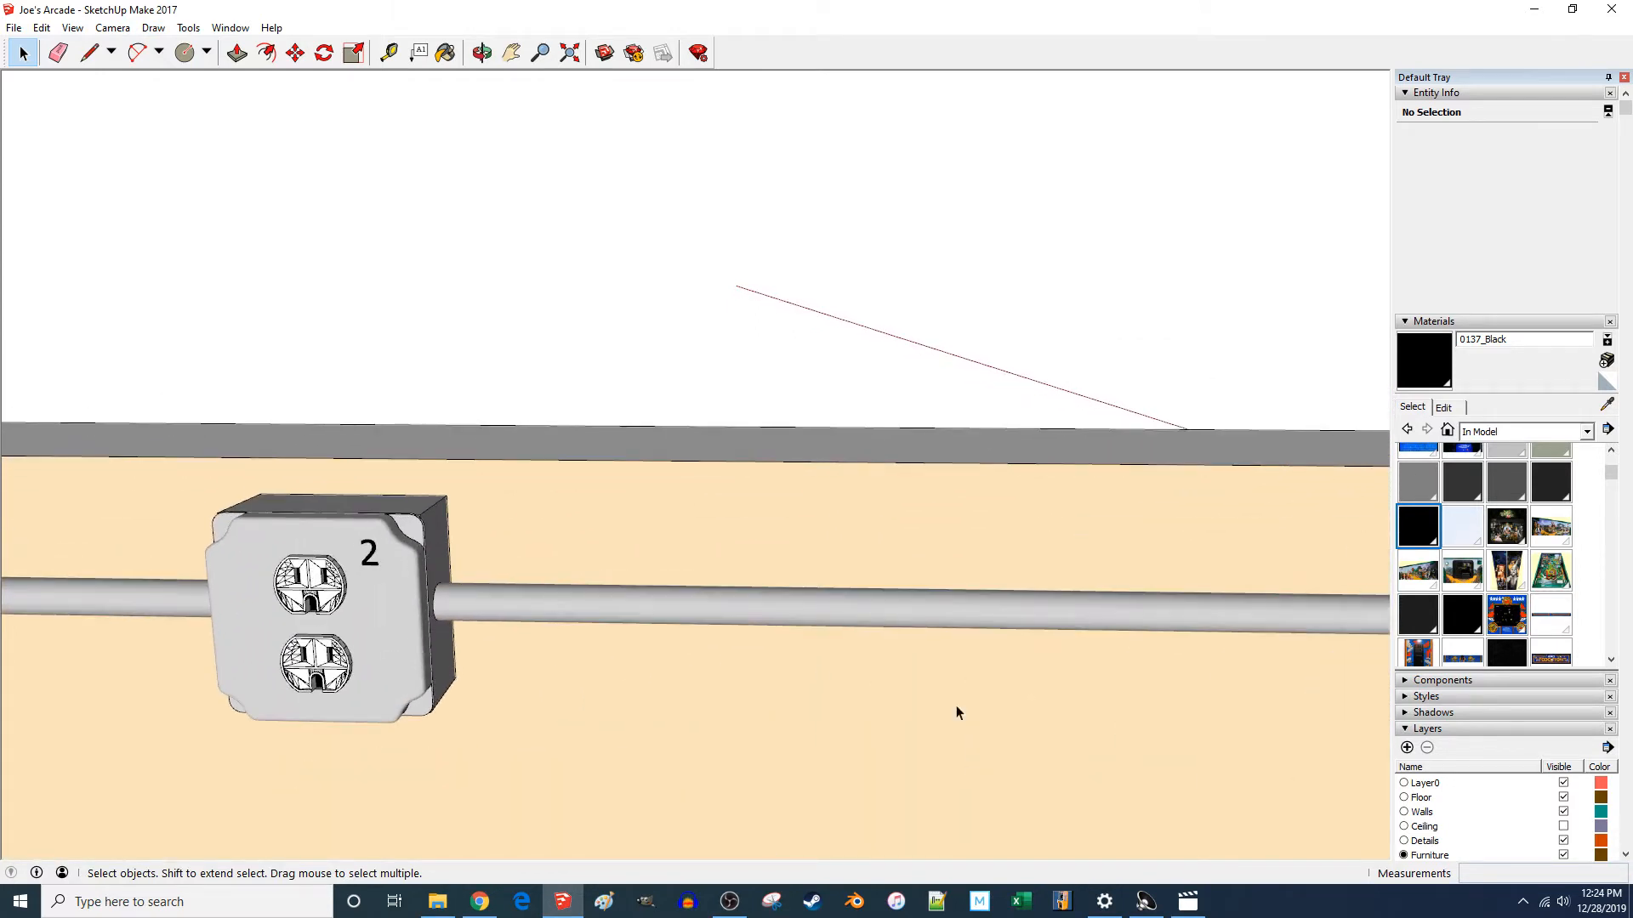
pyautogui.click(1564, 842)
pyautogui.click(1563, 842)
pyautogui.click(1564, 842)
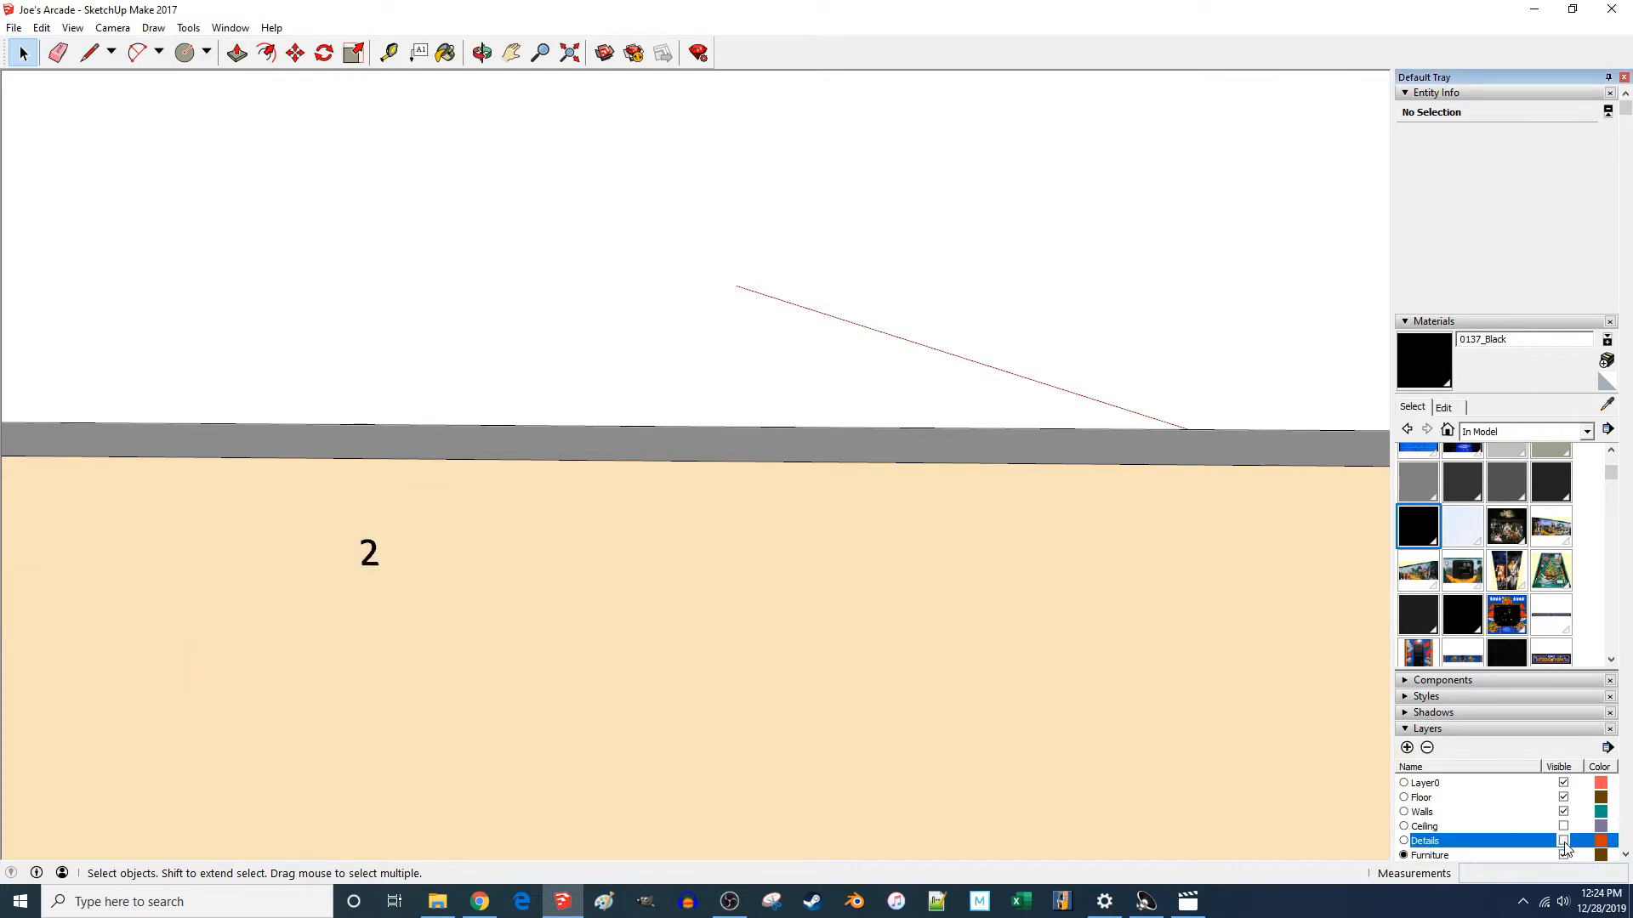
# - Select all the black number labels around the room, assign them to the Details layer, and clear the selection
pyautogui.moveTo(250, 286); pyautogui.dragTo(468, 574)
pyautogui.scroll(-4, 767, 537)
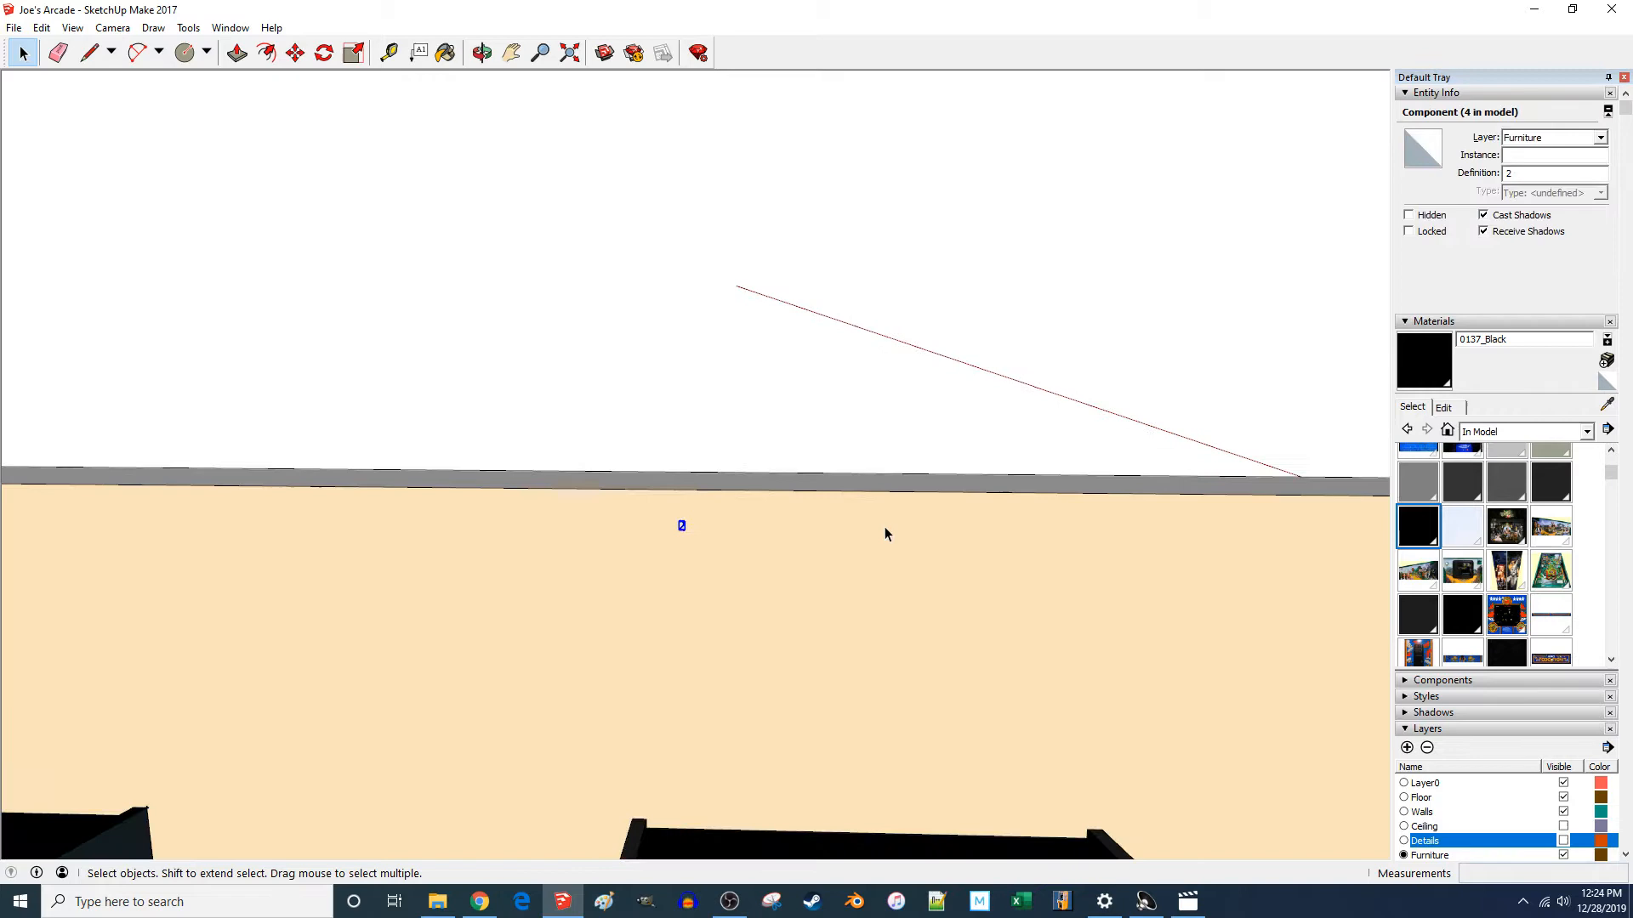
pyautogui.keyDown('ctrl'); pyautogui.moveTo(371, 568); pyautogui.dragTo(371, 568); pyautogui.keyUp('ctrl')
pyautogui.moveTo(714, 568); pyautogui.dragTo(108, 527, button='middle')
pyautogui.scroll(4, 94, 478)
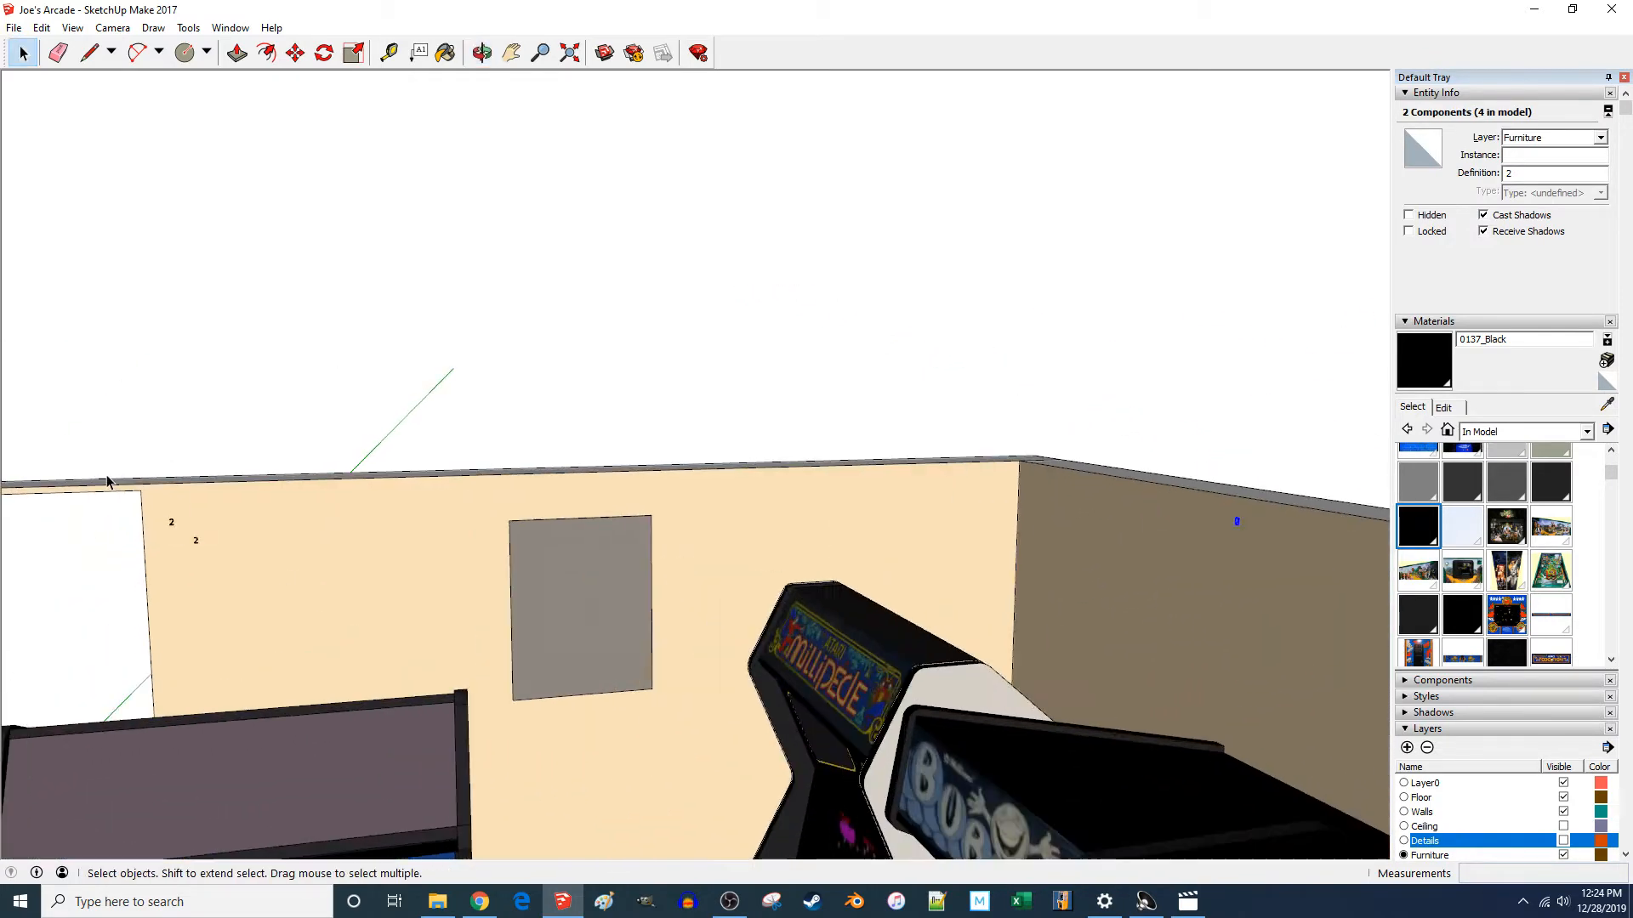
pyautogui.keyDown('ctrl'); pyautogui.click(196, 544); pyautogui.keyUp('ctrl')
pyautogui.scroll(-5, 687, 489)
pyautogui.moveTo(687, 489); pyautogui.dragTo(408, 481, button='middle')
pyautogui.scroll(2, 408, 482)
pyautogui.scroll(4, 391, 524)
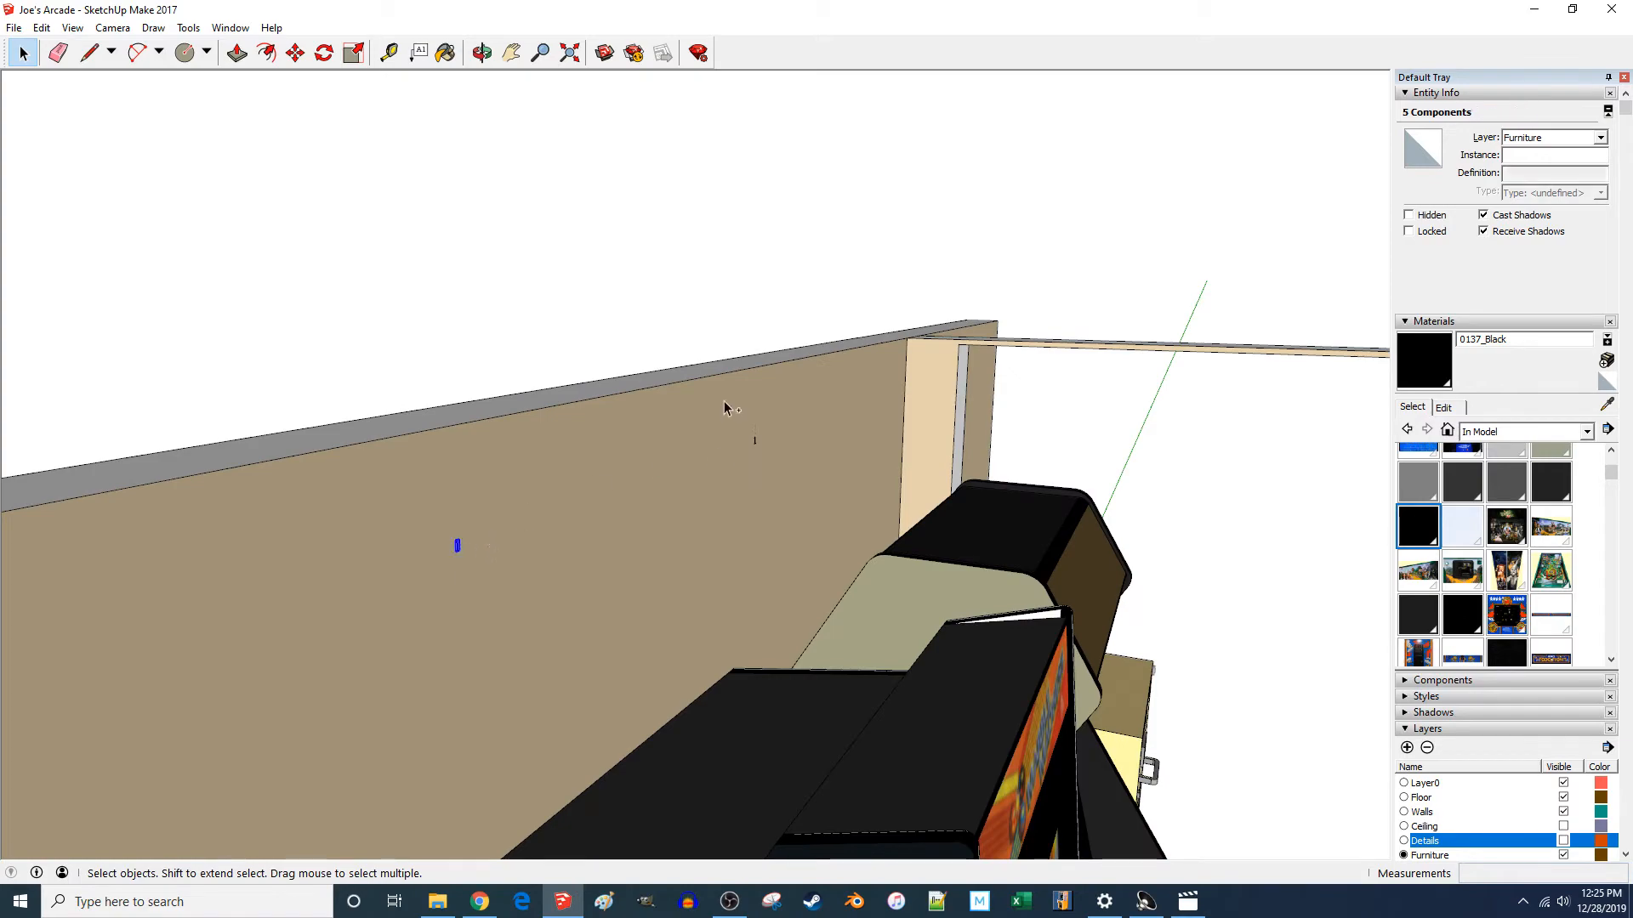
pyautogui.scroll(-6, 787, 463)
pyautogui.scroll(2, 786, 464)
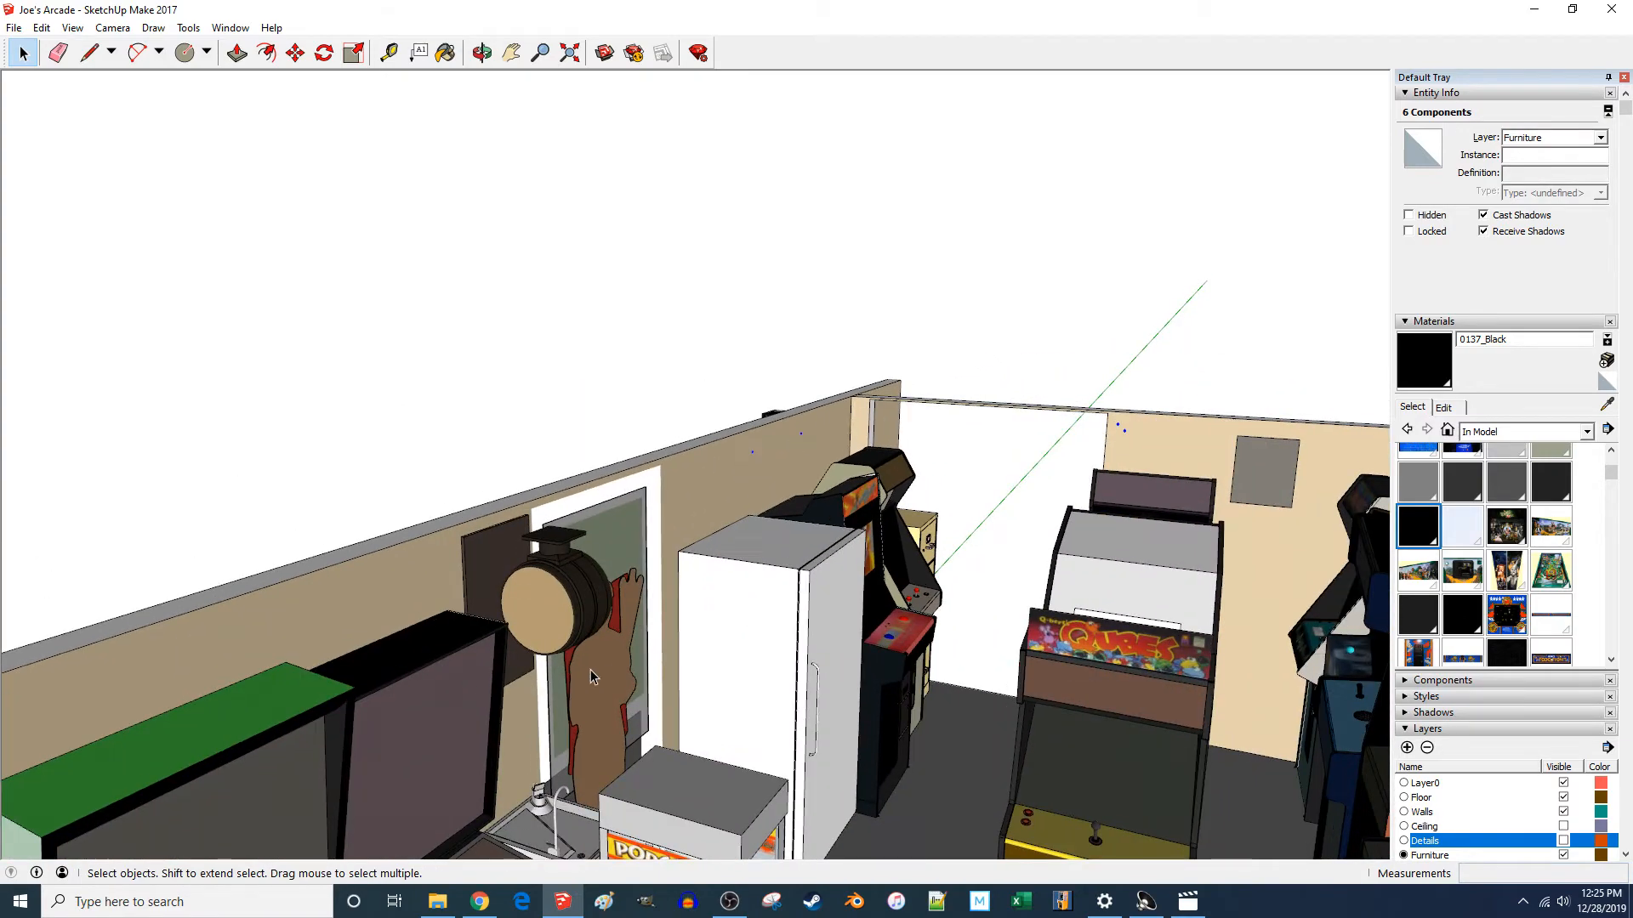
pyautogui.moveTo(786, 464); pyautogui.dragTo(283, 690, button='middle')
pyautogui.scroll(5, 287, 687)
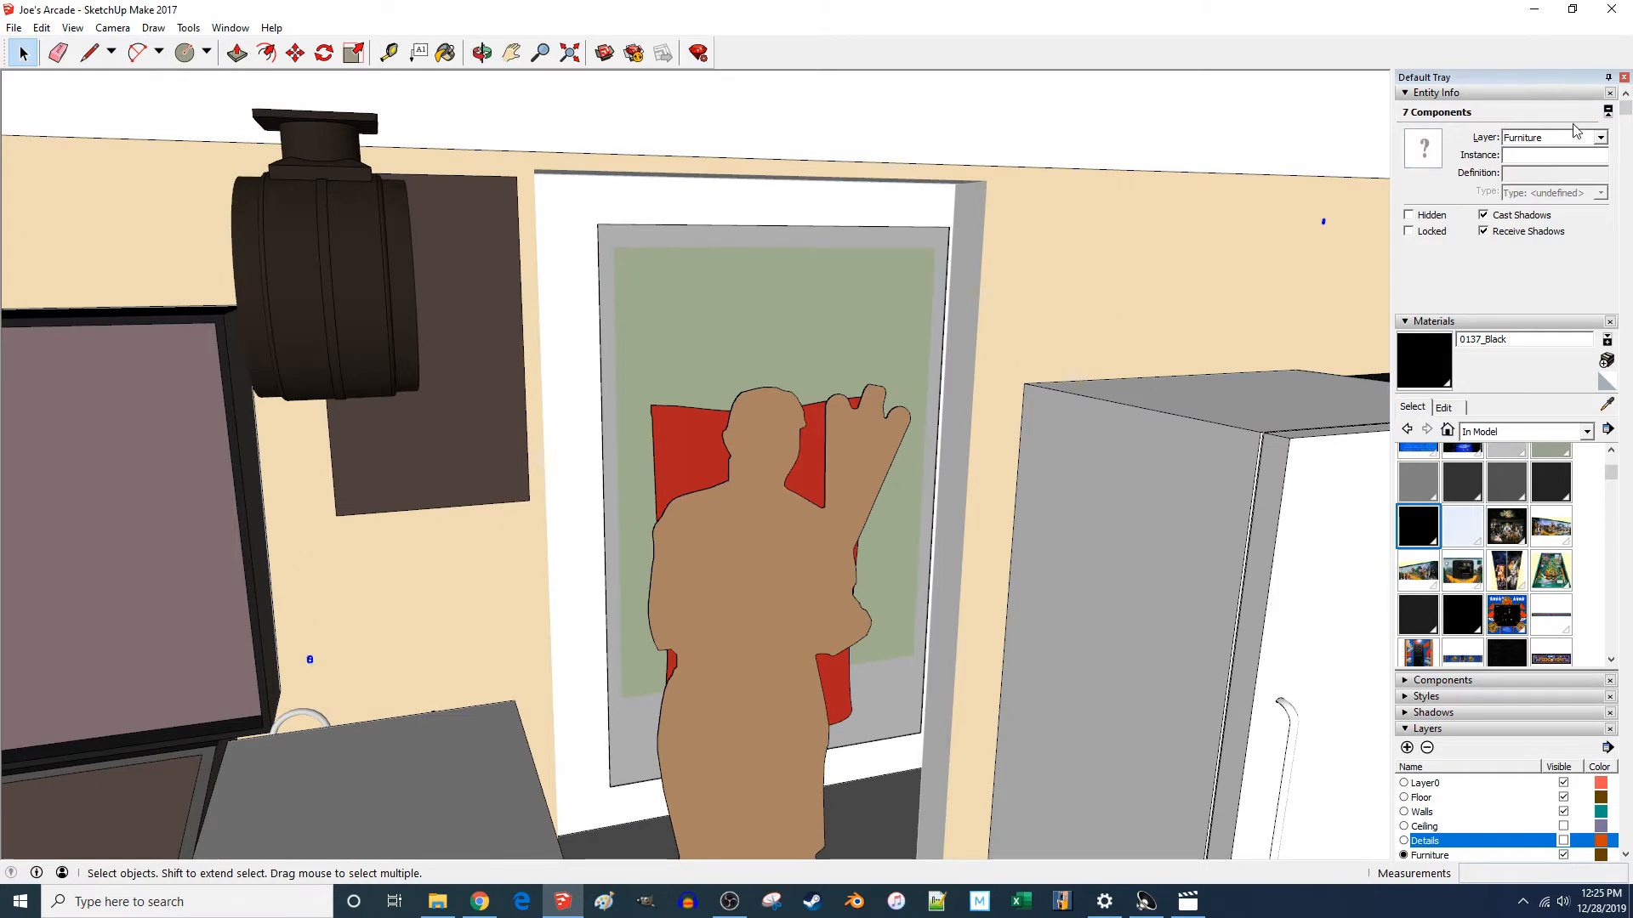
pyautogui.click(1592, 141)
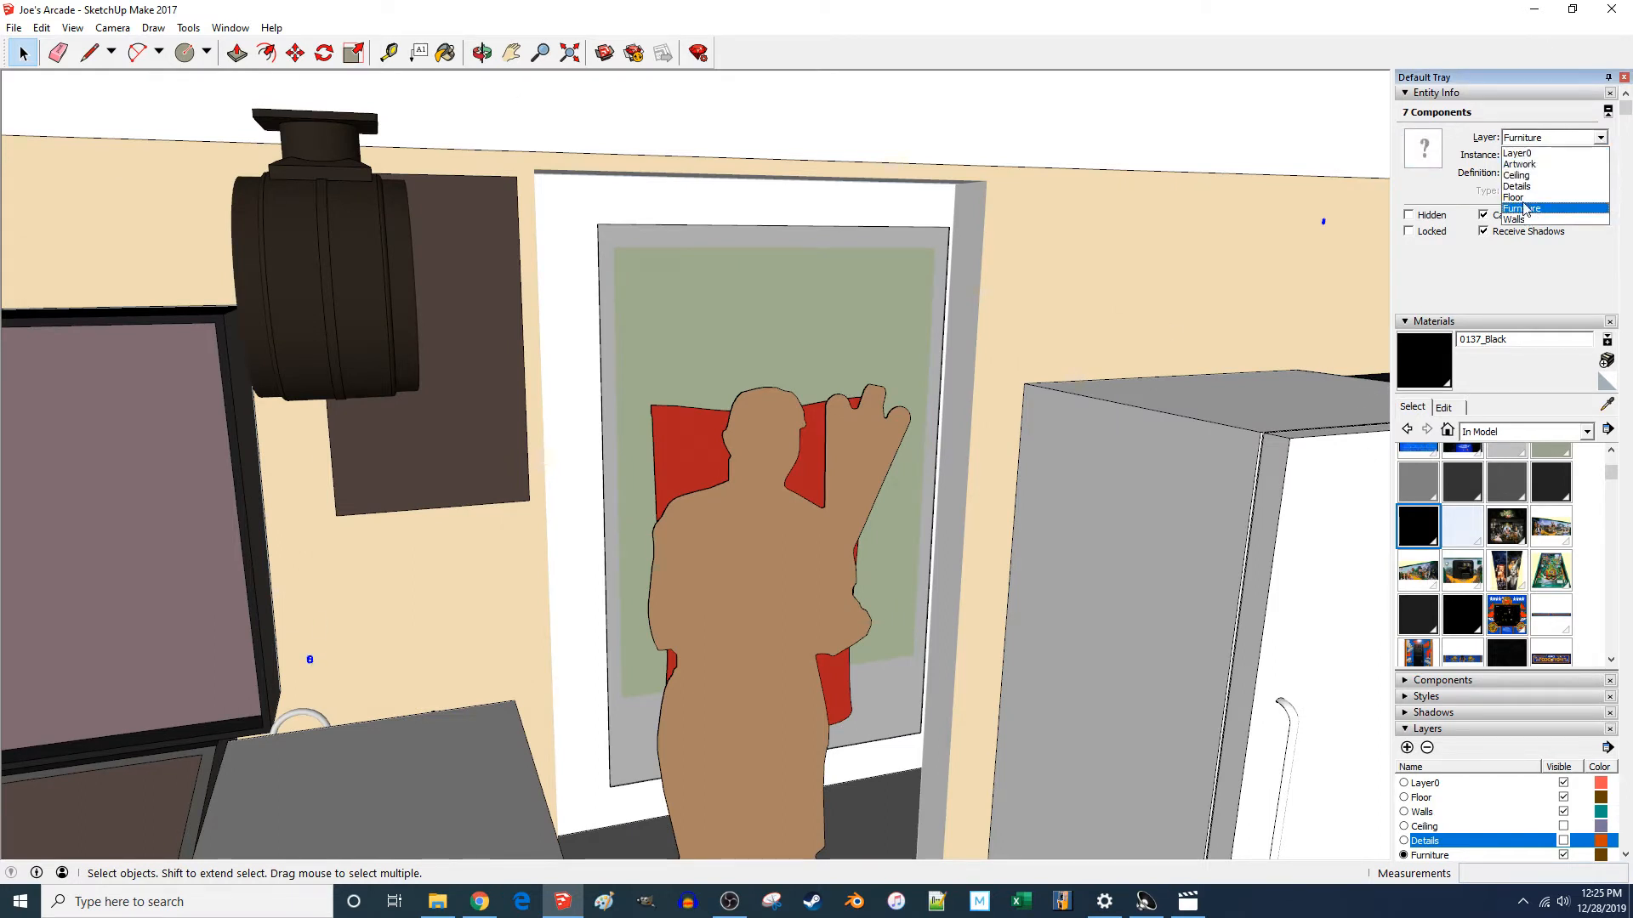
pyautogui.click(1531, 187)
pyautogui.click(1006, 158)
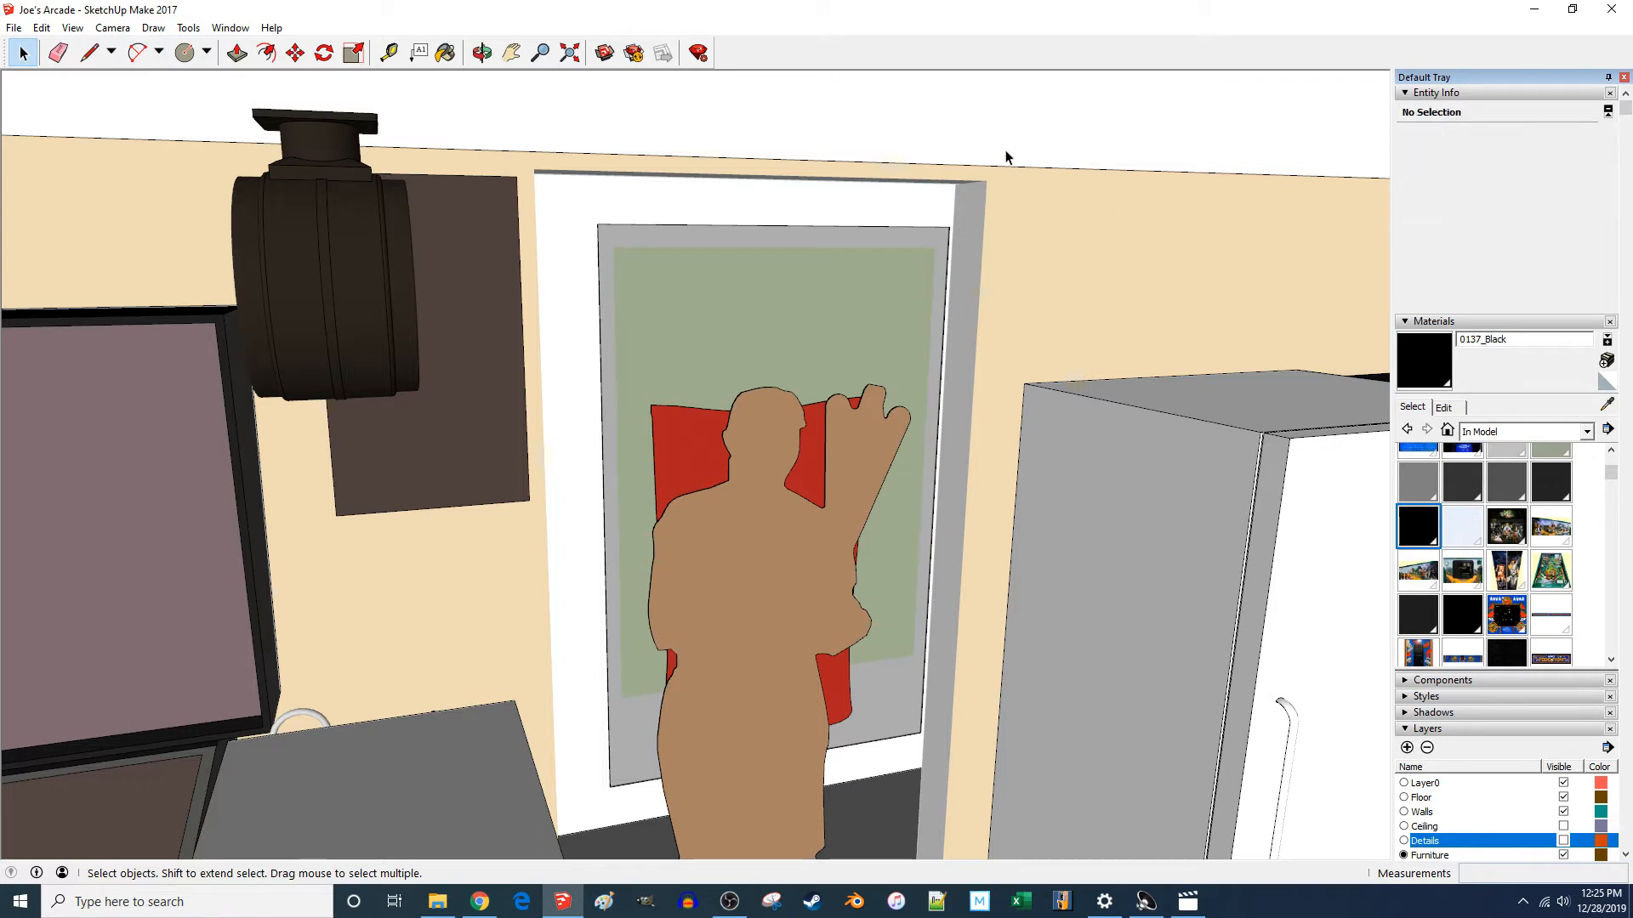
# - Show the Details layer and make it the current layer instead of Furniture
pyautogui.click(1563, 841)
pyautogui.click(1563, 855)
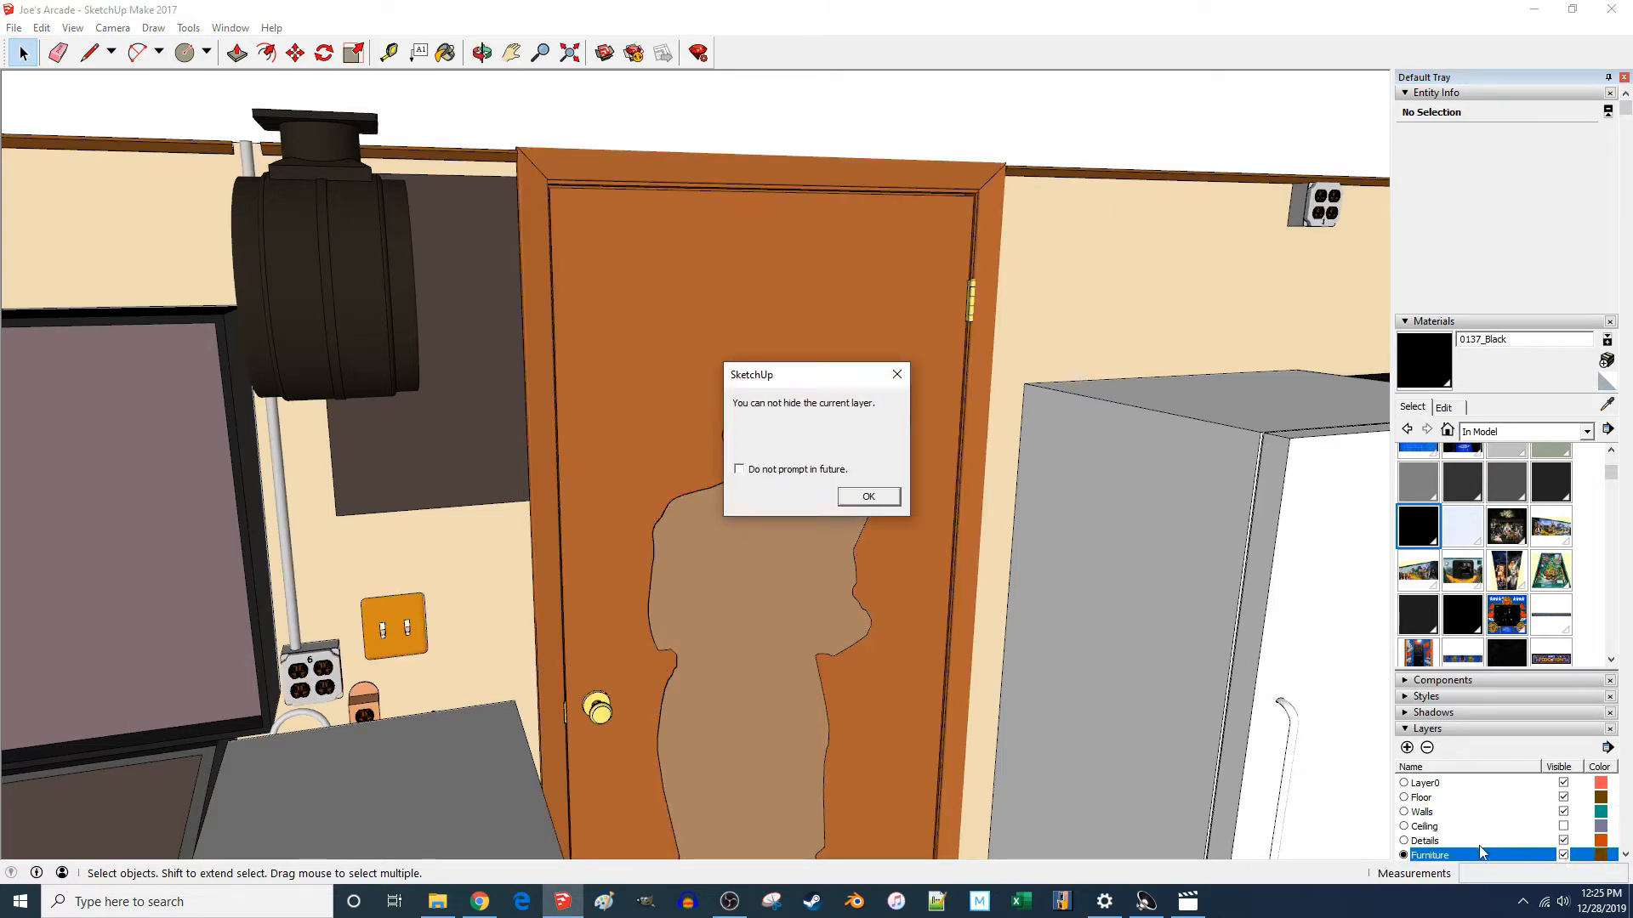
pyautogui.press('Return')
pyautogui.click(1417, 842)
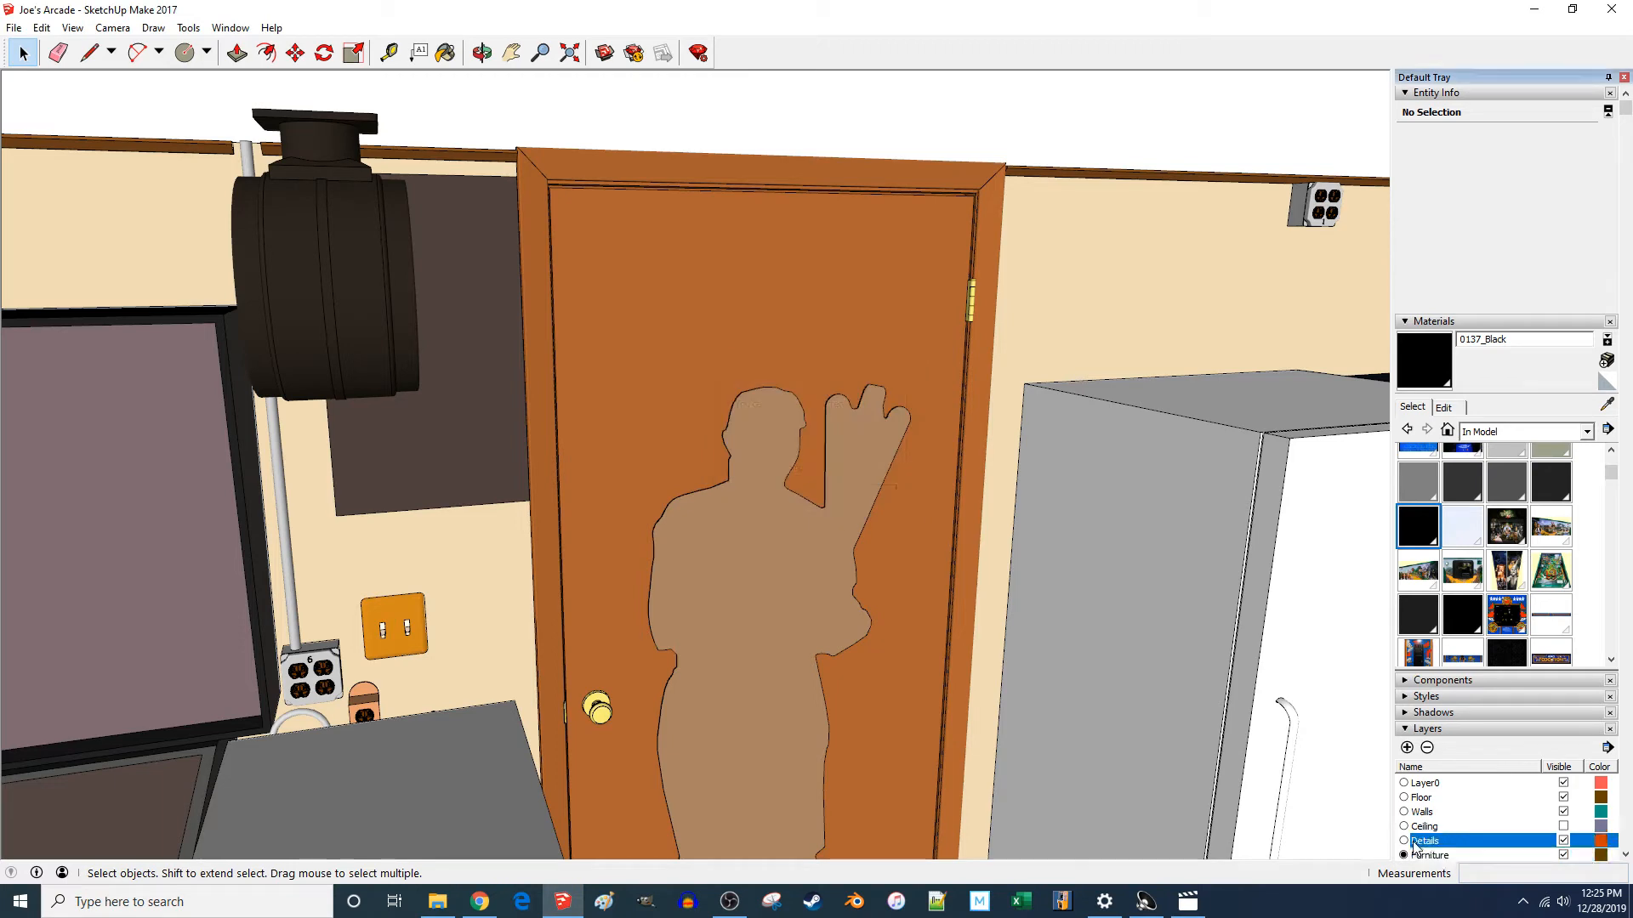
# - Hide the Furniture layer to examine the outlet boxes along the conduit near the room corner, and show the layer again
pyautogui.click(1563, 856)
pyautogui.moveTo(483, 559); pyautogui.dragTo(1247, 660, button='middle')
pyautogui.scroll(8, 791, 357)
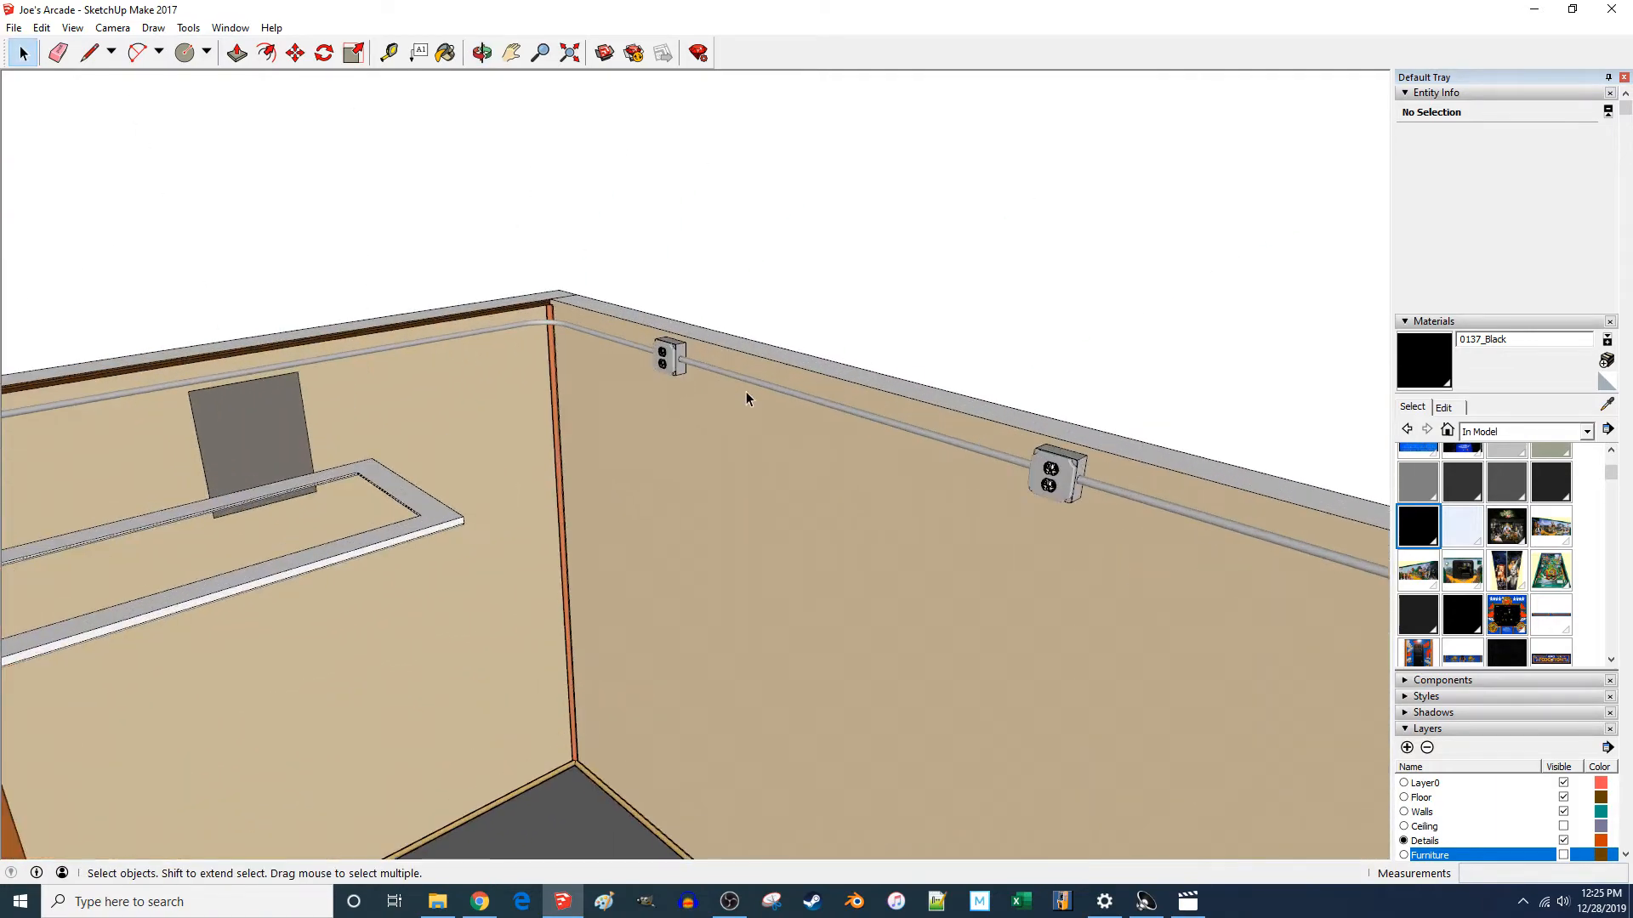
pyautogui.scroll(2, 712, 335)
pyautogui.moveTo(556, 477); pyautogui.dragTo(725, 474, button='middle')
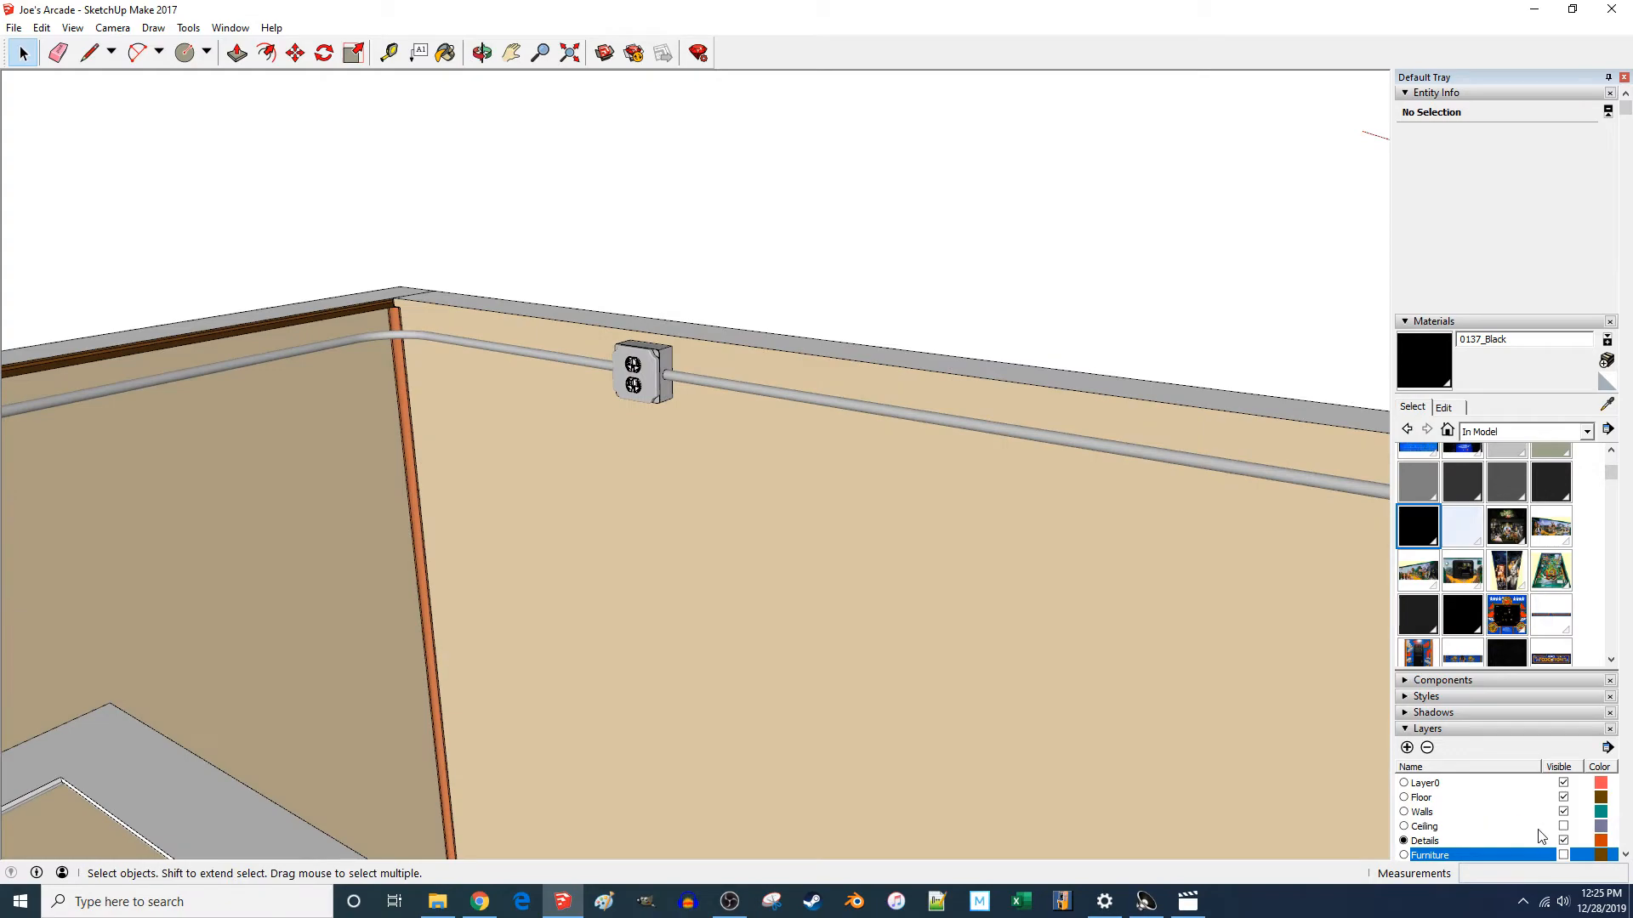
pyautogui.click(1564, 855)
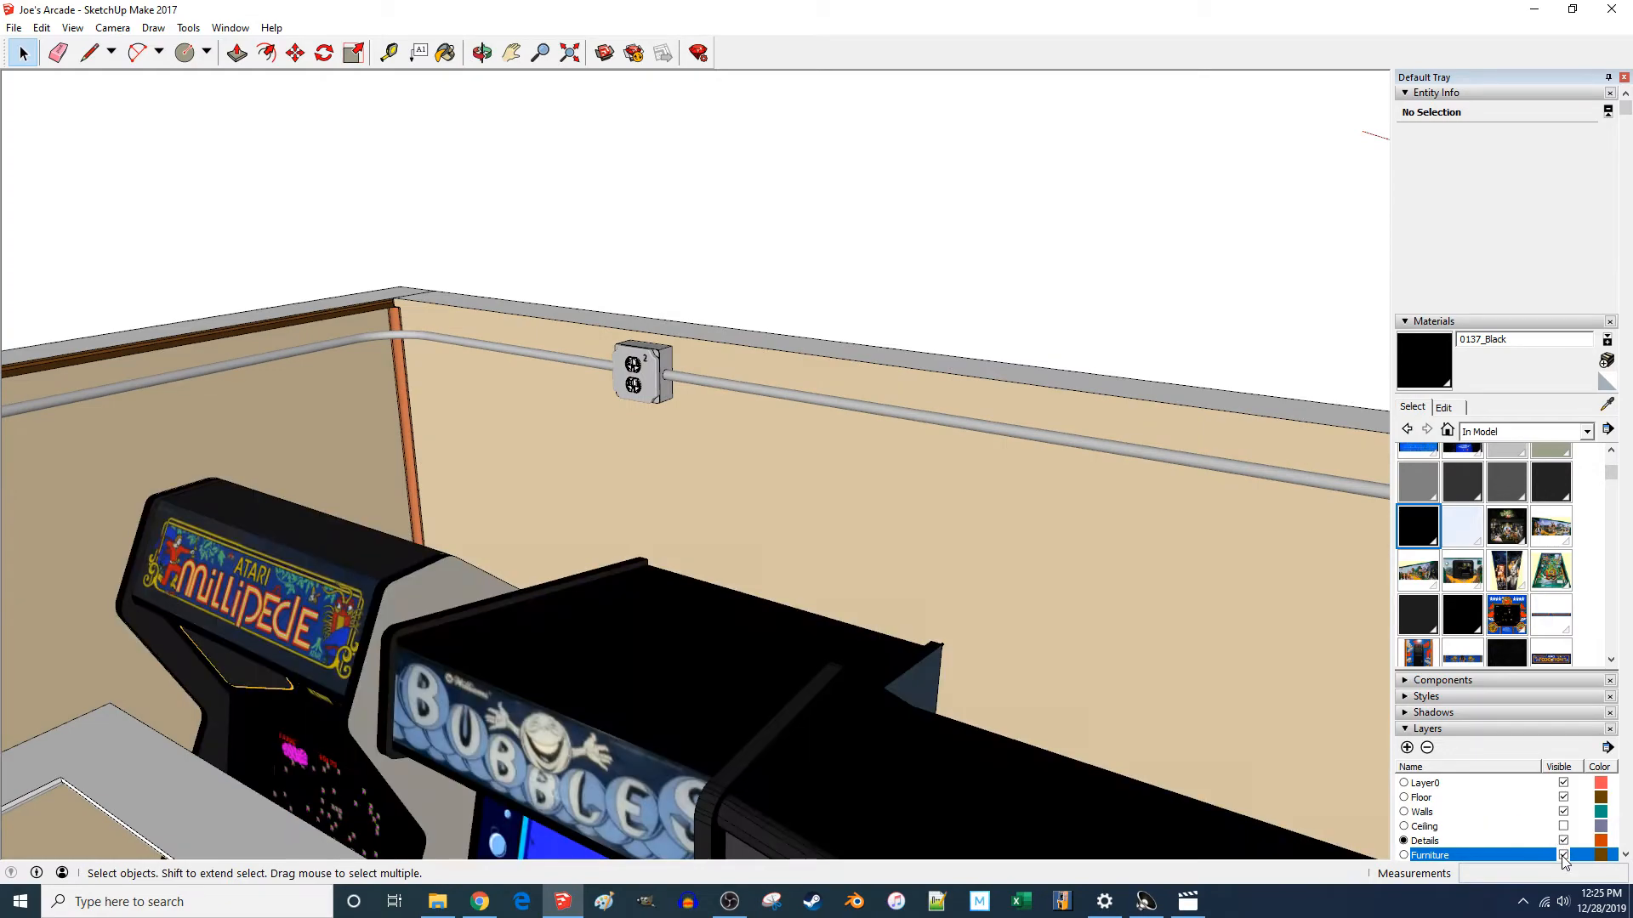
# - Place a filled 3D text "3" in Tahoma, 0.5" high with 0" extrusion, beside the upper socket of the box before the round wall plate
pyautogui.scroll(-5, 344, 441)
pyautogui.scroll(6, 681, 476)
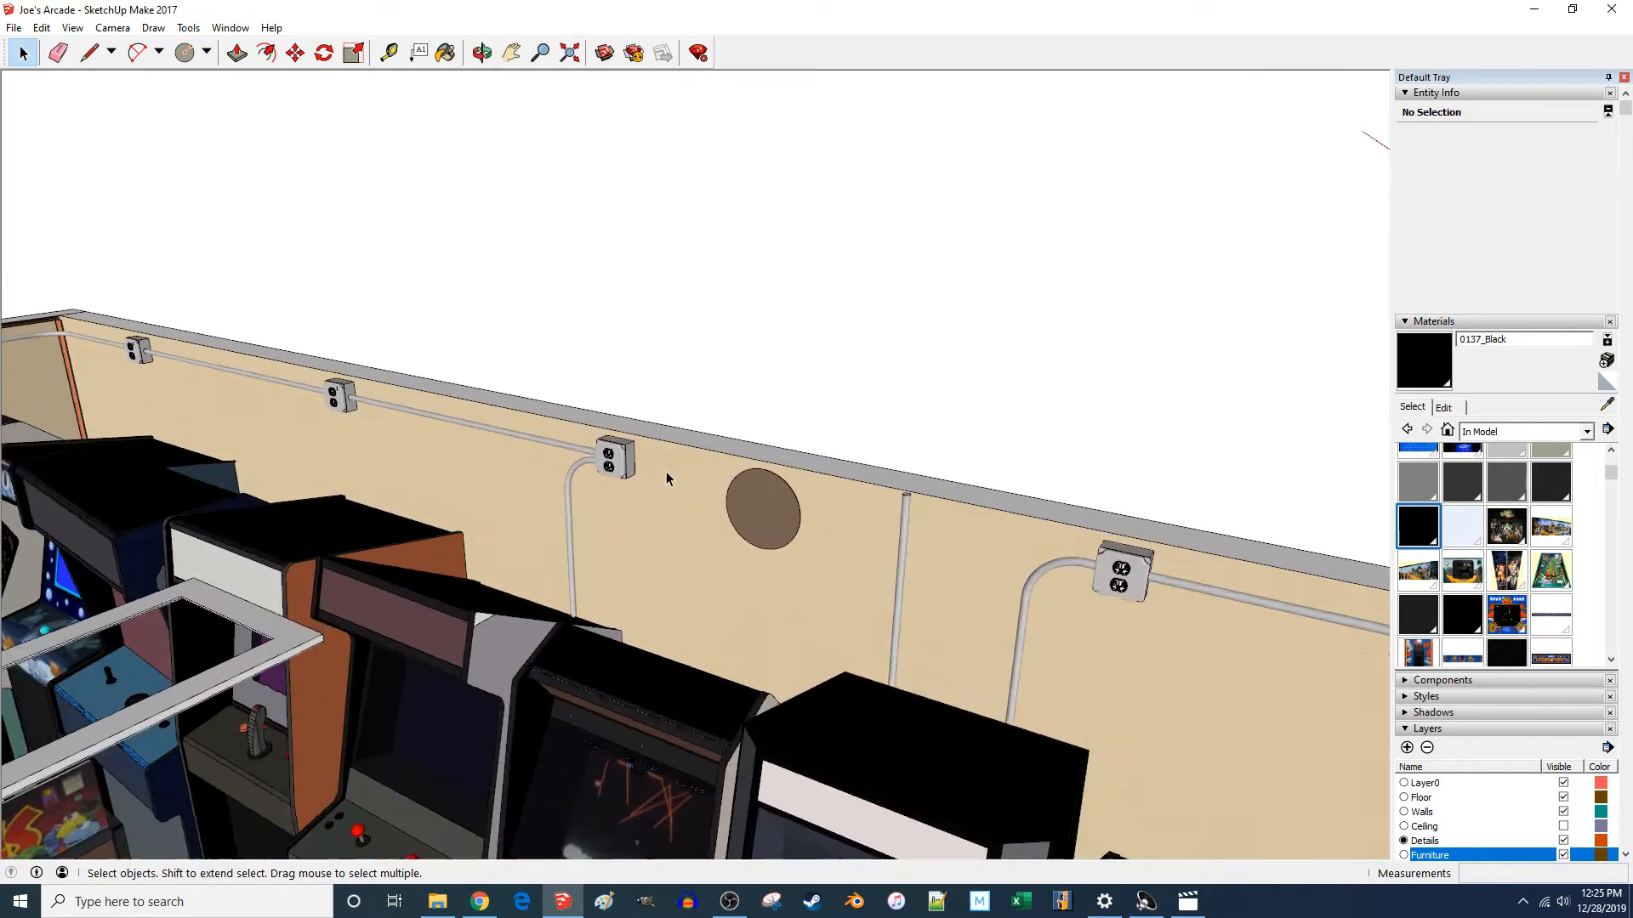
pyautogui.scroll(2, 462, 423)
pyautogui.moveTo(462, 423); pyautogui.dragTo(981, 466, button='middle')
pyautogui.scroll(-1, 981, 466)
pyautogui.scroll(-2, 941, 444)
pyautogui.scroll(4, 864, 466)
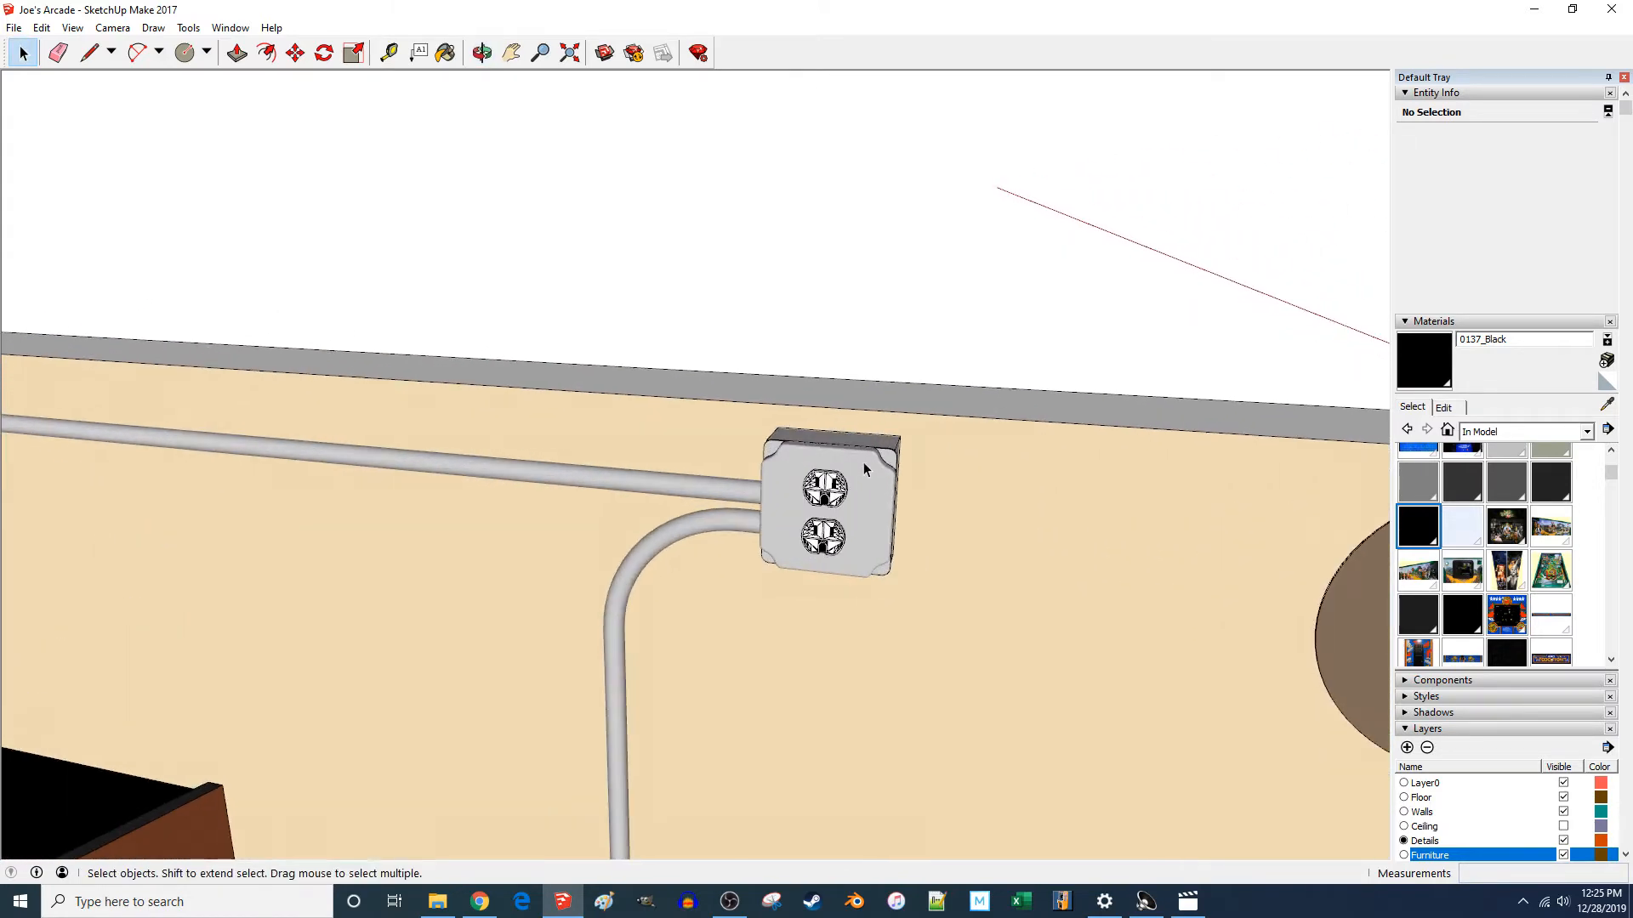
pyautogui.click(187, 28)
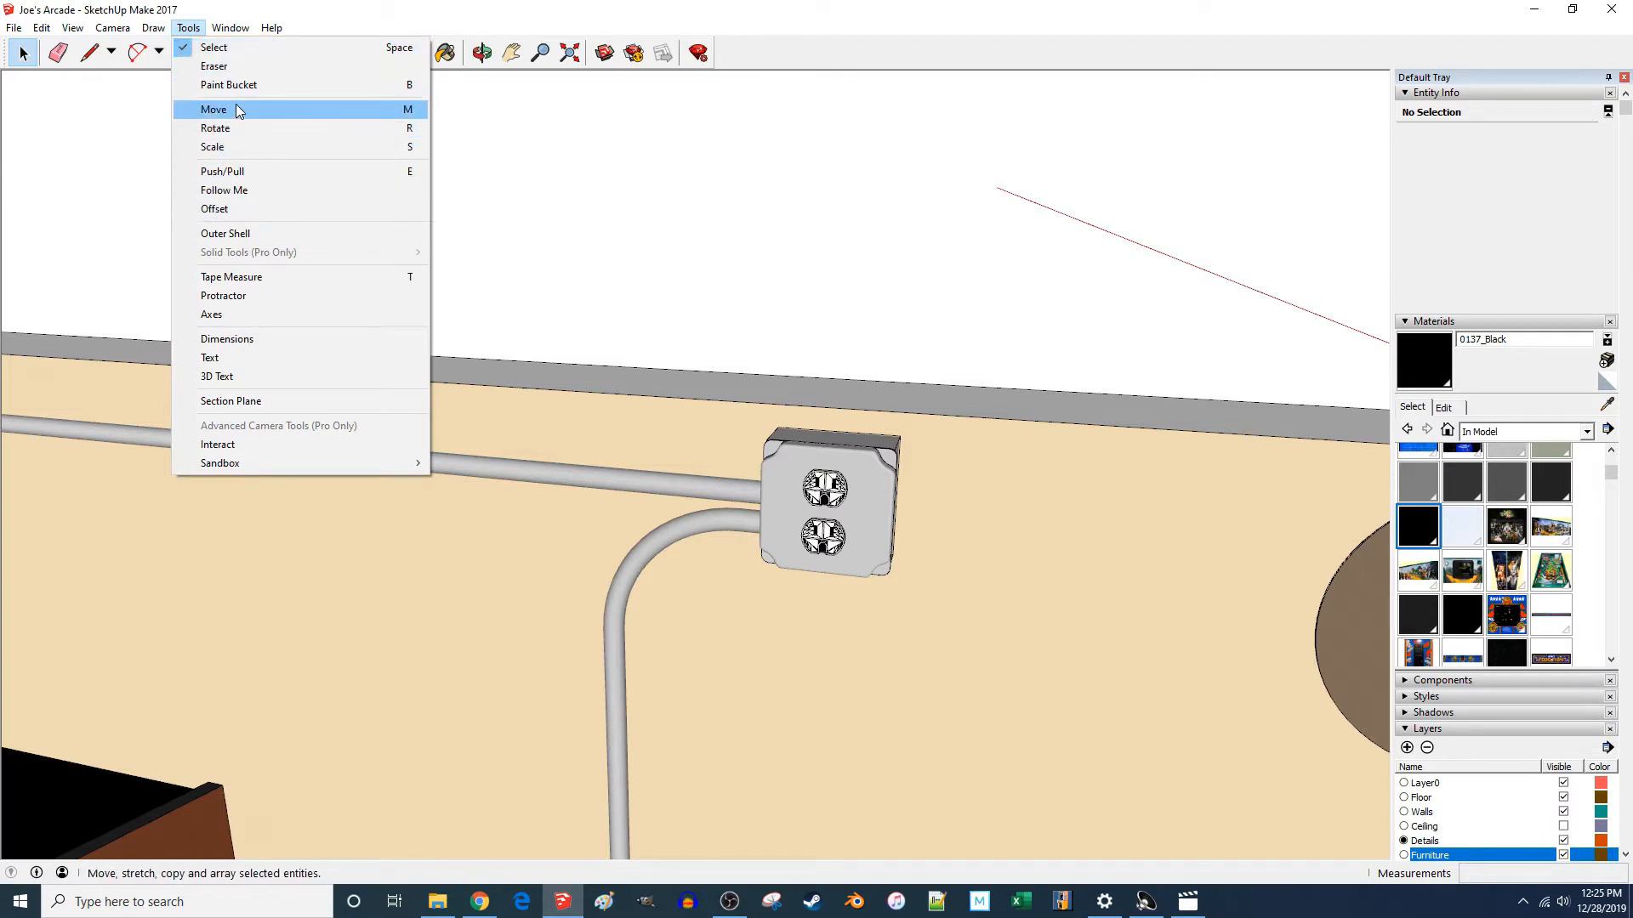
pyautogui.moveTo(153, 29)
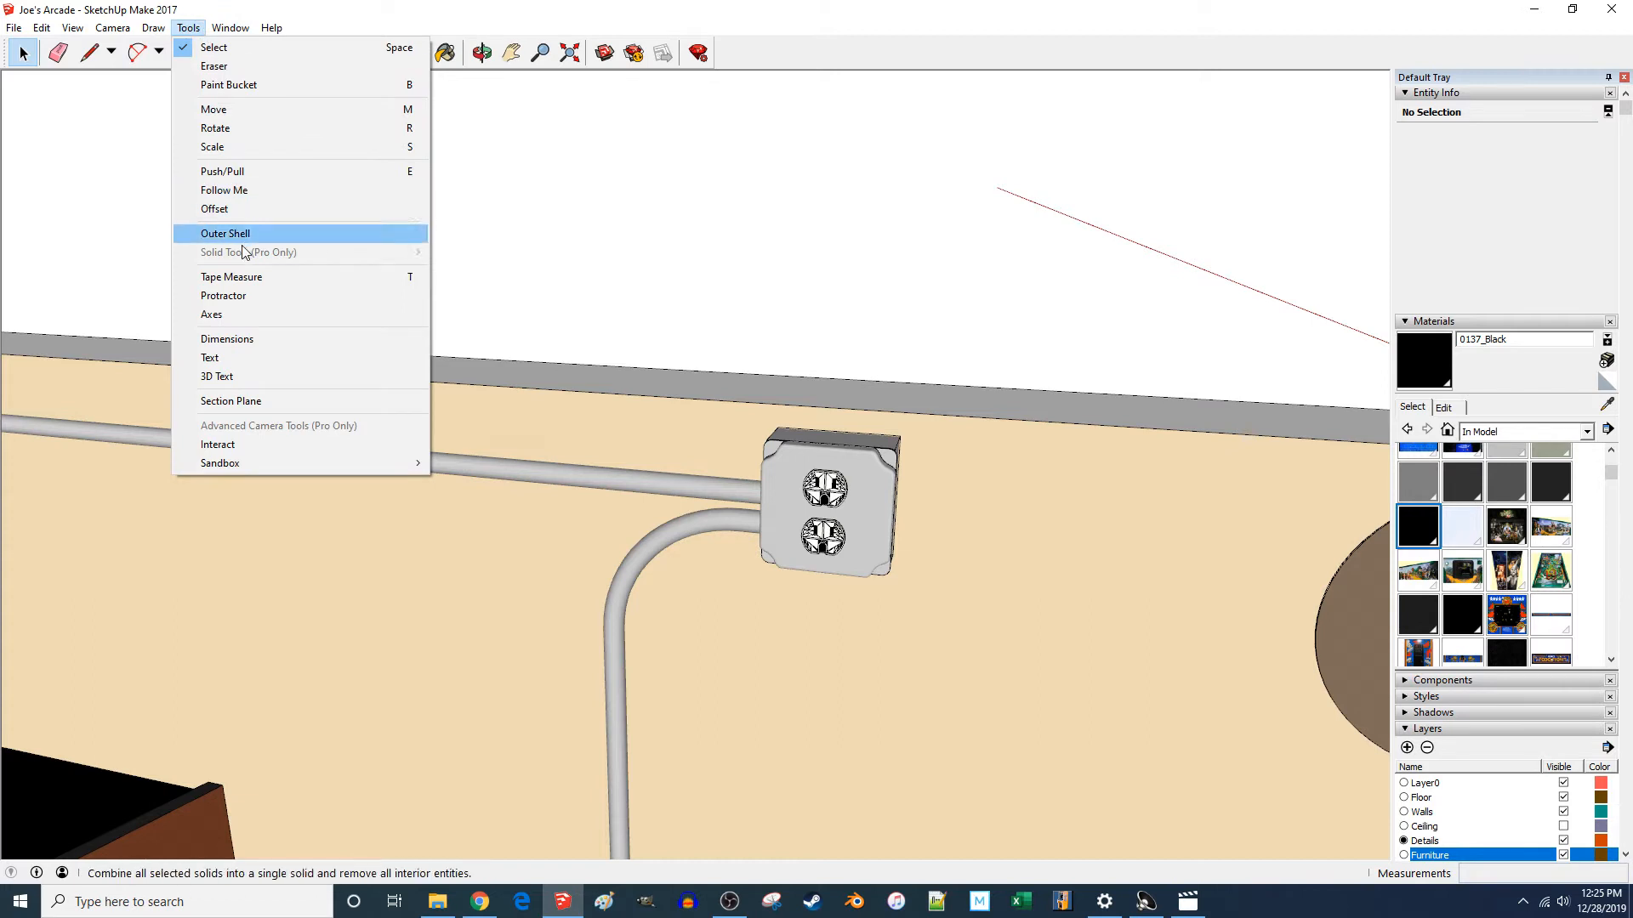
pyautogui.click(249, 380)
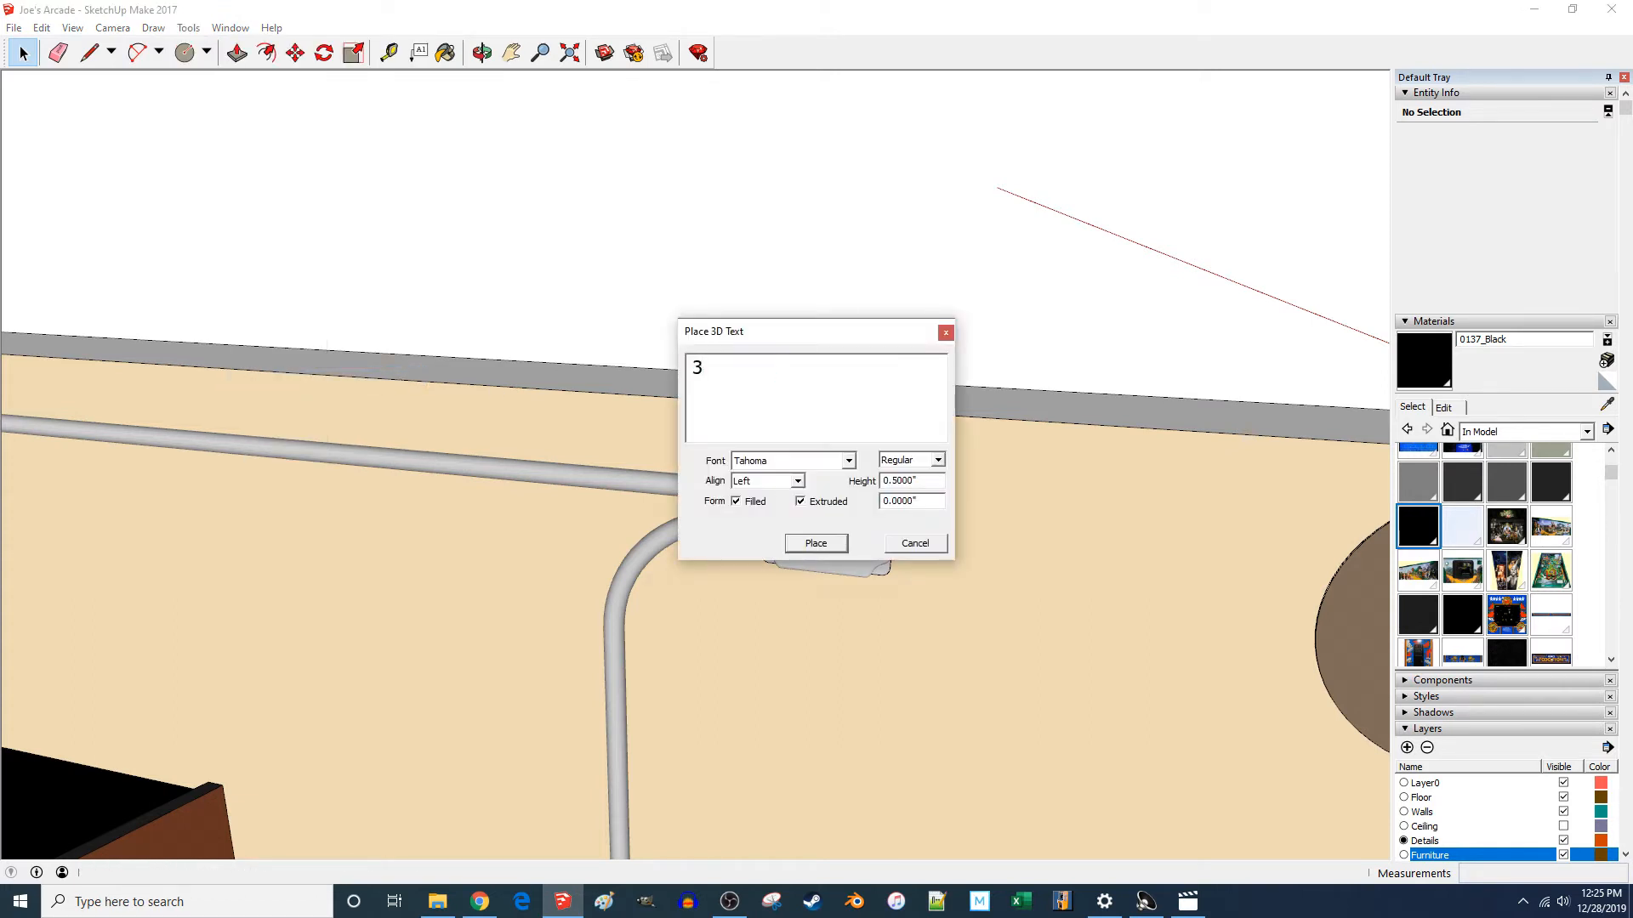
pyautogui.click(816, 544)
pyautogui.scroll(6, 836, 476)
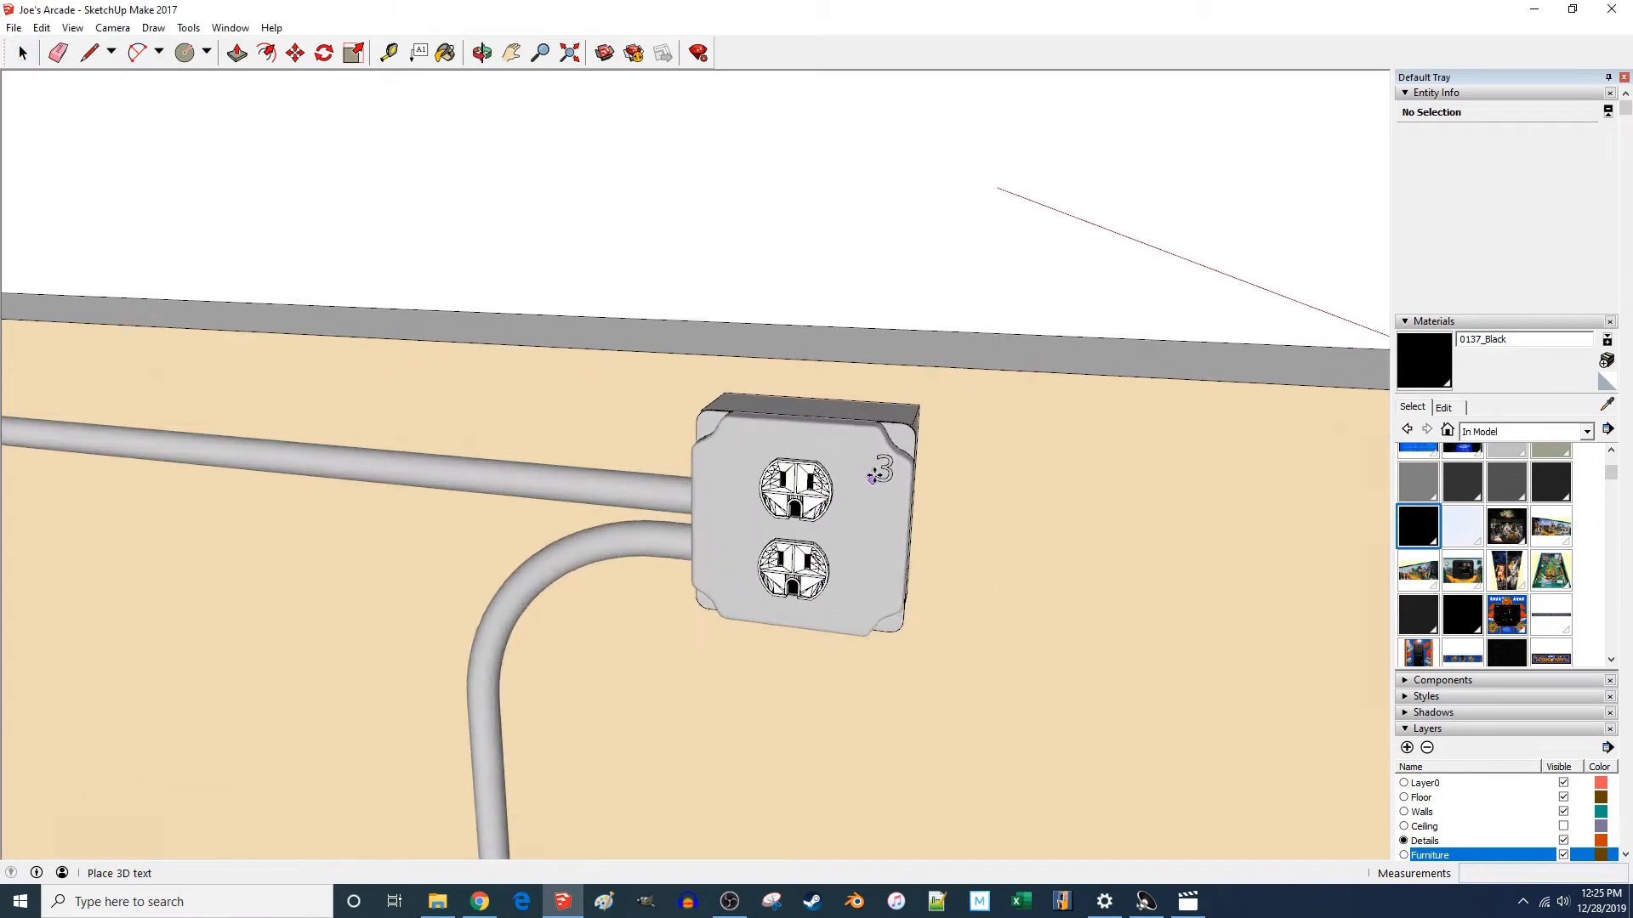
pyautogui.scroll(2, 836, 470)
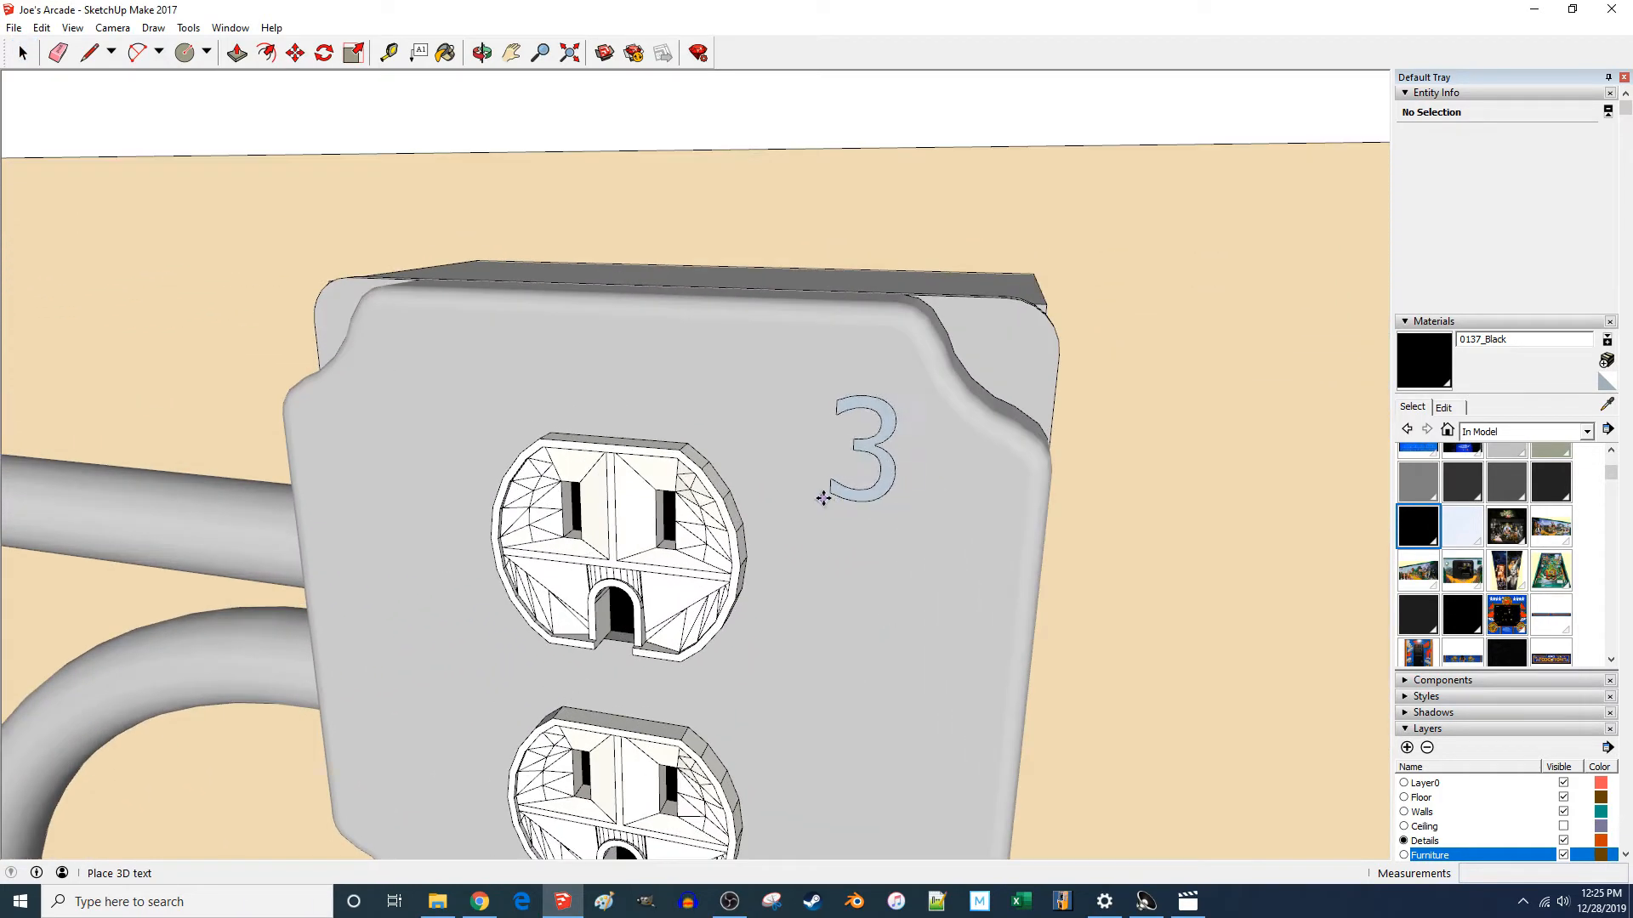
pyautogui.click(815, 493)
# - Reverse the face of the new 3, paint it 0137_Black, and leave the component
pyautogui.press('space')
pyautogui.doubleClick(874, 466)
pyautogui.rightClick(874, 464)
pyautogui.press('r')
pyautogui.press('b')
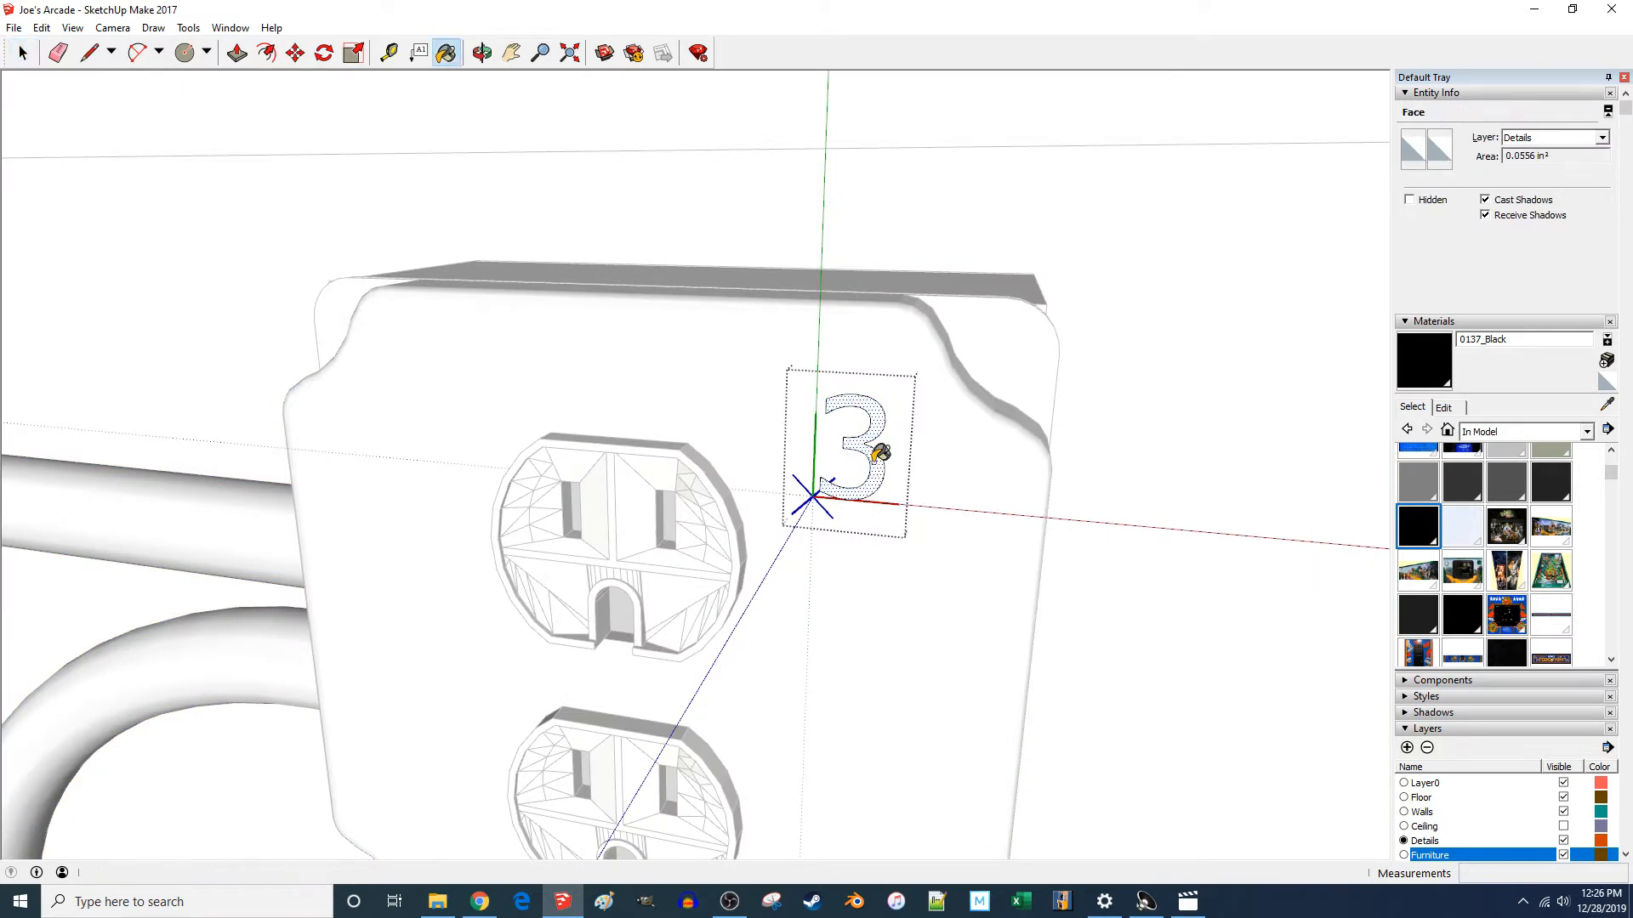
pyautogui.click(880, 453)
pyautogui.press('space')
pyautogui.click(895, 444)
# - Copy the black 3 along the wall to the same corner of the two-socket cover beyond the round plate
pyautogui.click(876, 472)
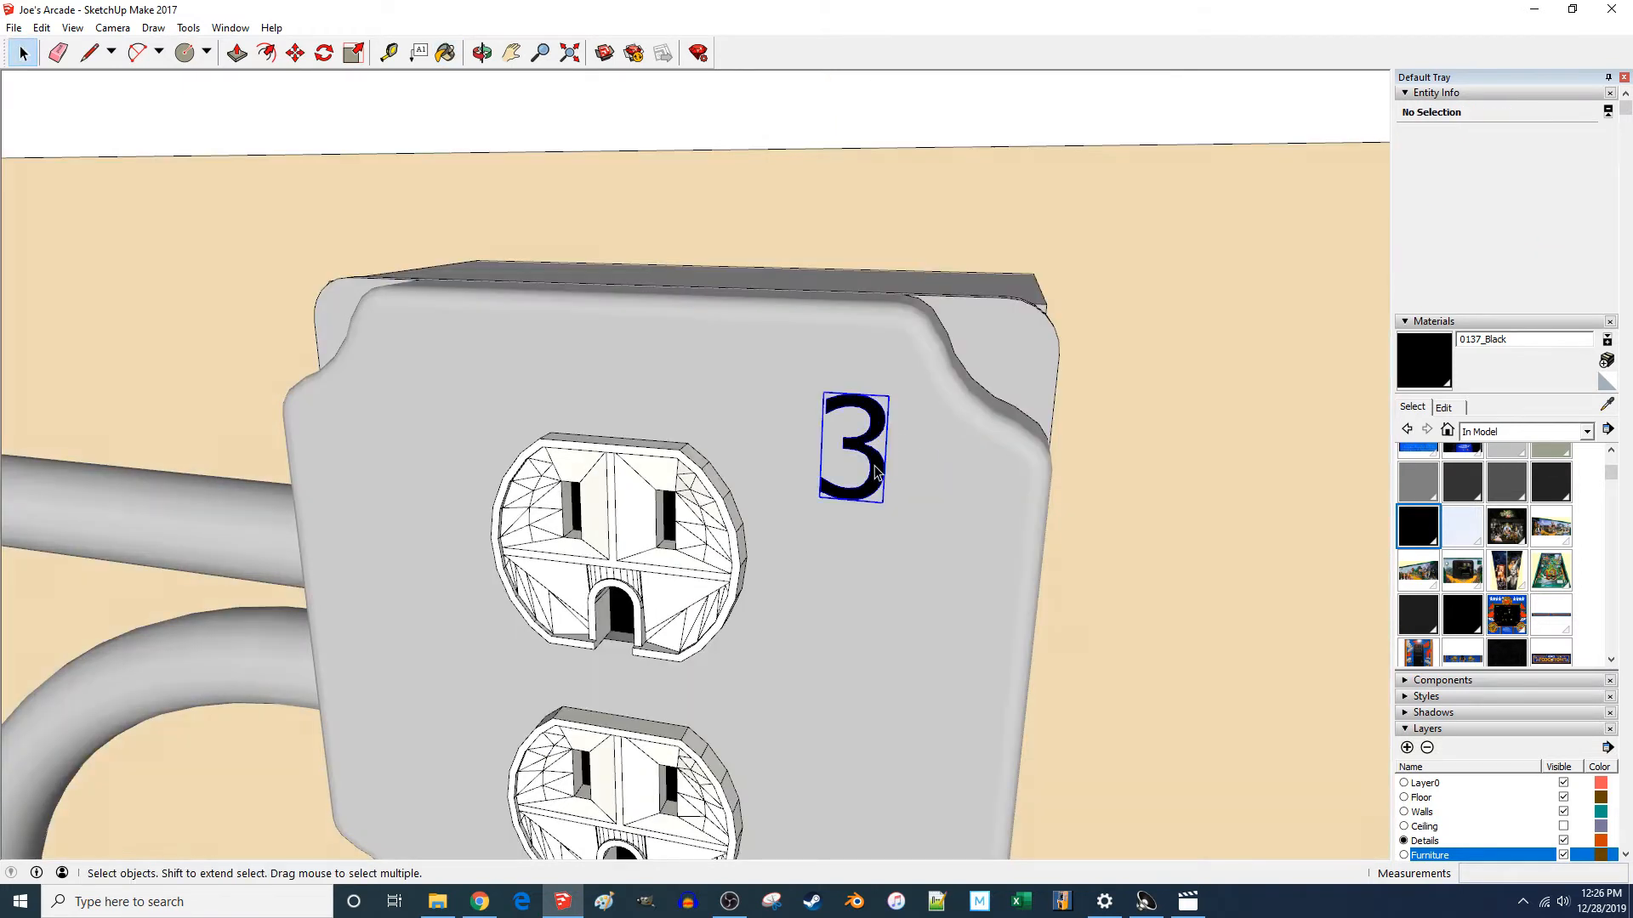
pyautogui.press('m')
pyautogui.press('ctrl')
pyautogui.click(872, 468)
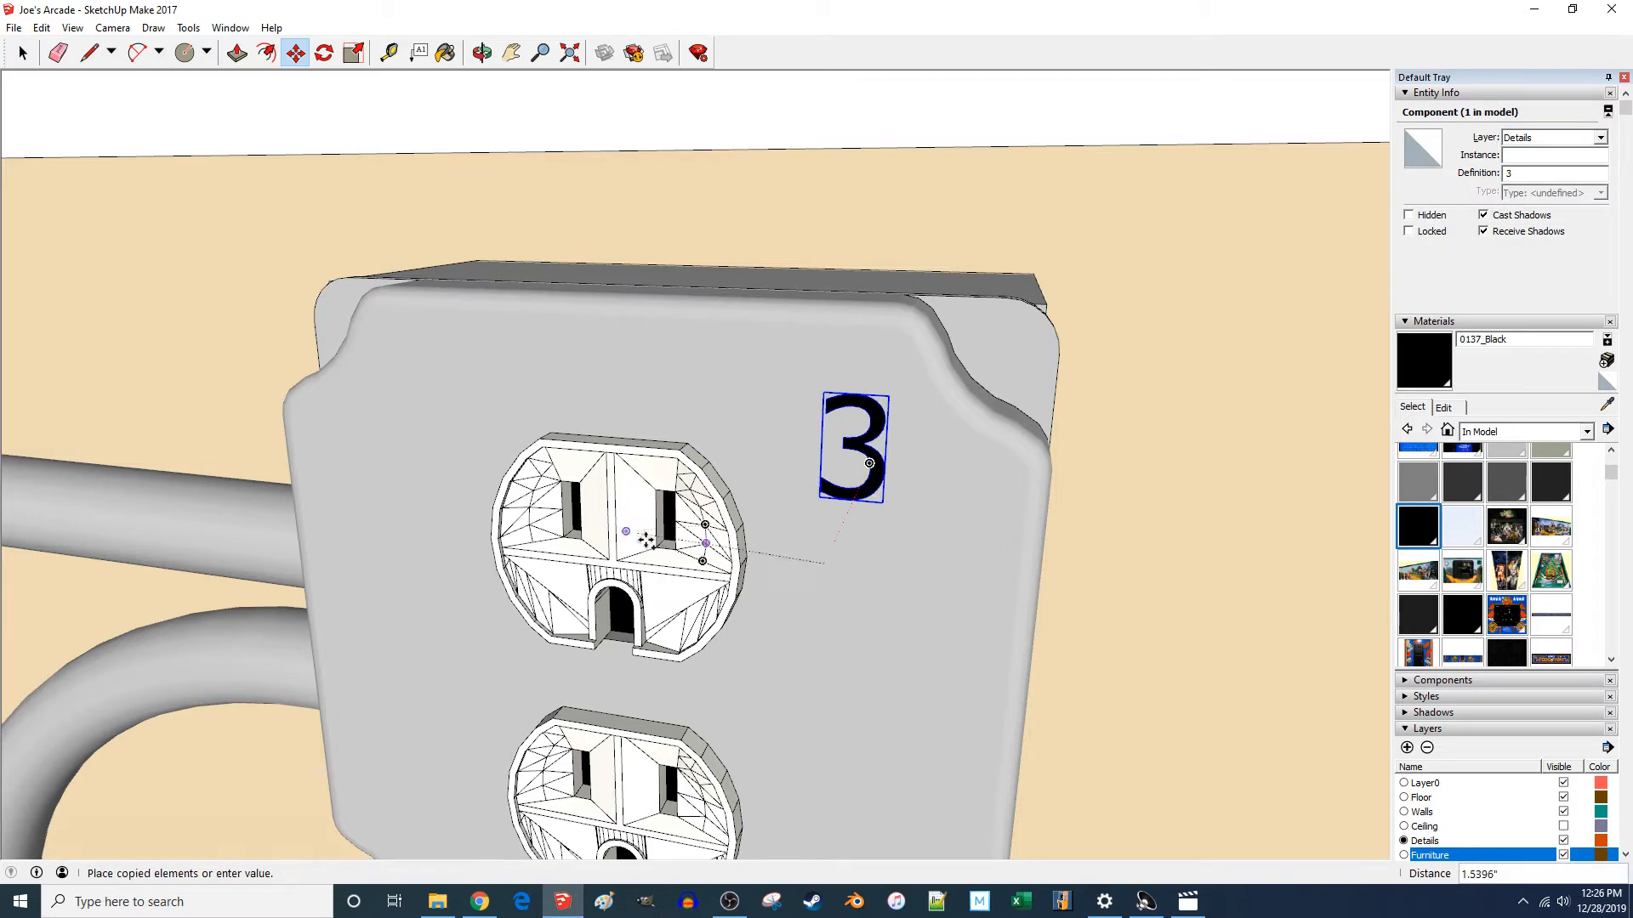
pyautogui.scroll(-3, 550, 519)
pyautogui.scroll(-10, 483, 504)
pyautogui.scroll(3, 857, 548)
pyautogui.scroll(6, 856, 549)
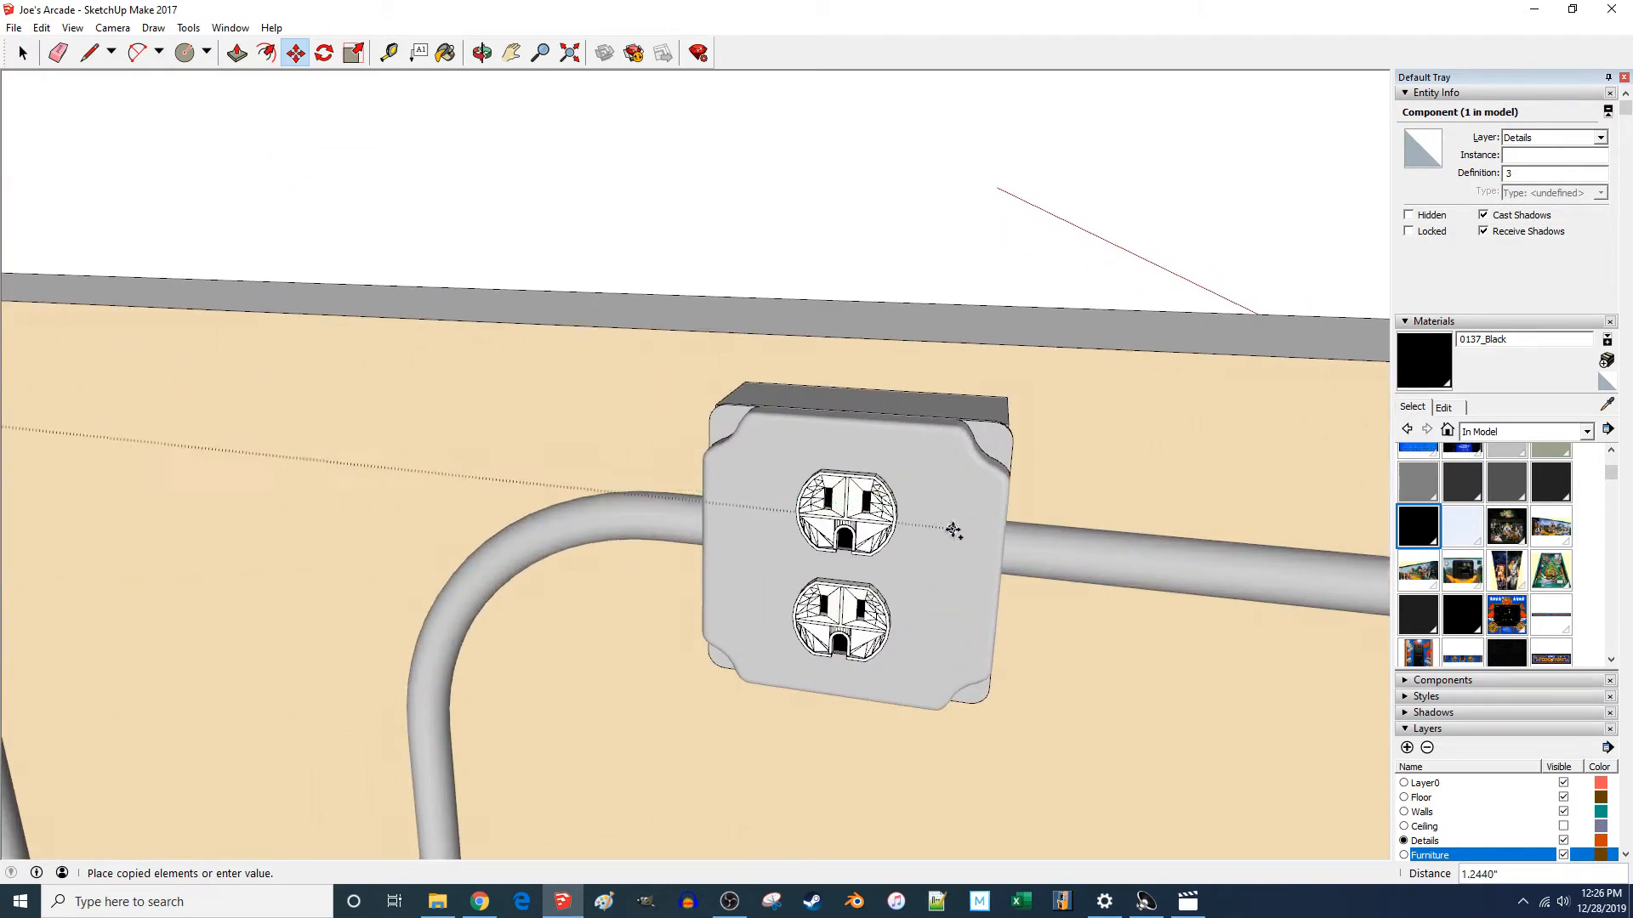
pyautogui.click(943, 516)
pyautogui.scroll(-4, 211, 460)
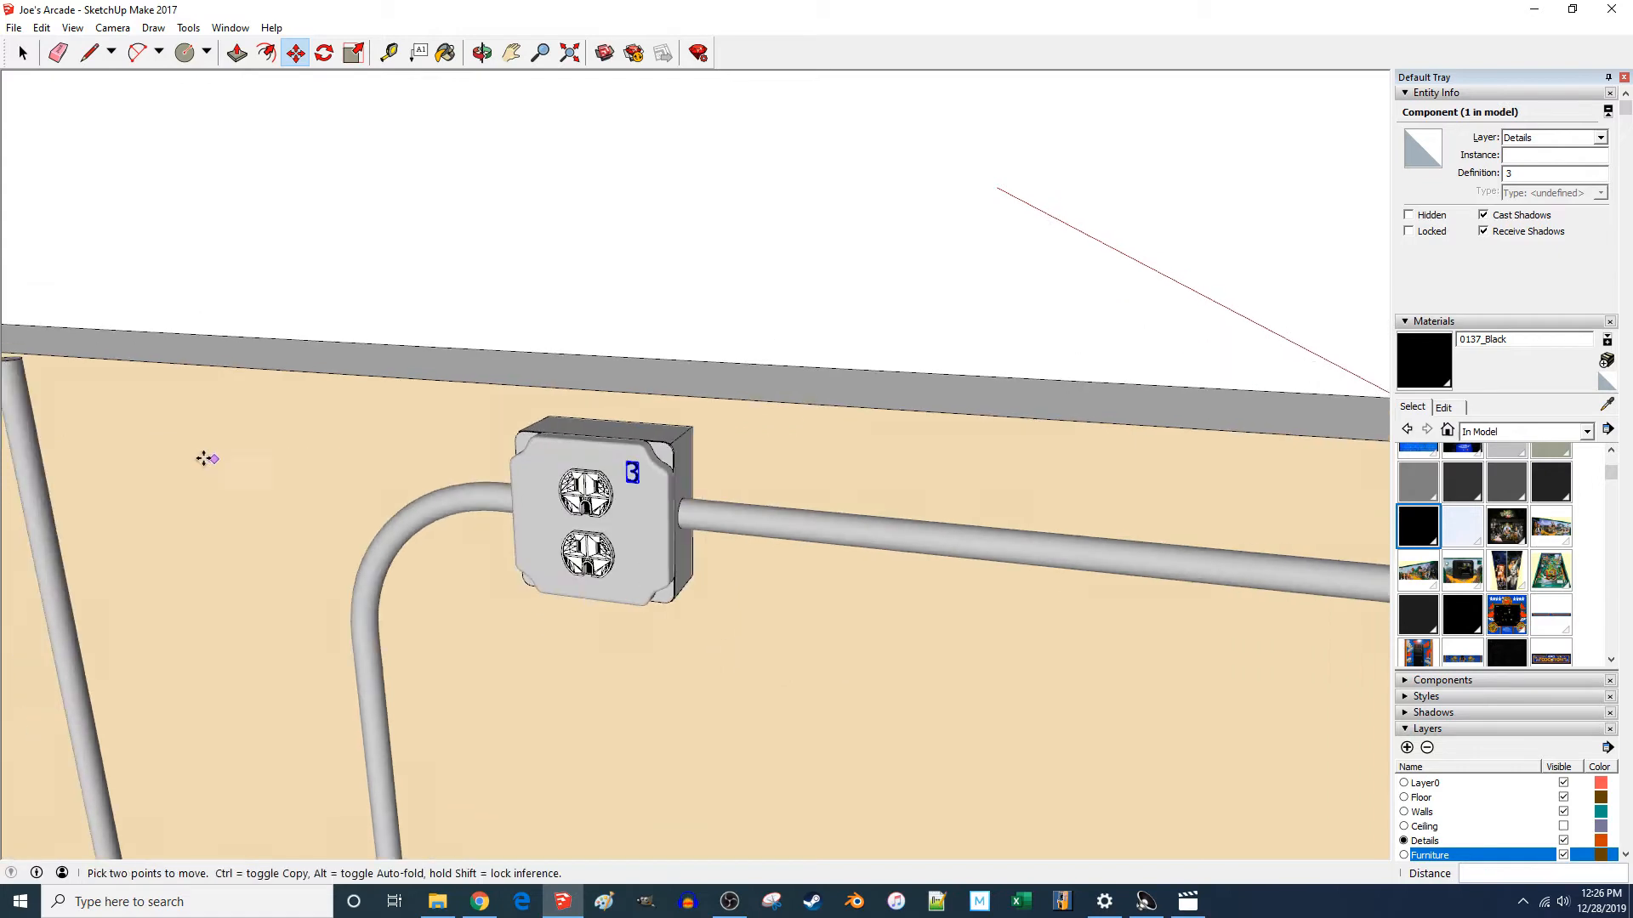
# - Copy the 3 about 50 inches along the wall onto the next two-socket cover, beside its upper socket
pyautogui.scroll(4, 509, 505)
pyautogui.click(536, 435)
pyautogui.scroll(-5, 120, 532)
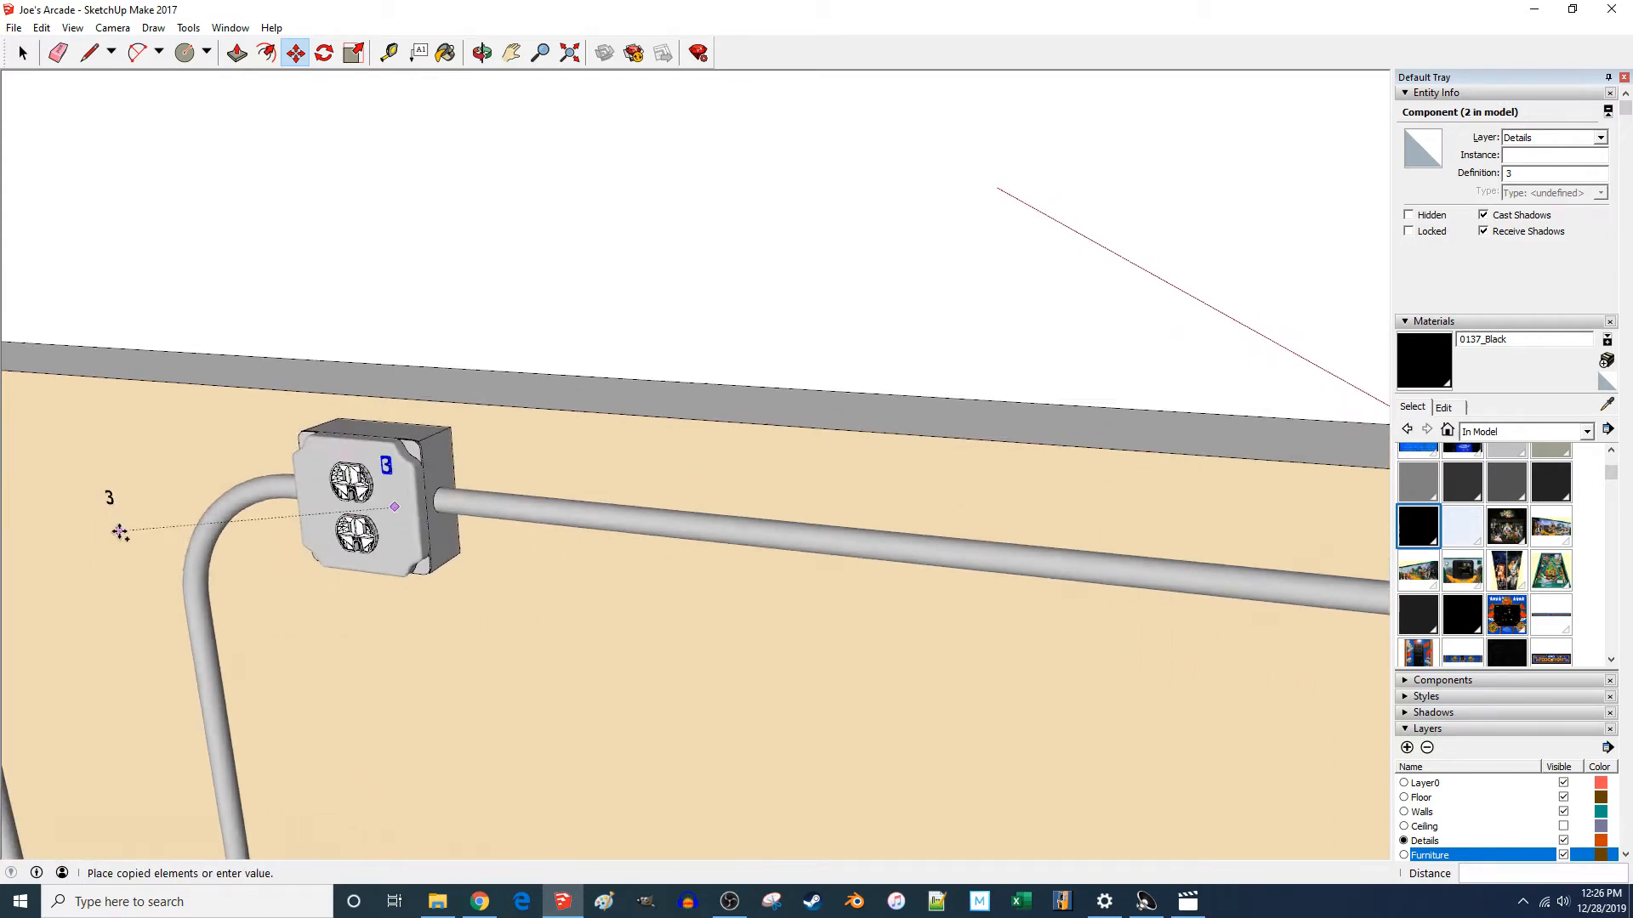
pyautogui.scroll(2, 340, 545)
pyautogui.scroll(8, 788, 644)
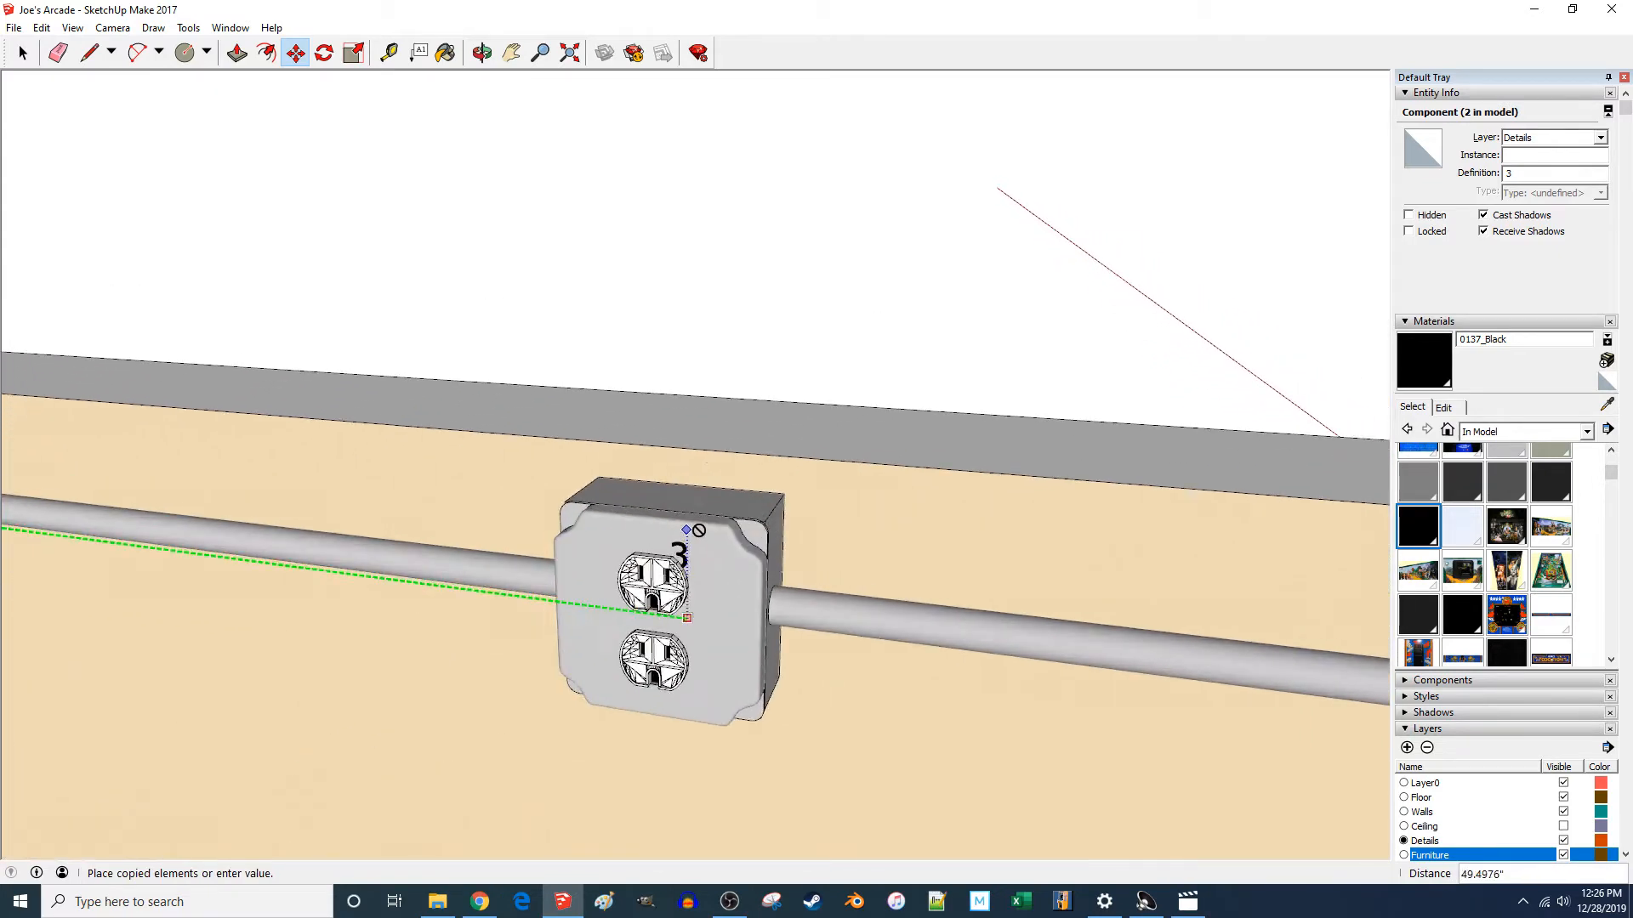
pyautogui.click(715, 613)
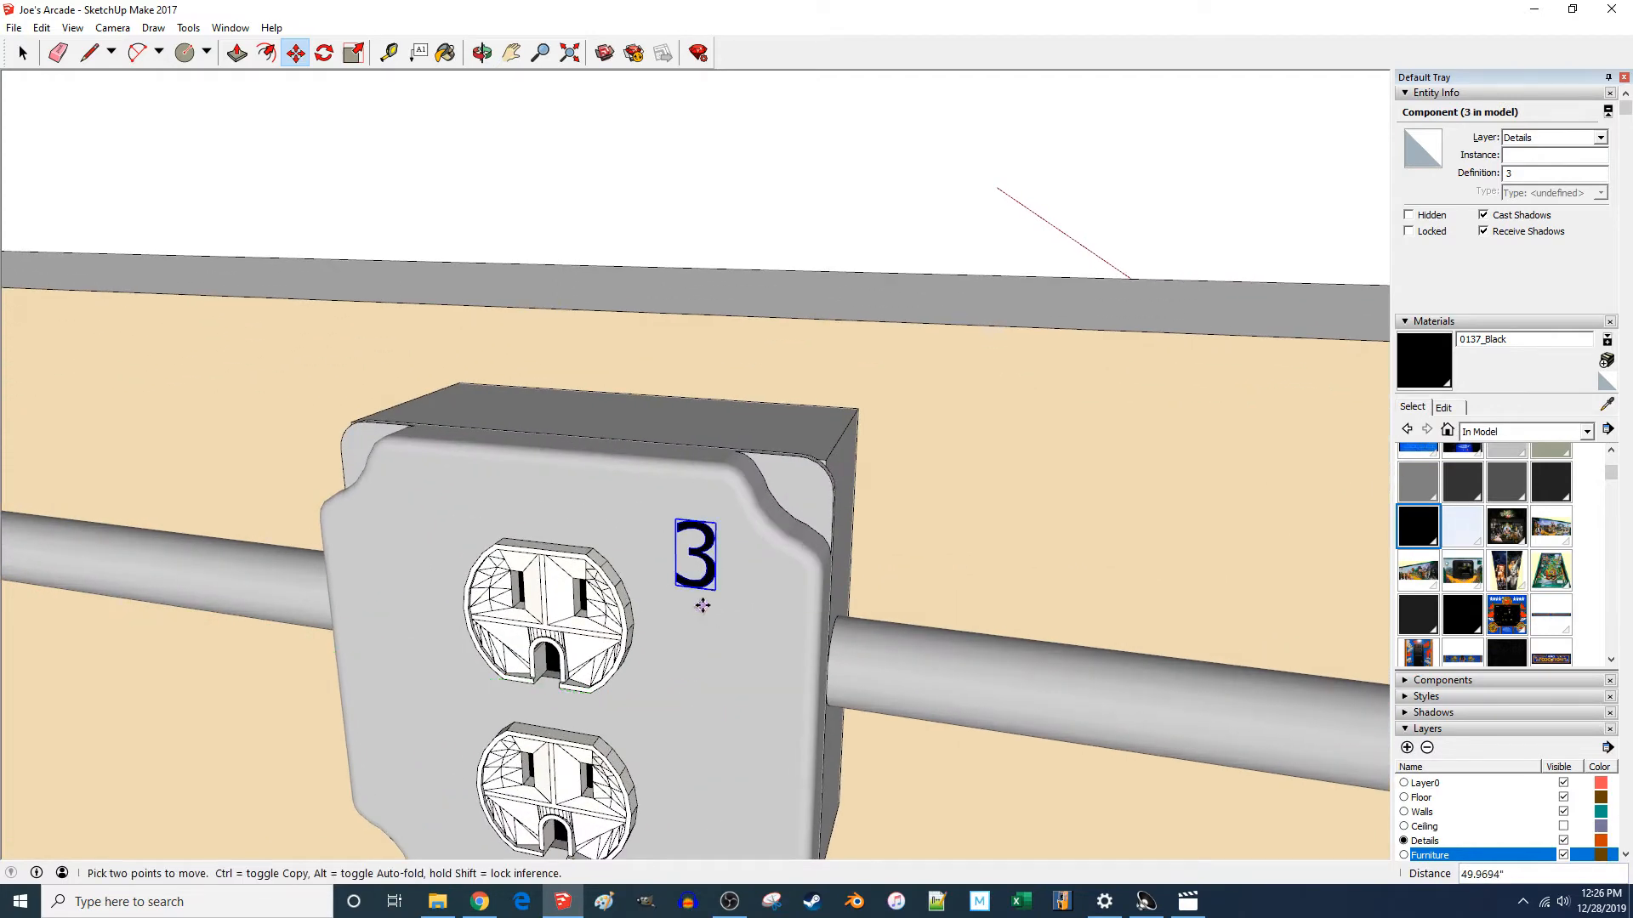
# - Copy the 3 about 2.3 inches across the same cover to the other side of the upper socket
pyautogui.click(711, 648)
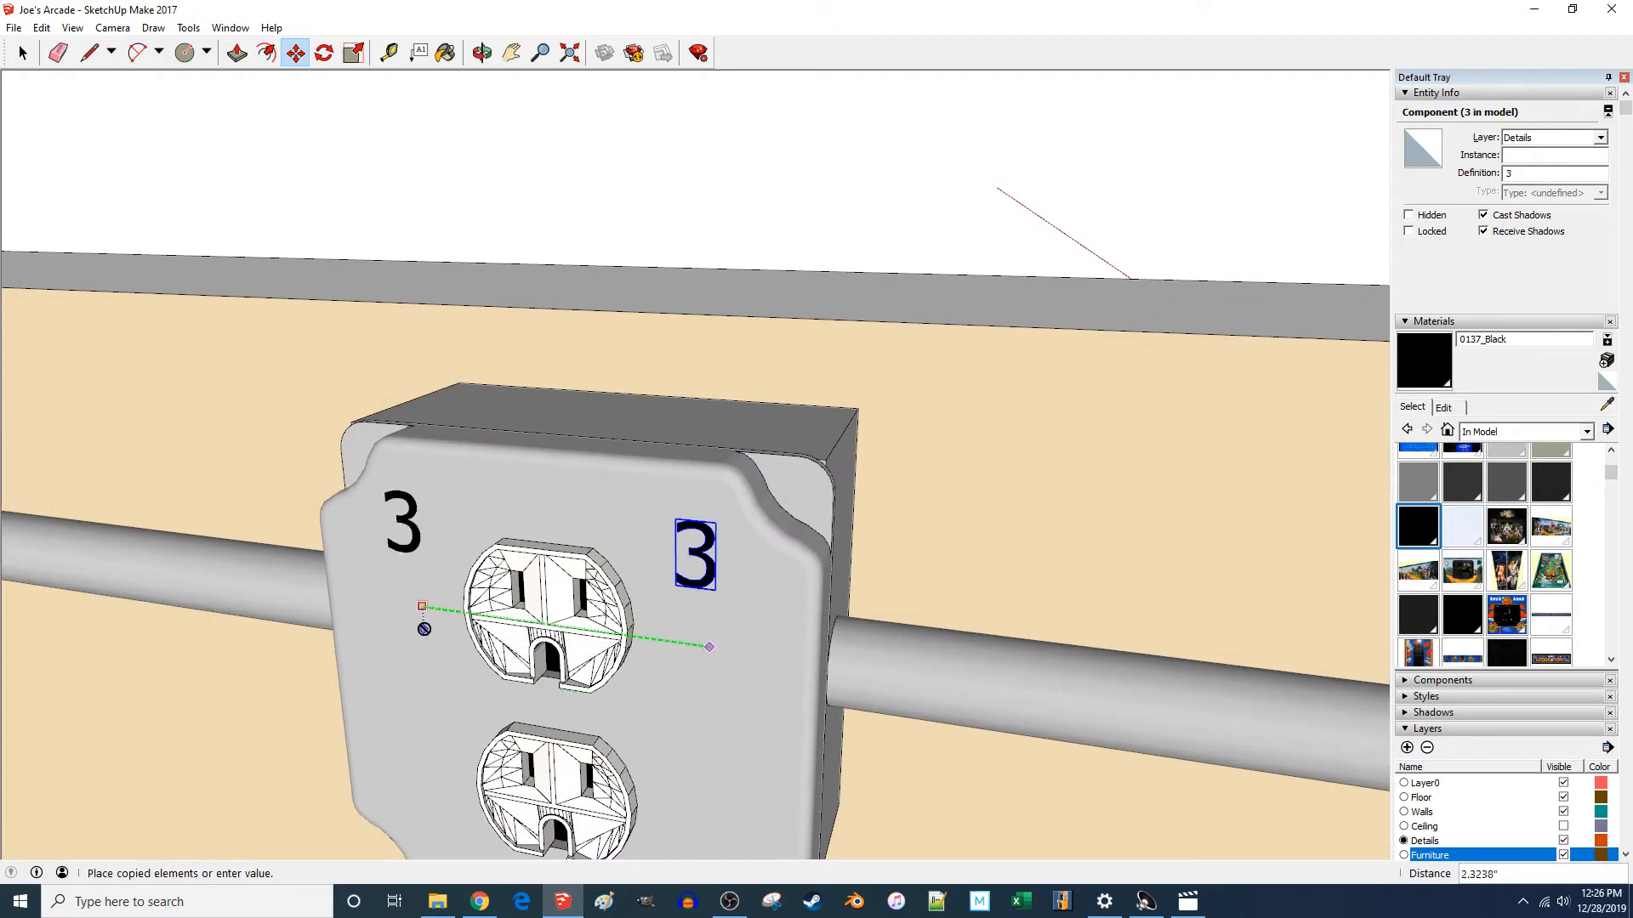
pyautogui.click(422, 629)
pyautogui.scroll(-3, 951, 568)
pyautogui.scroll(6, 583, 579)
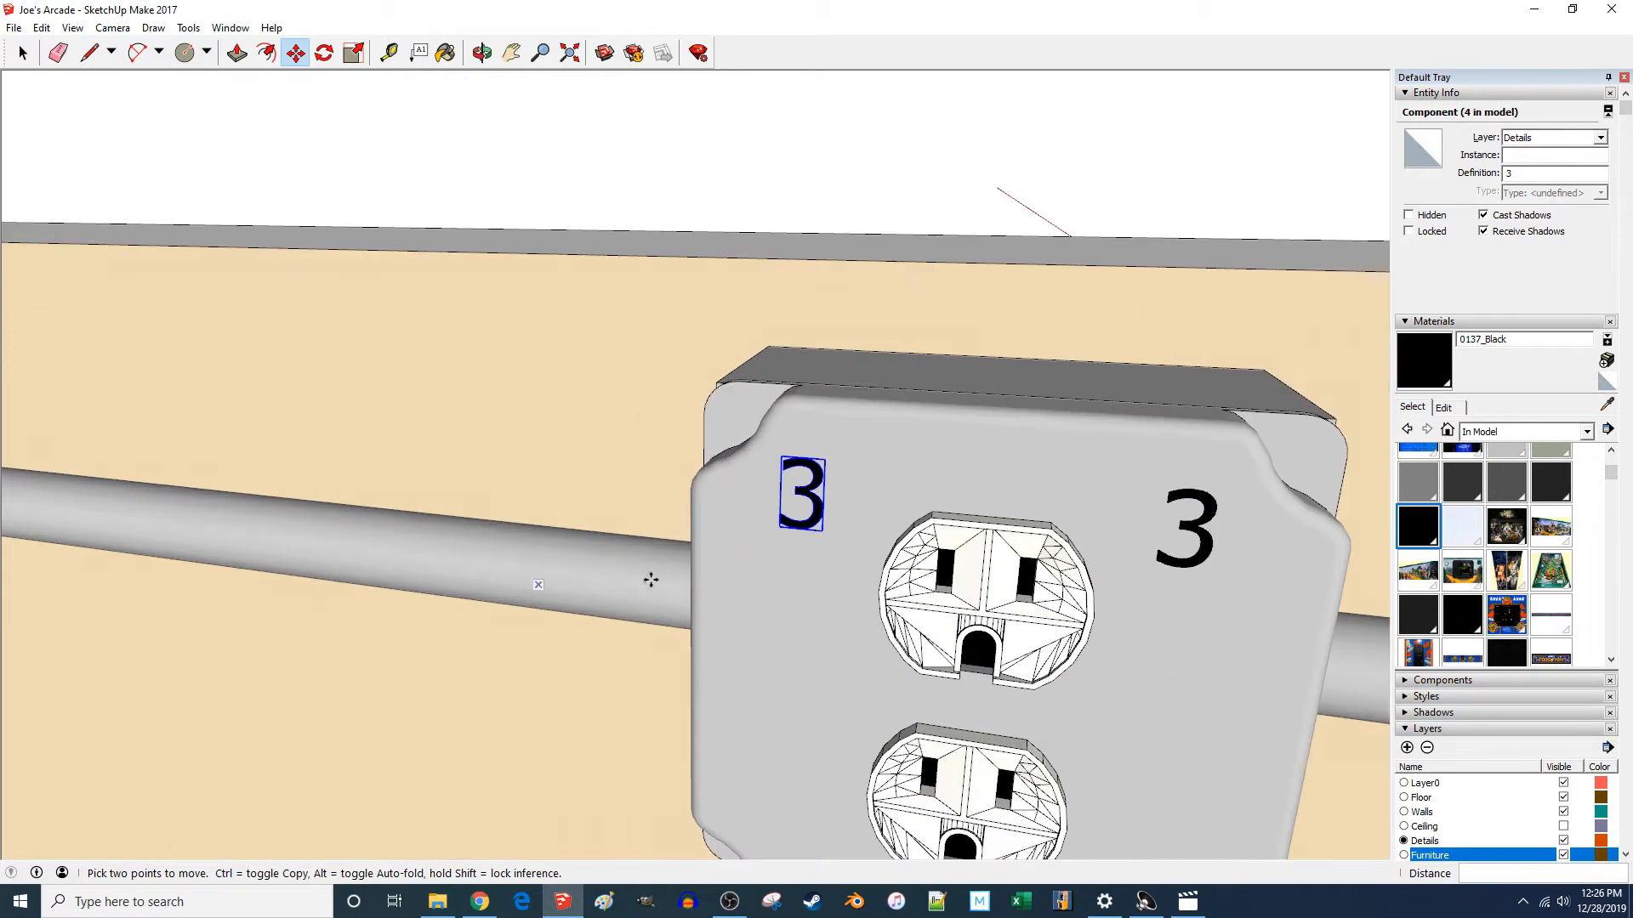
# - Select both 3s on this cover and move them together slightly downward
pyautogui.press('space')
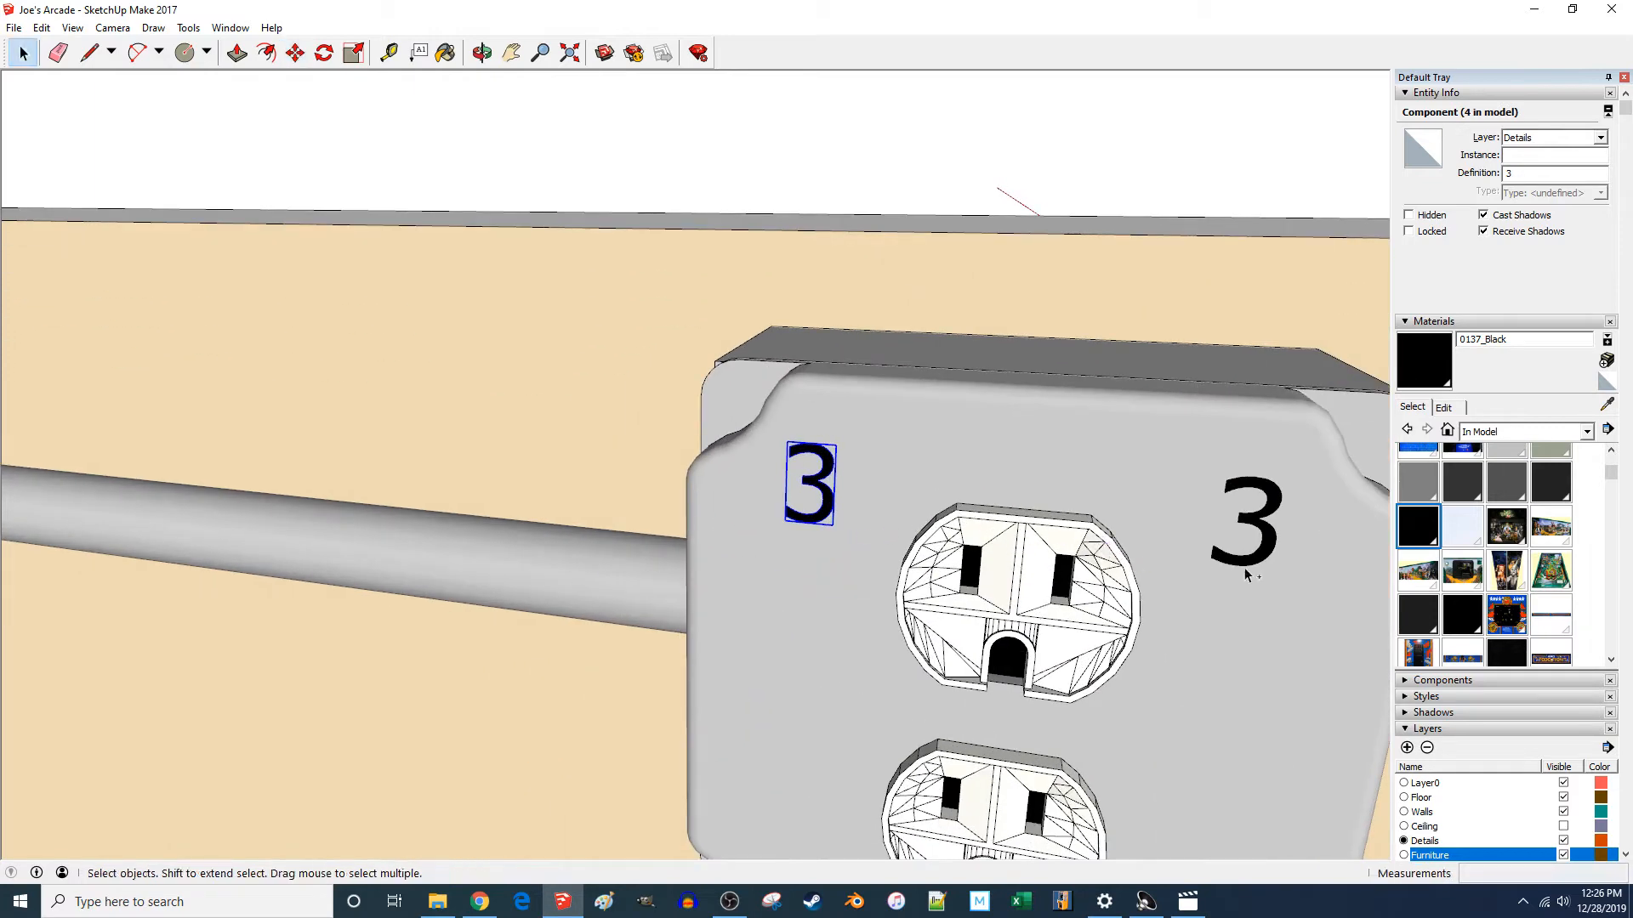
pyautogui.press('m')
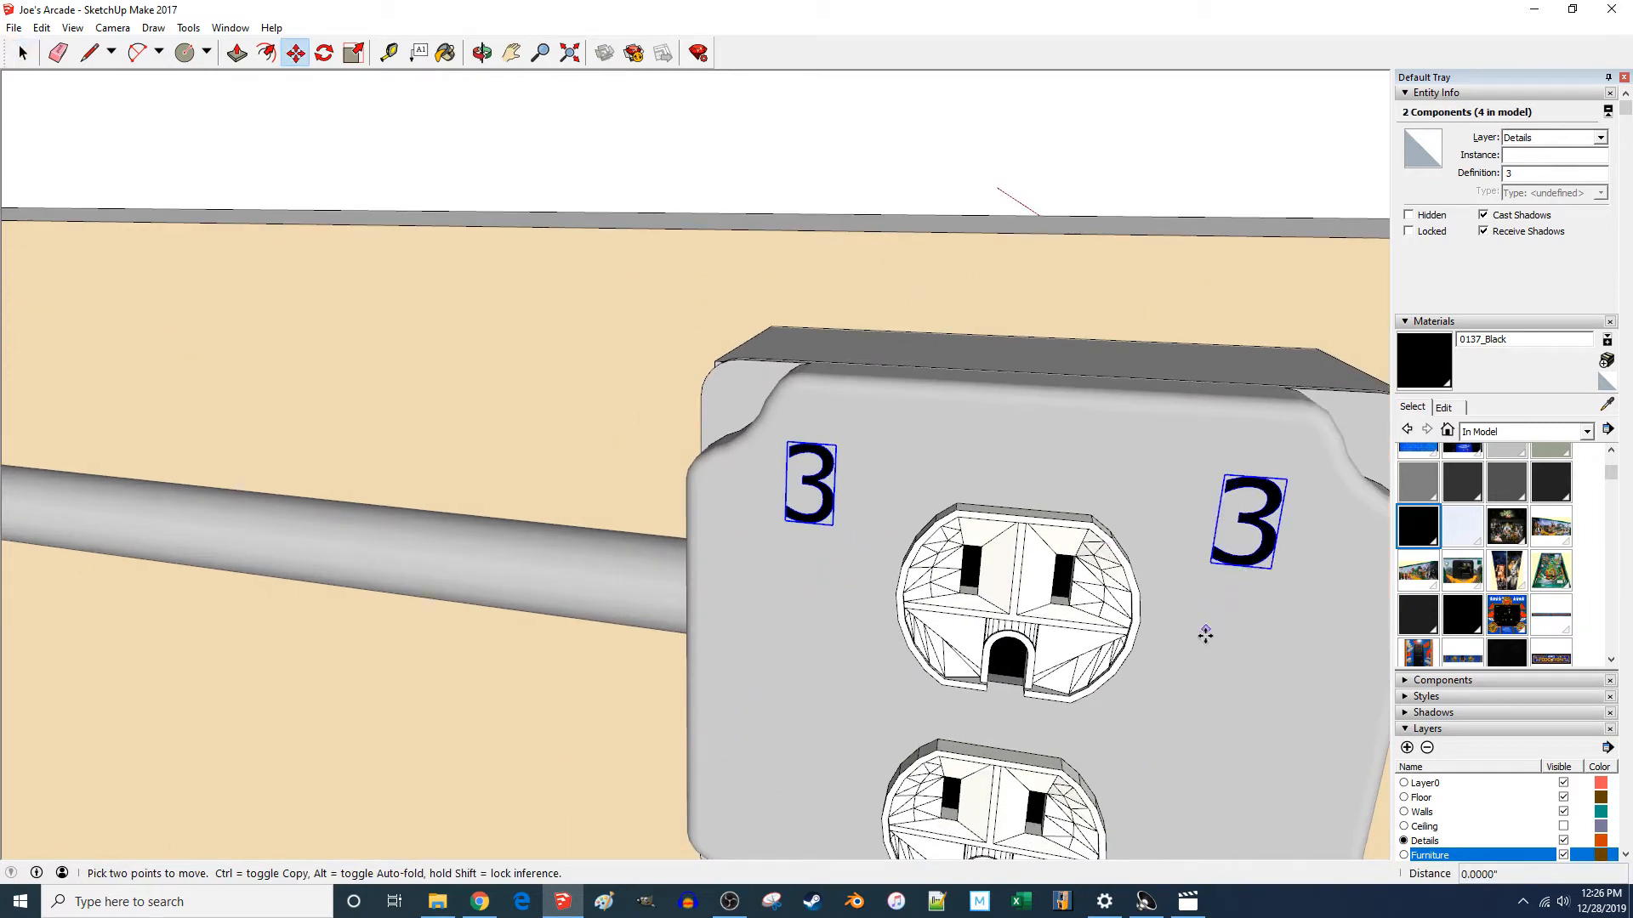
pyautogui.click(1205, 634)
pyautogui.click(1201, 663)
pyautogui.scroll(-4, 920, 314)
pyautogui.scroll(4, 992, 732)
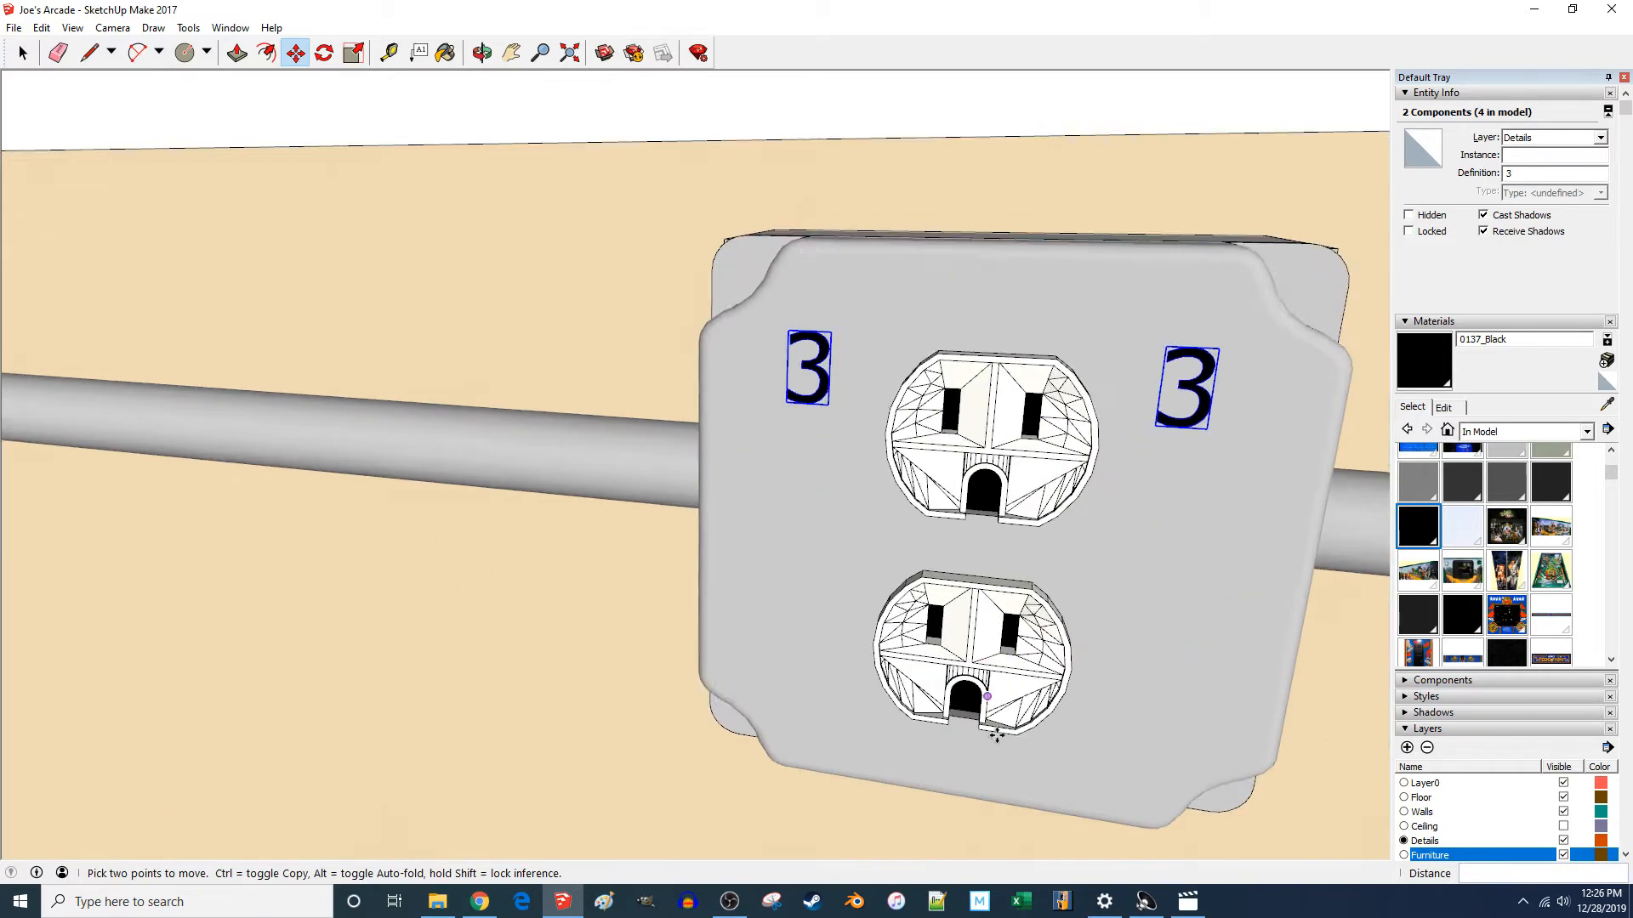
# - Draw a thin strip about 3.8 inches long and 0.09 inches high across the cover between the two sockets
pyautogui.press('space')
pyautogui.press('l')
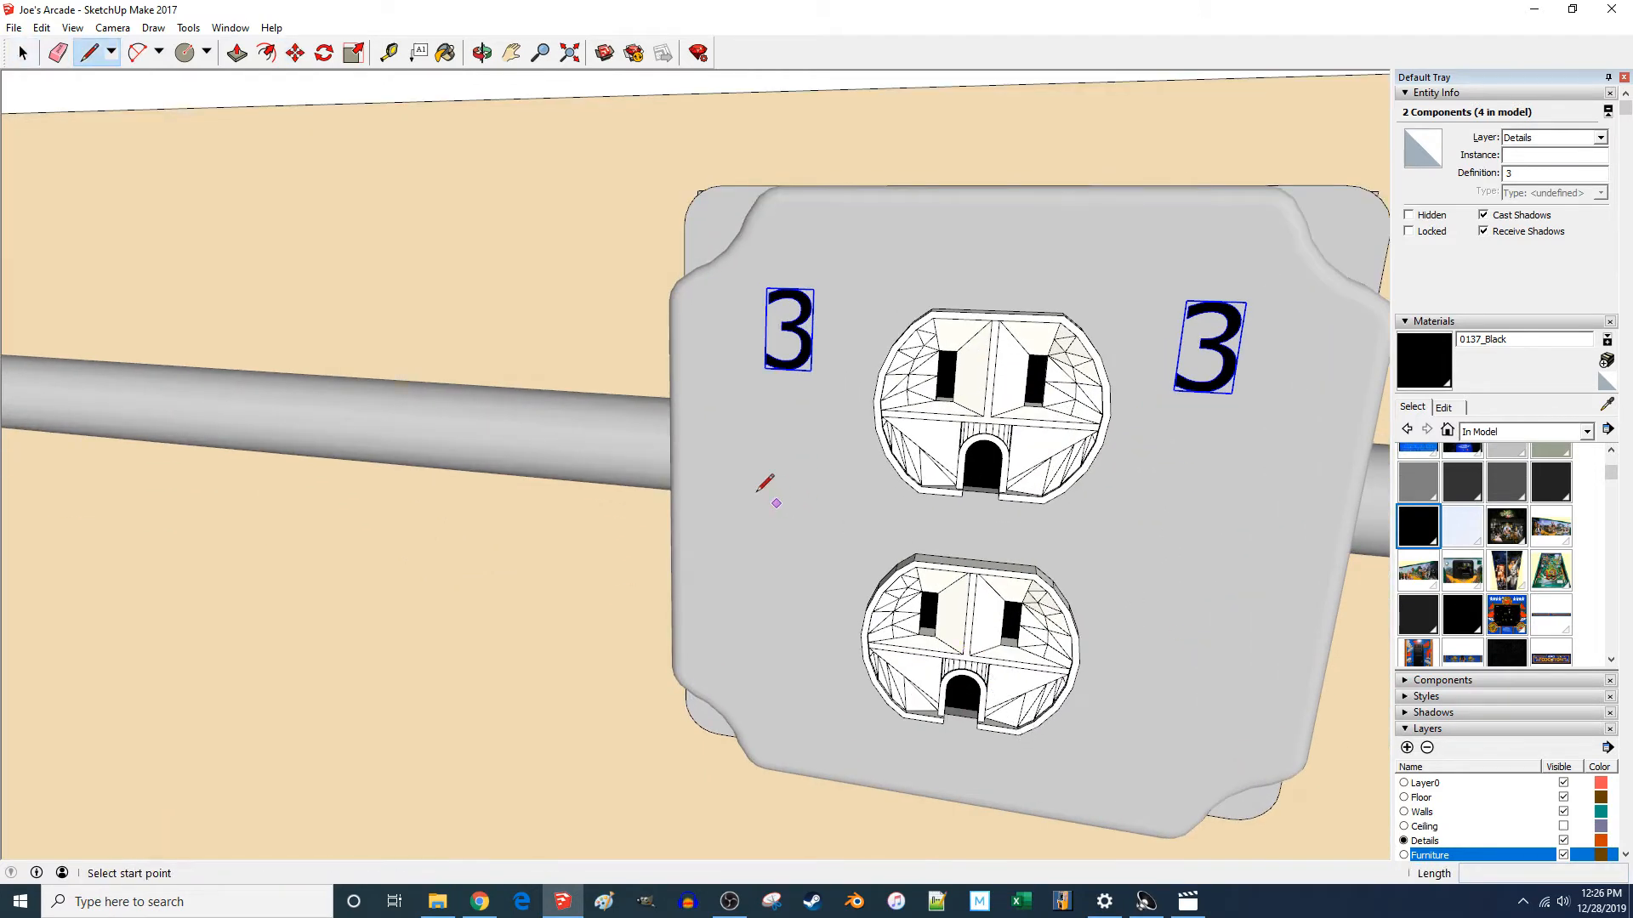
pyautogui.click(680, 486)
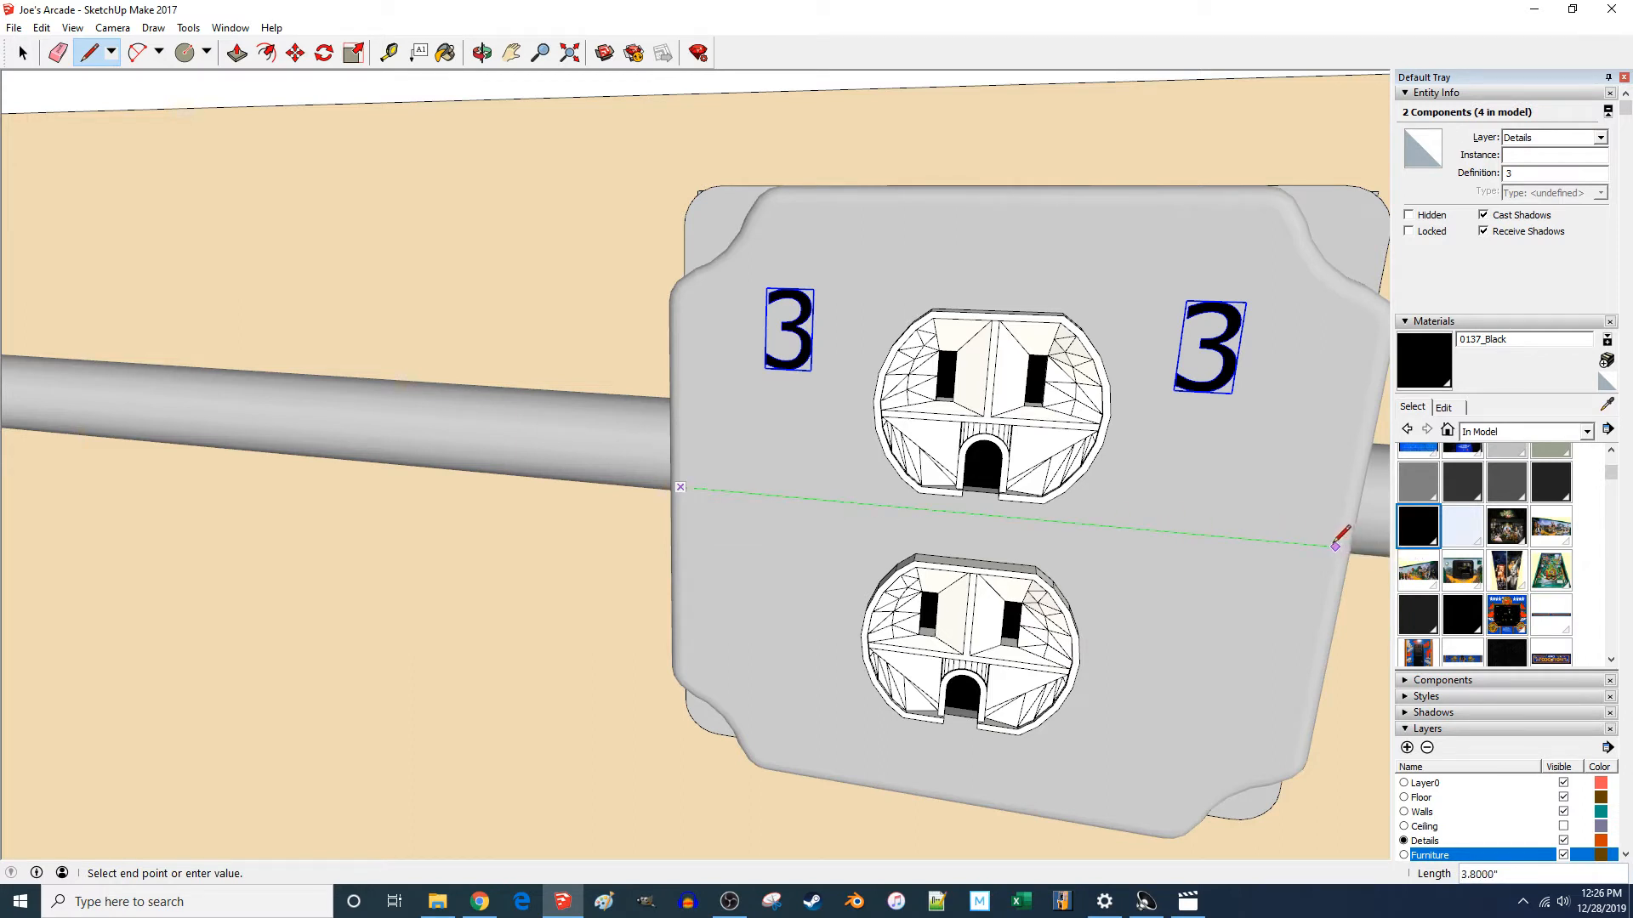
pyautogui.click(1334, 547)
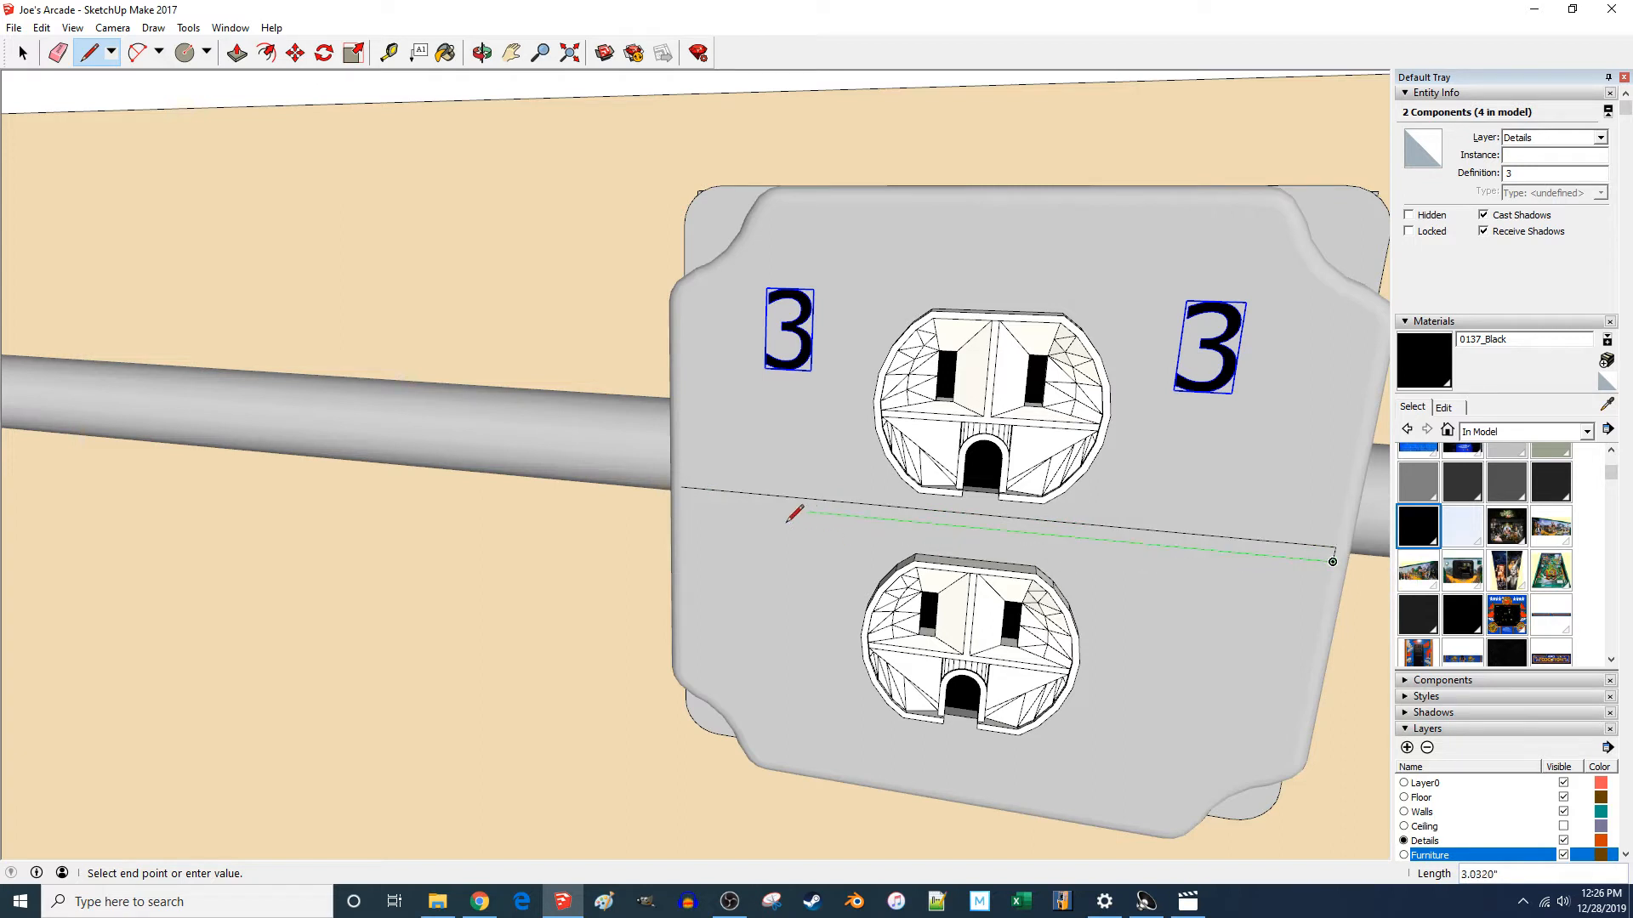
pyautogui.click(681, 498)
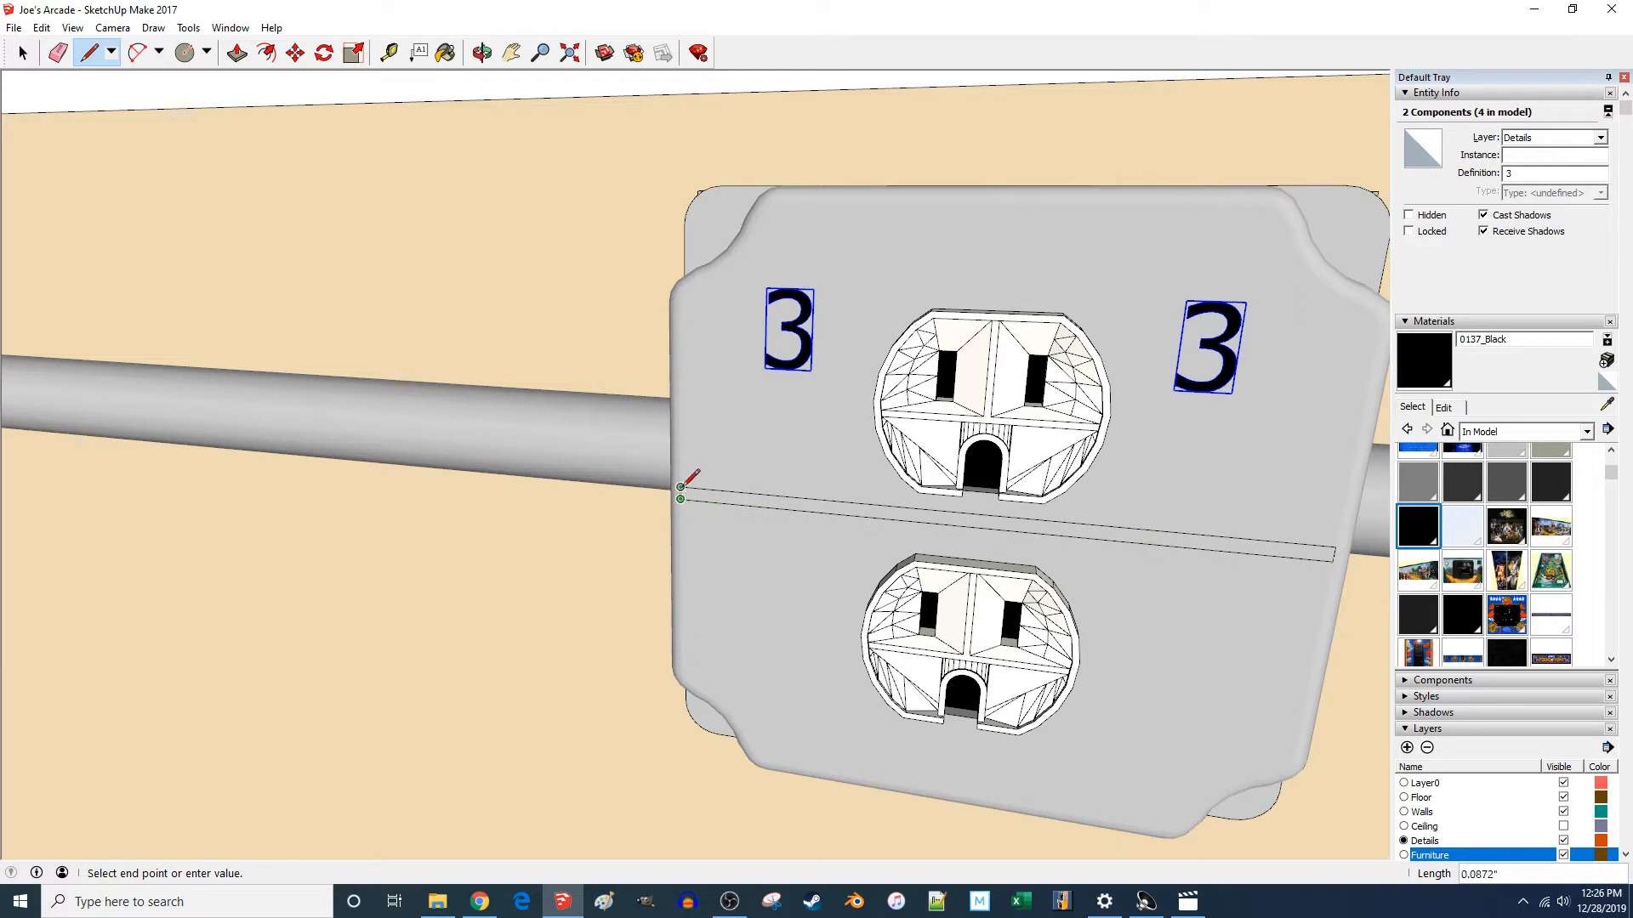
pyautogui.press('space')
# - Paint the strip's face 0137_Black and group its face with its edges
pyautogui.rightClick(709, 502)
pyautogui.click(711, 505)
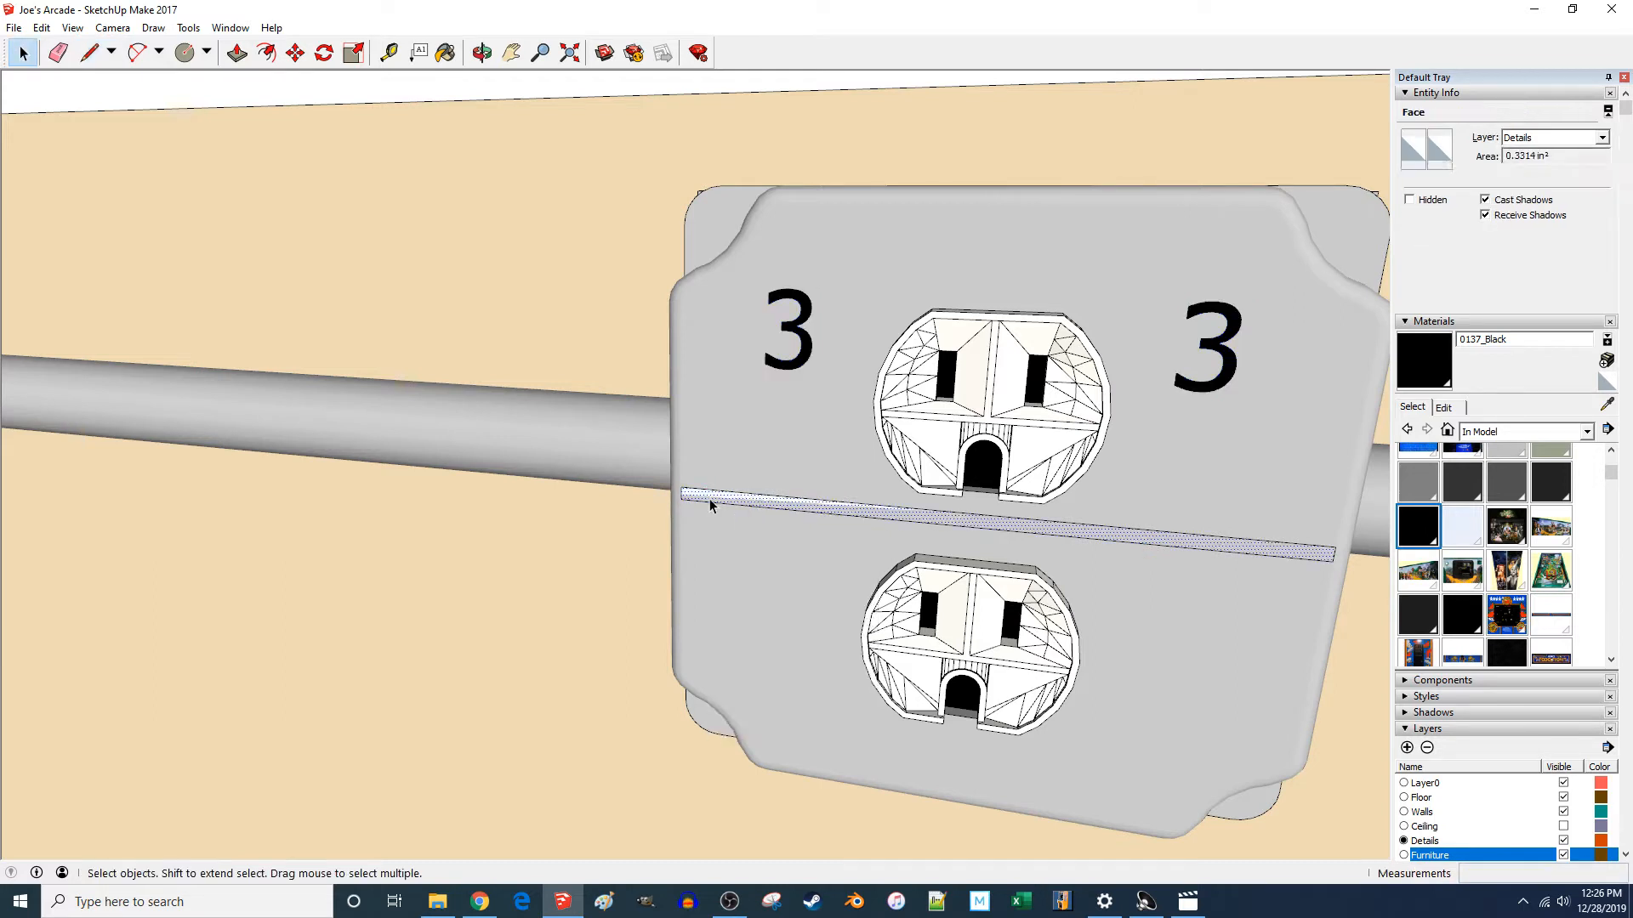
pyautogui.press('b')
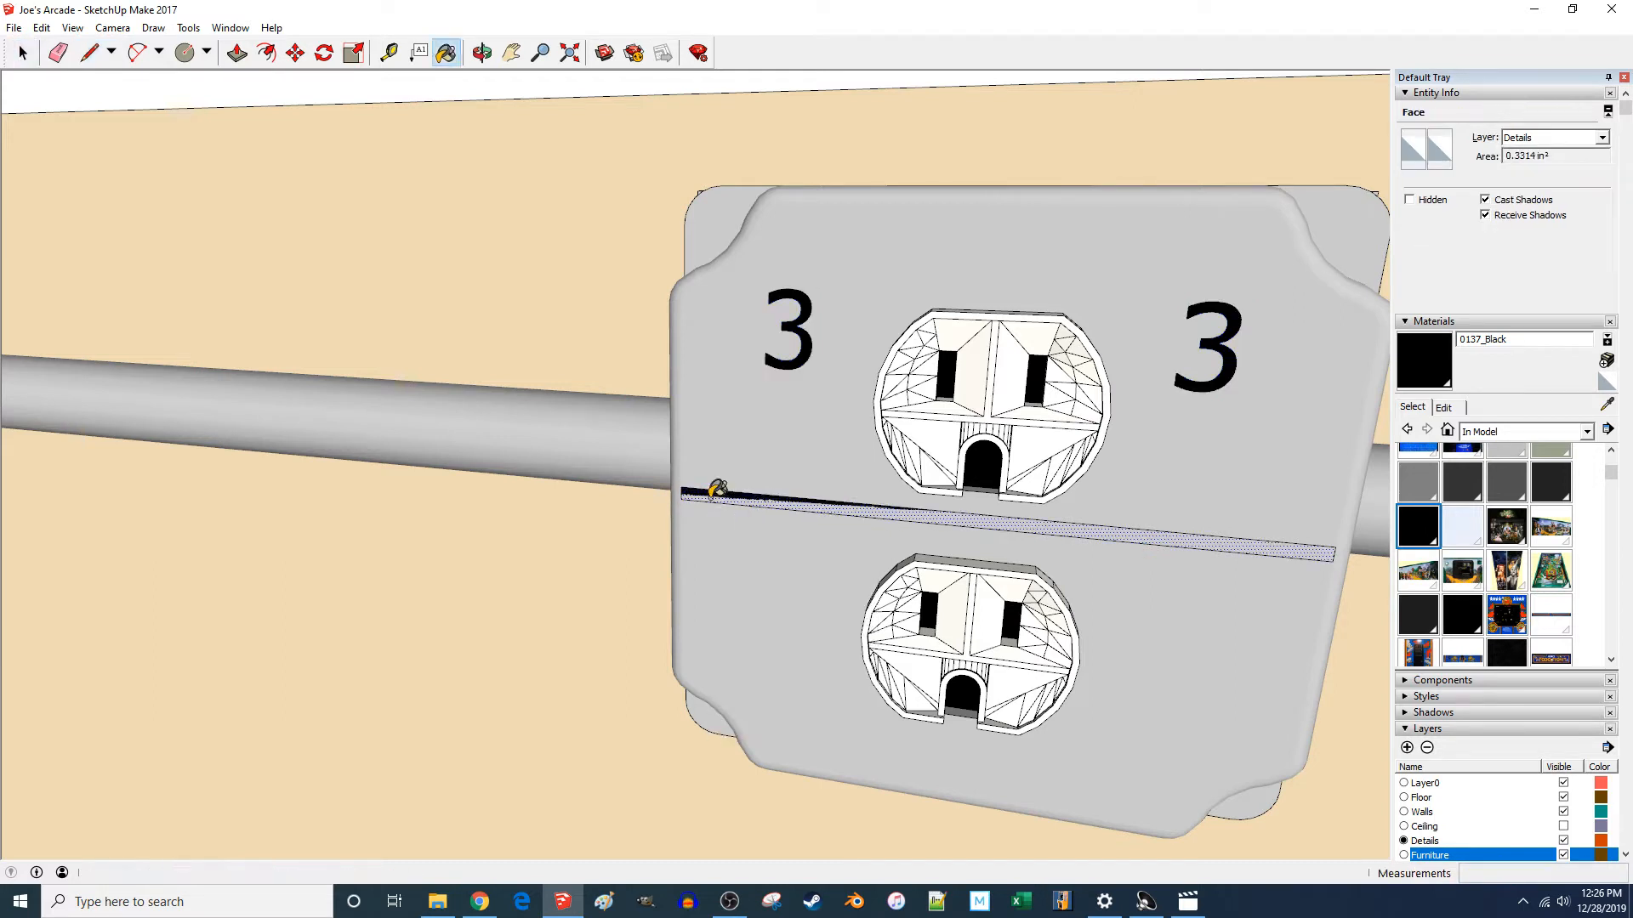
pyautogui.doubleClick(710, 501)
pyautogui.press('g')
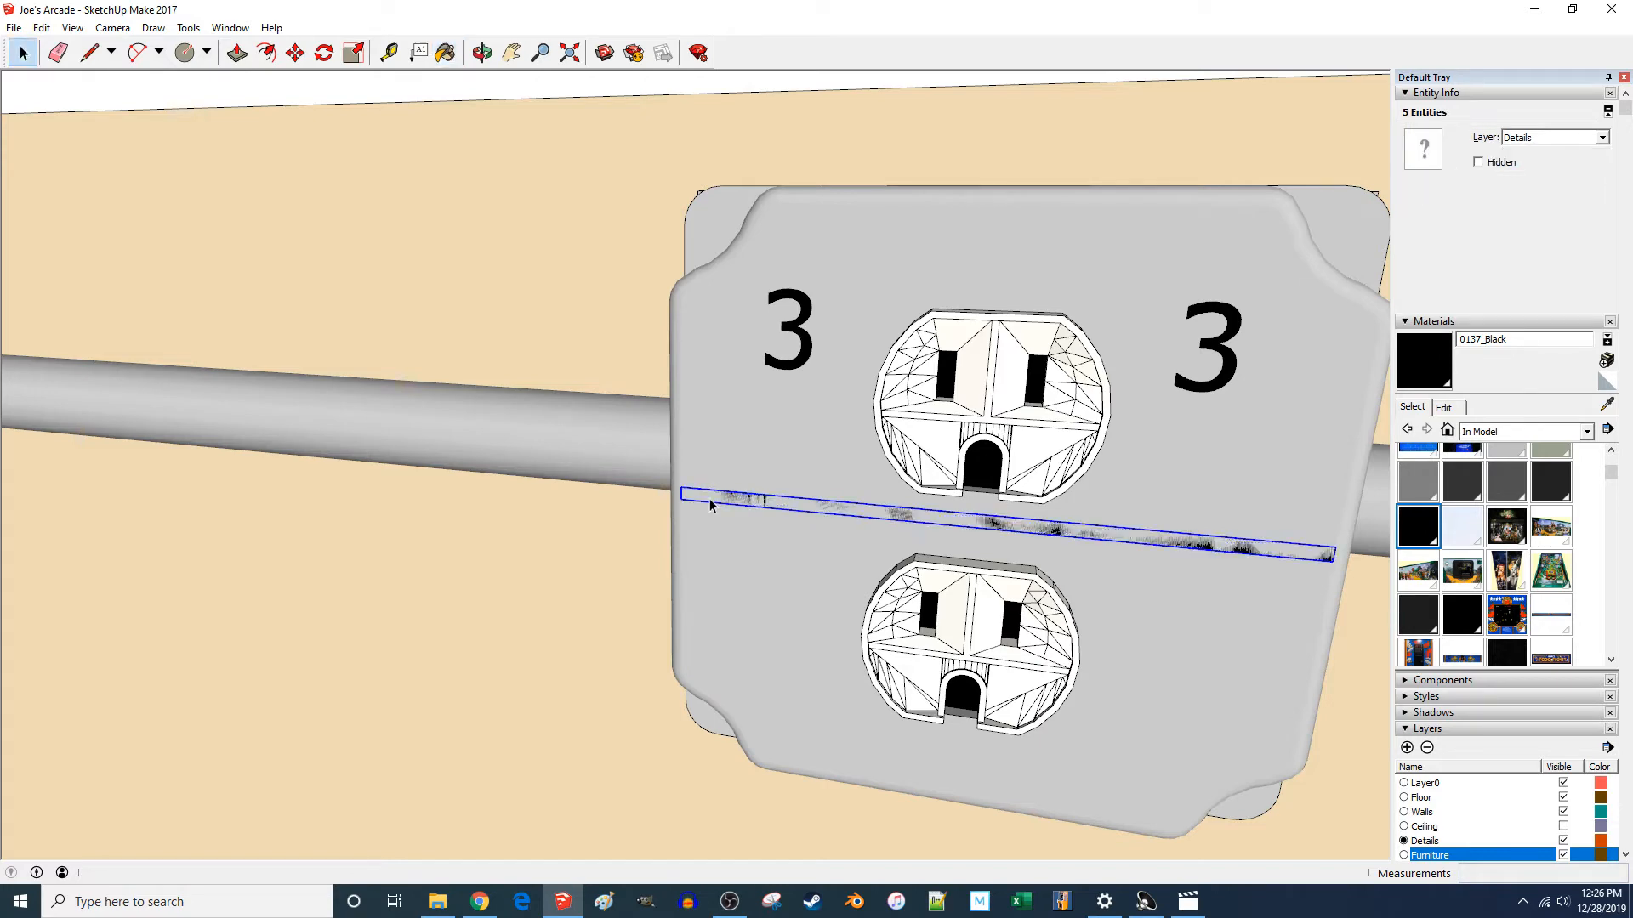
# - Move the black strip group slightly outward from the cover's face along the red axis
pyautogui.moveTo(879, 528); pyautogui.dragTo(672, 595, button='middle')
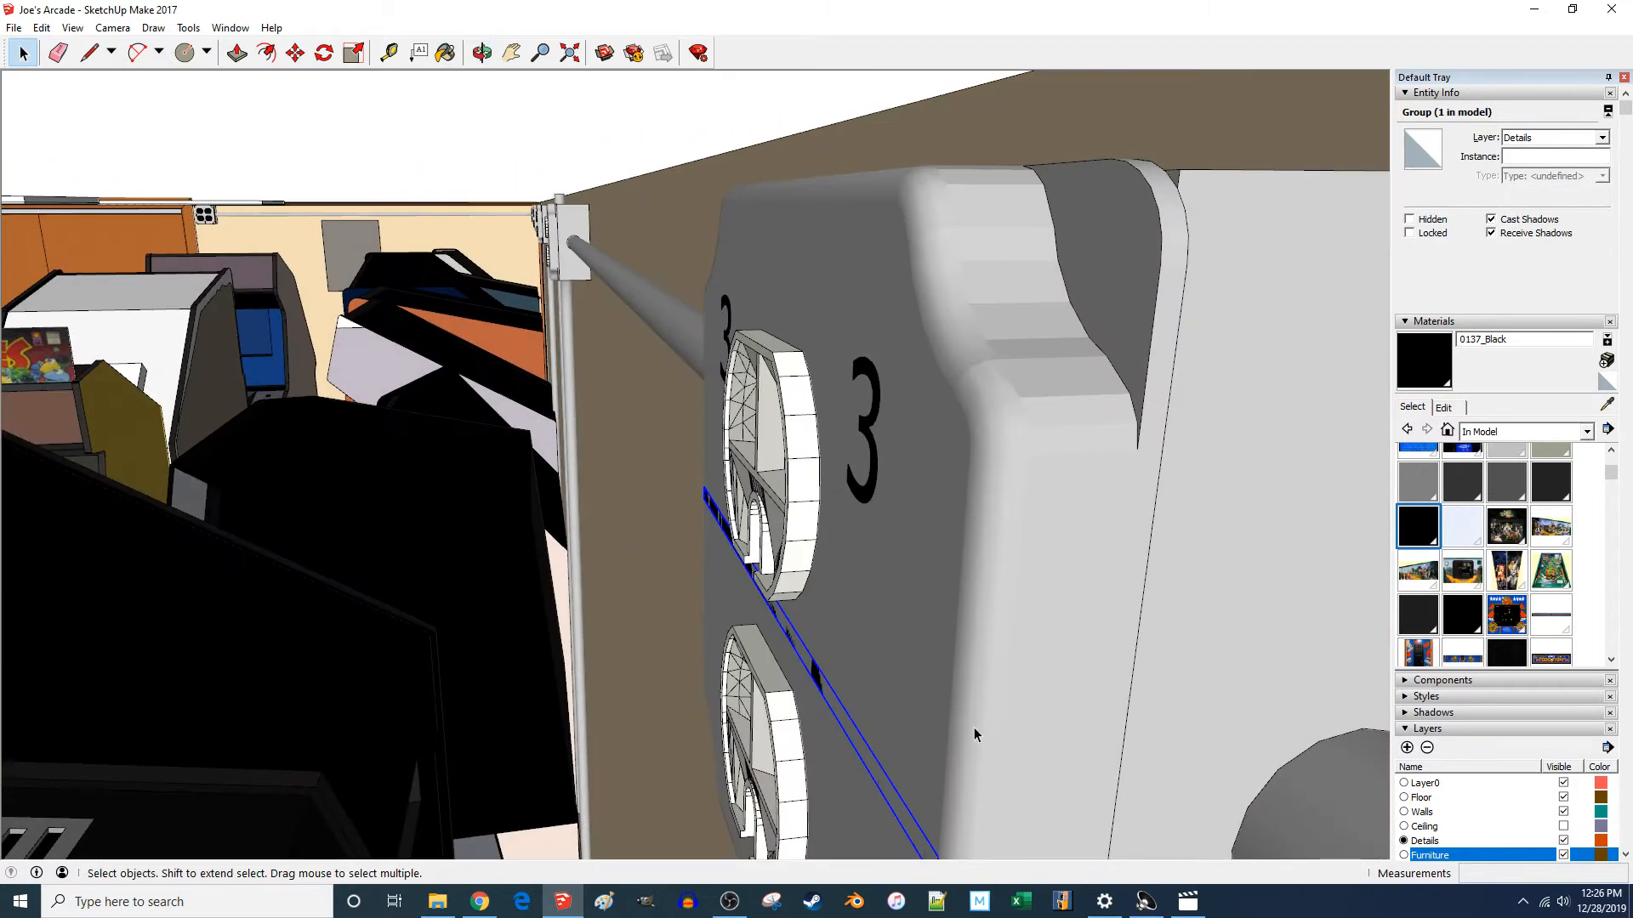
pyautogui.press('m')
pyautogui.click(916, 687)
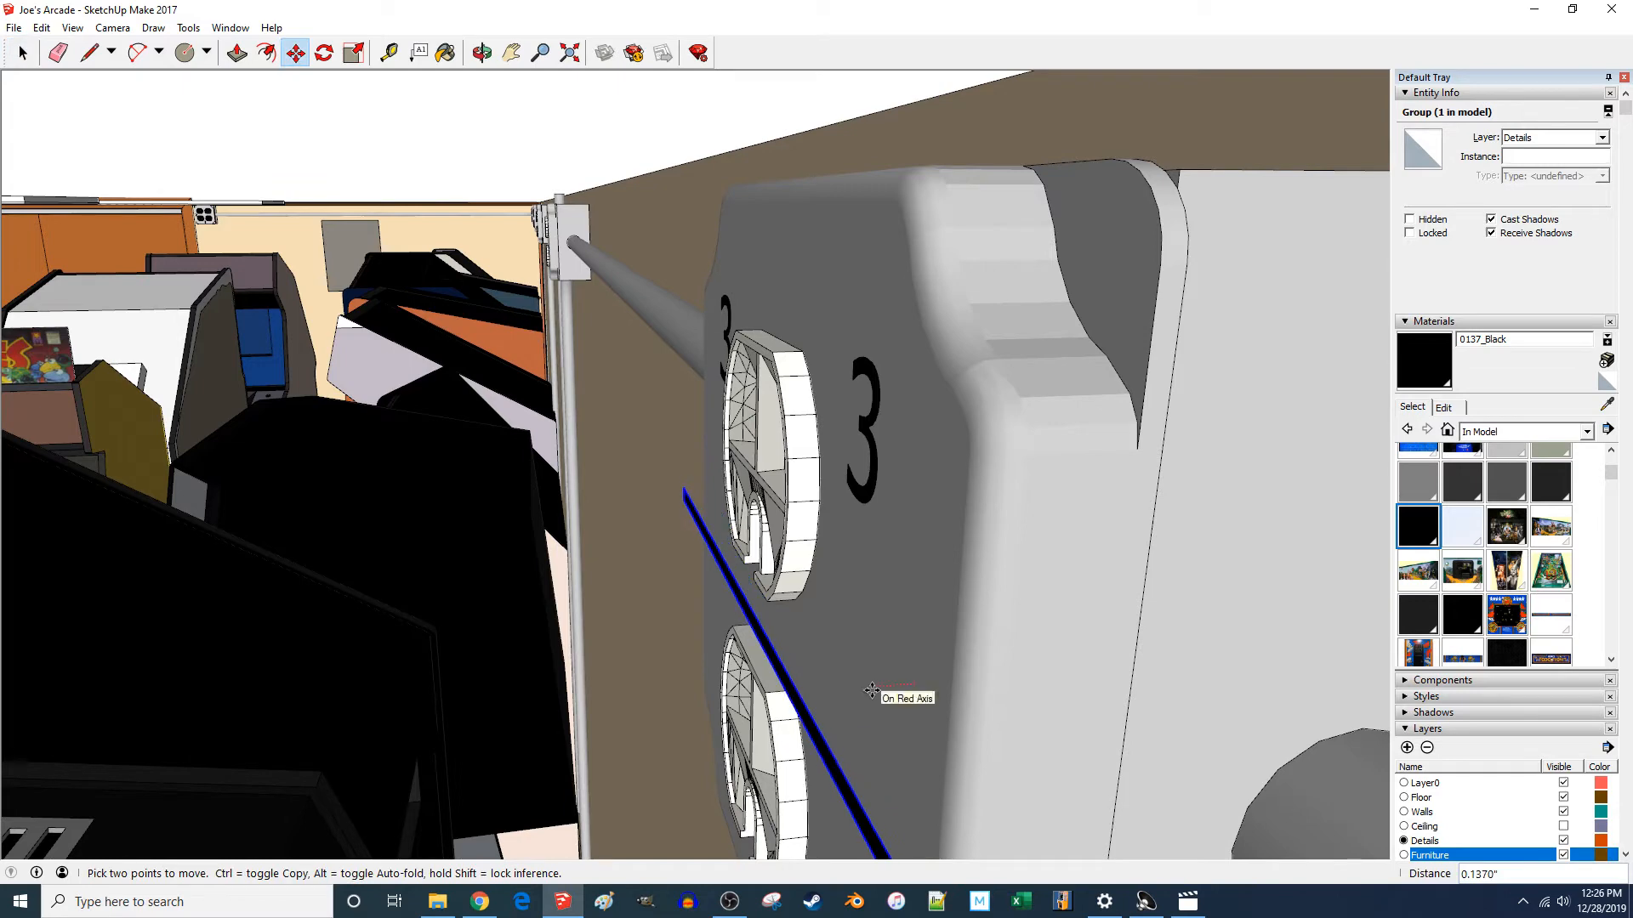
pyautogui.press('Escape')
pyautogui.press('space')
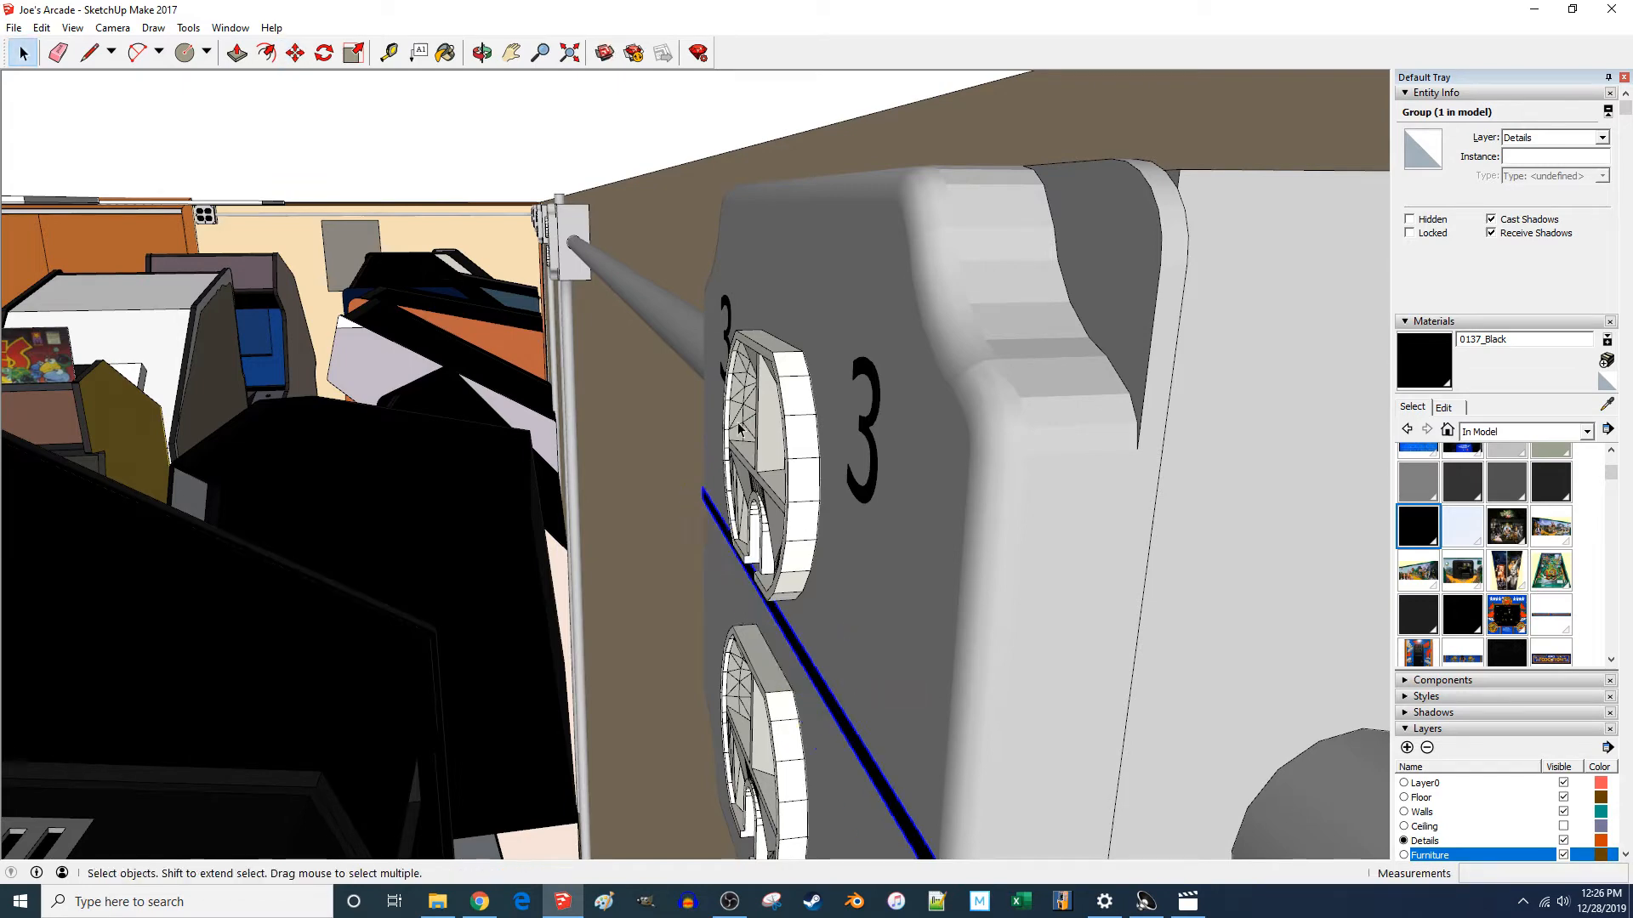
# - Move the black strip about 0.06 inches down the cover so it sits midway between the two sockets
pyautogui.click(931, 586)
pyautogui.scroll(-2, 931, 586)
pyautogui.moveTo(860, 730); pyautogui.dragTo(1415, 624, button='middle')
pyautogui.click(929, 586)
pyautogui.press('m')
pyautogui.click(928, 635)
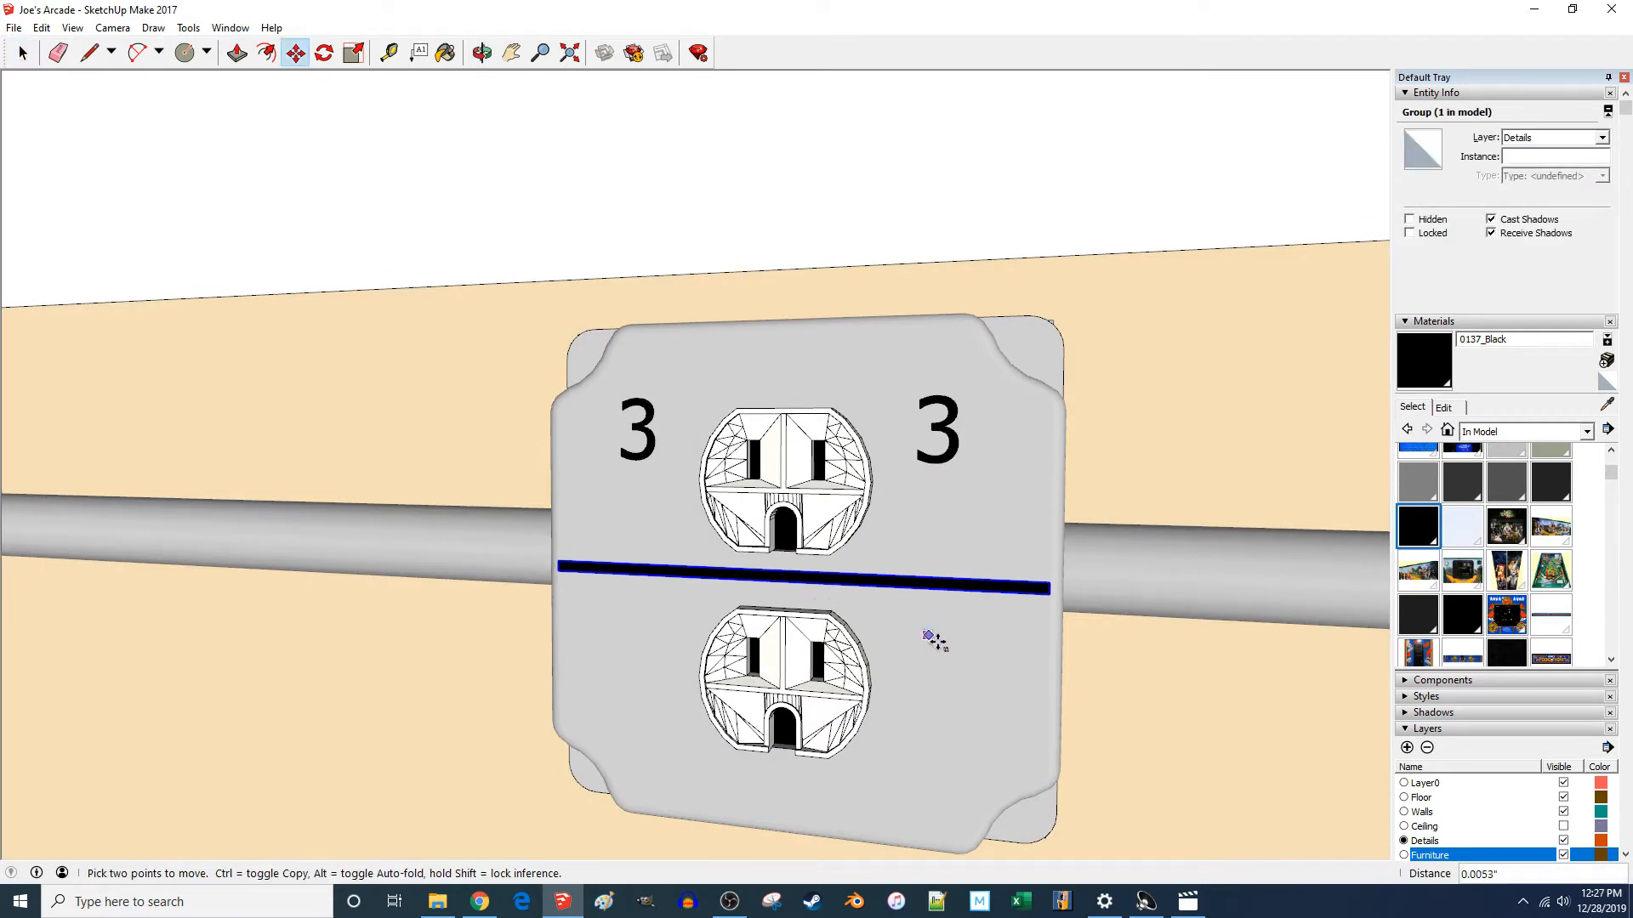
pyautogui.scroll(6, 928, 643)
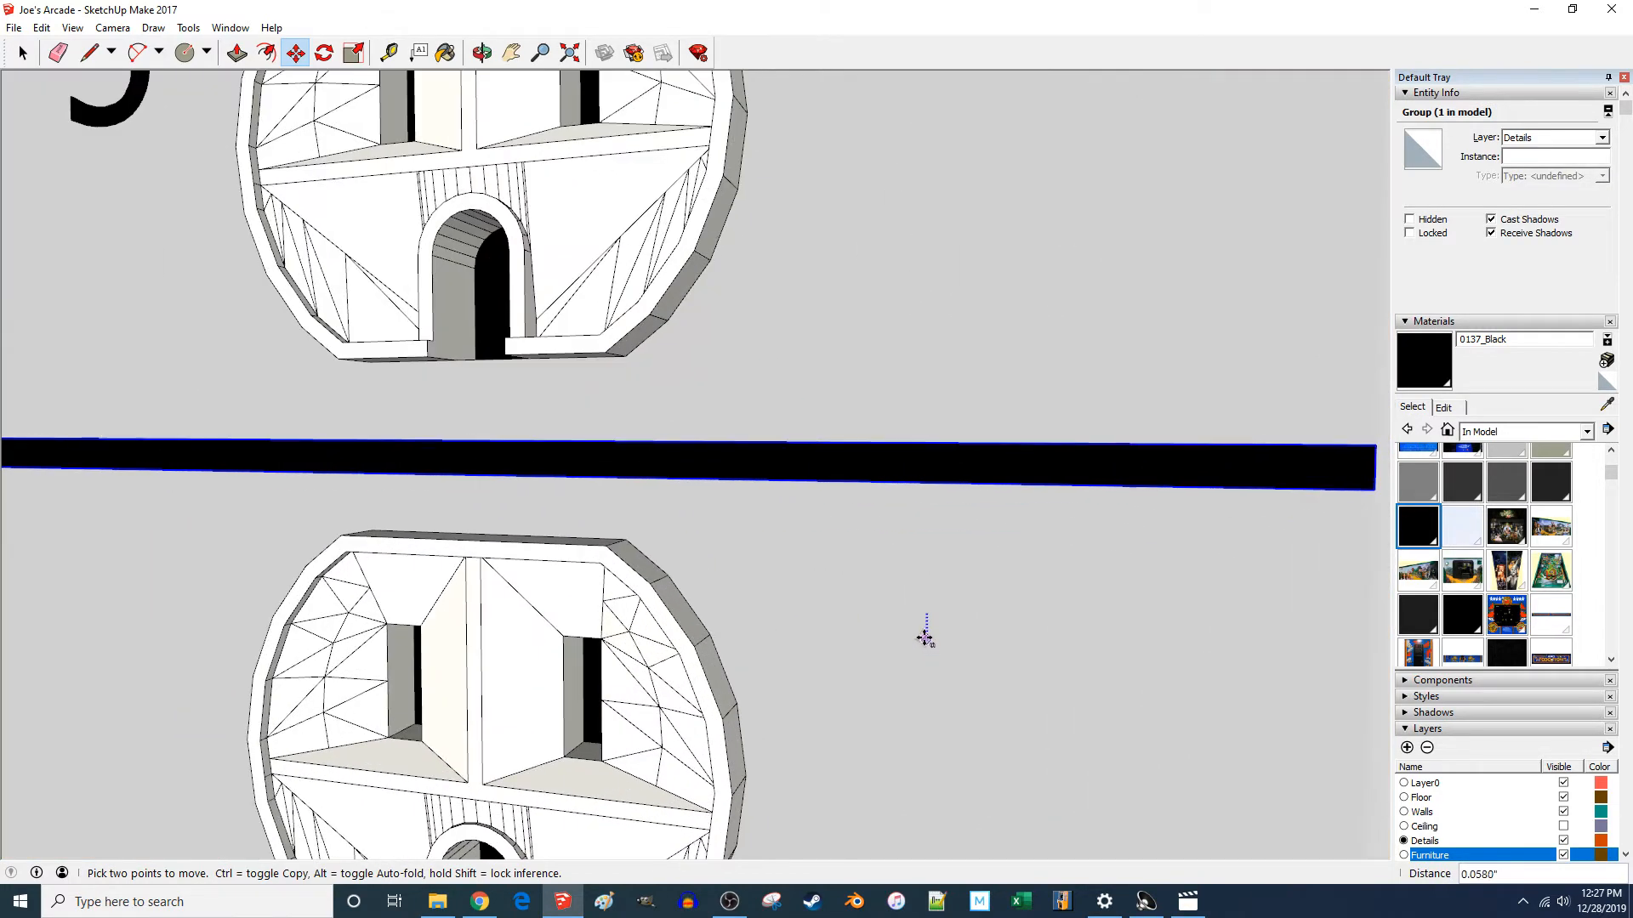
pyautogui.scroll(-5, 1131, 321)
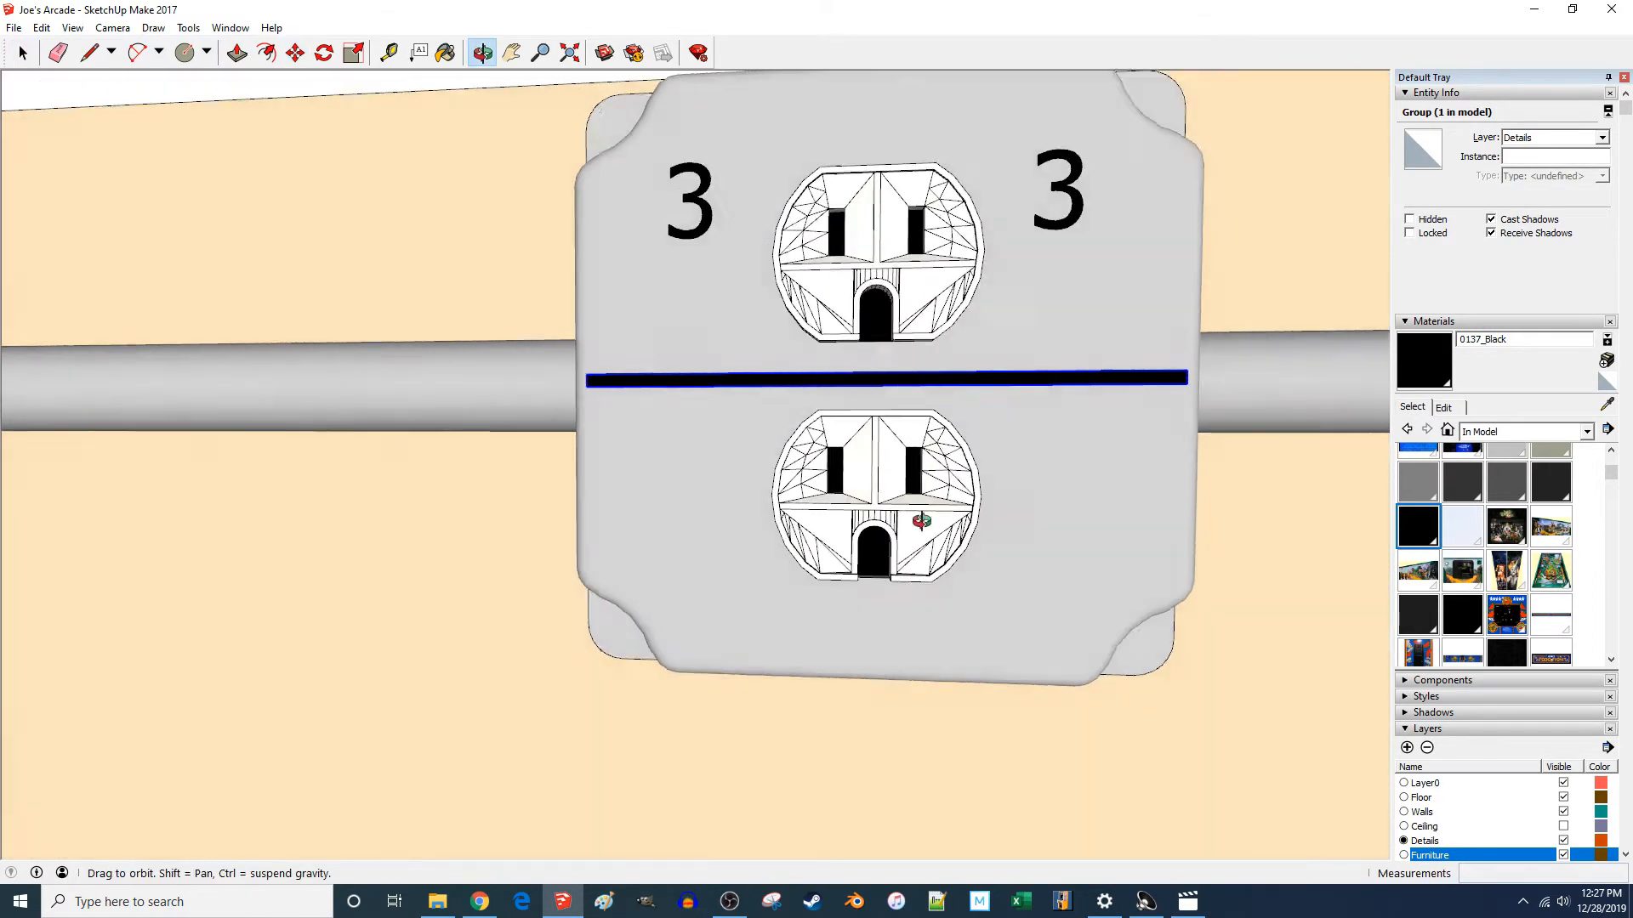
pyautogui.press('space')
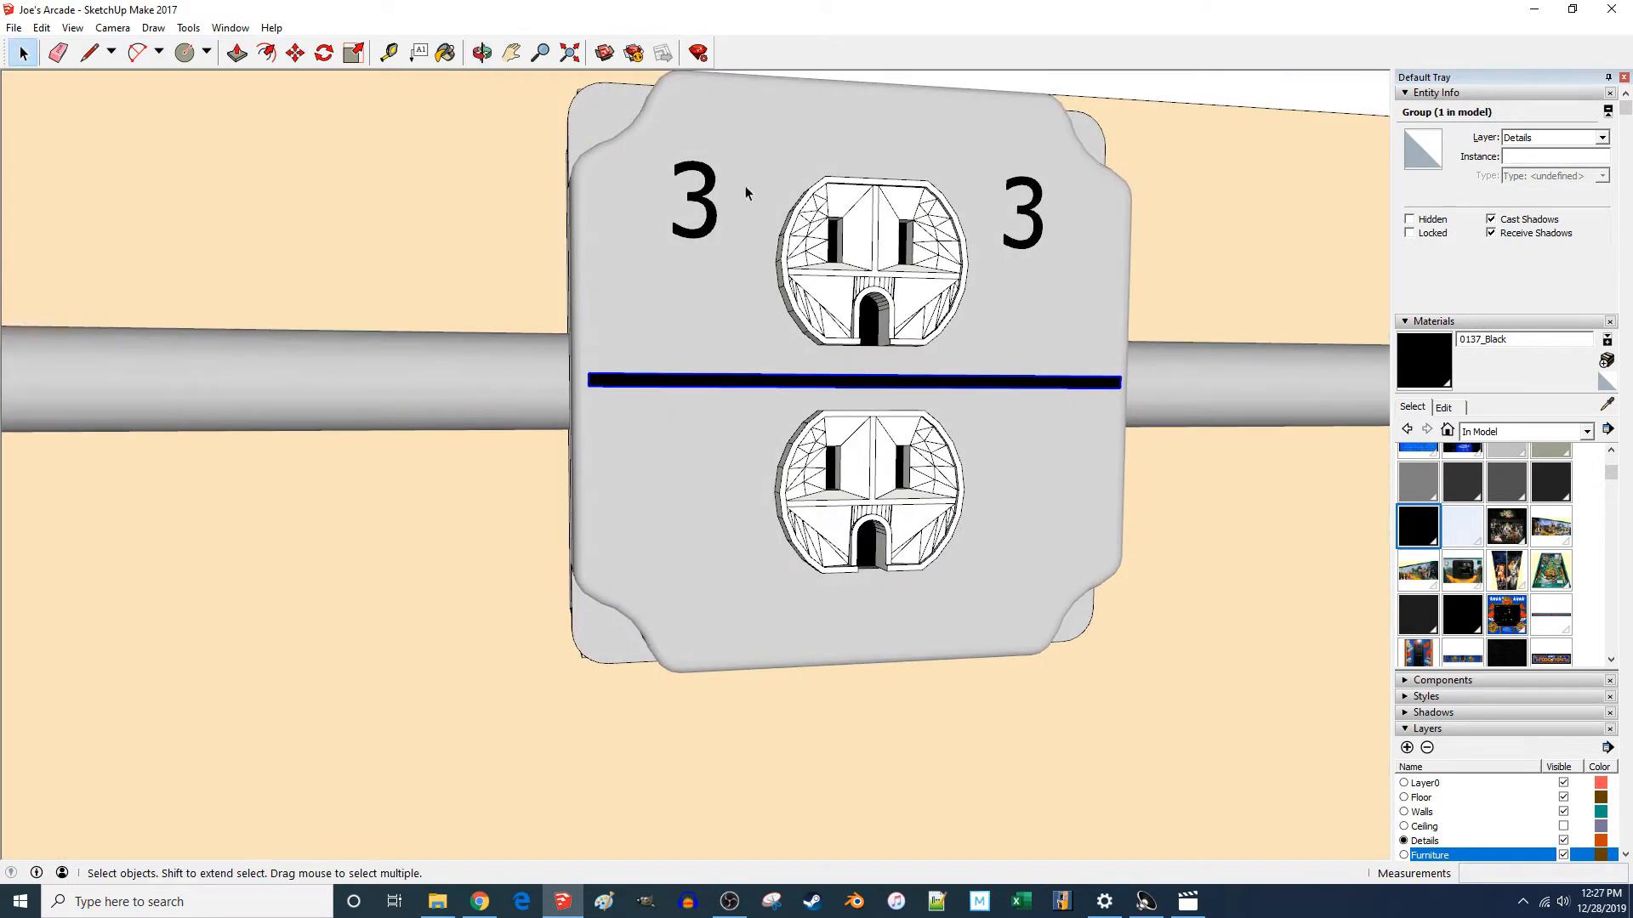
# - Create the 3D text "4" in Tahoma Regular, 0.5 inches high, and place it on the cover beside the lower socket
pyautogui.click(188, 27)
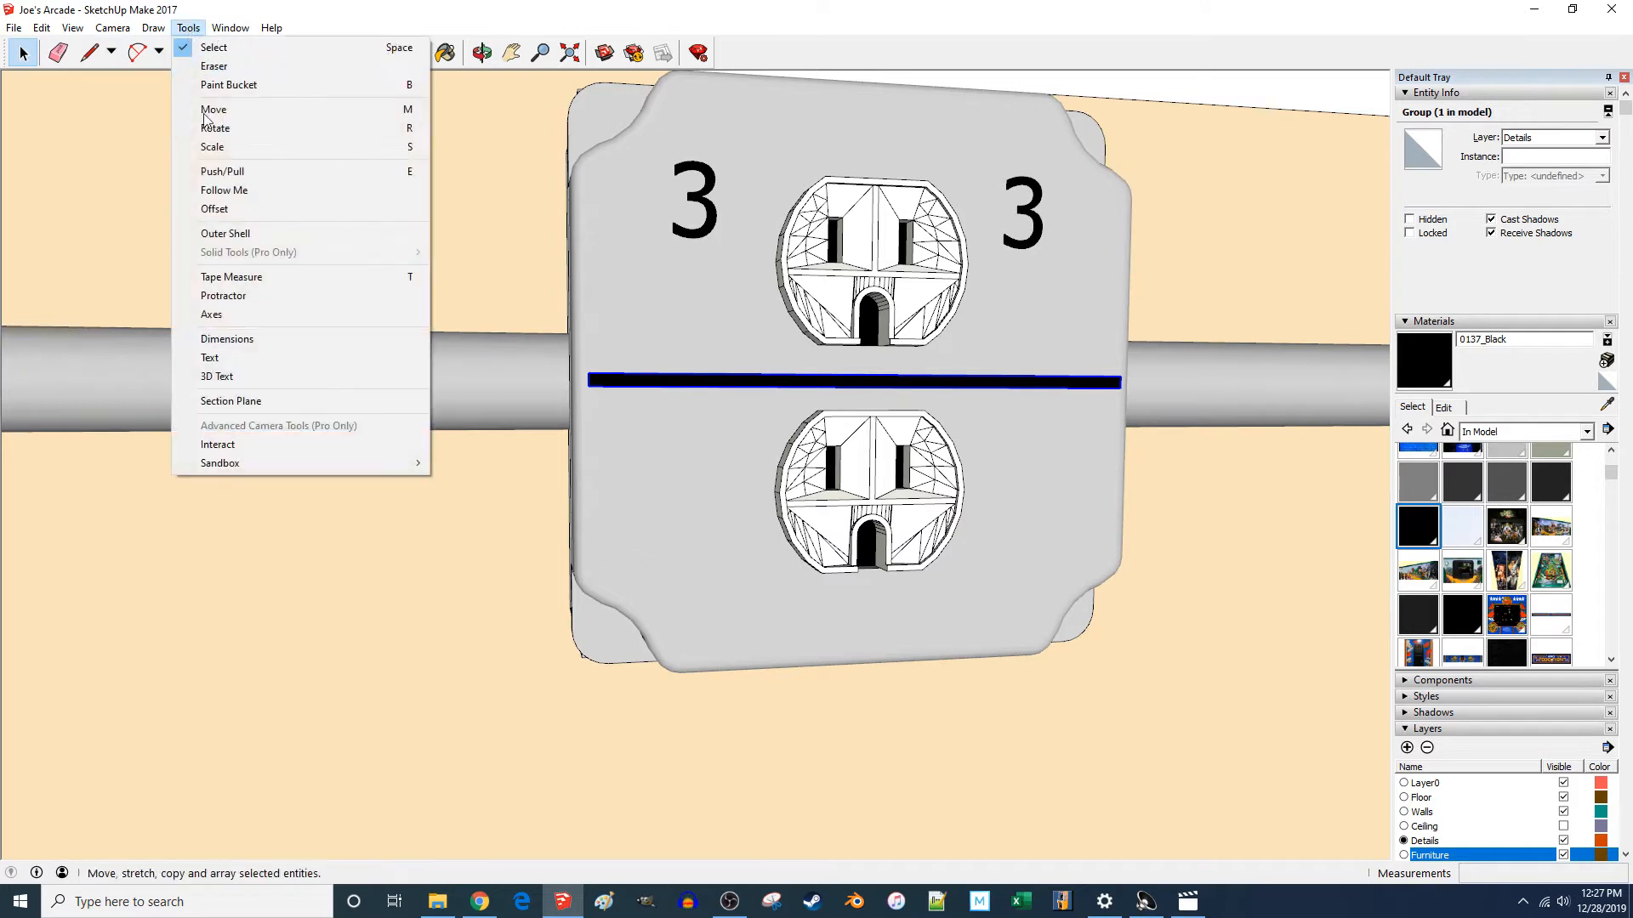
pyautogui.click(216, 375)
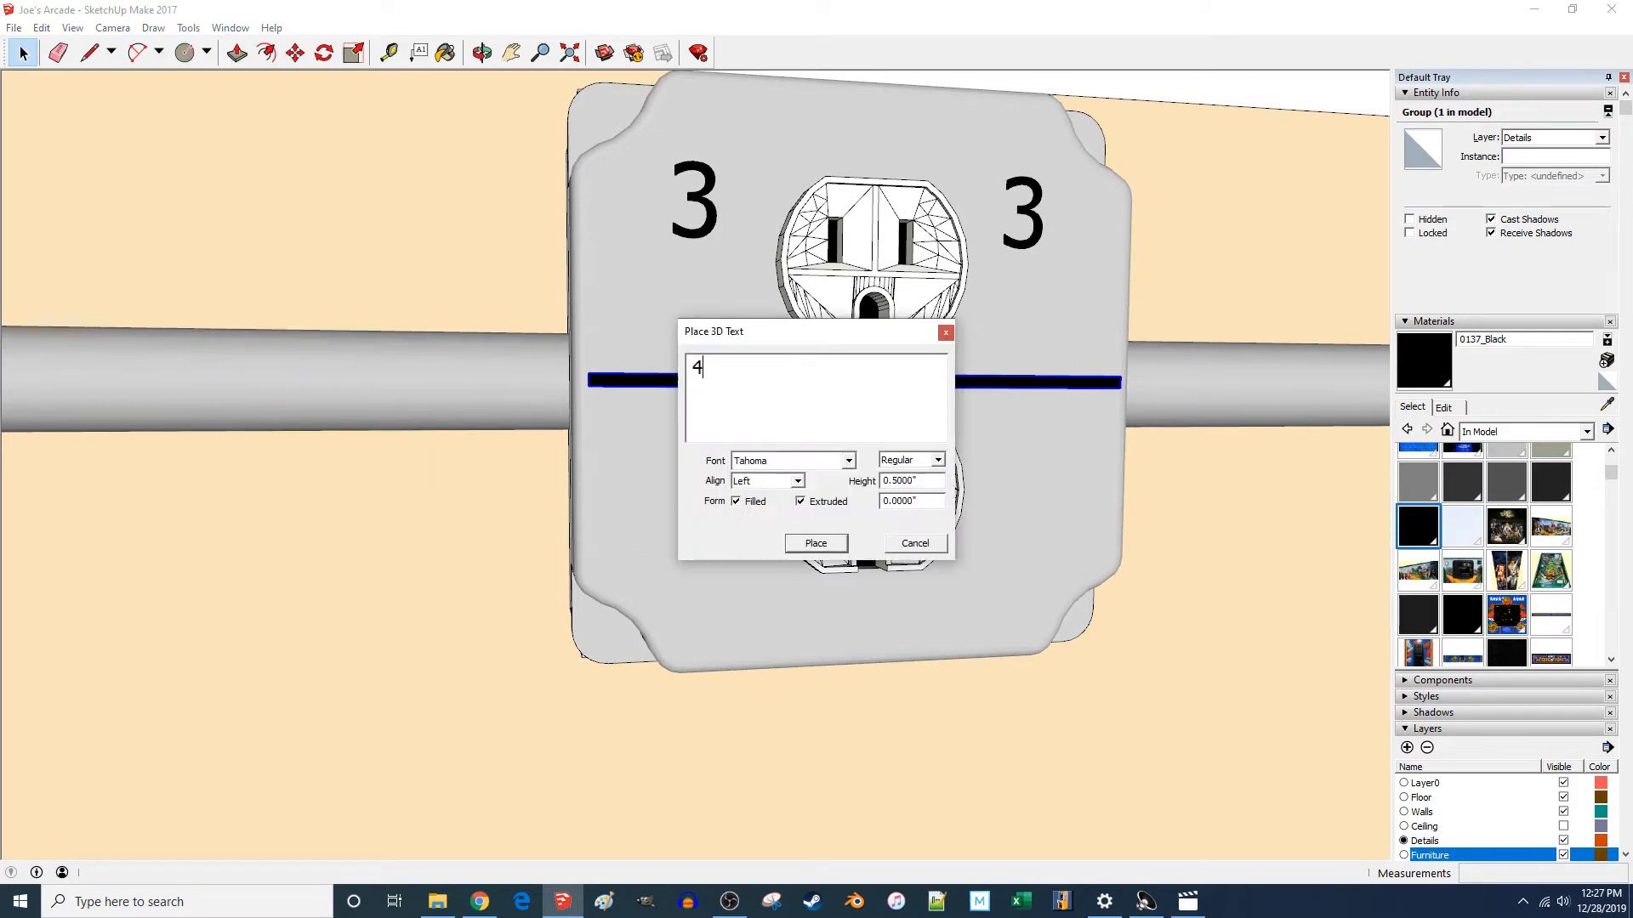
pyautogui.click(824, 551)
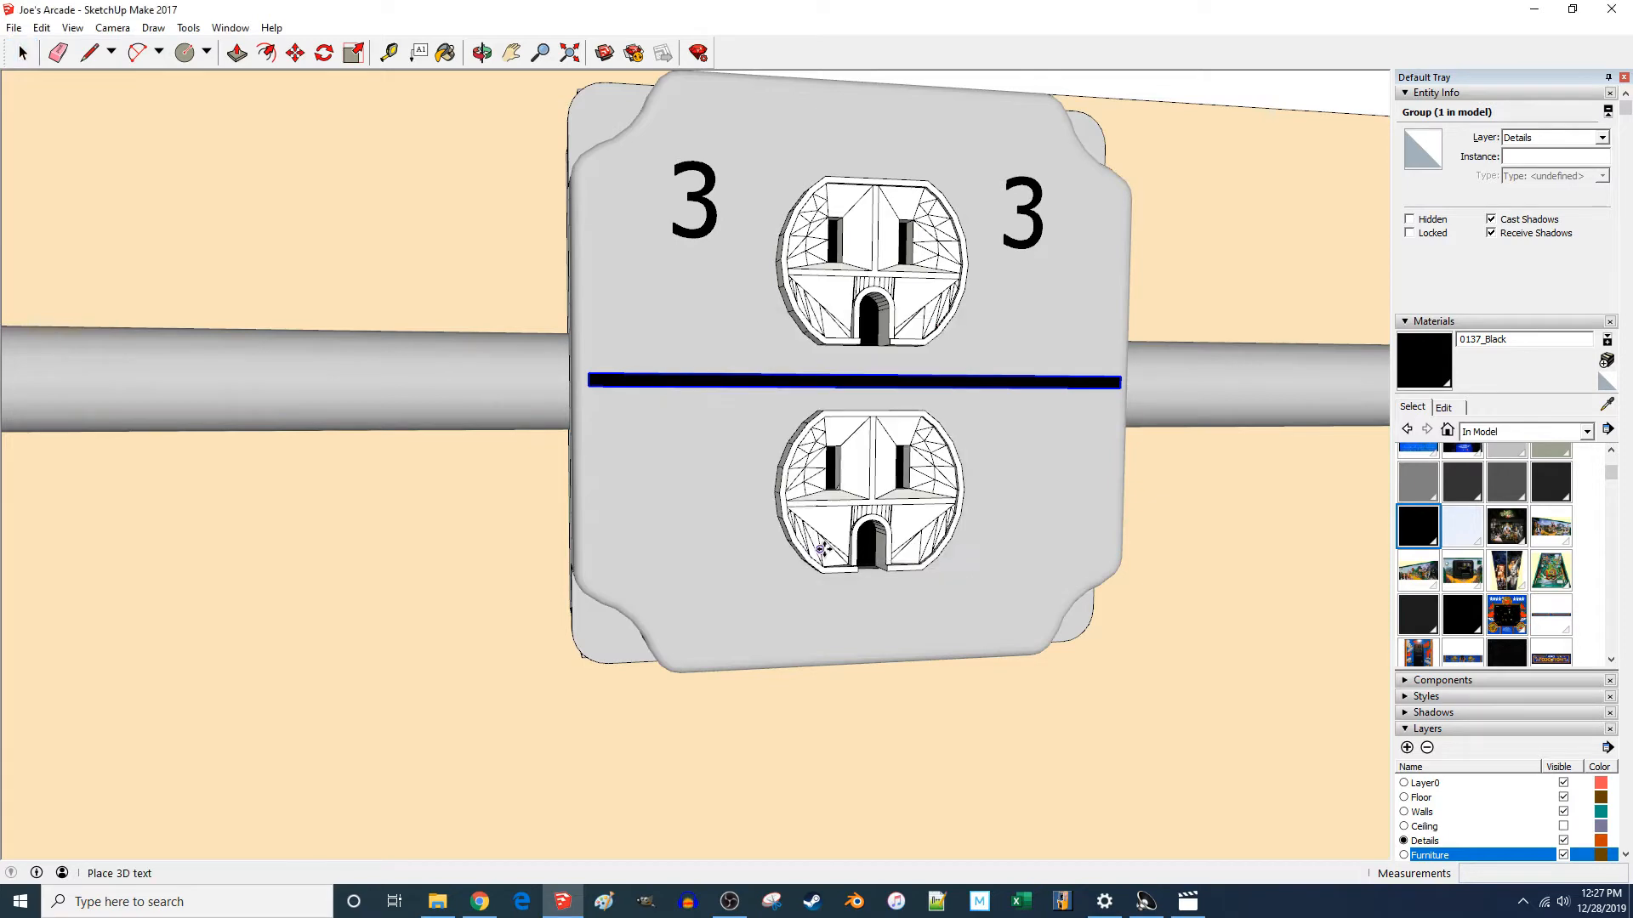
pyautogui.click(669, 528)
pyautogui.moveTo(740, 467); pyautogui.dragTo(678, 442, button='middle')
pyautogui.scroll(3, 677, 442)
pyautogui.press('space')
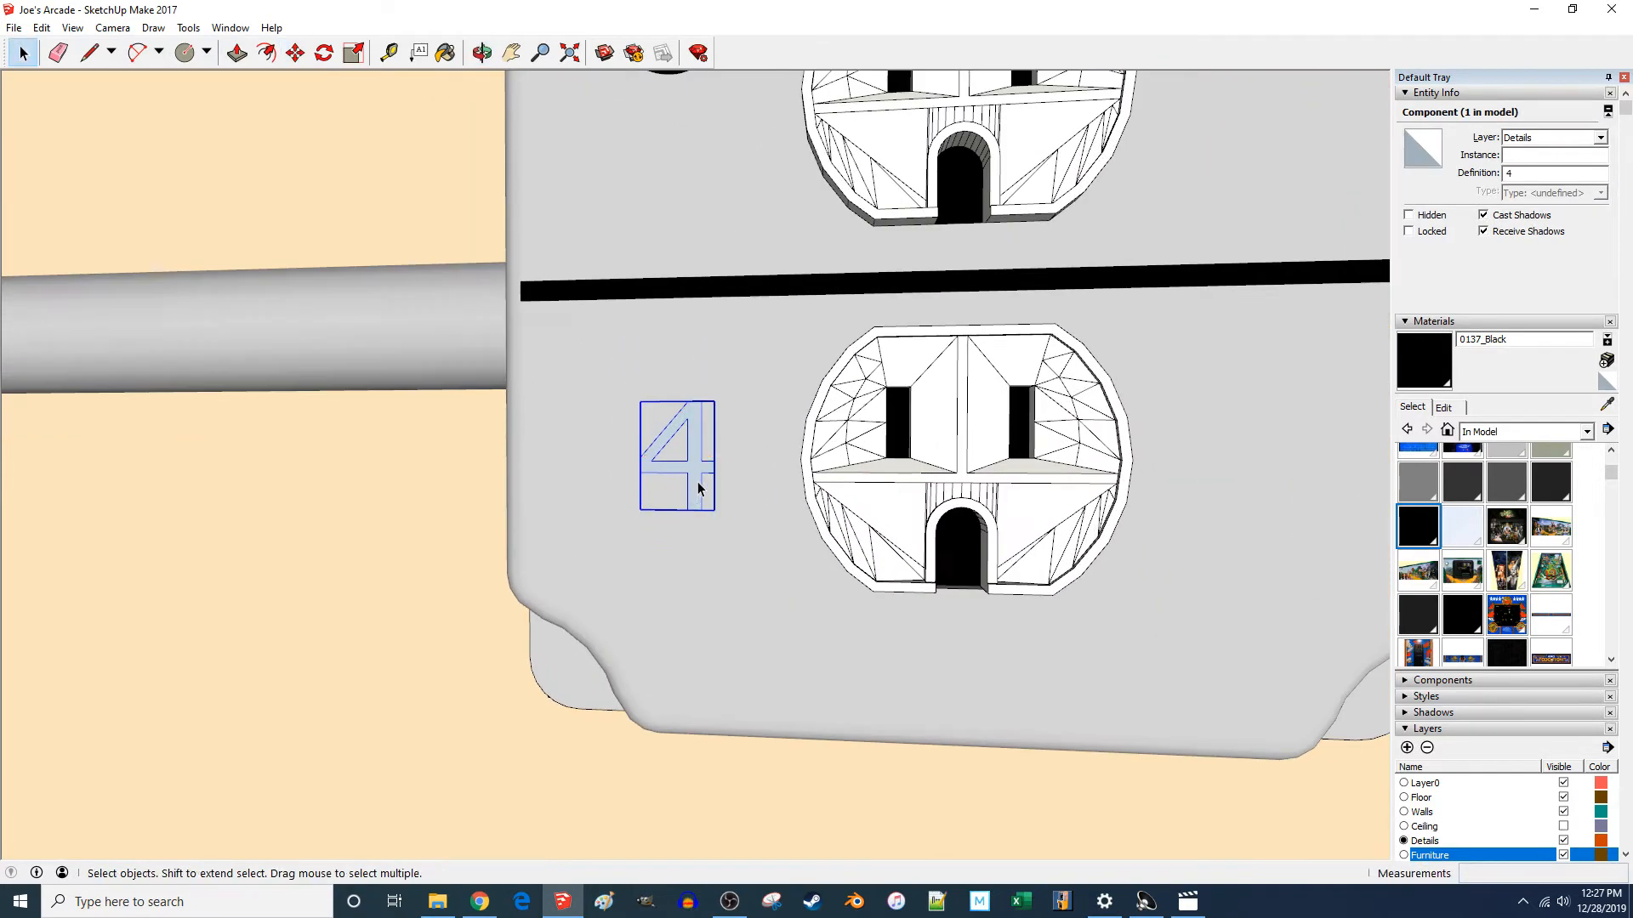
# - Reverse the 4's face inside its component and paint it 0137_Black
pyautogui.doubleClick(698, 482)
pyautogui.rightClick(698, 482)
pyautogui.press('r')
pyautogui.click(699, 486)
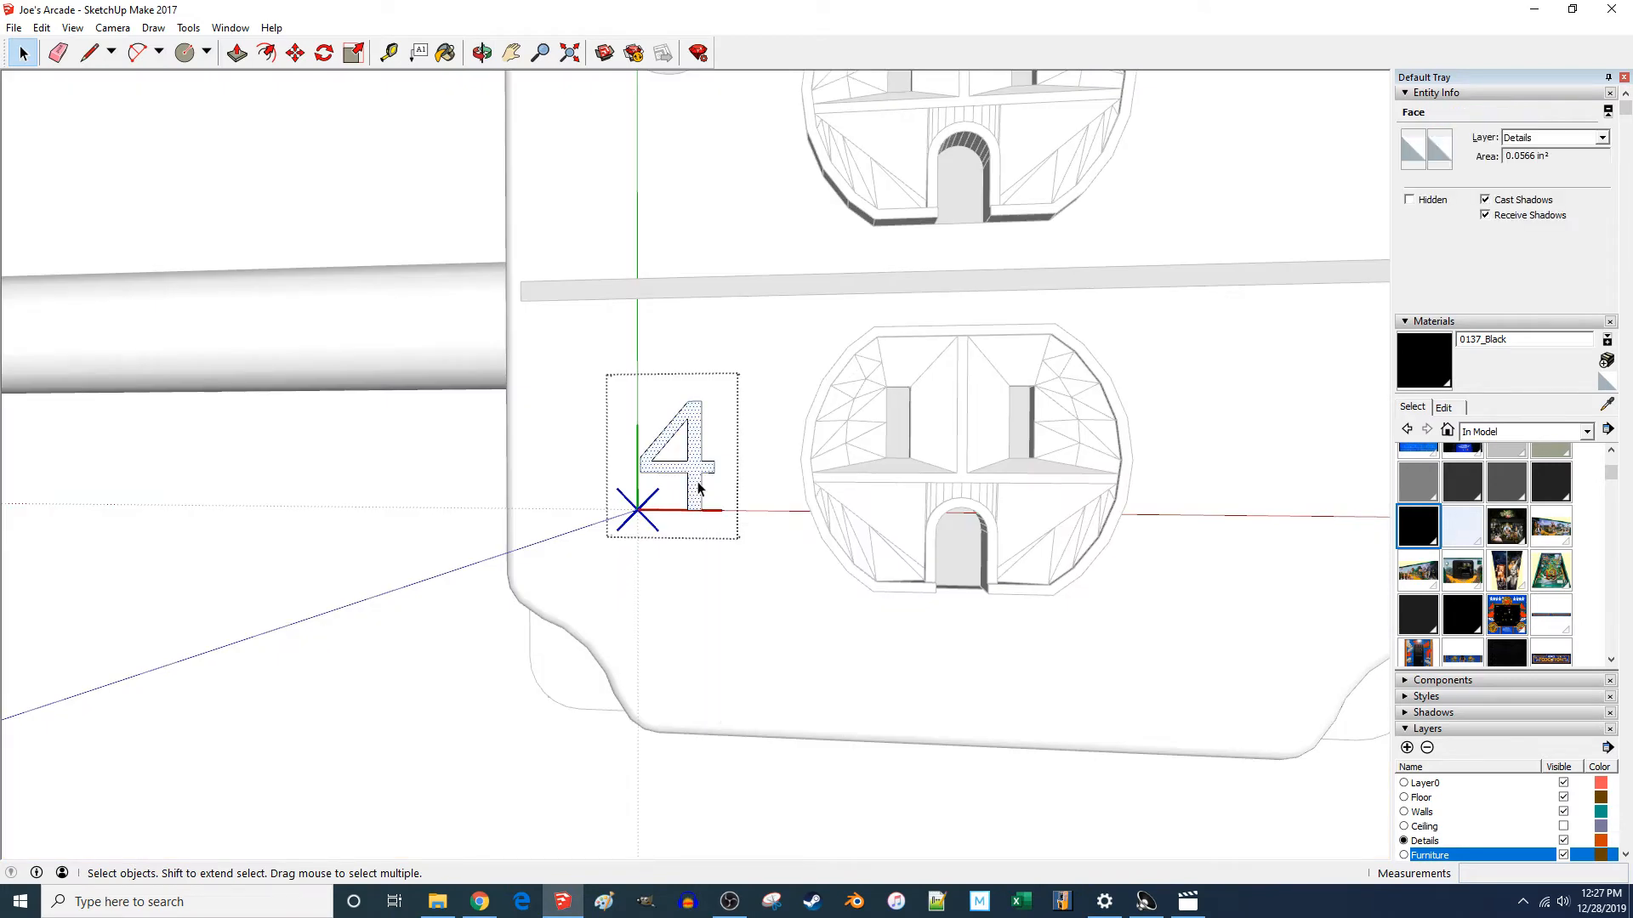
pyautogui.press('b')
pyautogui.click(694, 466)
pyautogui.press('space')
pyautogui.click(776, 412)
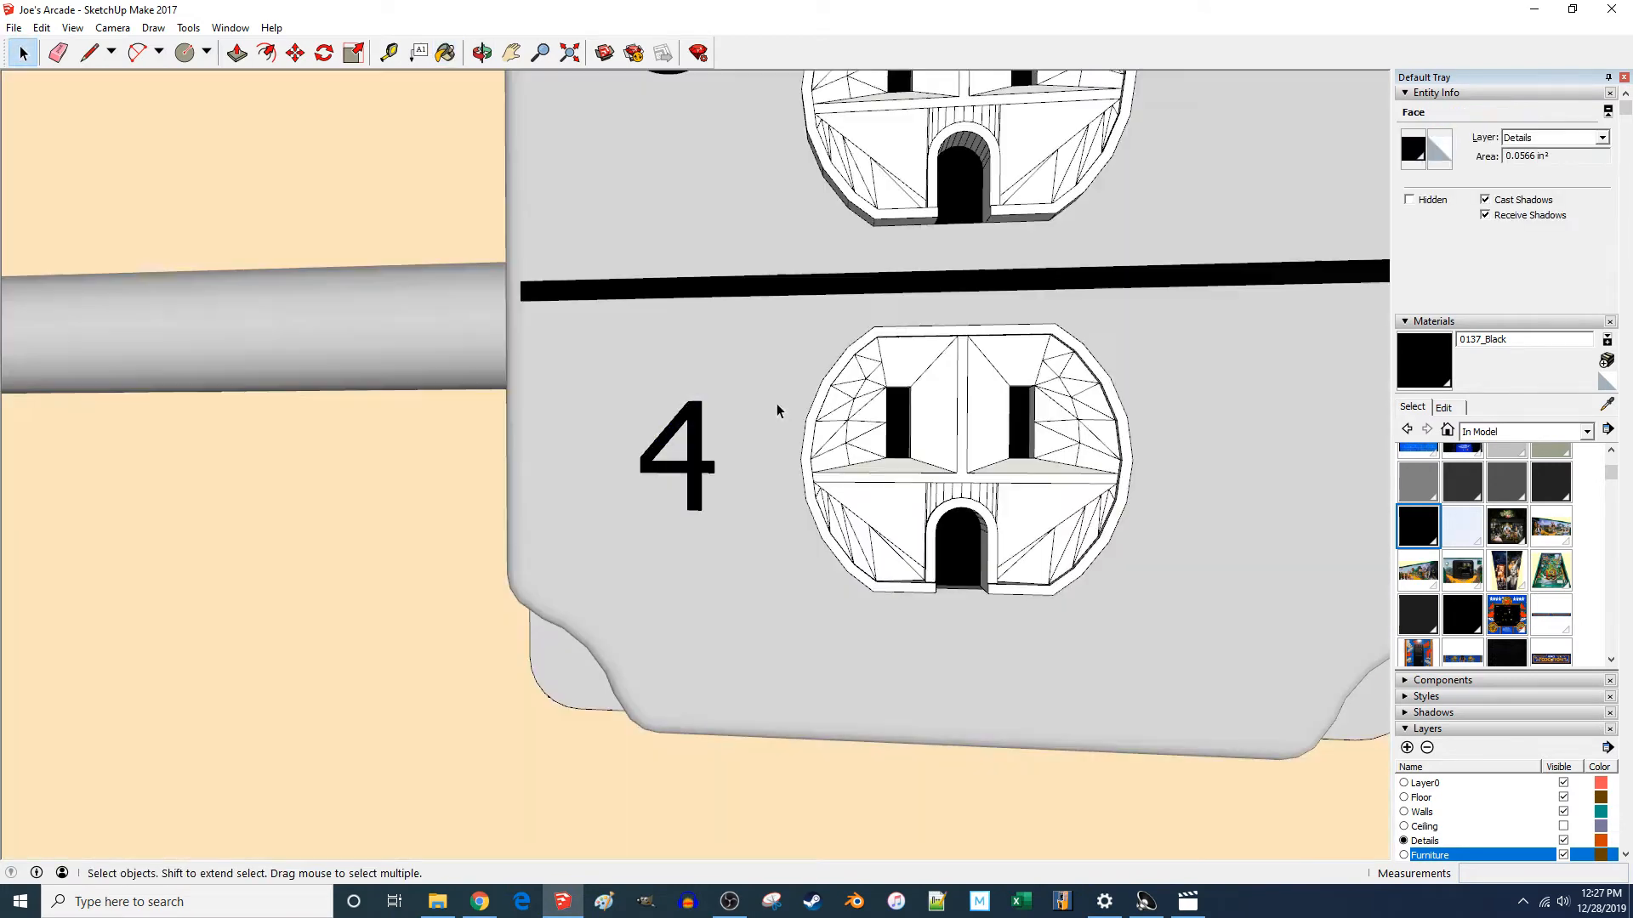
# - Copy the black 4 about 2.3 inches across to the other side of the lower socket
pyautogui.click(693, 485)
pyautogui.press('m')
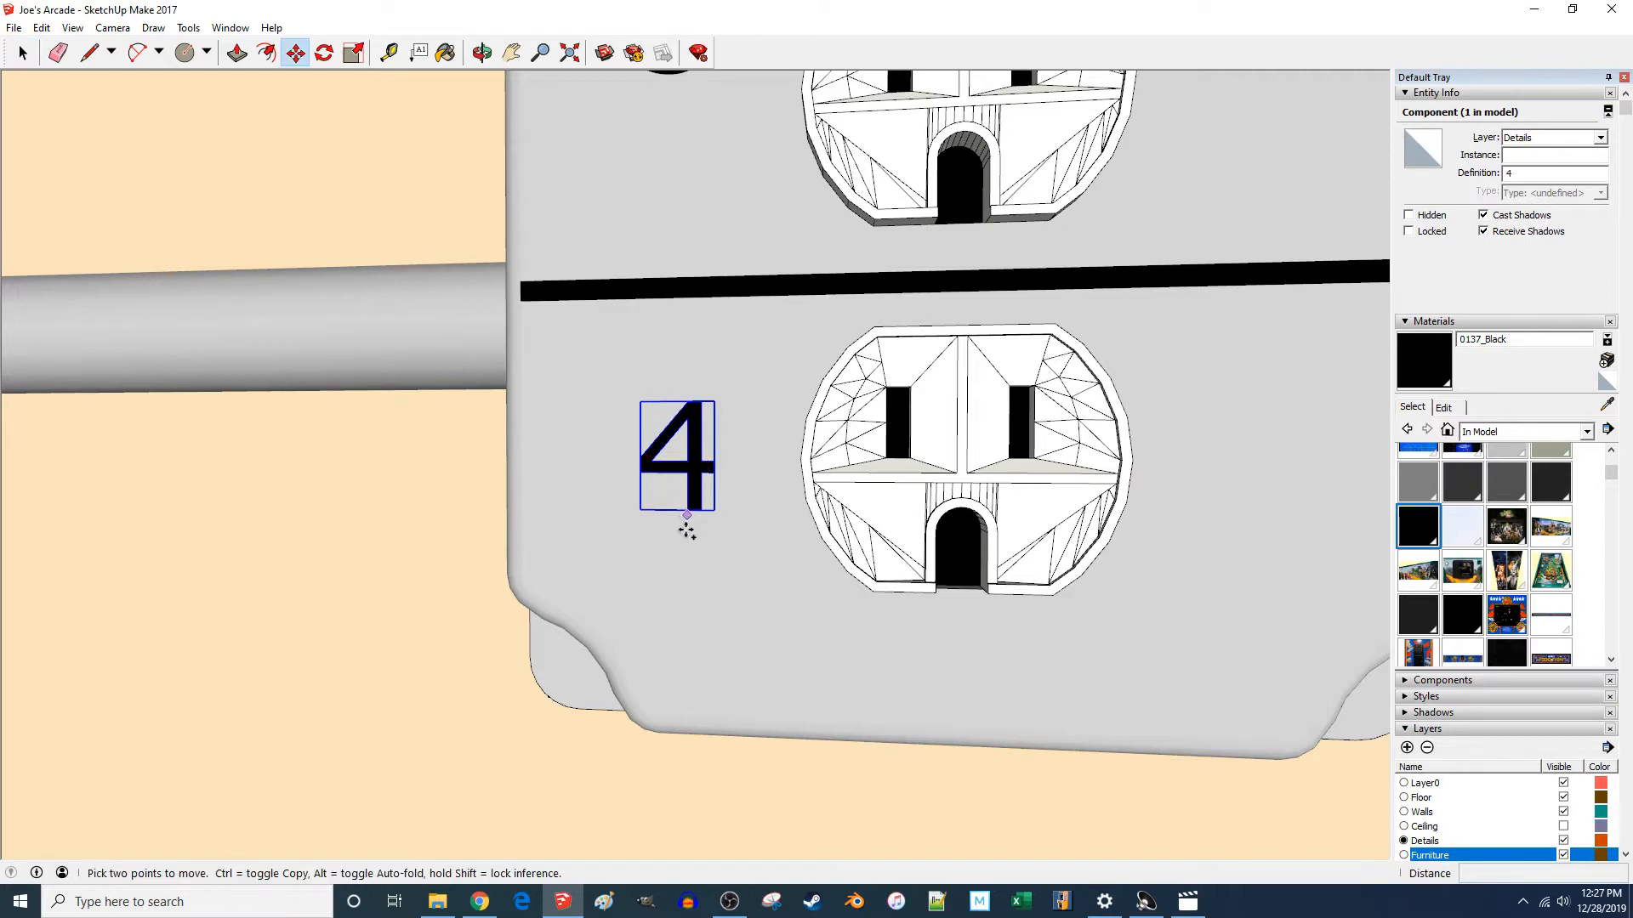
pyautogui.press('ctrl')
pyautogui.click(687, 609)
pyautogui.scroll(-3, 706, 607)
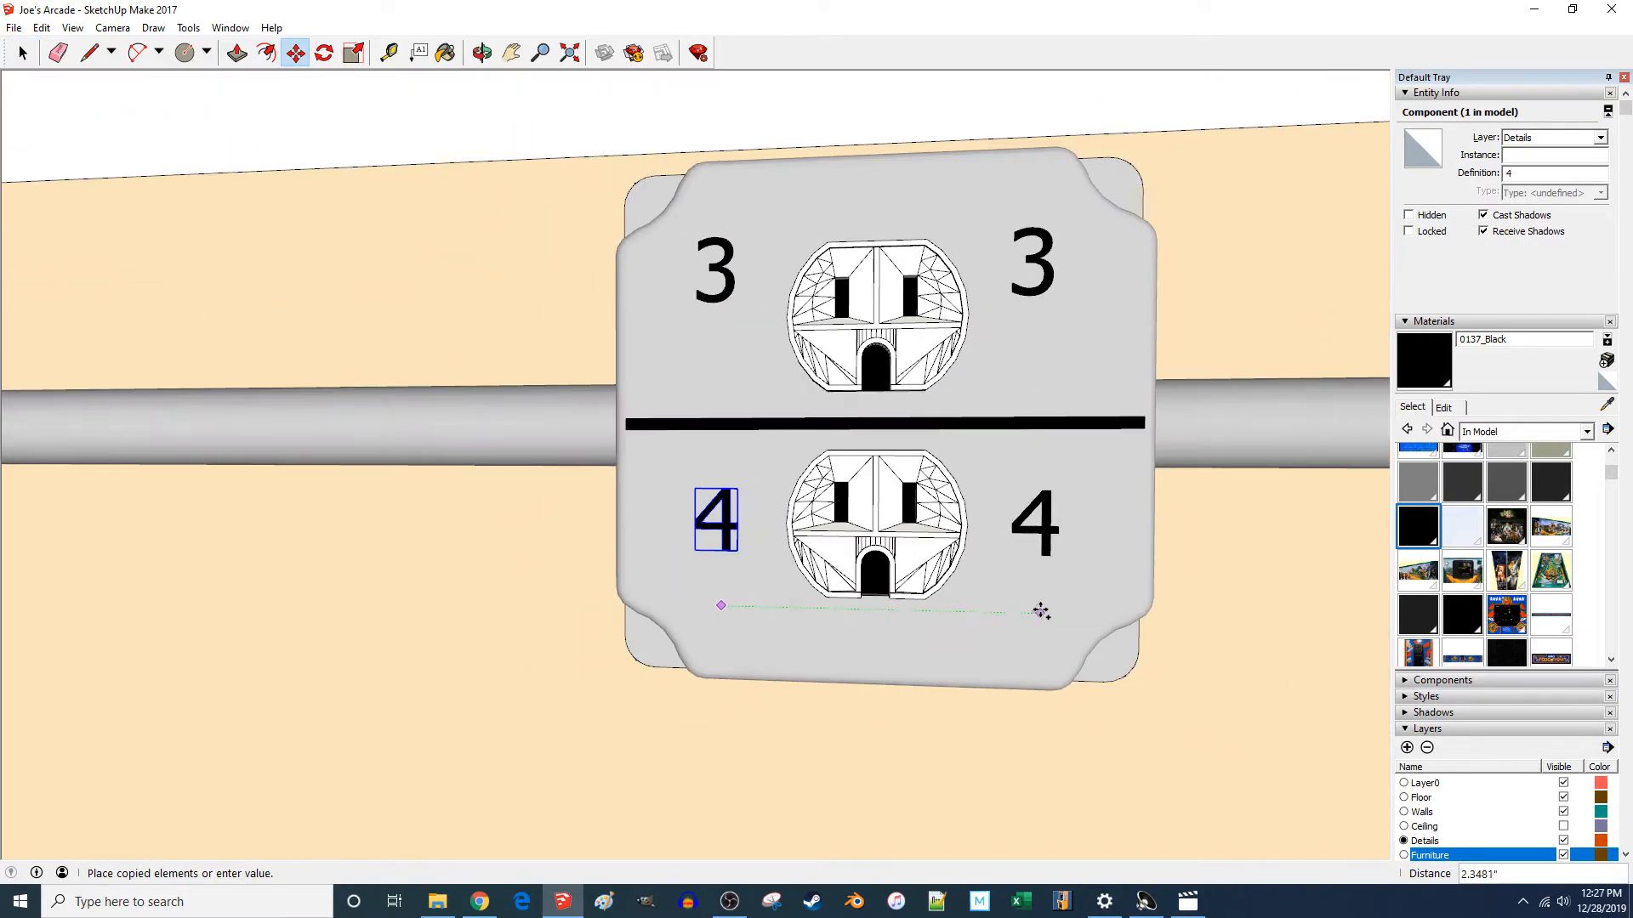
pyautogui.click(1038, 611)
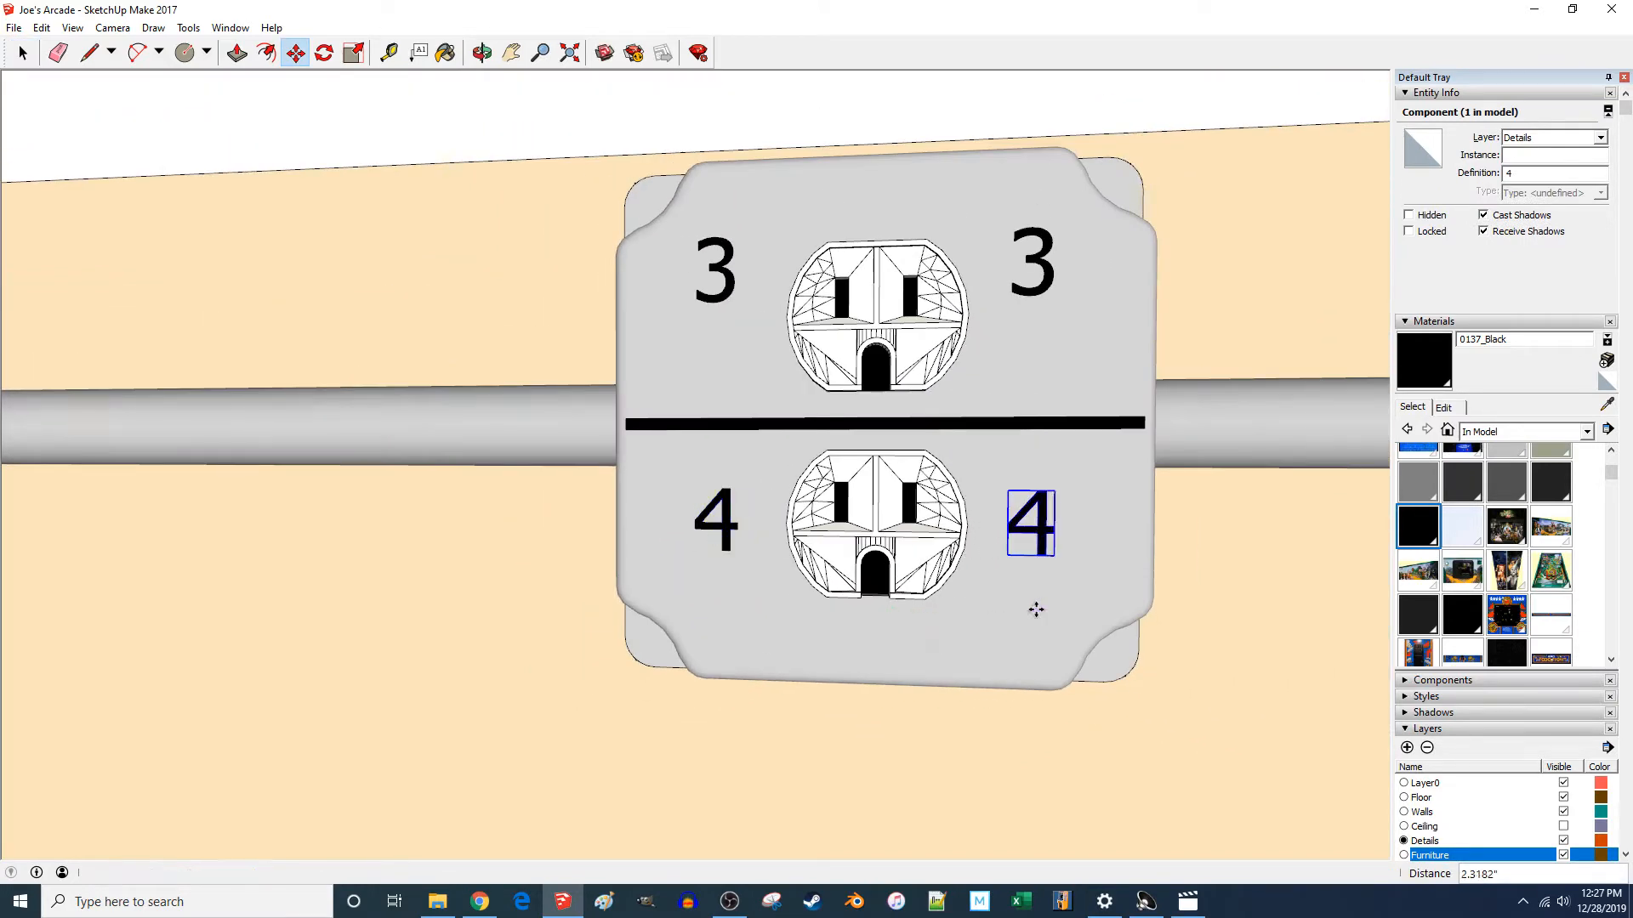
pyautogui.press('space')
pyautogui.scroll(-2, 946, 349)
pyautogui.scroll(-1, 946, 349)
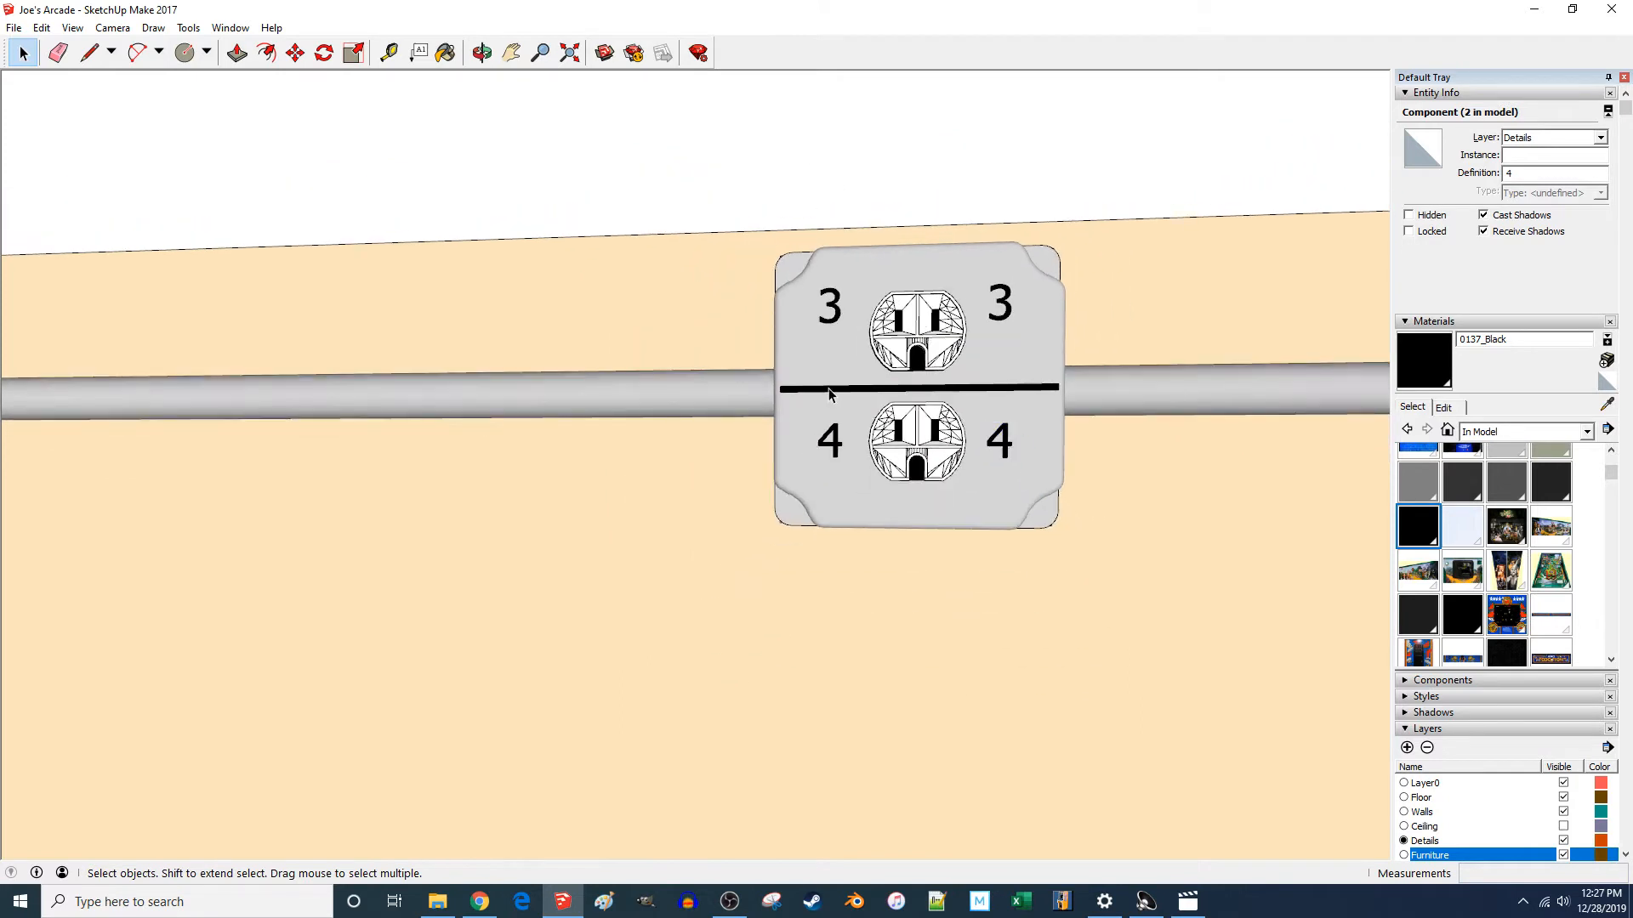
pyautogui.press('Escape')
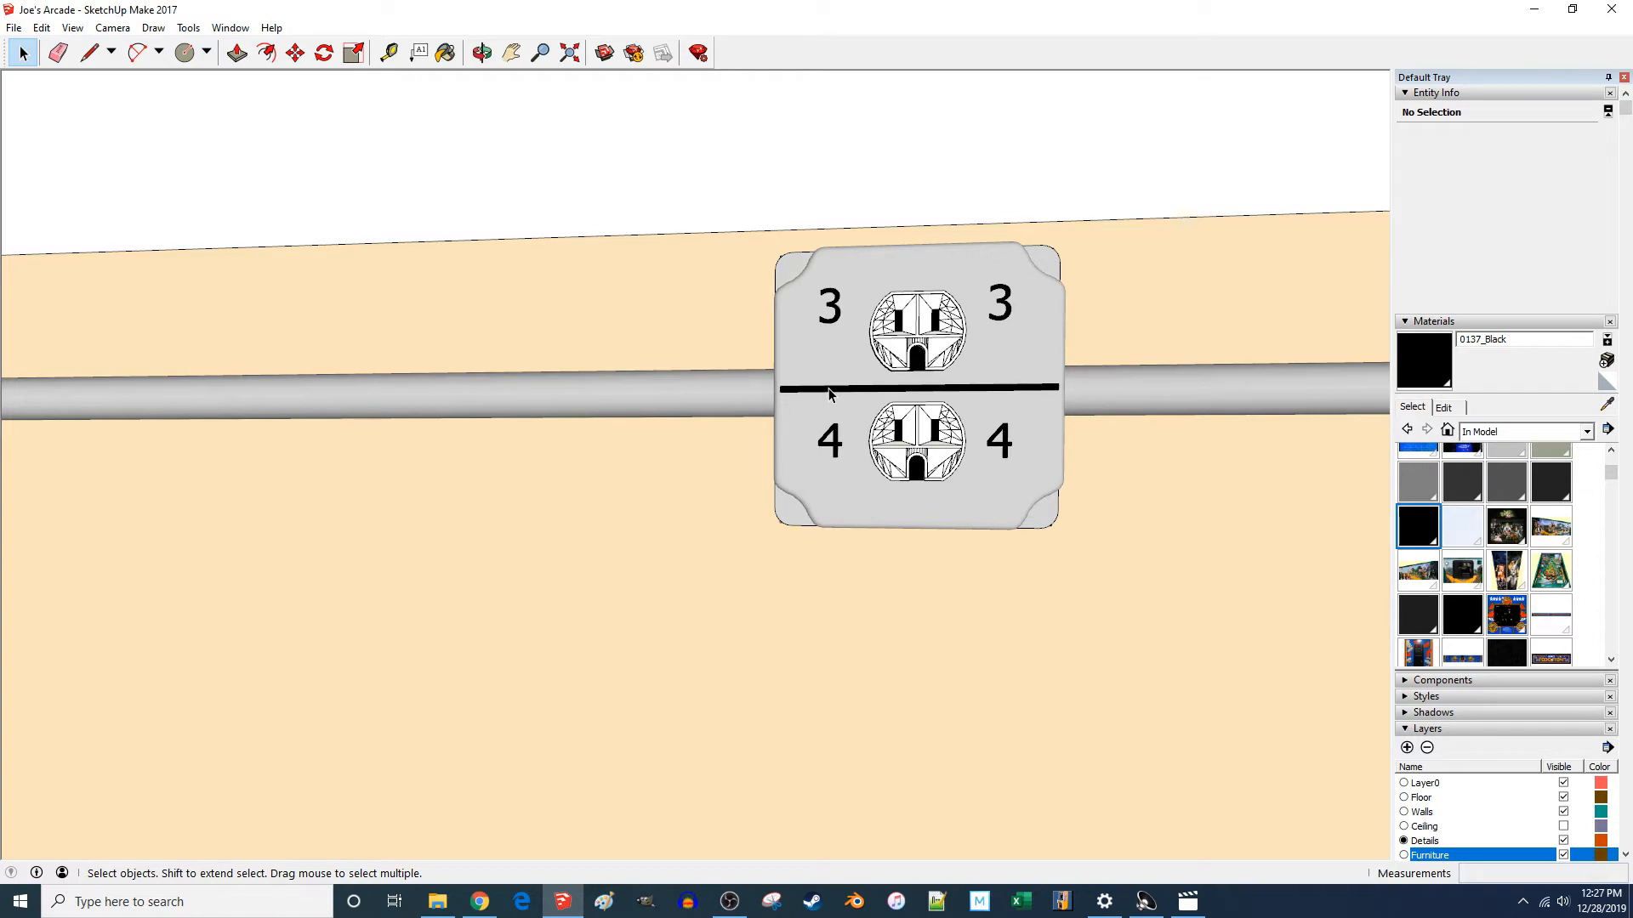
# - Switch to the reference video, check the outlet box numbering, and return to the model
pyautogui.click(1186, 903)
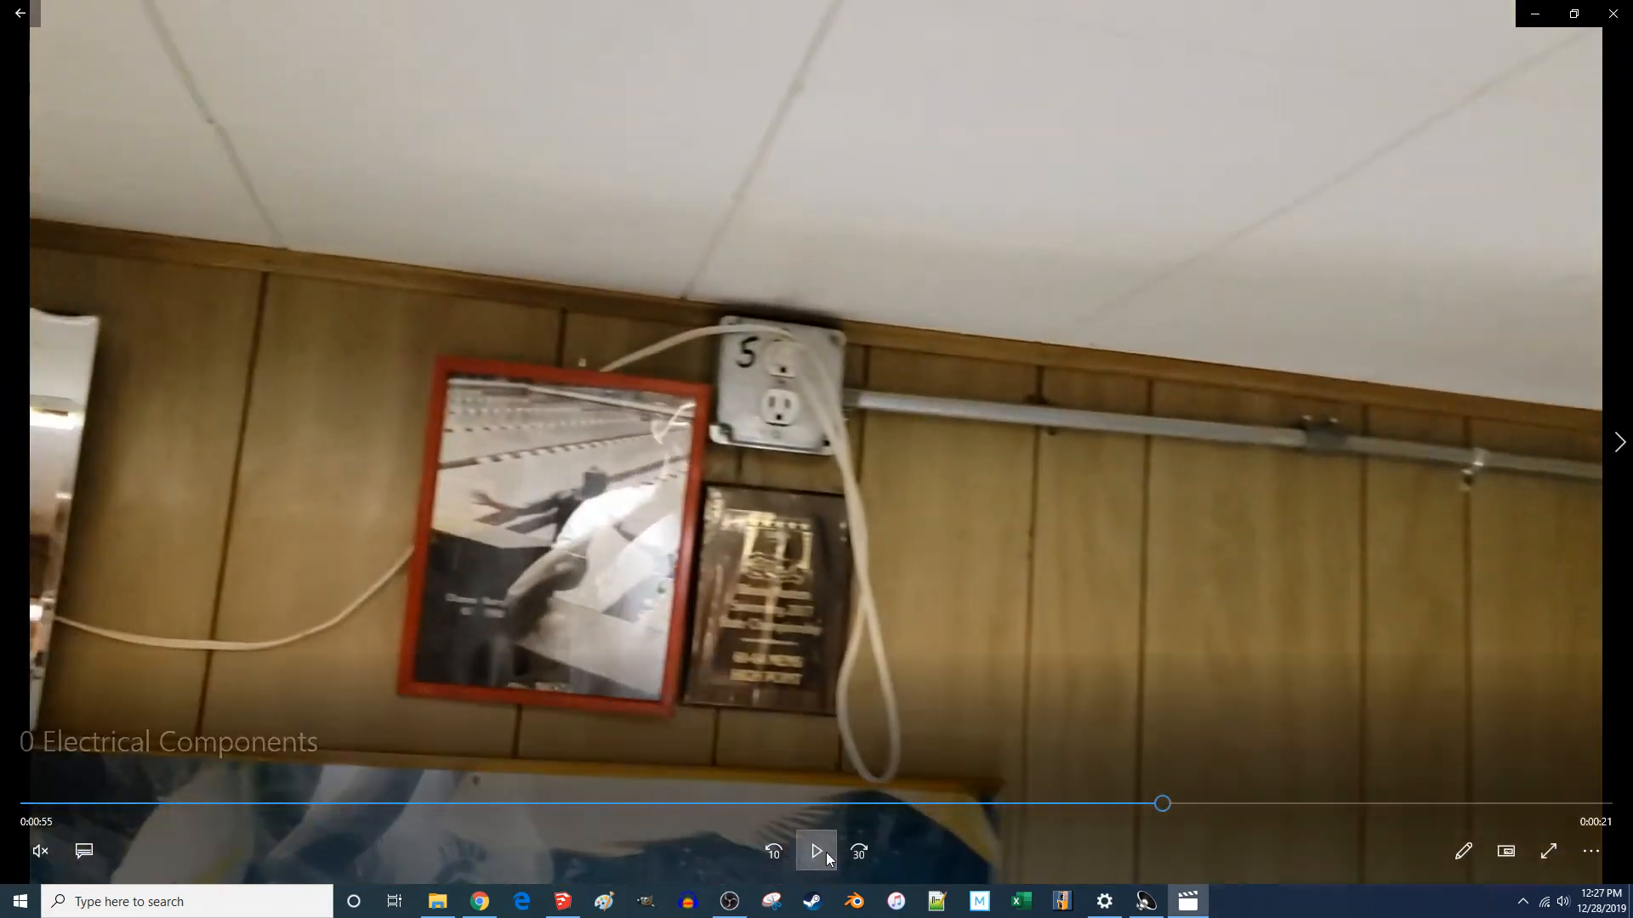
pyautogui.click(824, 852)
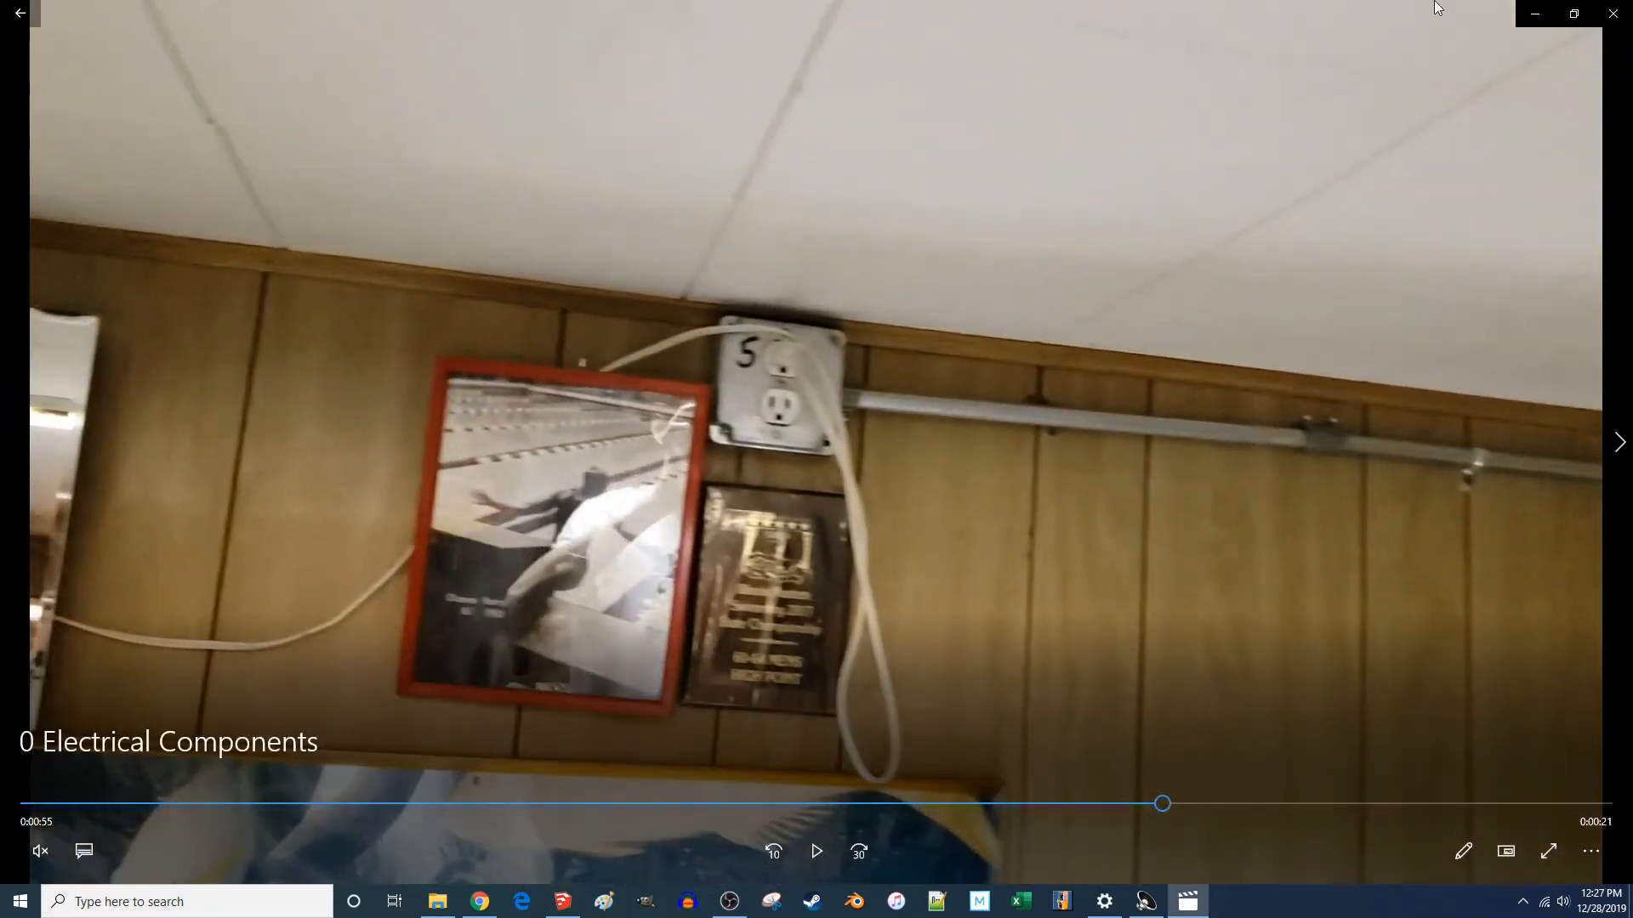
pyautogui.click(1536, 19)
# - Copy a 4 to the next outlet cover along the wall, about 56.3 inches away, beside its upper socket
pyautogui.scroll(-1, 753, 412)
pyautogui.scroll(2, 821, 441)
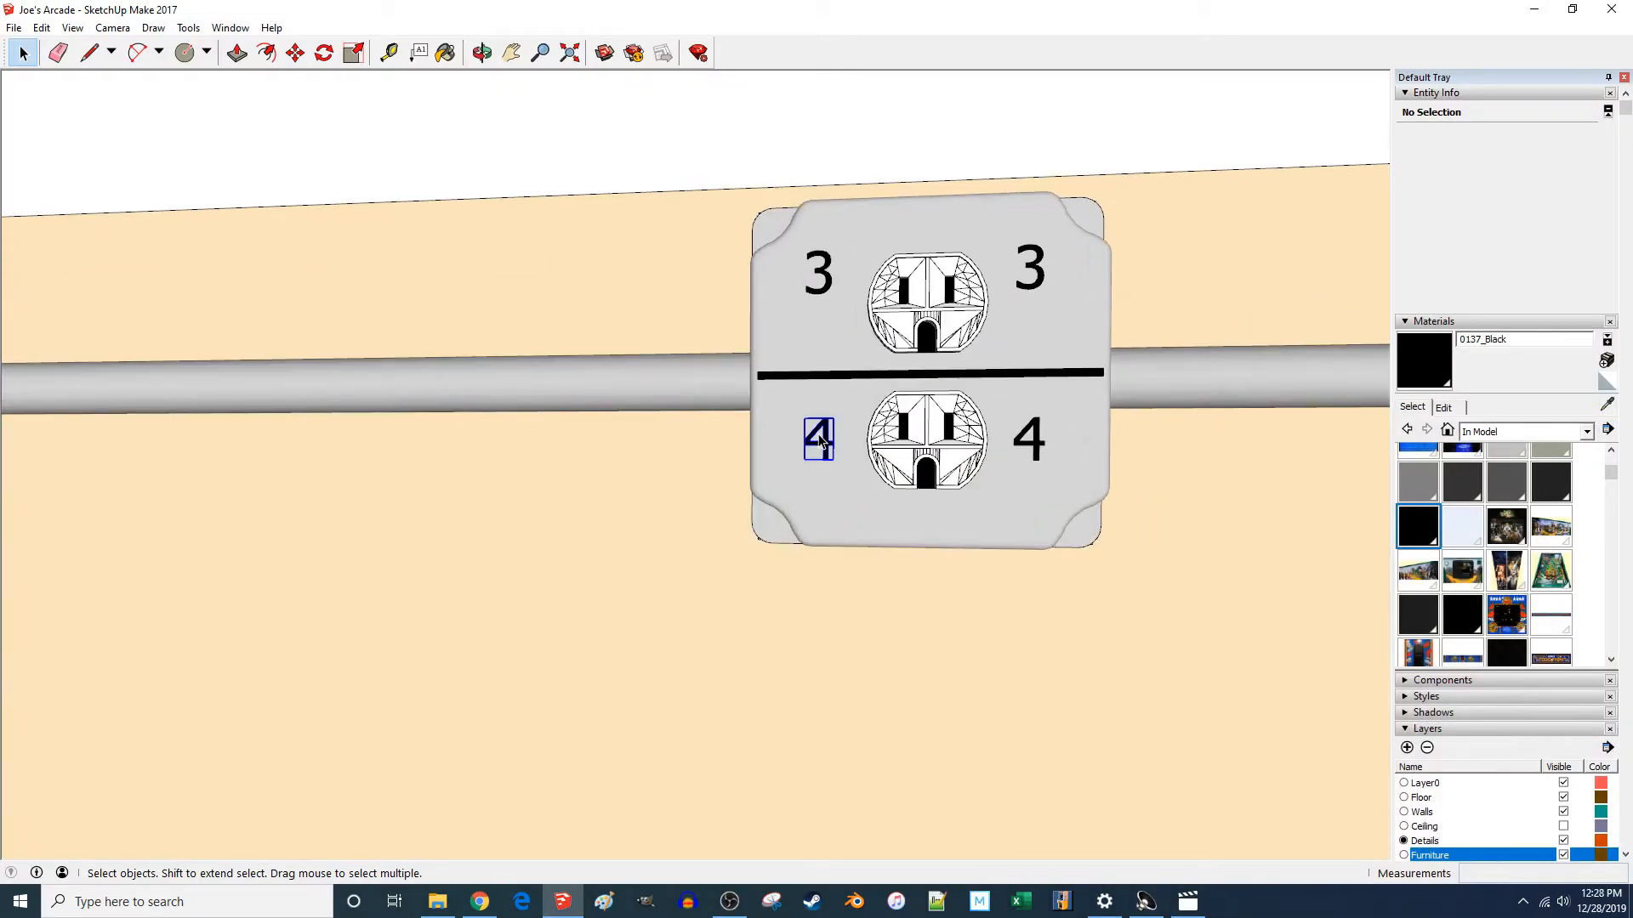
pyautogui.click(820, 485)
pyautogui.press('ctrl')
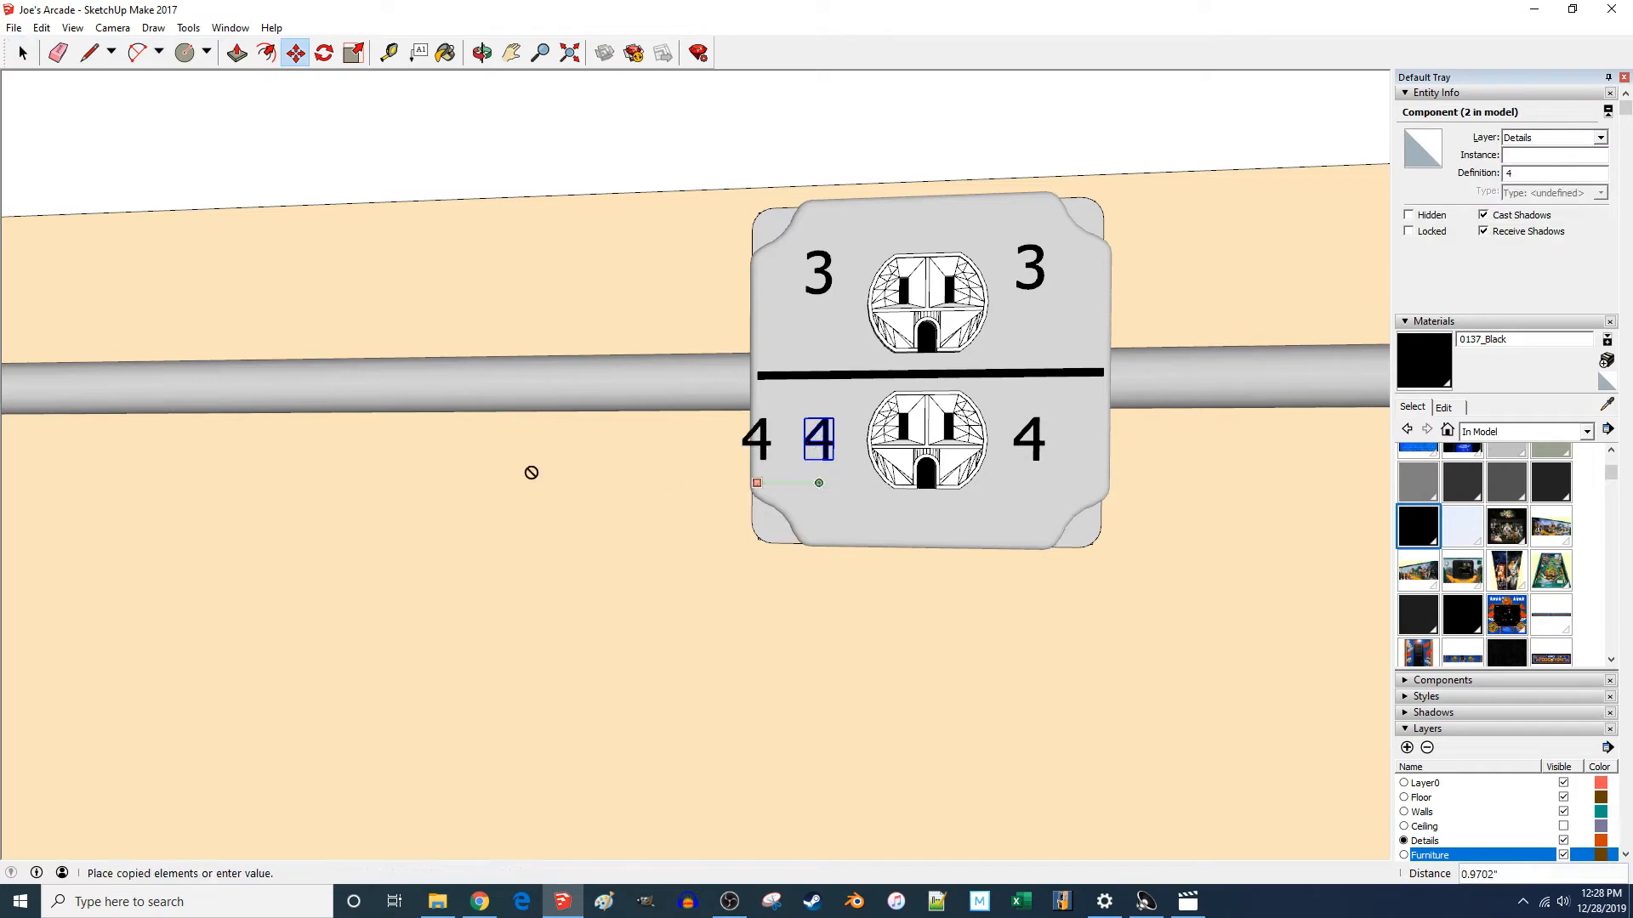
pyautogui.scroll(-5, 298, 472)
pyautogui.scroll(6, 936, 463)
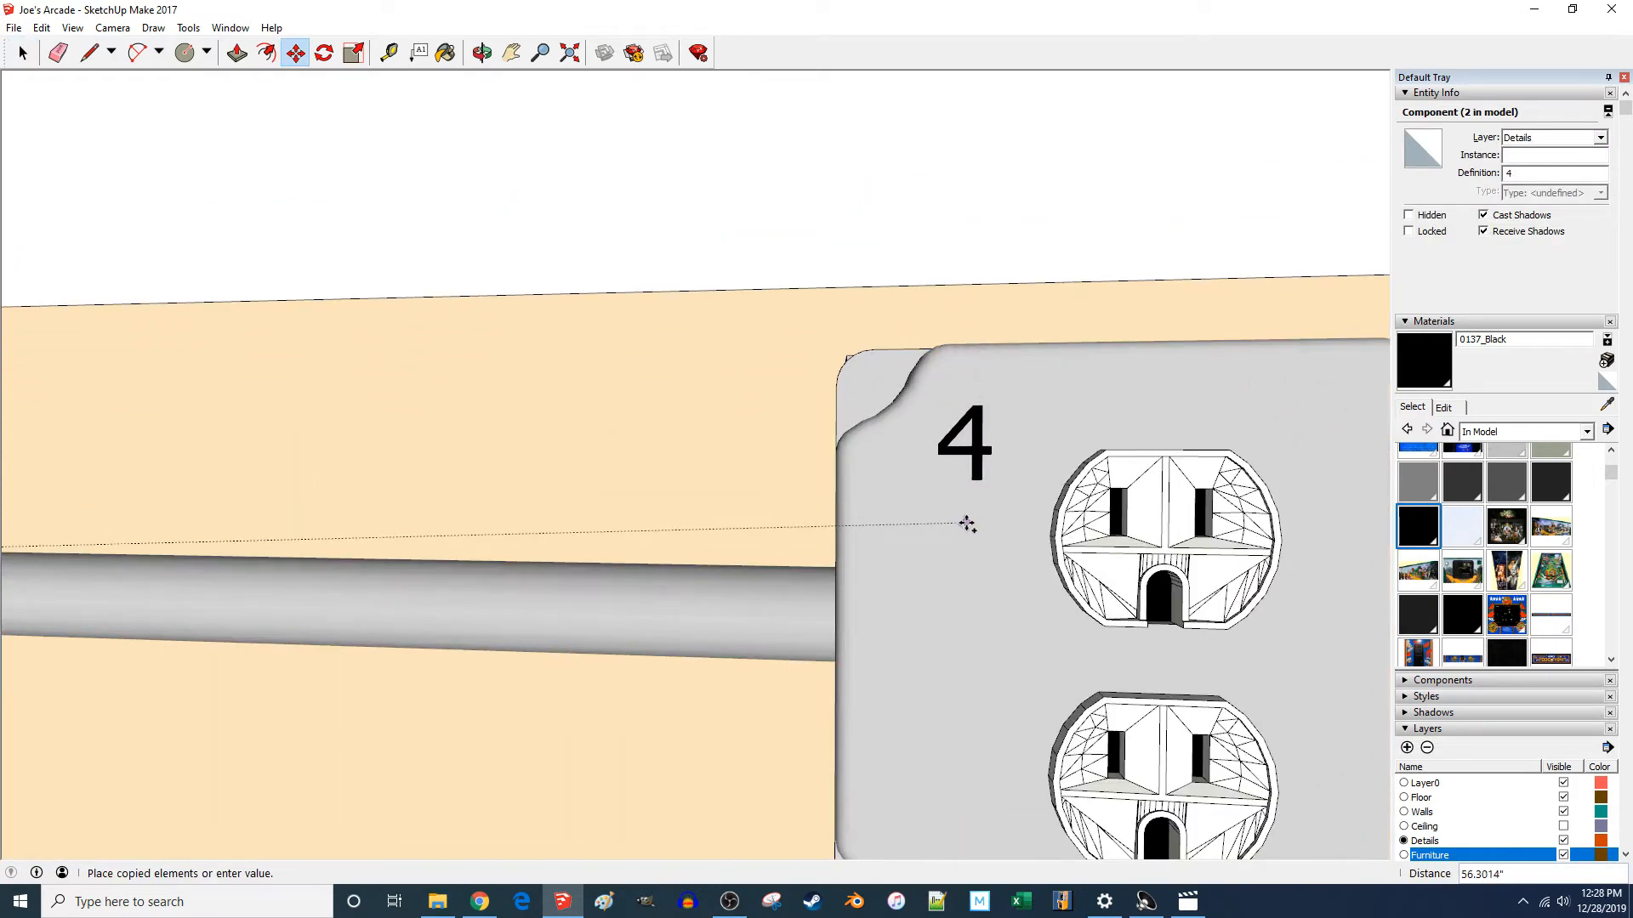
pyautogui.click(973, 525)
# - Copy that 4 about 52.1 inches along the green axis to the outlet cover past the yellow rod, beside the upper socket
pyautogui.click(978, 525)
pyautogui.scroll(-10, 252, 488)
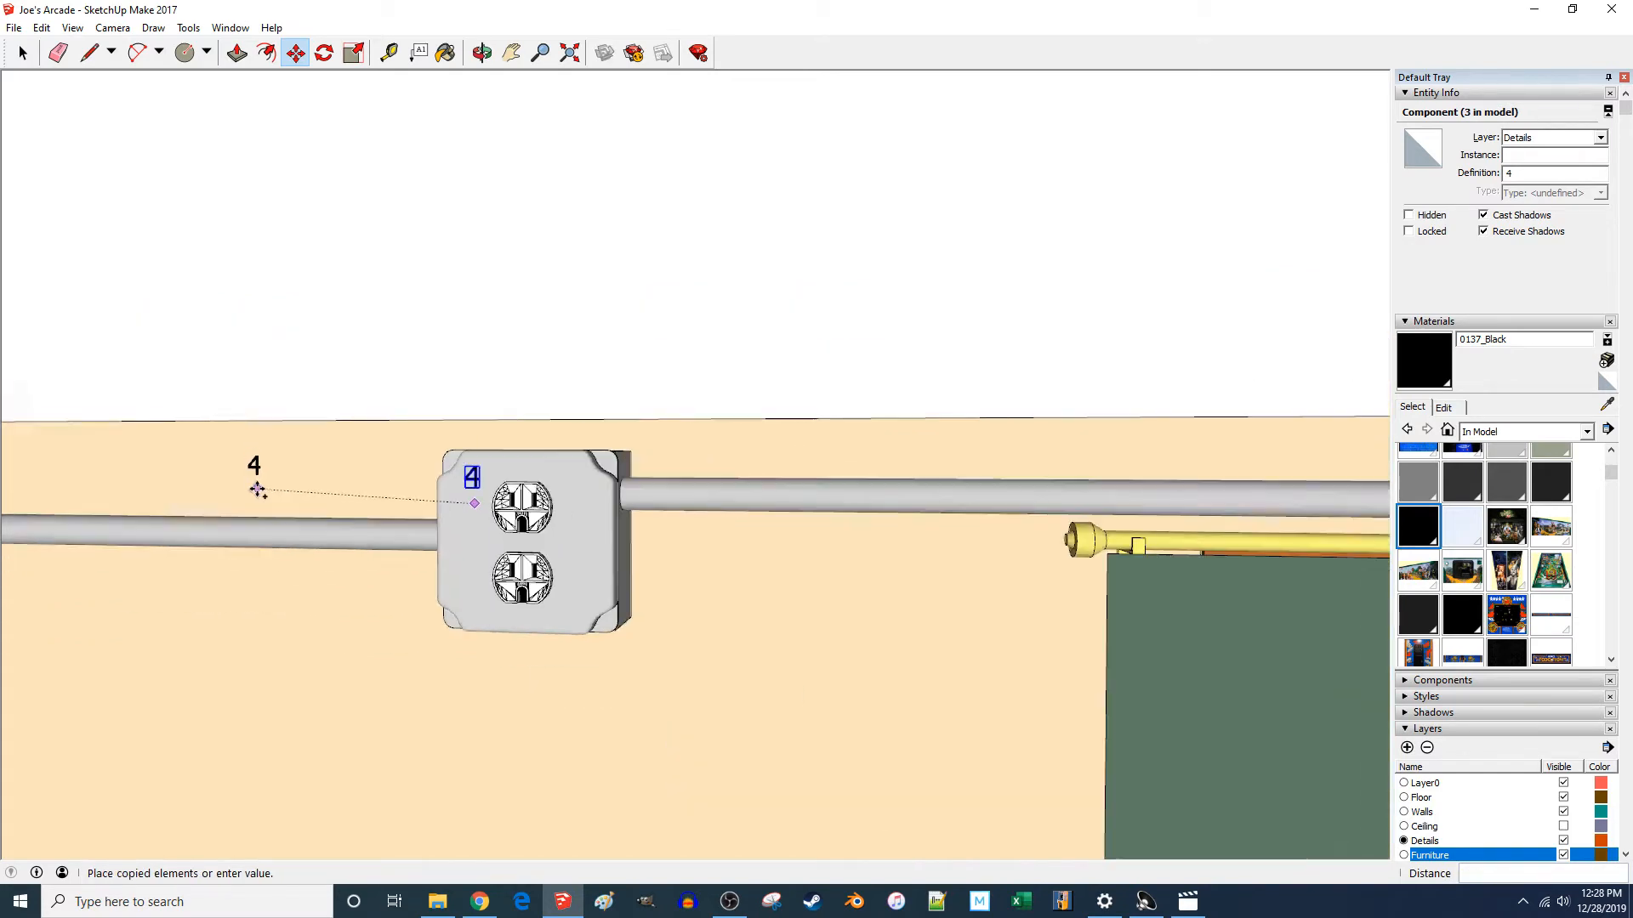
pyautogui.scroll(3, 722, 525)
pyautogui.scroll(5, 887, 500)
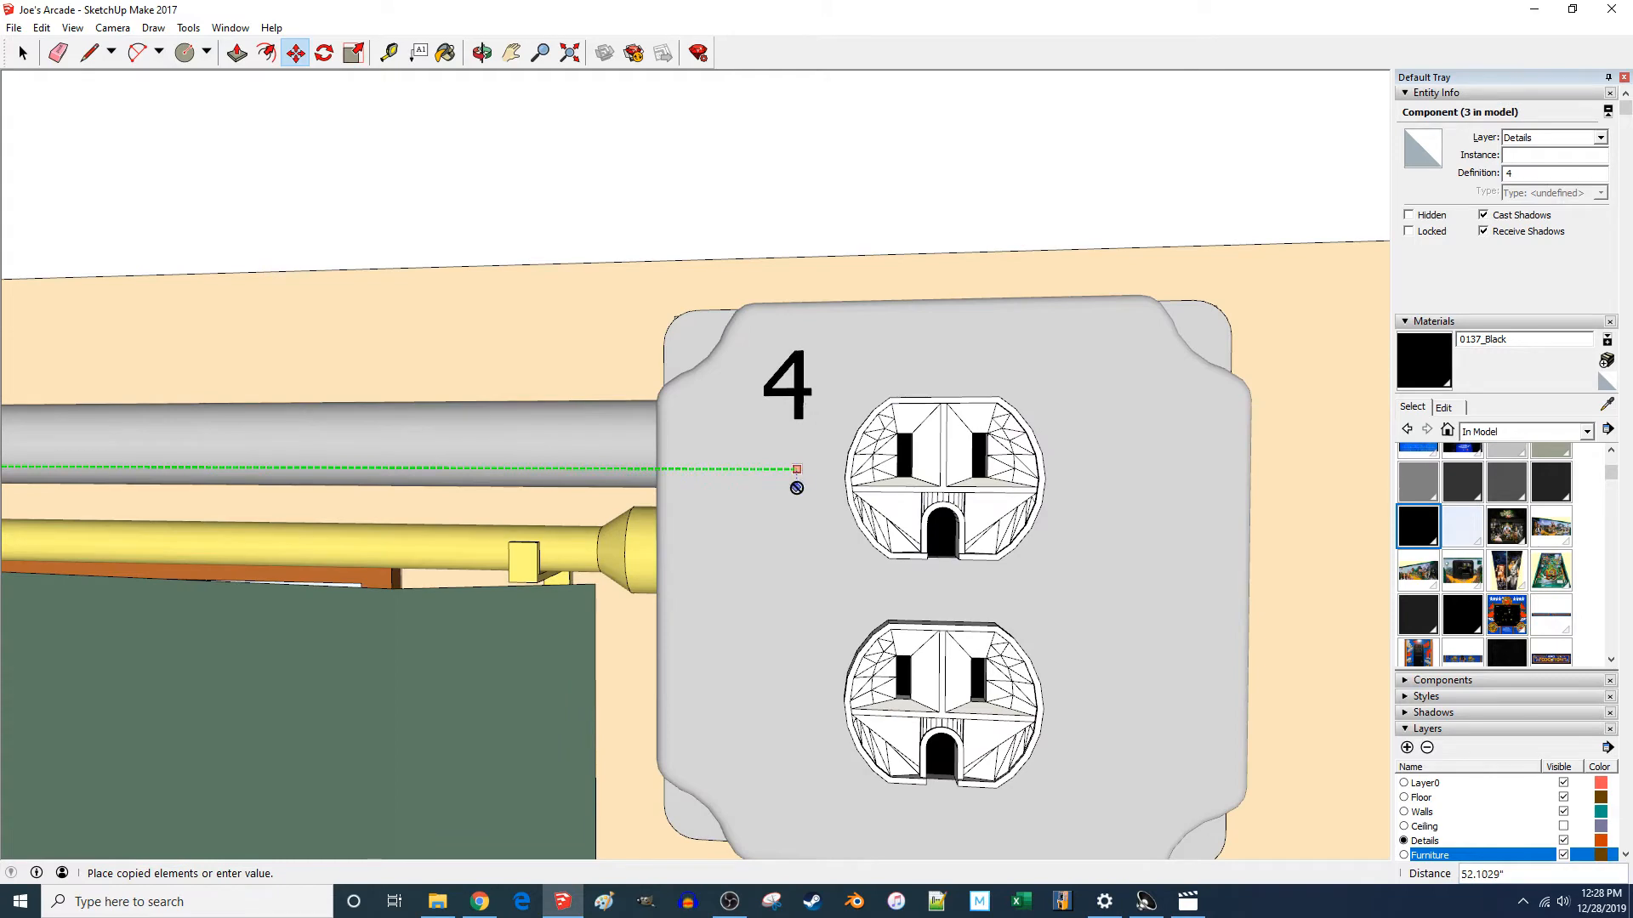
pyautogui.press('Escape')
pyautogui.scroll(-3, 675, 467)
pyautogui.press('space')
pyautogui.click(805, 213)
# - Compare the unlabelled outlet box above the plaques on the adjoining wall with the reference video
pyautogui.scroll(-5, 539, 513)
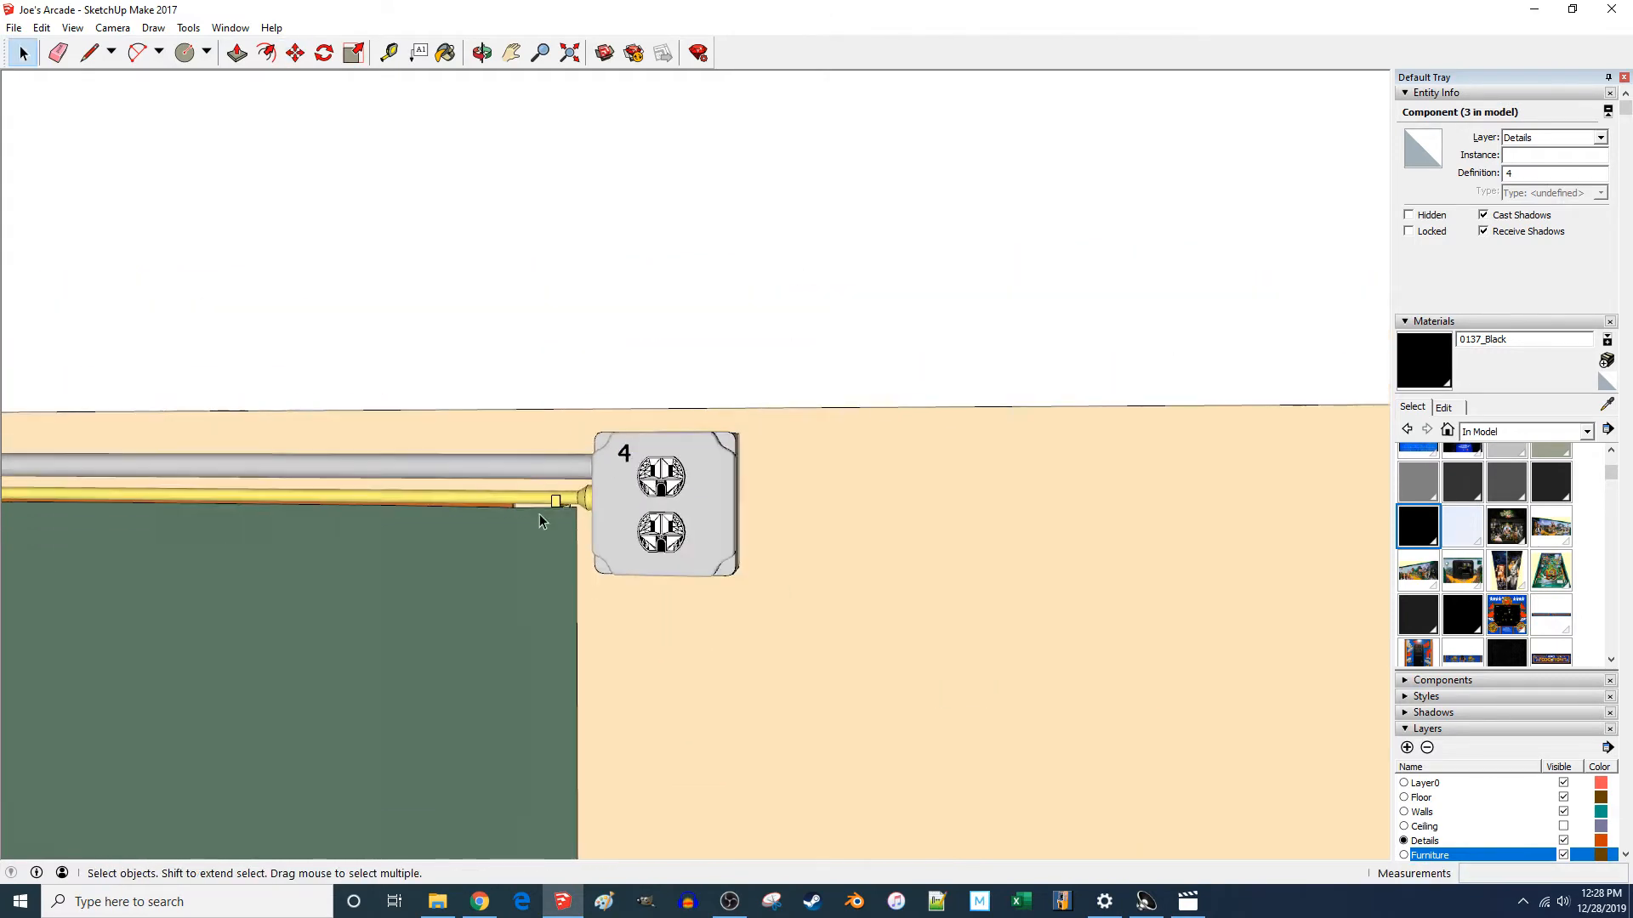
pyautogui.moveTo(542, 515); pyautogui.dragTo(1063, 613, button='middle')
pyautogui.scroll(-4, 511, 549)
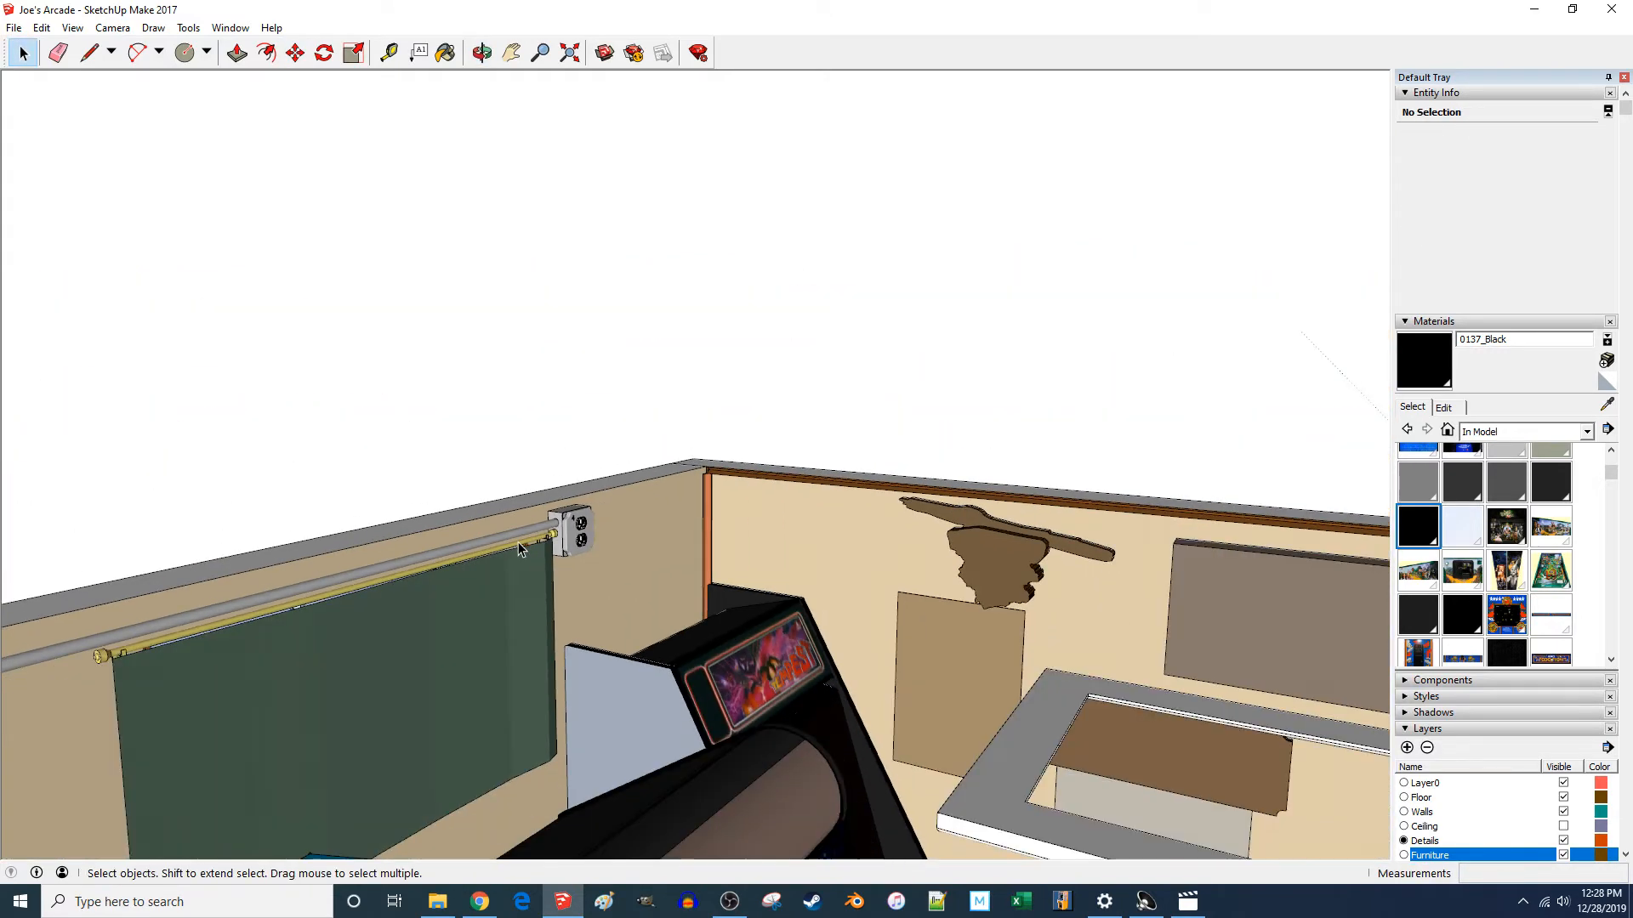
pyautogui.scroll(7, 1115, 549)
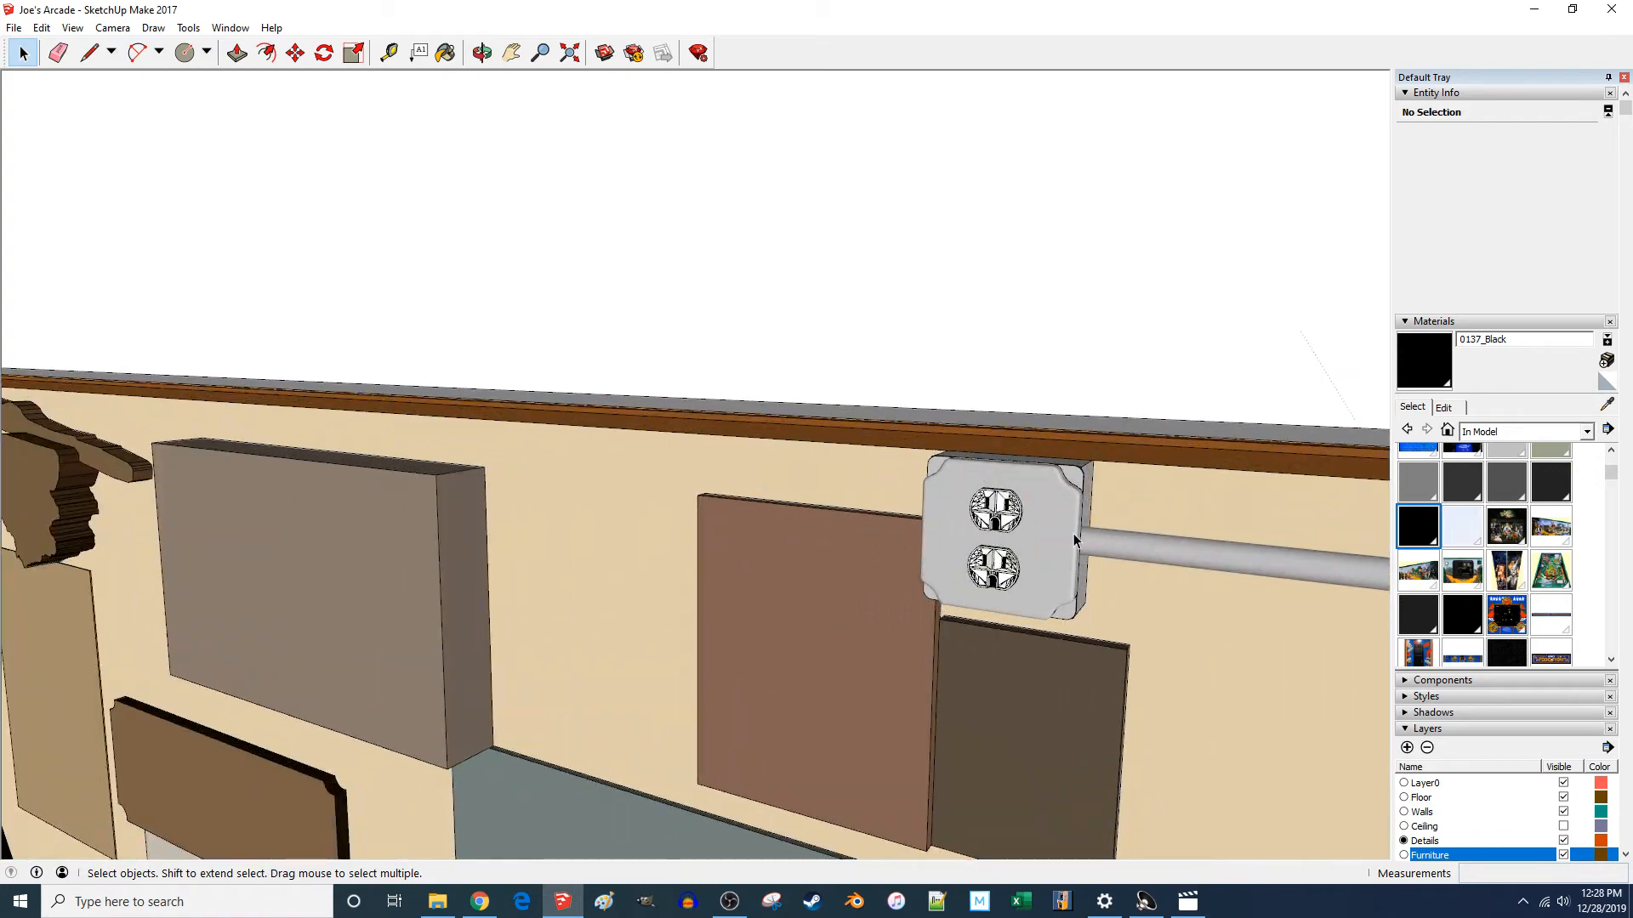
pyautogui.moveTo(1073, 533)
pyautogui.mouseDown(button='middle')
pyautogui.moveTo(1173, 538)
pyautogui.moveTo(1140, 722)
pyautogui.mouseUp(button='middle')
pyautogui.click(1189, 901)
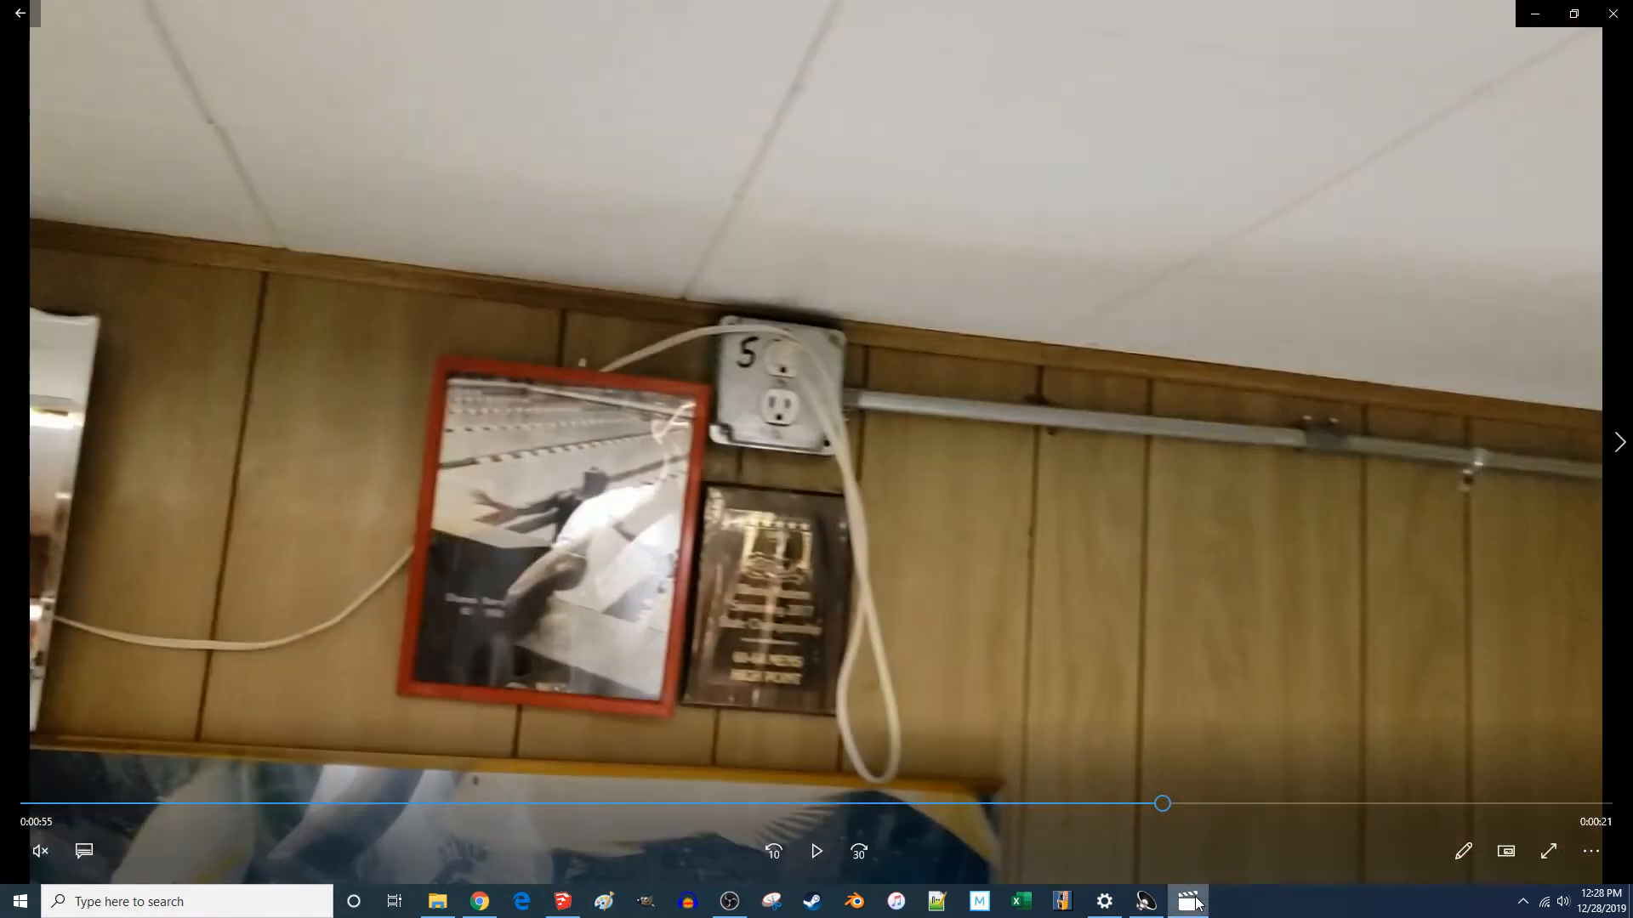
pyautogui.click(1195, 901)
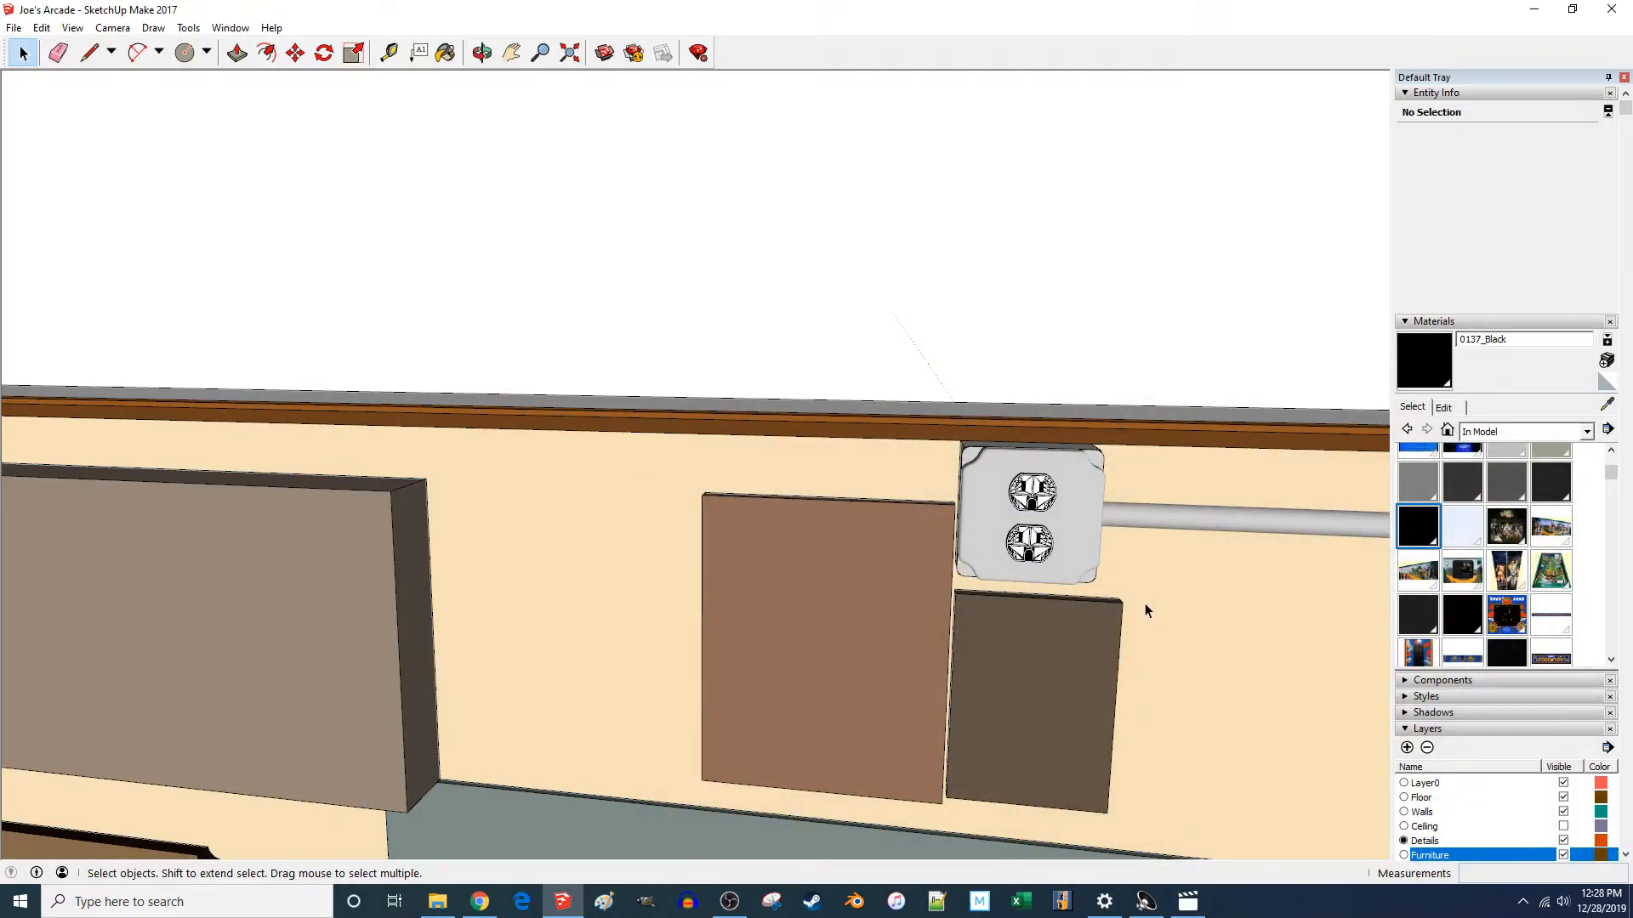
# - Create the 3D text "5" in Tahoma Regular, 0.5 inches high, and place it on this cover beside the upper socket
pyautogui.click(187, 28)
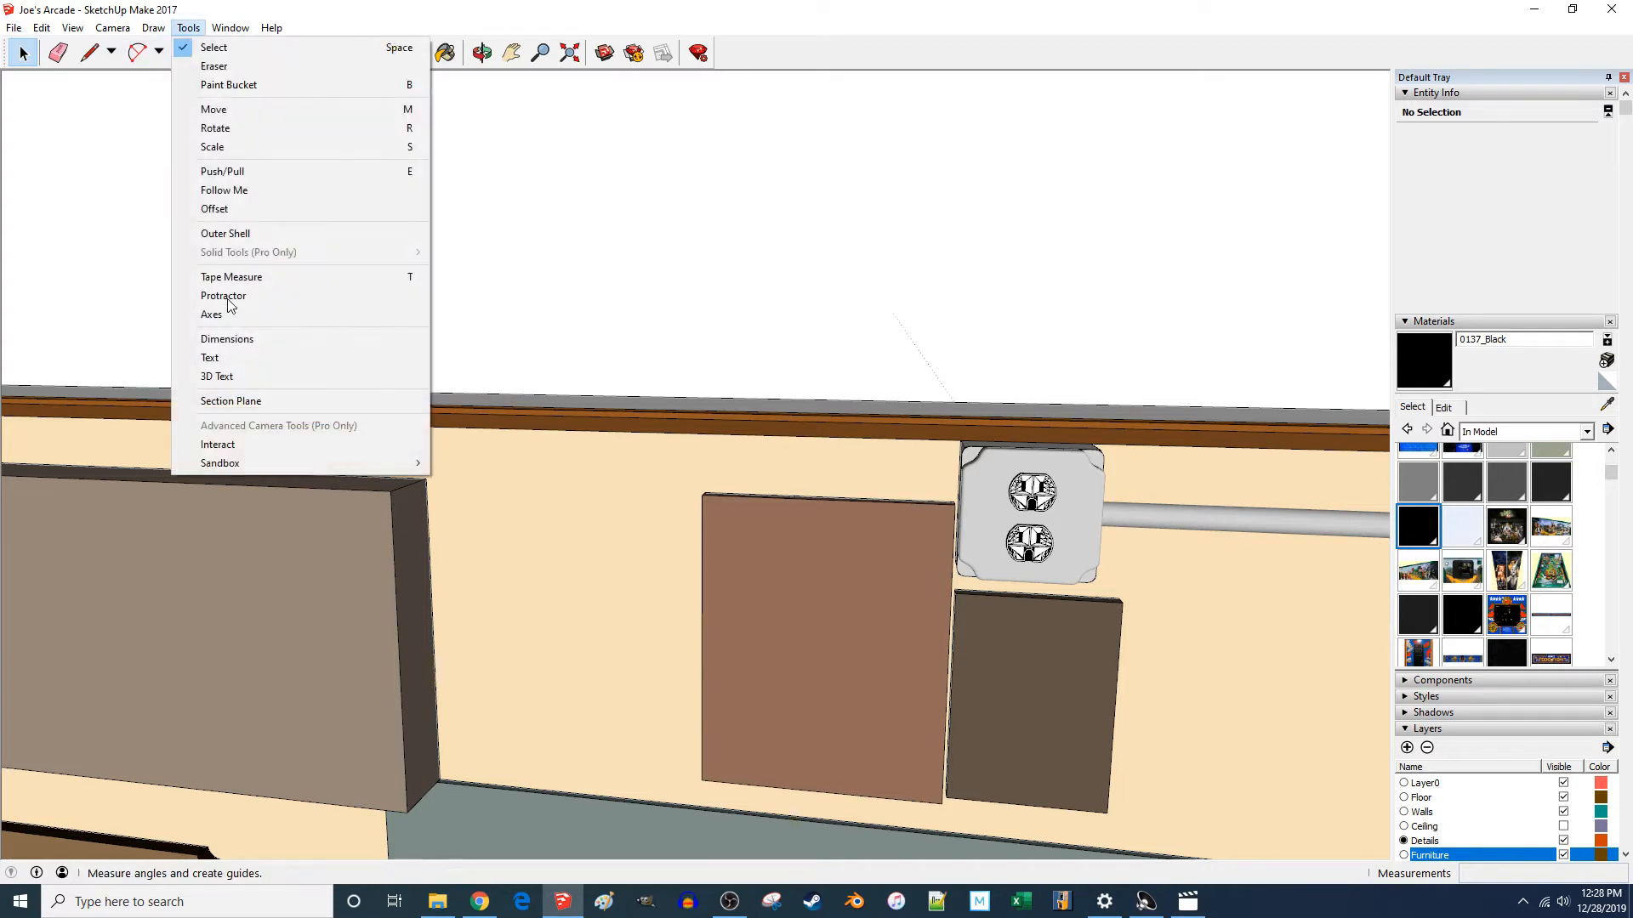
pyautogui.click(223, 376)
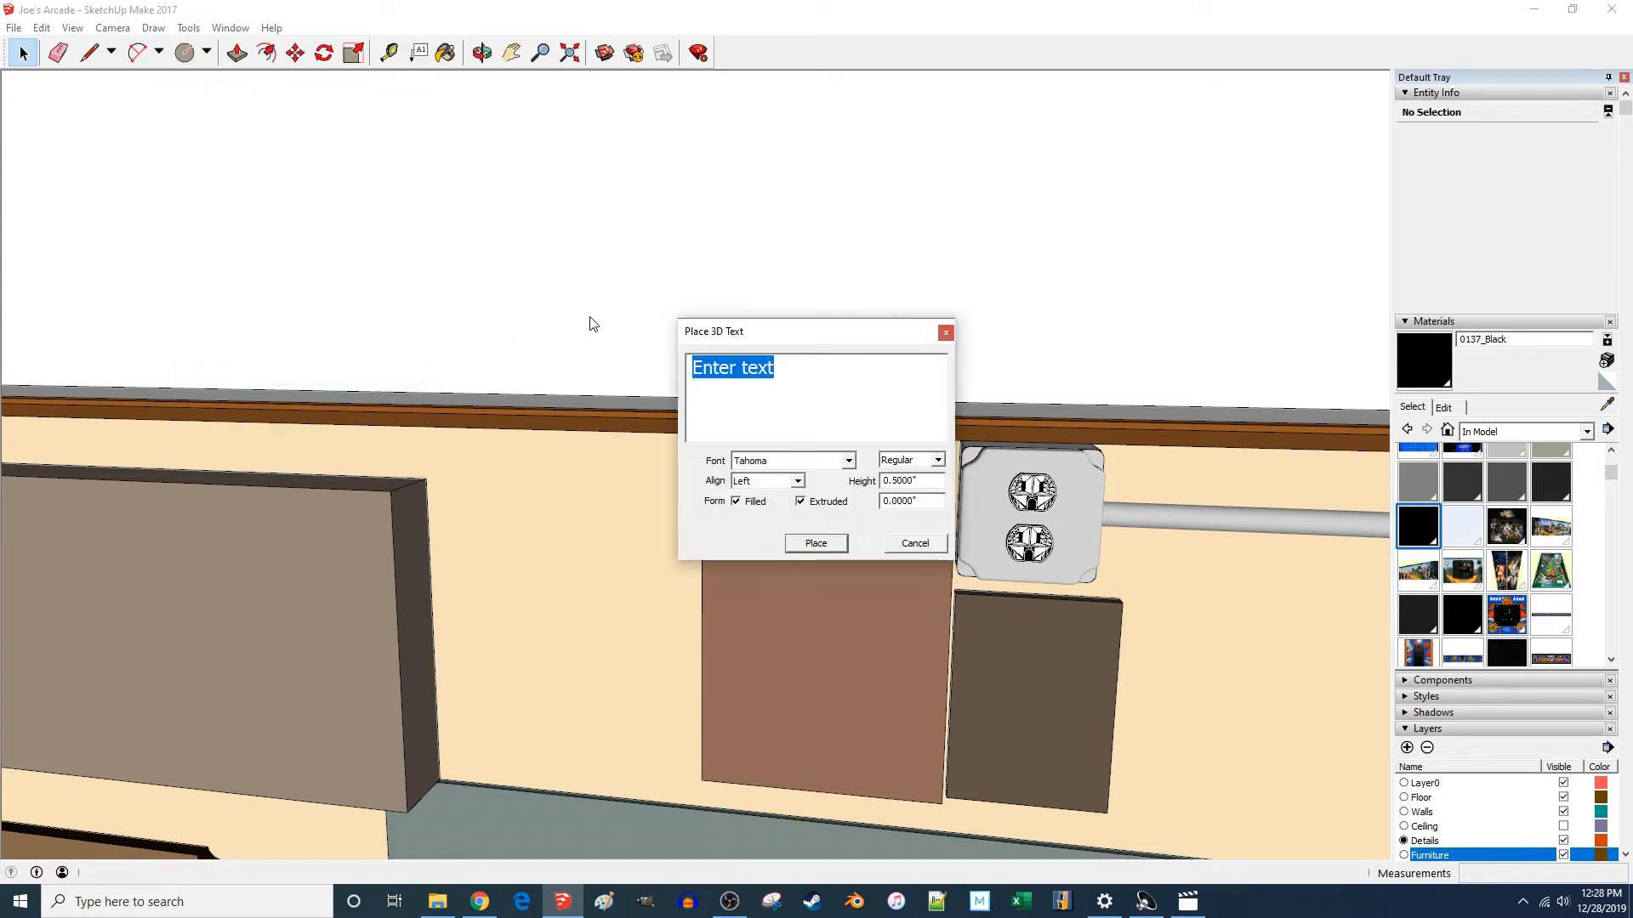
pyautogui.click(814, 544)
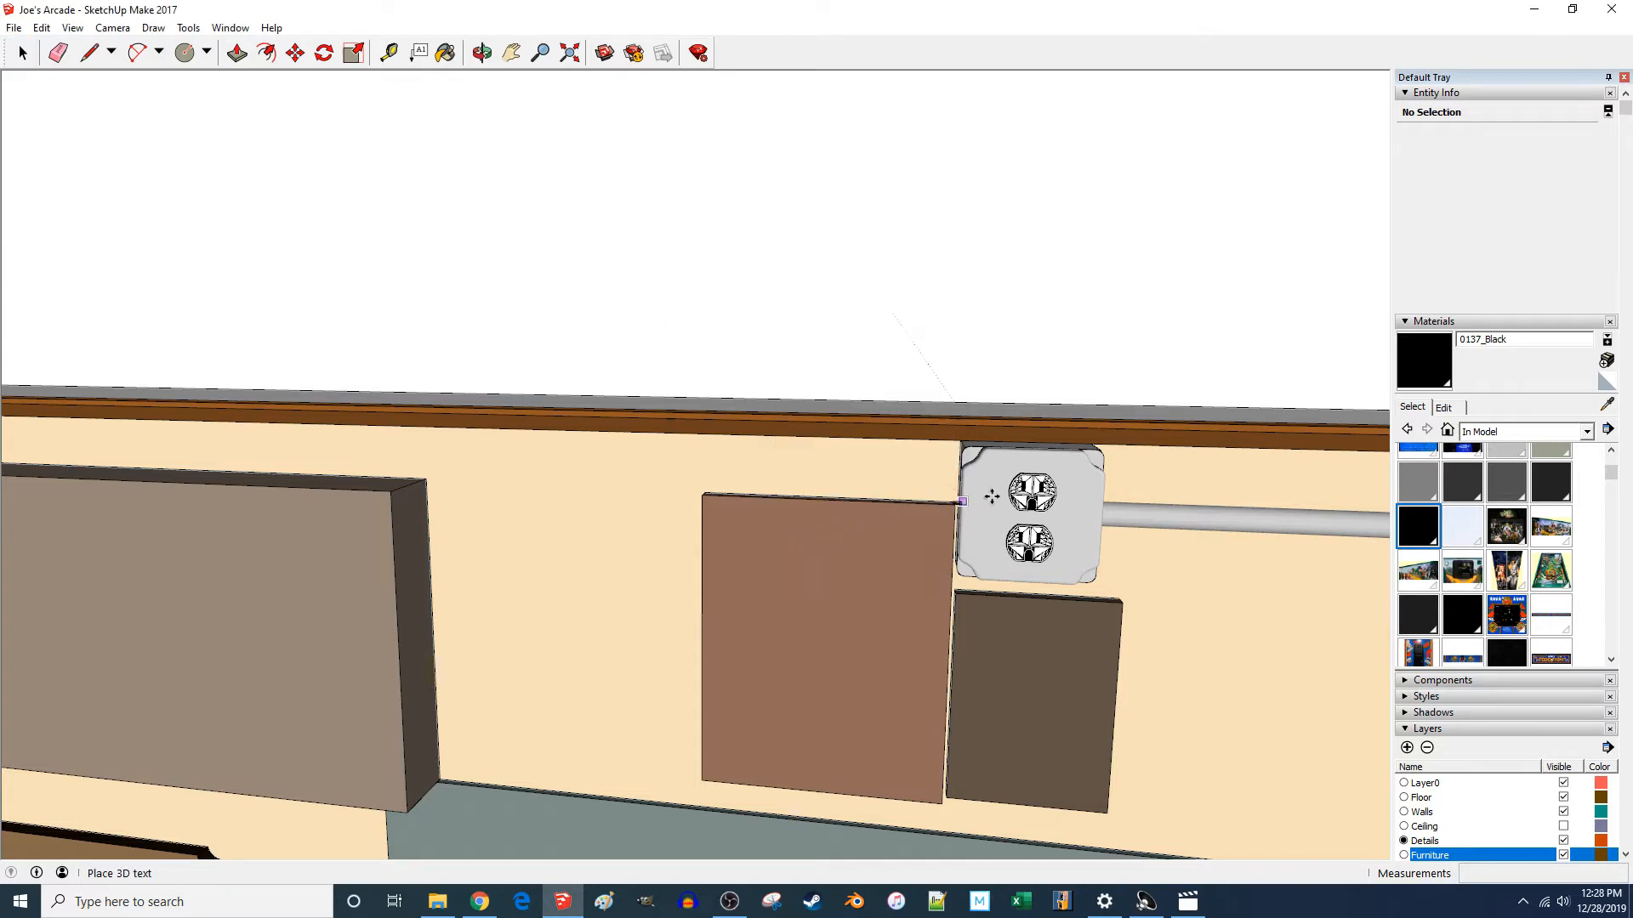
pyautogui.scroll(5, 984, 496)
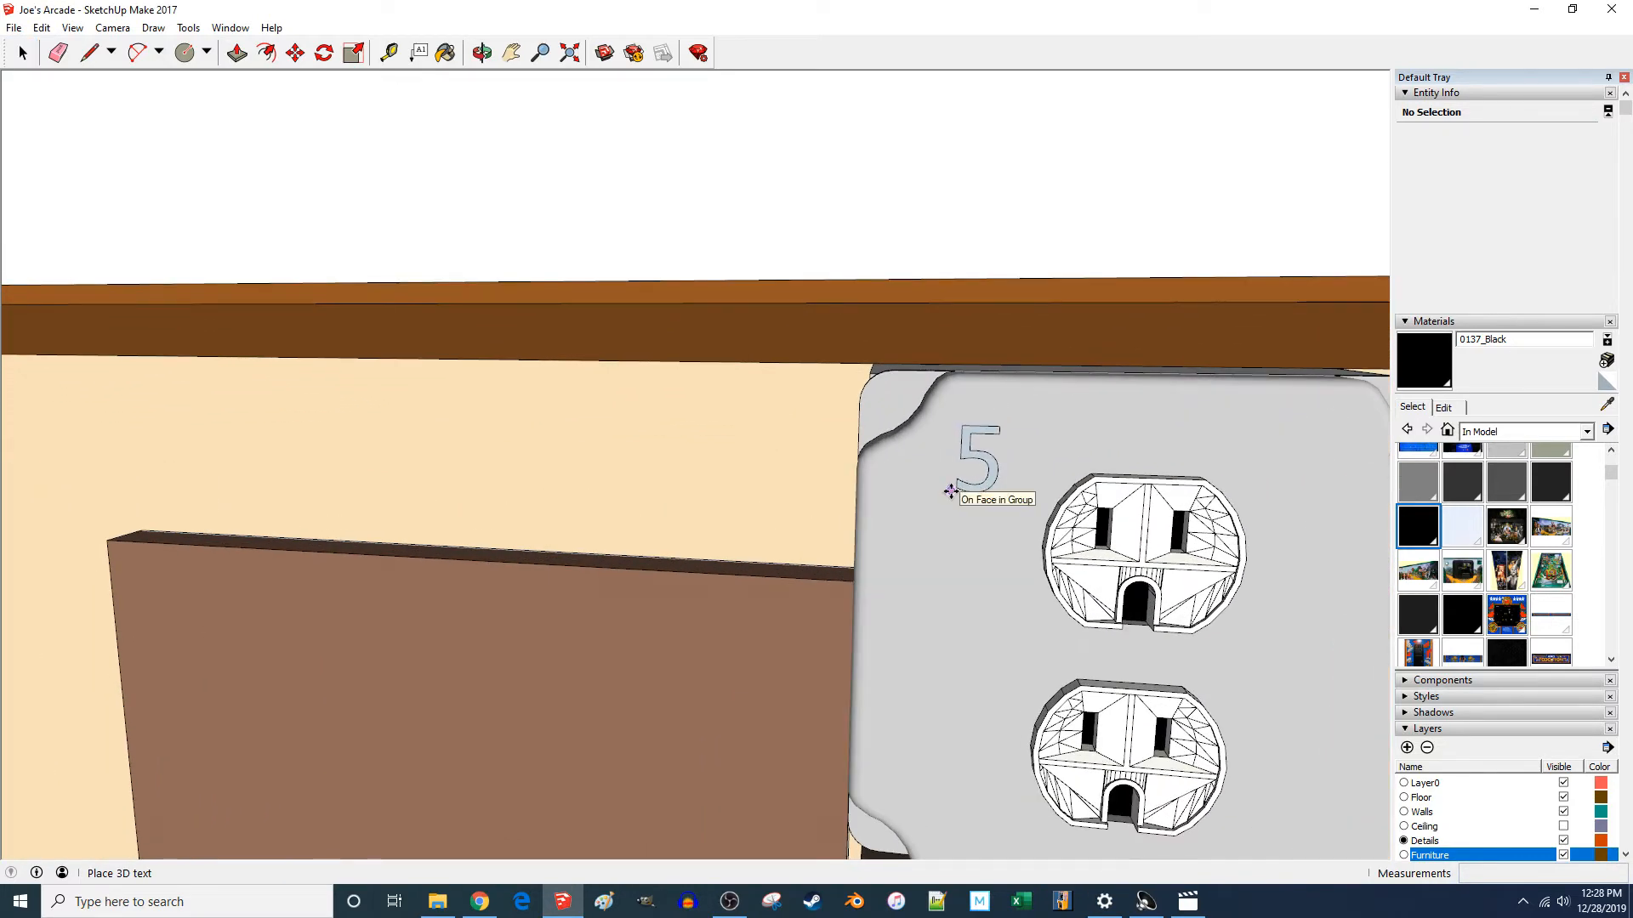
pyautogui.click(959, 485)
pyautogui.press('space')
# - Reverse the 5's face inside its component and paint it 0137_Black
pyautogui.doubleClick(980, 453)
pyautogui.rightClick(978, 444)
pyautogui.rightClick(976, 442)
pyautogui.press('r')
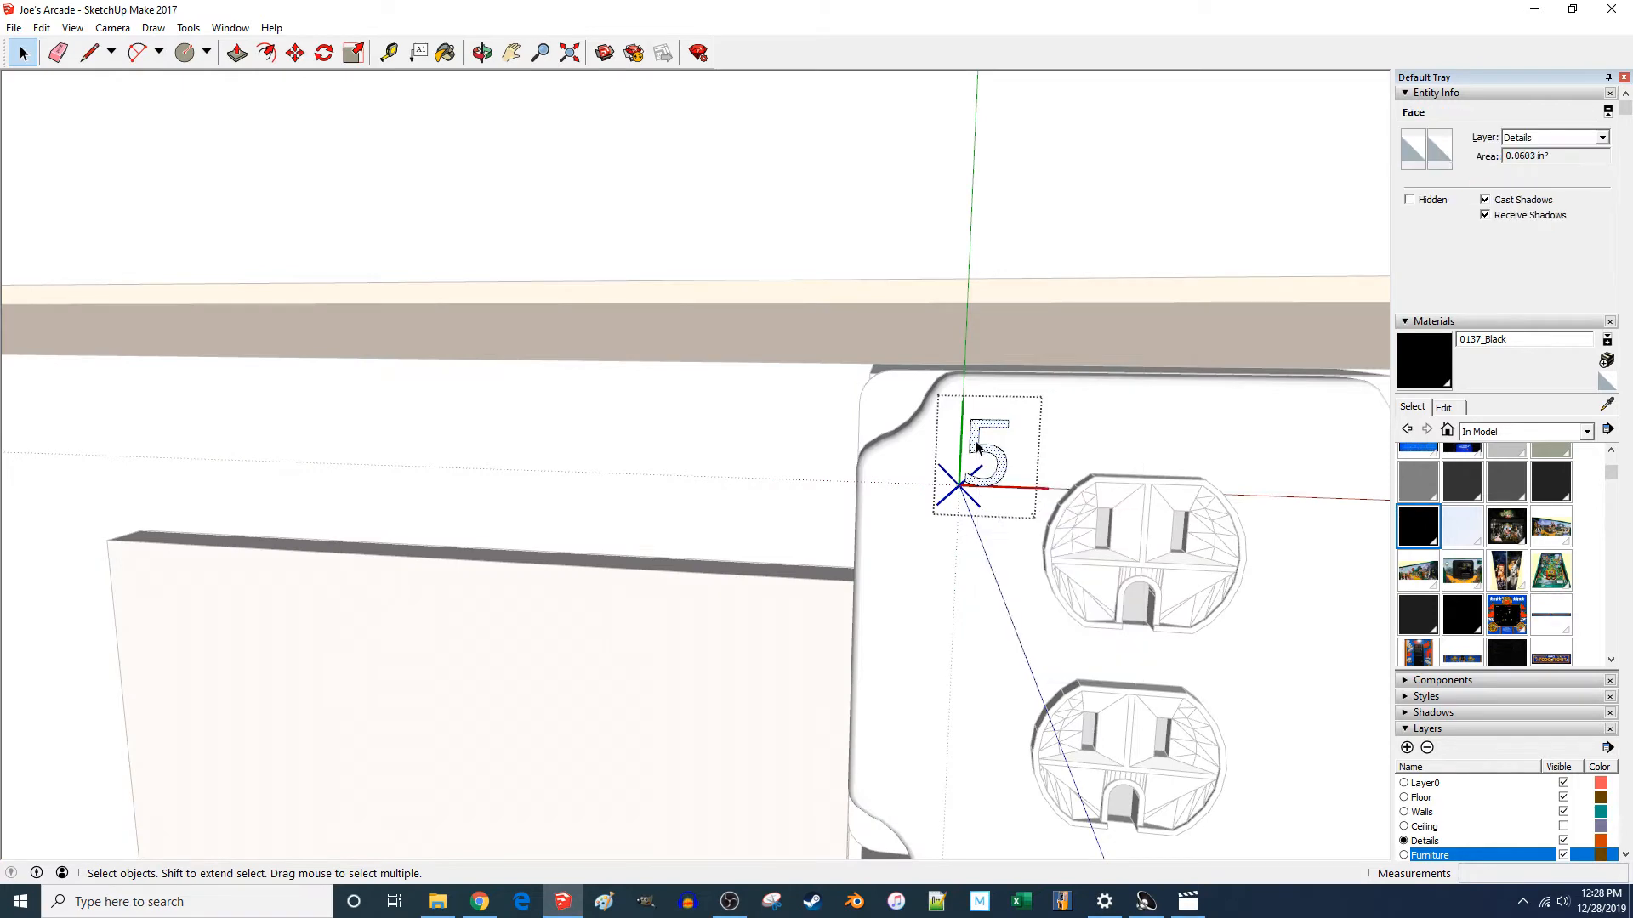
pyautogui.press('b')
pyautogui.click(983, 431)
pyautogui.press('space')
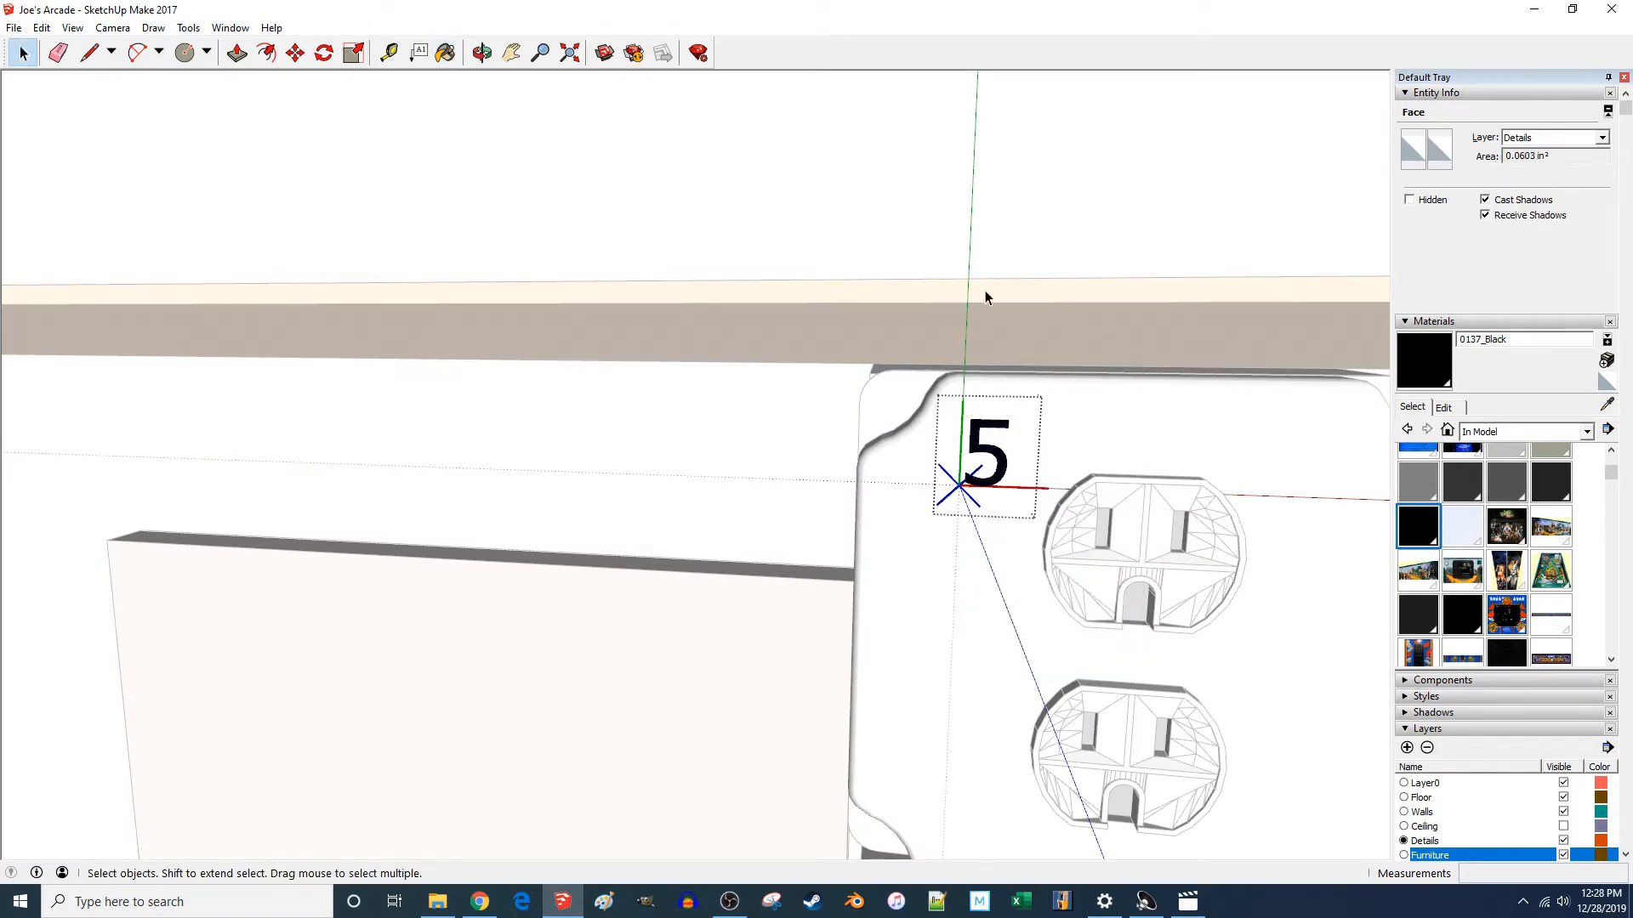
pyautogui.click(986, 253)
pyautogui.scroll(-3, 335, 391)
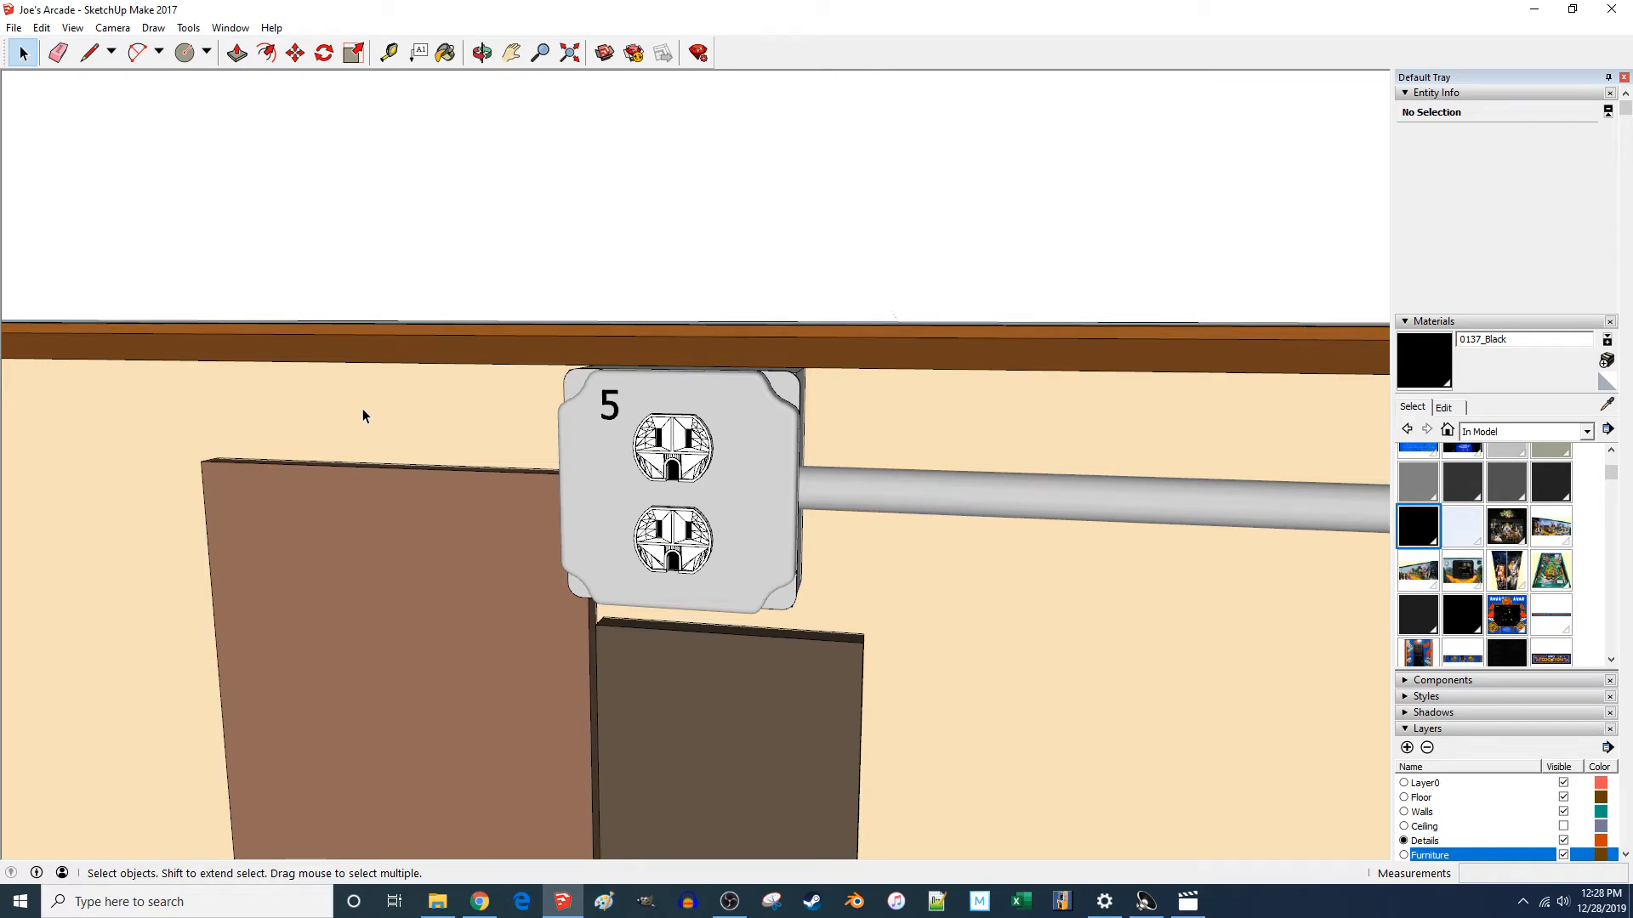
# - Compare the outlet box above the black and blue cabinets, and the boxes past it, with the reference video to check for number labels
pyautogui.scroll(-5, 282, 426)
pyautogui.moveTo(207, 402); pyautogui.dragTo(701, 559, button='middle')
pyautogui.scroll(5, 932, 414)
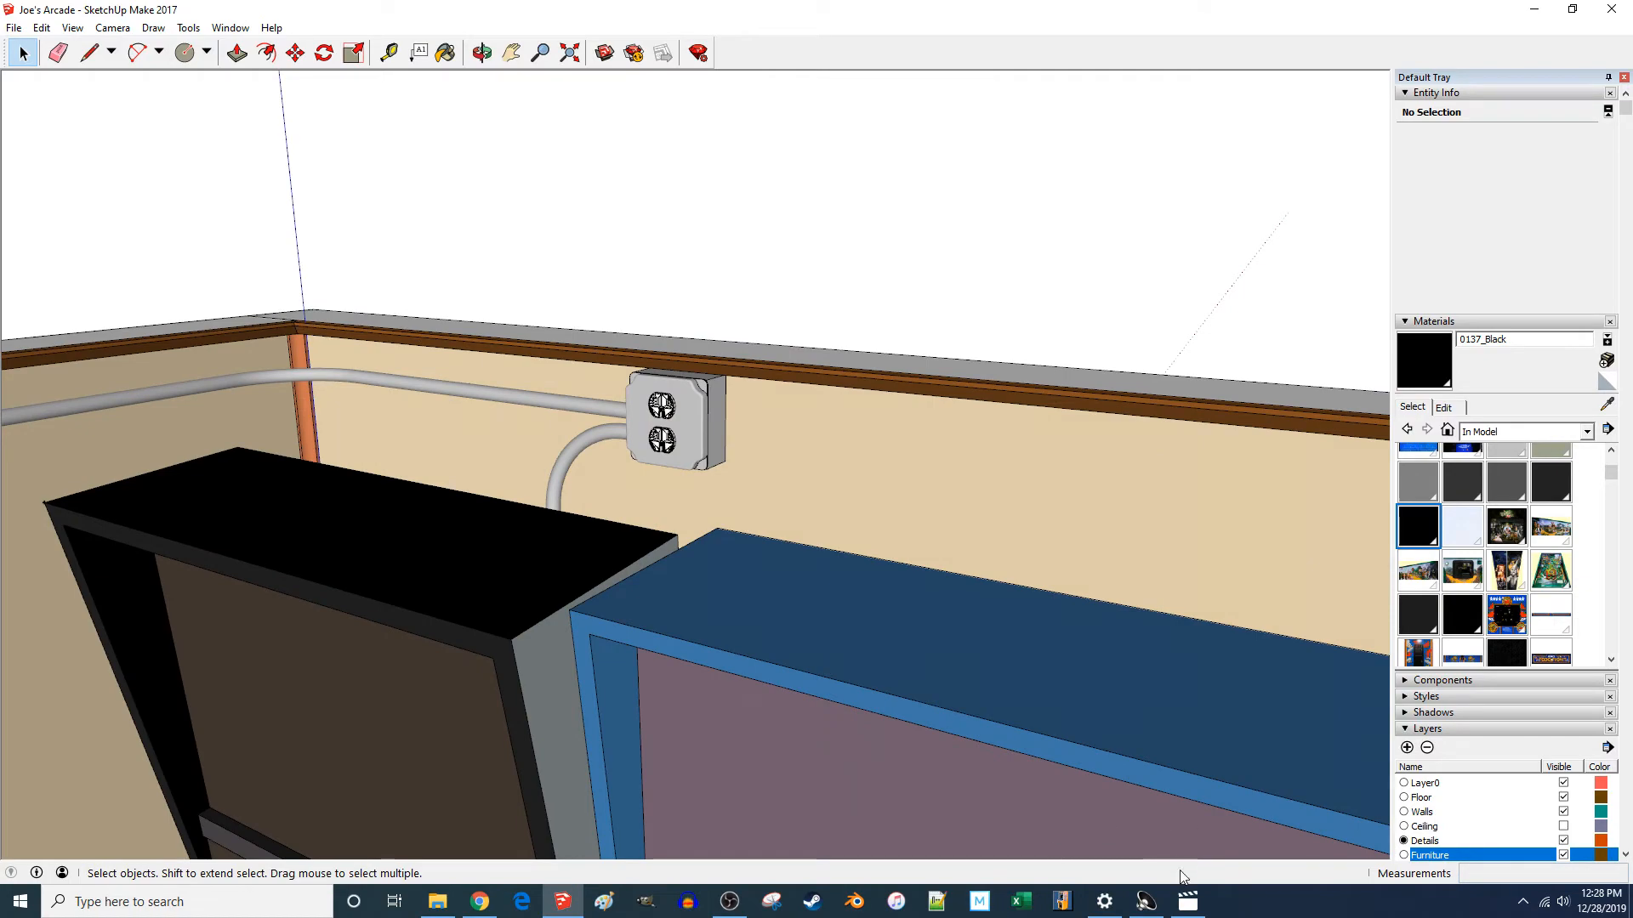
pyautogui.click(1185, 905)
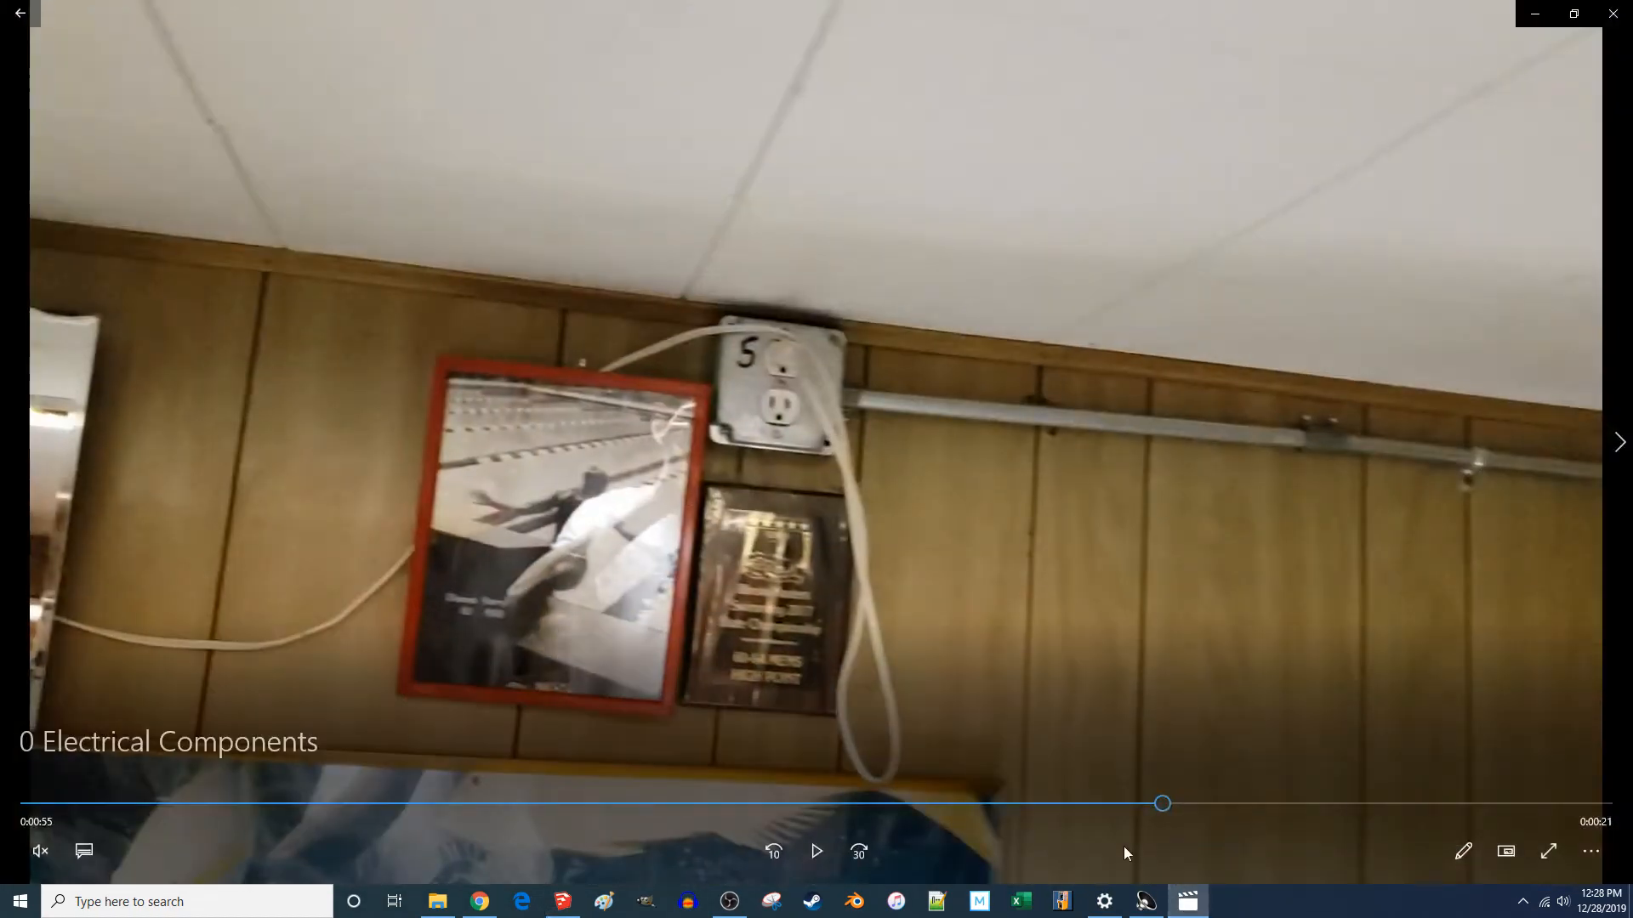
pyautogui.click(819, 852)
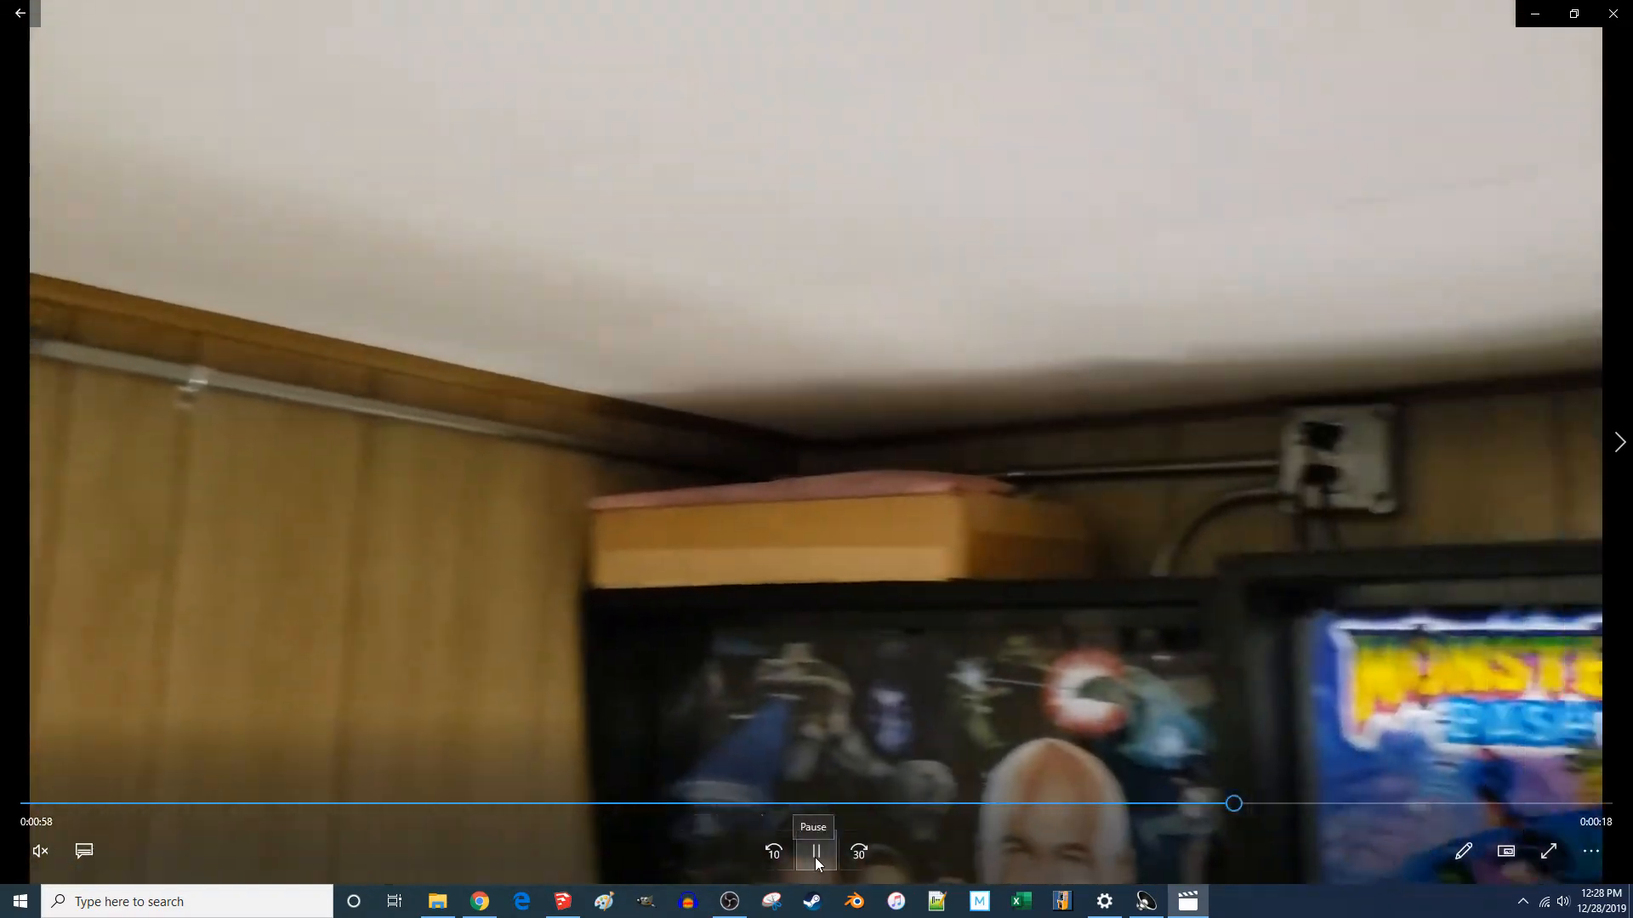
pyautogui.click(815, 853)
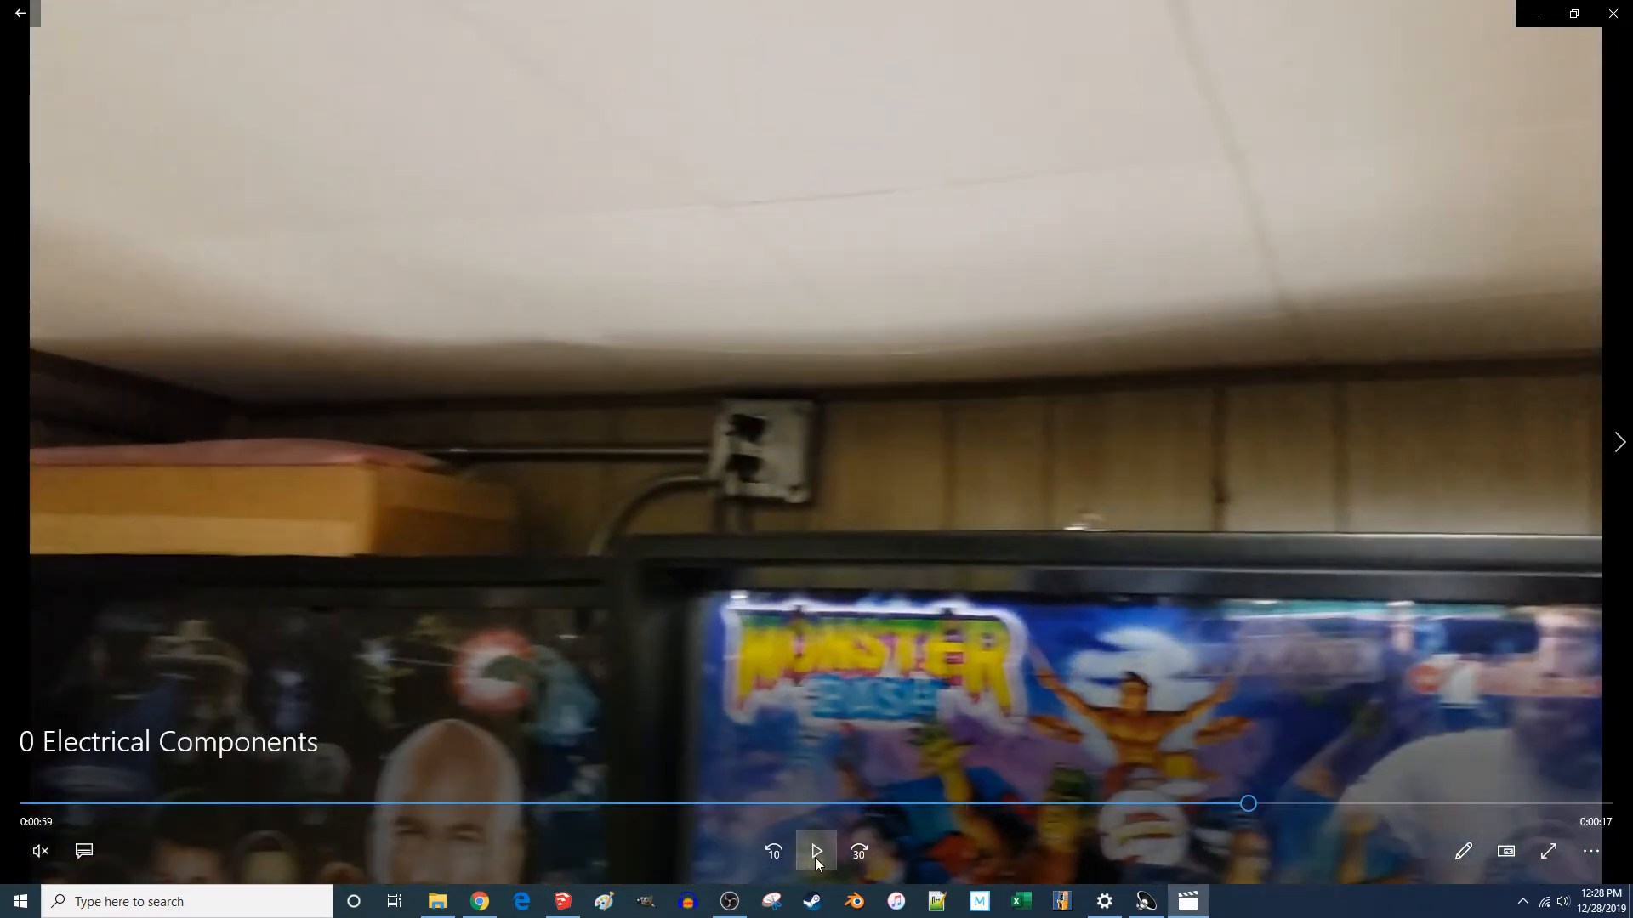
pyautogui.click(814, 853)
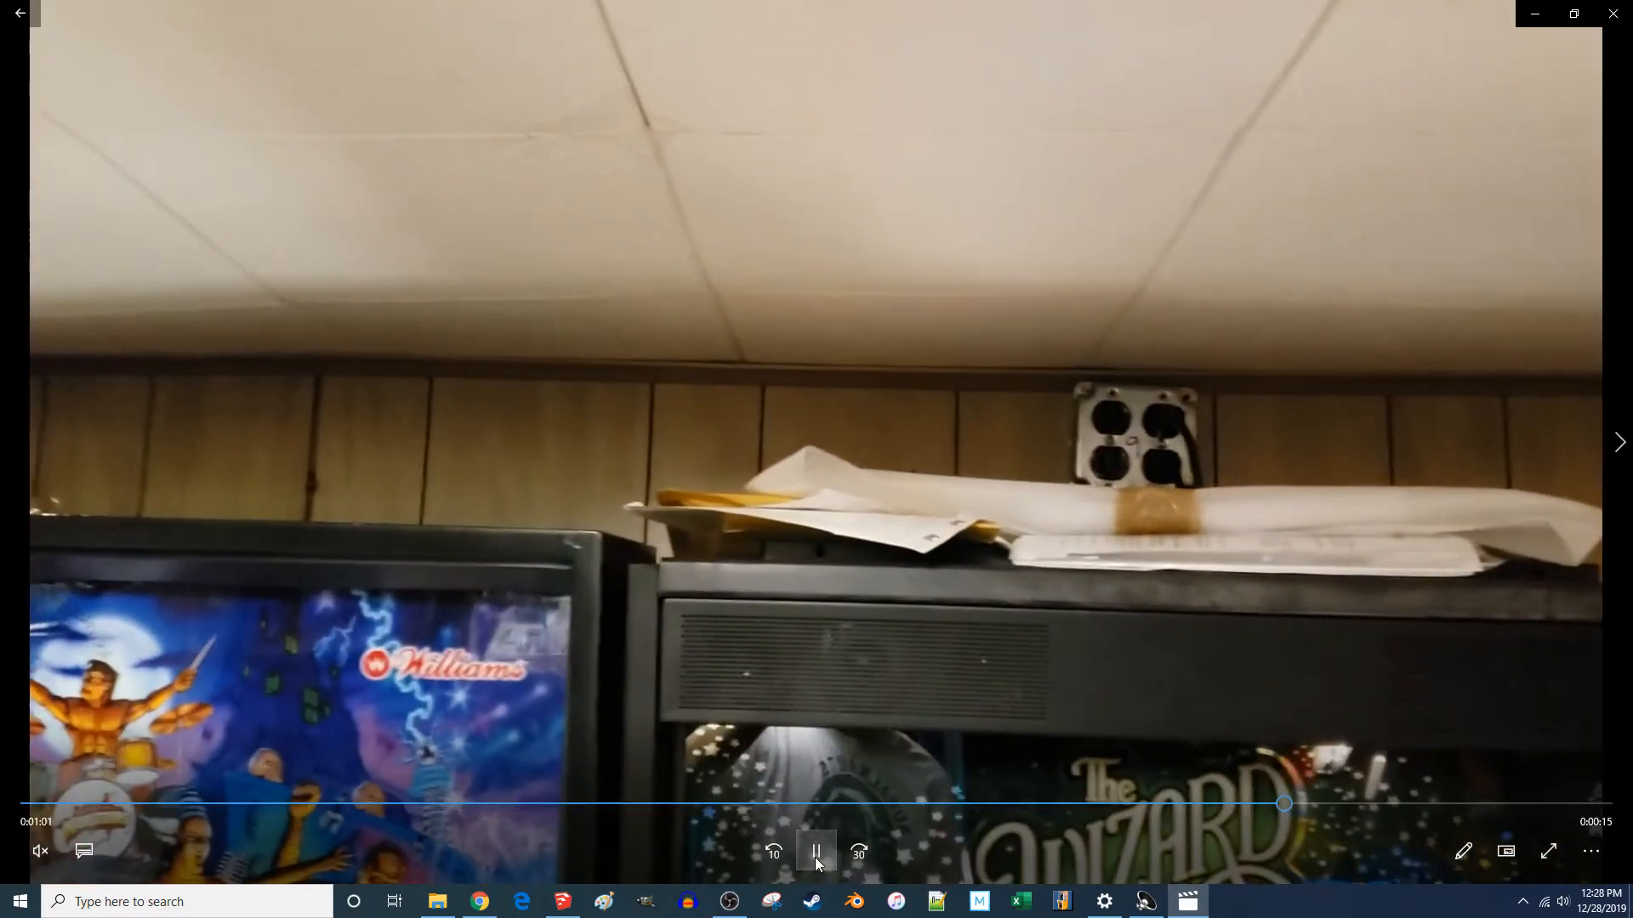
pyautogui.click(816, 853)
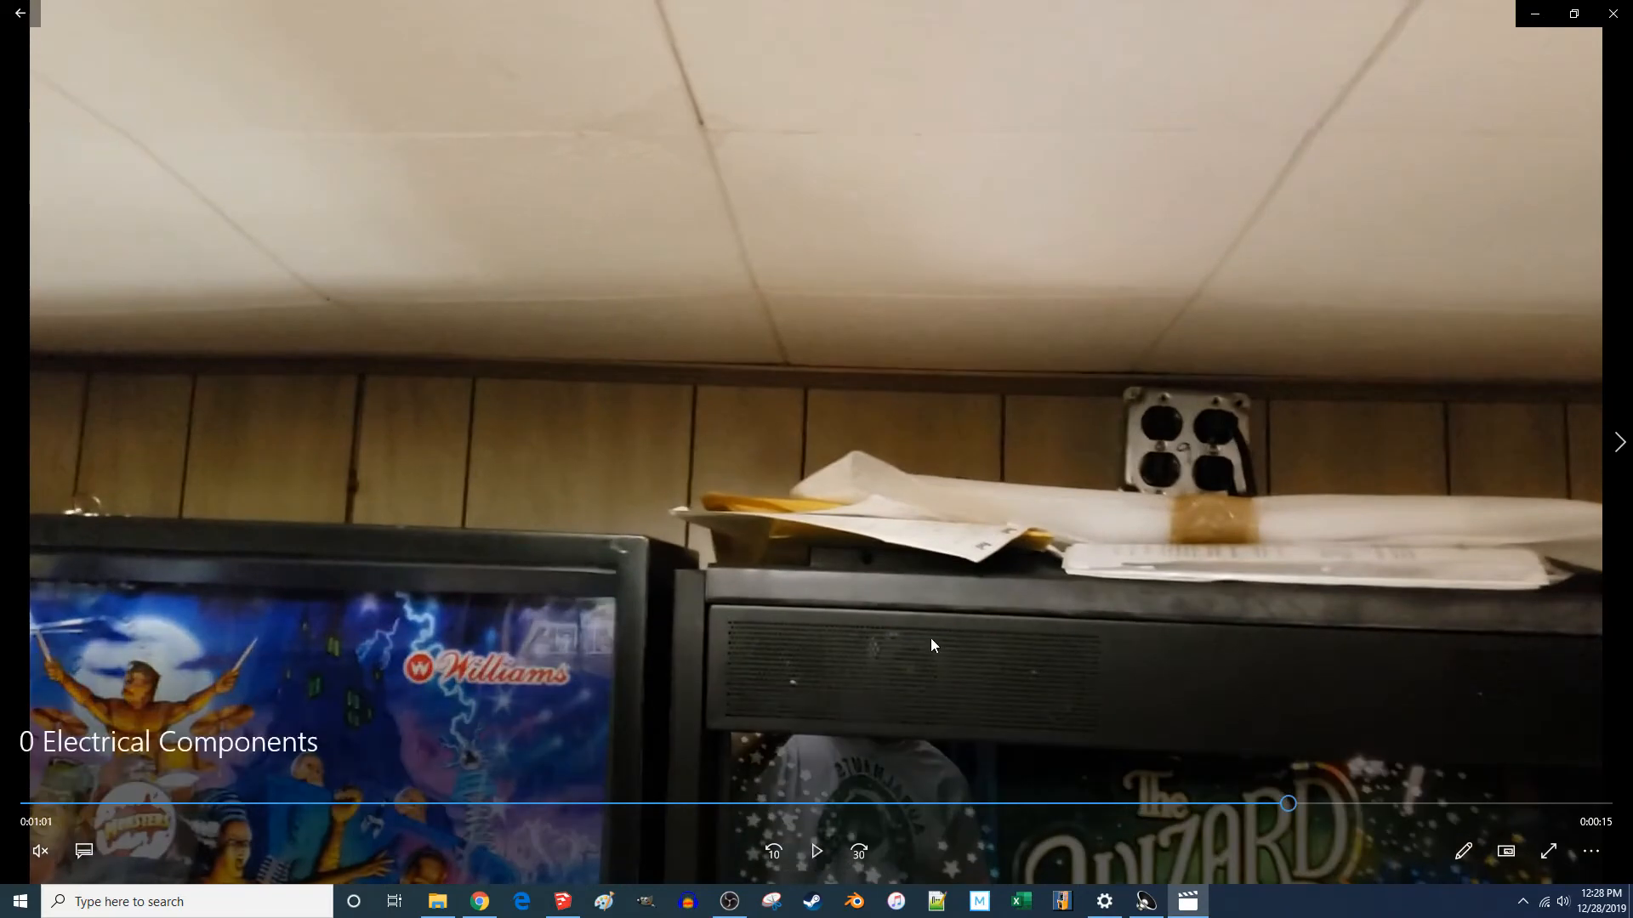
pyautogui.click(1536, 8)
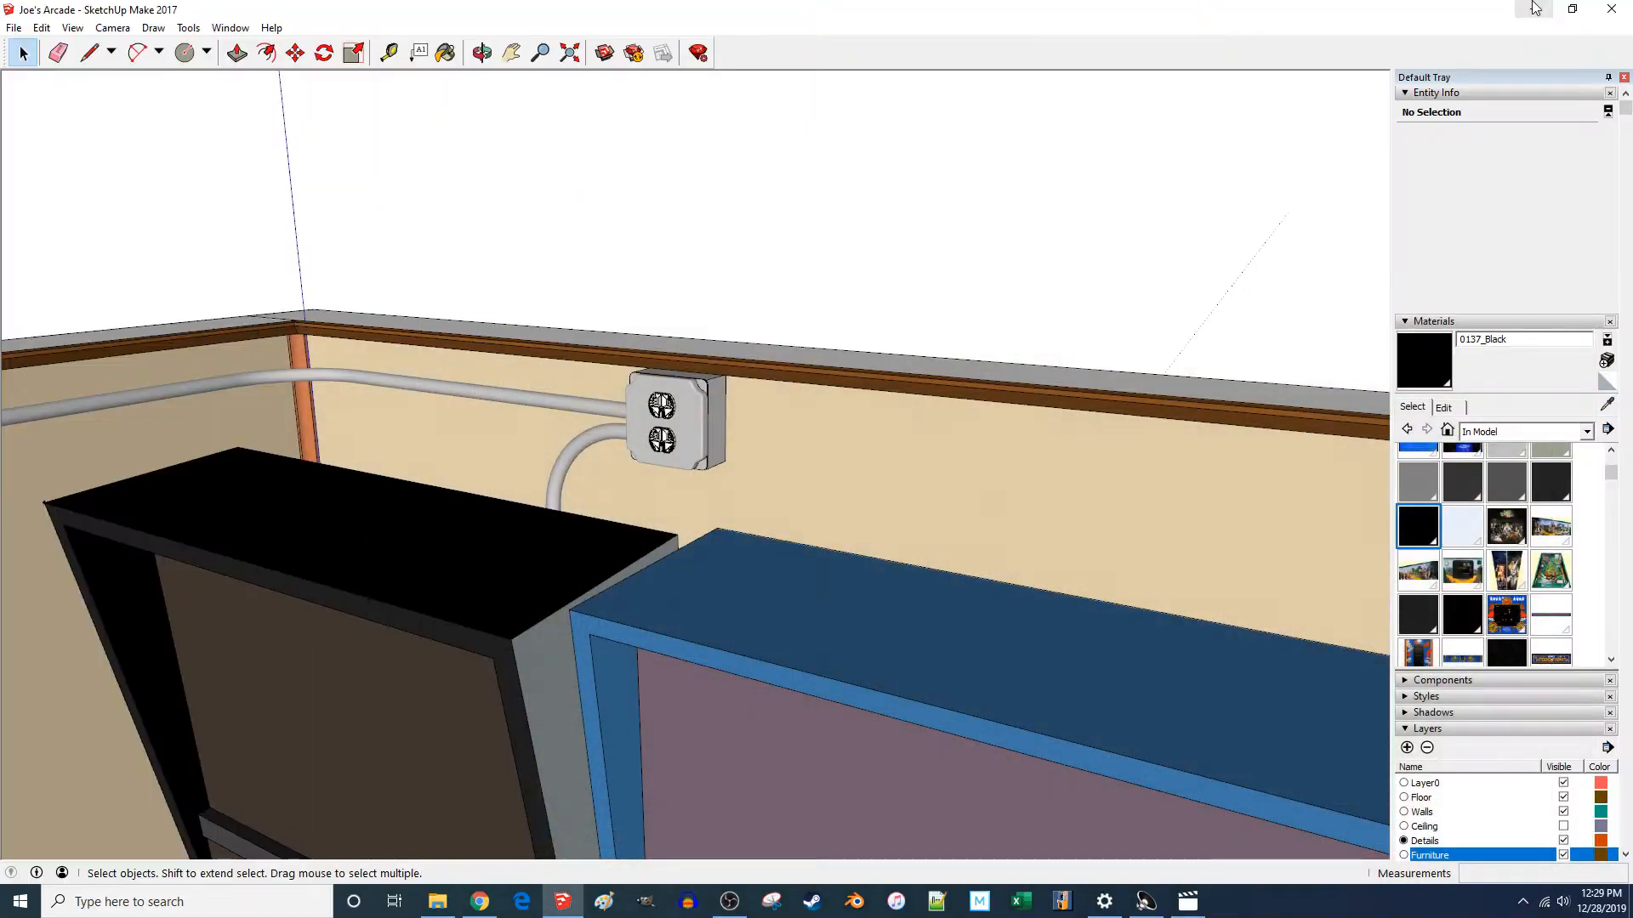
pyautogui.scroll(3, 595, 359)
pyautogui.moveTo(787, 407); pyautogui.dragTo(927, 420, button='middle')
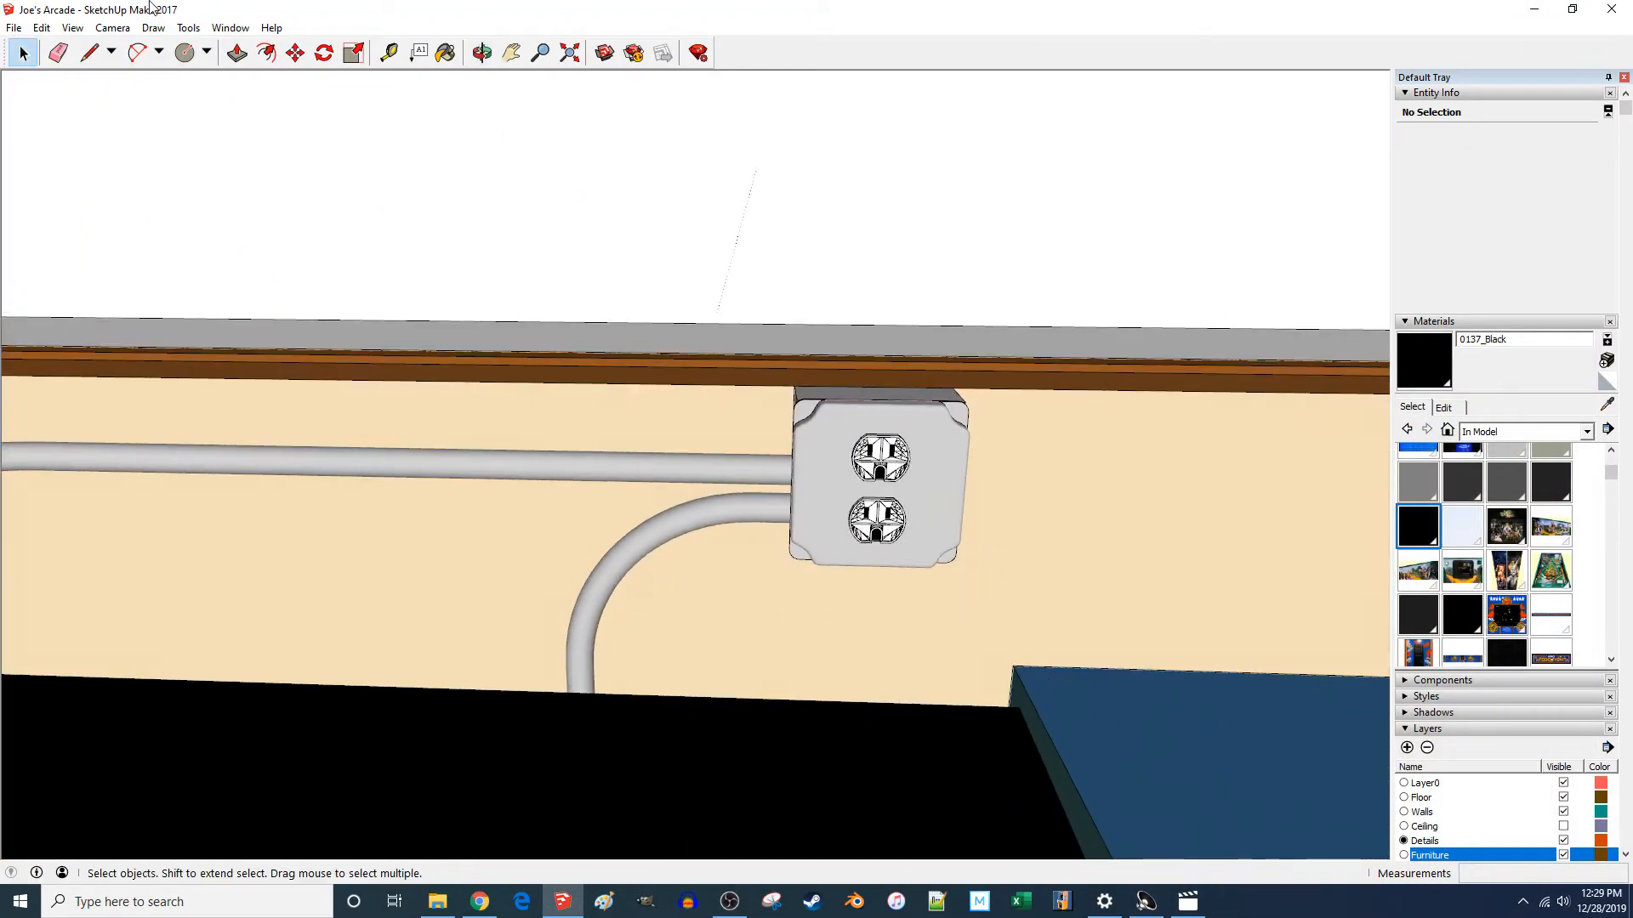
# - Place the 3D text "5", 0.5" high in Tahoma, on the duplex outlet cover beside its upper receptacle
pyautogui.click(188, 27)
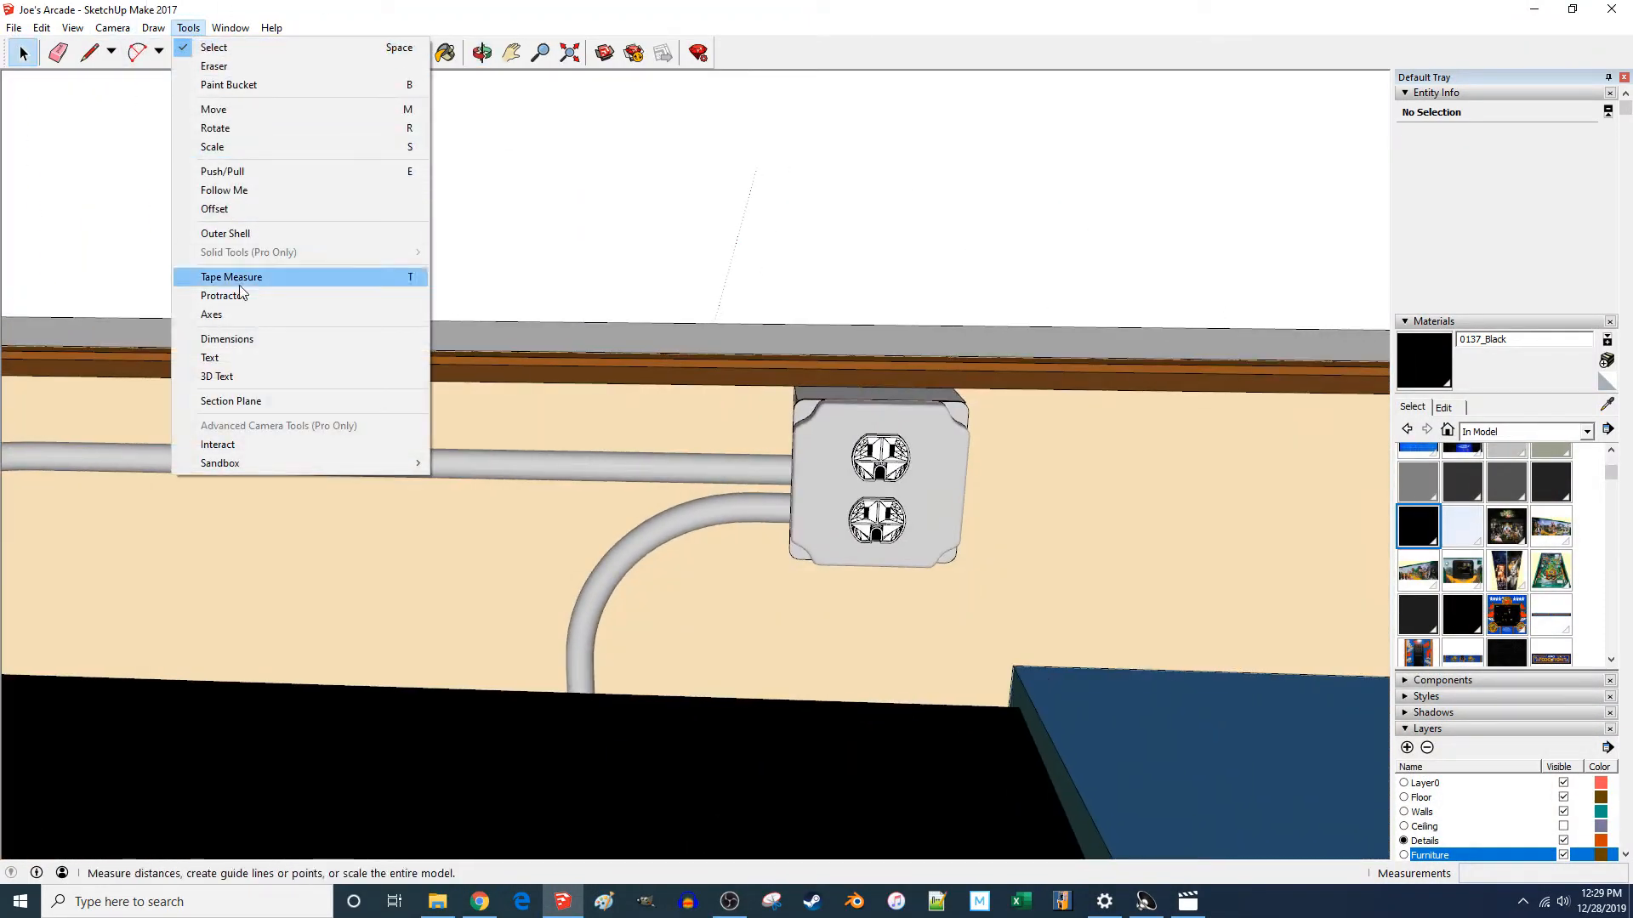
pyautogui.click(238, 375)
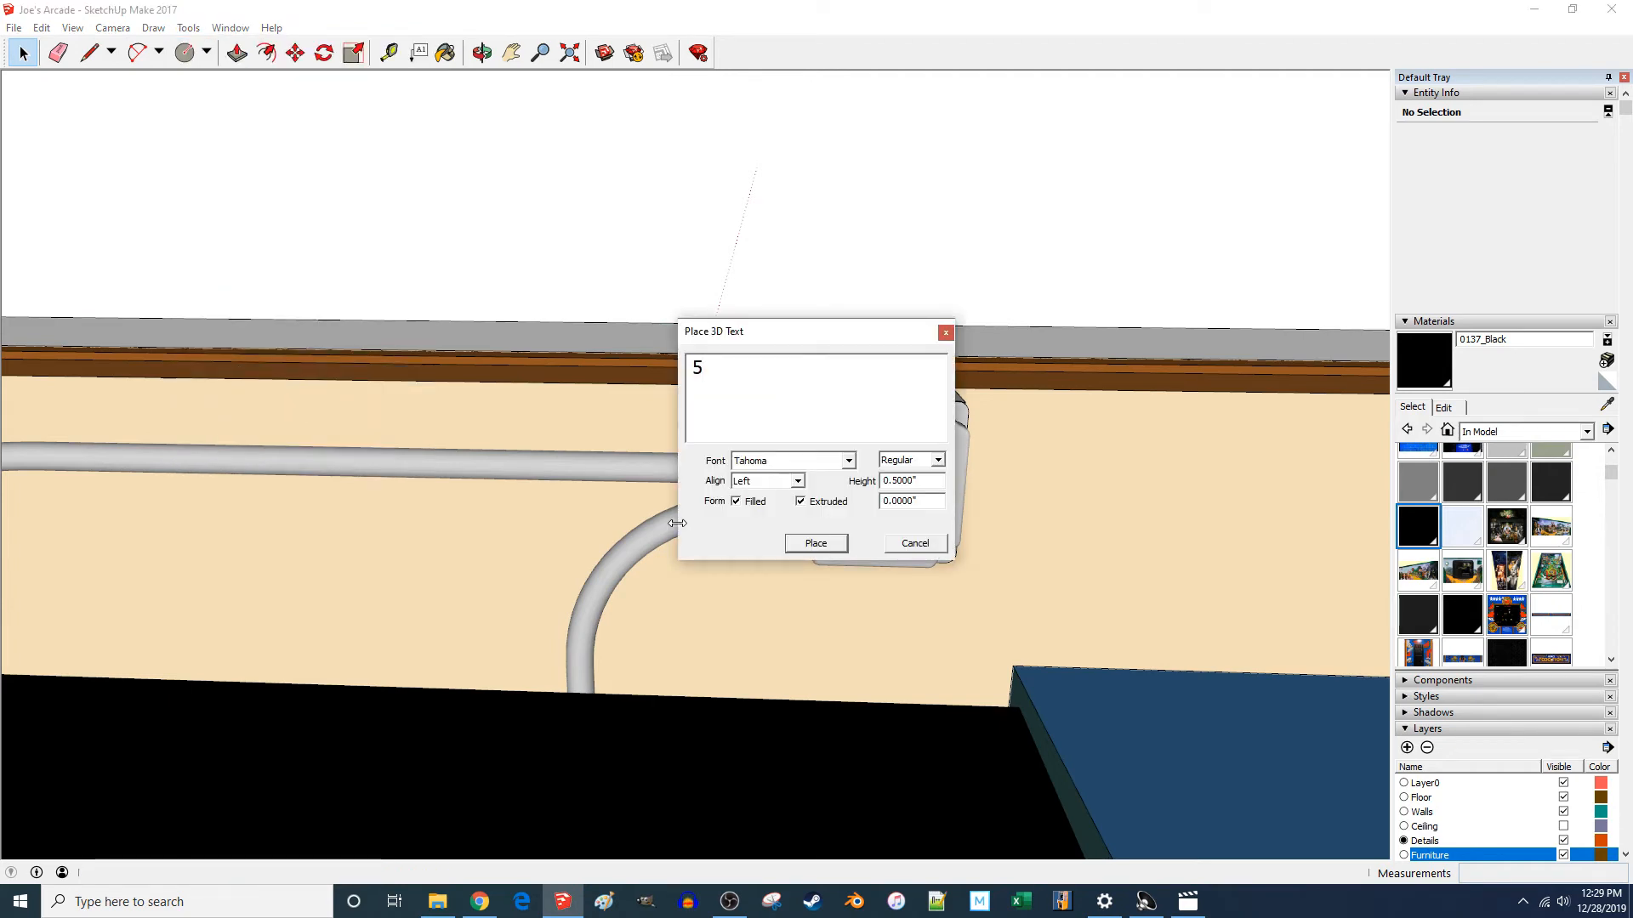
pyautogui.click(815, 543)
pyautogui.scroll(5, 830, 442)
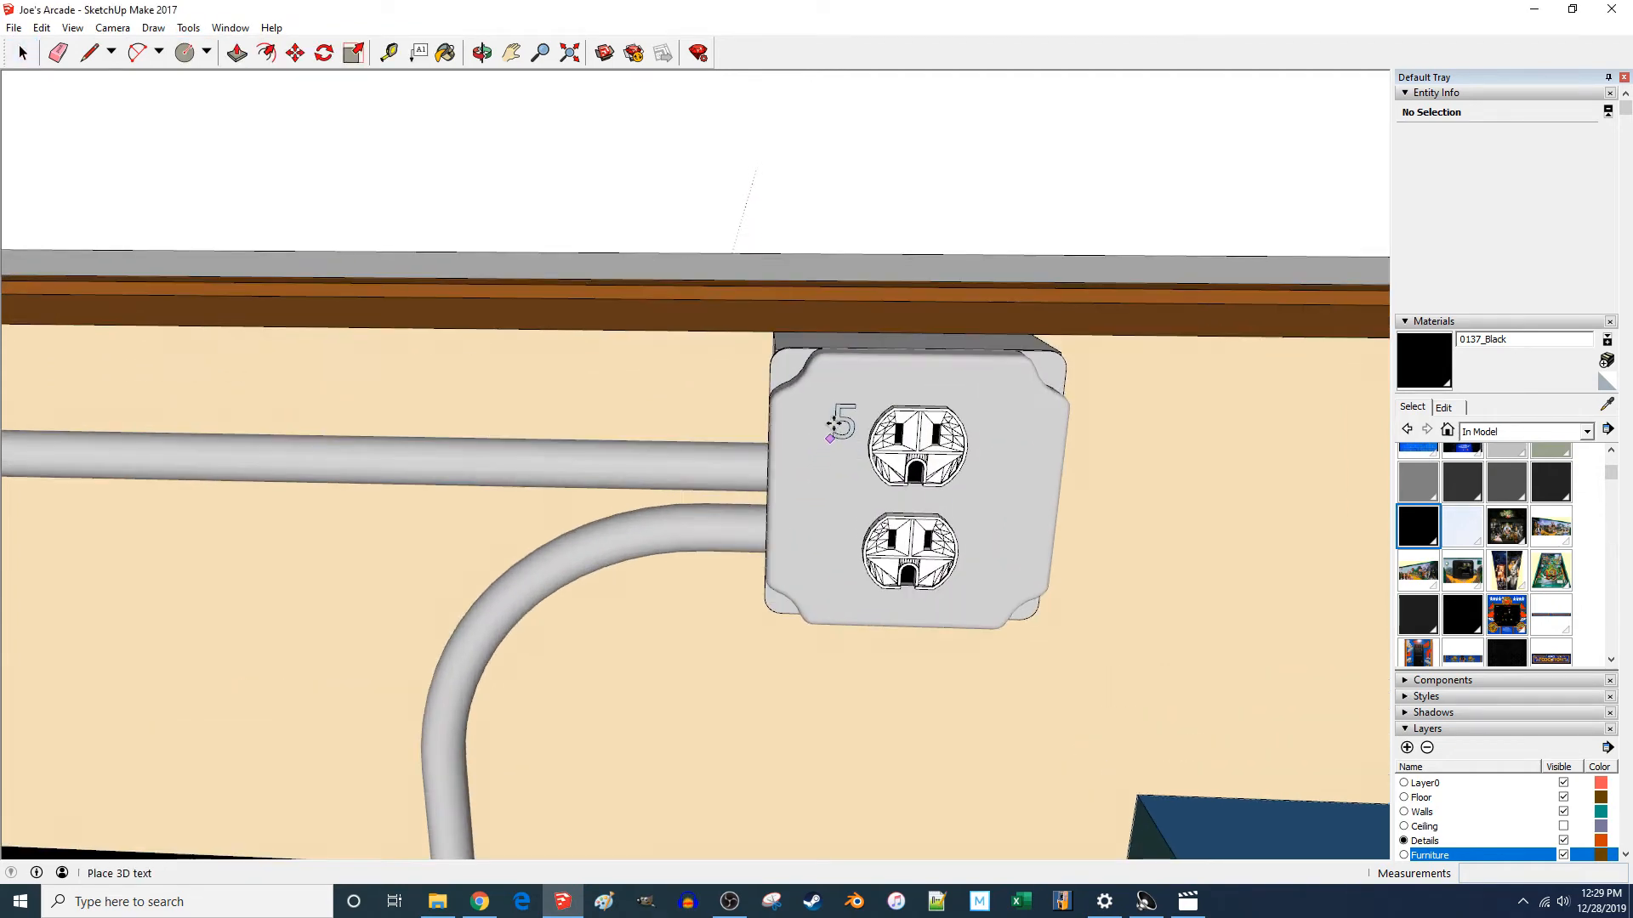
pyautogui.click(812, 428)
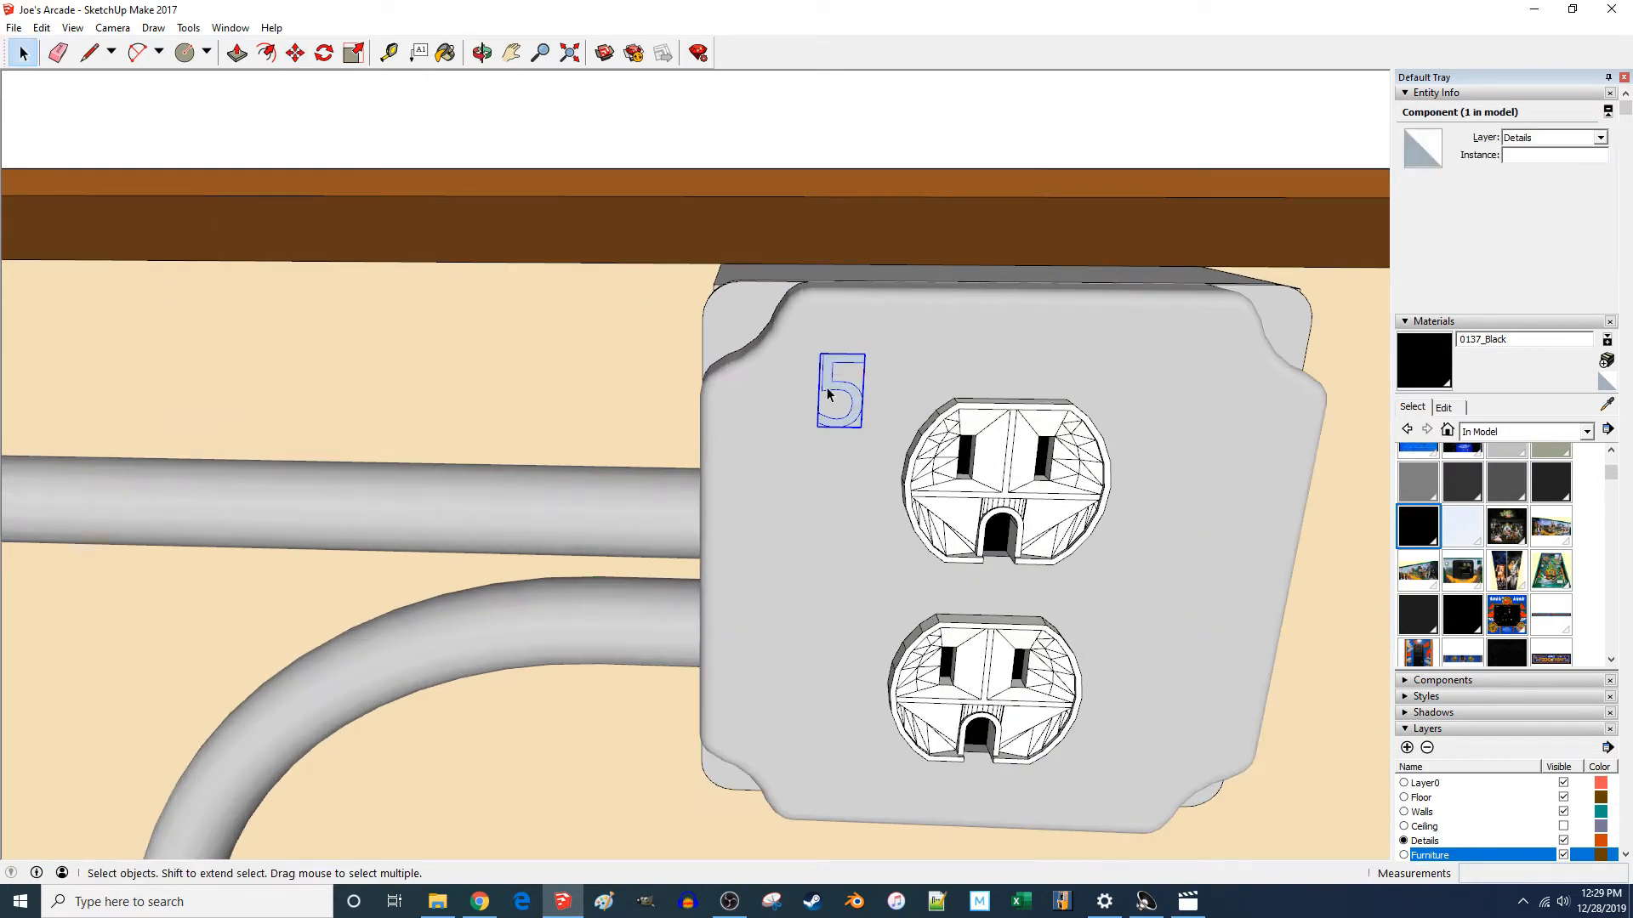
# - Reverse the face of the 5 inside its component and paint it with 0137_Black
pyautogui.doubleClick(827, 386)
pyautogui.rightClick(830, 384)
pyautogui.press('r')
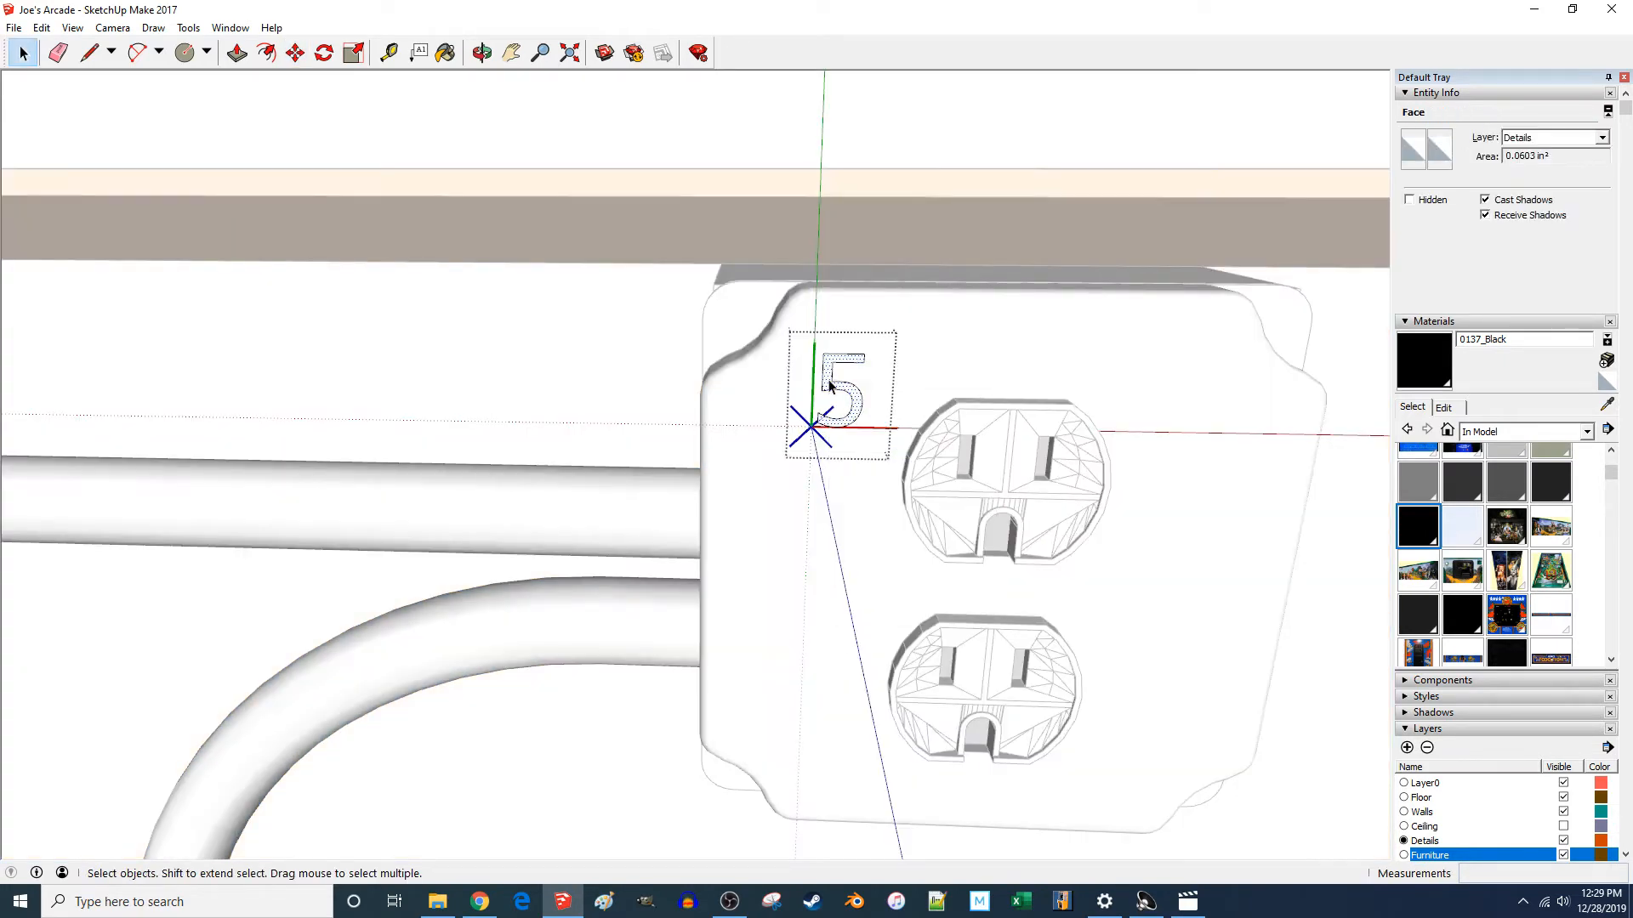
pyautogui.press('b')
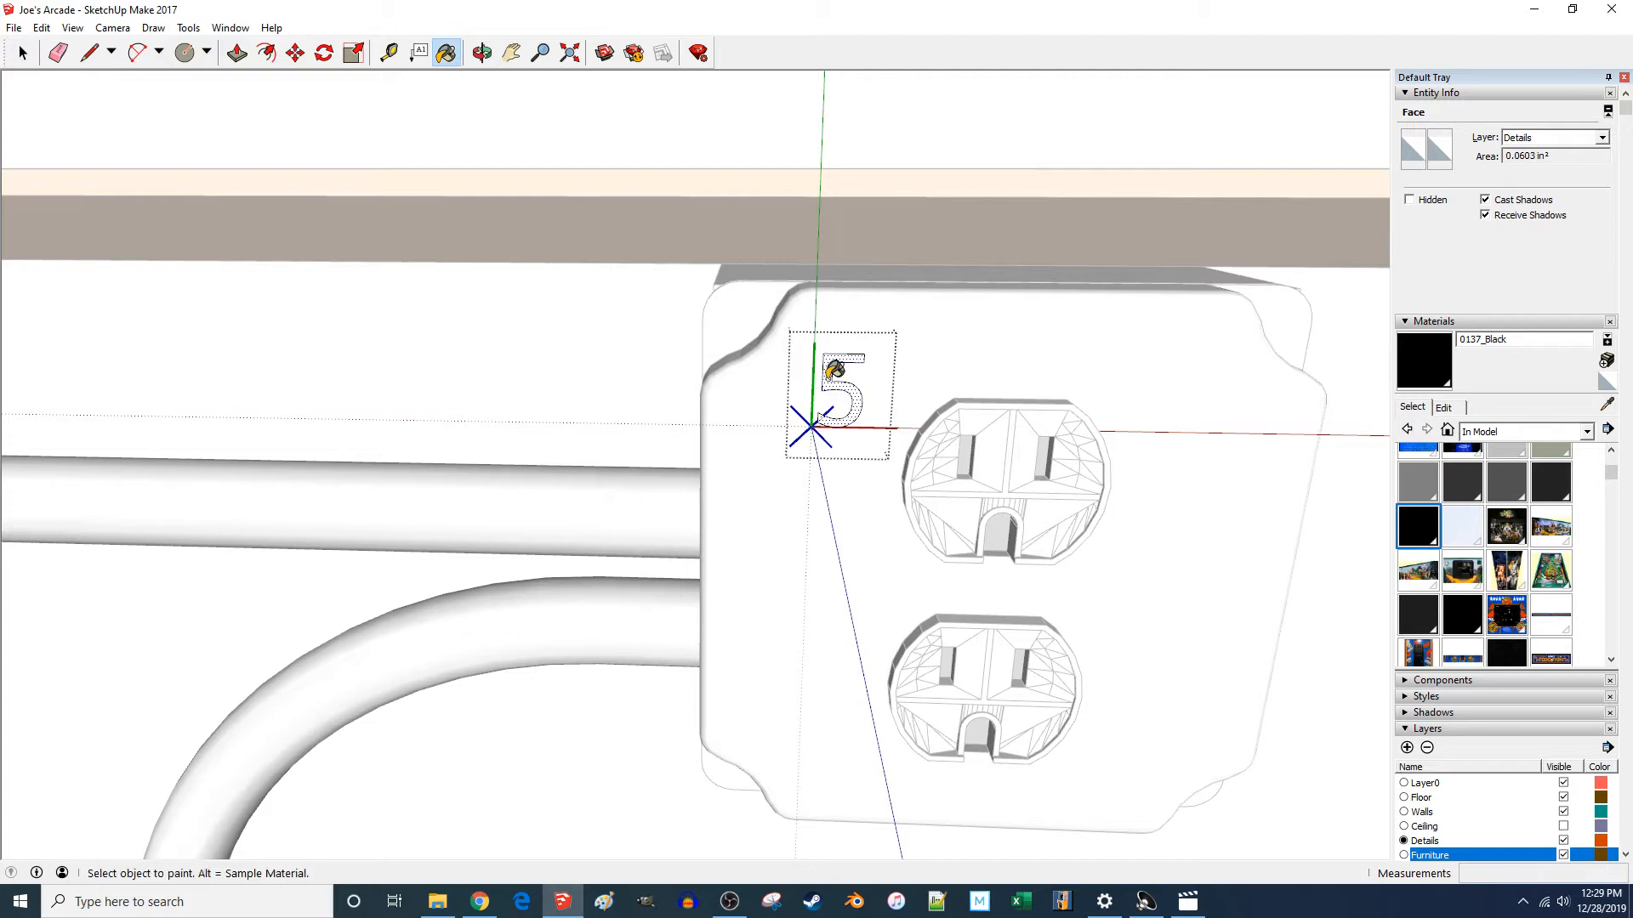
pyautogui.press('space')
pyautogui.click(850, 111)
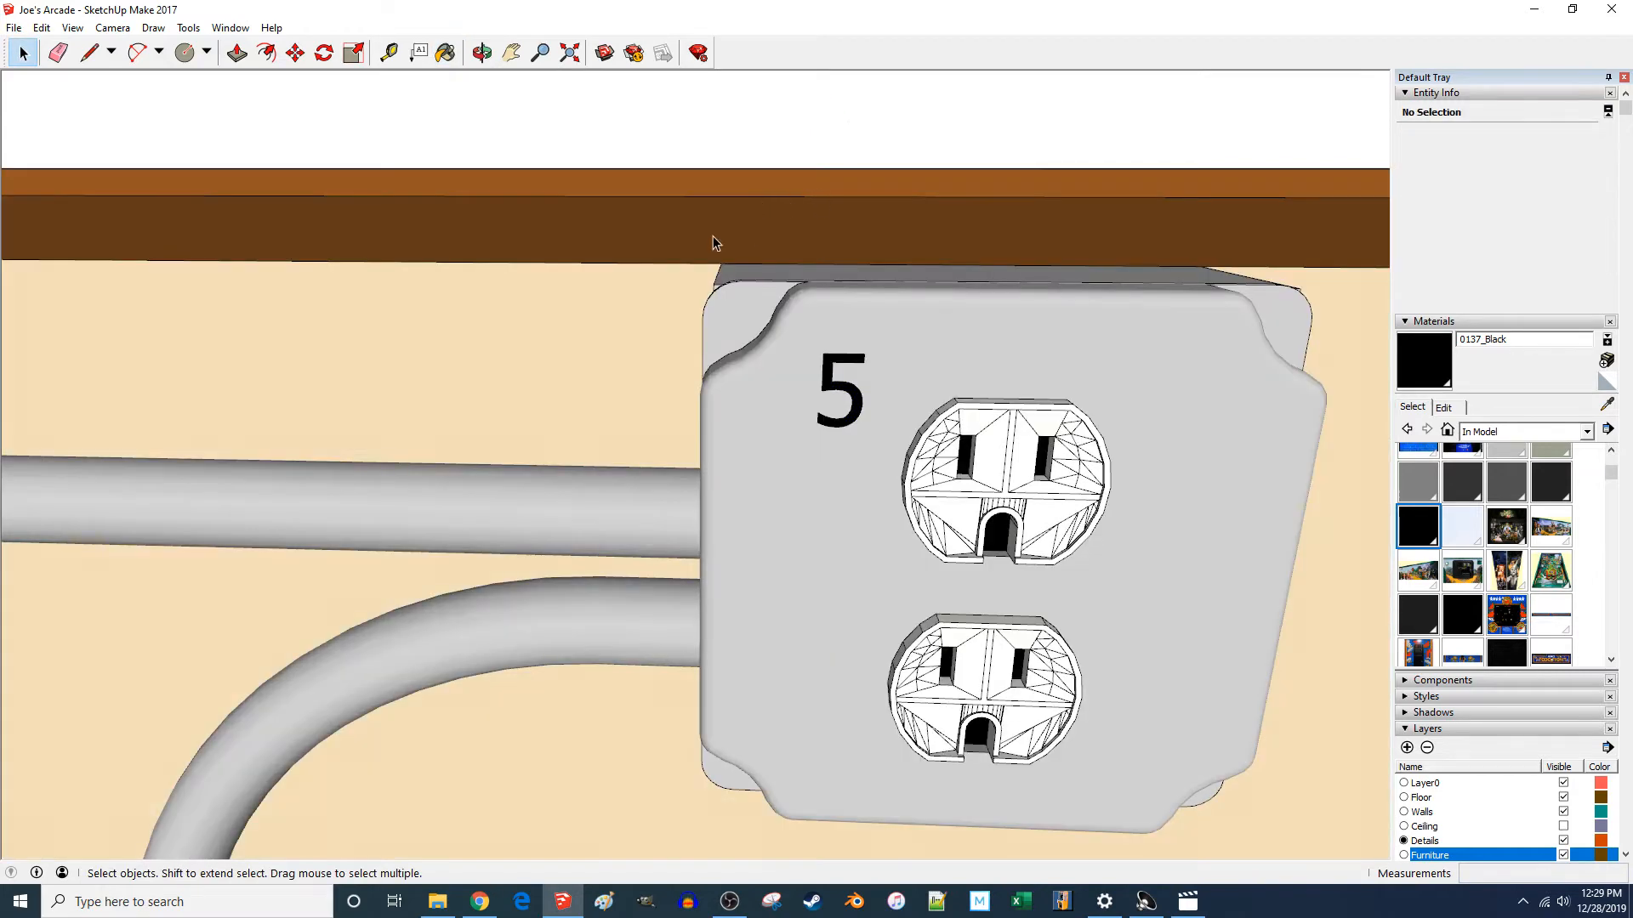
# - Place the 3D text "9", 0.5" high, at the centre of the four-receptacle cover fed by the straight vertical conduit
pyautogui.scroll(-3, 109, 325)
pyautogui.scroll(-5, 109, 324)
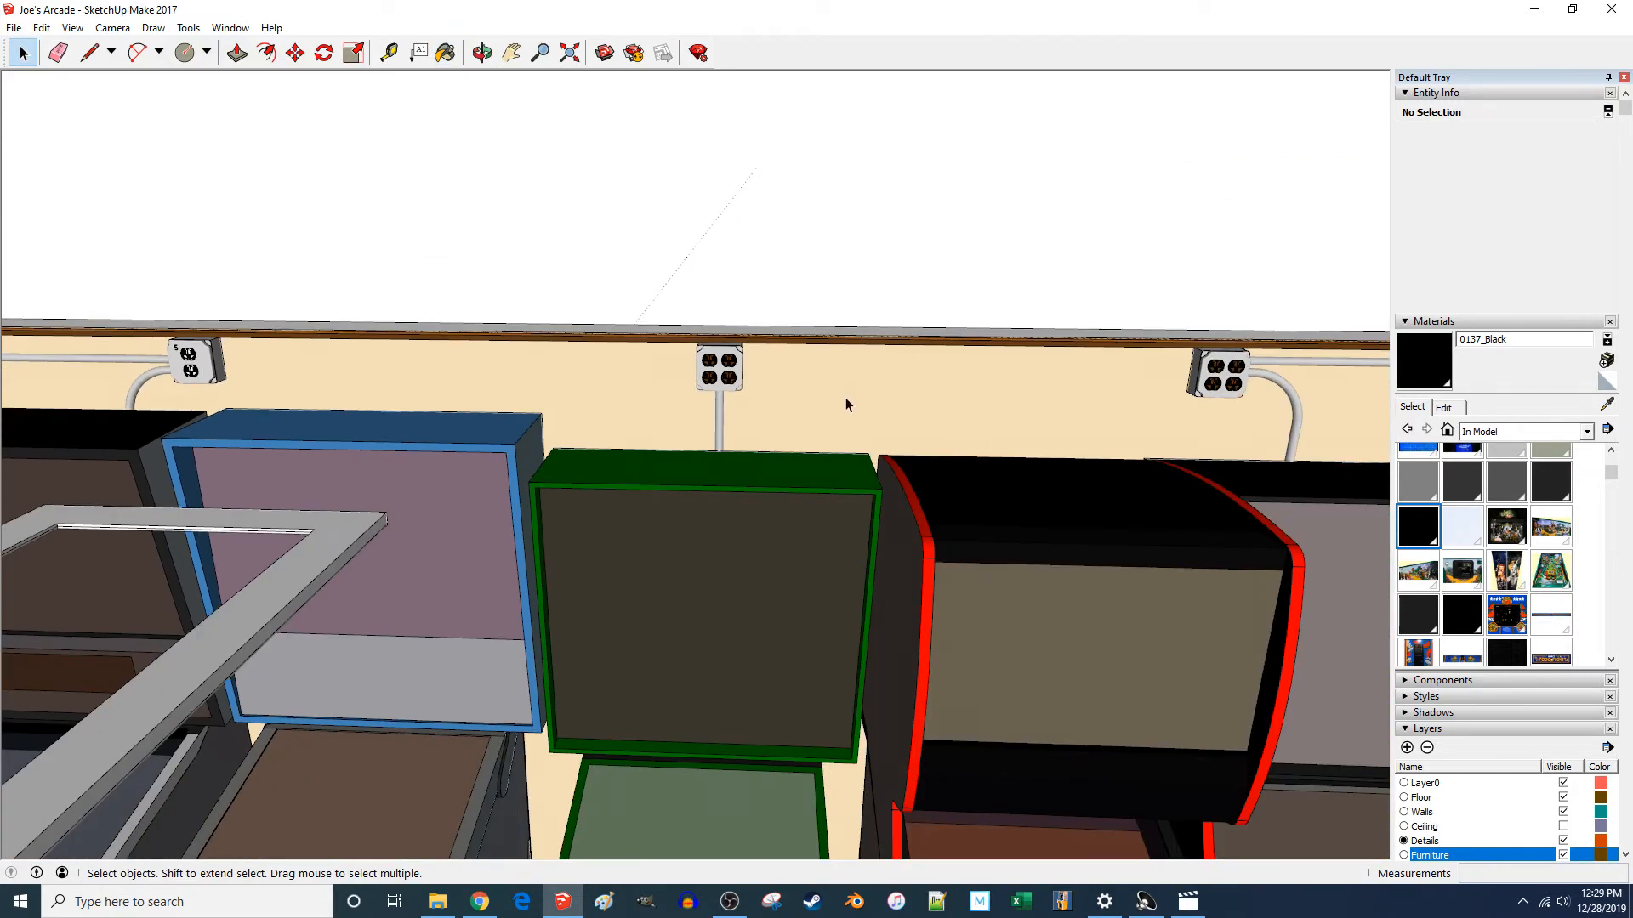
pyautogui.scroll(3, 623, 336)
pyautogui.scroll(5, 623, 336)
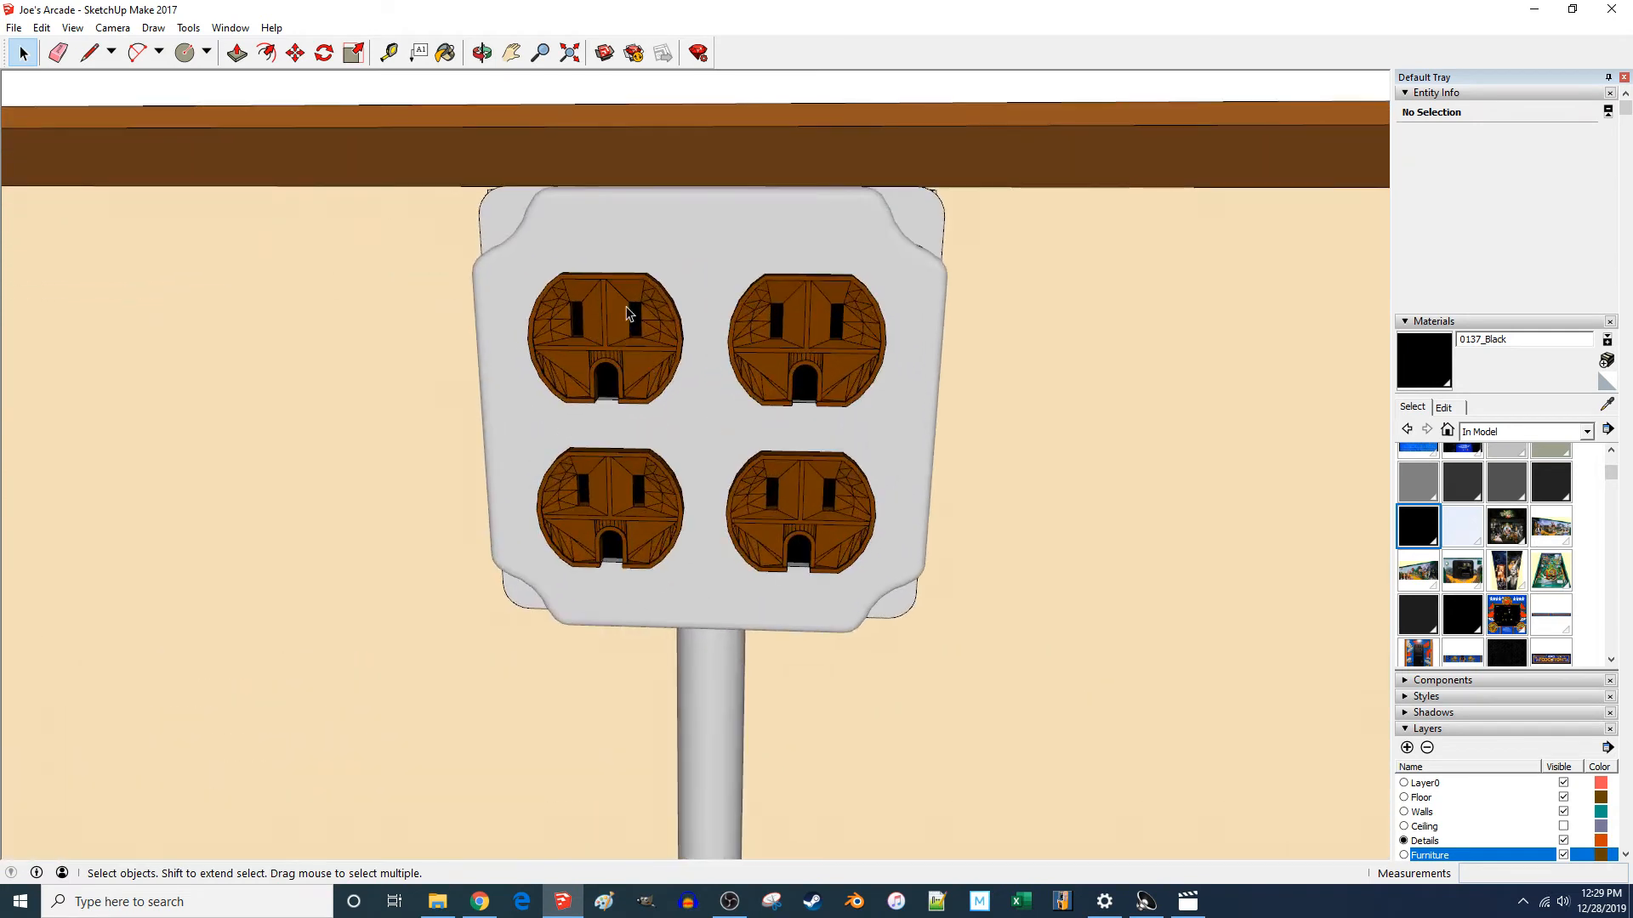
pyautogui.click(188, 28)
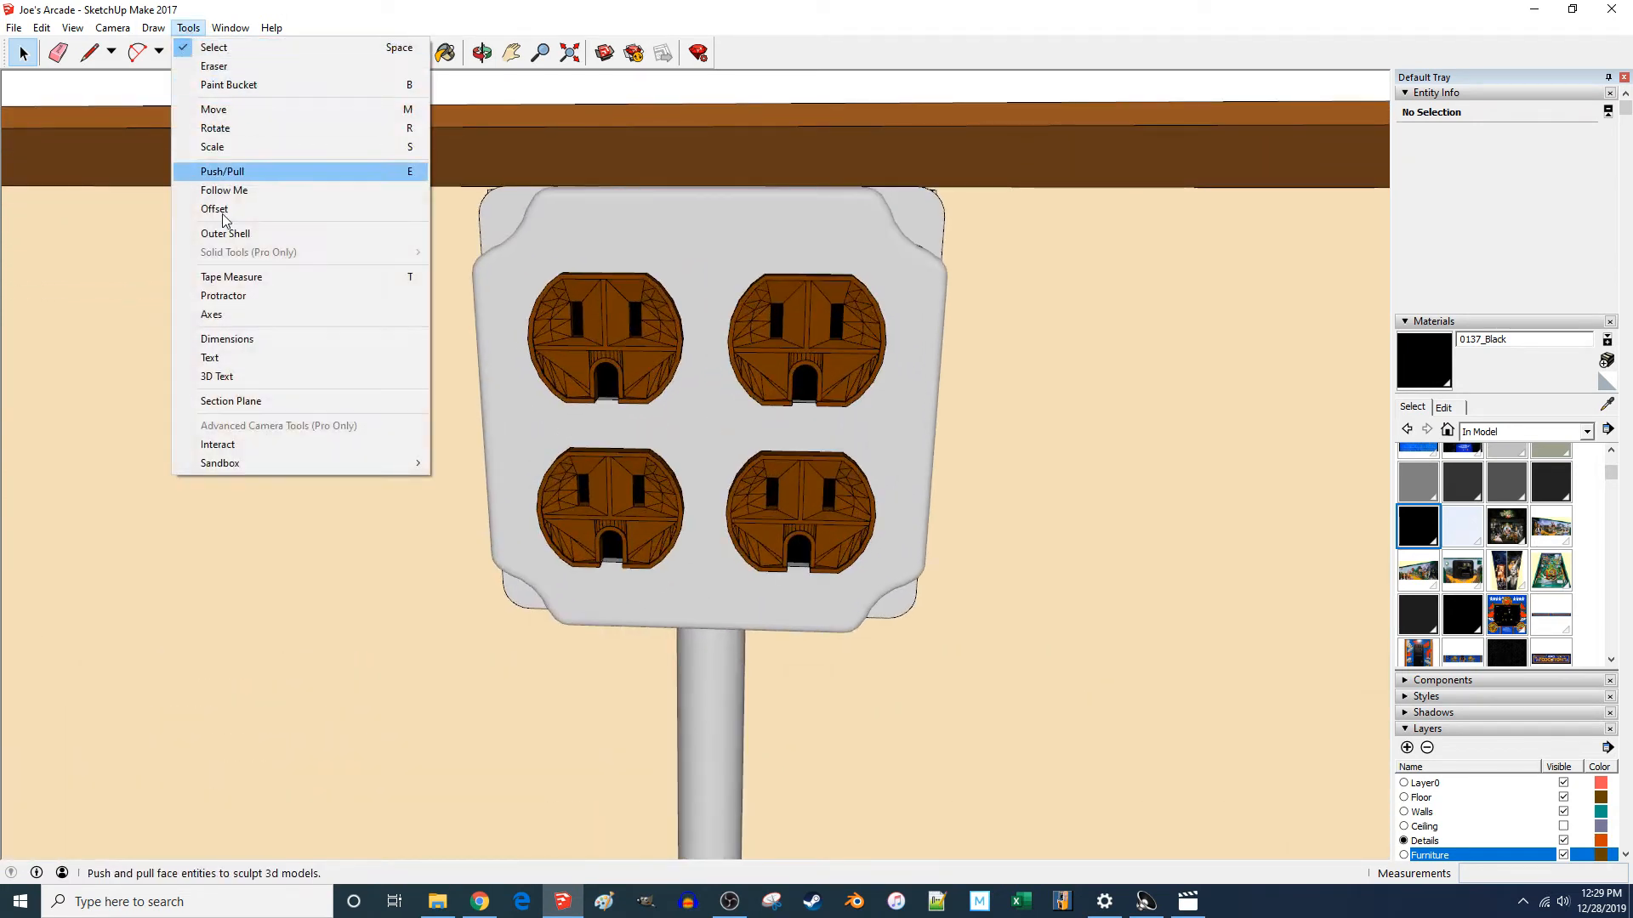
pyautogui.click(226, 374)
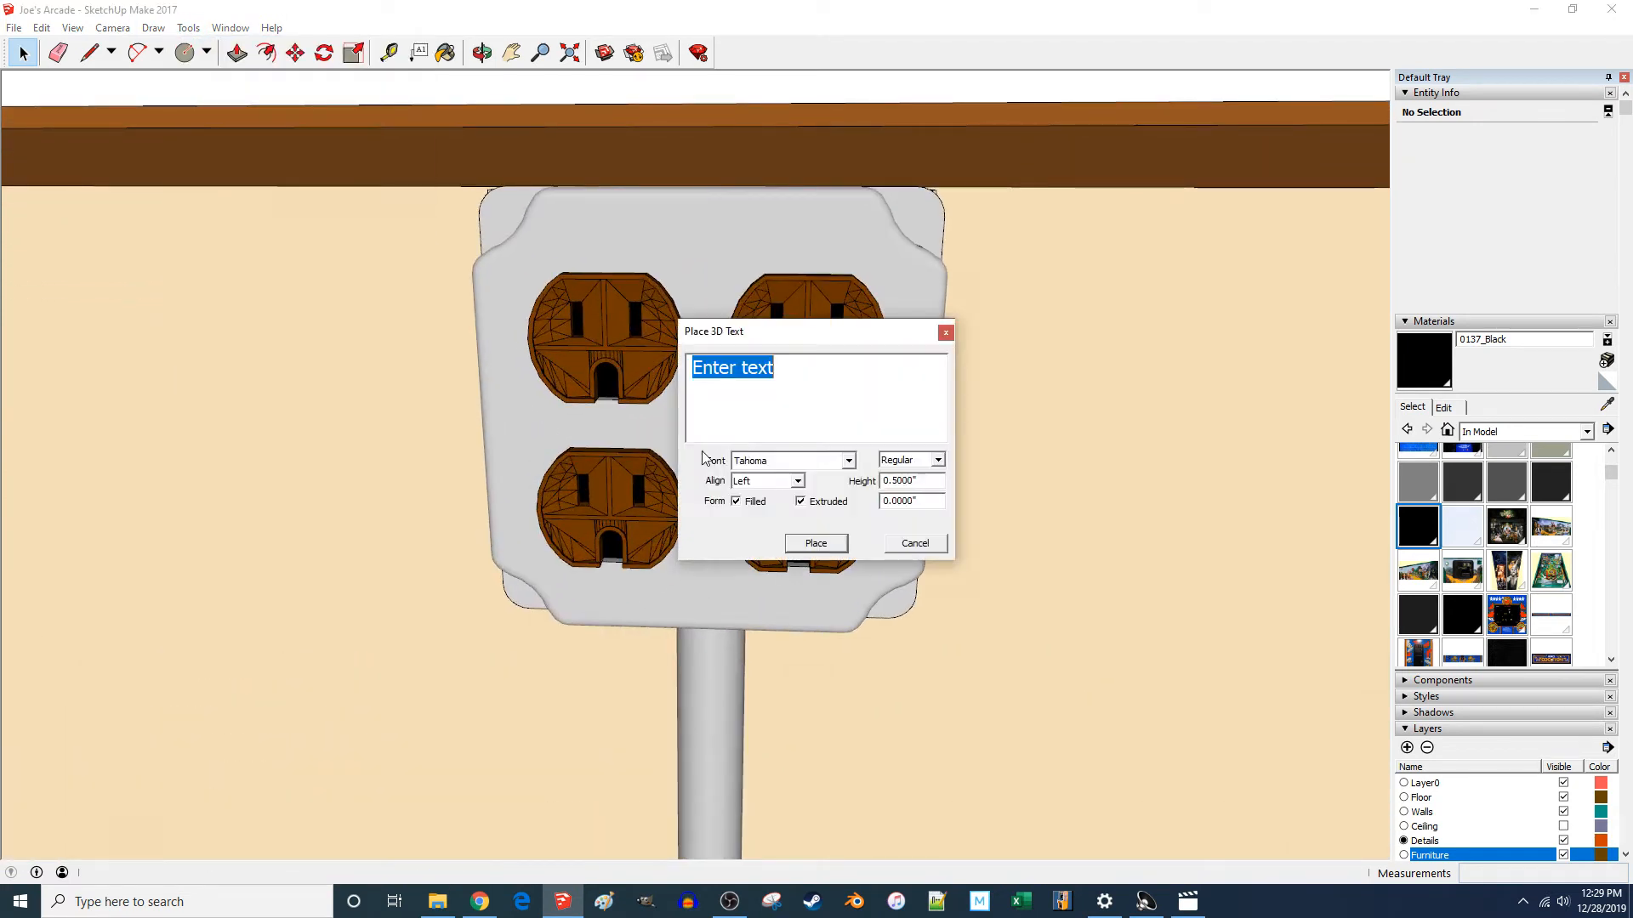
pyautogui.write('9')
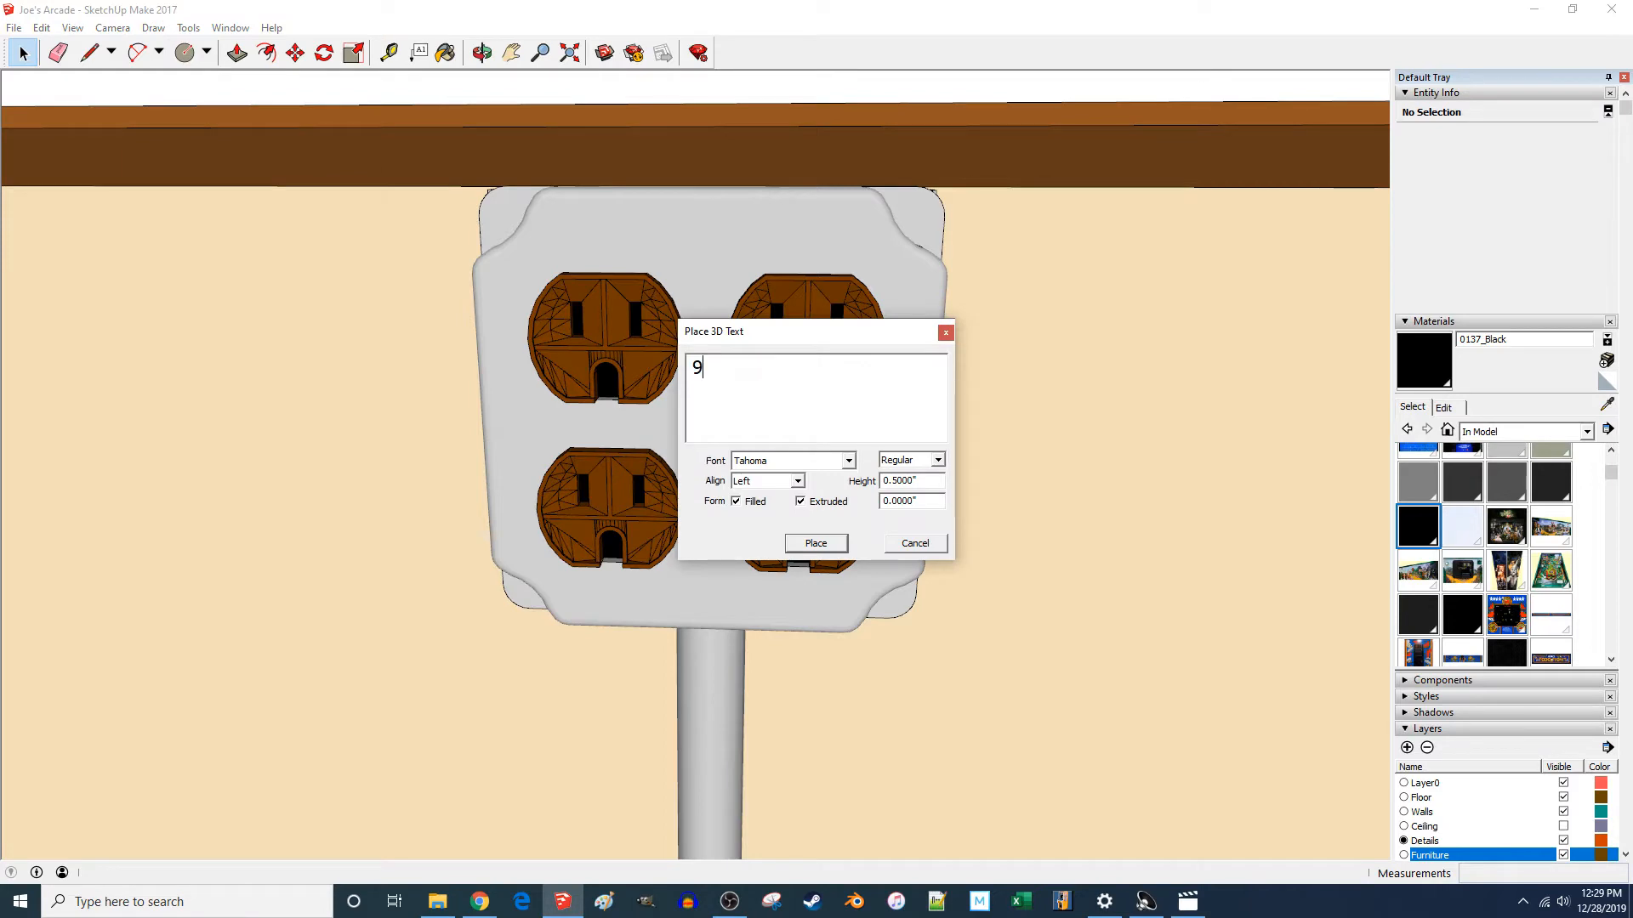
pyautogui.click(814, 544)
pyautogui.click(688, 458)
# - Reverse the face of the 9 inside its component and paint it with 0137_Black
pyautogui.press('space')
pyautogui.scroll(5, 695, 438)
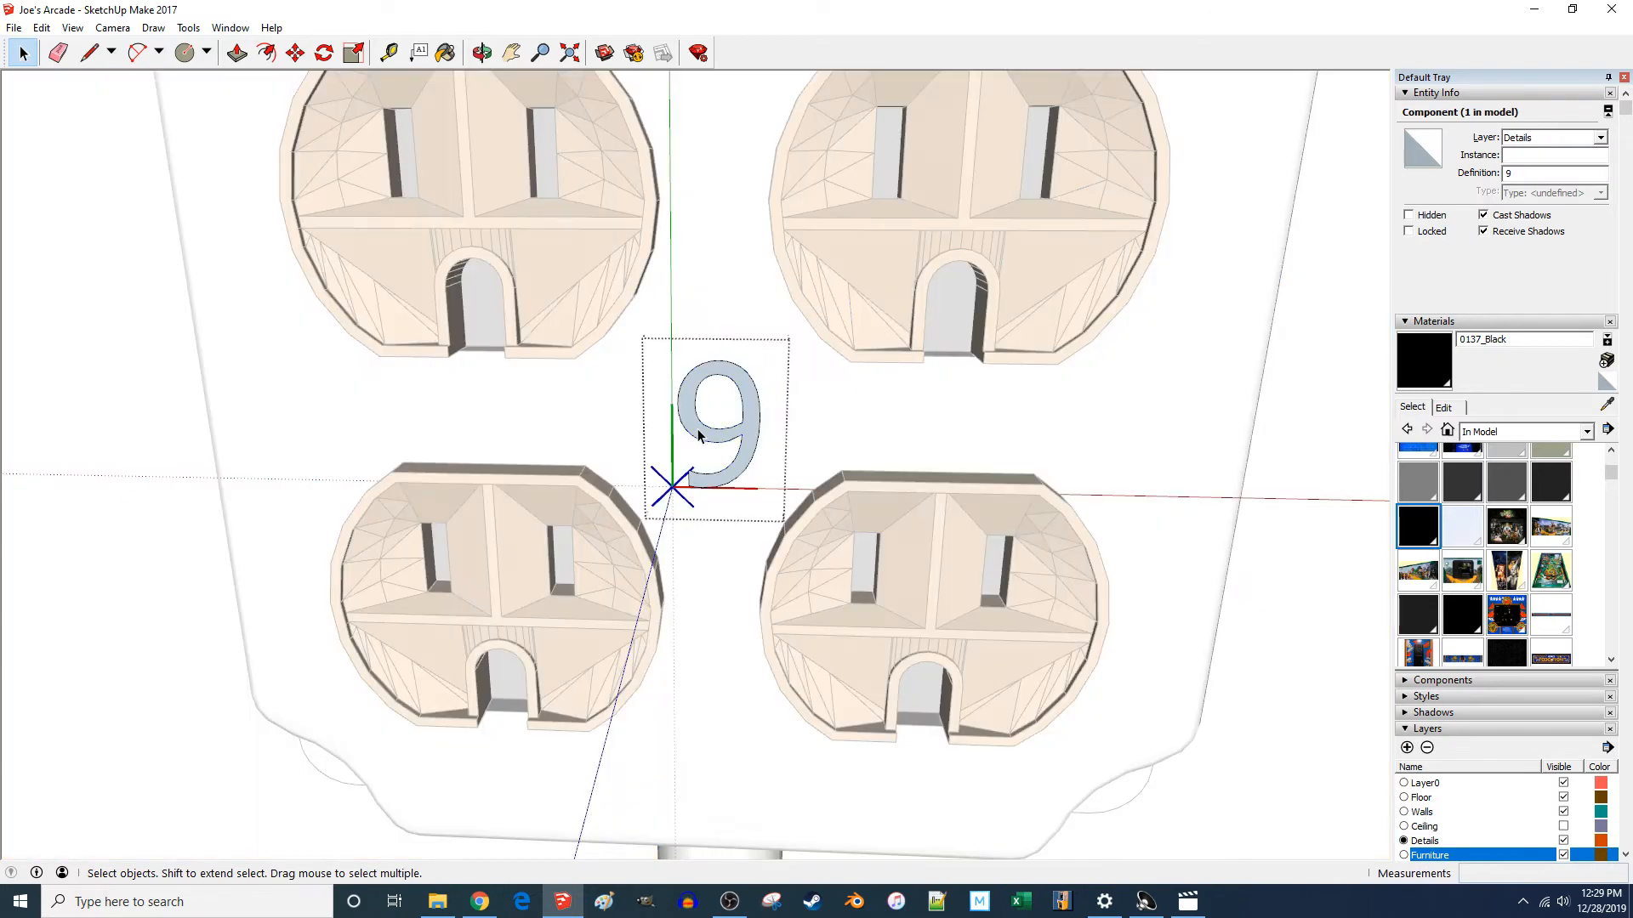
pyautogui.rightClick(698, 431)
pyautogui.press('r')
pyautogui.press('b')
pyautogui.click(691, 421)
pyautogui.press('space')
pyautogui.click(911, 422)
# - Compare the two conduit-linked outlet boxes with the Electrical Components video, replaying its final seconds, and return to the SketchUp model
pyautogui.scroll(-4, 680, 416)
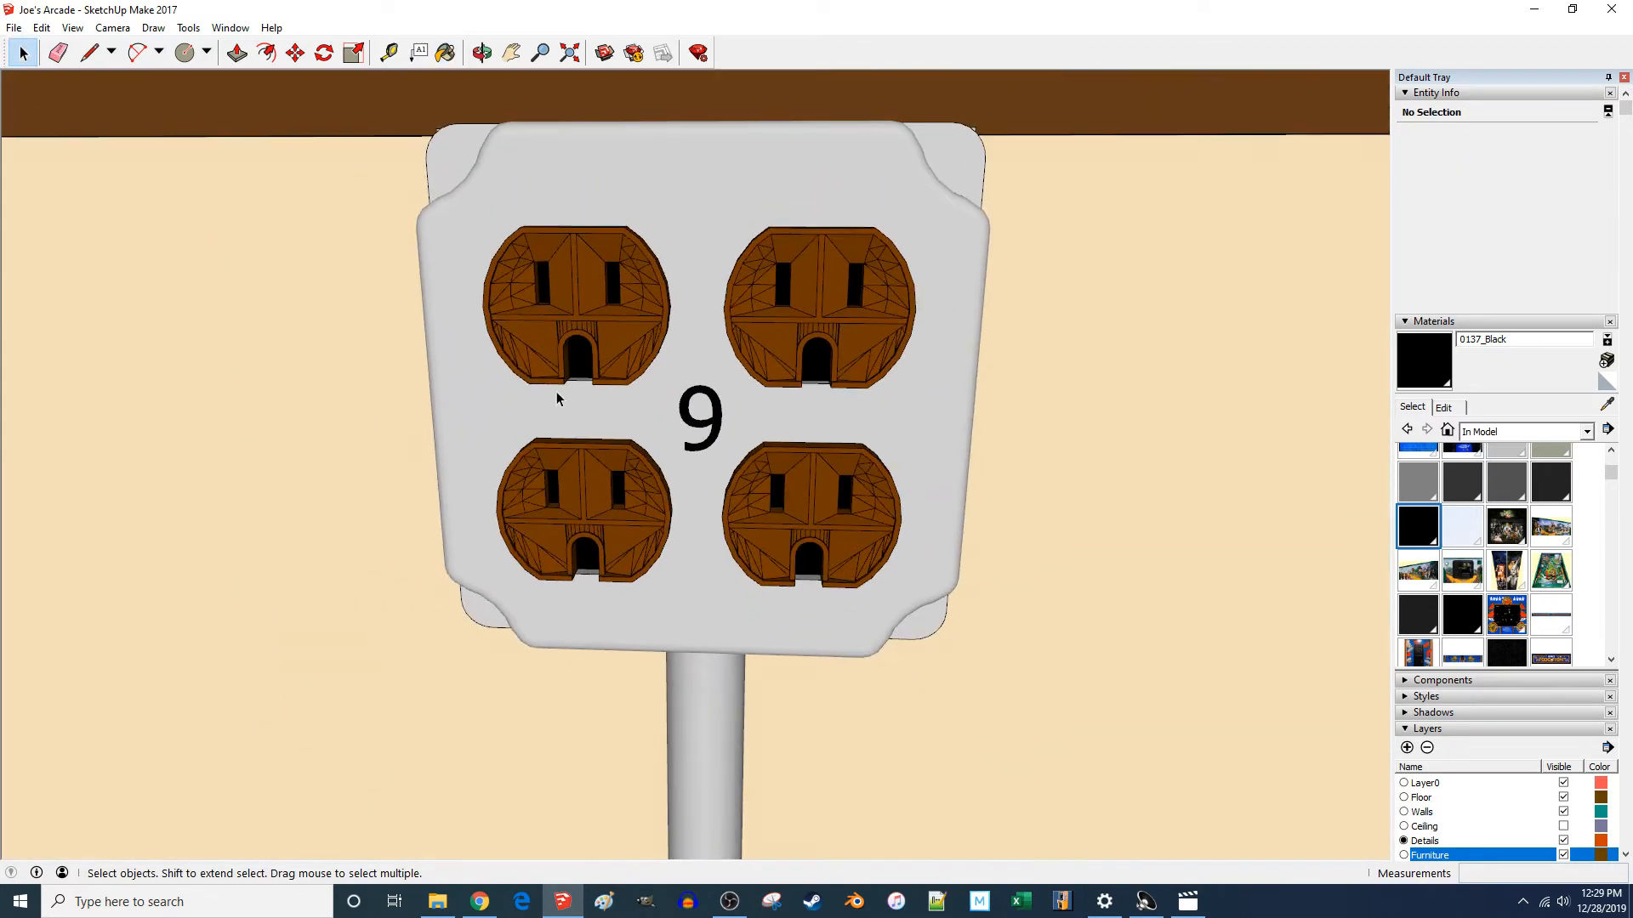
pyautogui.scroll(-6, 585, 417)
pyautogui.scroll(-3, 743, 418)
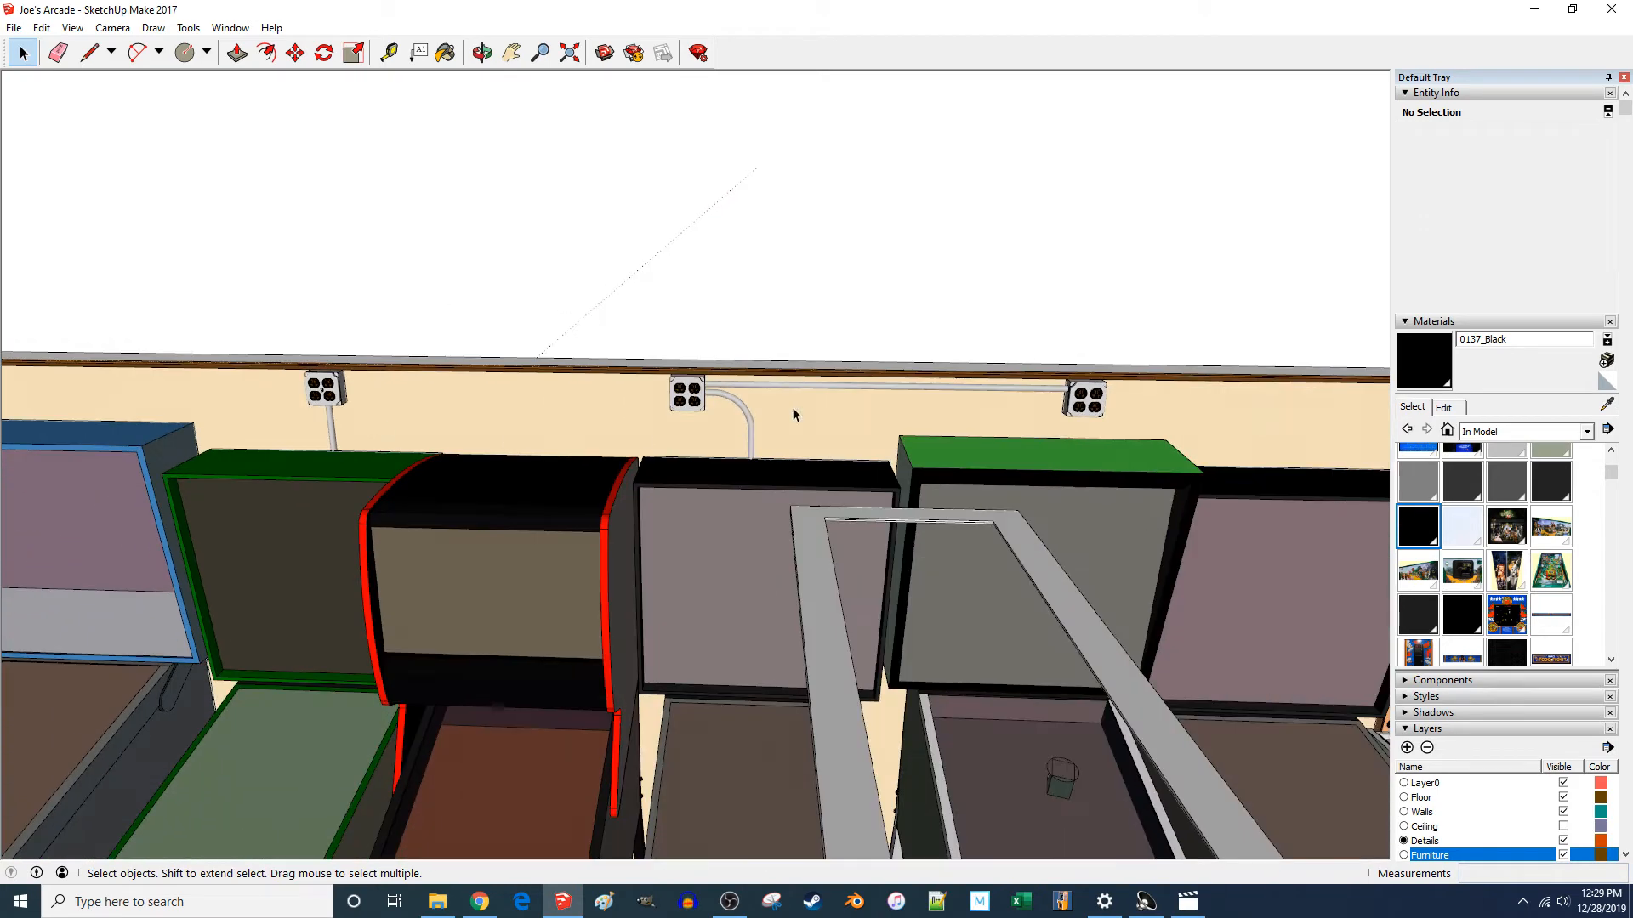
pyautogui.scroll(9, 586, 400)
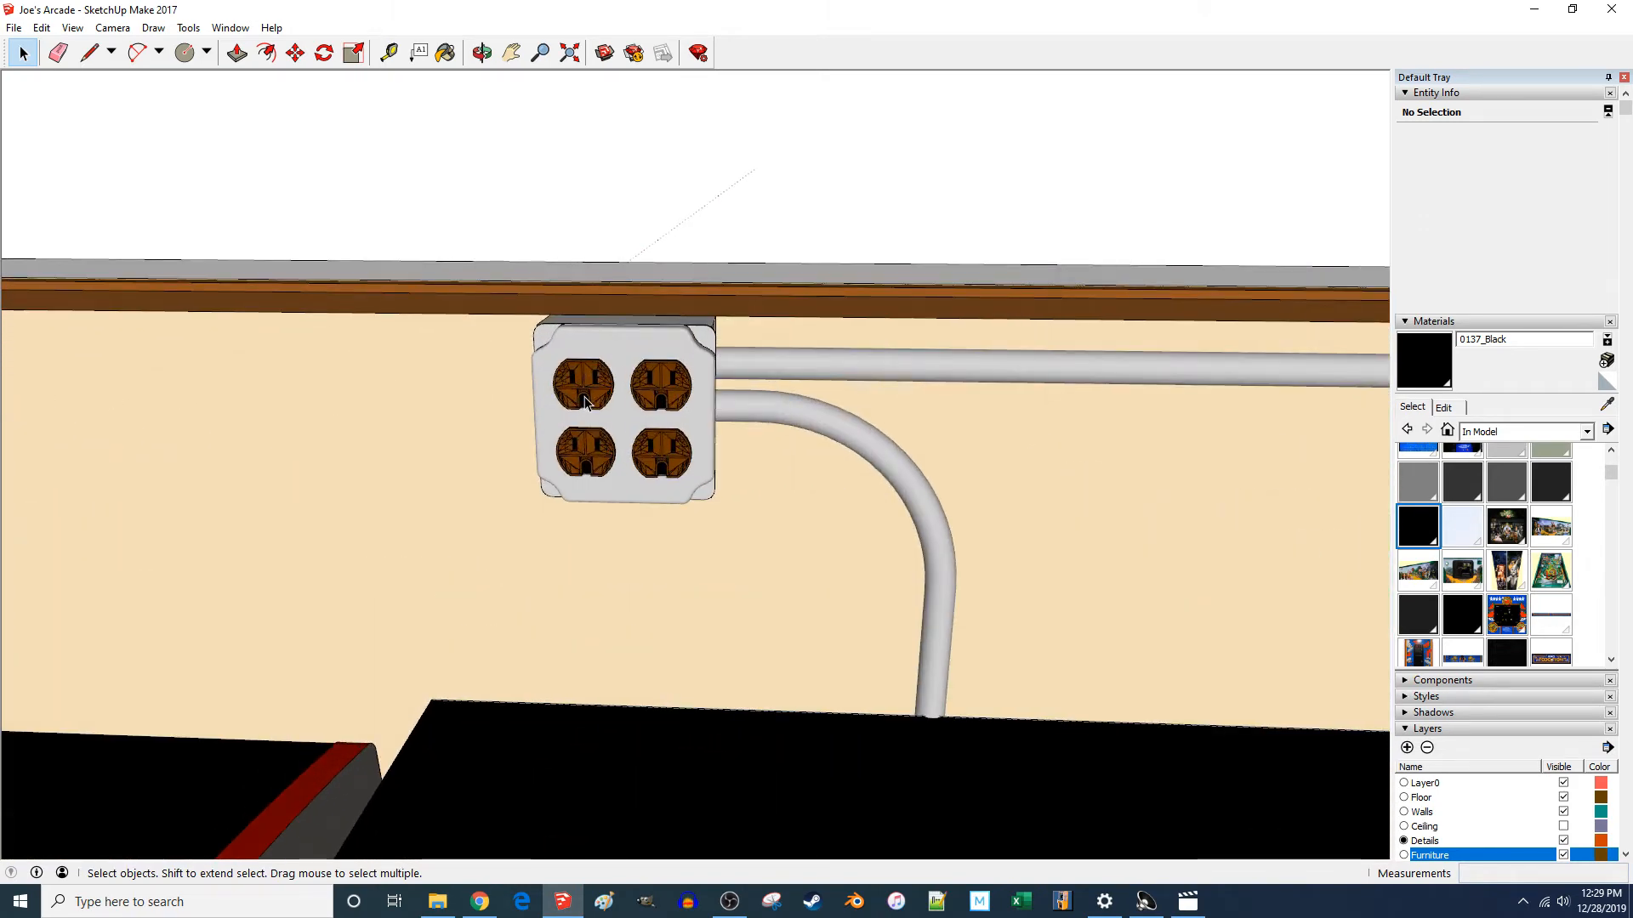
pyautogui.scroll(-6, 558, 417)
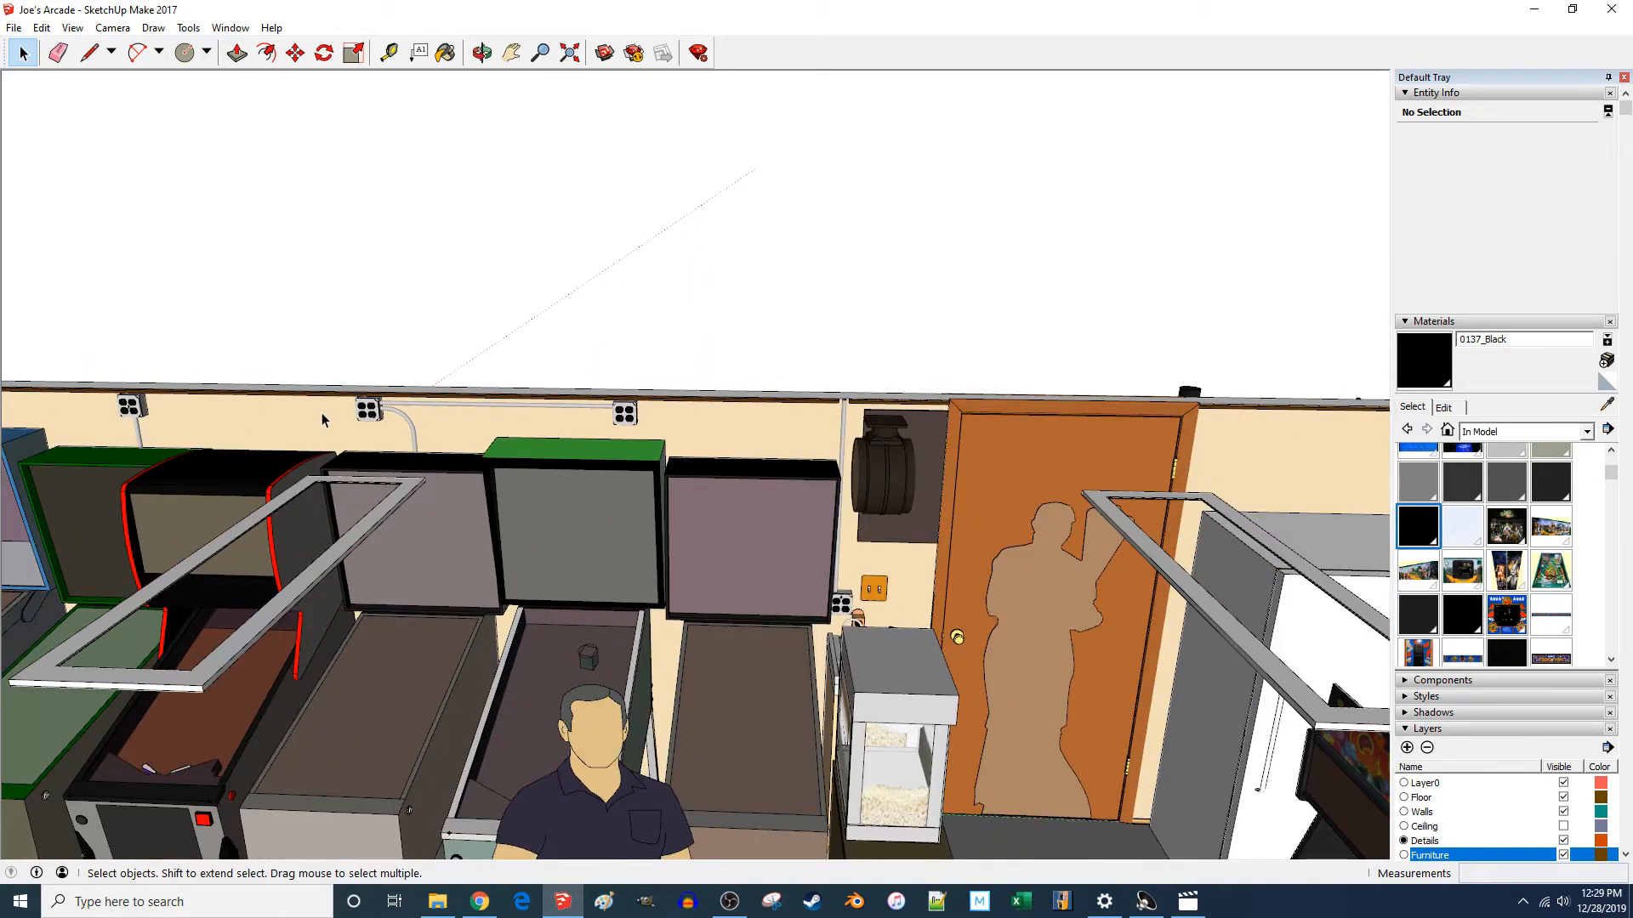
pyautogui.scroll(3, 400, 421)
pyautogui.scroll(2, 446, 455)
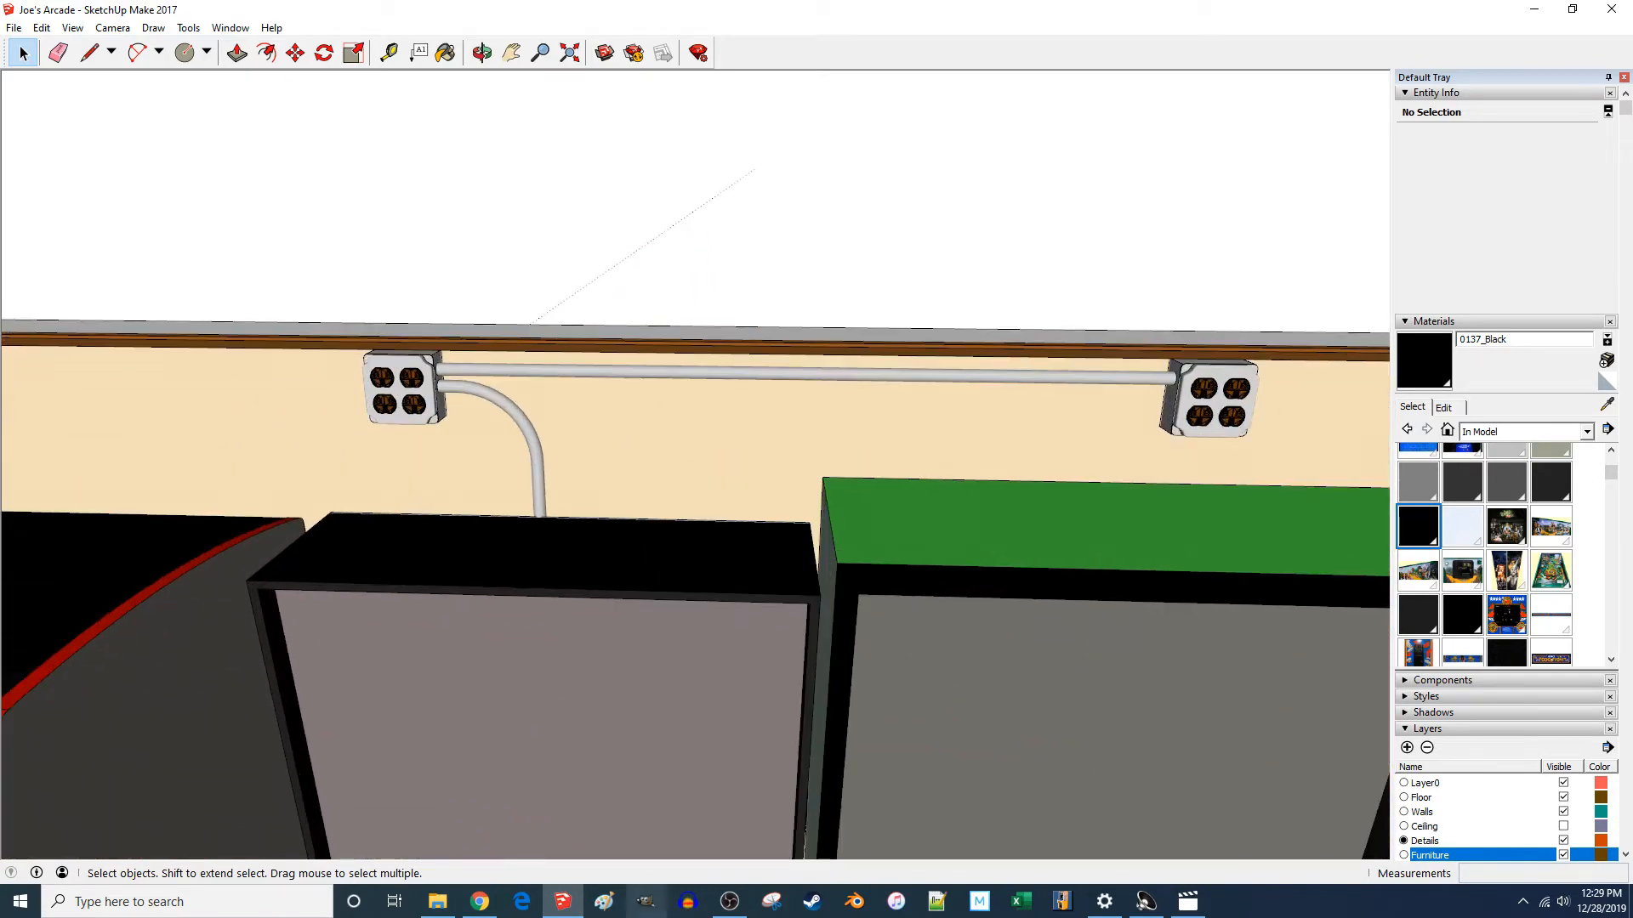
pyautogui.click(1189, 902)
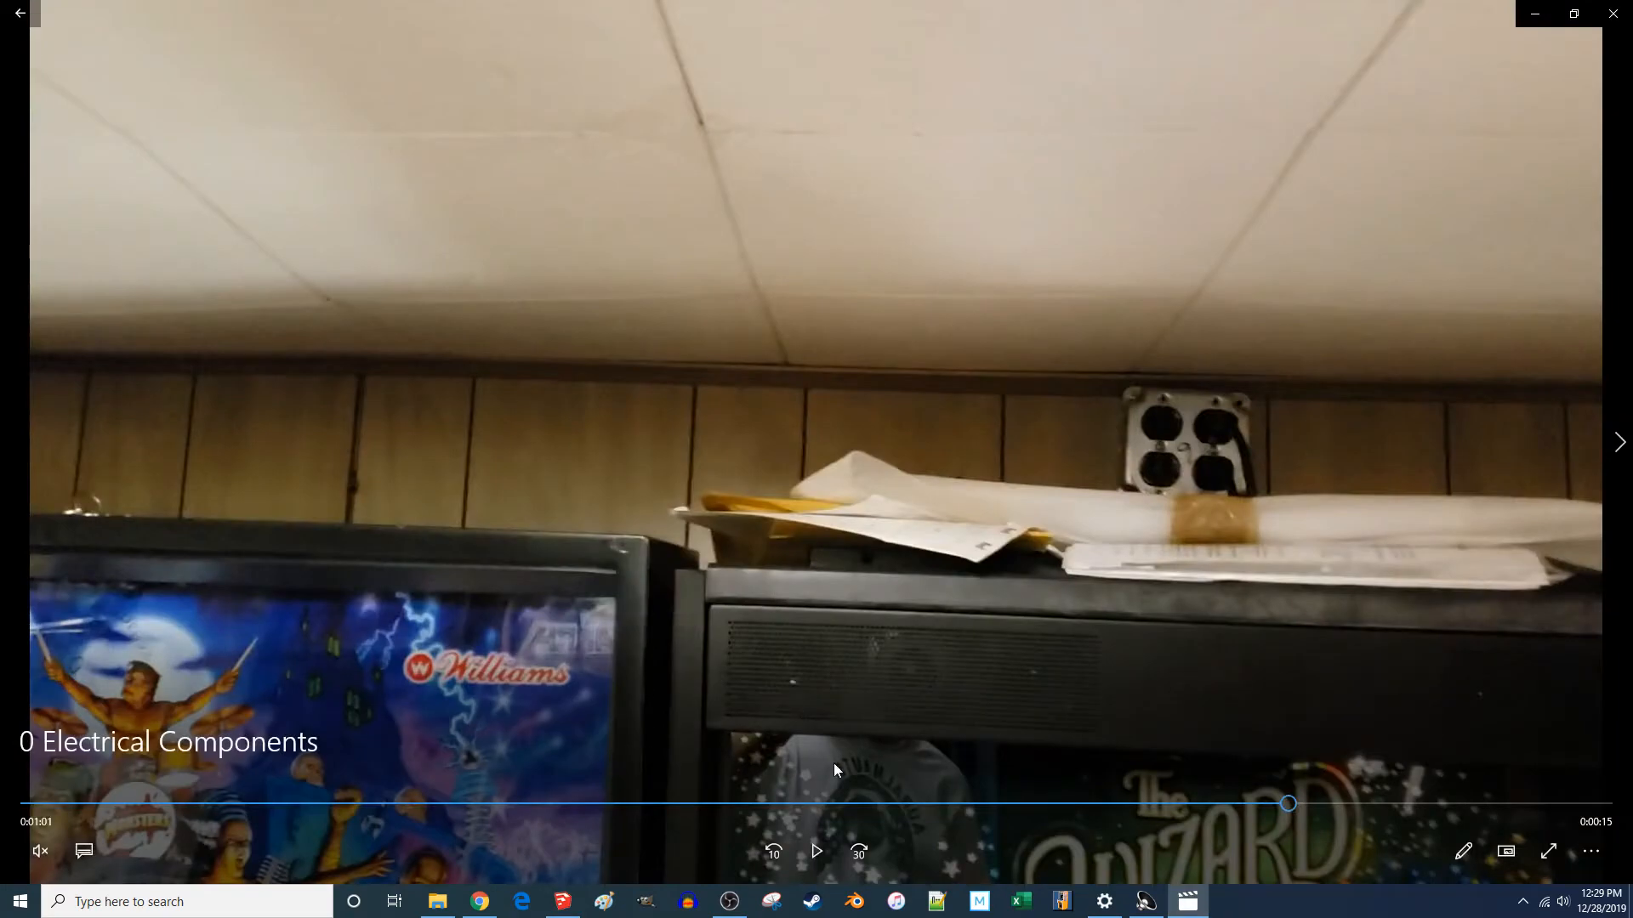
pyautogui.click(815, 854)
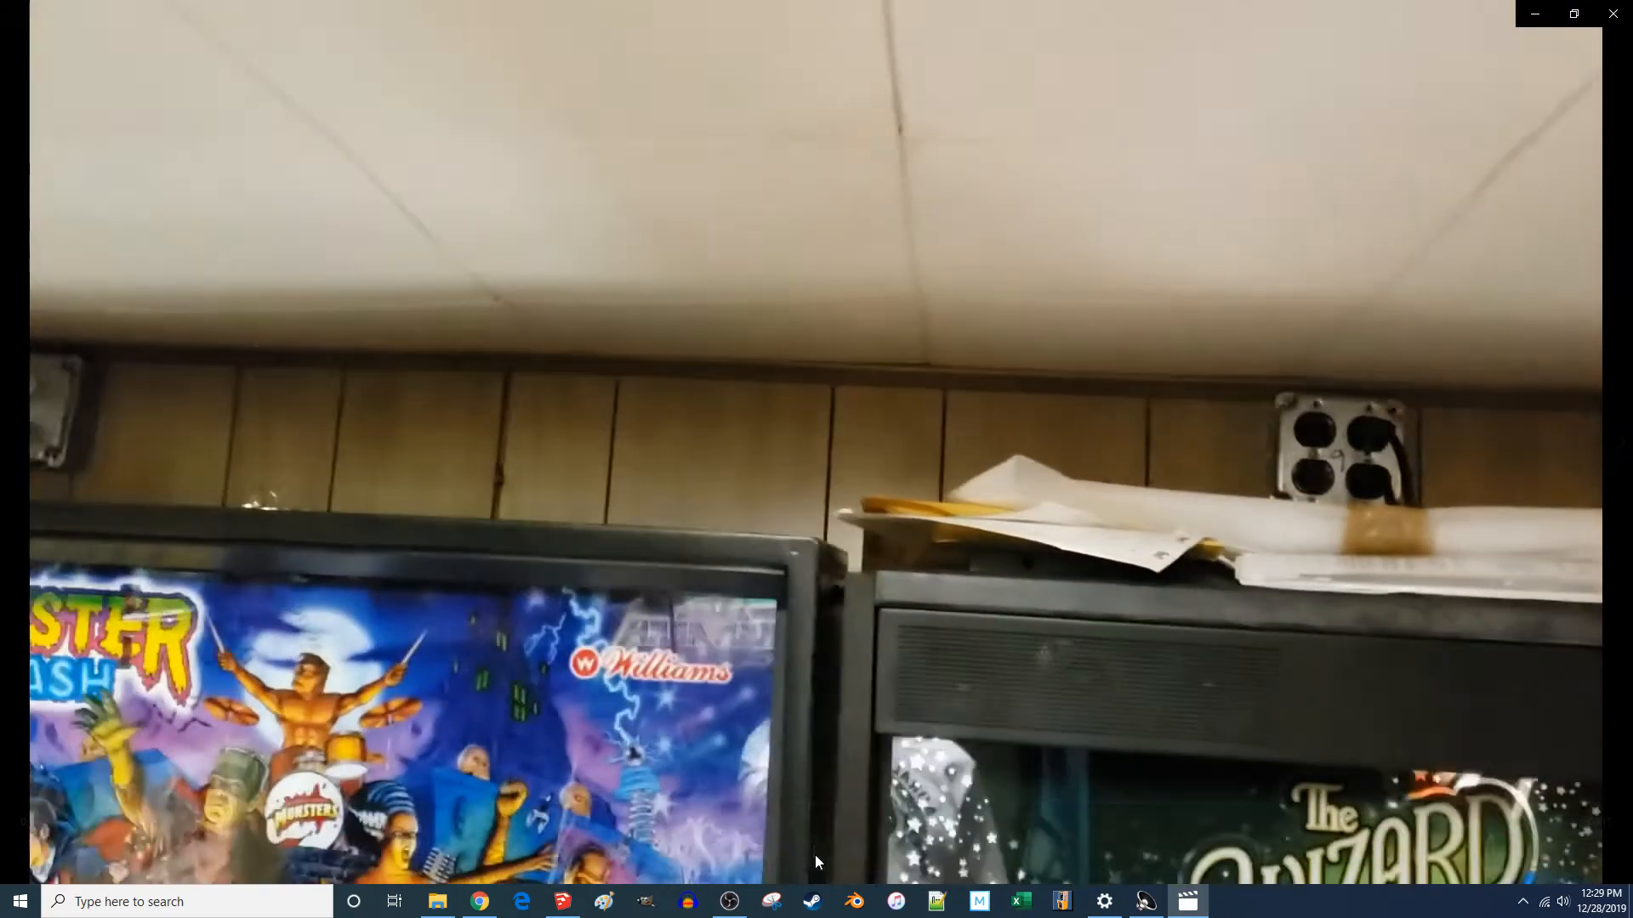
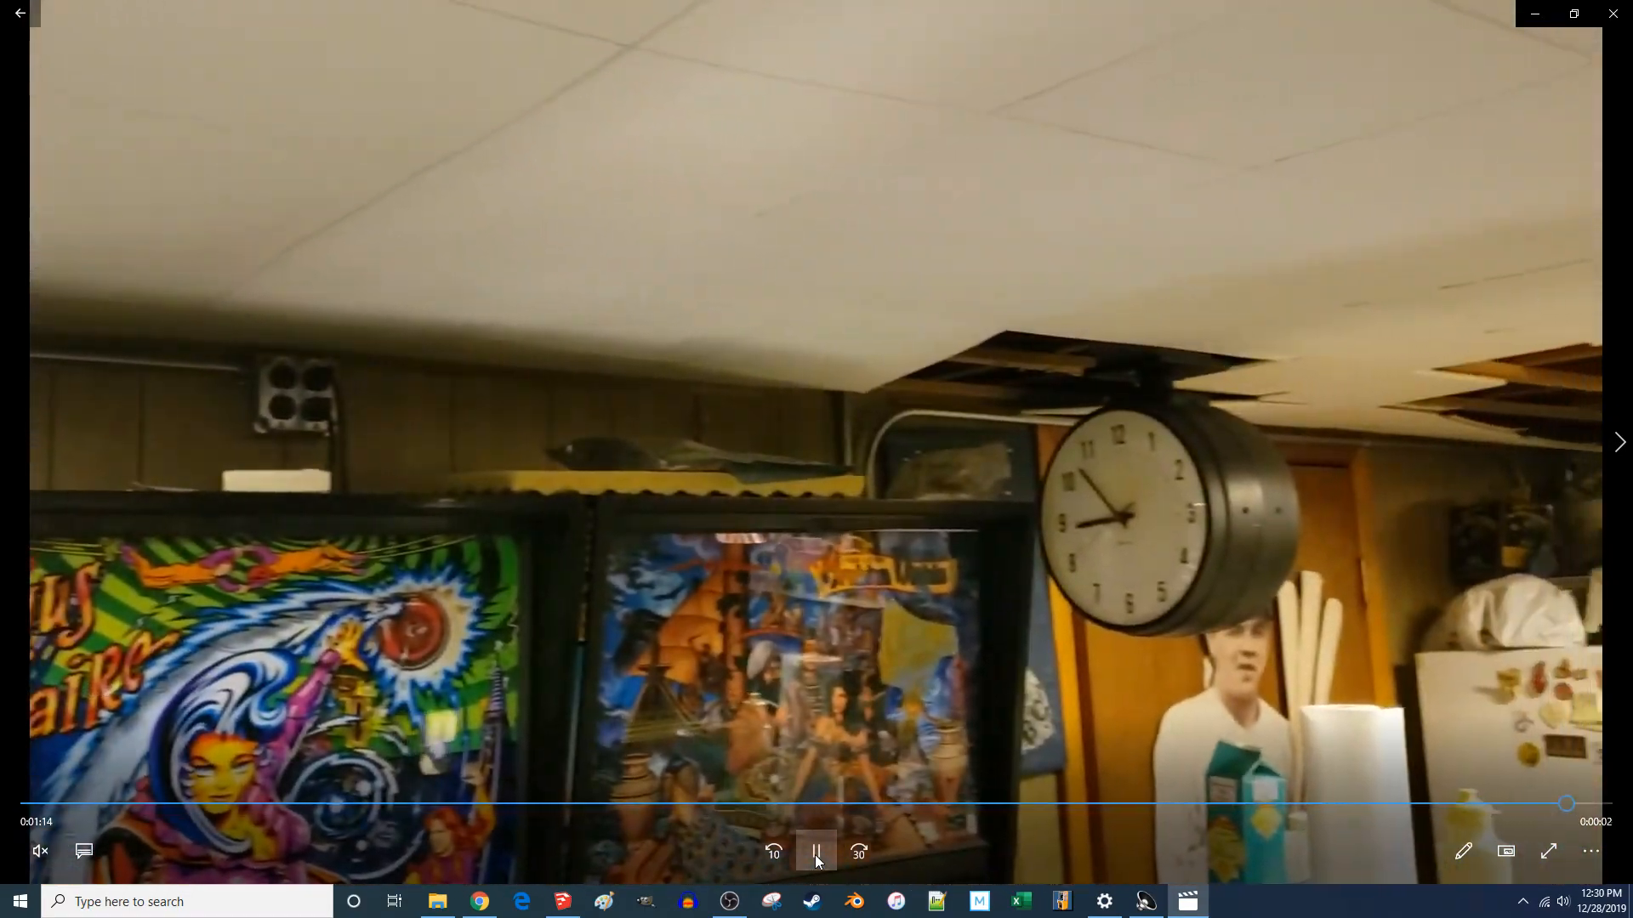
pyautogui.click(816, 853)
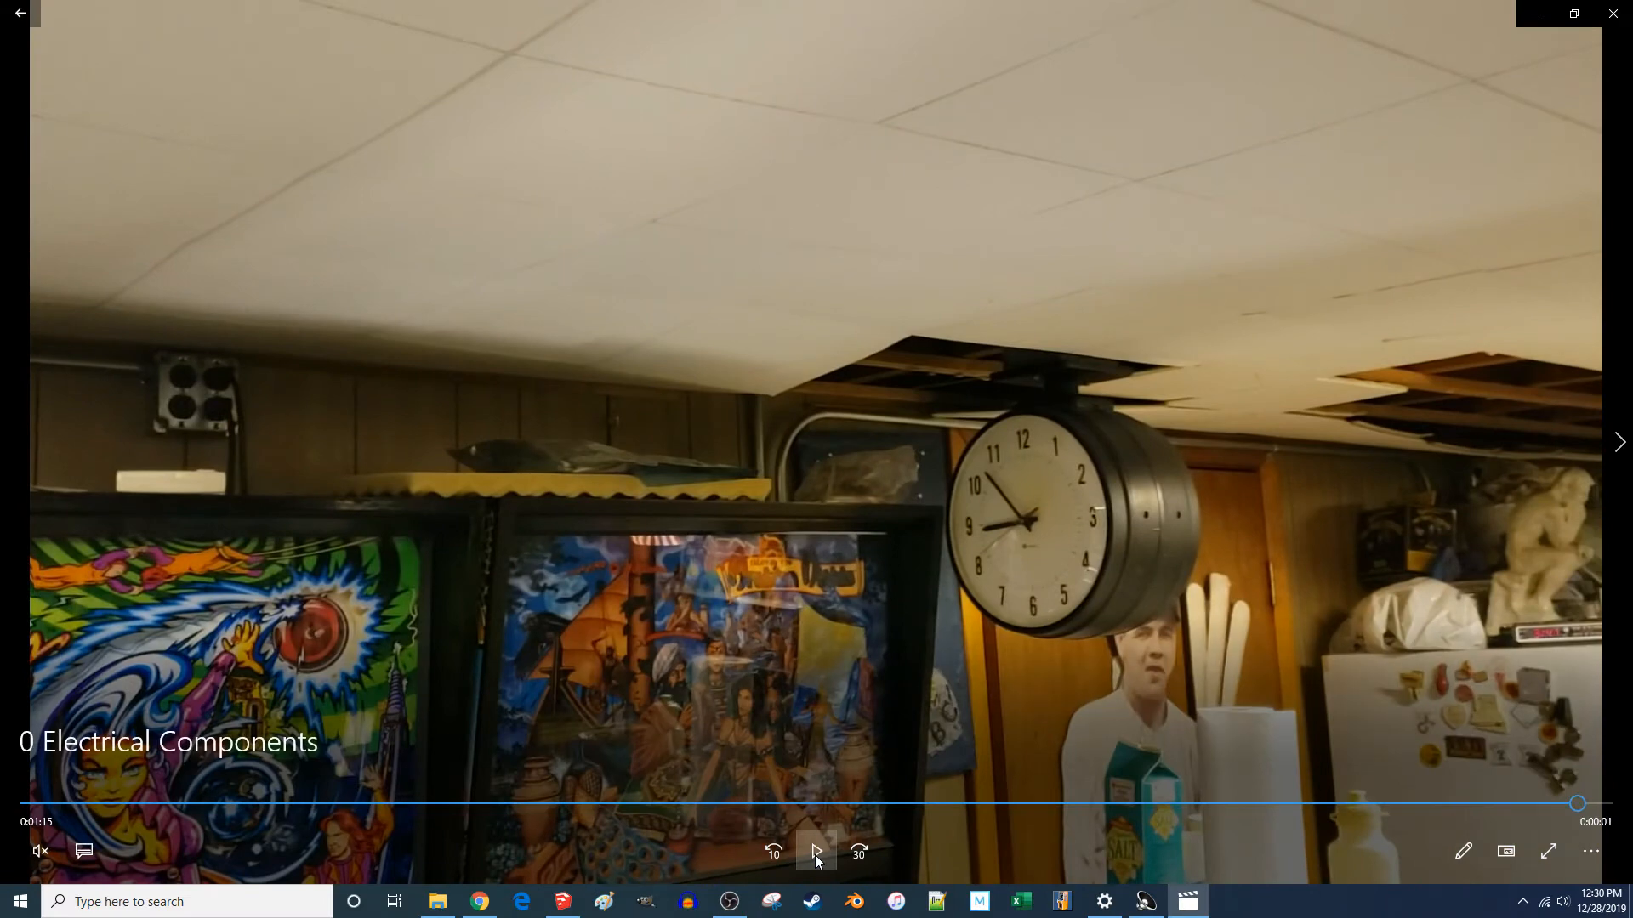
pyautogui.click(1569, 806)
pyautogui.click(1558, 808)
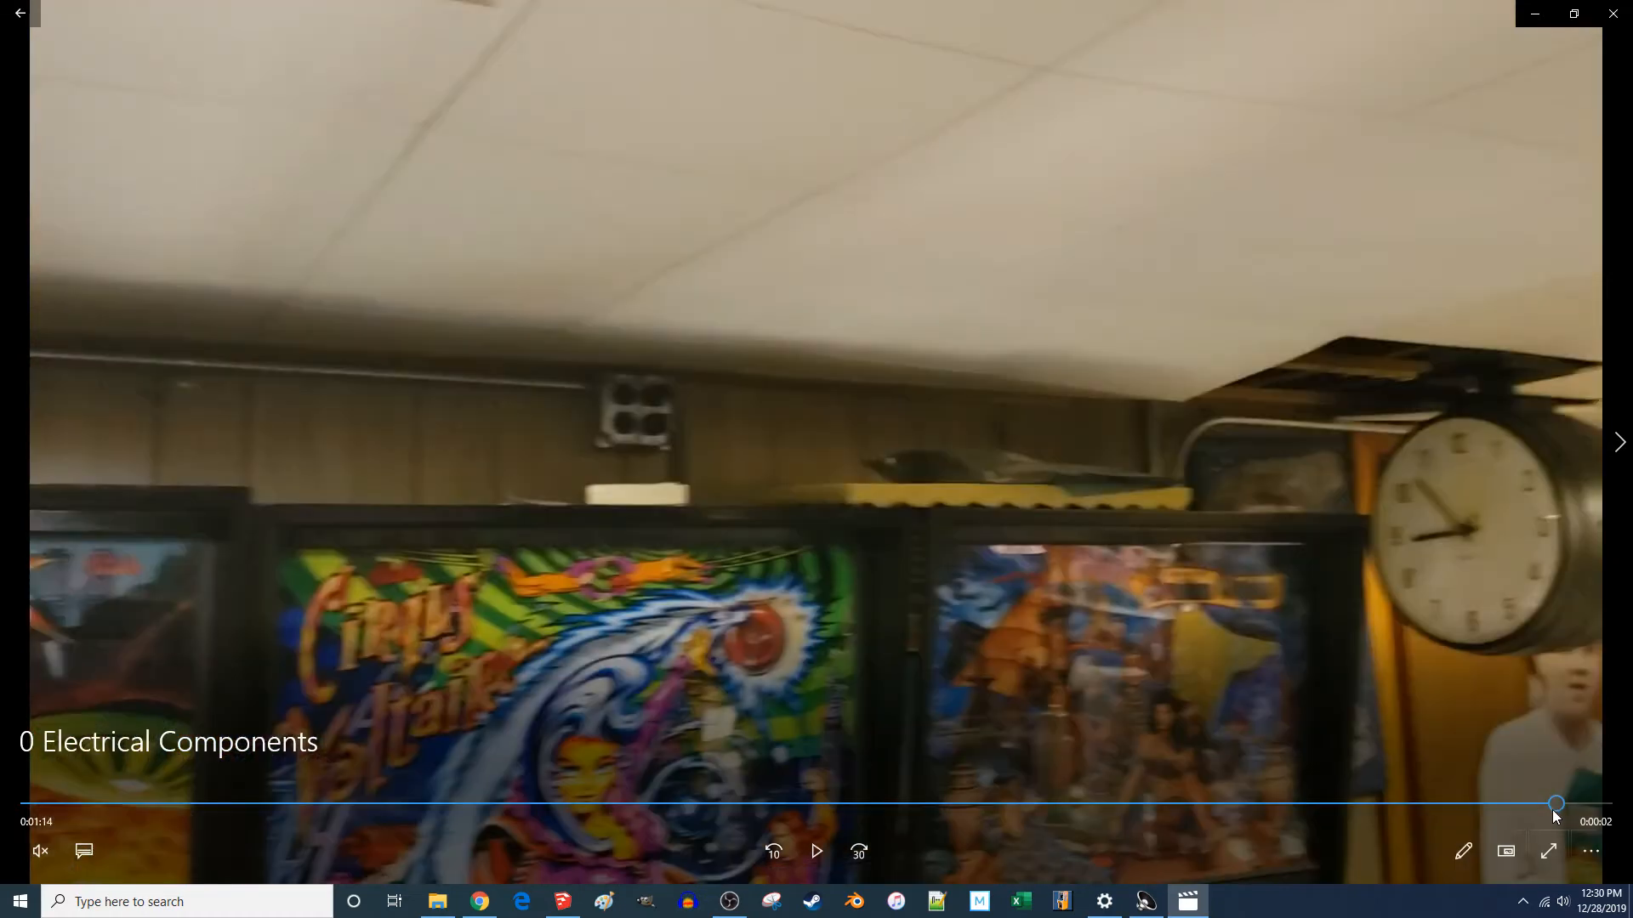
pyautogui.click(1536, 808)
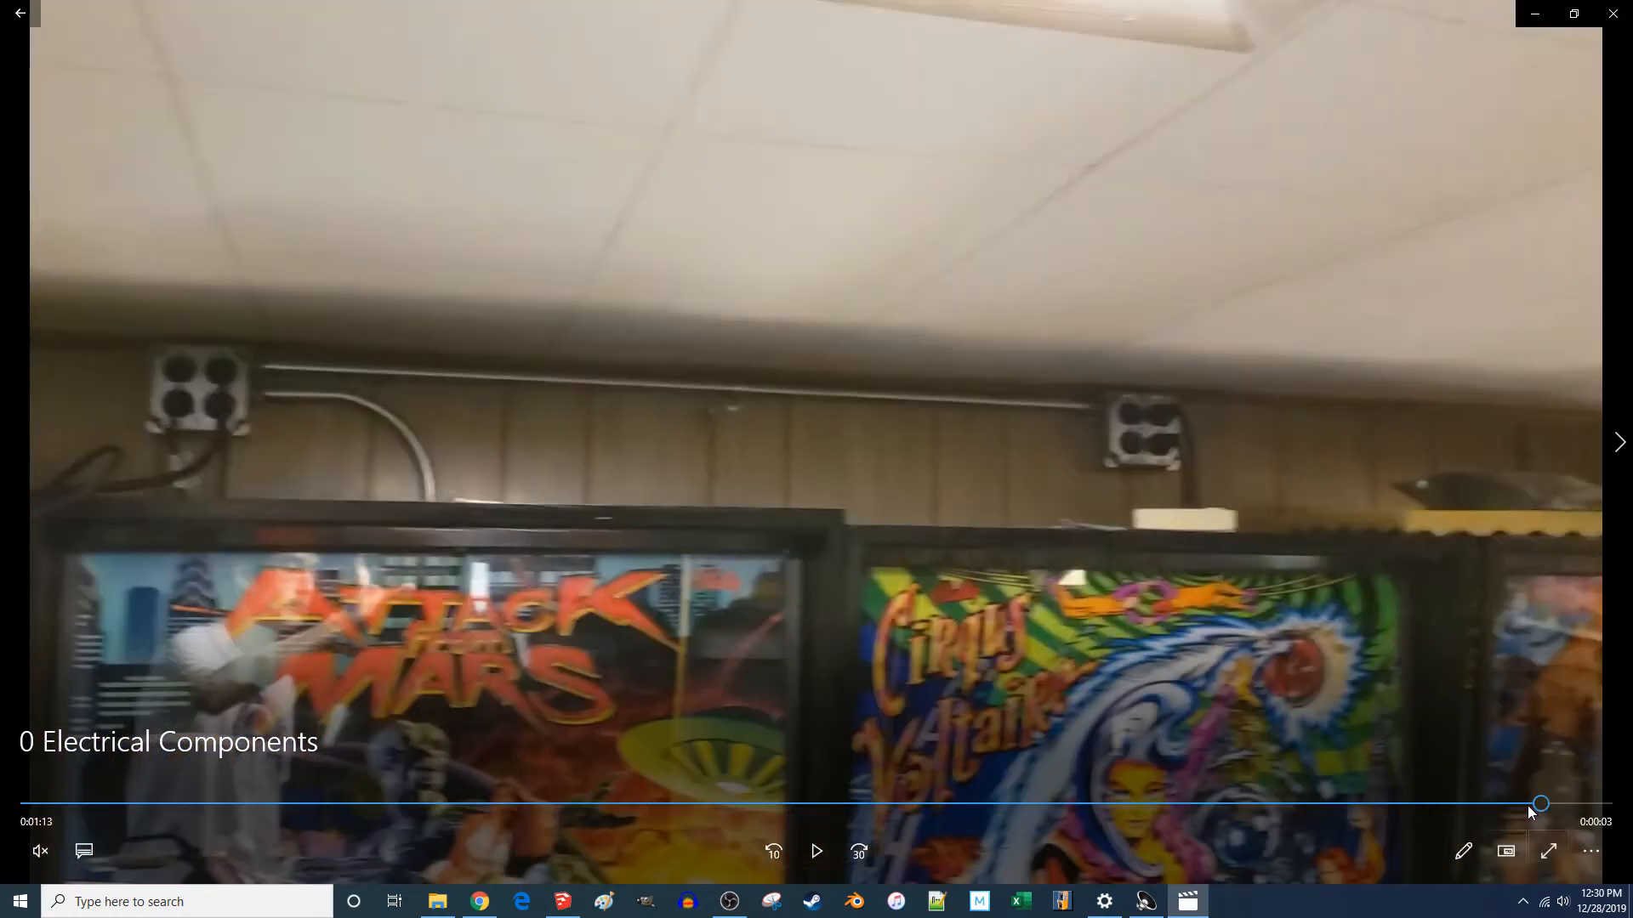
pyautogui.click(1535, 13)
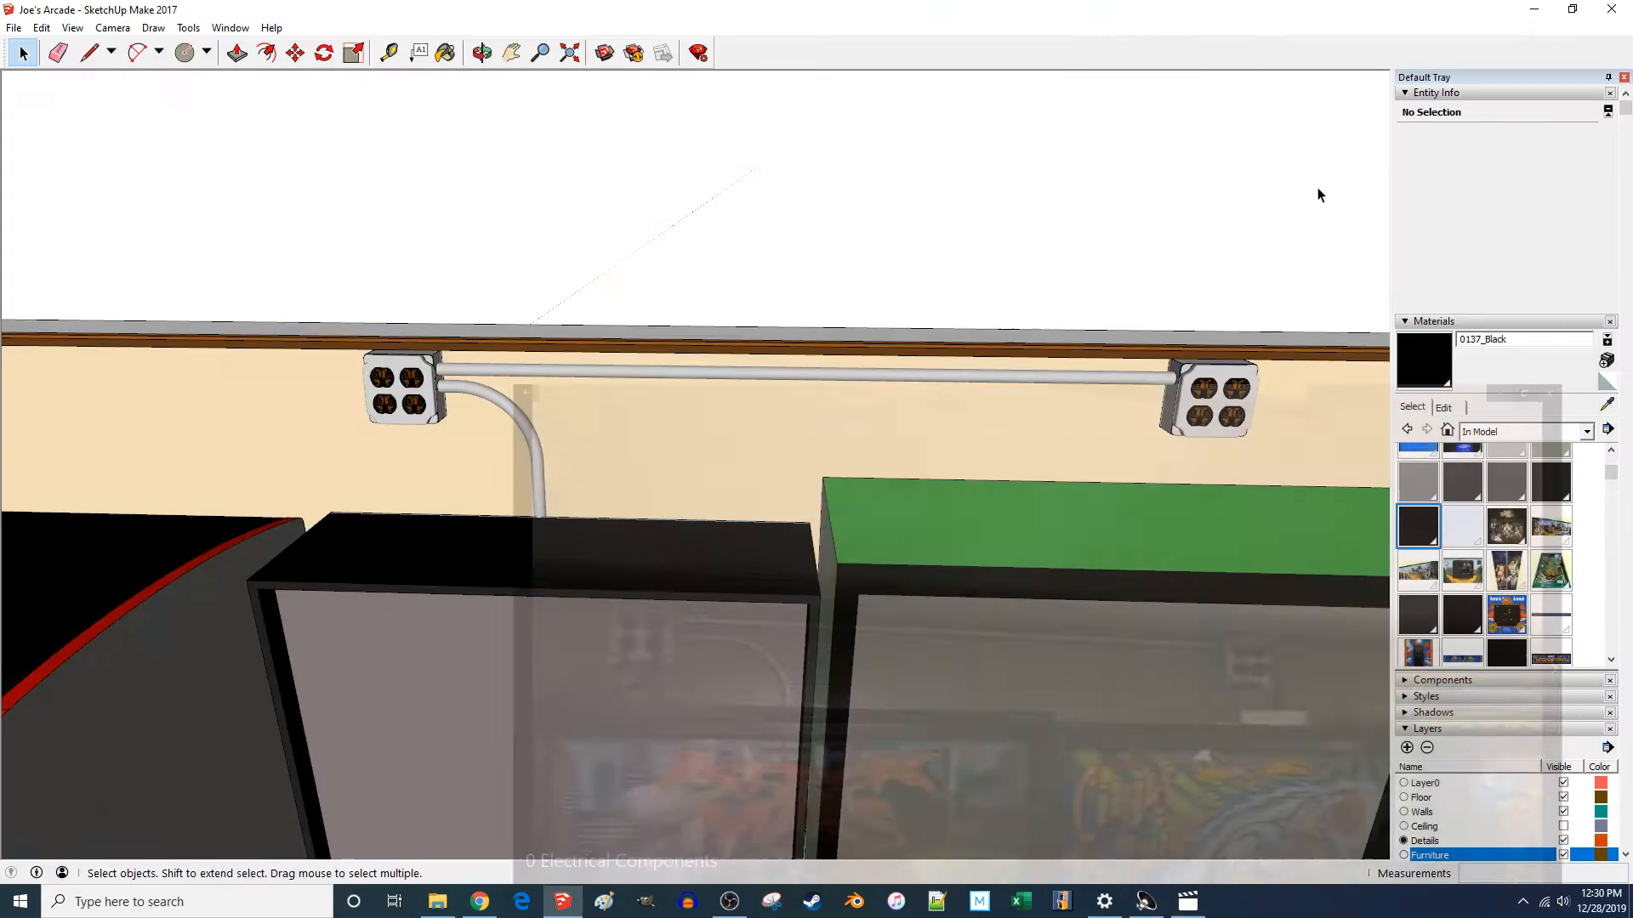
# - Place the 3D text "8", 0.5" high, below the lower receptacles on the four-receptacle cover beside the curved conduit
pyautogui.scroll(-3, 412, 518)
pyautogui.scroll(8, 361, 460)
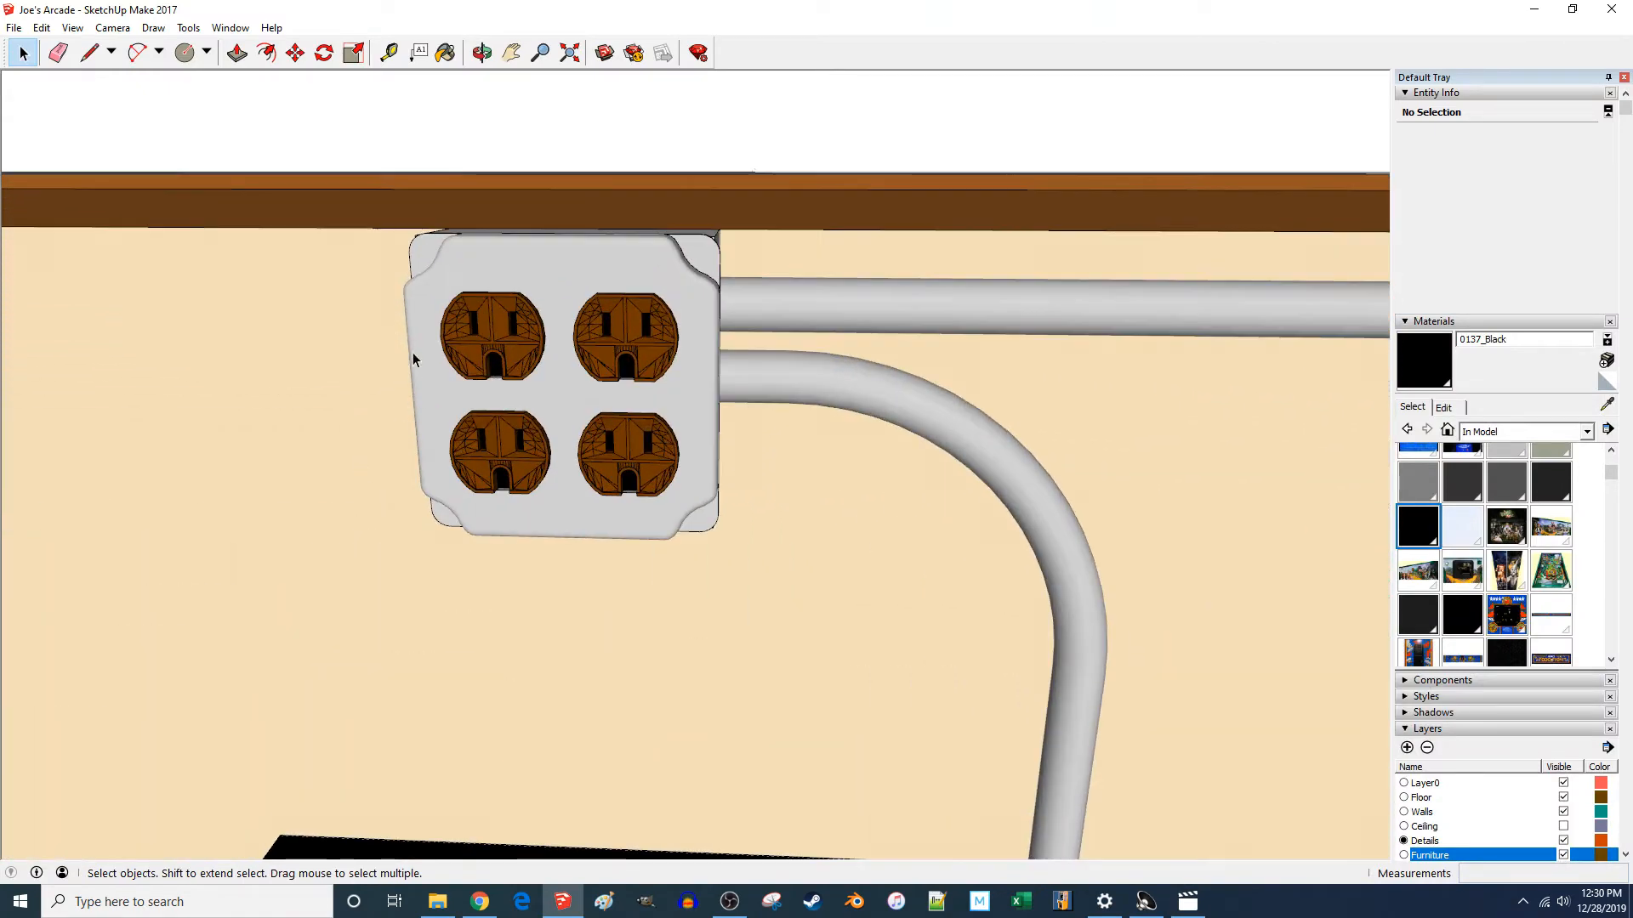
pyautogui.click(188, 27)
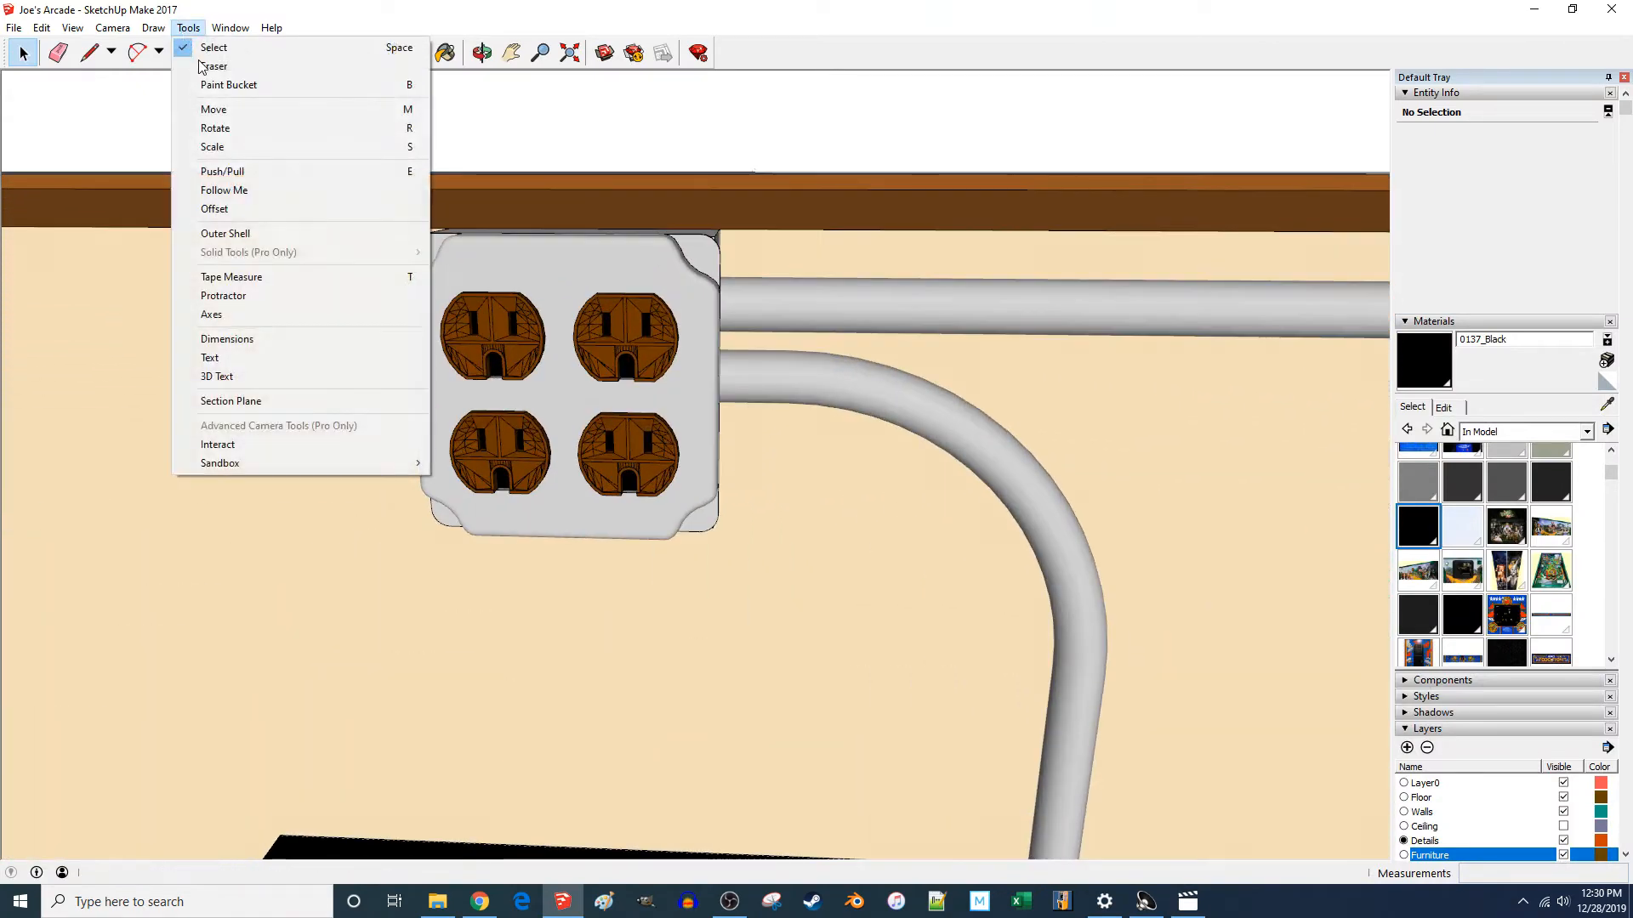
pyautogui.click(262, 374)
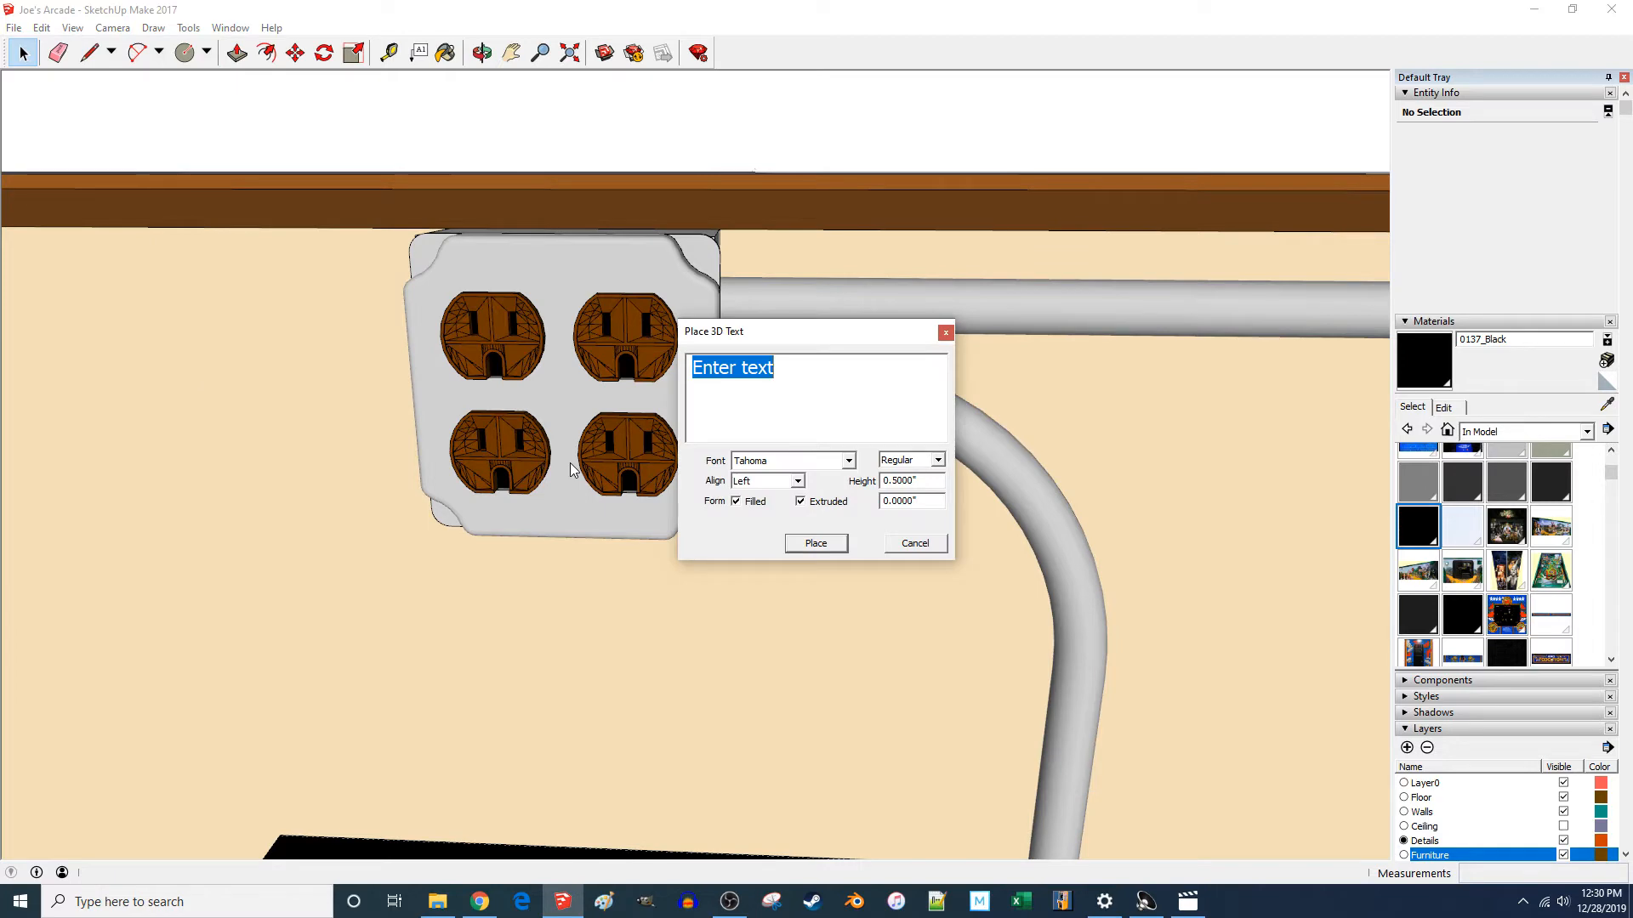
pyautogui.write('8')
pyautogui.click(809, 546)
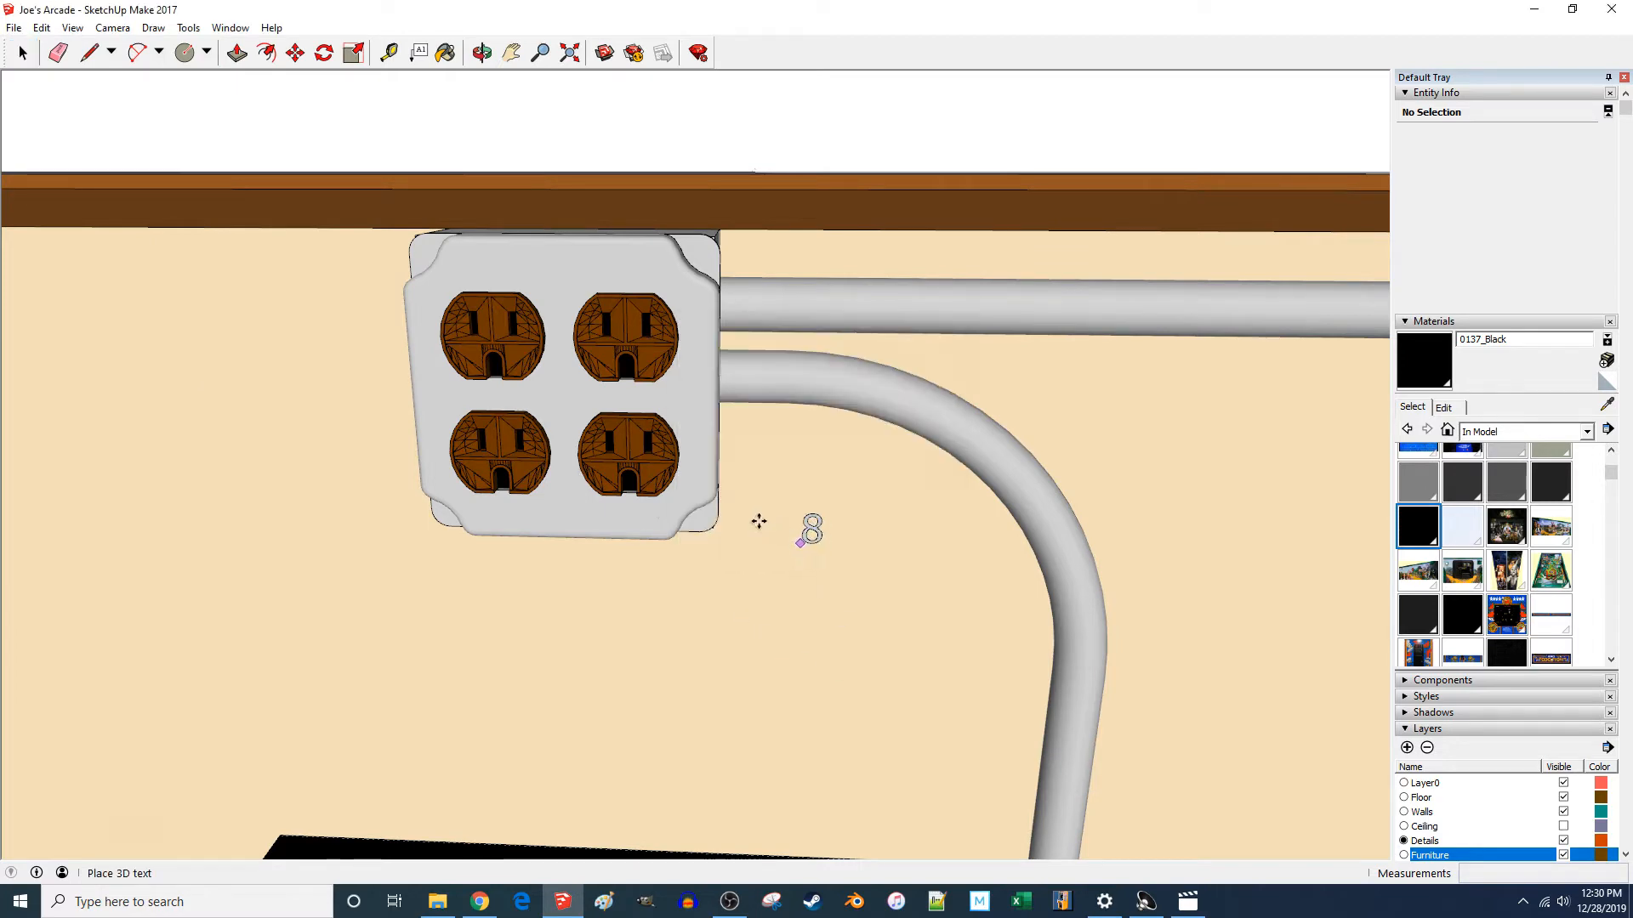
pyautogui.scroll(5, 549, 521)
pyautogui.click(557, 527)
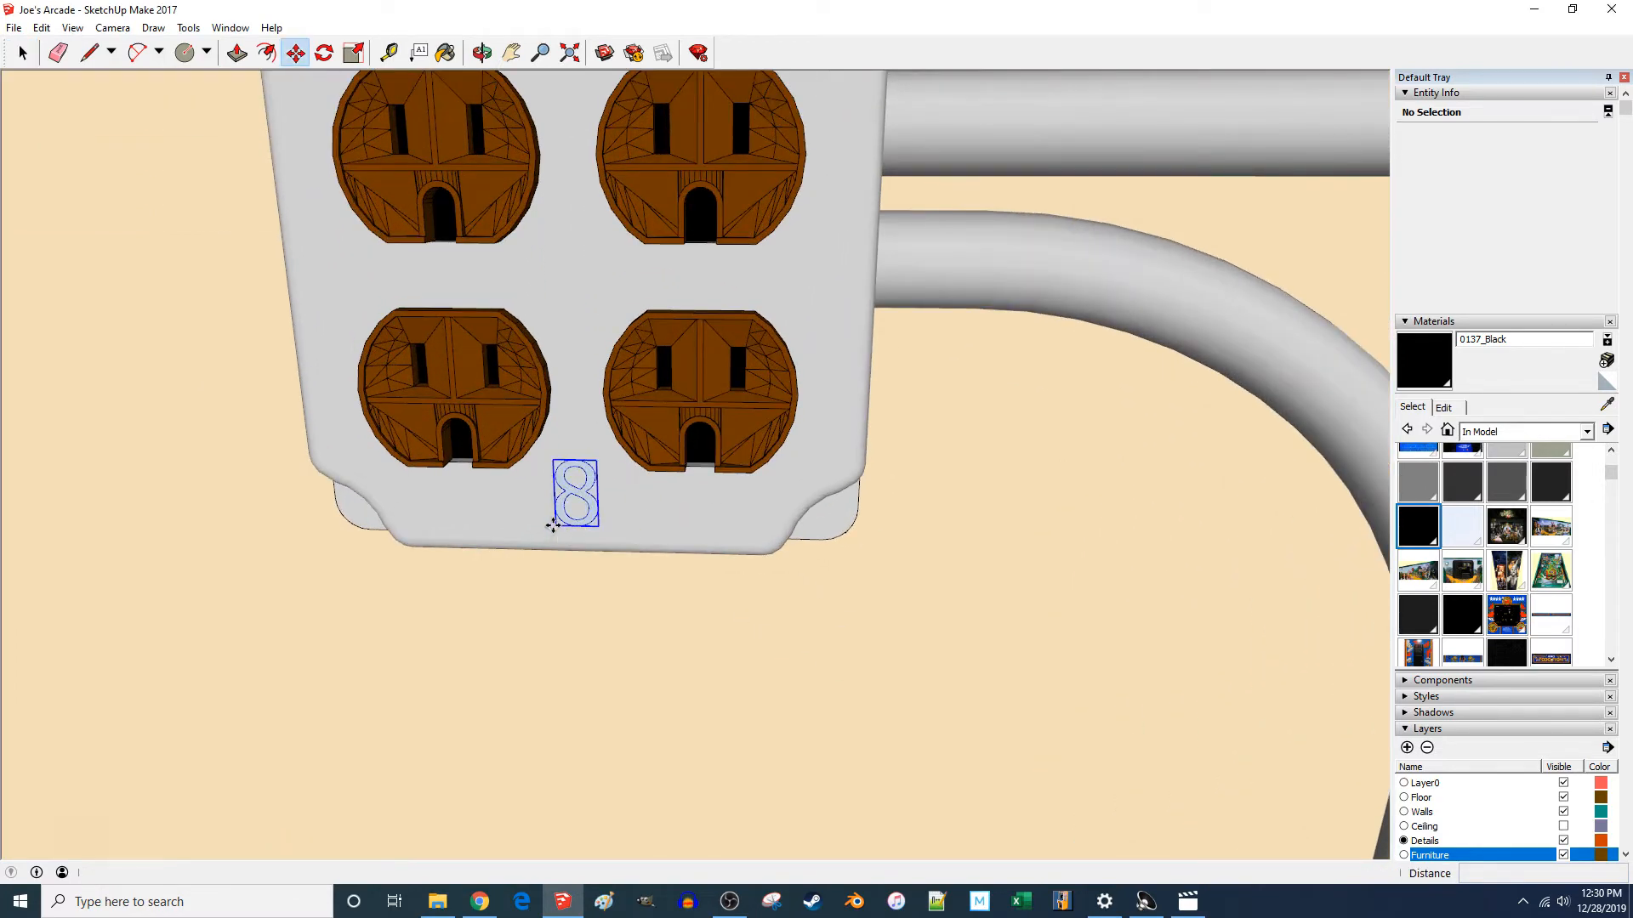
# - Reverse the face of the 8 inside its component and paint it with 0137_Black
pyautogui.scroll(2, 570, 510)
pyautogui.press('space')
pyautogui.doubleClick(582, 497)
pyautogui.rightClick(581, 486)
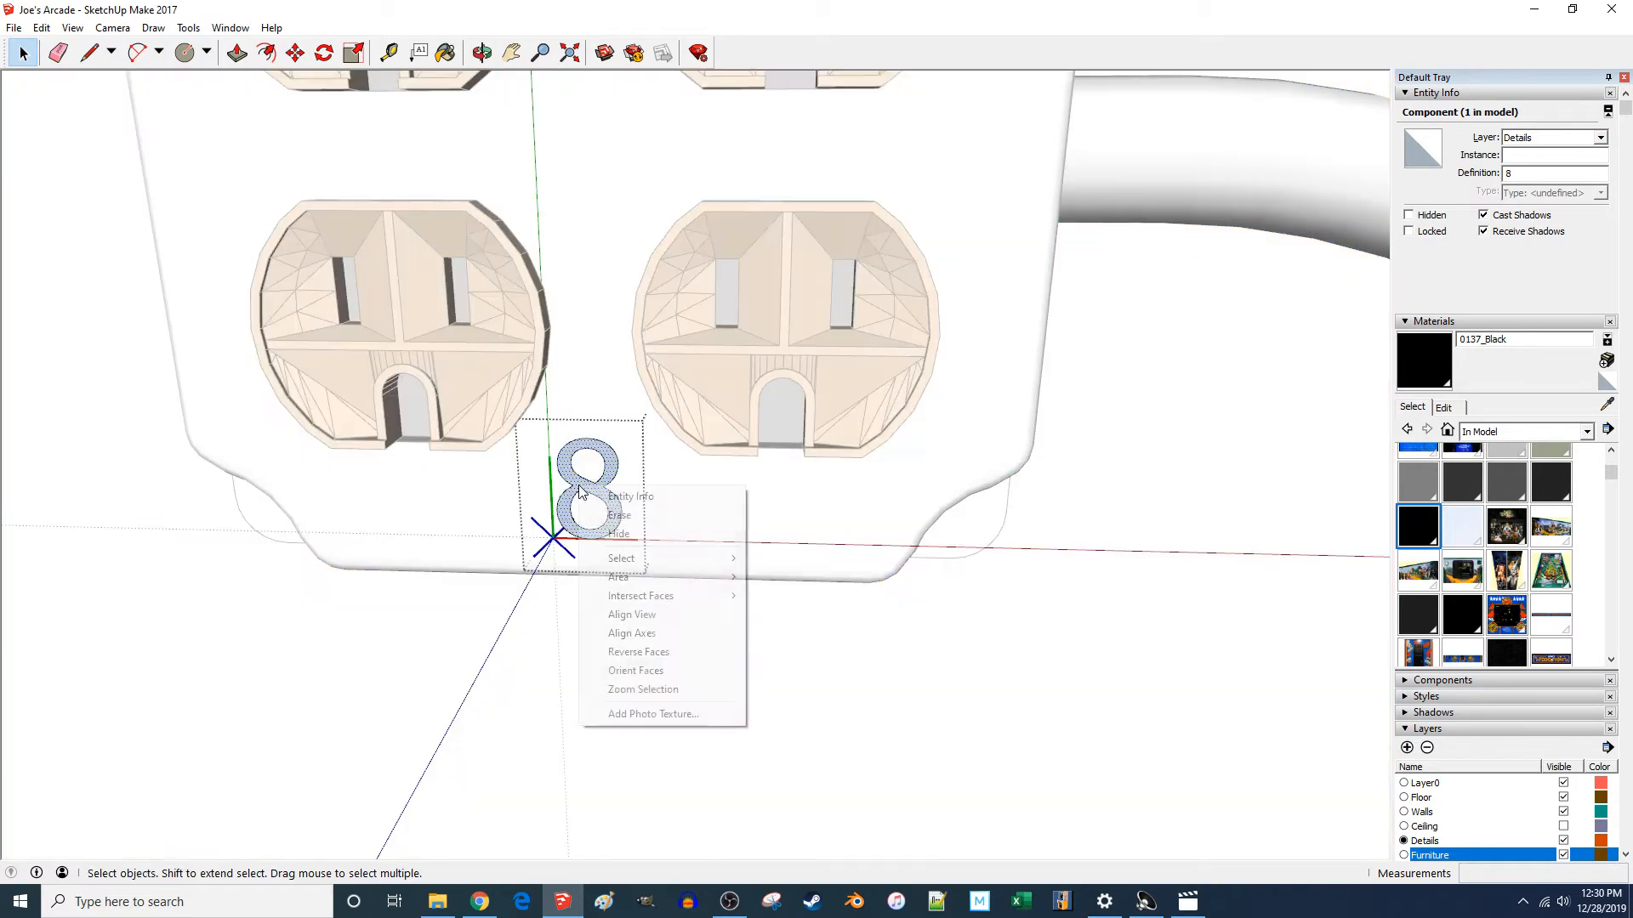
pyautogui.click(576, 488)
pyautogui.press('b')
pyautogui.click(576, 489)
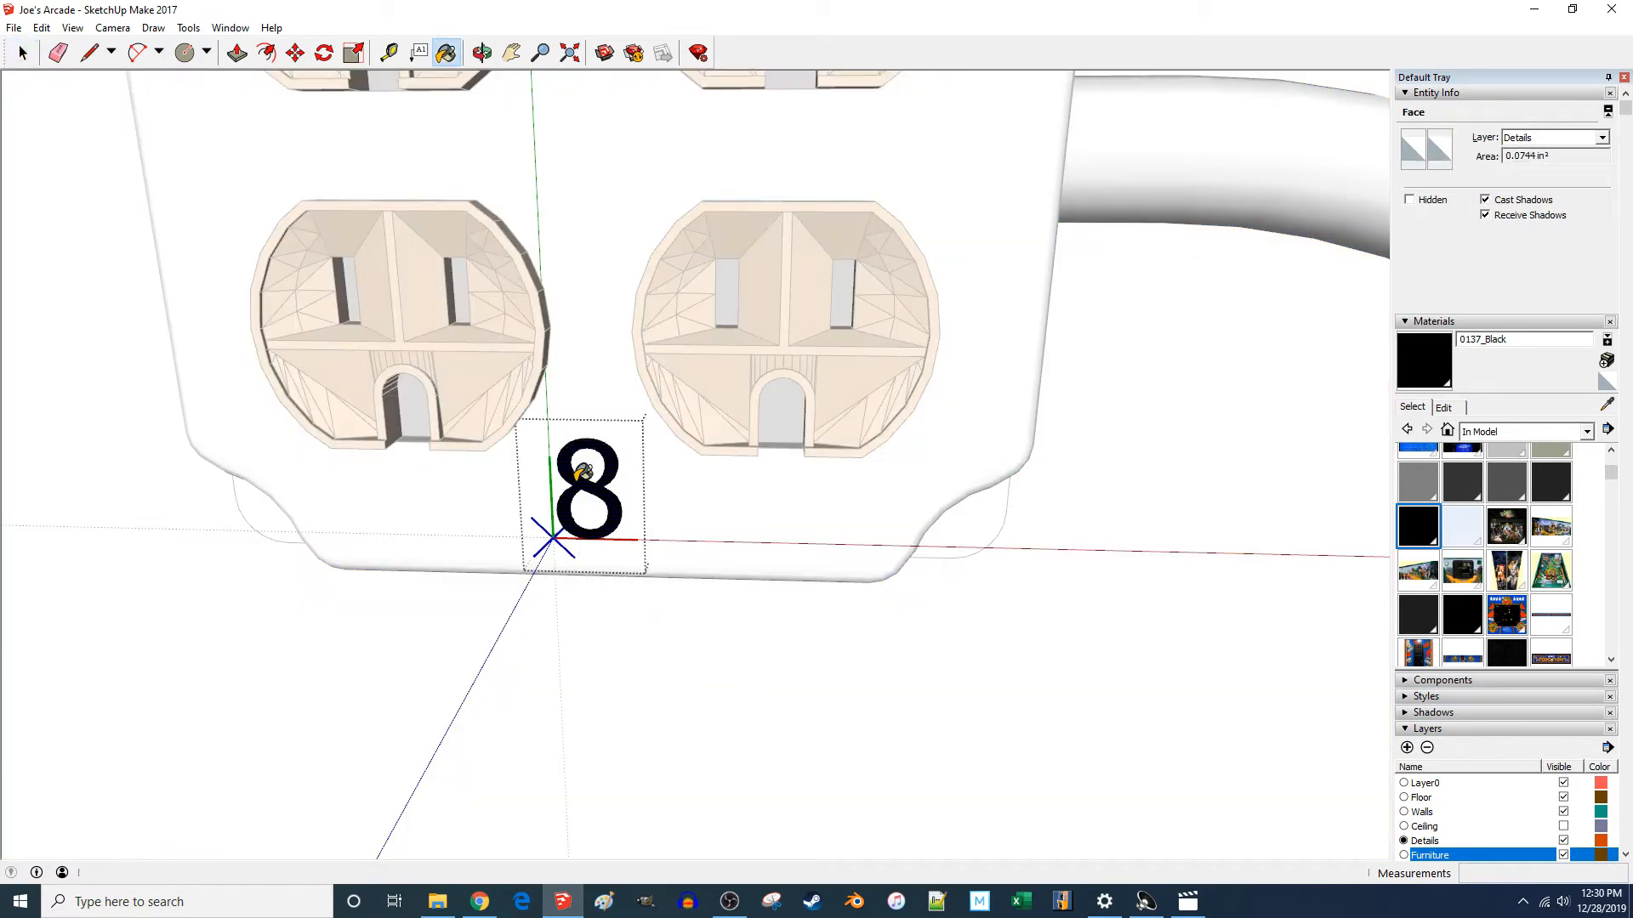
pyautogui.press('space')
pyautogui.press('Escape')
# - Copy the 8 about 45.18" onto the neighbouring four-receptacle cover, centred above its upper receptacles, and clear the selection
pyautogui.click(600, 493)
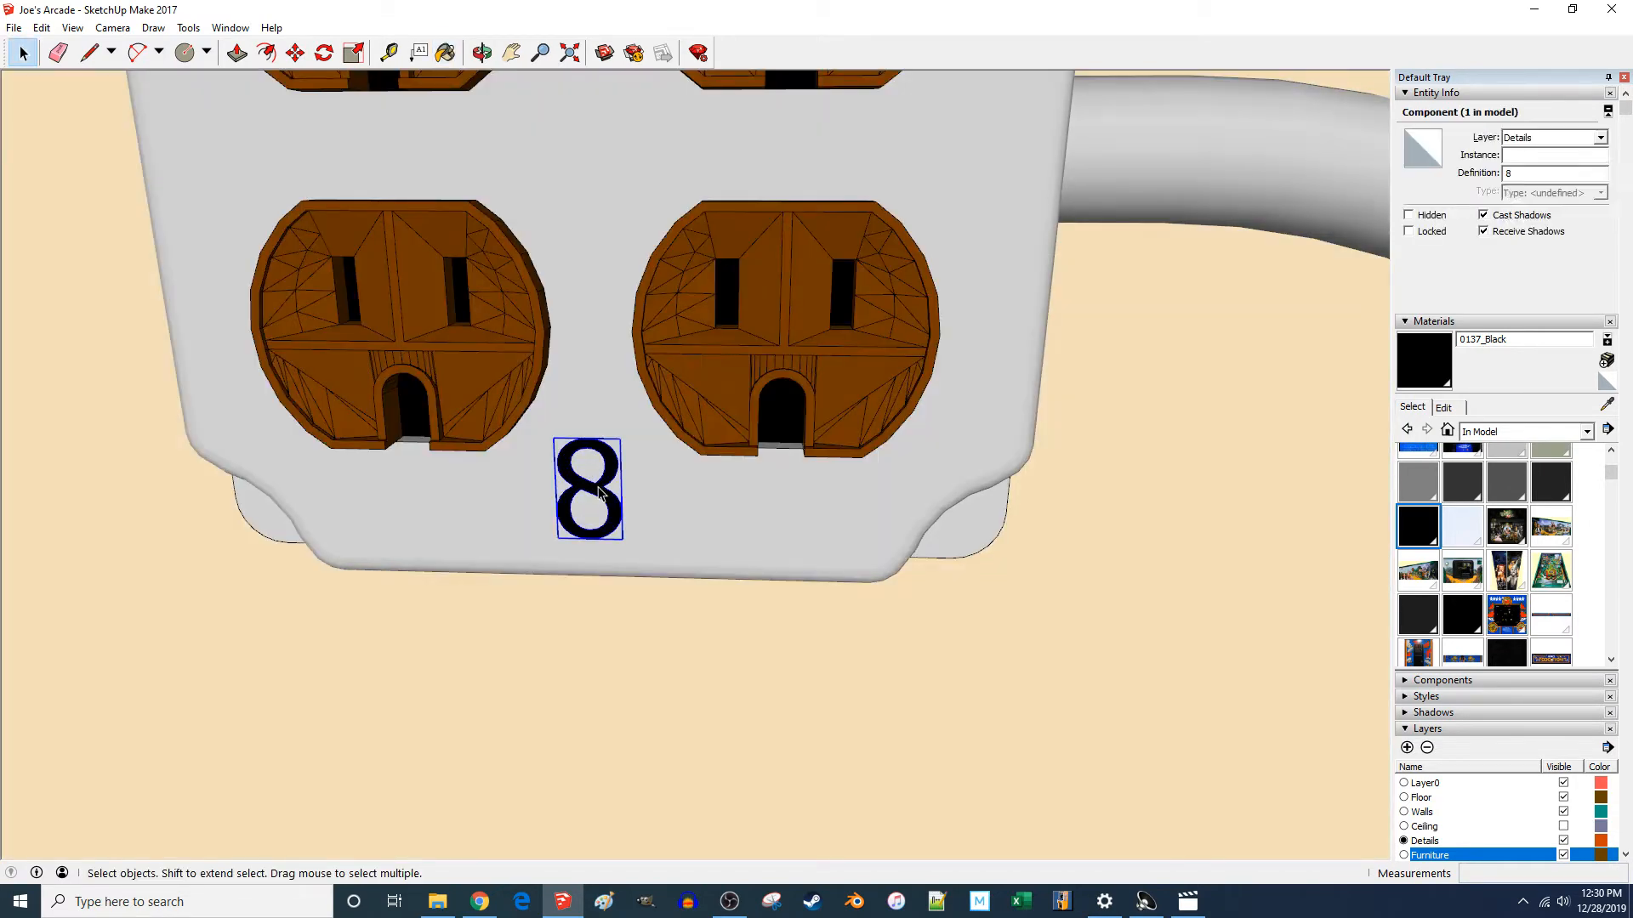
pyautogui.press('m')
pyautogui.press('ctrl')
pyautogui.click(629, 534)
pyautogui.scroll(-10, 591, 521)
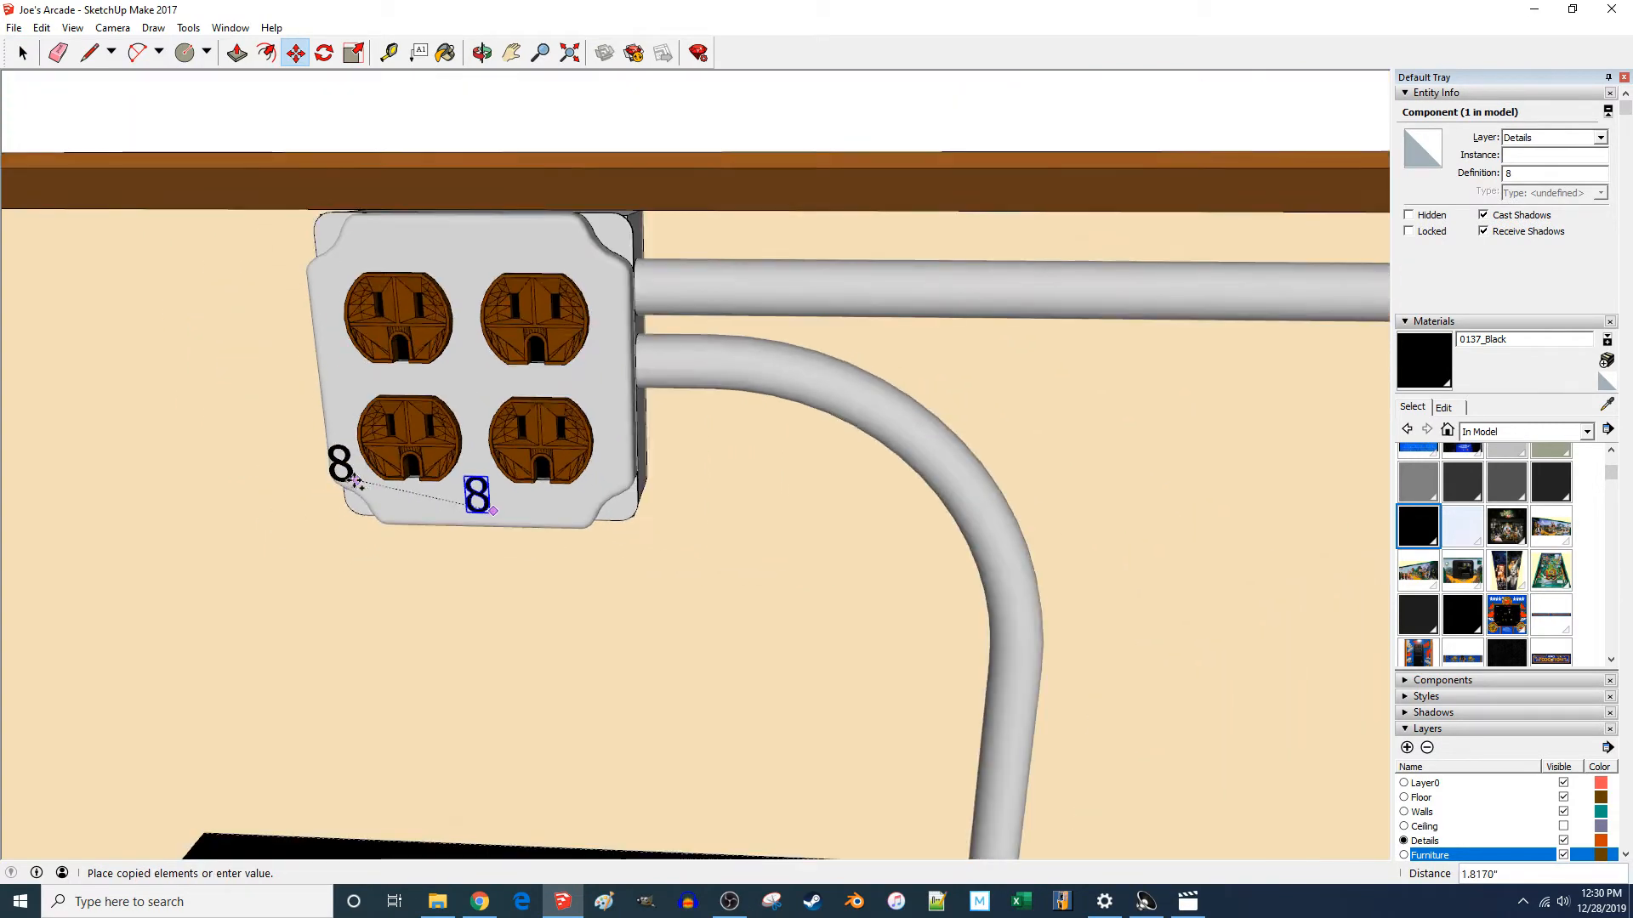
pyautogui.scroll(-2, 473, 491)
pyautogui.scroll(10, 978, 480)
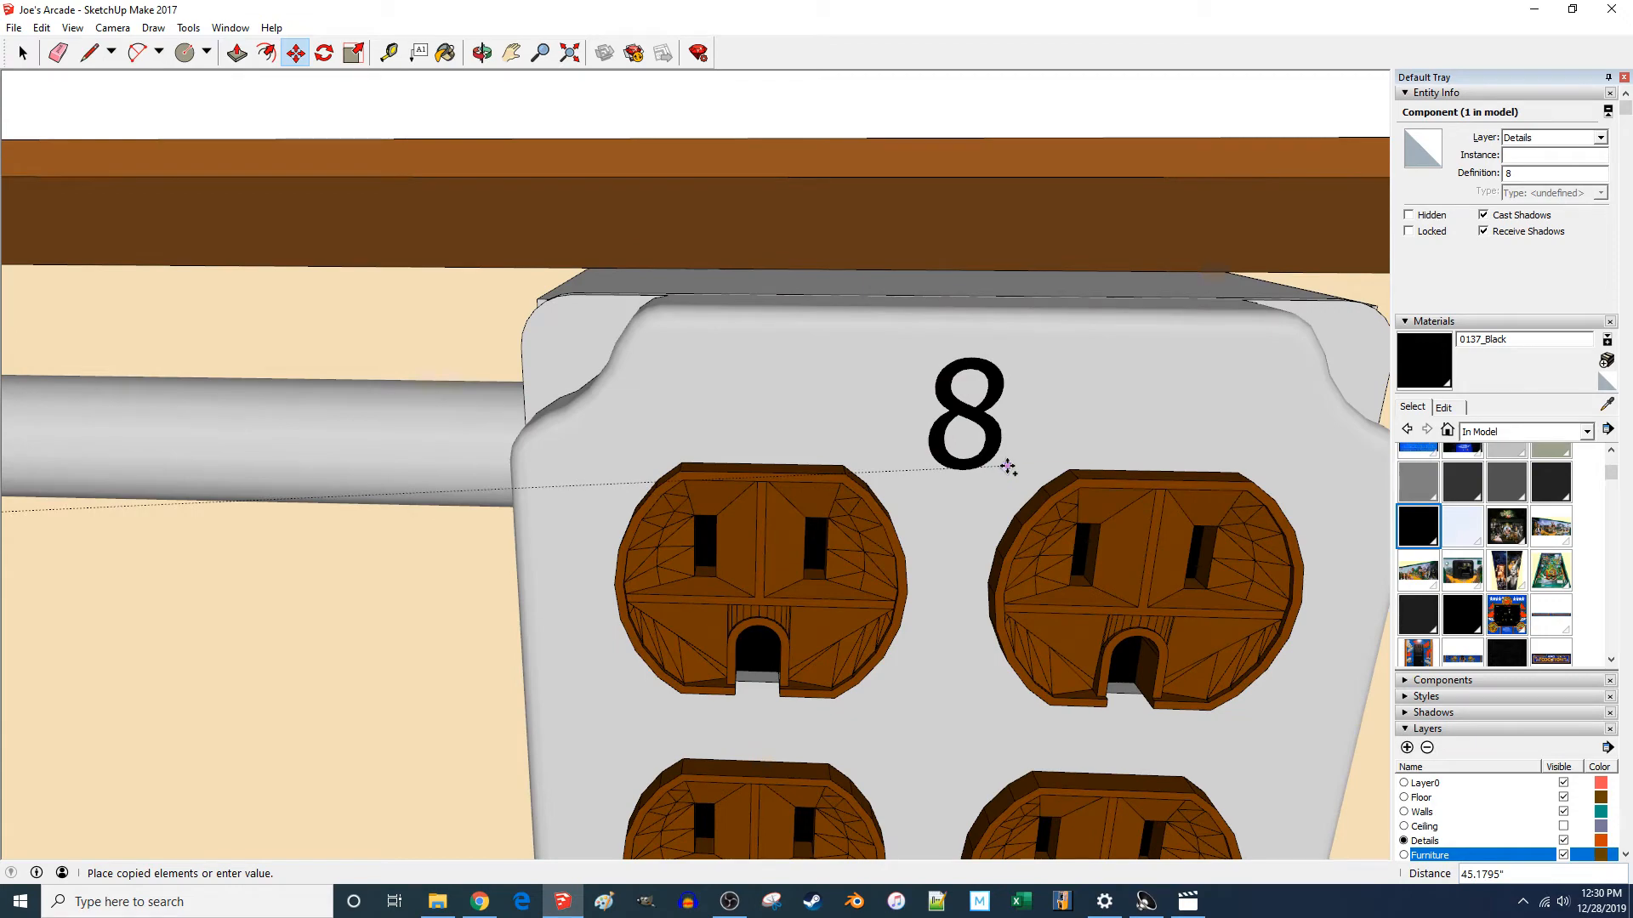
pyautogui.click(993, 466)
pyautogui.press('space')
pyautogui.scroll(-7, 711, 451)
pyautogui.click(540, 292)
# - Inspect the outlet boxes and switch plates beside the sink, the doors and the adjoining walls for missing number labels
pyautogui.scroll(-4, 509, 347)
pyautogui.scroll(-6, 474, 349)
pyautogui.scroll(4, 966, 700)
pyautogui.moveTo(982, 574); pyautogui.dragTo(618, 594, button='middle')
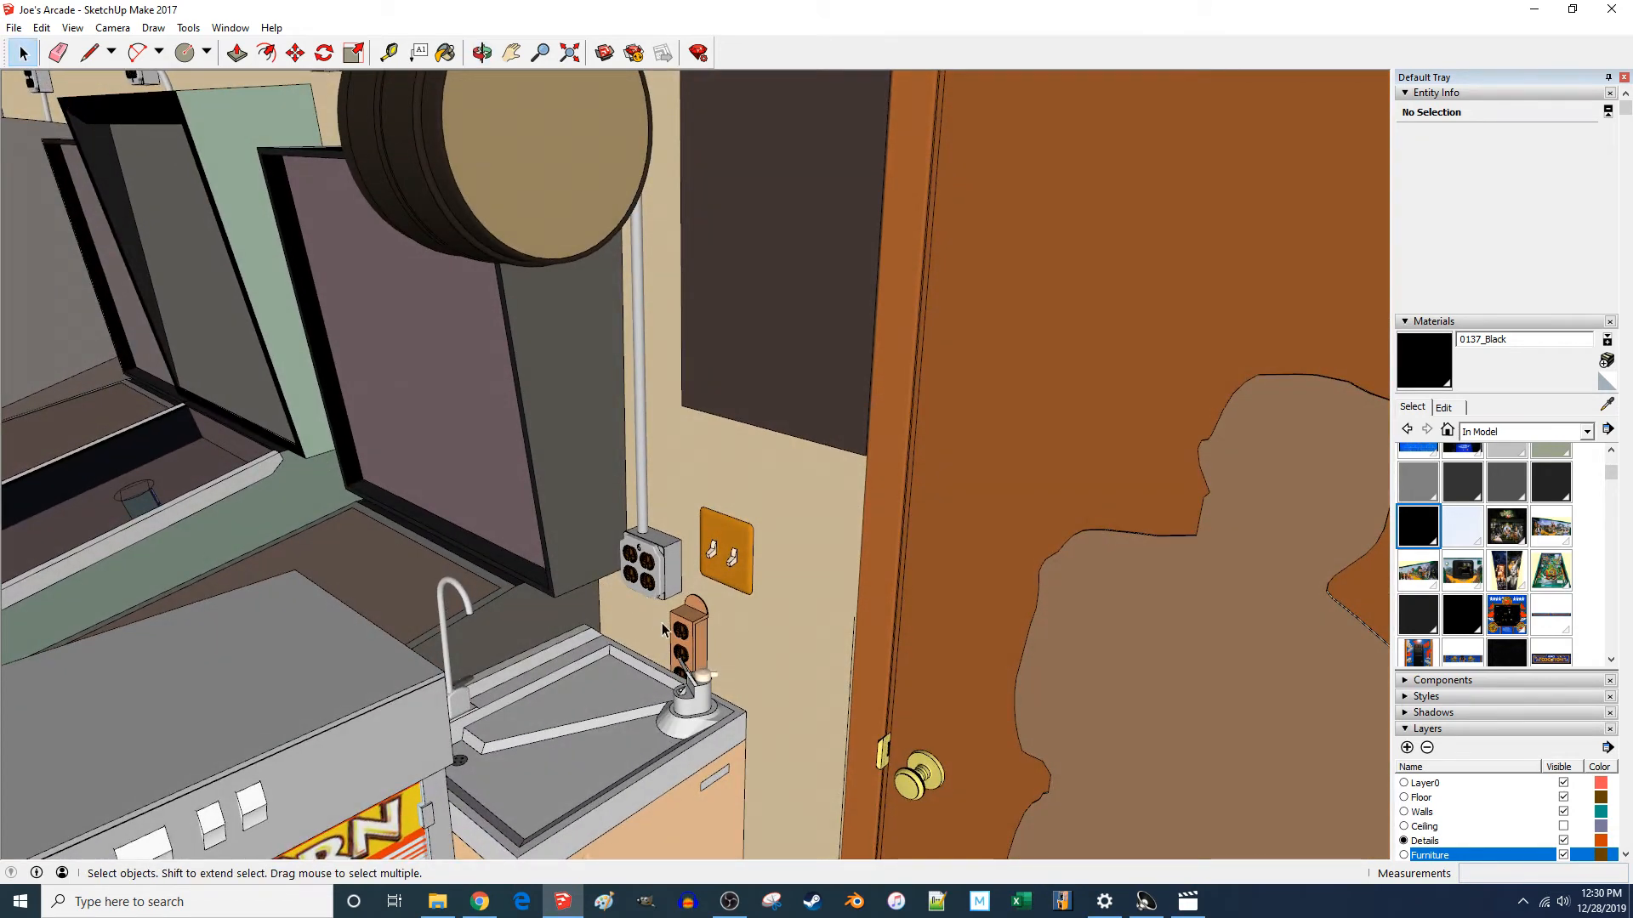
pyautogui.scroll(5, 663, 628)
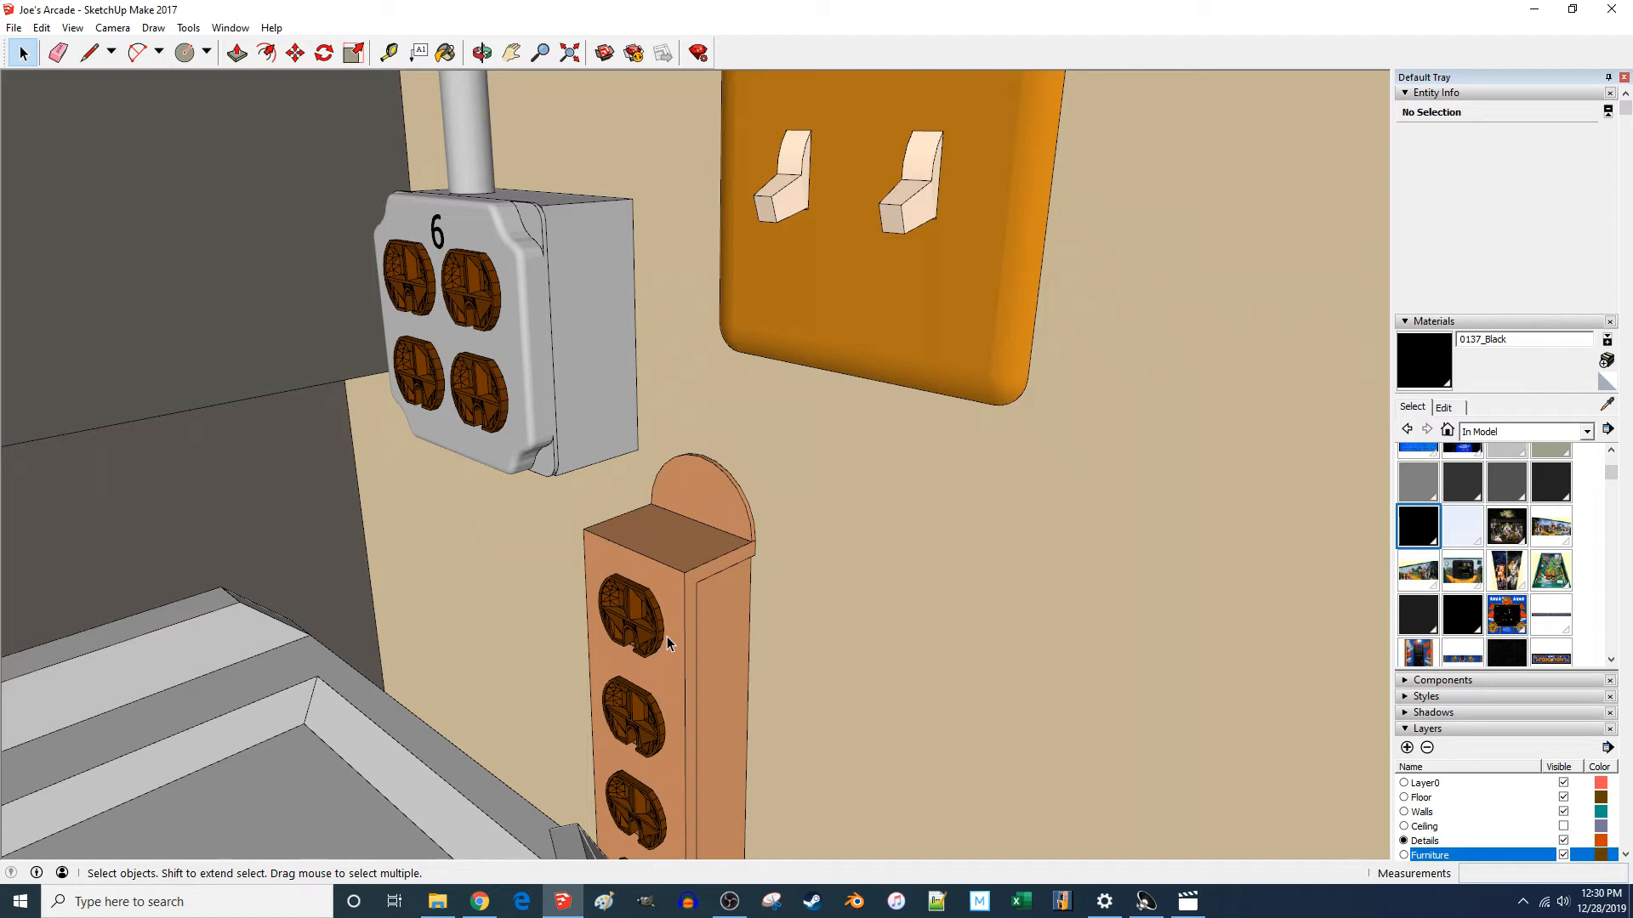
pyautogui.scroll(-10, 481, 627)
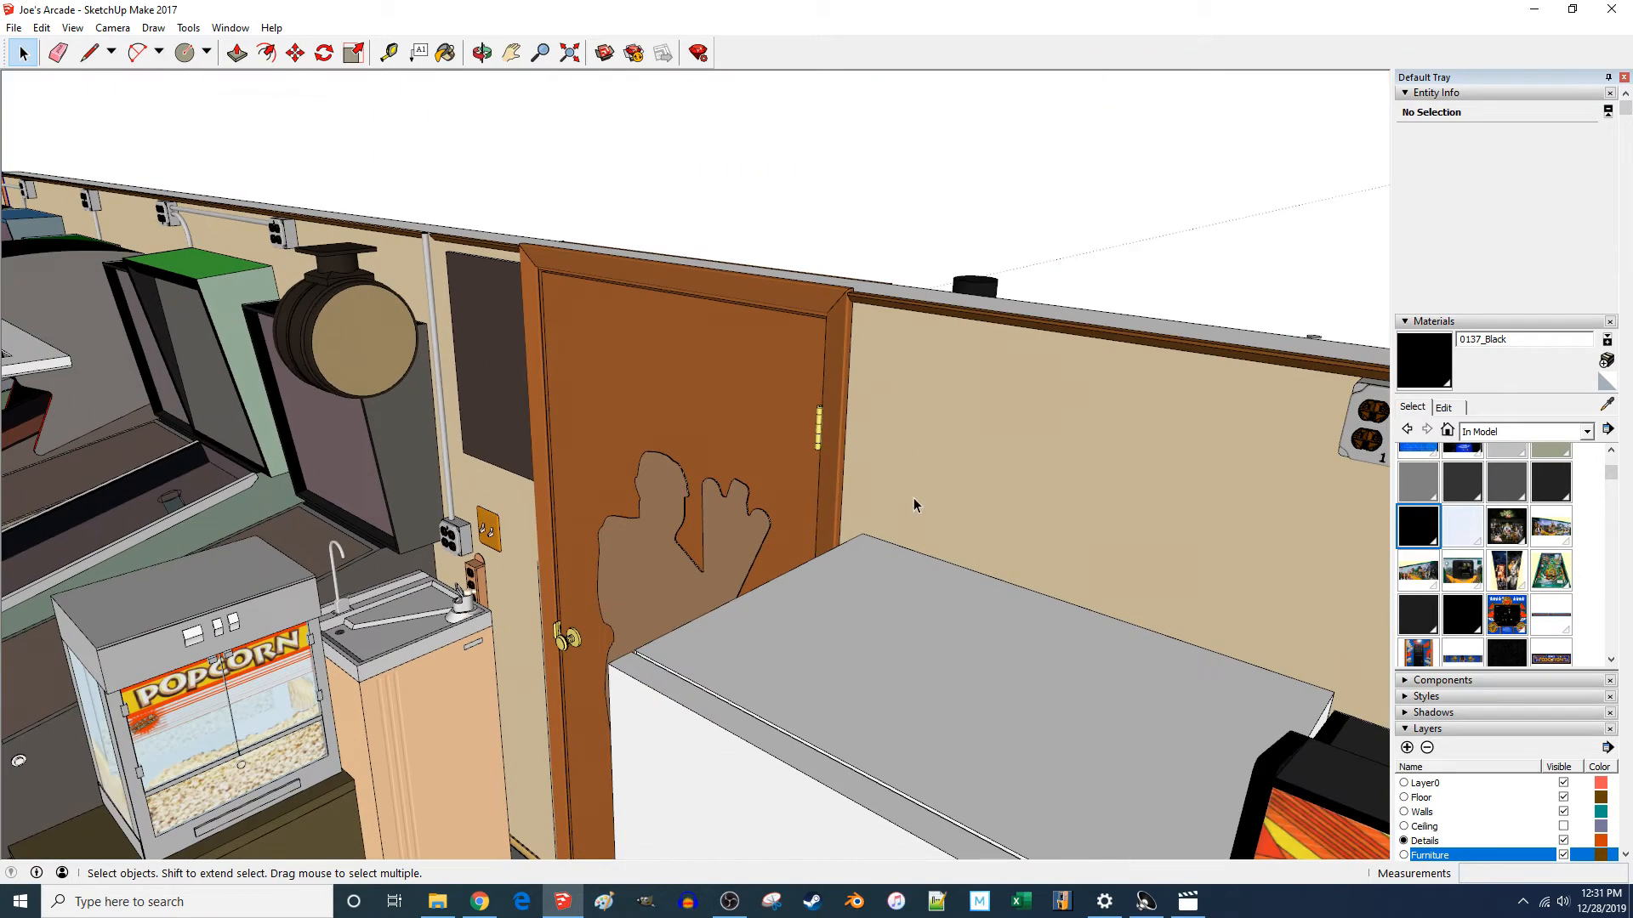
pyautogui.moveTo(914, 497); pyautogui.dragTo(260, 437, button='middle')
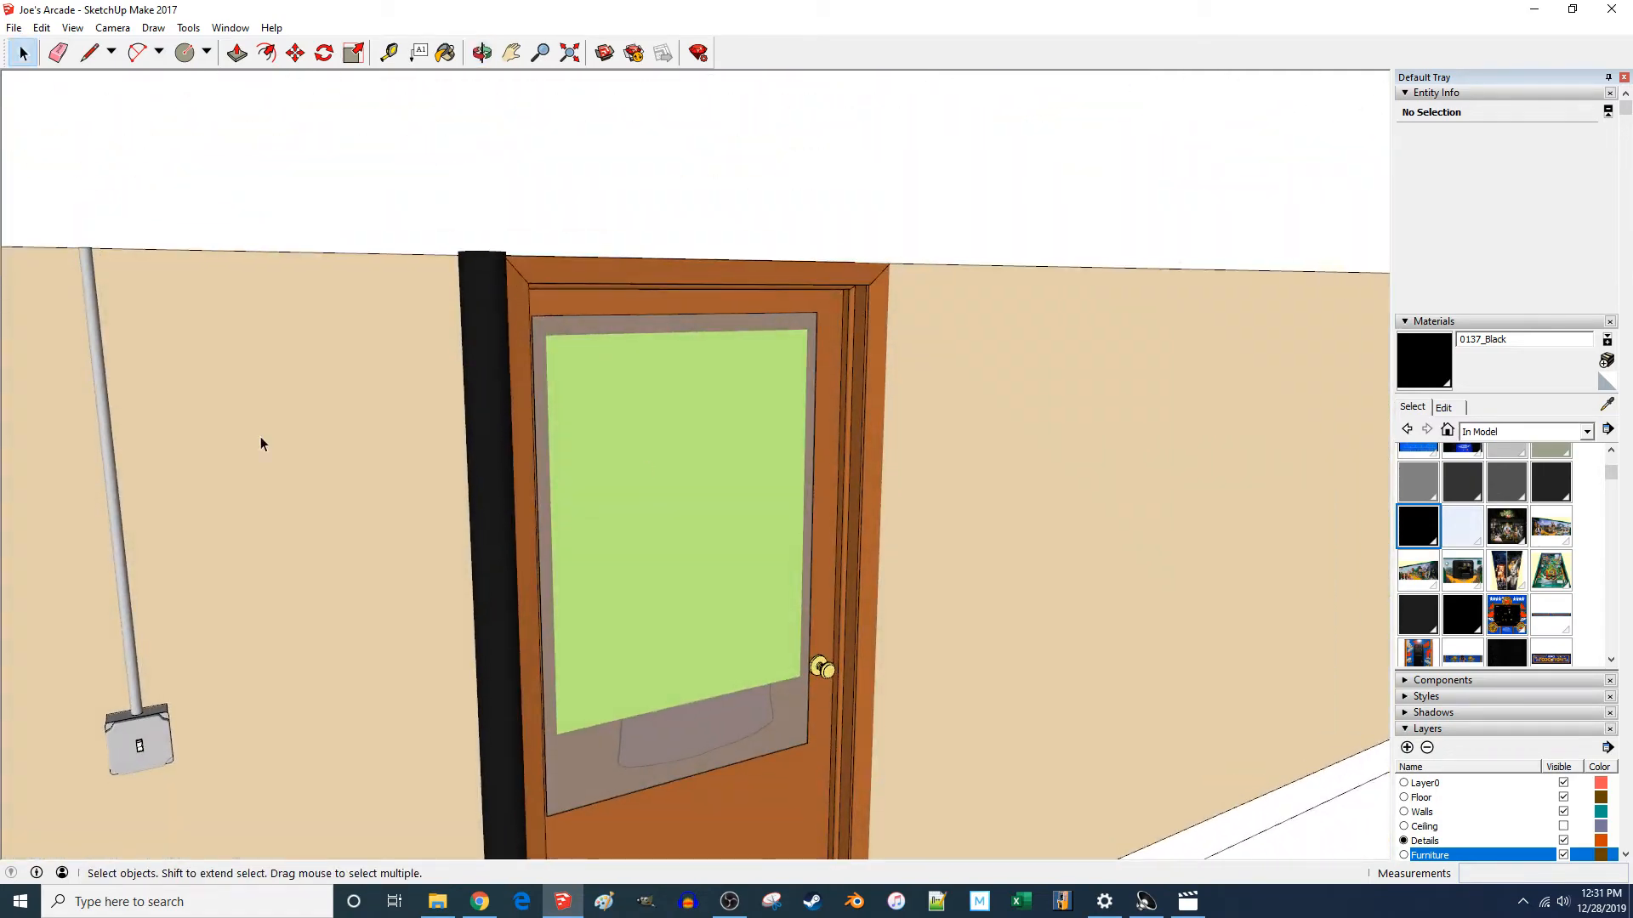
pyautogui.scroll(-4, 1014, 448)
pyautogui.scroll(2, 765, 621)
pyautogui.moveTo(594, 462)
pyautogui.mouseDown(button='middle')
pyautogui.moveTo(729, 576)
pyautogui.moveTo(1068, 655)
pyautogui.moveTo(978, 586)
pyautogui.moveTo(905, 495)
pyautogui.mouseUp(button='middle')
pyautogui.scroll(5, 905, 495)
pyautogui.scroll(3, 1244, 482)
pyautogui.moveTo(1246, 481); pyautogui.dragTo(1310, 374, button='middle')
pyautogui.moveTo(595, 497); pyautogui.dragTo(538, 318, button='middle')
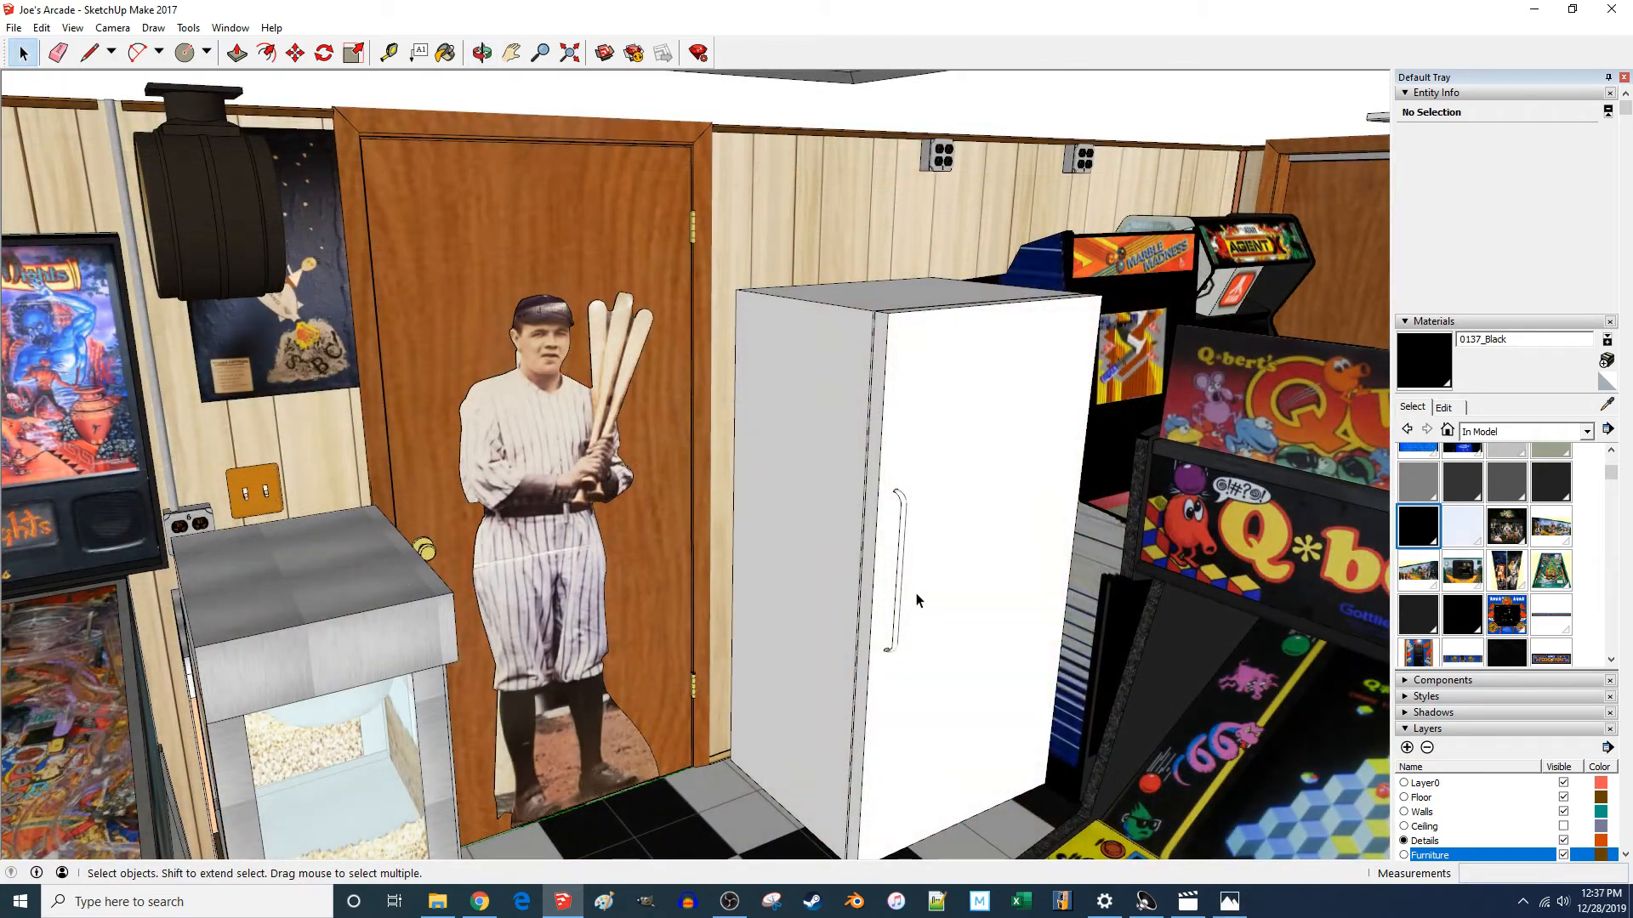
# - Review the textured room from the numbered outlet box by the sink to the Qubes sign on top of the Q*bert cabinet
pyautogui.scroll(-5, 959, 614)
pyautogui.scroll(3, 369, 463)
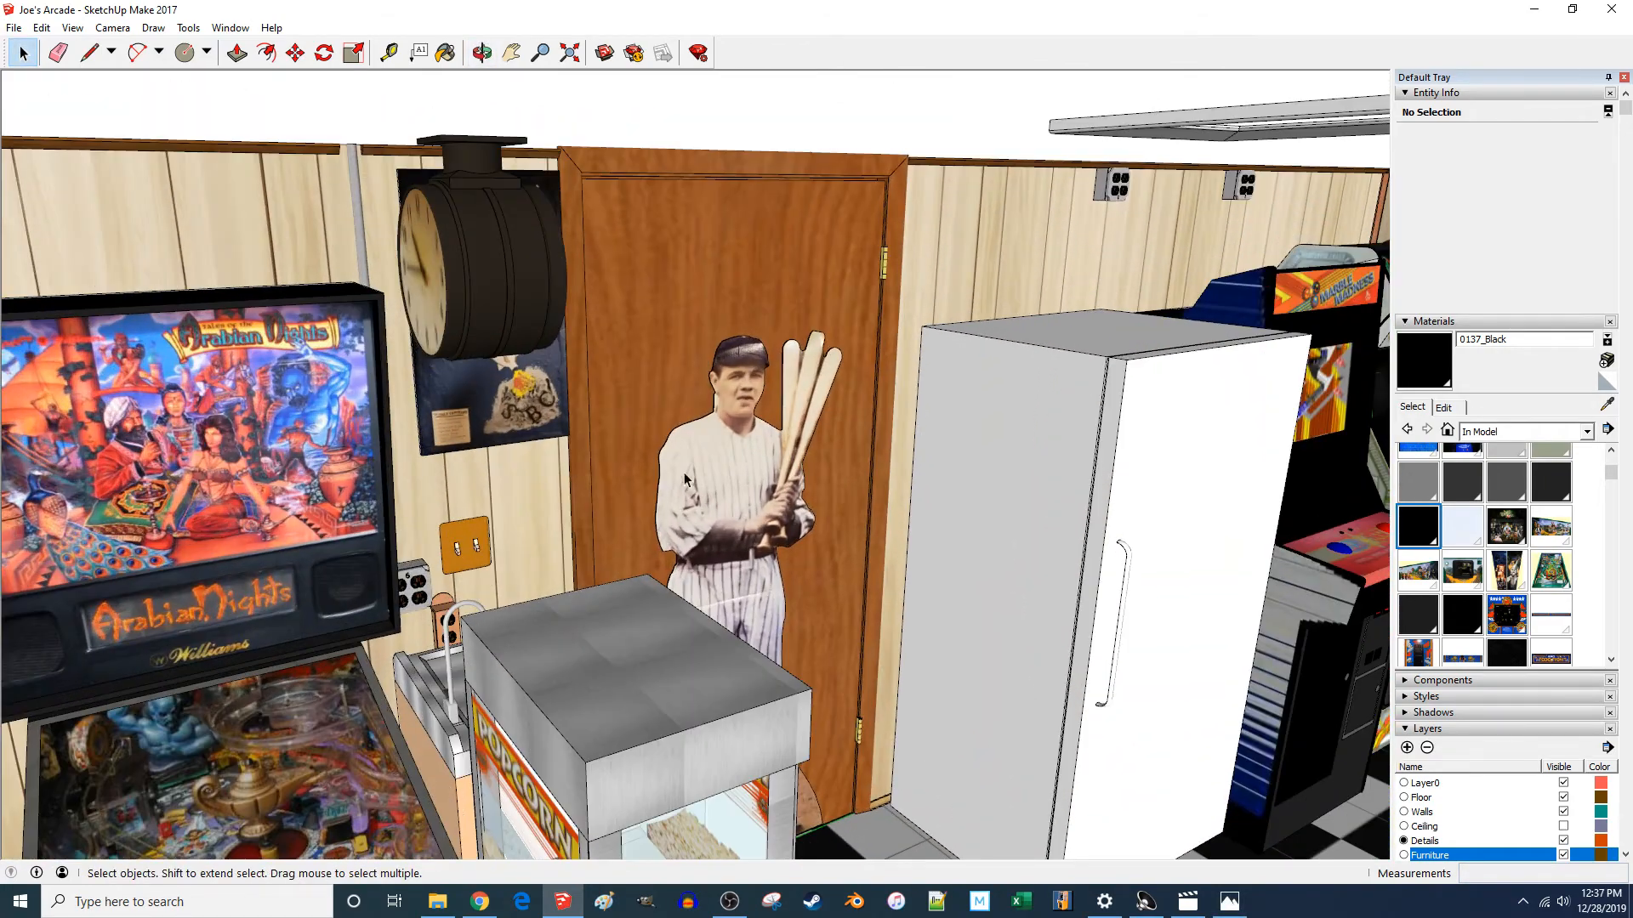
pyautogui.moveTo(684, 478); pyautogui.dragTo(452, 499, button='middle')
pyautogui.scroll(8, 316, 555)
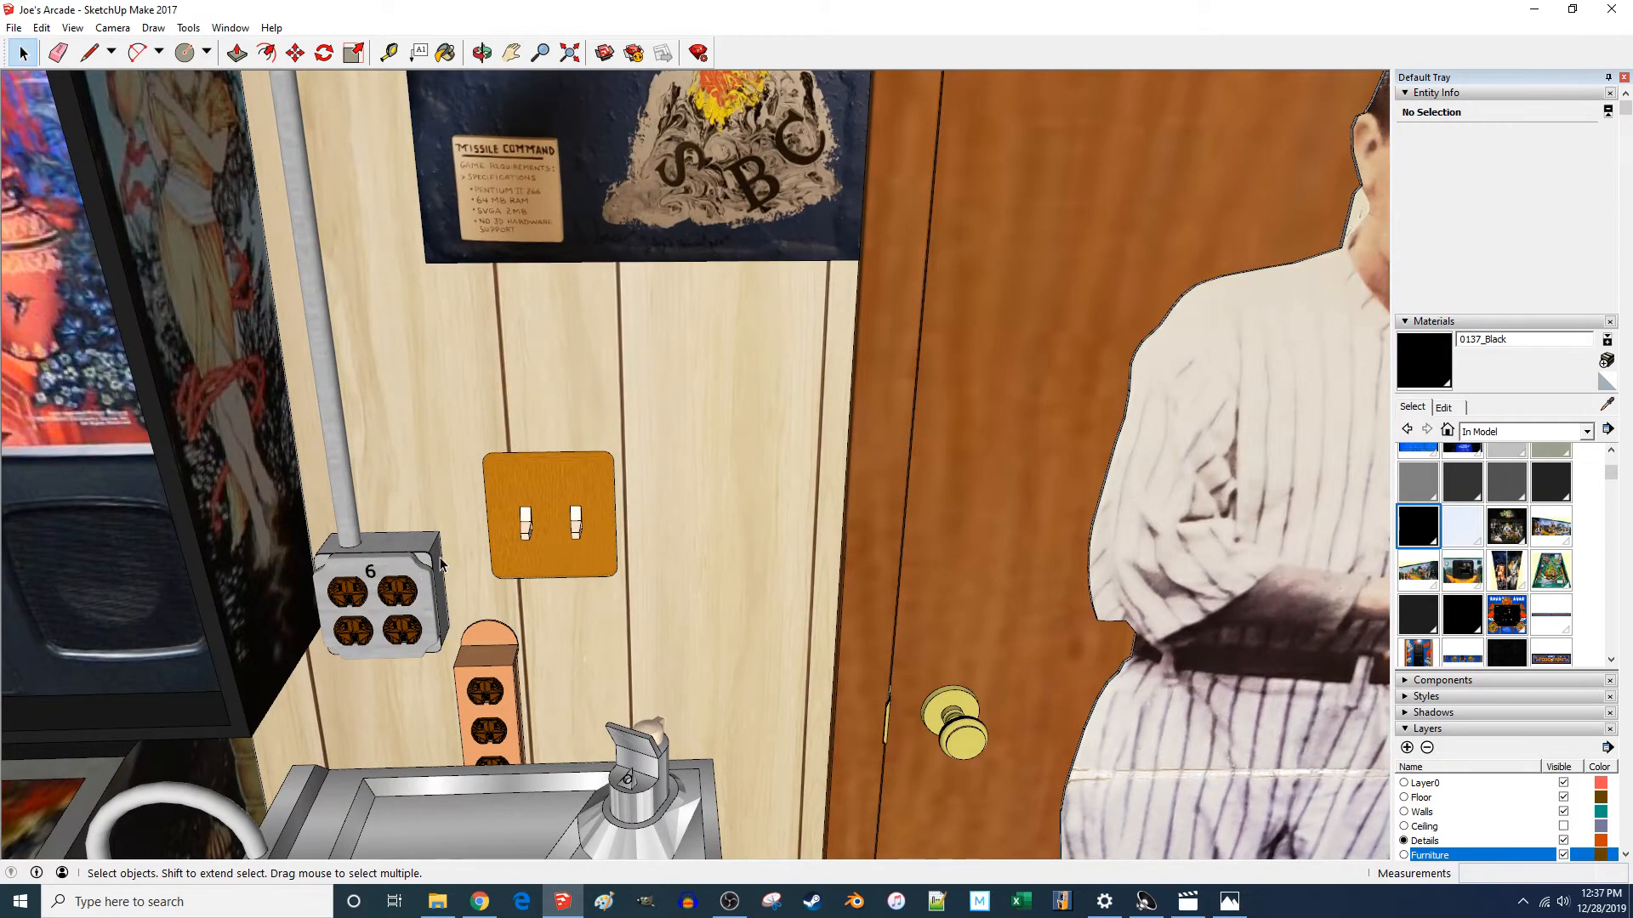
pyautogui.scroll(-6, 441, 564)
pyautogui.moveTo(442, 564); pyautogui.dragTo(910, 520, button='middle')
pyautogui.scroll(-3, 909, 520)
pyautogui.scroll(5, 978, 549)
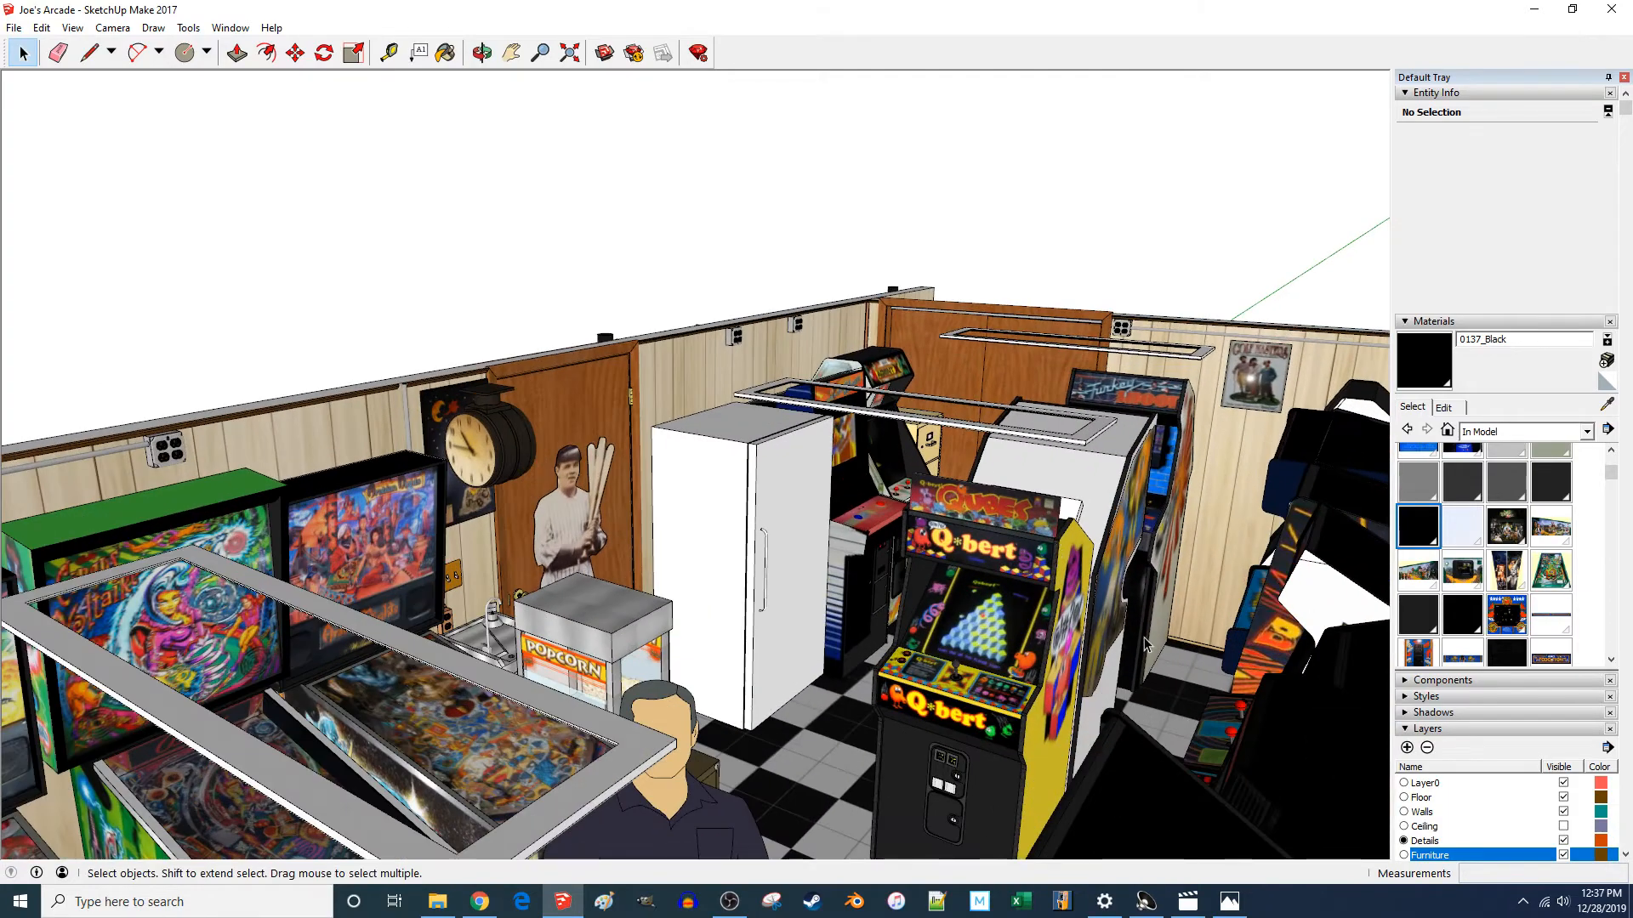
pyautogui.scroll(10, 1145, 644)
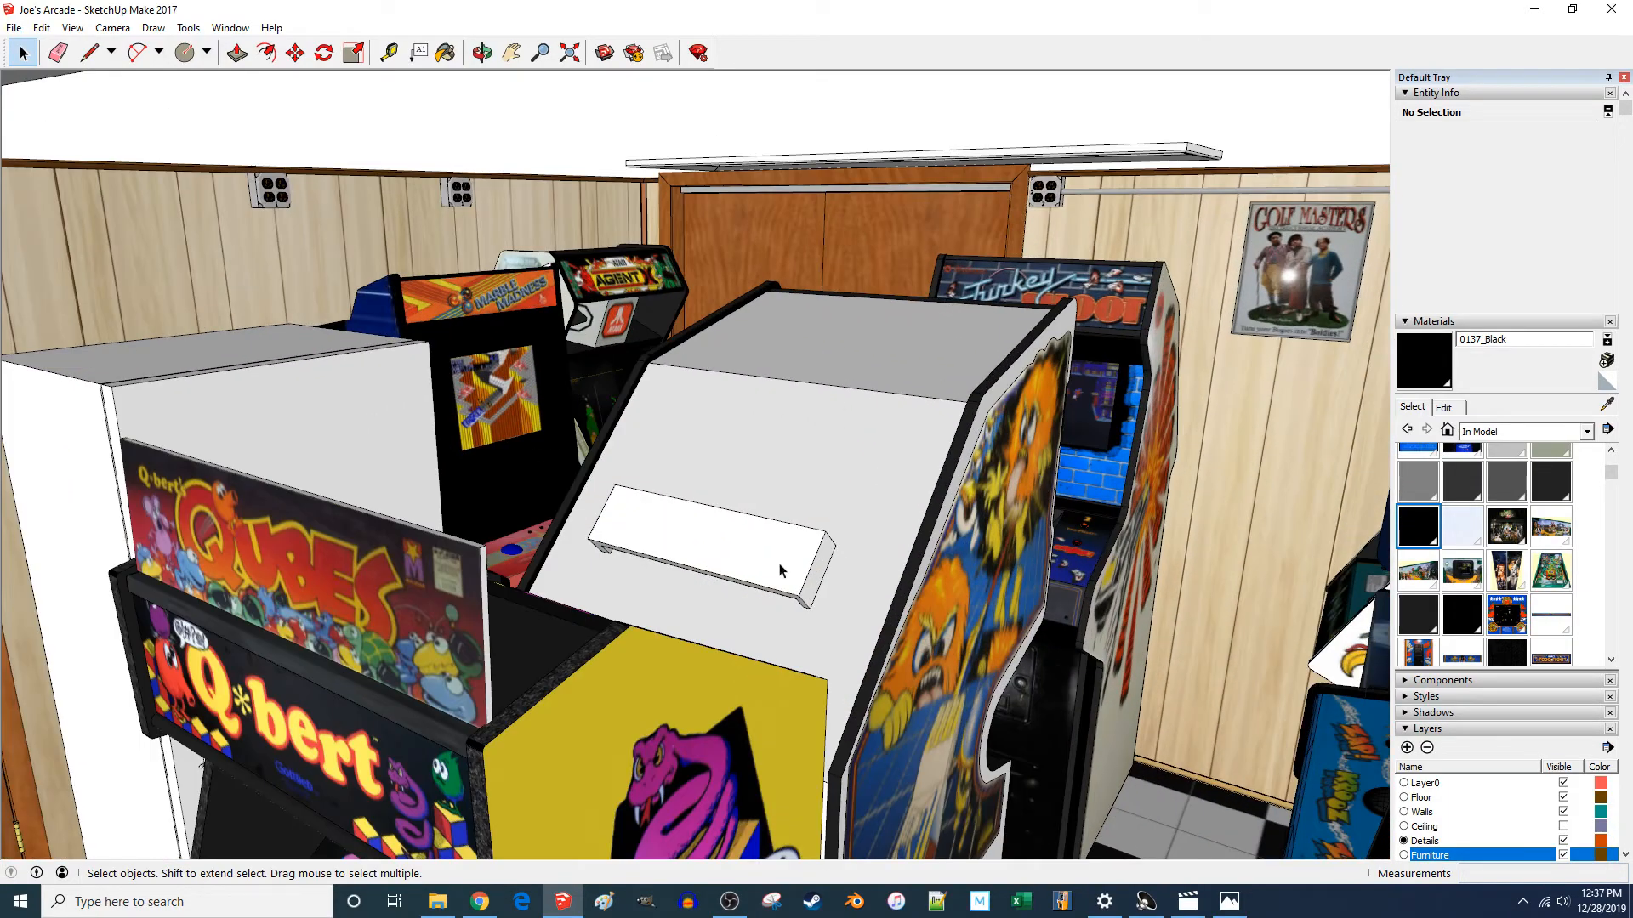
pyautogui.moveTo(781, 570); pyautogui.dragTo(1002, 558, button='middle')
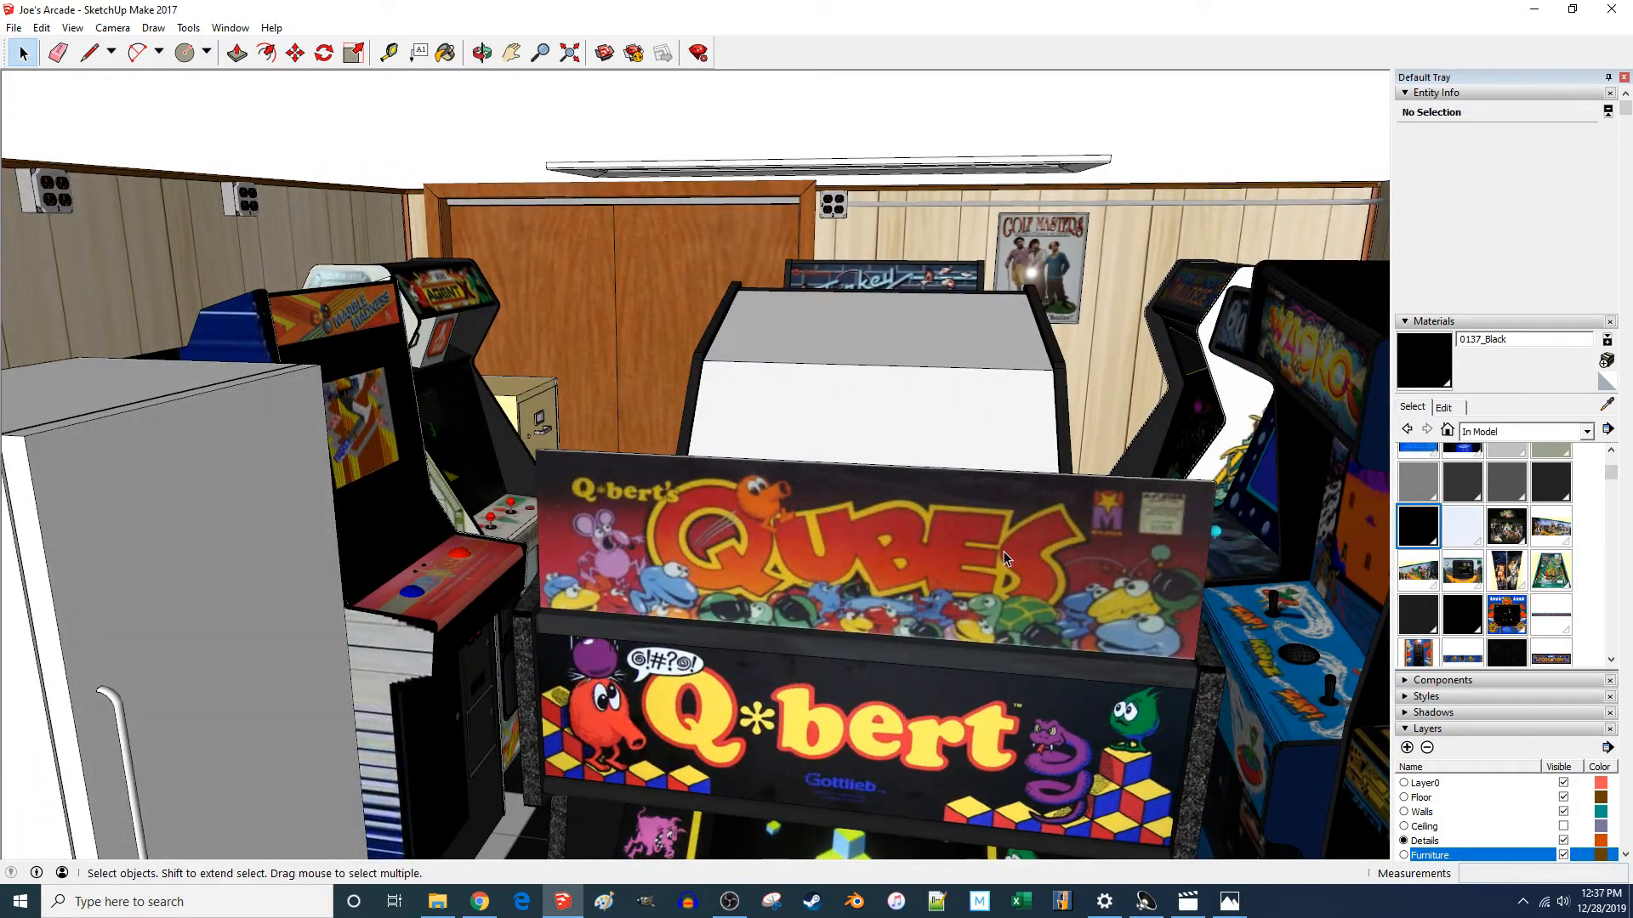
pyautogui.scroll(-3, 757, 487)
pyautogui.moveTo(861, 481); pyautogui.dragTo(919, 423, button='middle')
pyautogui.scroll(2, 998, 354)
pyautogui.scroll(-3, 611, 331)
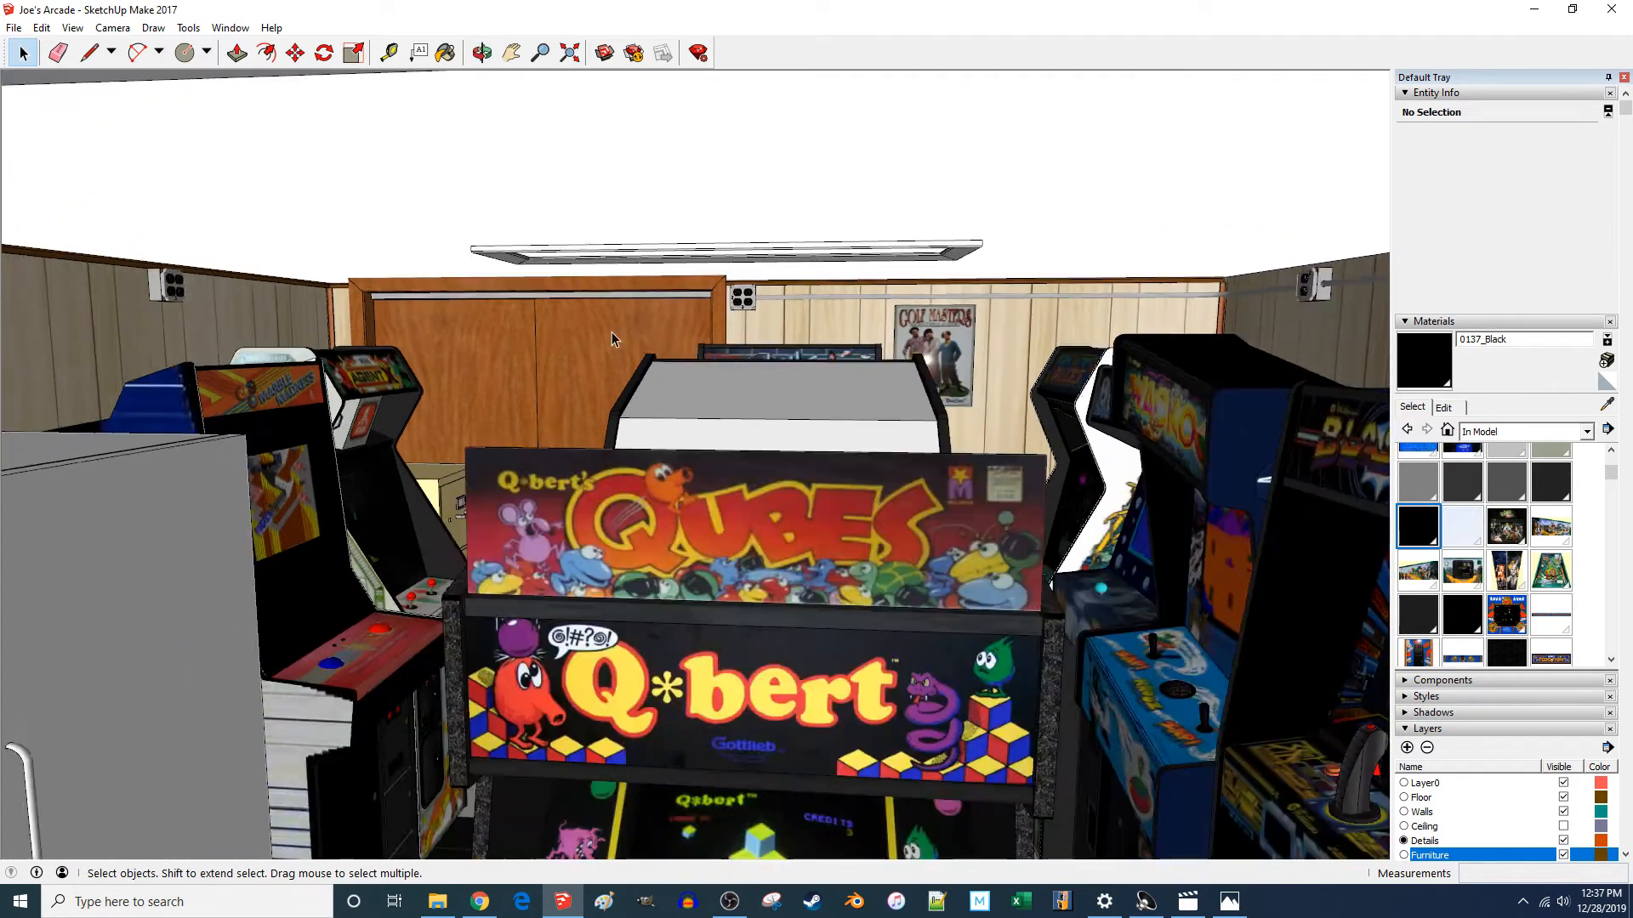
# - Switch to the Photos app, view the "switch games here" hand picture IMG_5218.JPG, and open it in Paint
pyautogui.click(1230, 901)
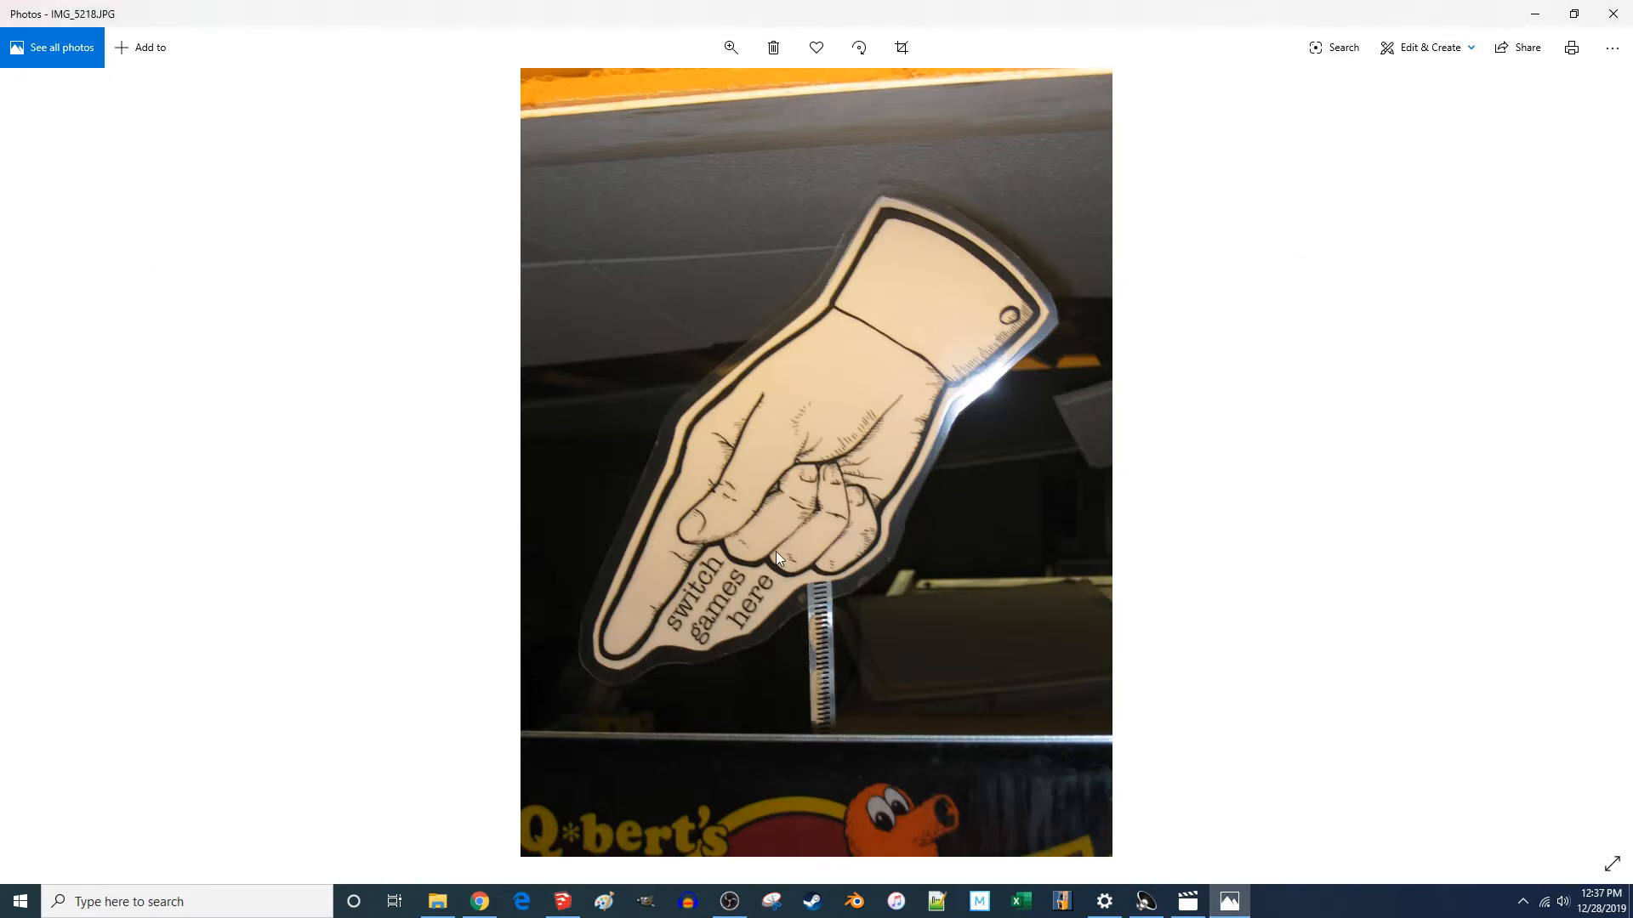
pyautogui.scroll(-1, 748, 480)
pyautogui.scroll(1, 753, 477)
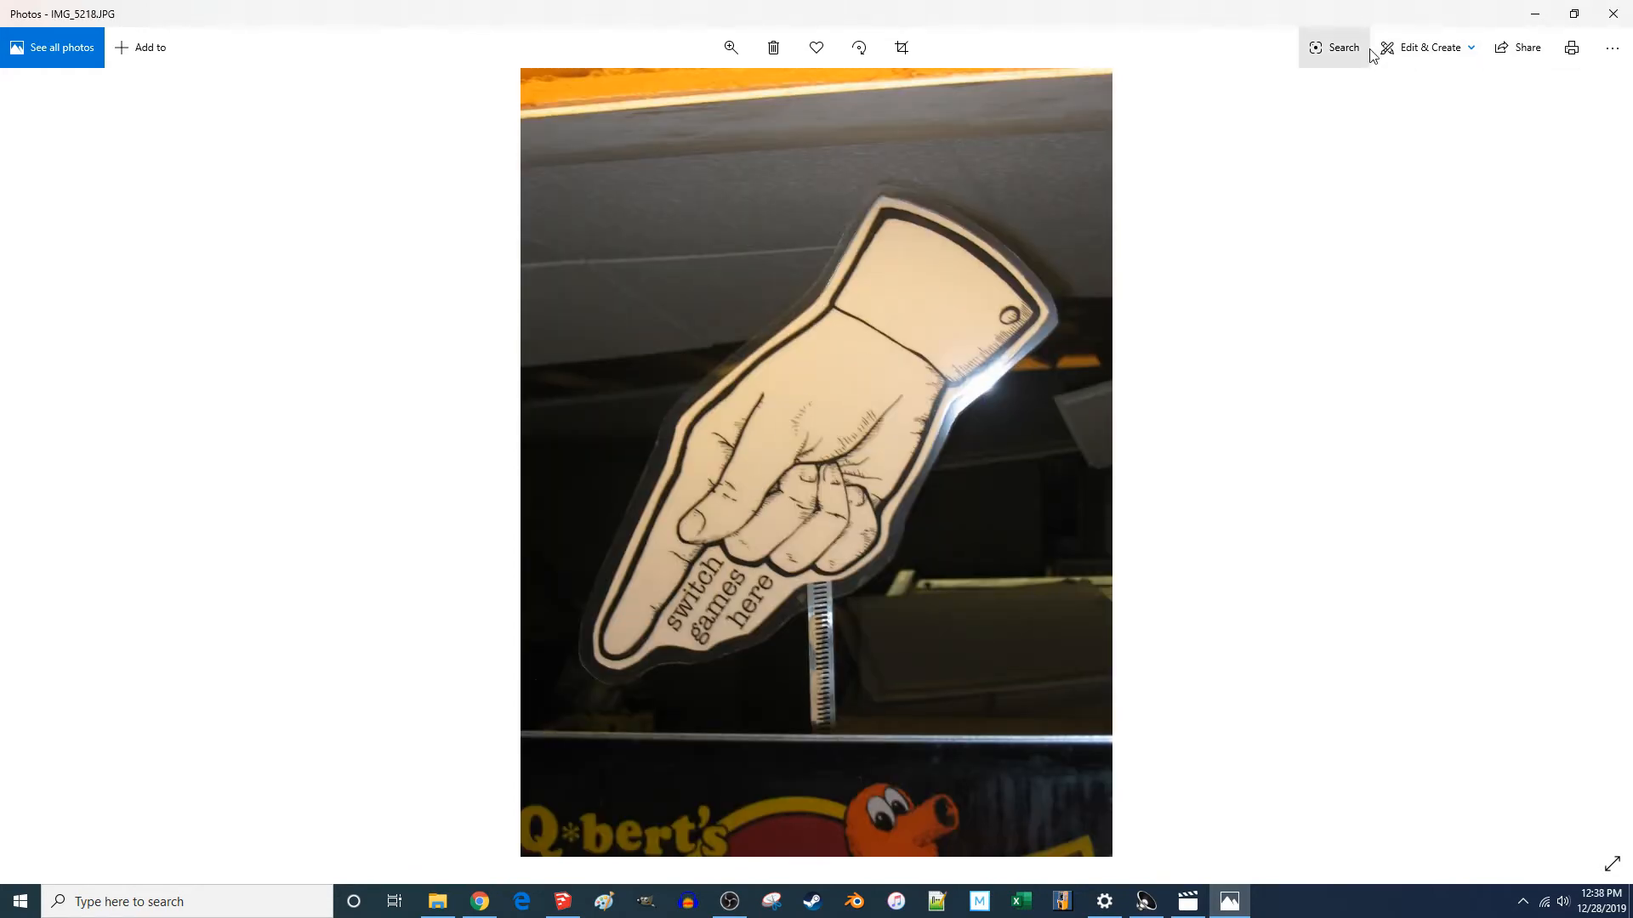
pyautogui.click(1443, 53)
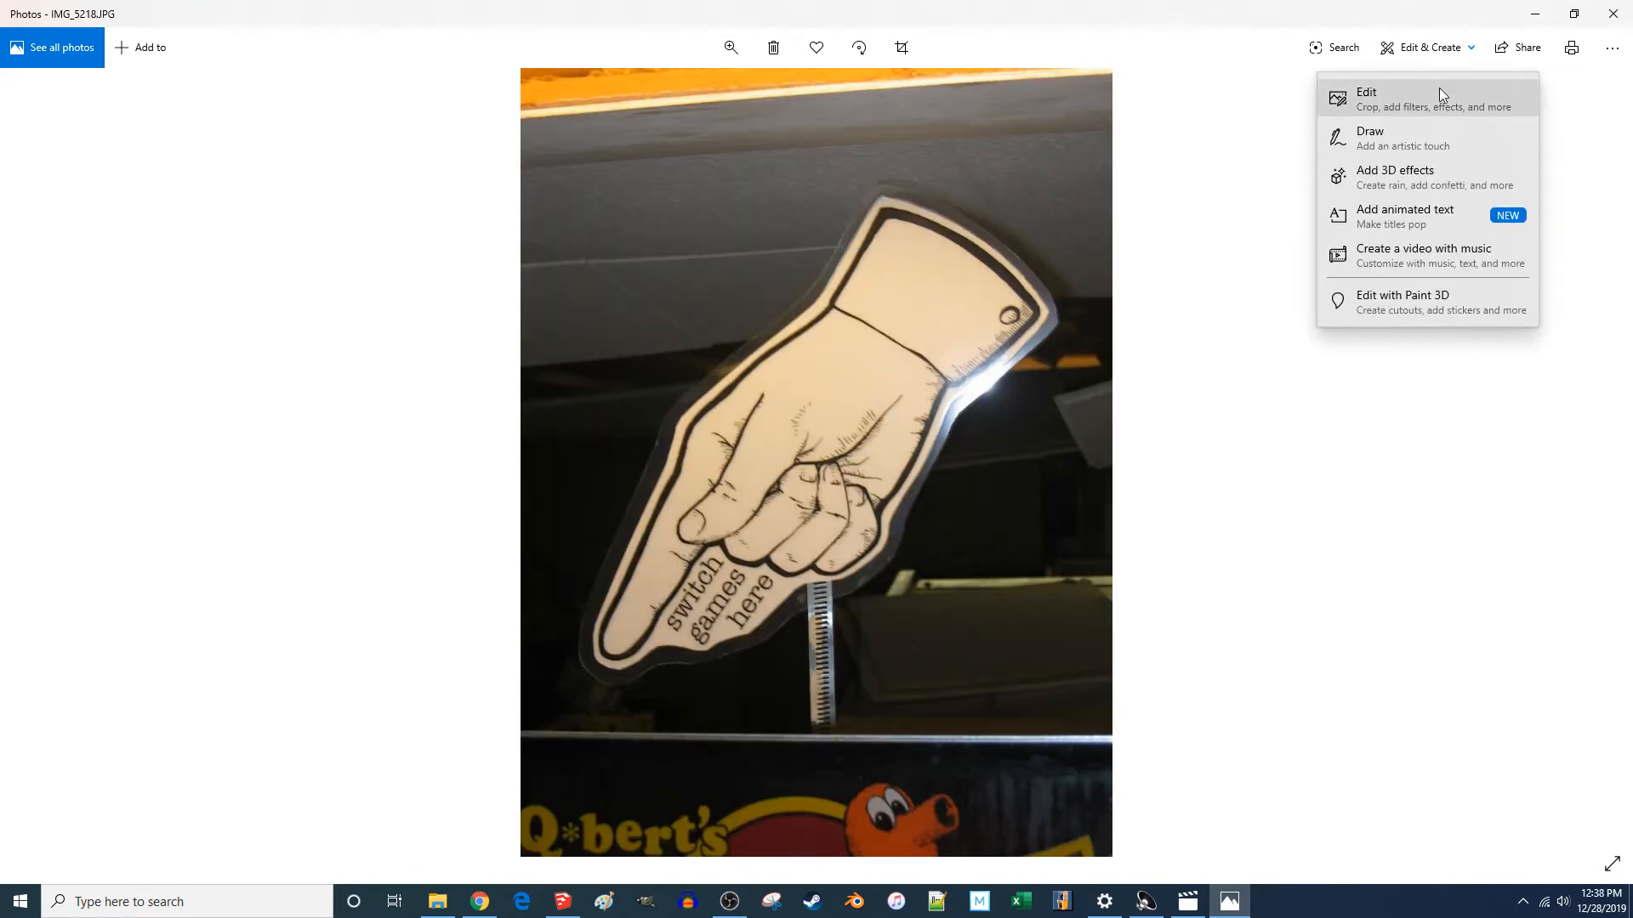
pyautogui.click(1613, 51)
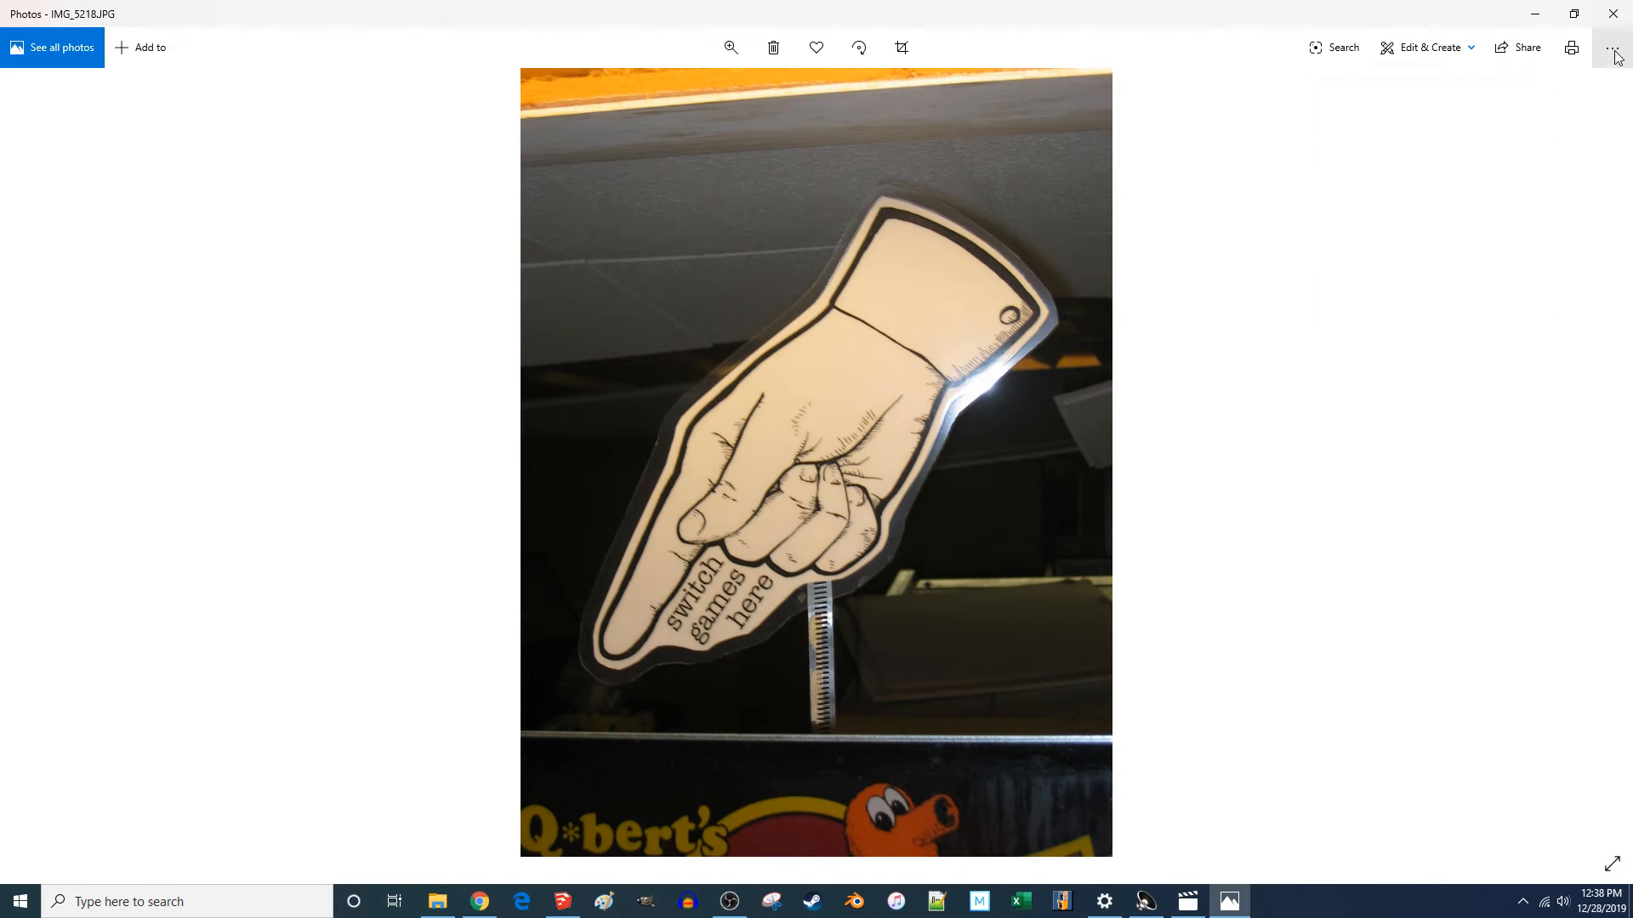
pyautogui.click(1615, 54)
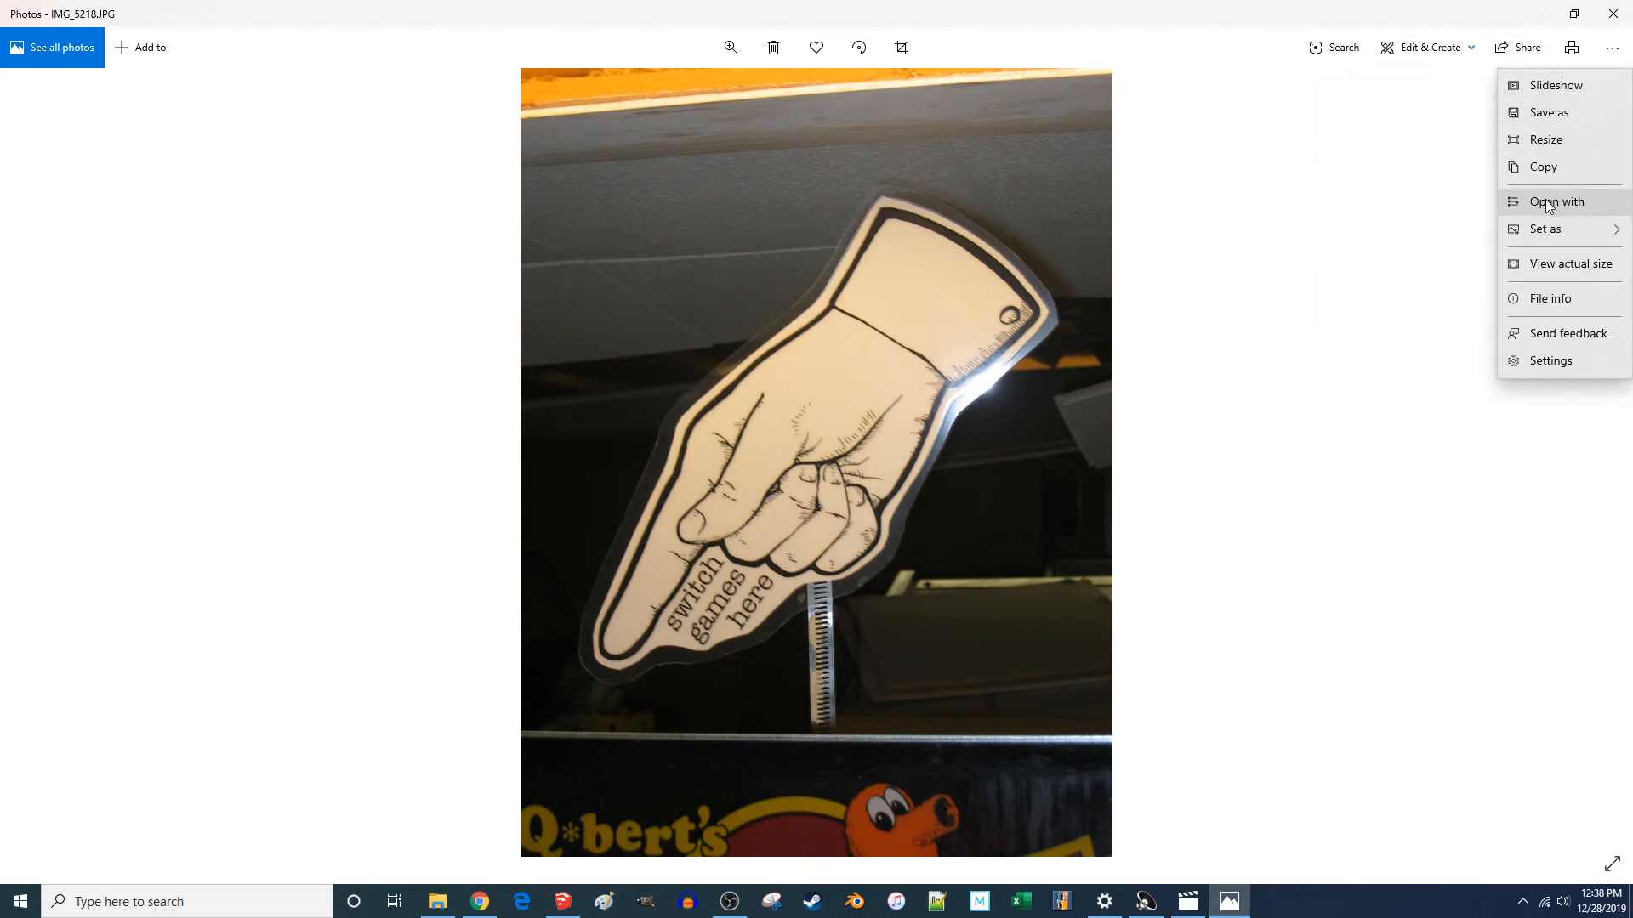
pyautogui.click(1549, 204)
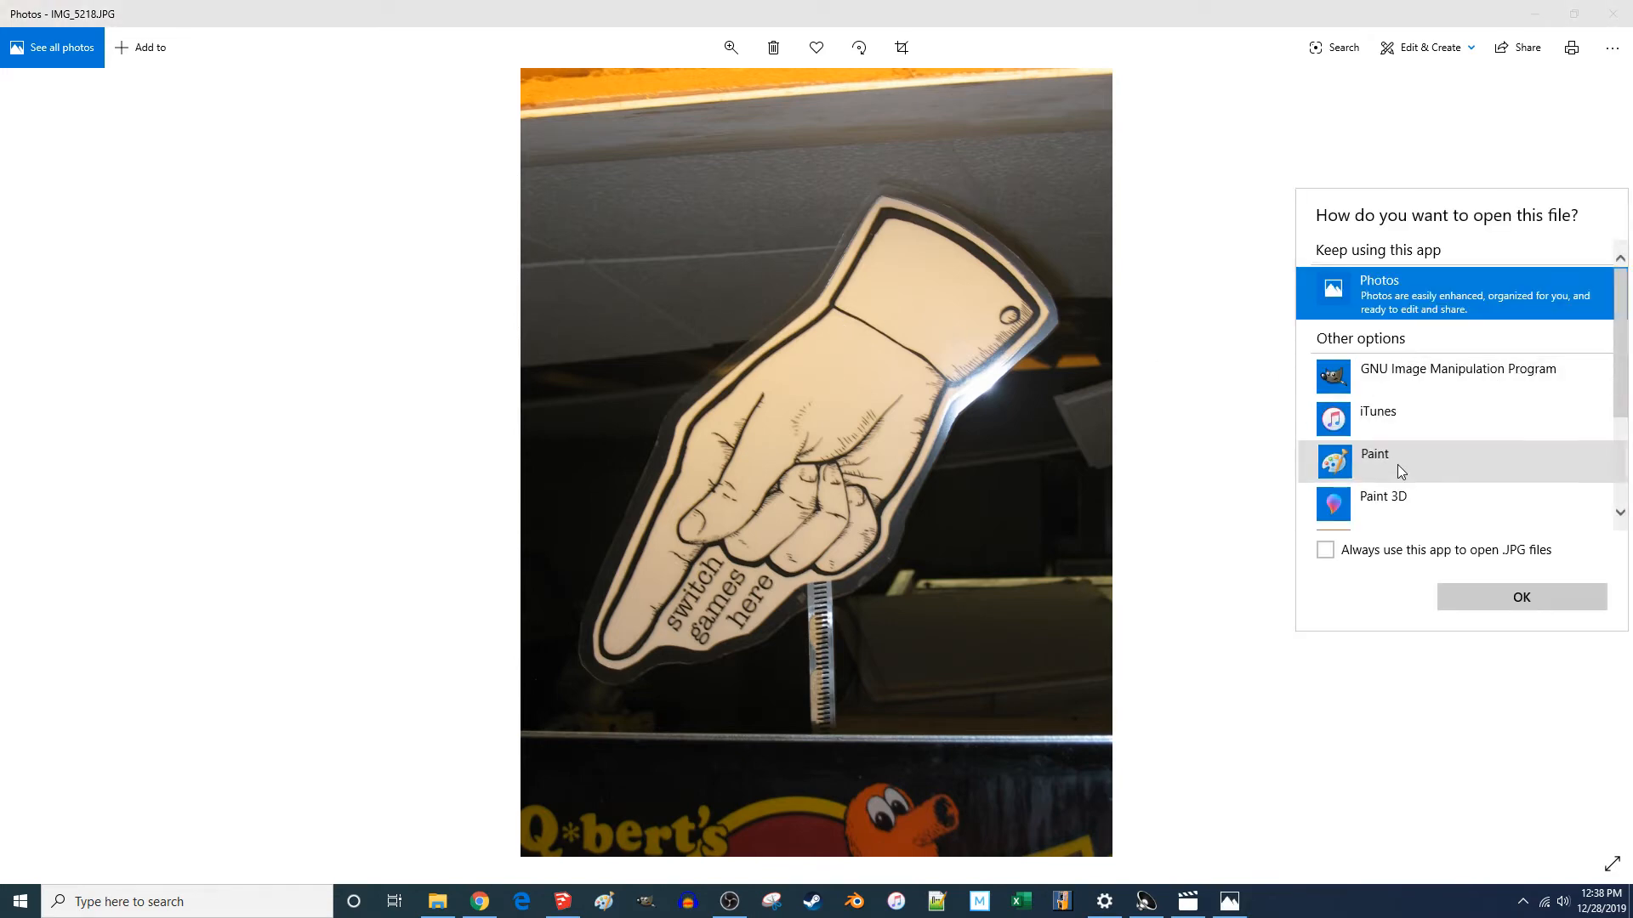
pyautogui.doubleClick(1398, 468)
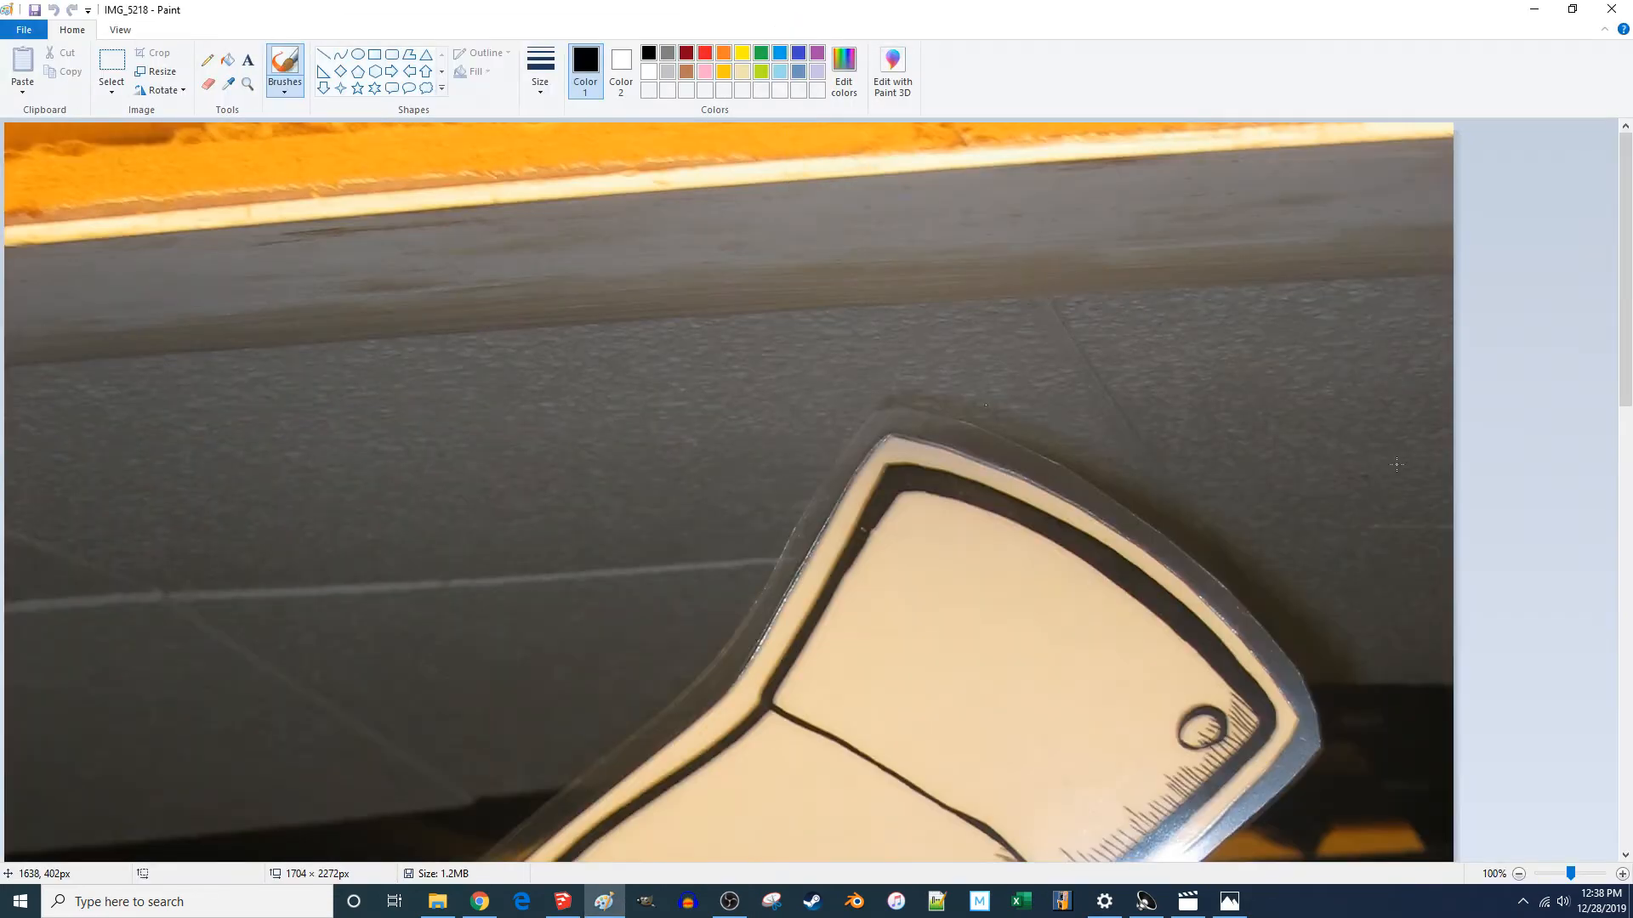
# - Save a JPEG copy of the picture as Game_Switch in the Textures folder of the arcade project
pyautogui.click(23, 30)
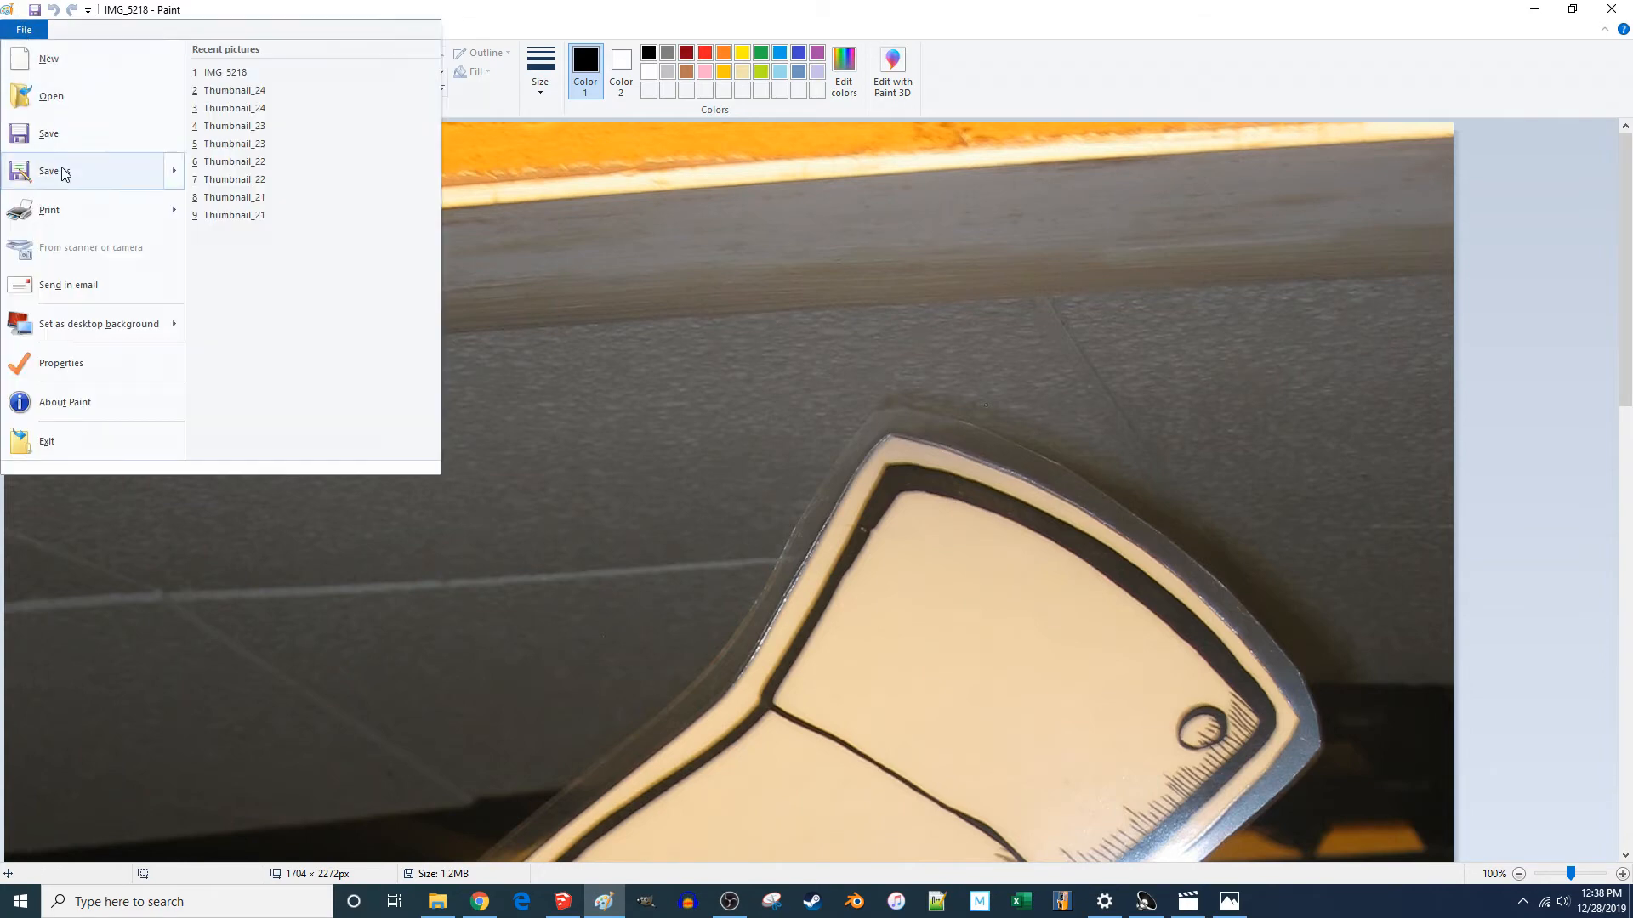
pyautogui.click(63, 172)
pyautogui.click(181, 41)
pyautogui.doubleClick(192, 137)
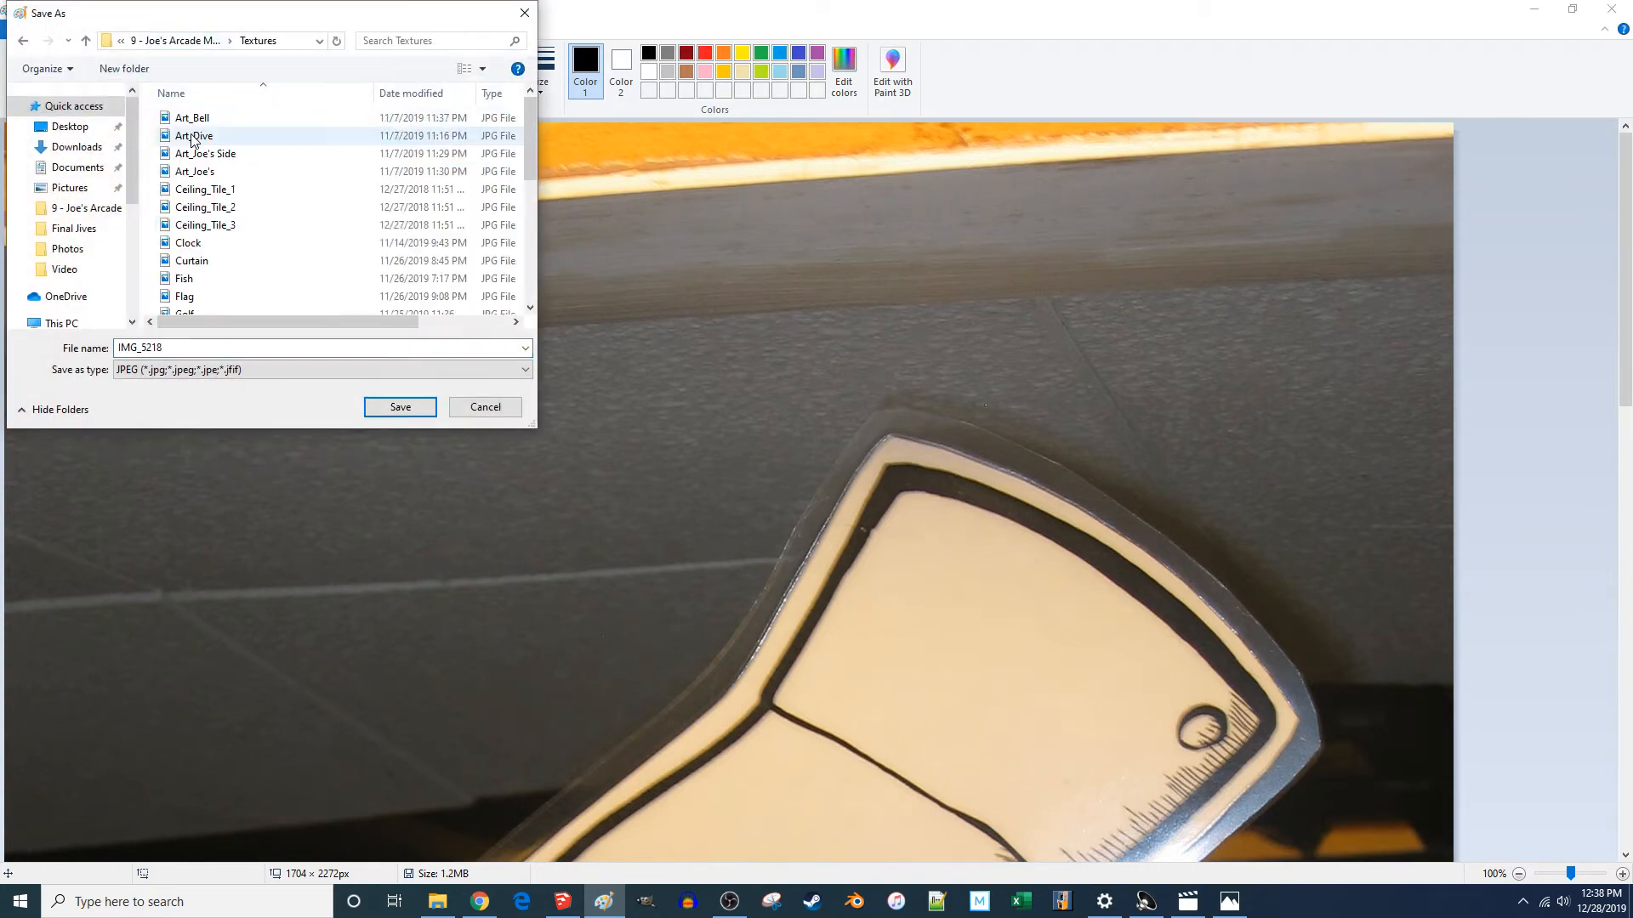
pyautogui.doubleClick(209, 347)
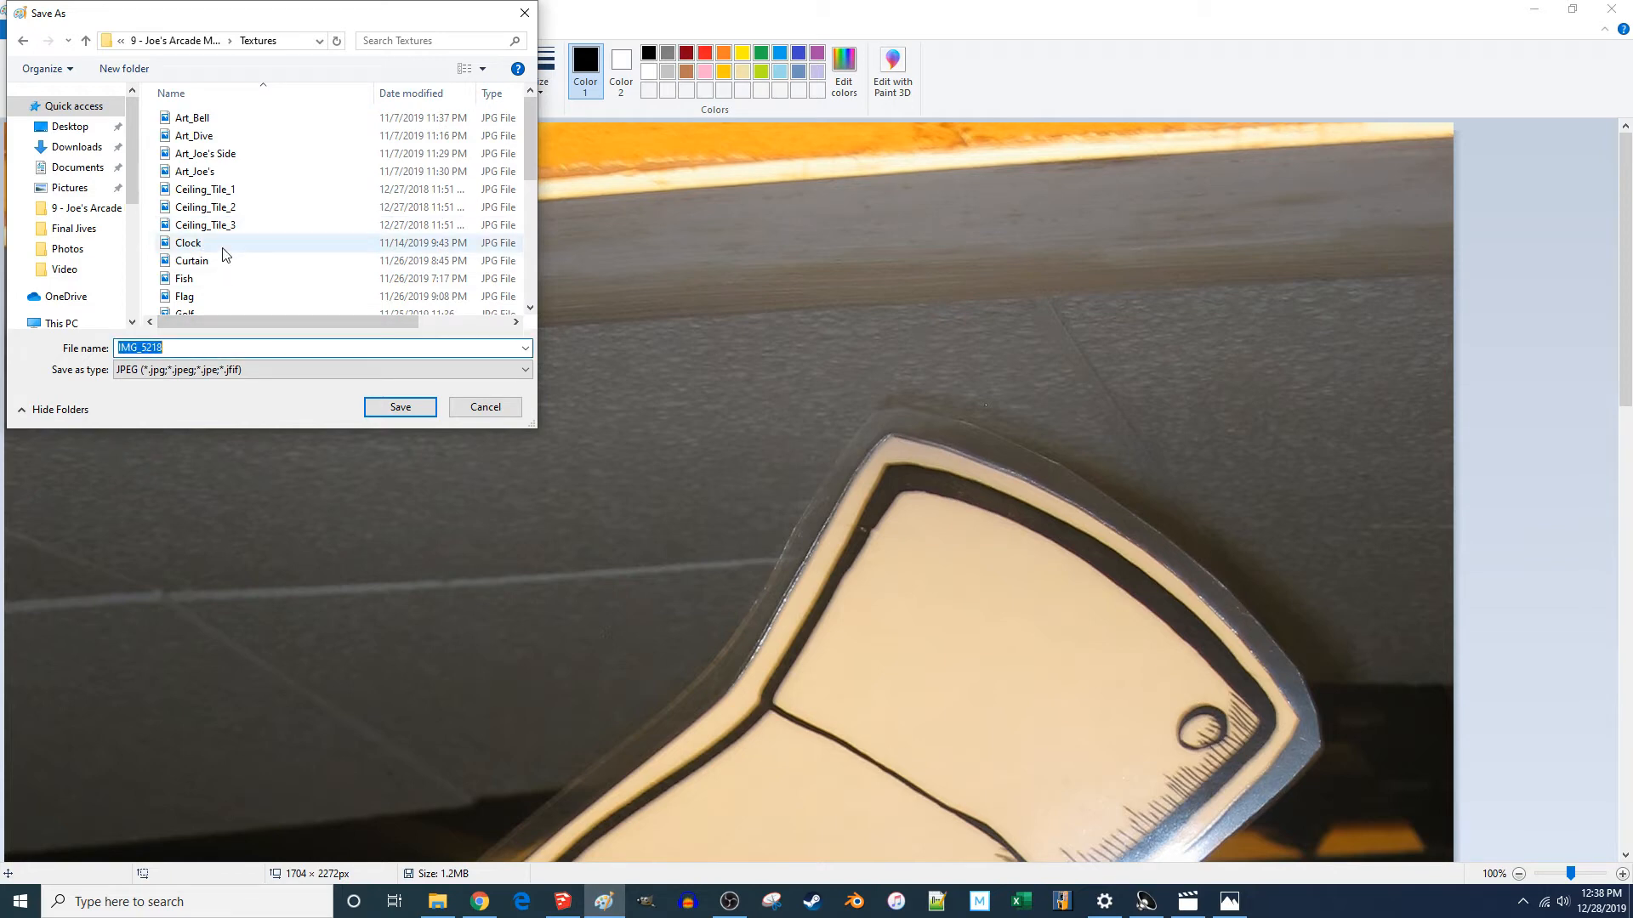
pyautogui.write('Game_Switch')
pyautogui.press('Return')
# - Crop the picture to an area of about 1481 × 1585 px around the pointing hand sign
pyautogui.keyDown('ctrl'); pyautogui.scroll(-2, 676, 554); pyautogui.keyUp('ctrl')
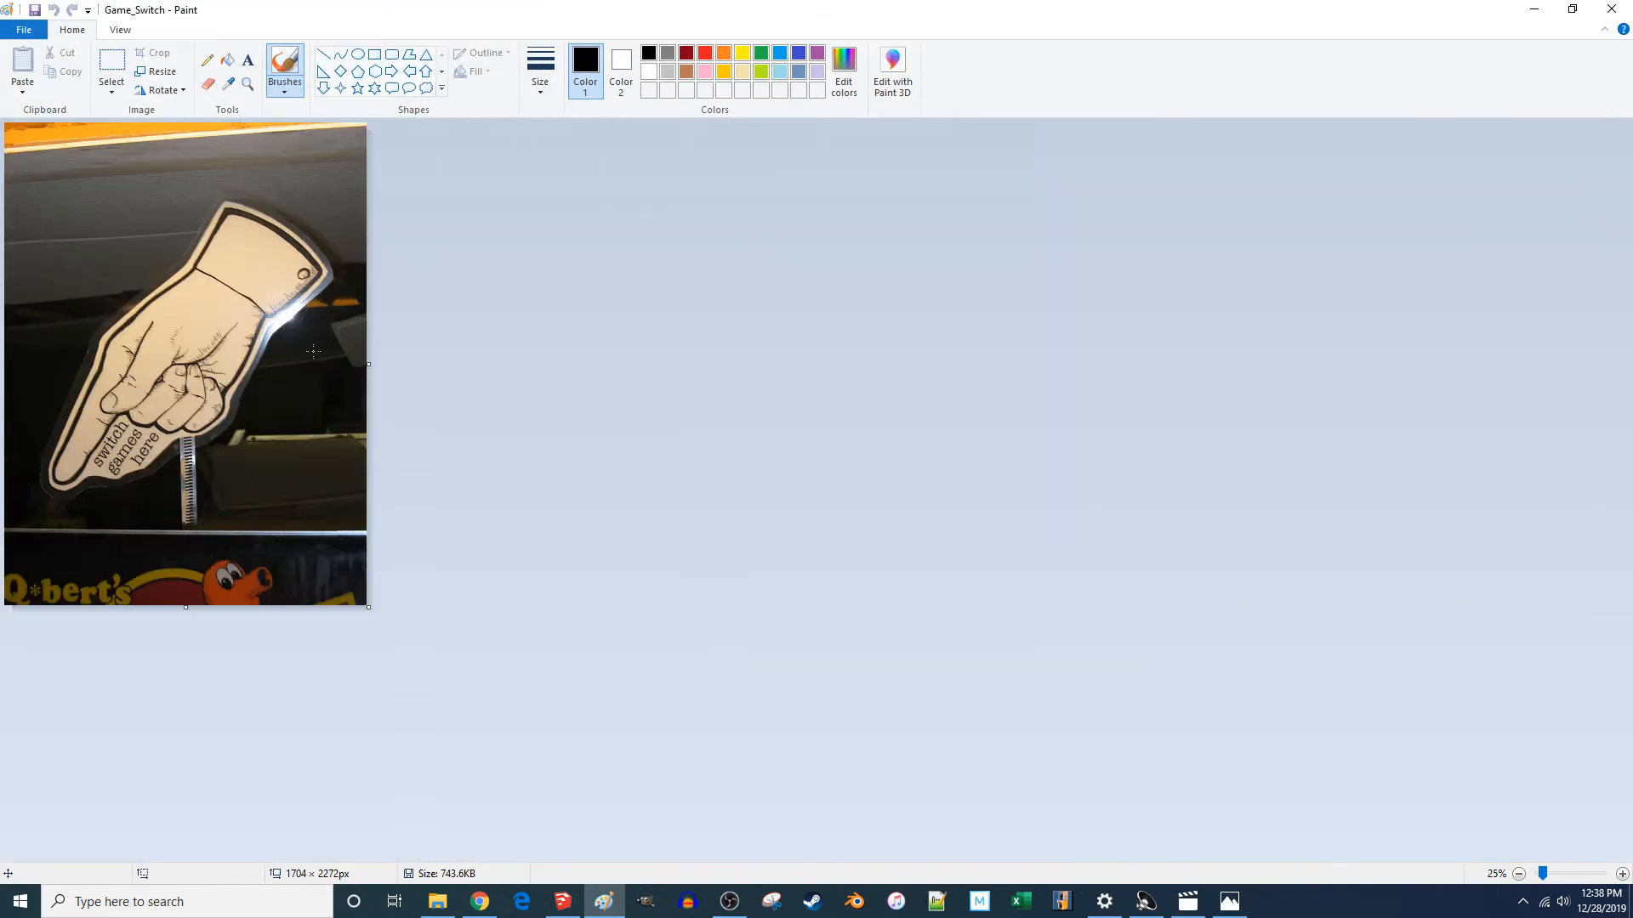
pyautogui.click(115, 60)
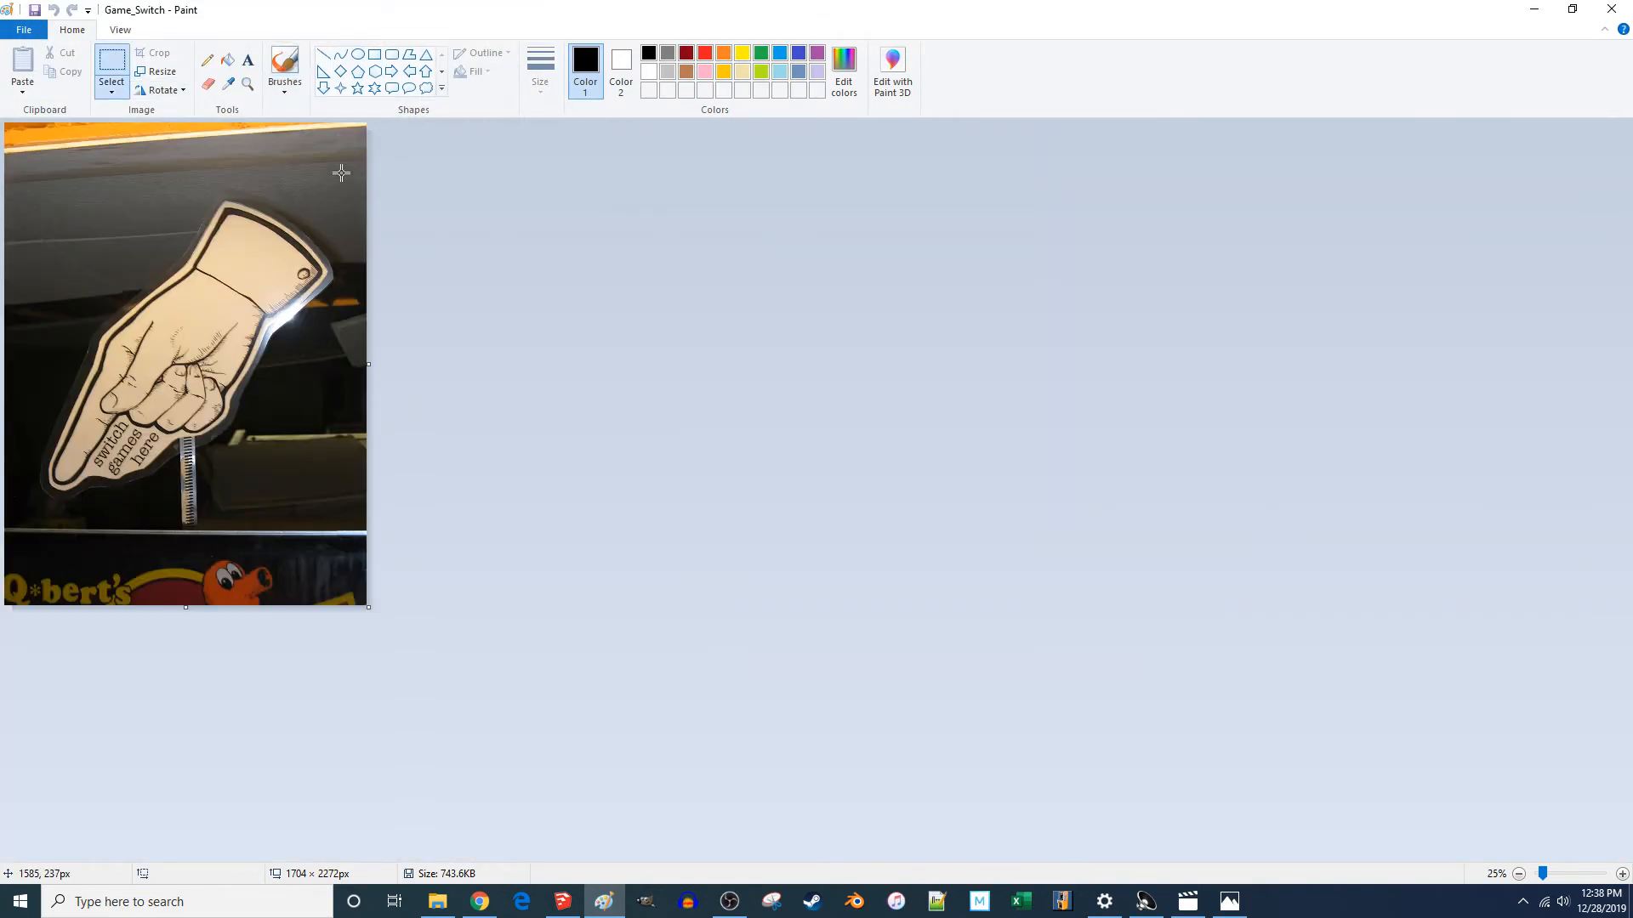
pyautogui.moveTo(347, 168); pyautogui.dragTo(47, 498)
pyautogui.moveTo(33, 504); pyautogui.dragTo(33, 505)
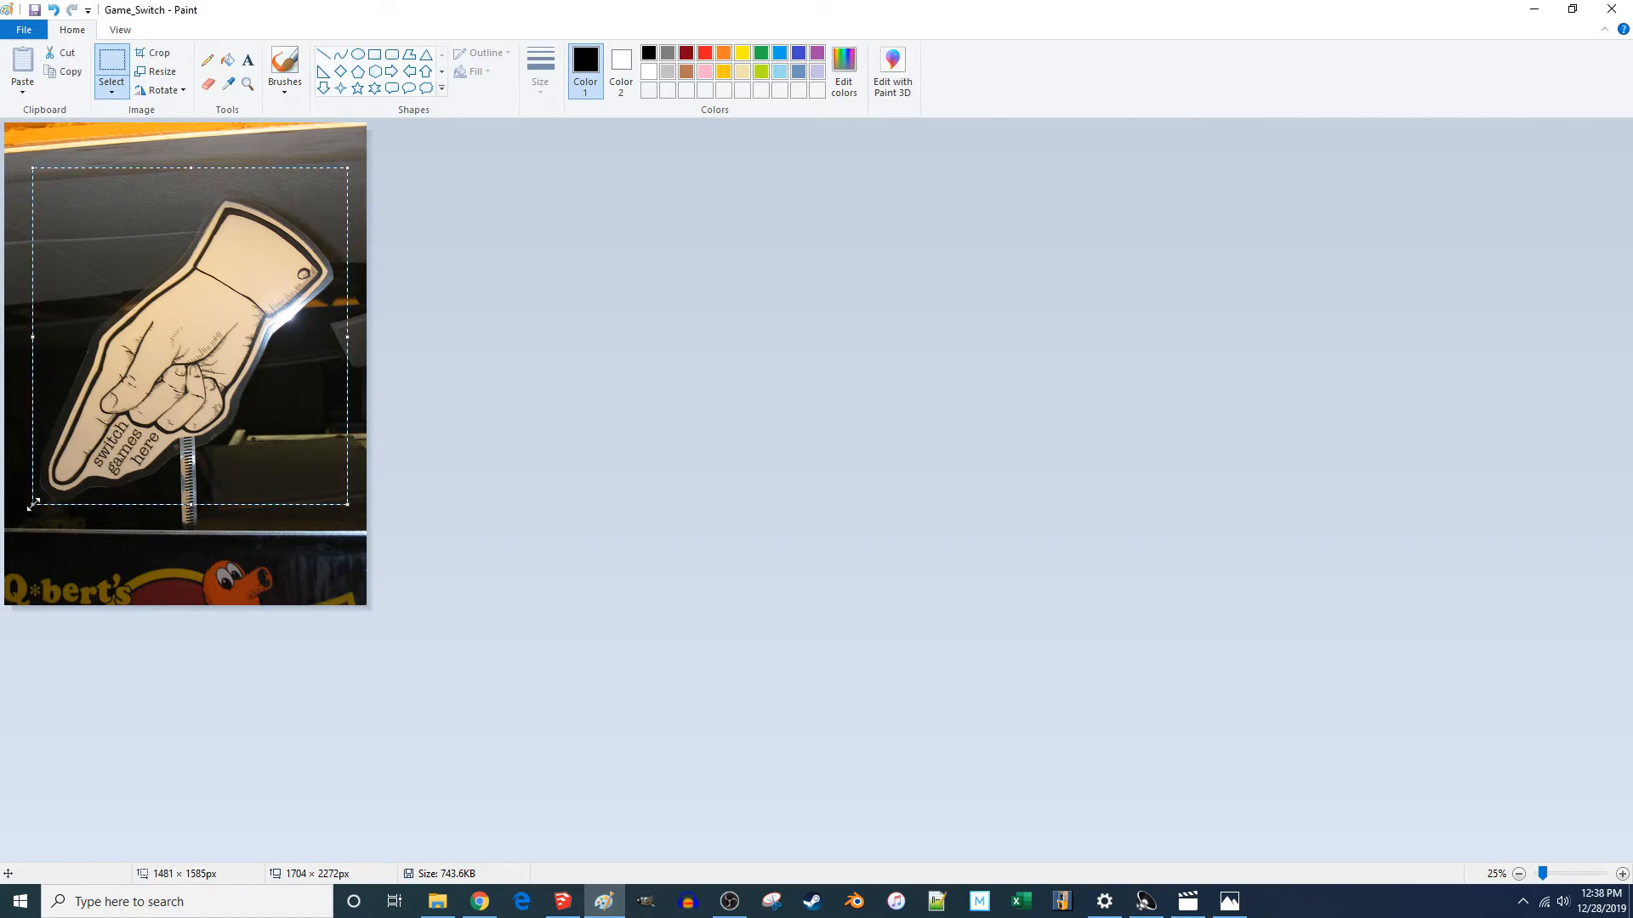
pyautogui.click(154, 53)
pyautogui.keyDown('ctrl'); pyautogui.scroll(1, 182, 209); pyautogui.keyUp('ctrl')
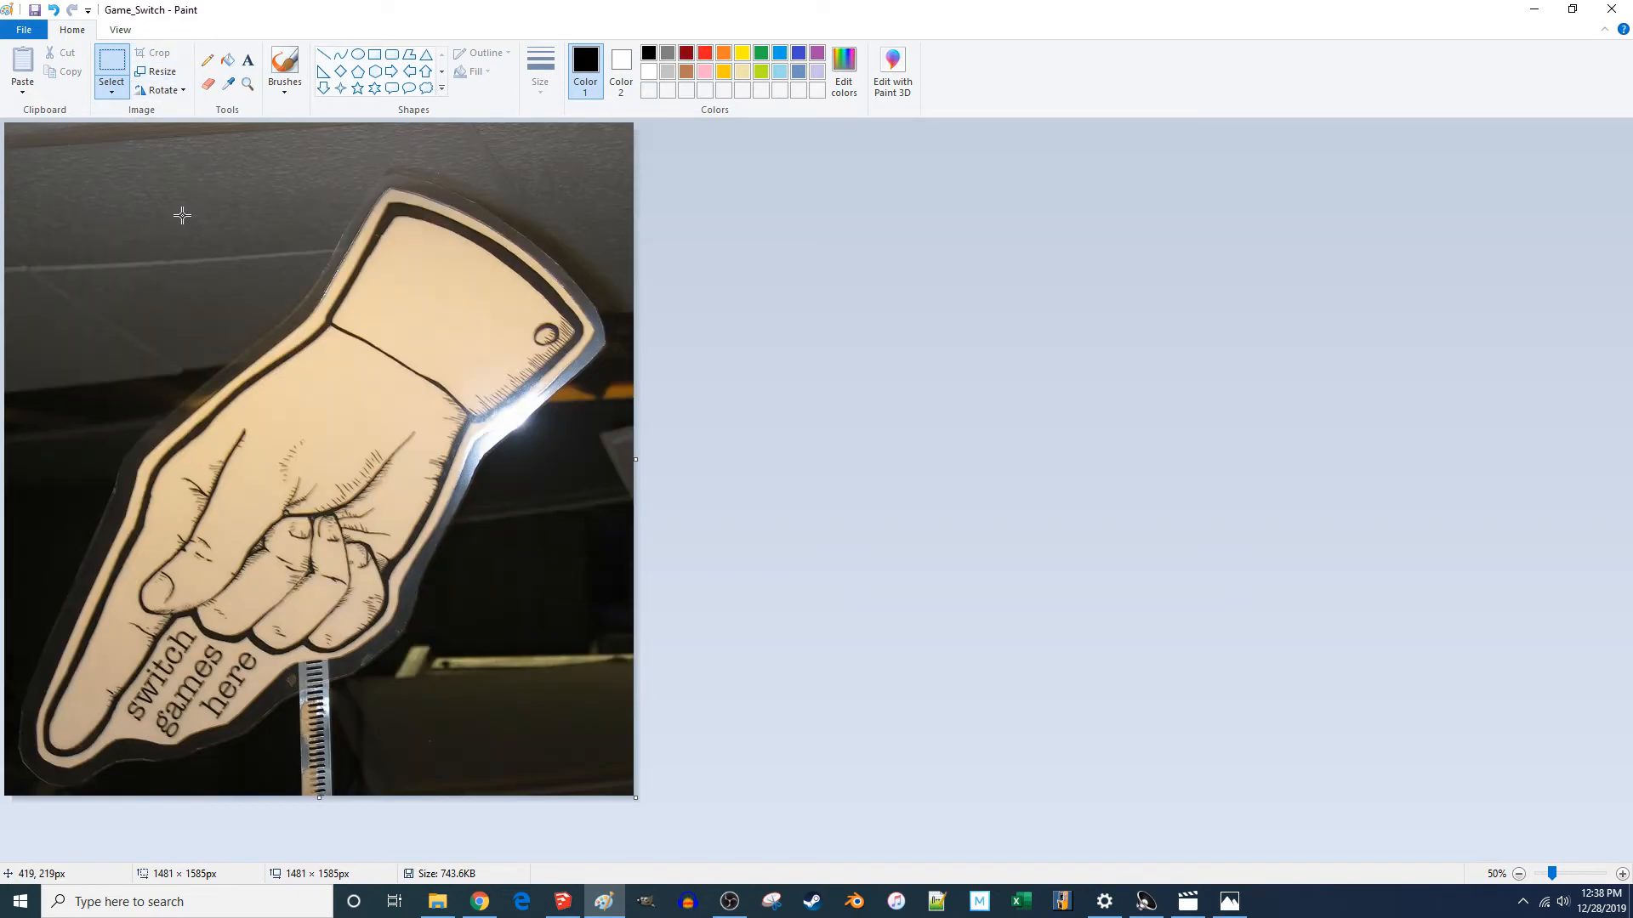
pyautogui.click(24, 30)
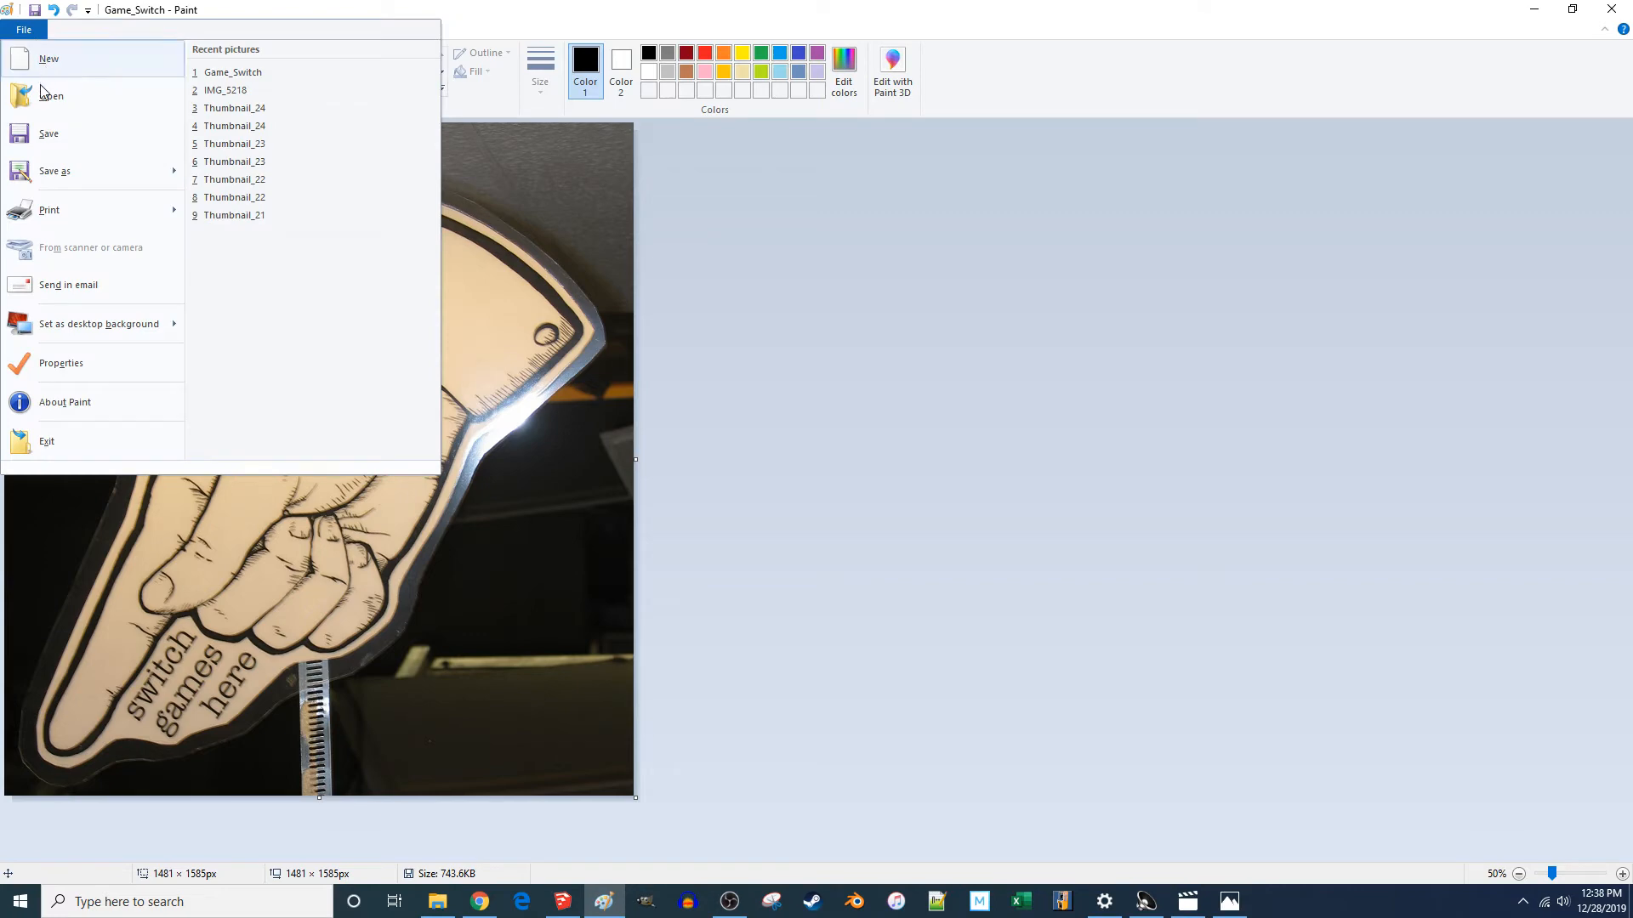
pyautogui.click(63, 170)
pyautogui.press('Escape')
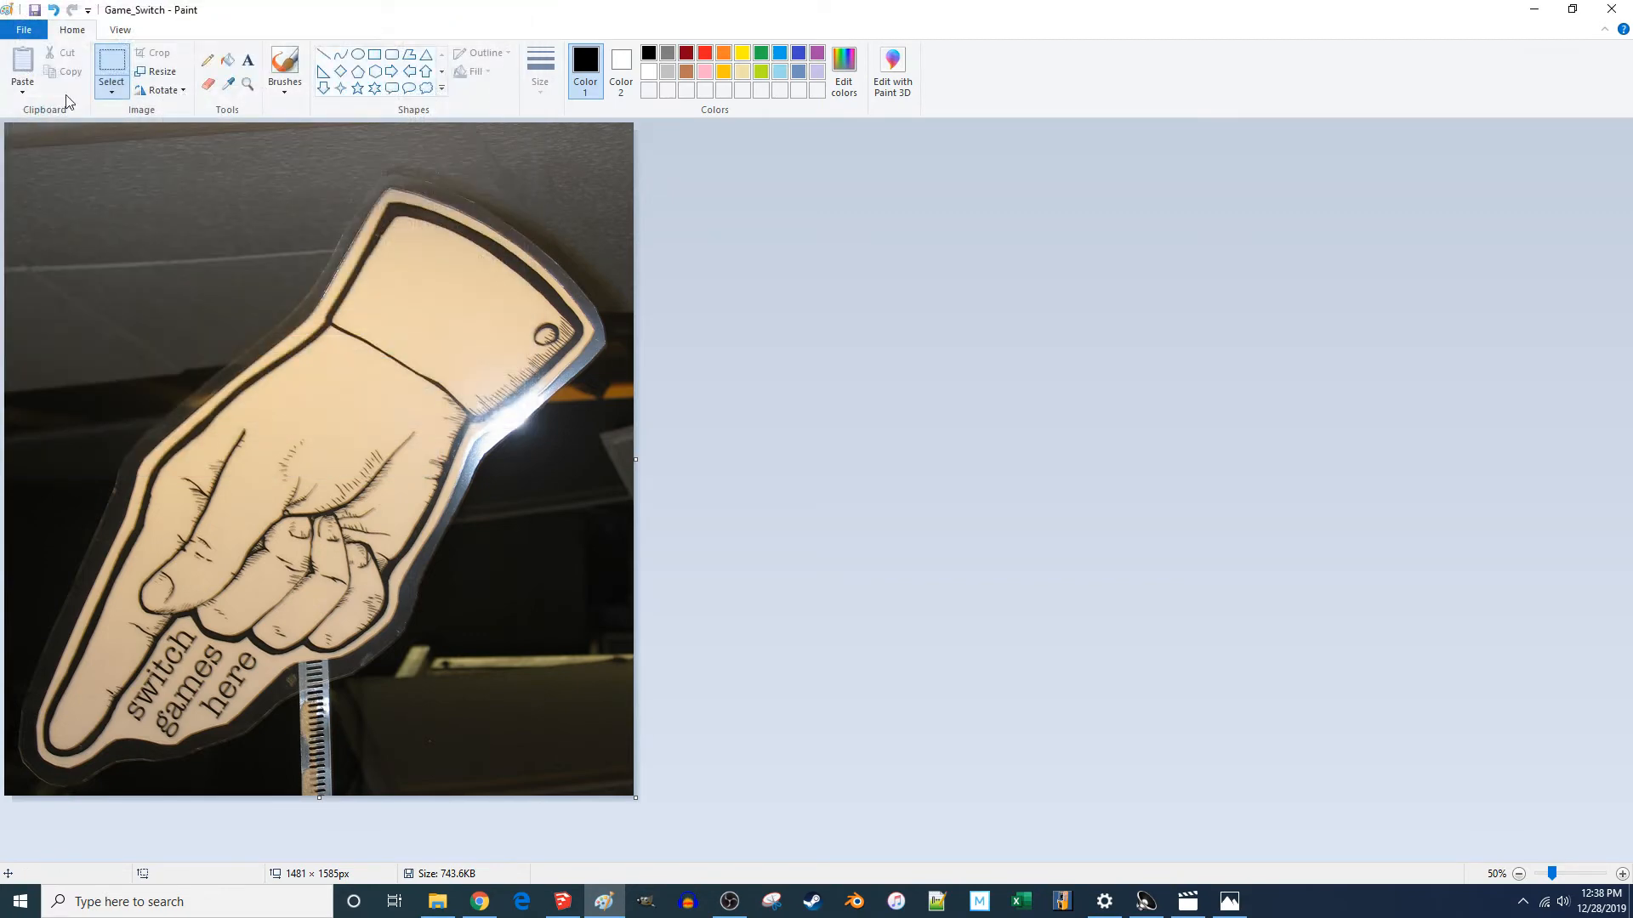
# - Resize the cropped picture to 512 pixels wide with the aspect ratio maintained, and save it
pyautogui.click(152, 72)
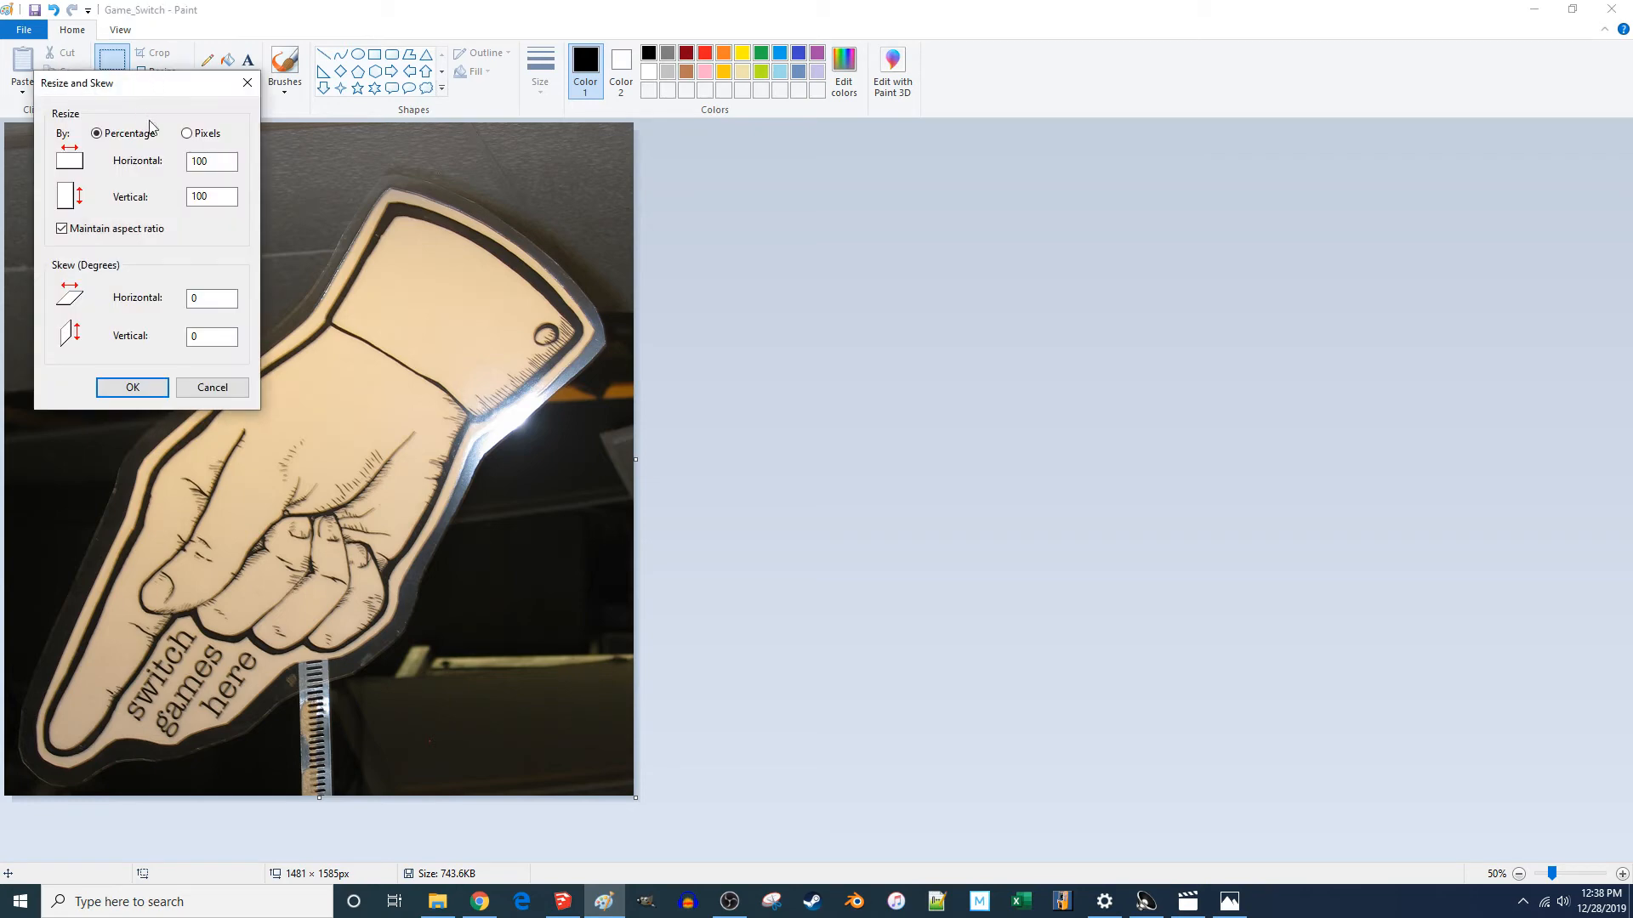
pyautogui.click(189, 135)
pyautogui.write('512')
pyautogui.press('Return')
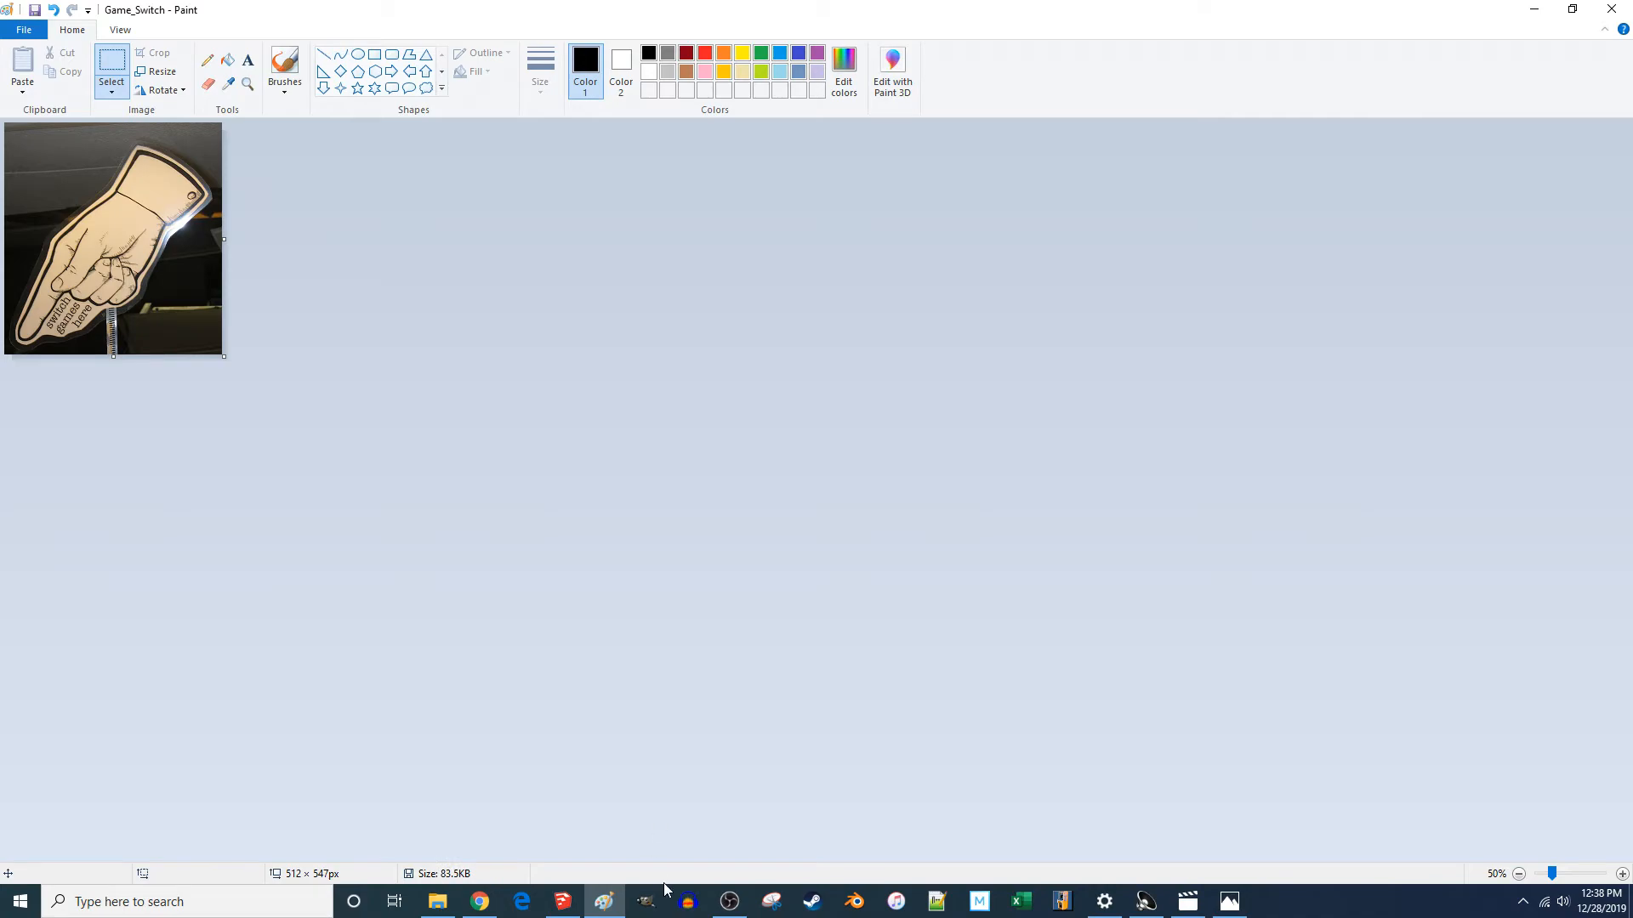
# - Switch to the Joe's Arcade model in SketchUp and examine the Qubes marquee on top of the Q*bert cabinet
pyautogui.click(563, 905)
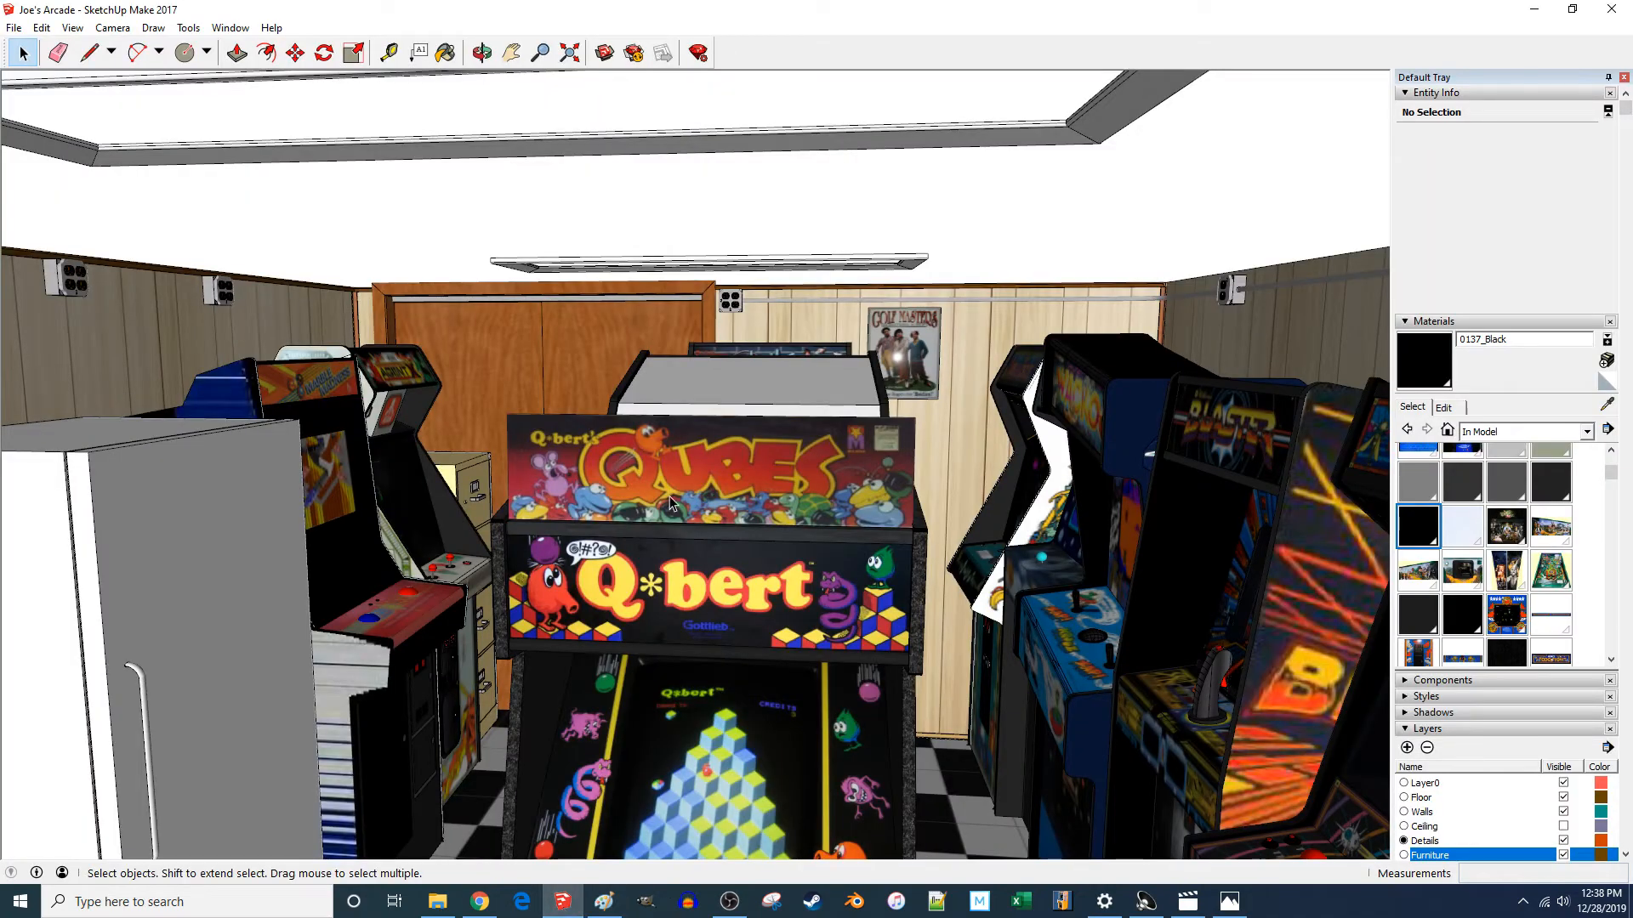
pyautogui.moveTo(687, 509); pyautogui.dragTo(769, 508, button='middle')
pyautogui.scroll(-2, 1048, 446)
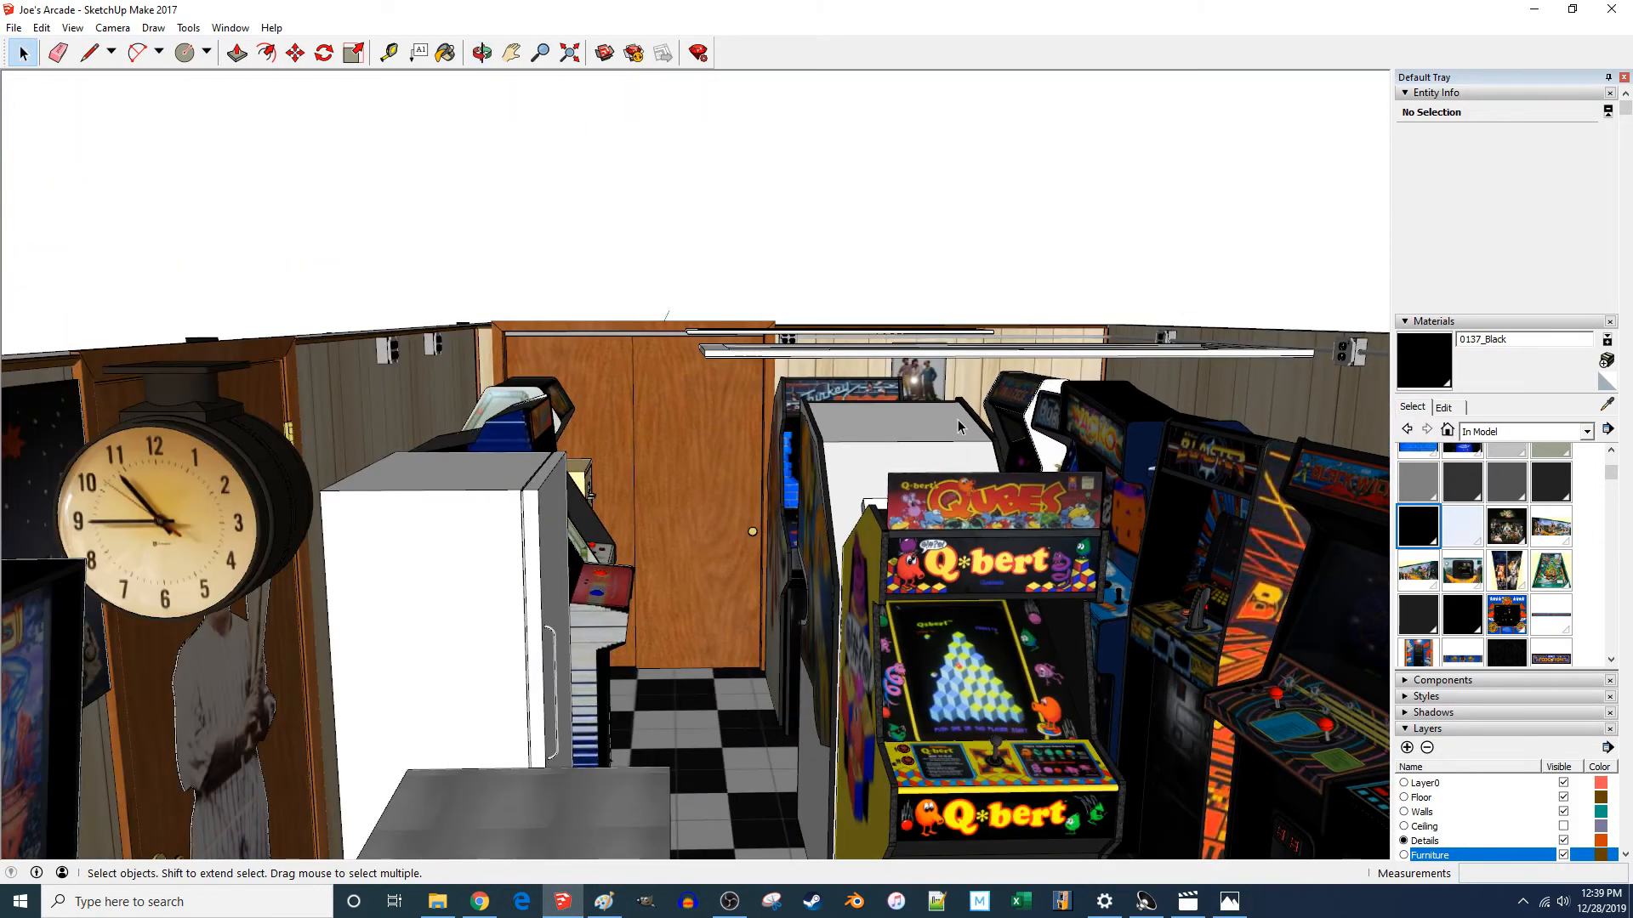
pyautogui.scroll(3, 705, 366)
pyautogui.scroll(2, 706, 367)
pyautogui.scroll(-3, 636, 400)
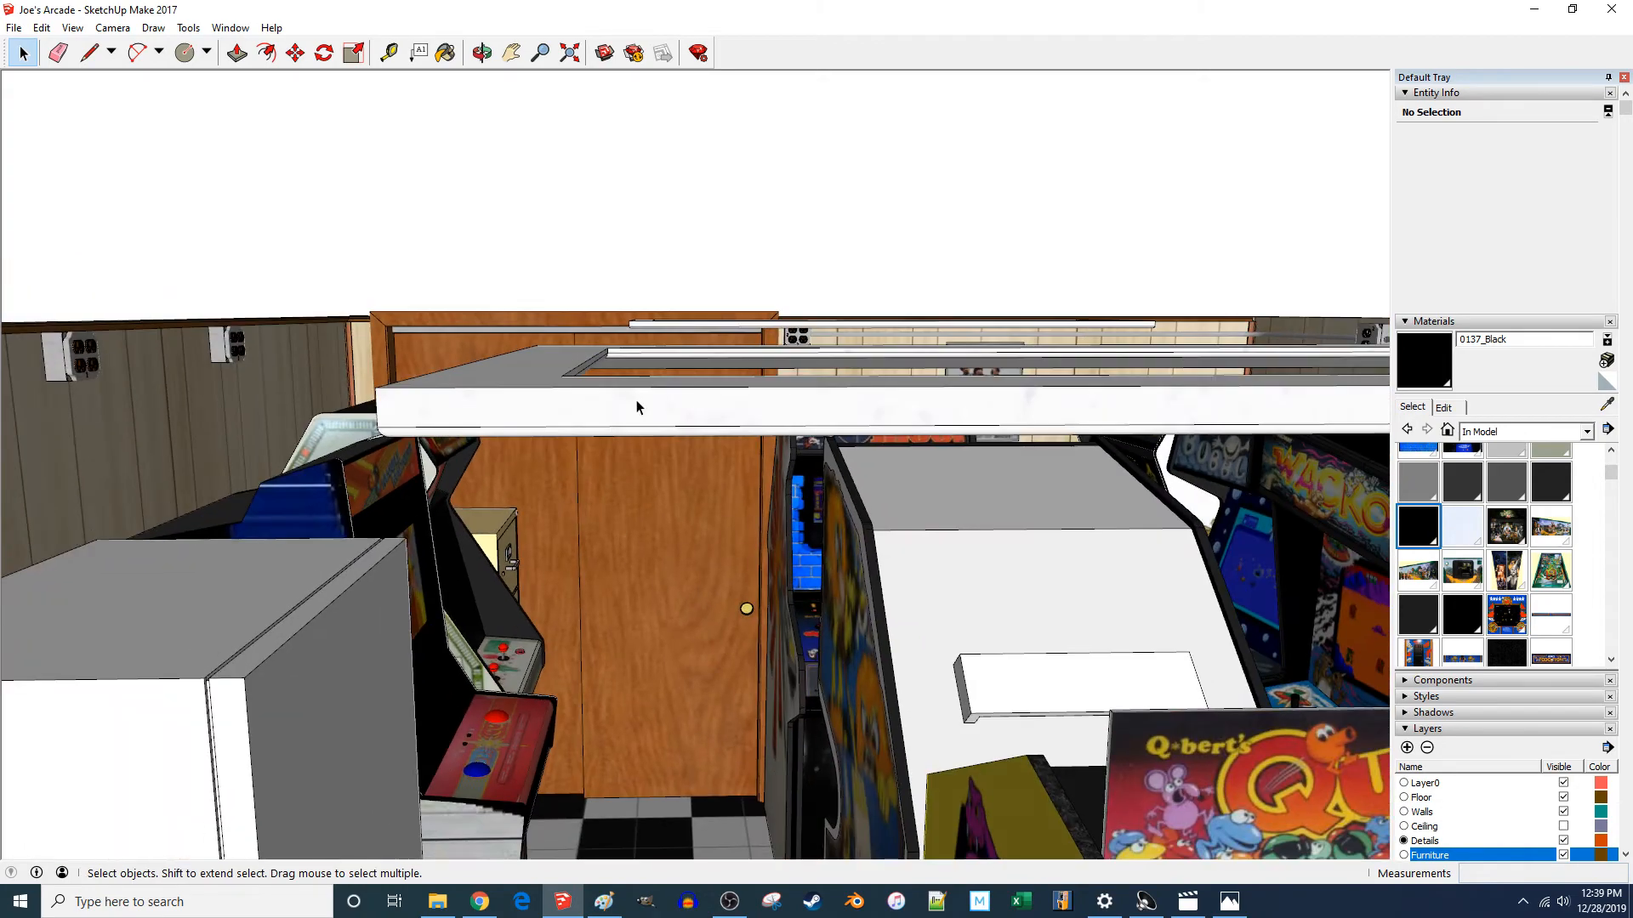
pyautogui.scroll(1, 646, 425)
pyautogui.scroll(-4, 574, 284)
pyautogui.scroll(2, 737, 257)
pyautogui.scroll(2, 718, 276)
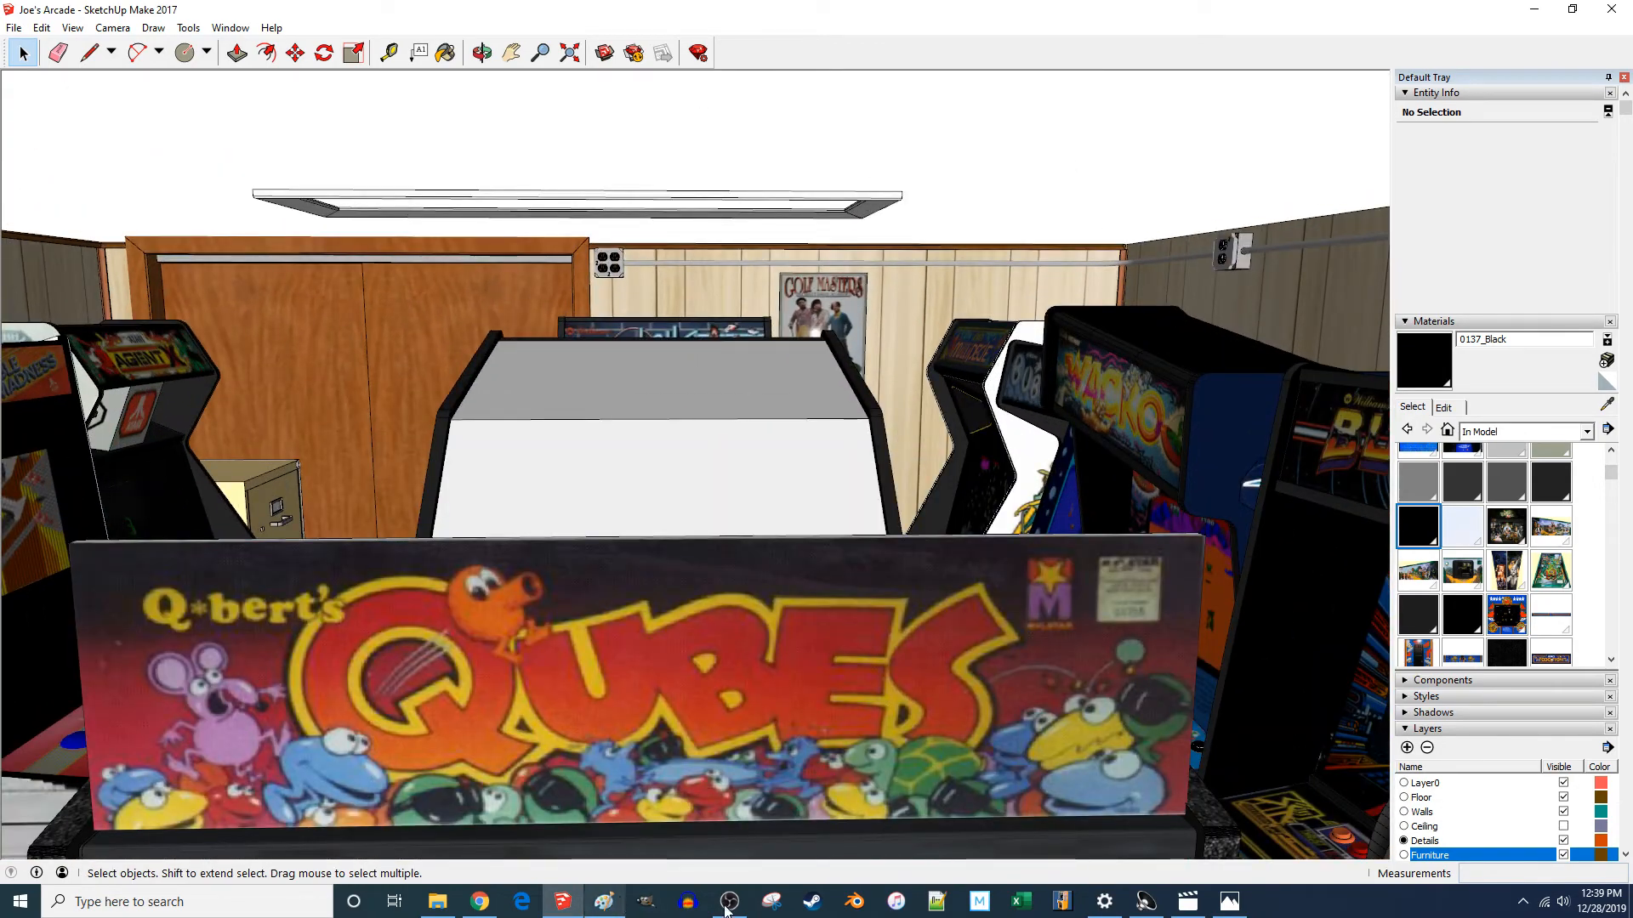
# - Compare the hand sign's size and position in photo IMG_5218.JPG in Photos with the Qubes marquee in SketchUp
pyautogui.click(1237, 904)
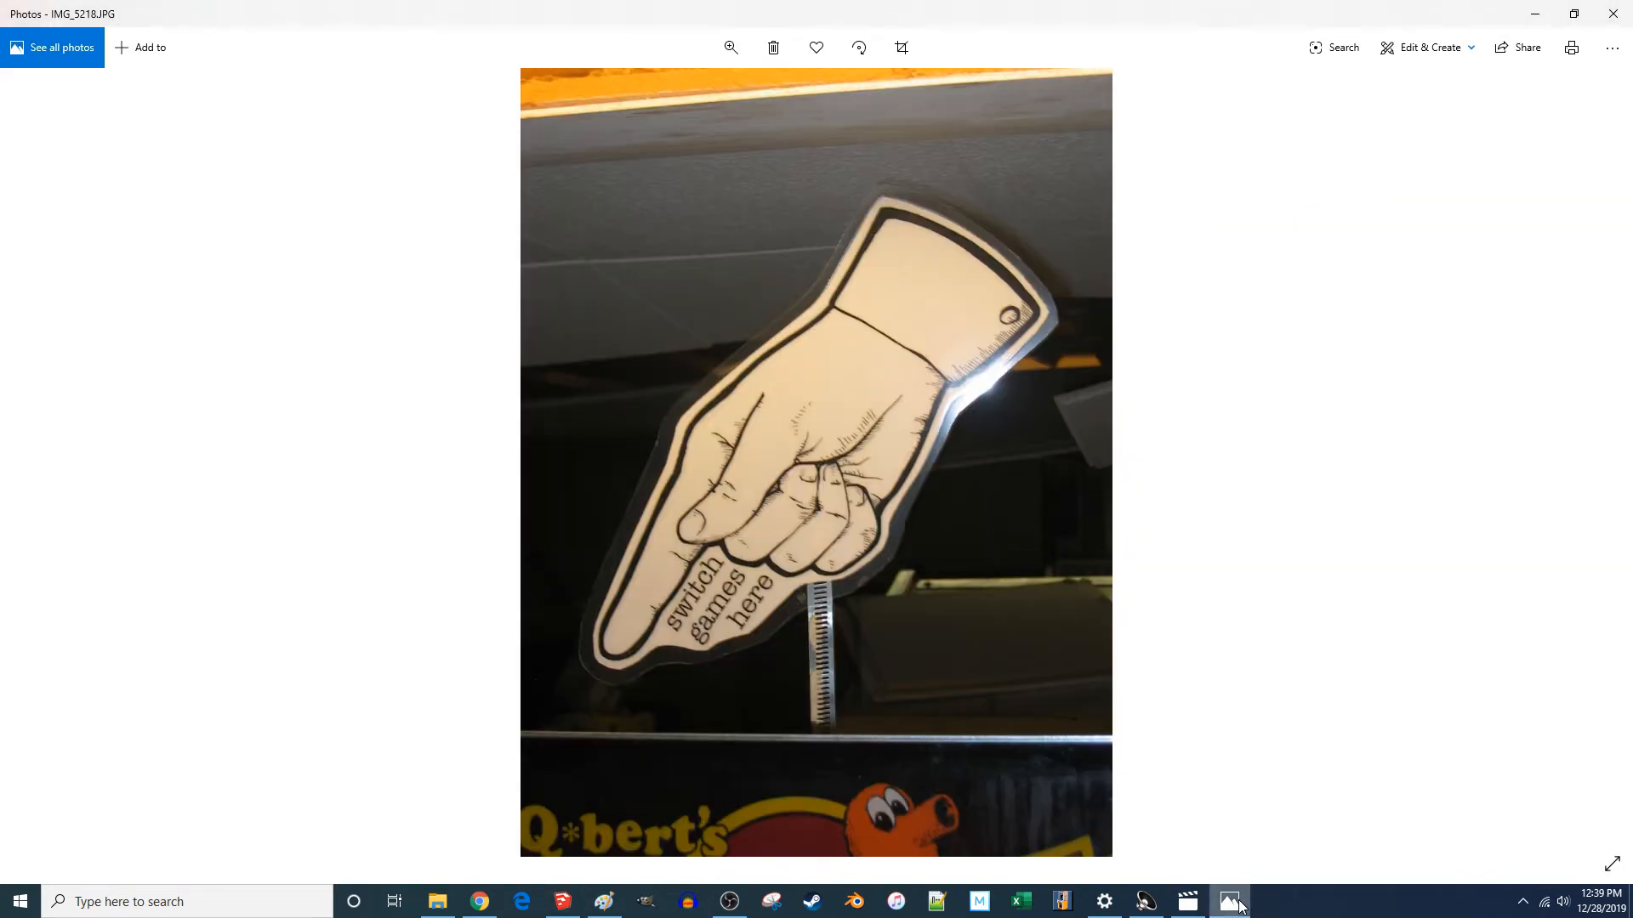
pyautogui.click(1239, 907)
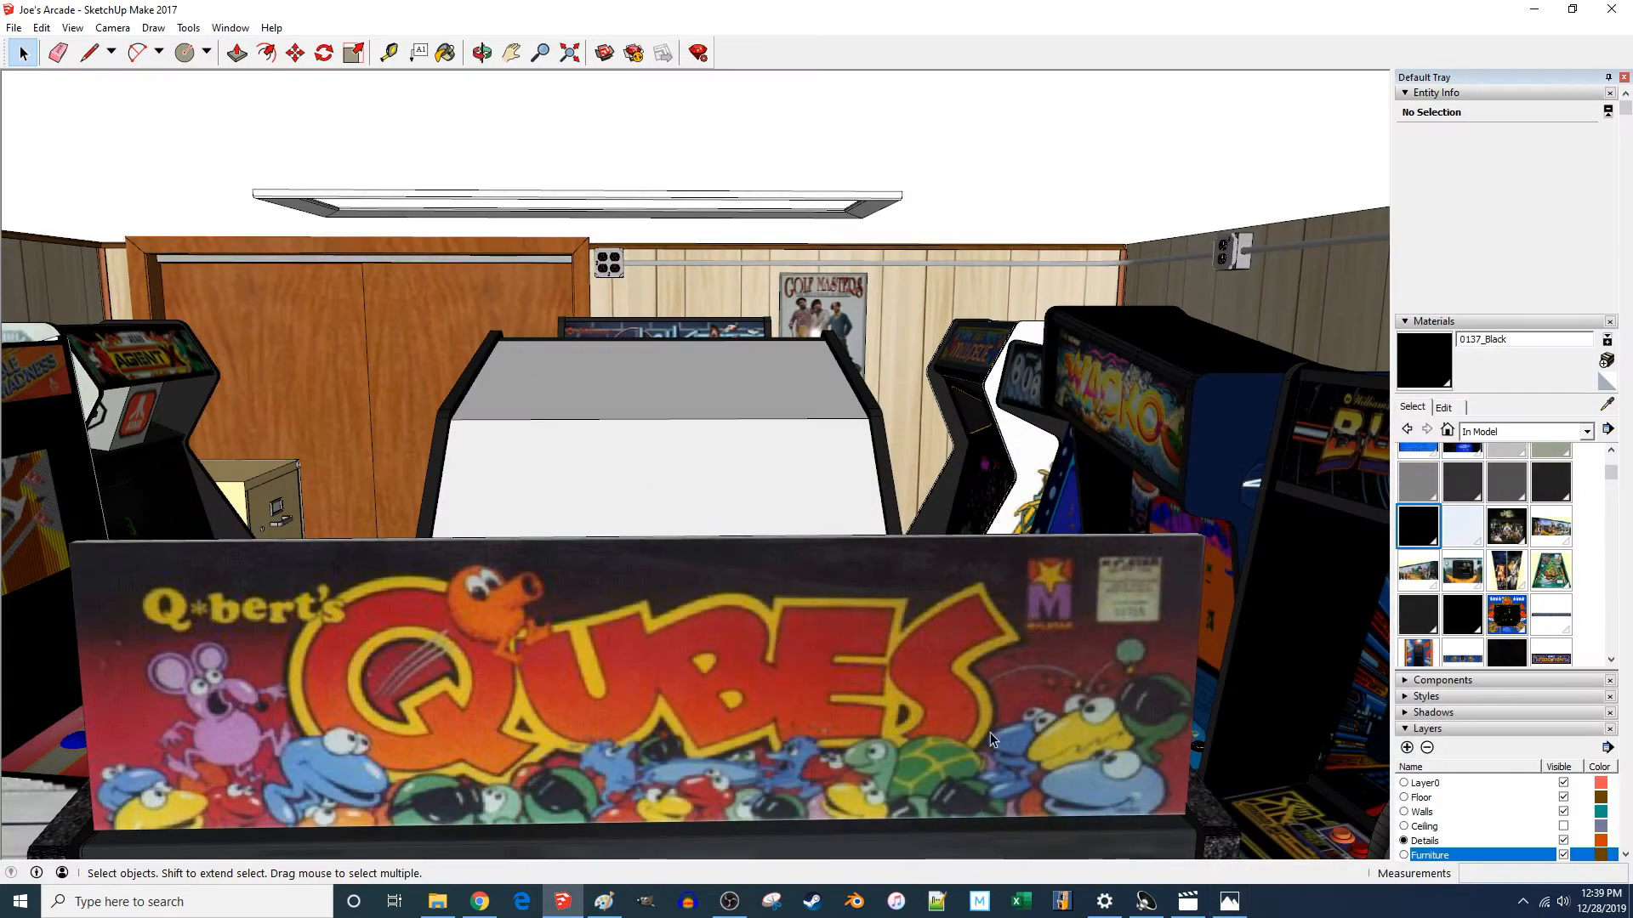
pyautogui.click(1237, 904)
pyautogui.click(1238, 904)
pyautogui.click(1230, 904)
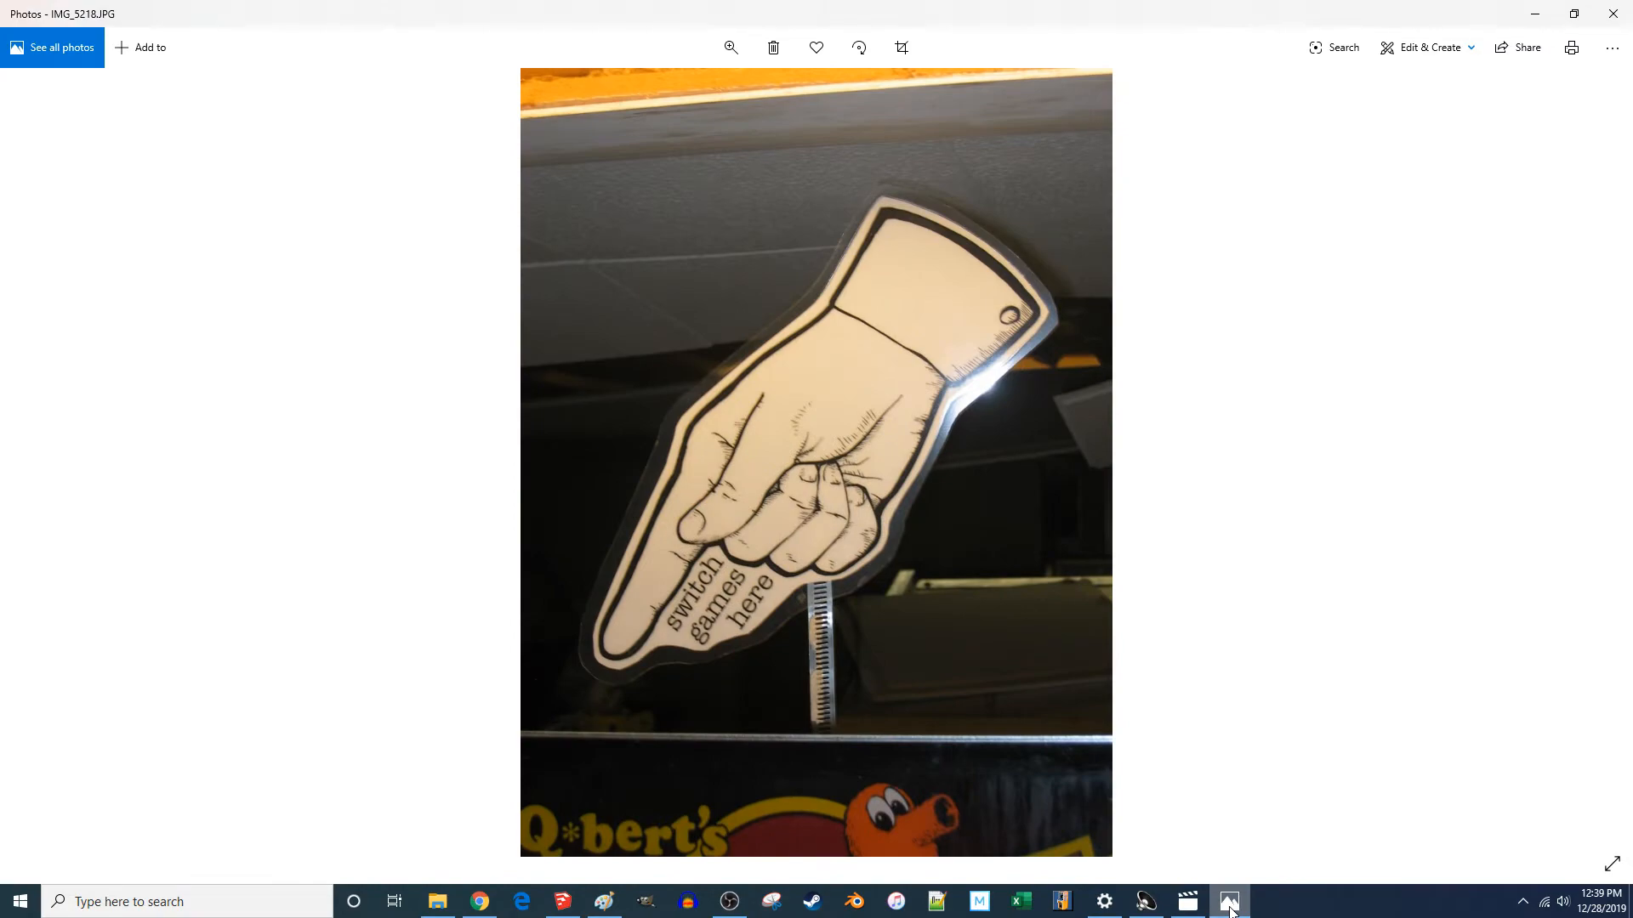
pyautogui.click(1230, 907)
# - Draw a line about 7.7" long along the Qubes marquee's top edge and a vertical line about 8.4" high from its end
pyautogui.scroll(-3, 1142, 690)
pyautogui.scroll(3, 702, 636)
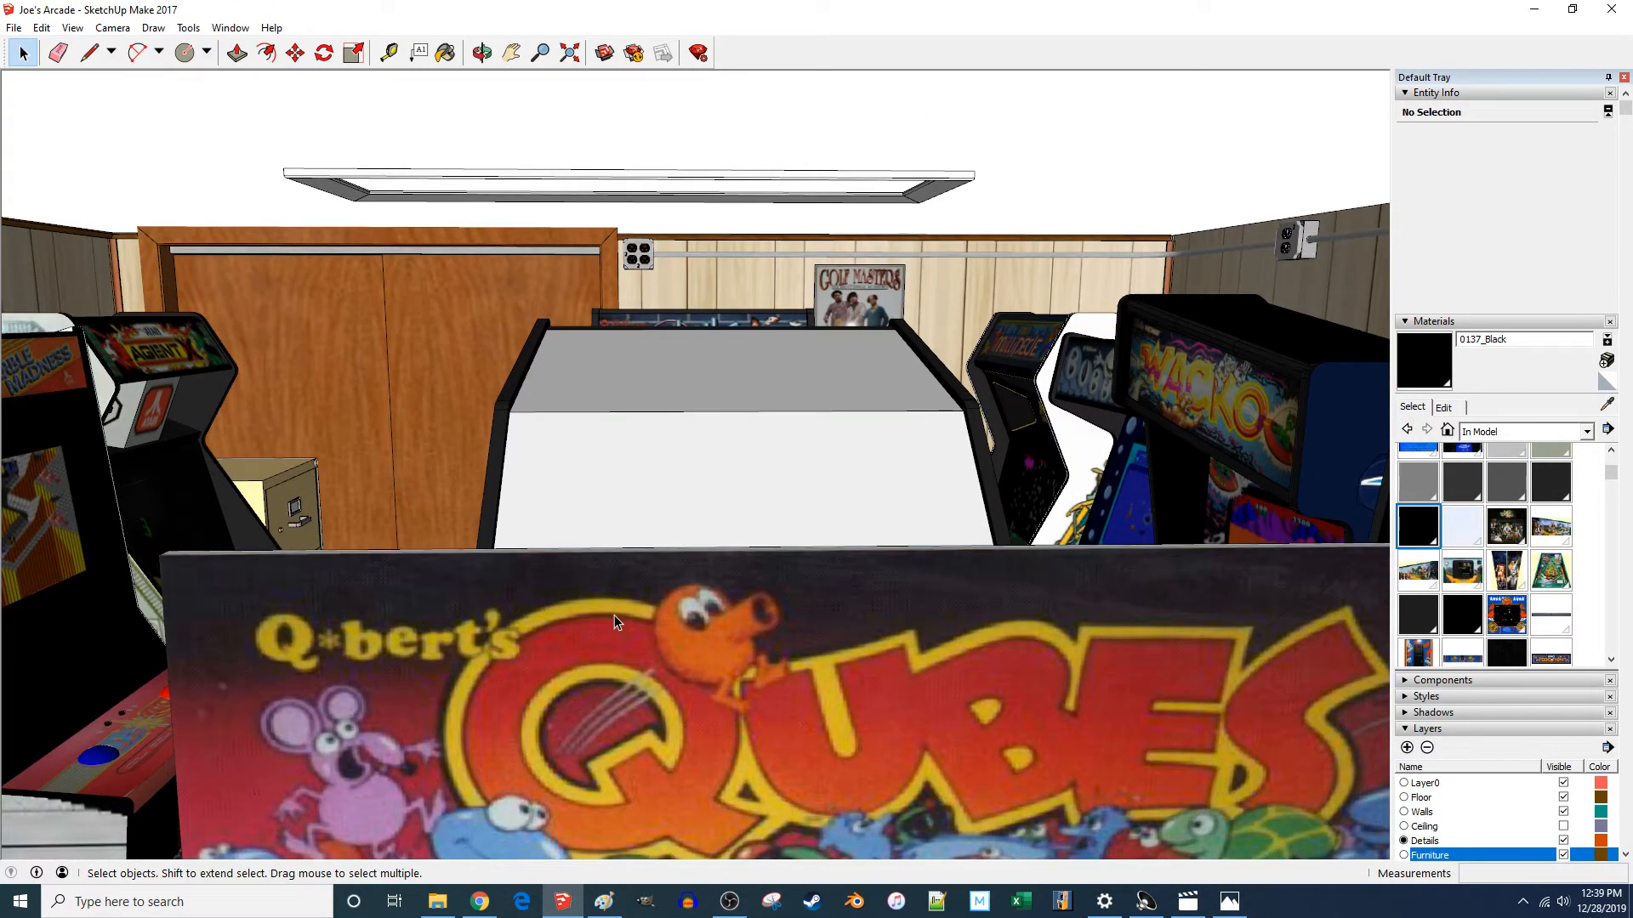
pyautogui.press('l')
pyautogui.click(418, 610)
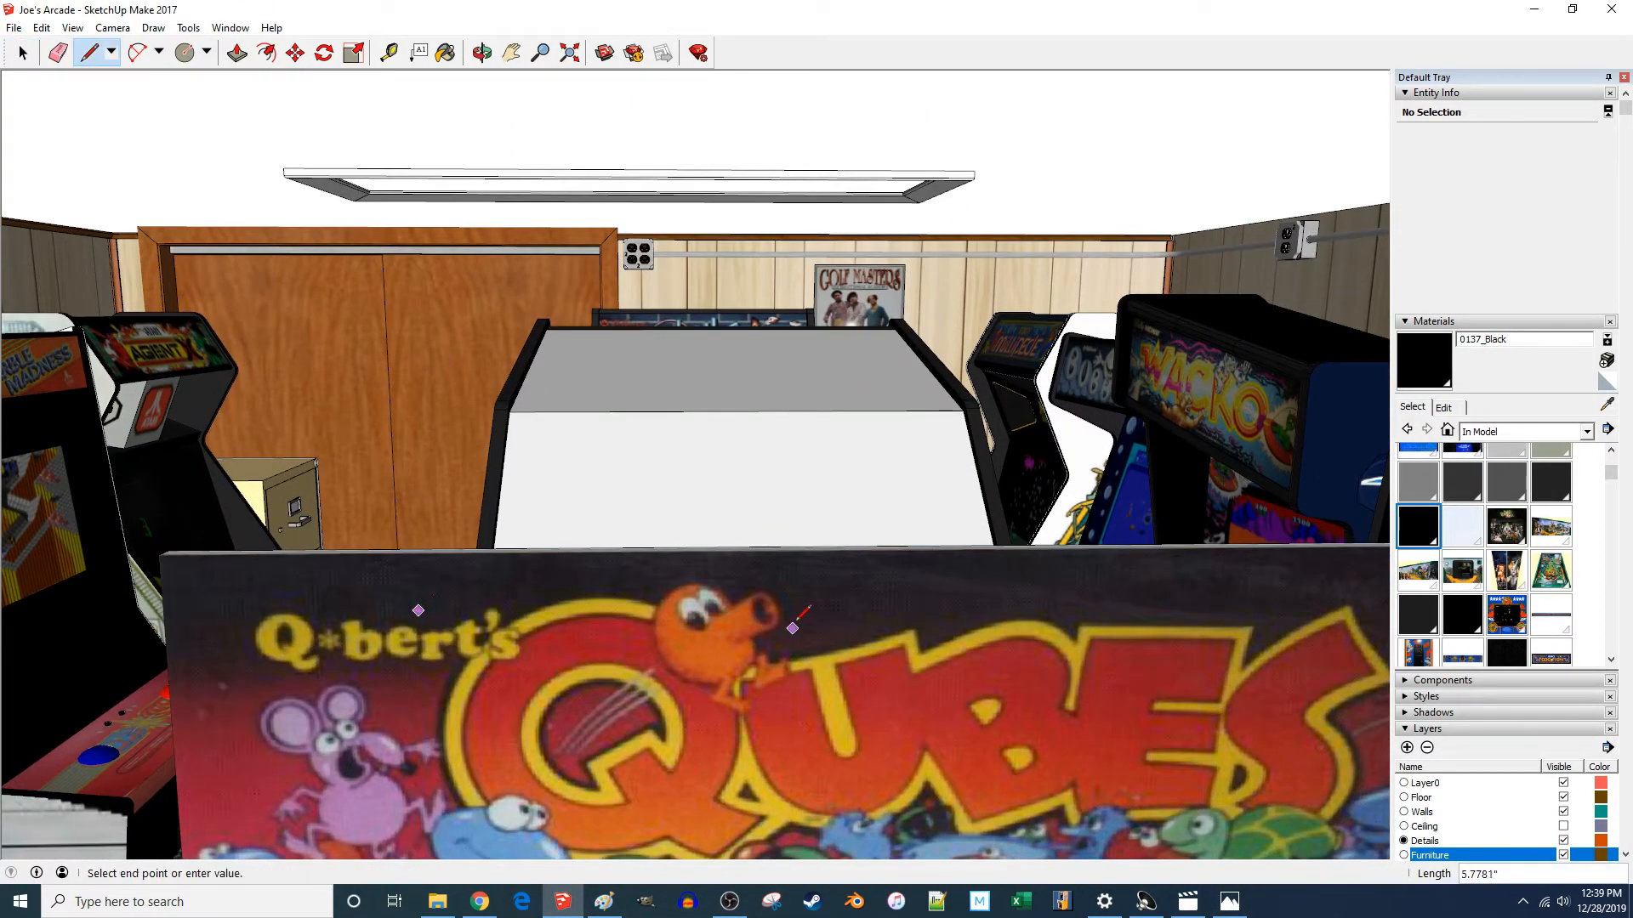
pyautogui.press('Escape')
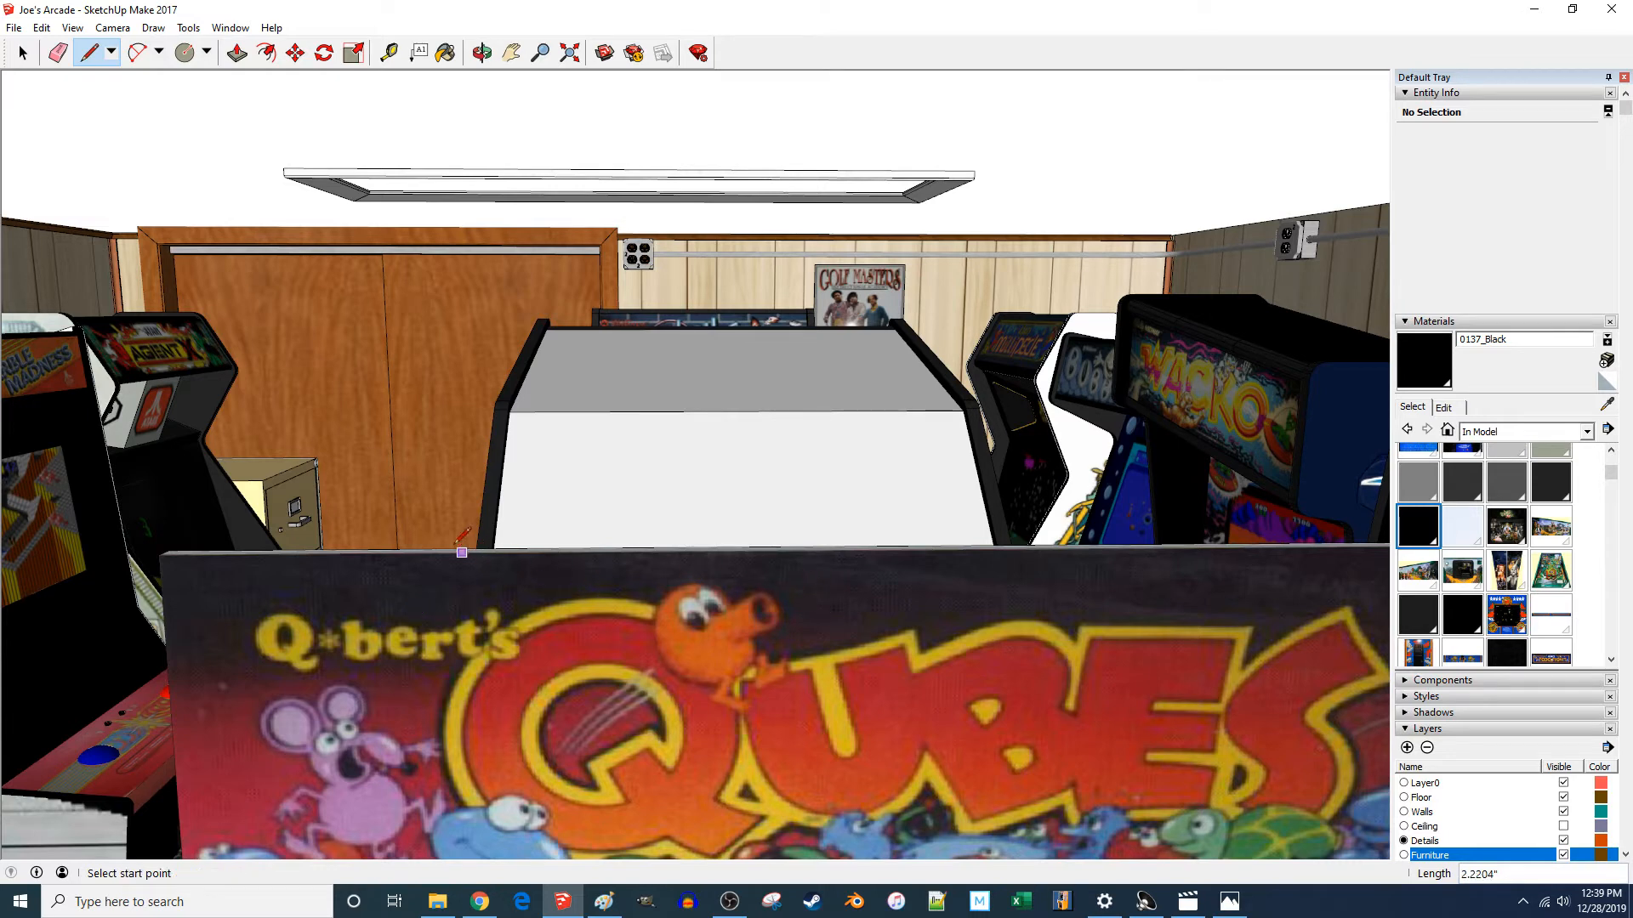
pyautogui.click(421, 553)
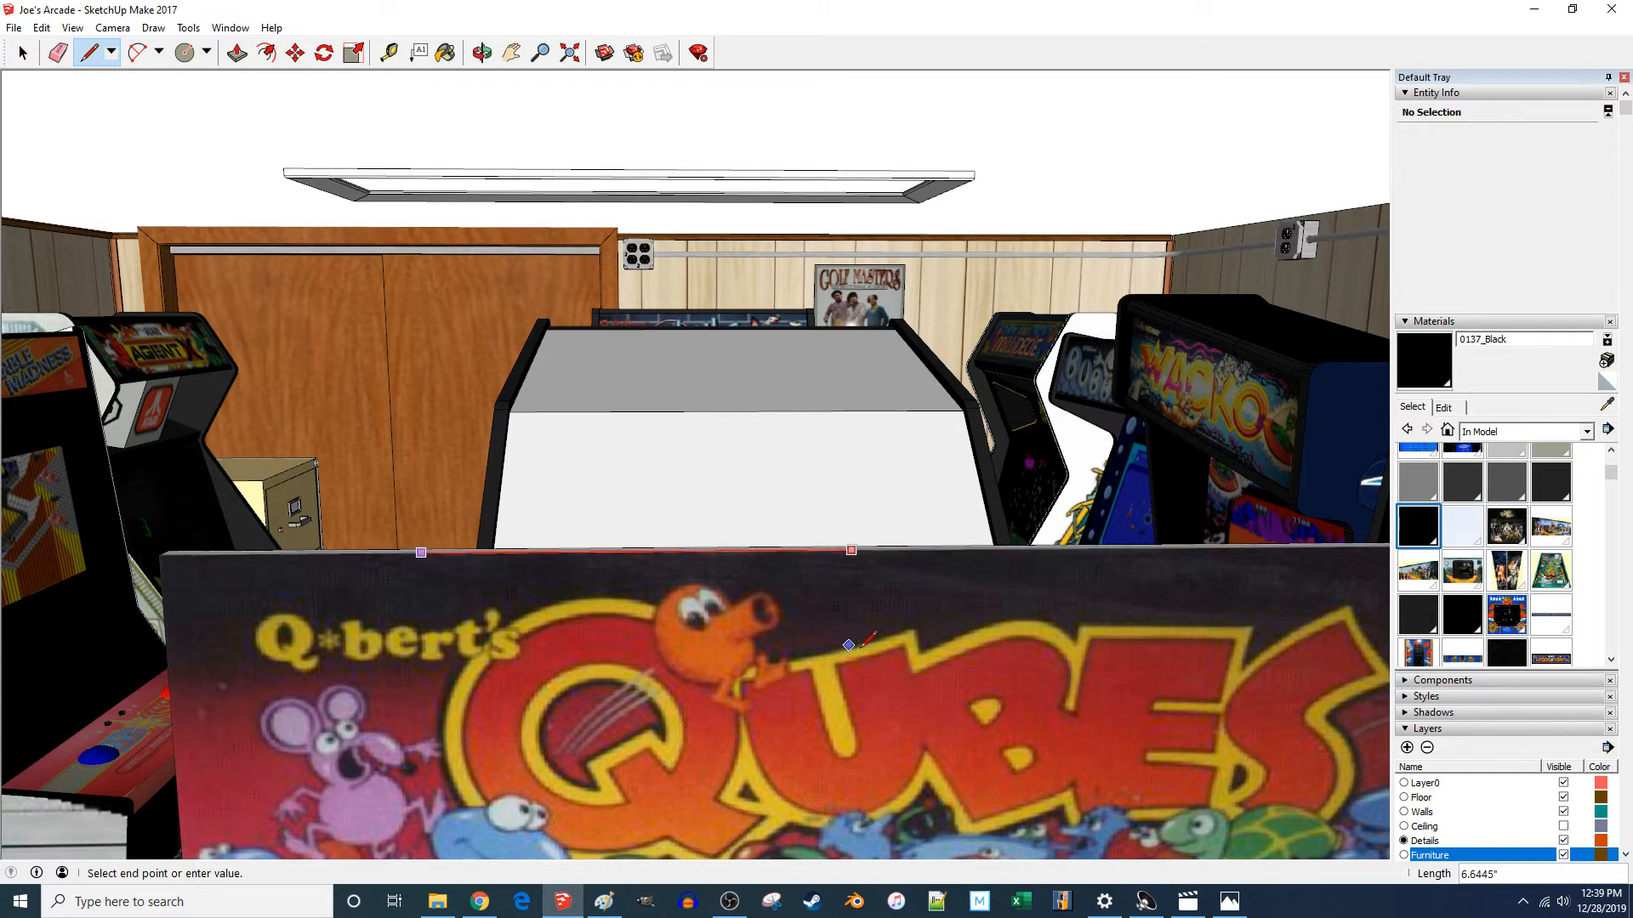
pyautogui.click(922, 652)
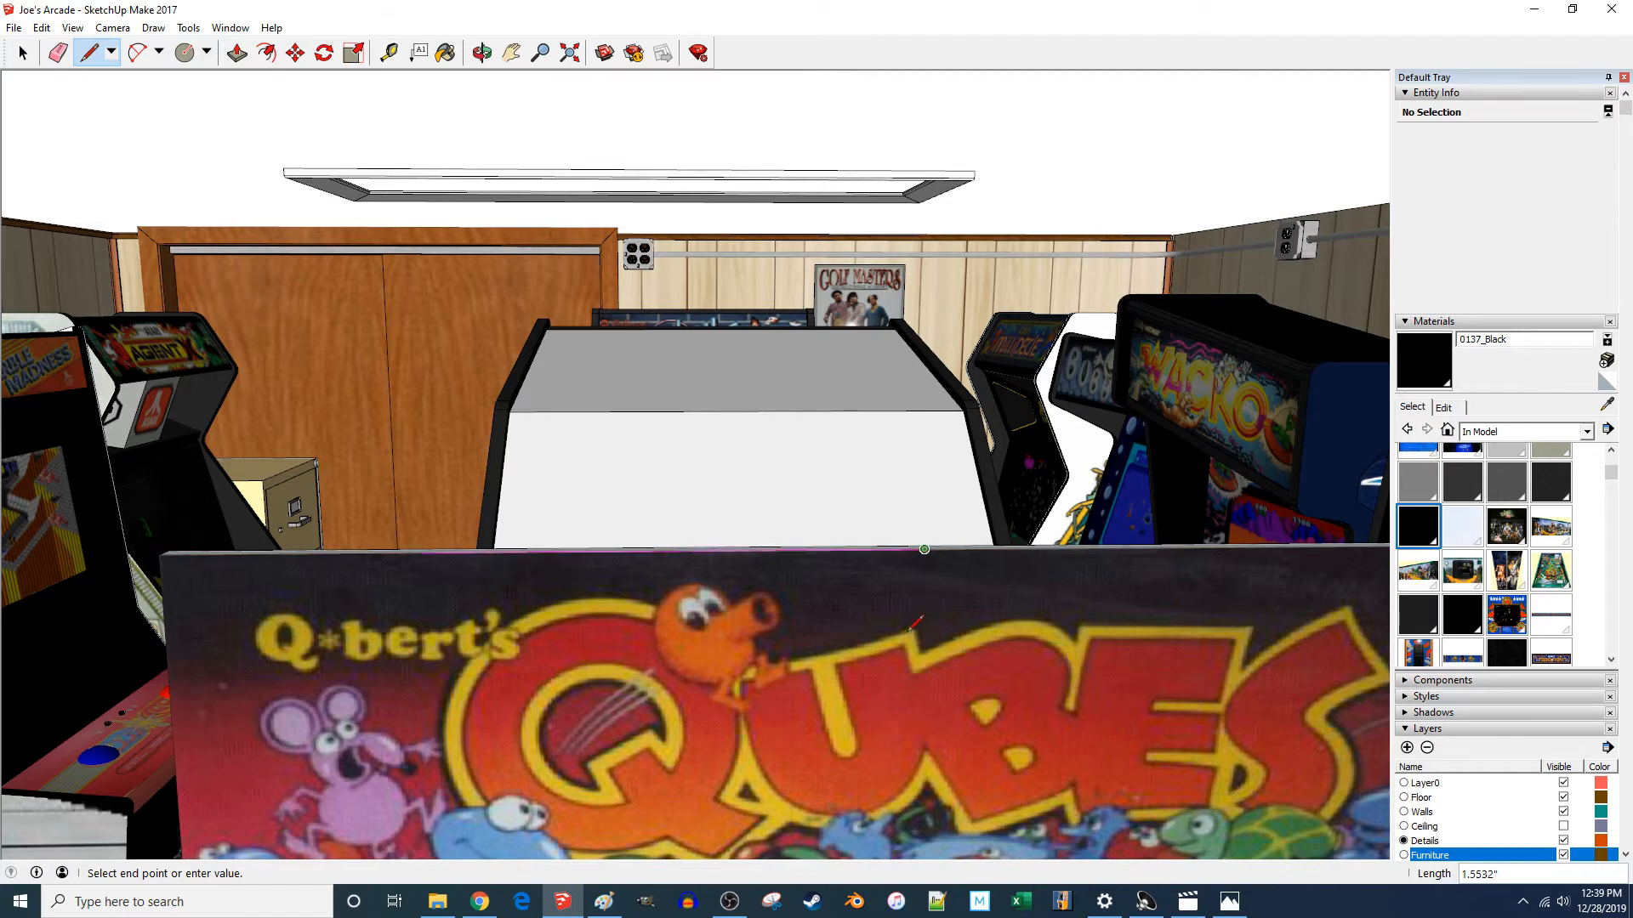
pyautogui.scroll(-2, 911, 618)
pyautogui.press('Up')
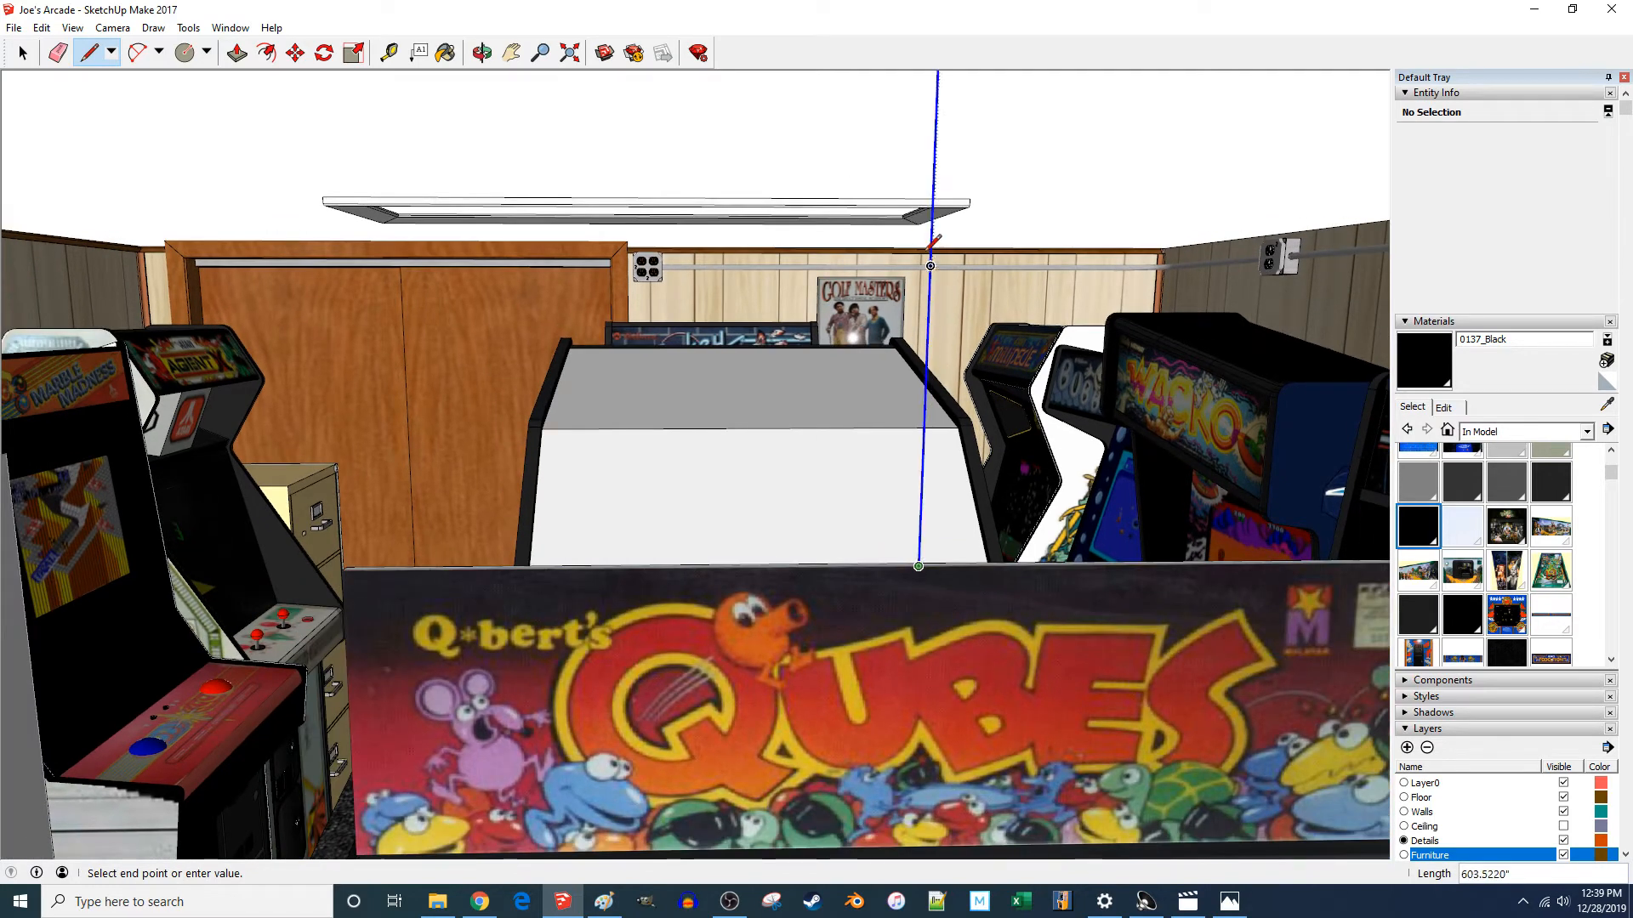
pyautogui.click(908, 138)
pyautogui.press('space')
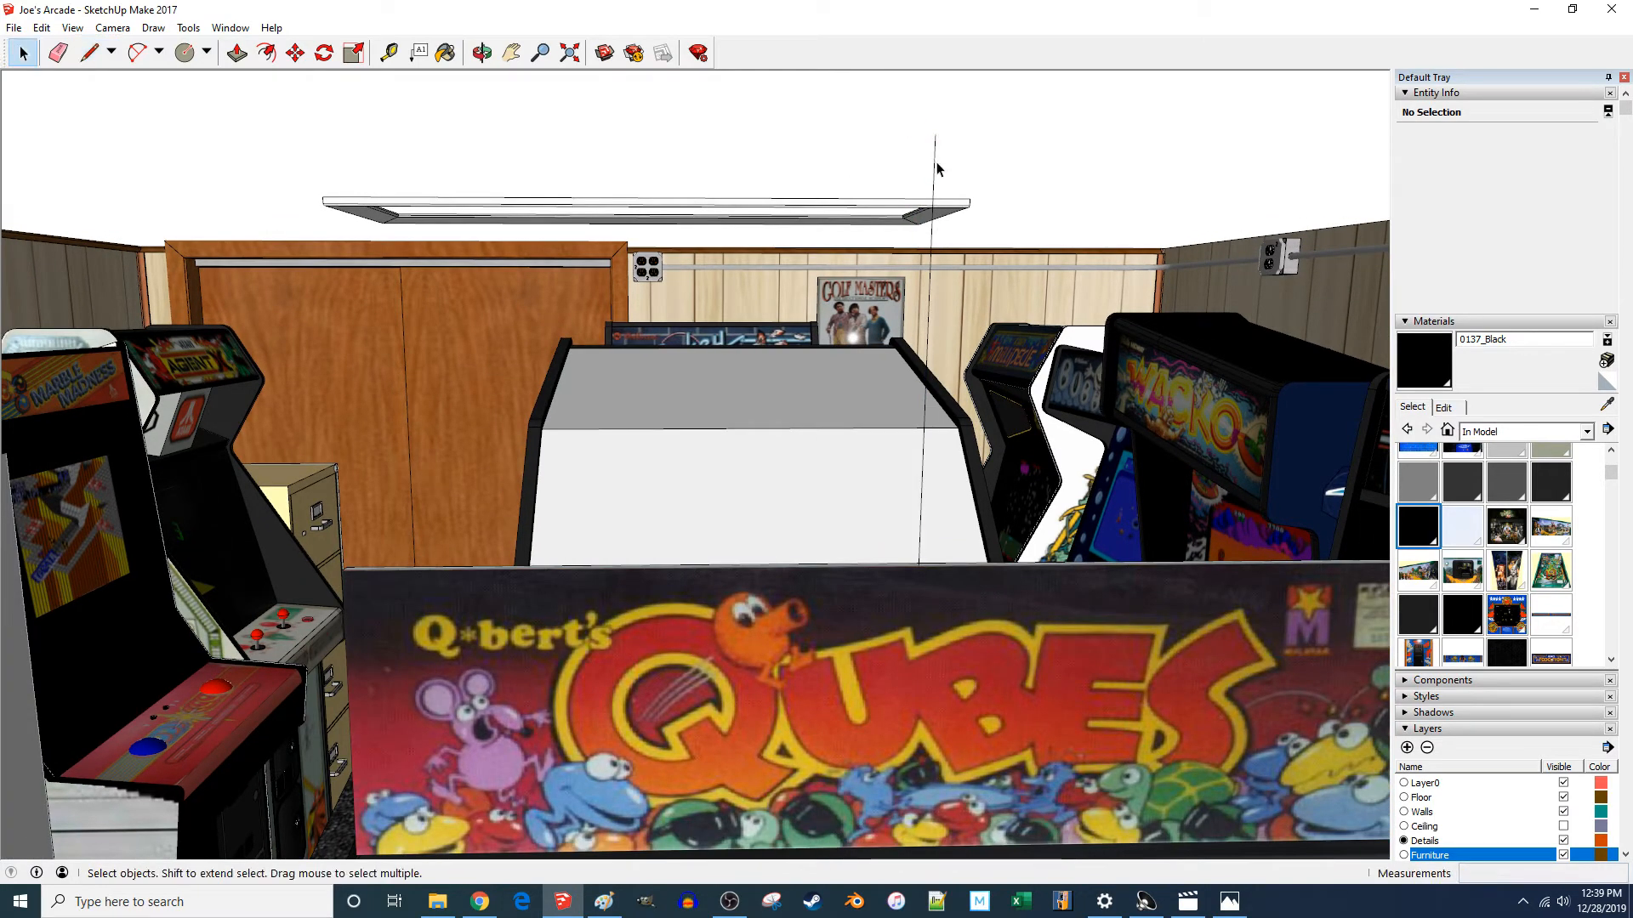
pyautogui.click(935, 168)
pyautogui.press('m')
pyautogui.click(968, 149)
pyautogui.press('Escape')
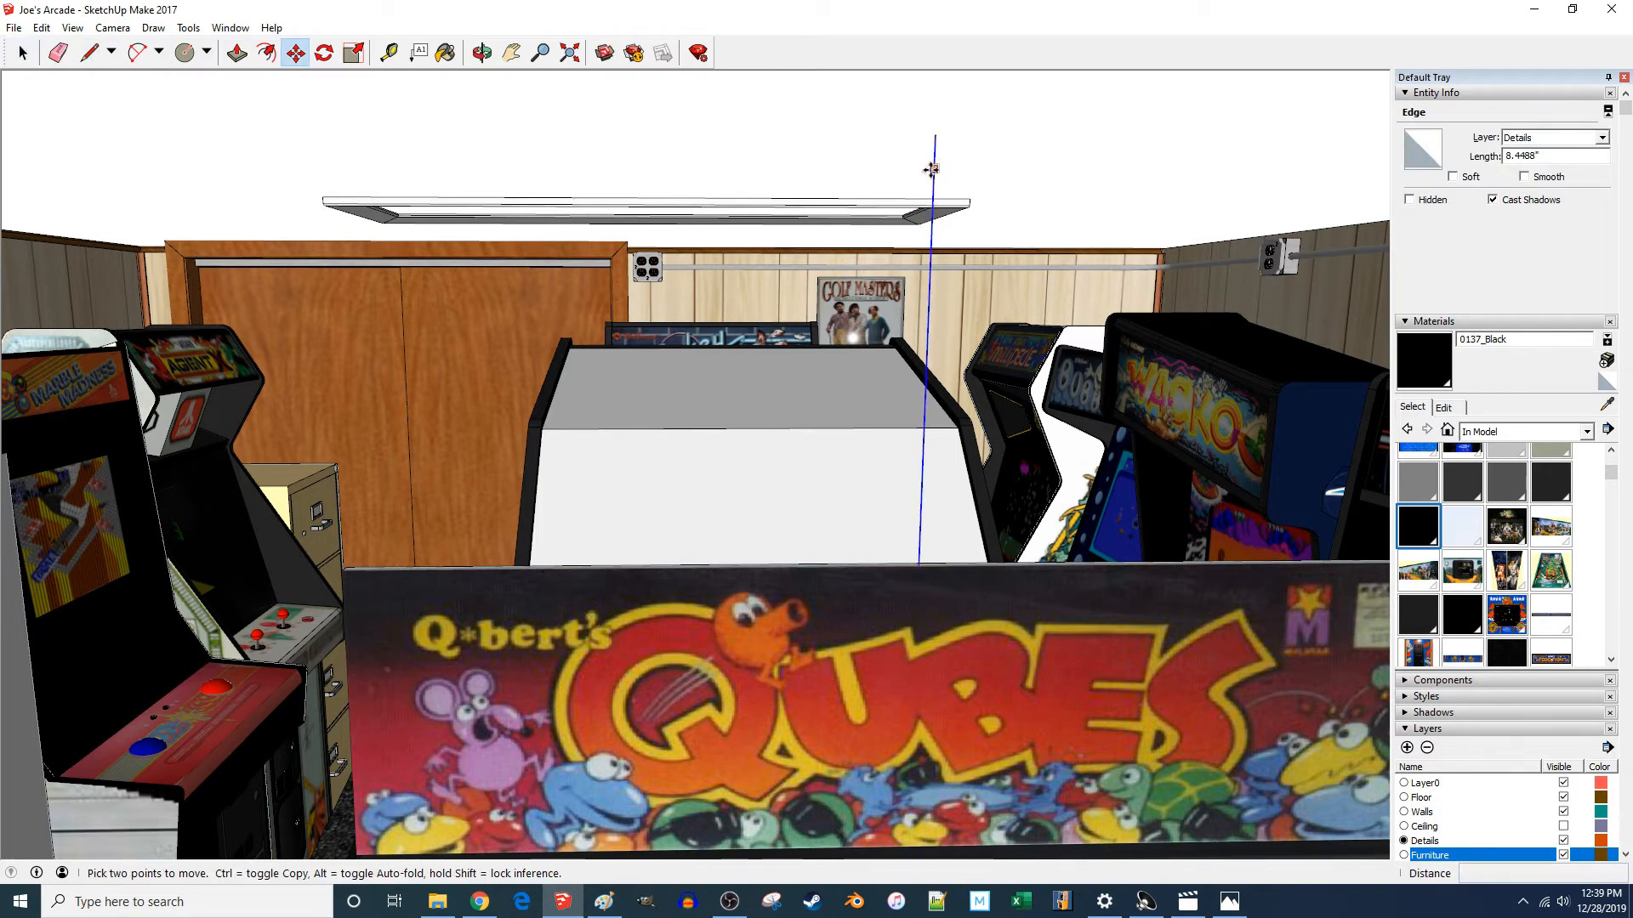
# - Move the two connected lines together so they float clear of the Qubes marquee's top edge
pyautogui.press('space')
pyautogui.tripleClick(934, 164)
pyautogui.press('m')
pyautogui.click(966, 161)
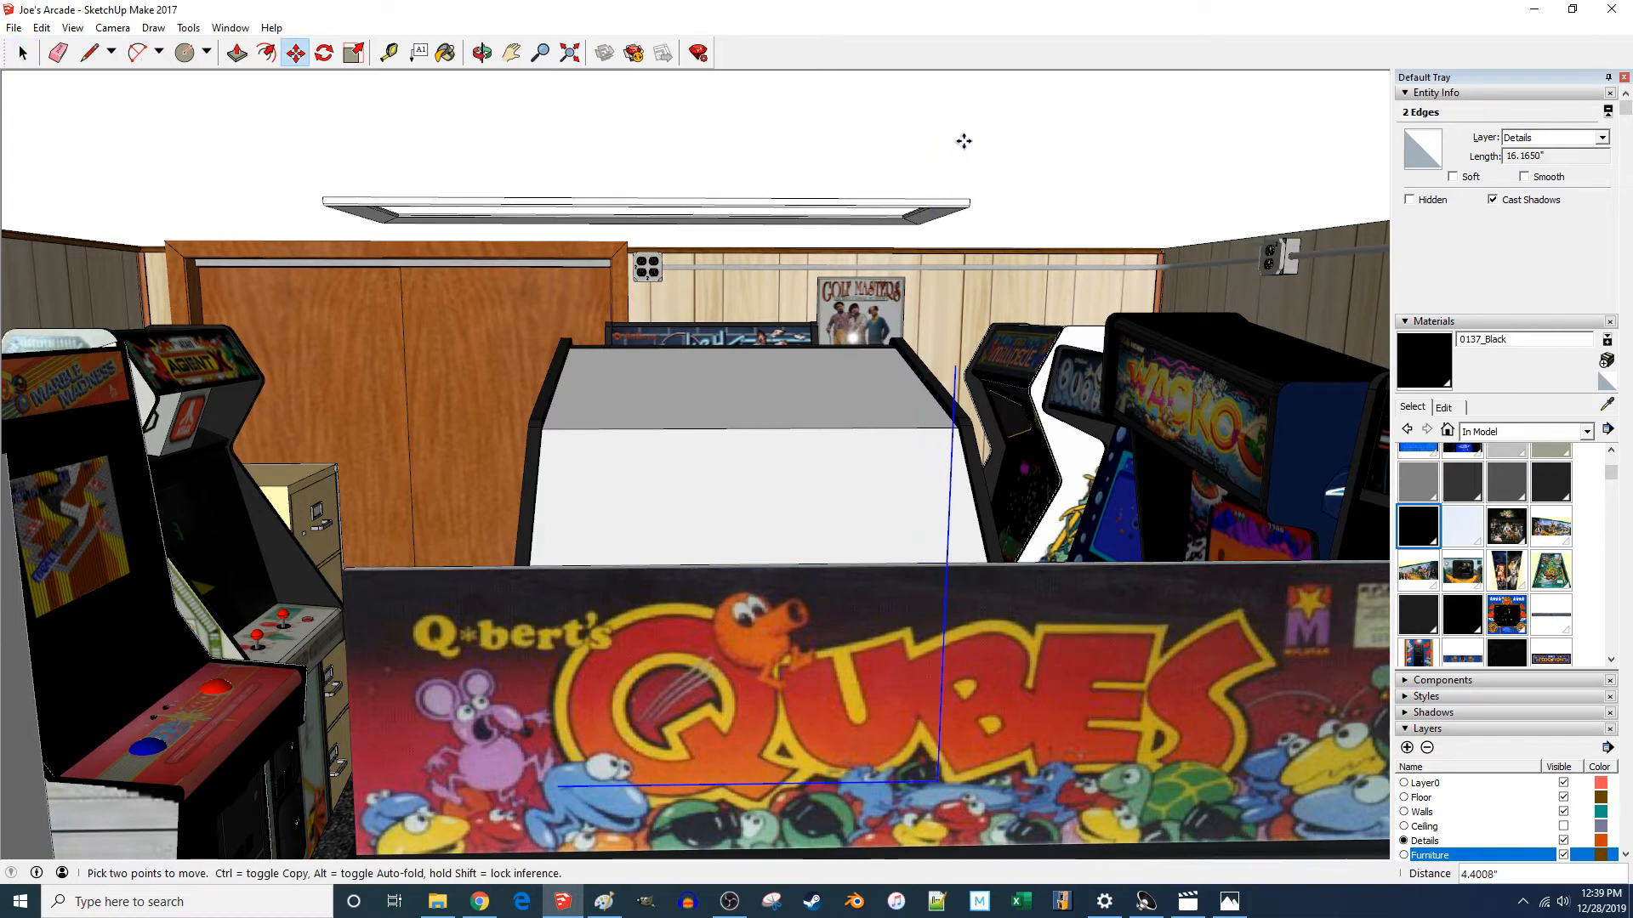
pyautogui.press('Escape')
# - Close the two lines into a rectangular face with a second vertical line and a top line, and reverse the face
pyautogui.scroll(-2, 901, 548)
pyautogui.scroll(3, 951, 288)
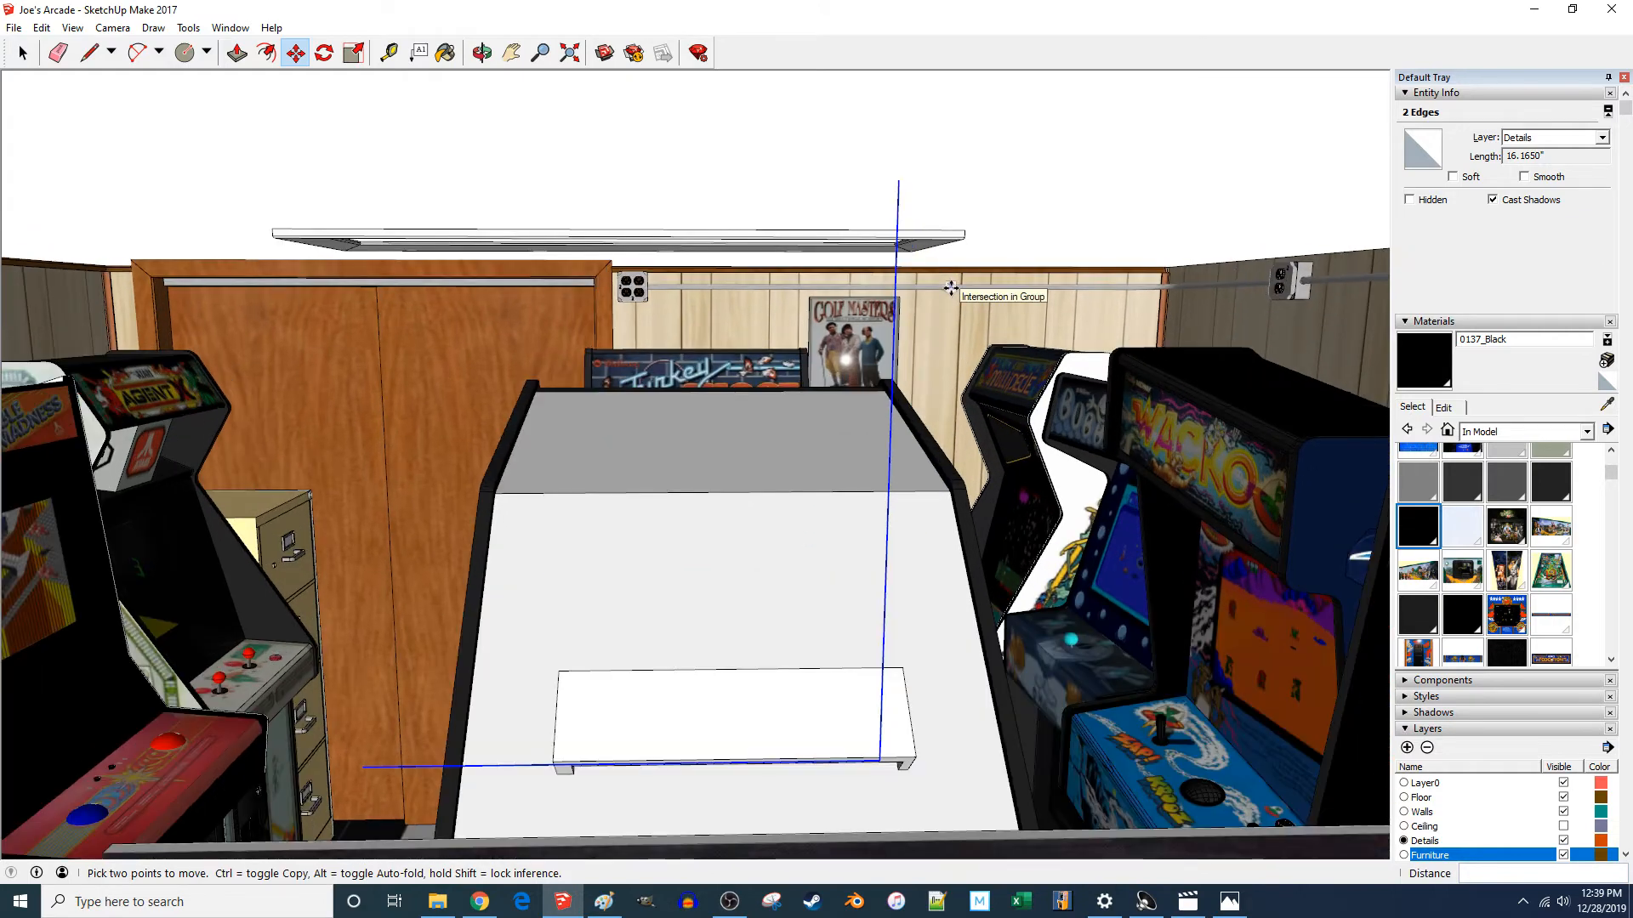
pyautogui.press('l')
pyautogui.click(363, 767)
pyautogui.scroll(-2, 366, 748)
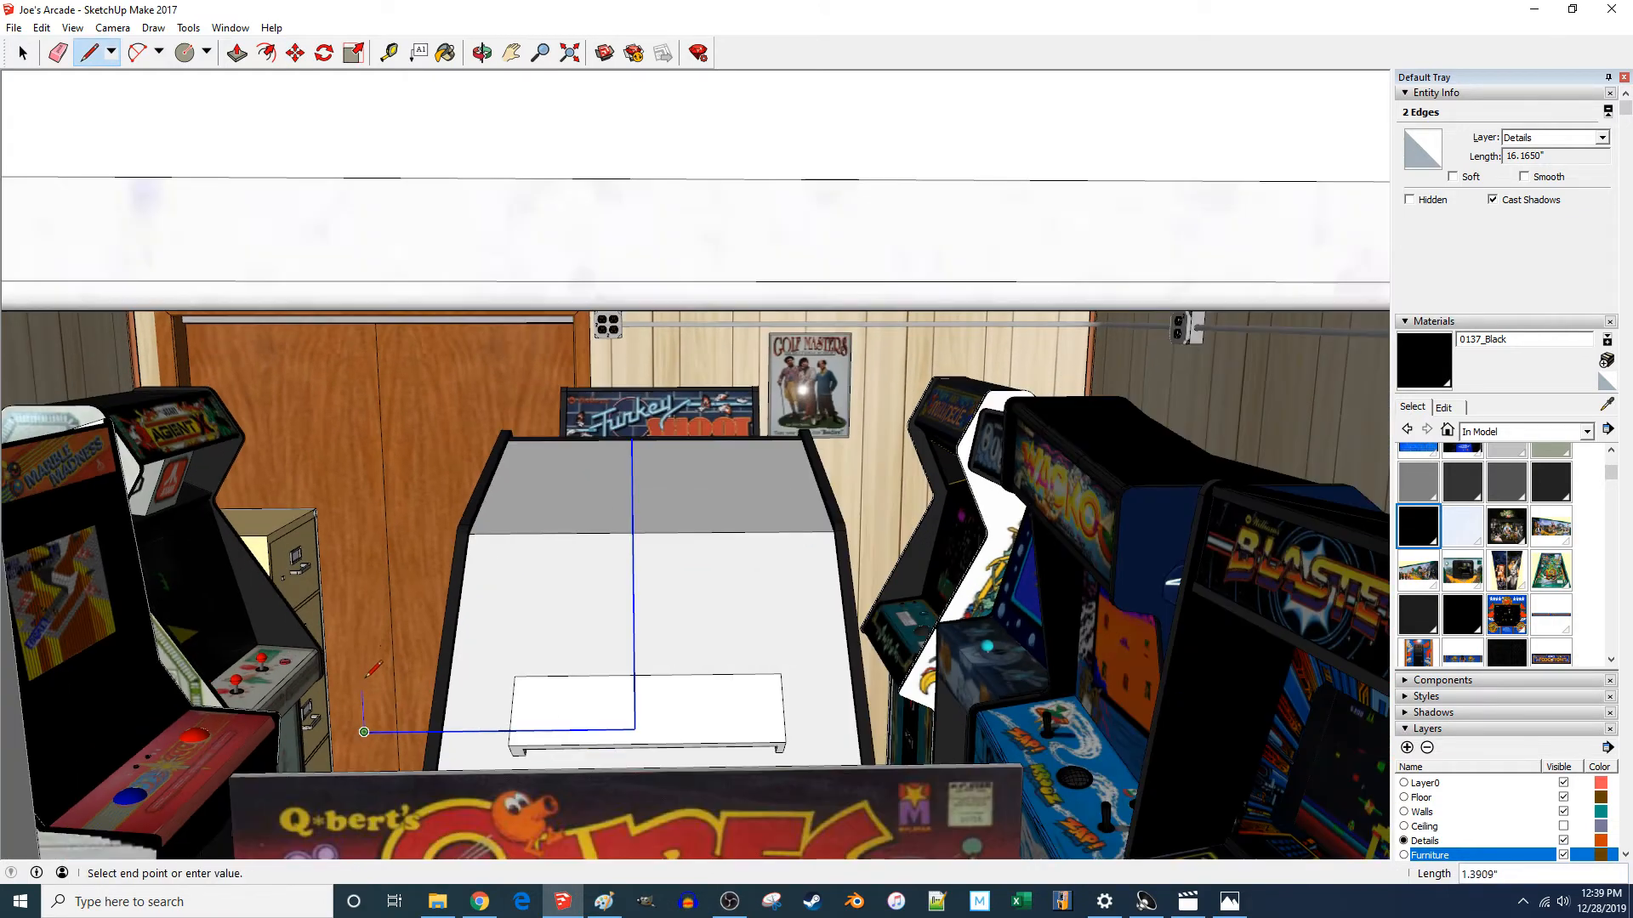
pyautogui.moveTo(442, 629); pyautogui.dragTo(749, 468, button='middle')
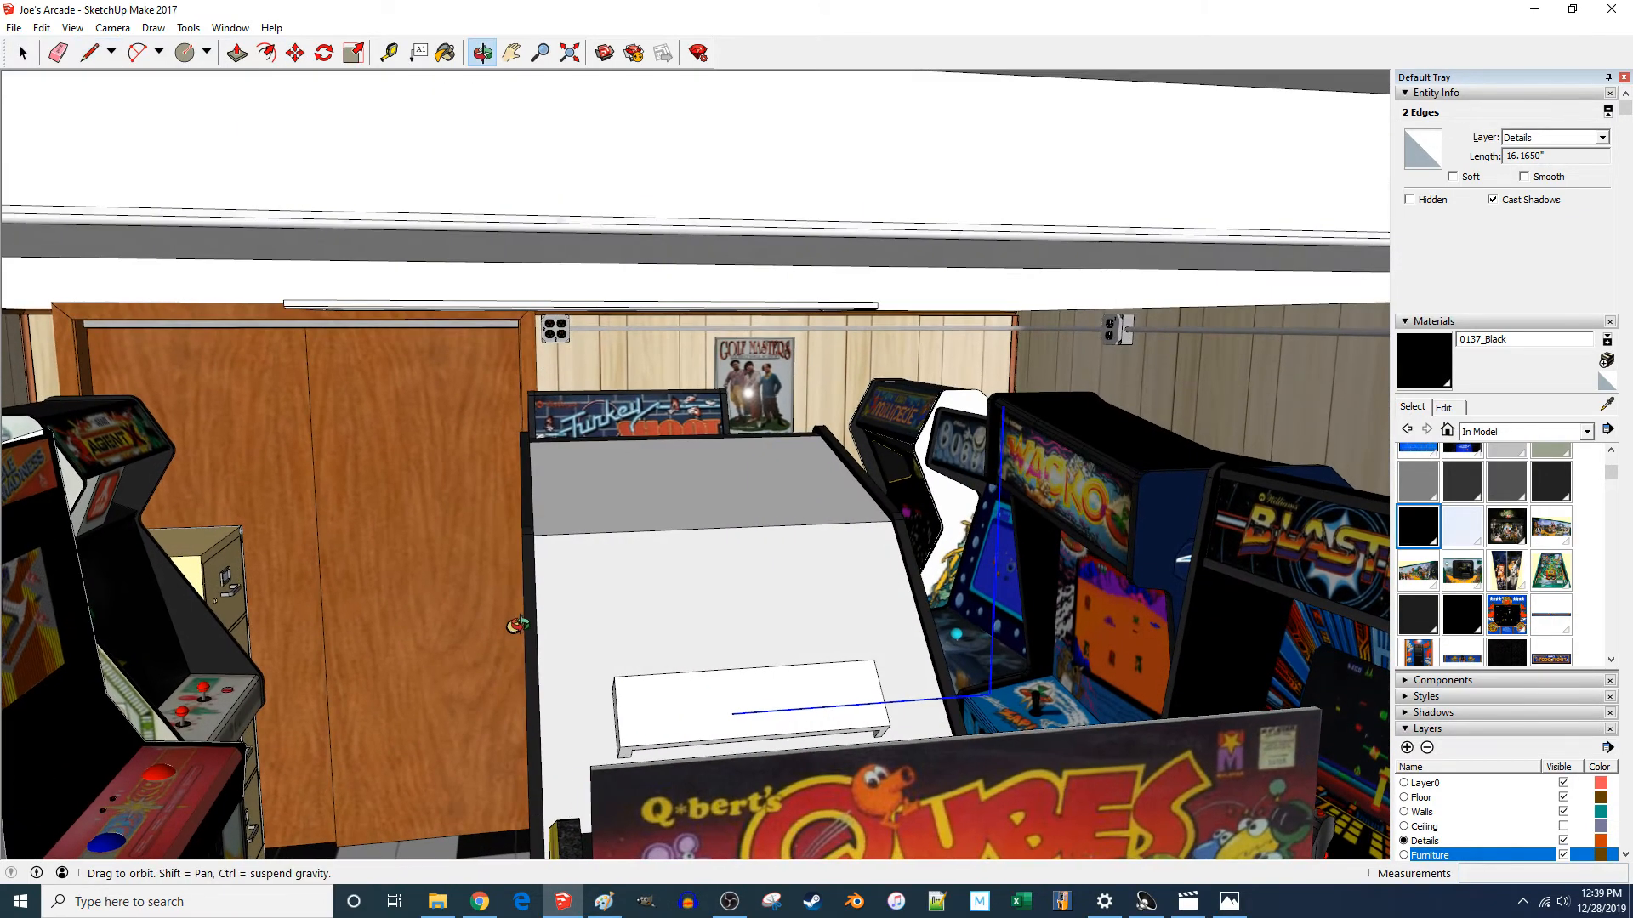
pyautogui.click(1003, 406)
pyautogui.click(1004, 406)
pyautogui.press('space')
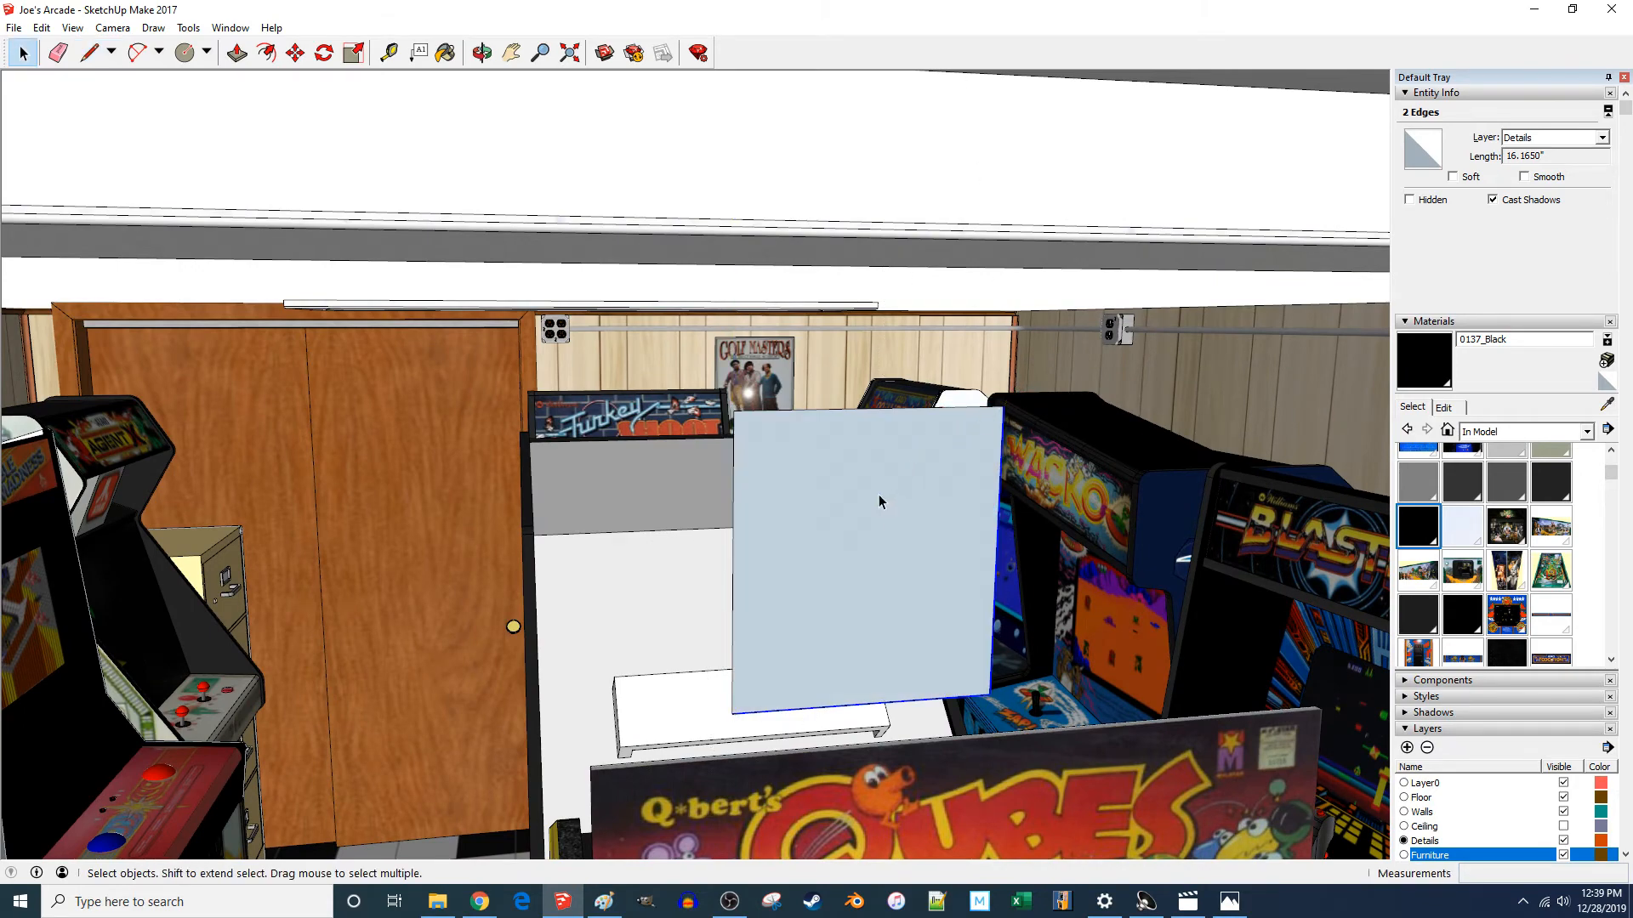
pyautogui.rightClick(873, 504)
pyautogui.press('r')
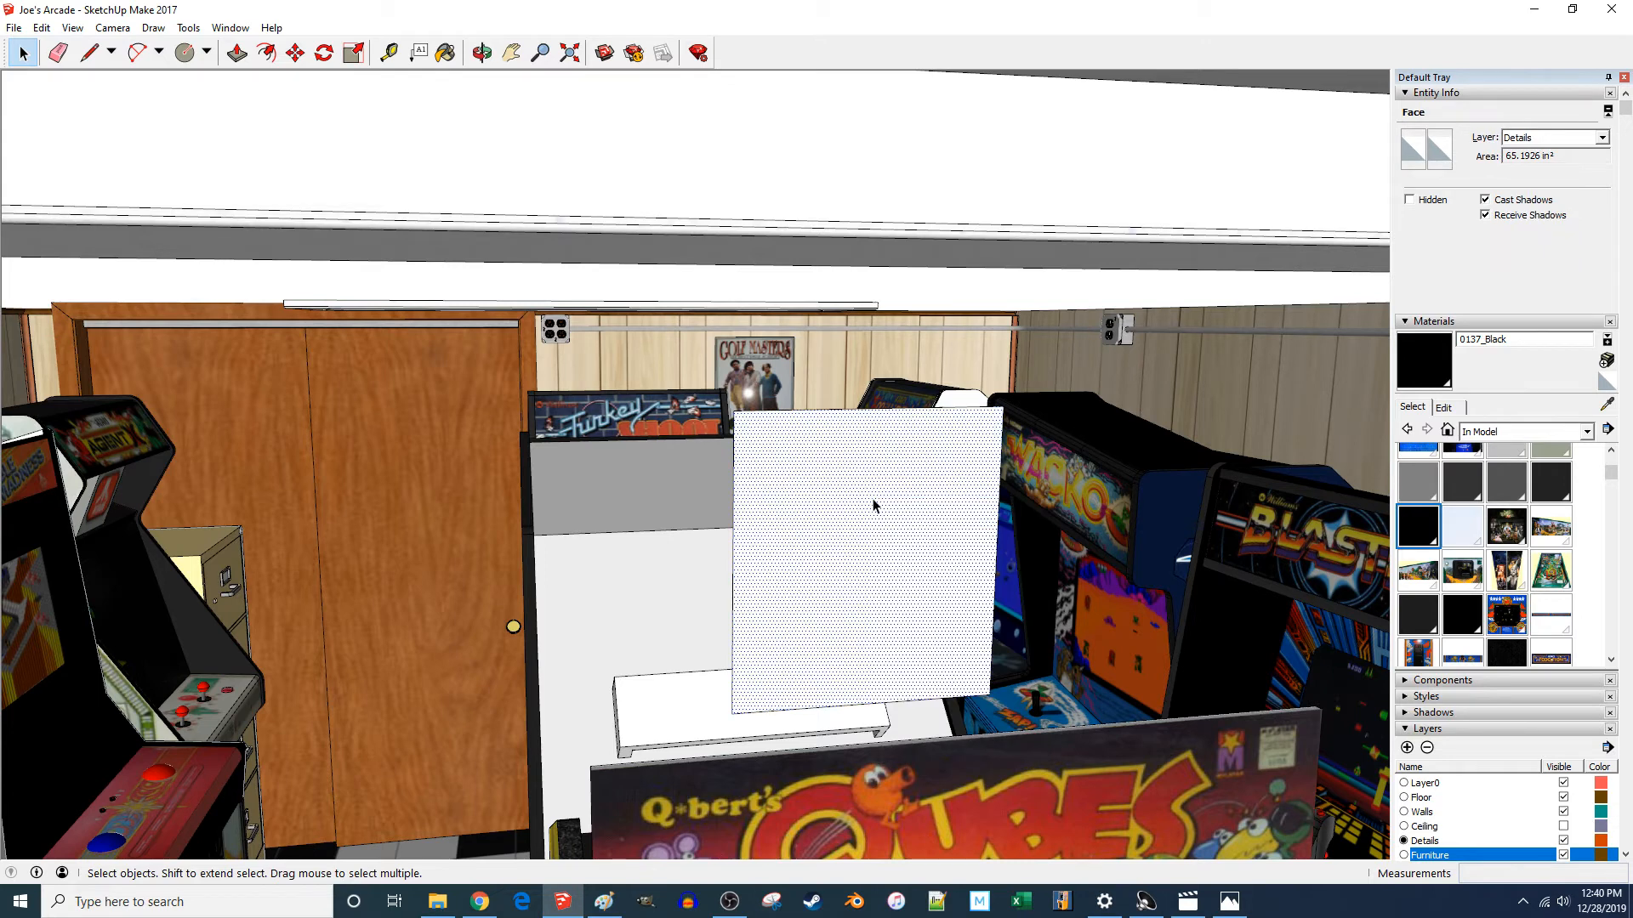
# - Create a material named Game_Switch that uses the image Game_Switch.jpg from the arcade project's Textures folder
pyautogui.click(1607, 361)
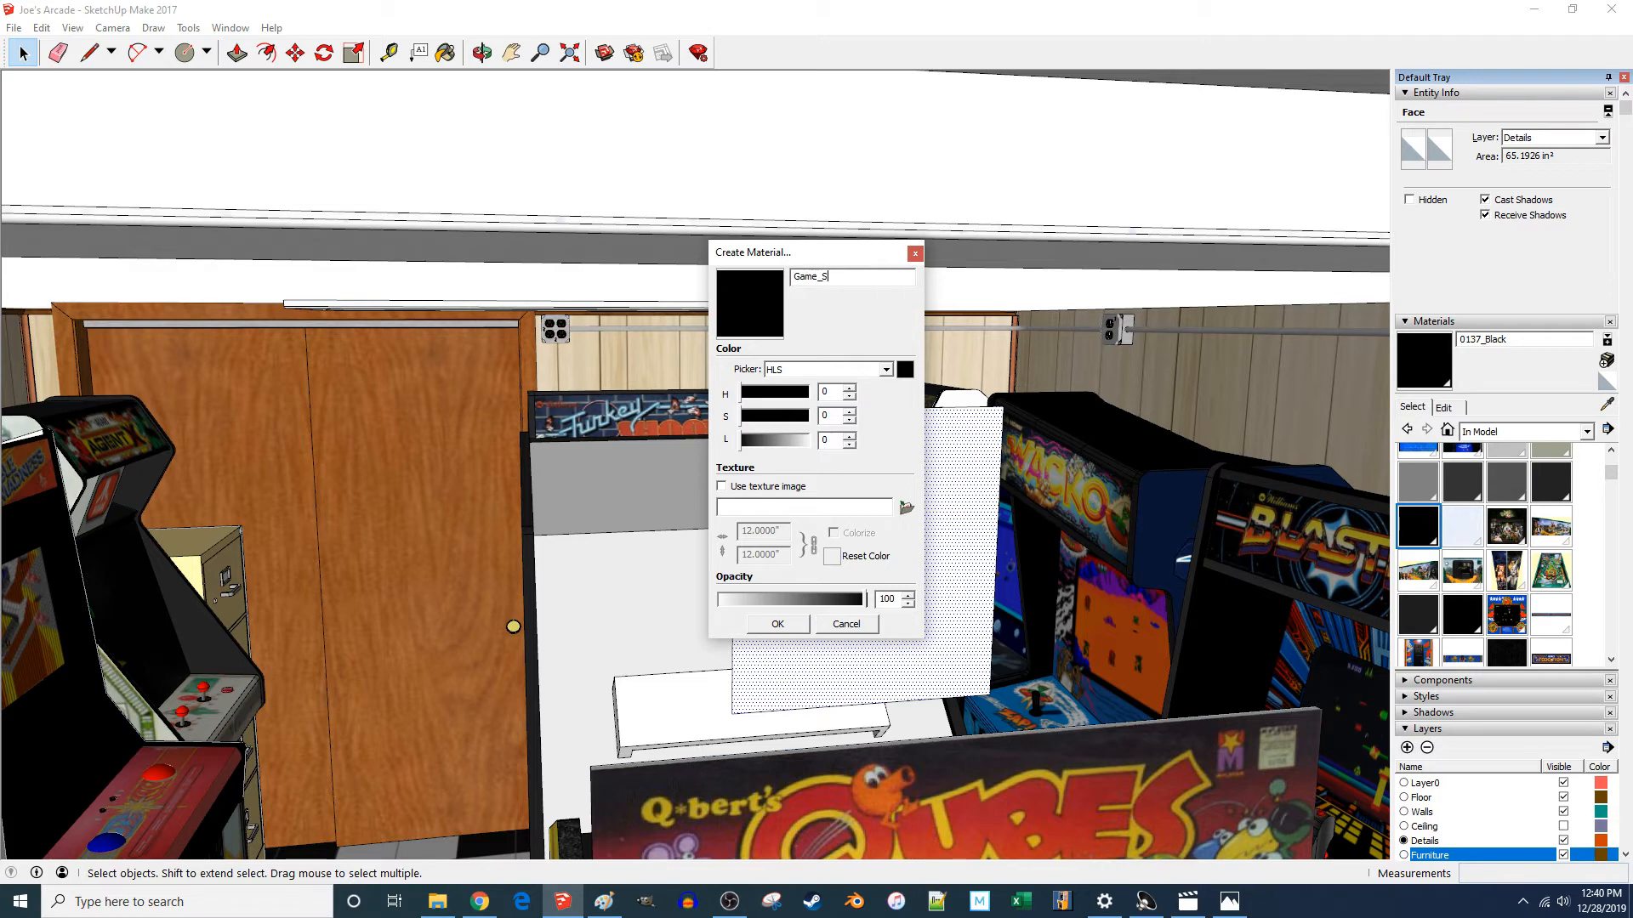
pyautogui.click(728, 488)
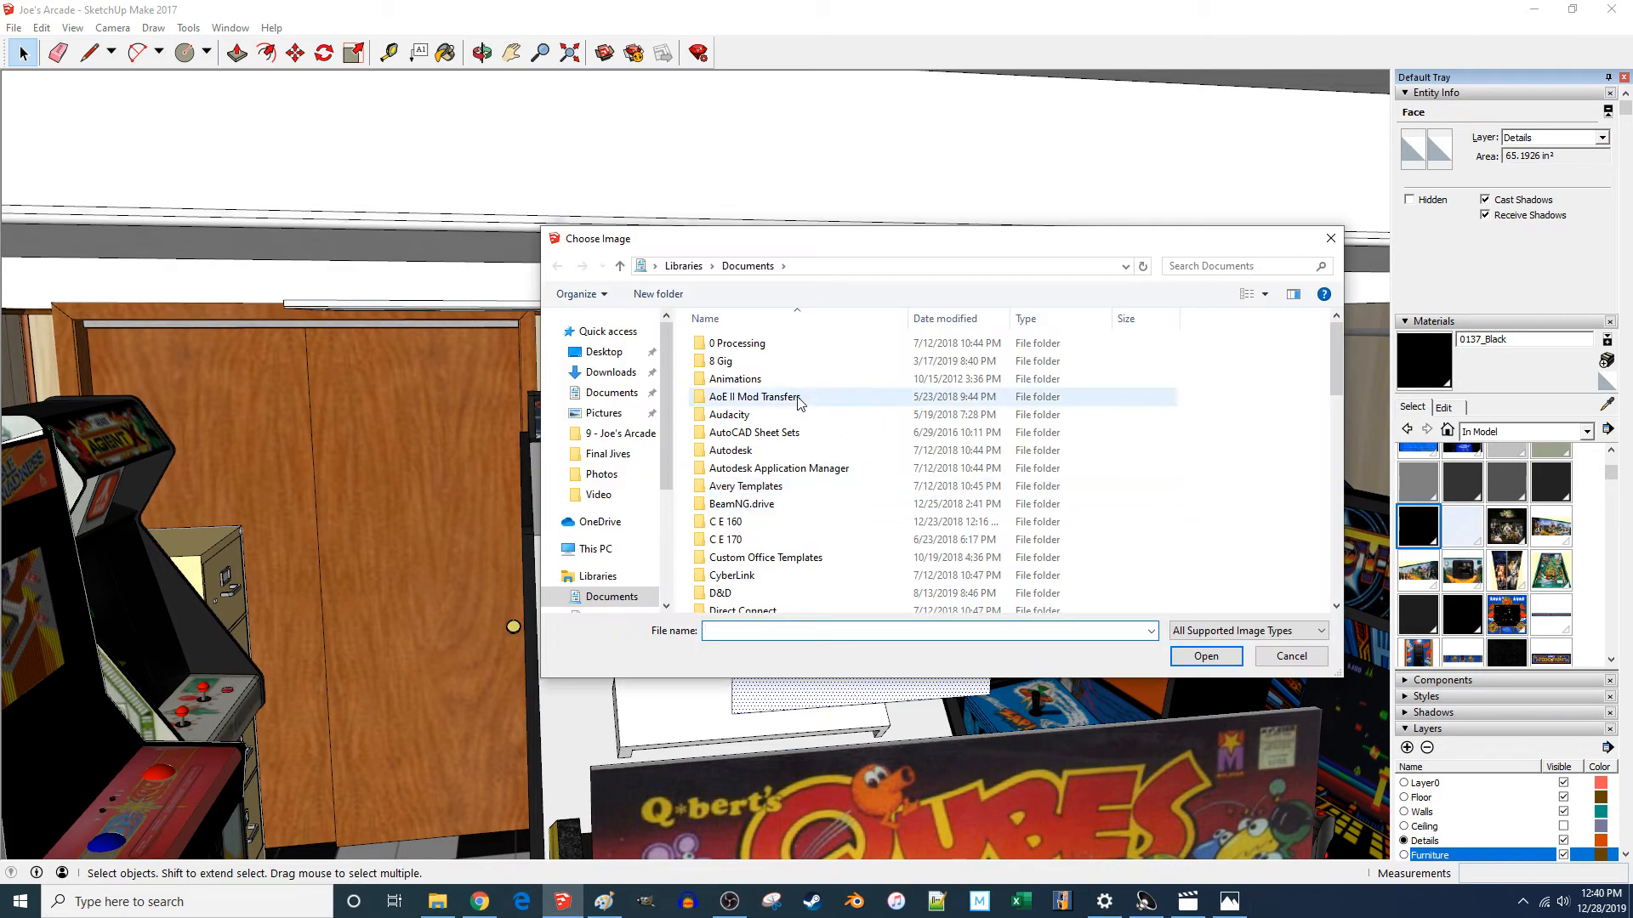
pyautogui.click(605, 435)
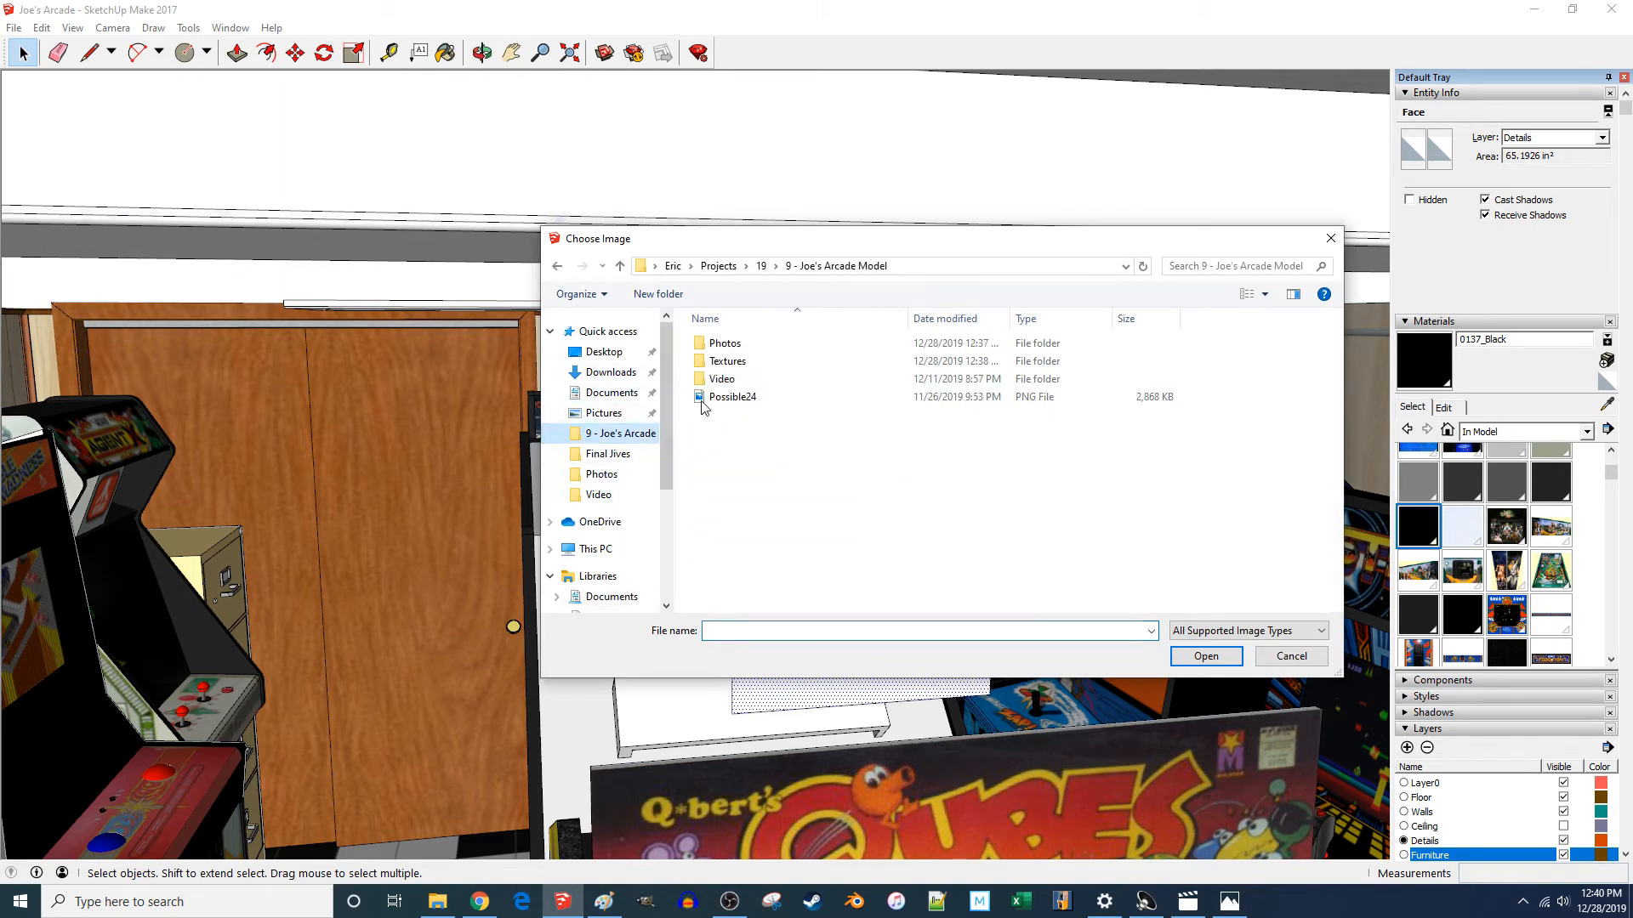
pyautogui.doubleClick(738, 364)
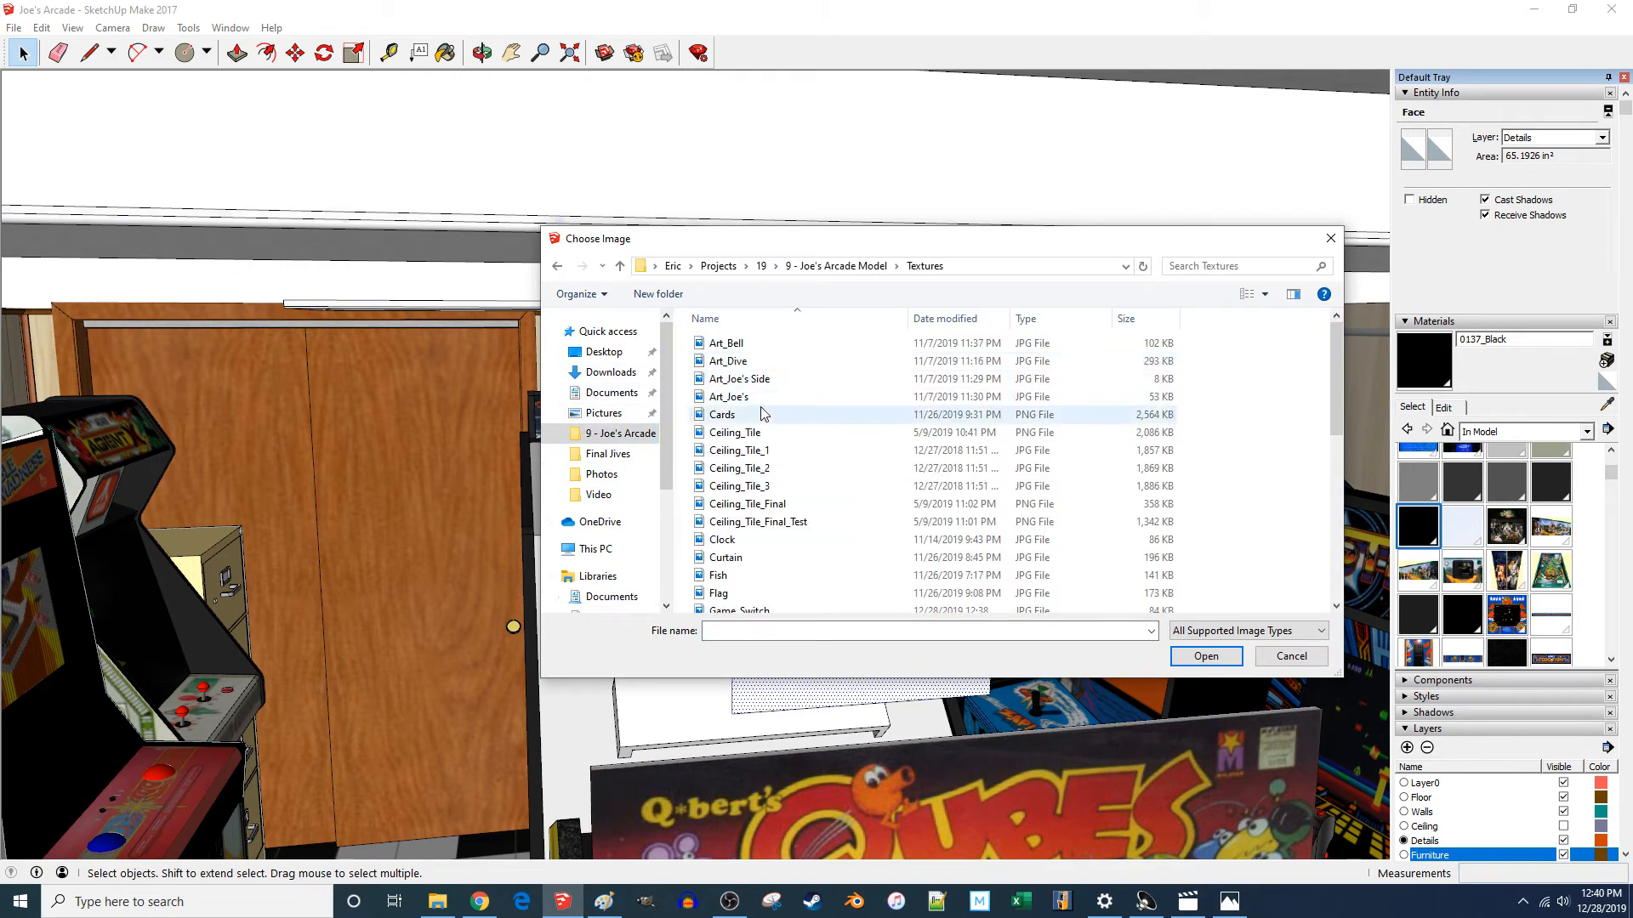
pyautogui.scroll(-1, 762, 413)
pyautogui.doubleClick(763, 514)
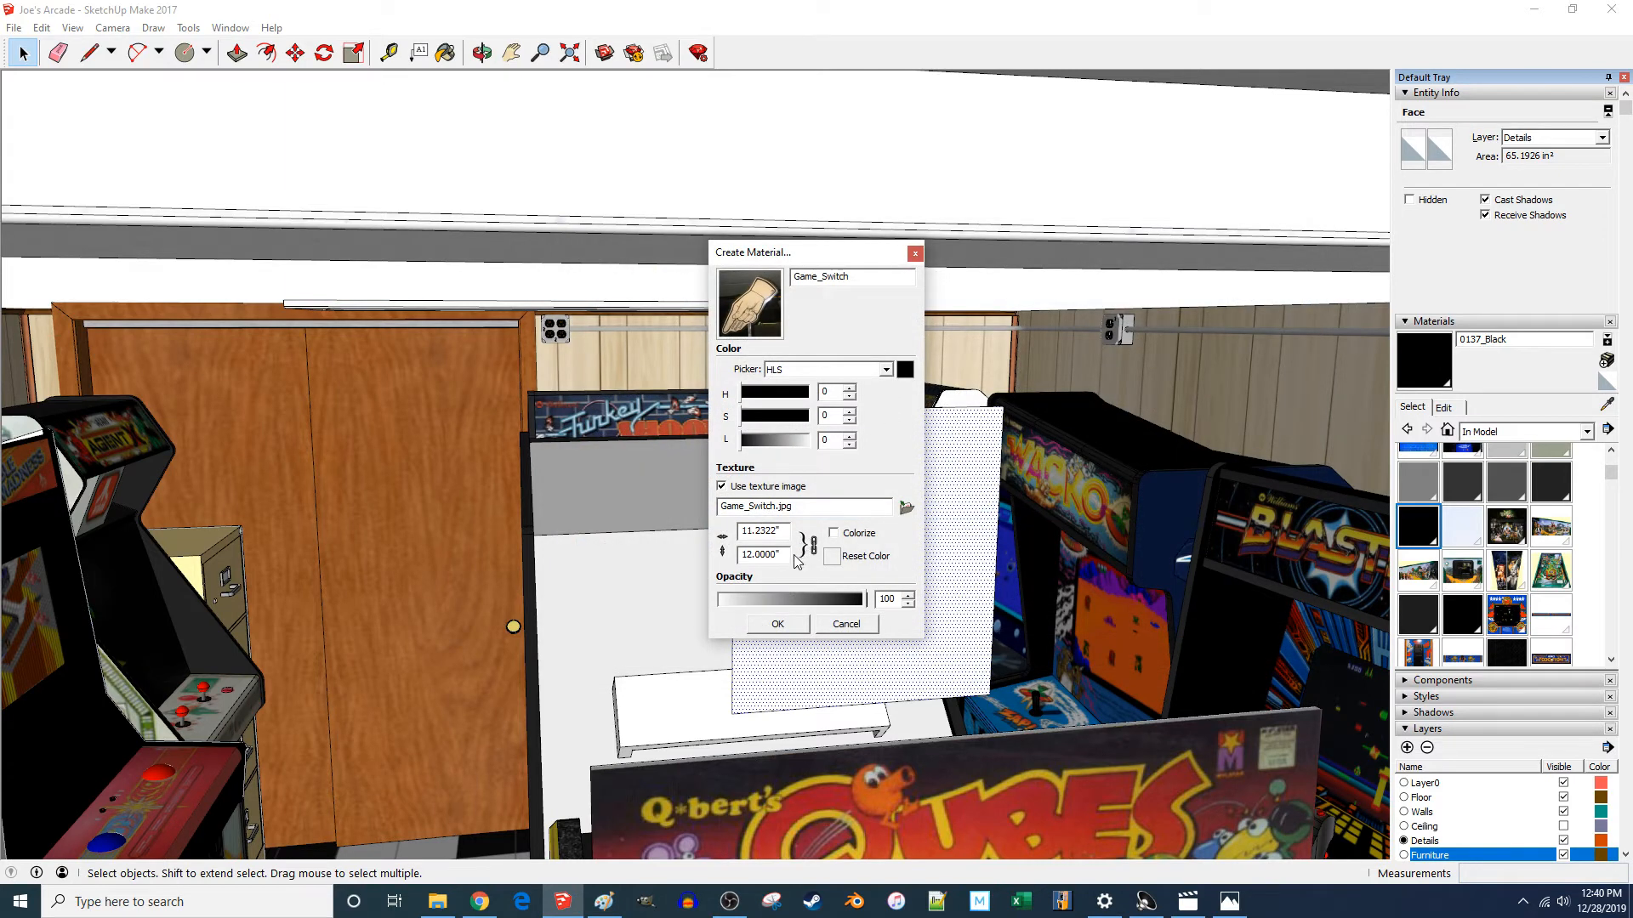
pyautogui.click(775, 626)
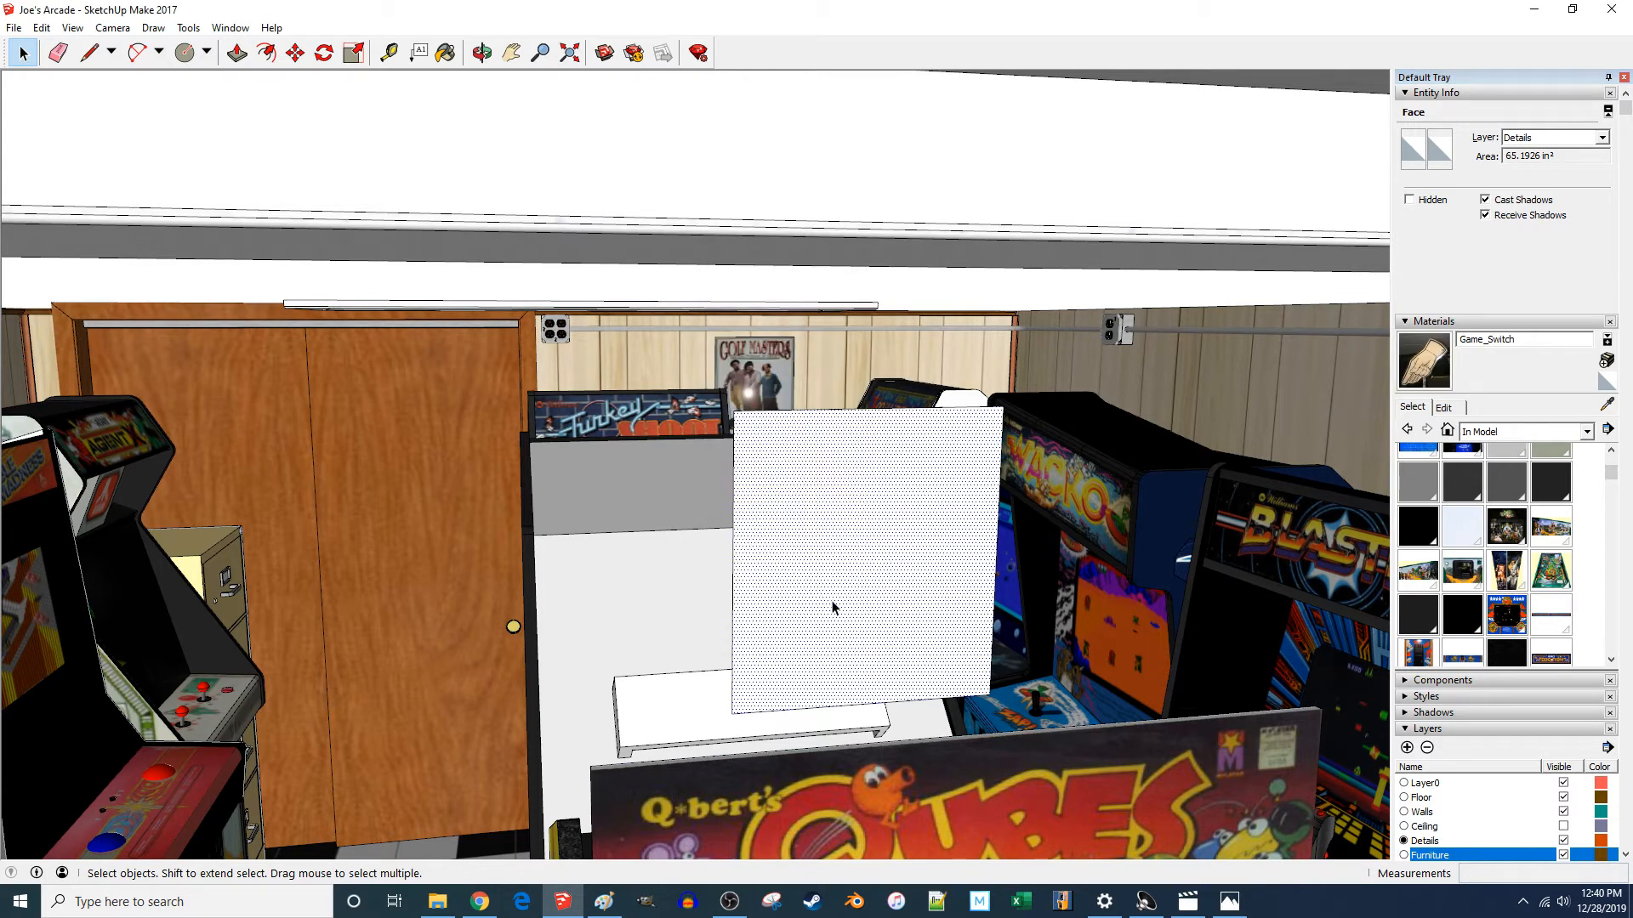
# - Paint the rectangular face above the marquee with the Game_Switch material
pyautogui.press('b')
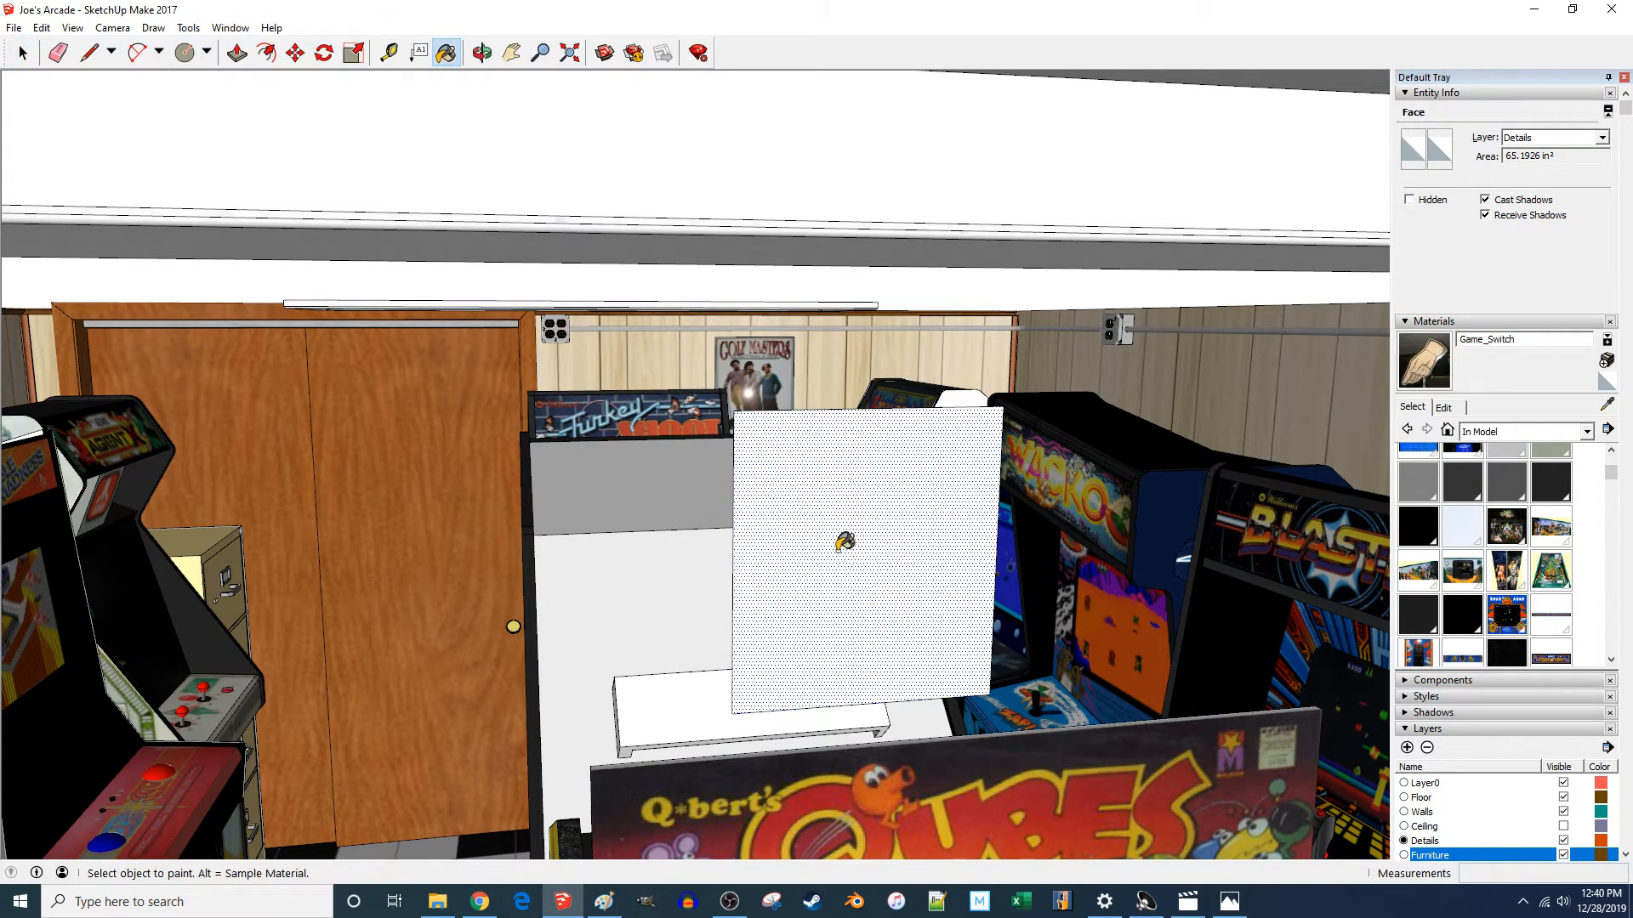
pyautogui.click(845, 542)
pyautogui.press('space')
# - Assign the painted face and its edges to the Furniture layer, and make Furniture the active layer
pyautogui.doubleClick(844, 542)
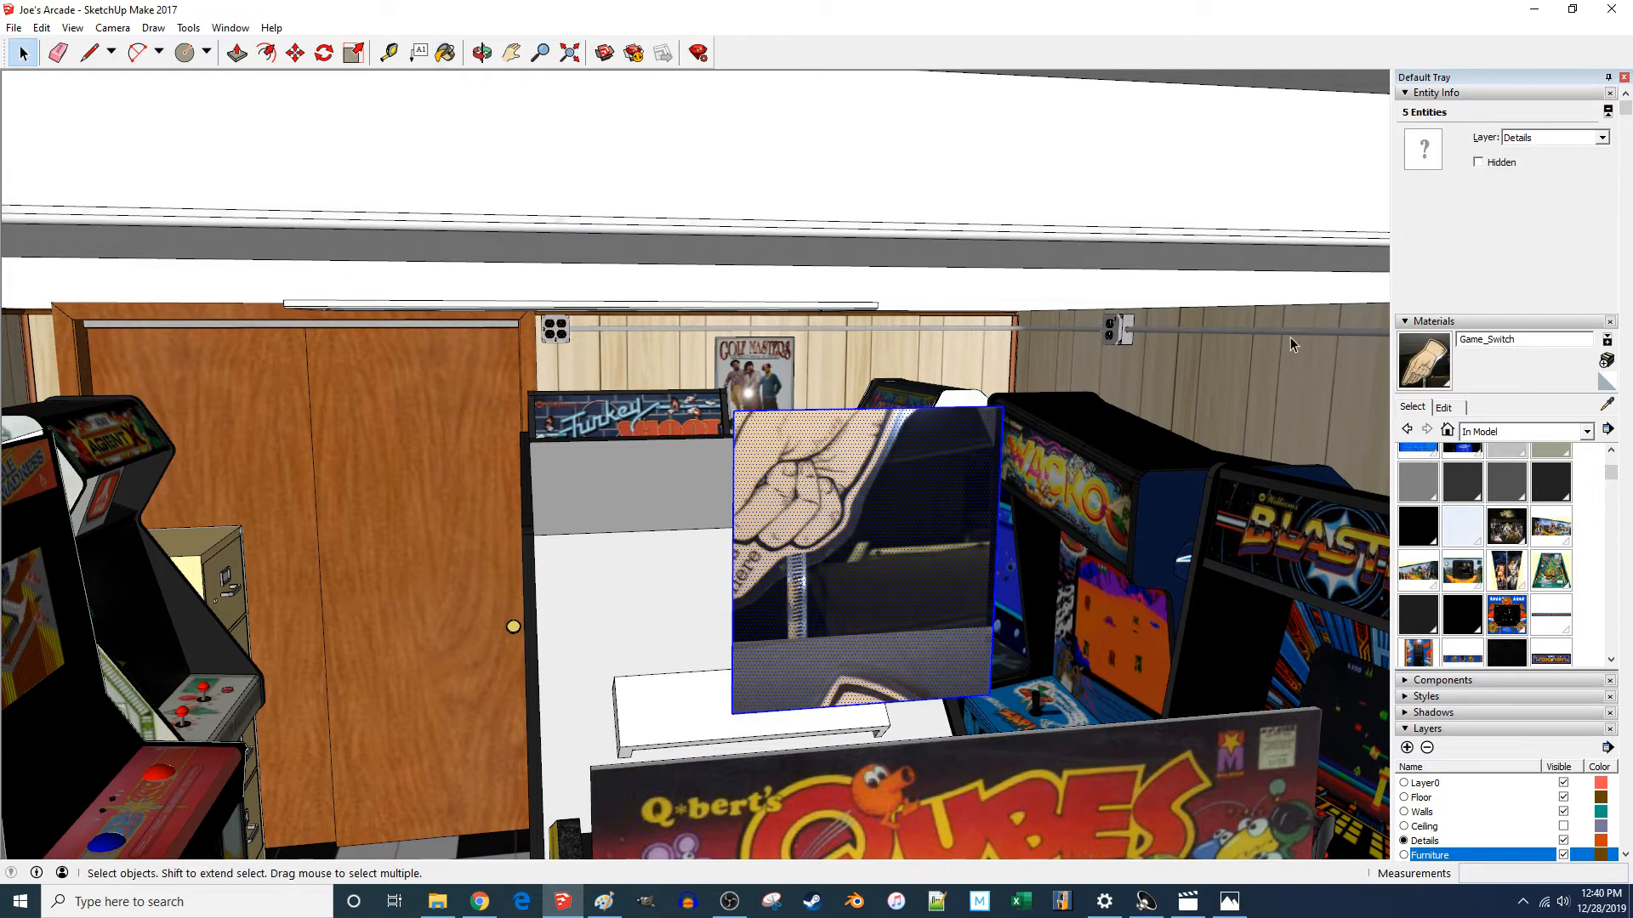
pyautogui.click(1555, 139)
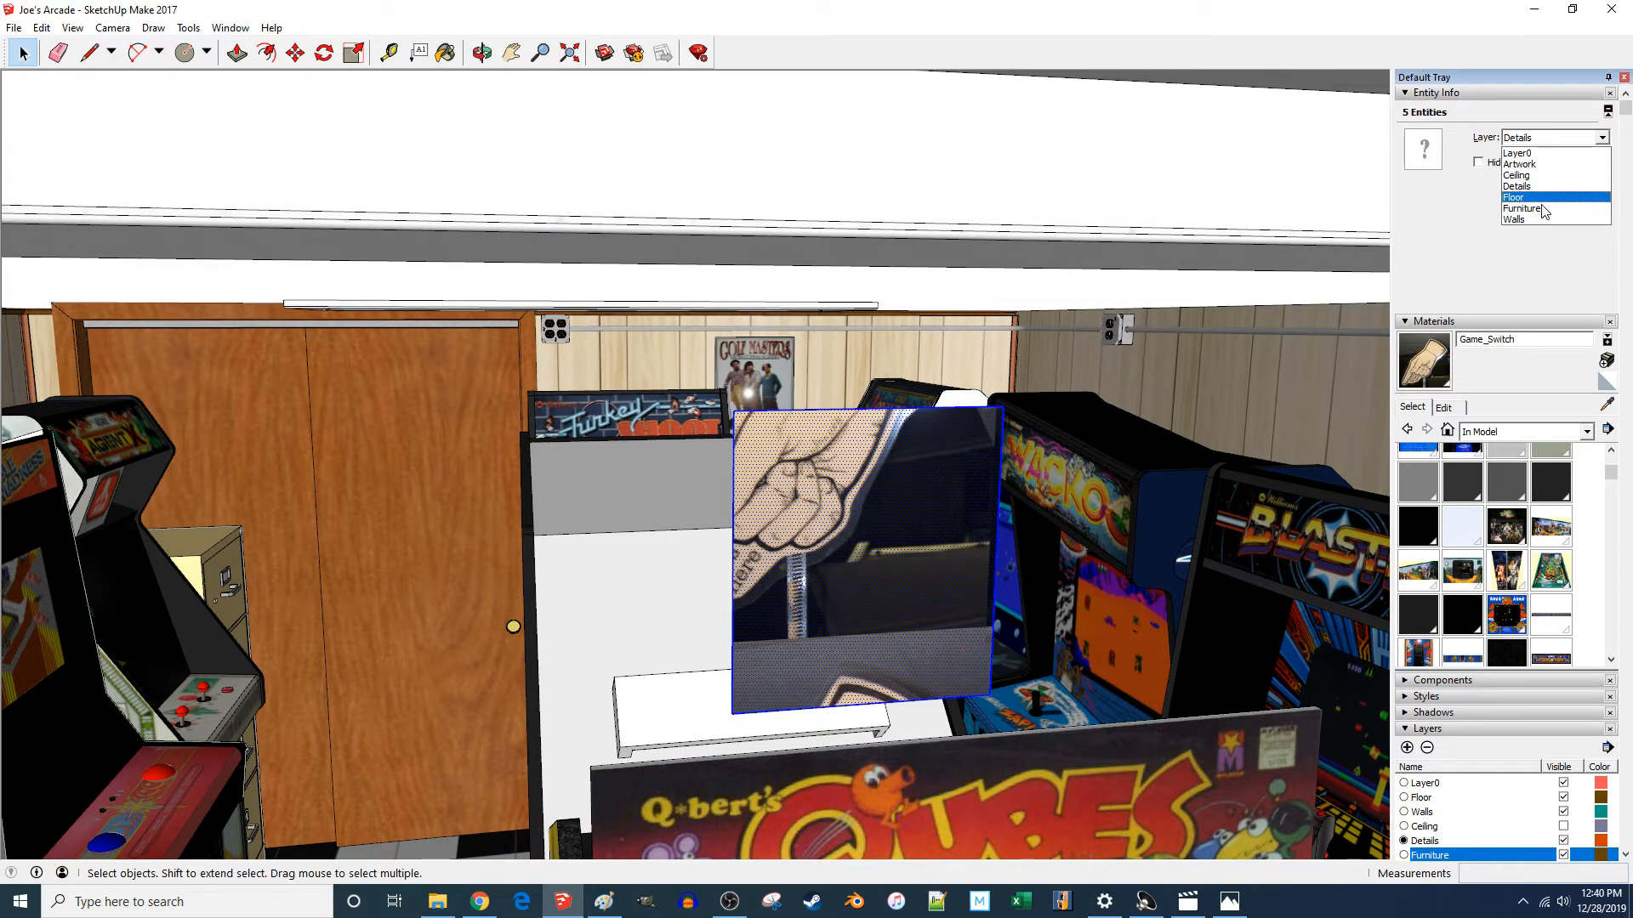
pyautogui.click(1522, 209)
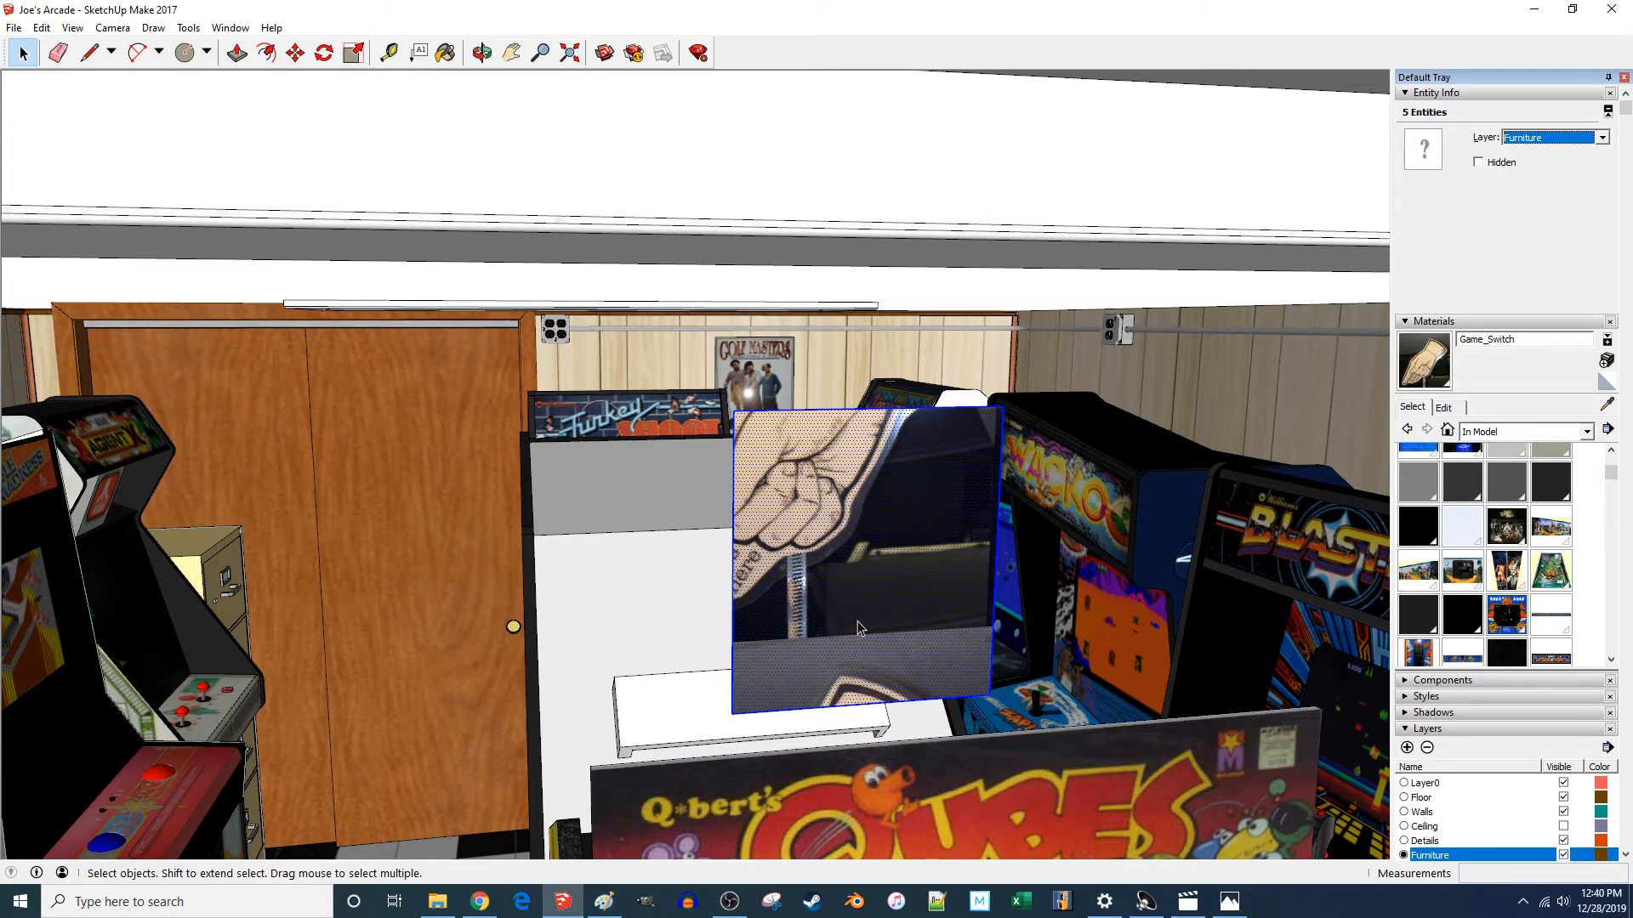
# - Reposition and shrink the texture on the face above the marquee until one complete pointing hand and its spring fit inside it
pyautogui.rightClick(863, 548)
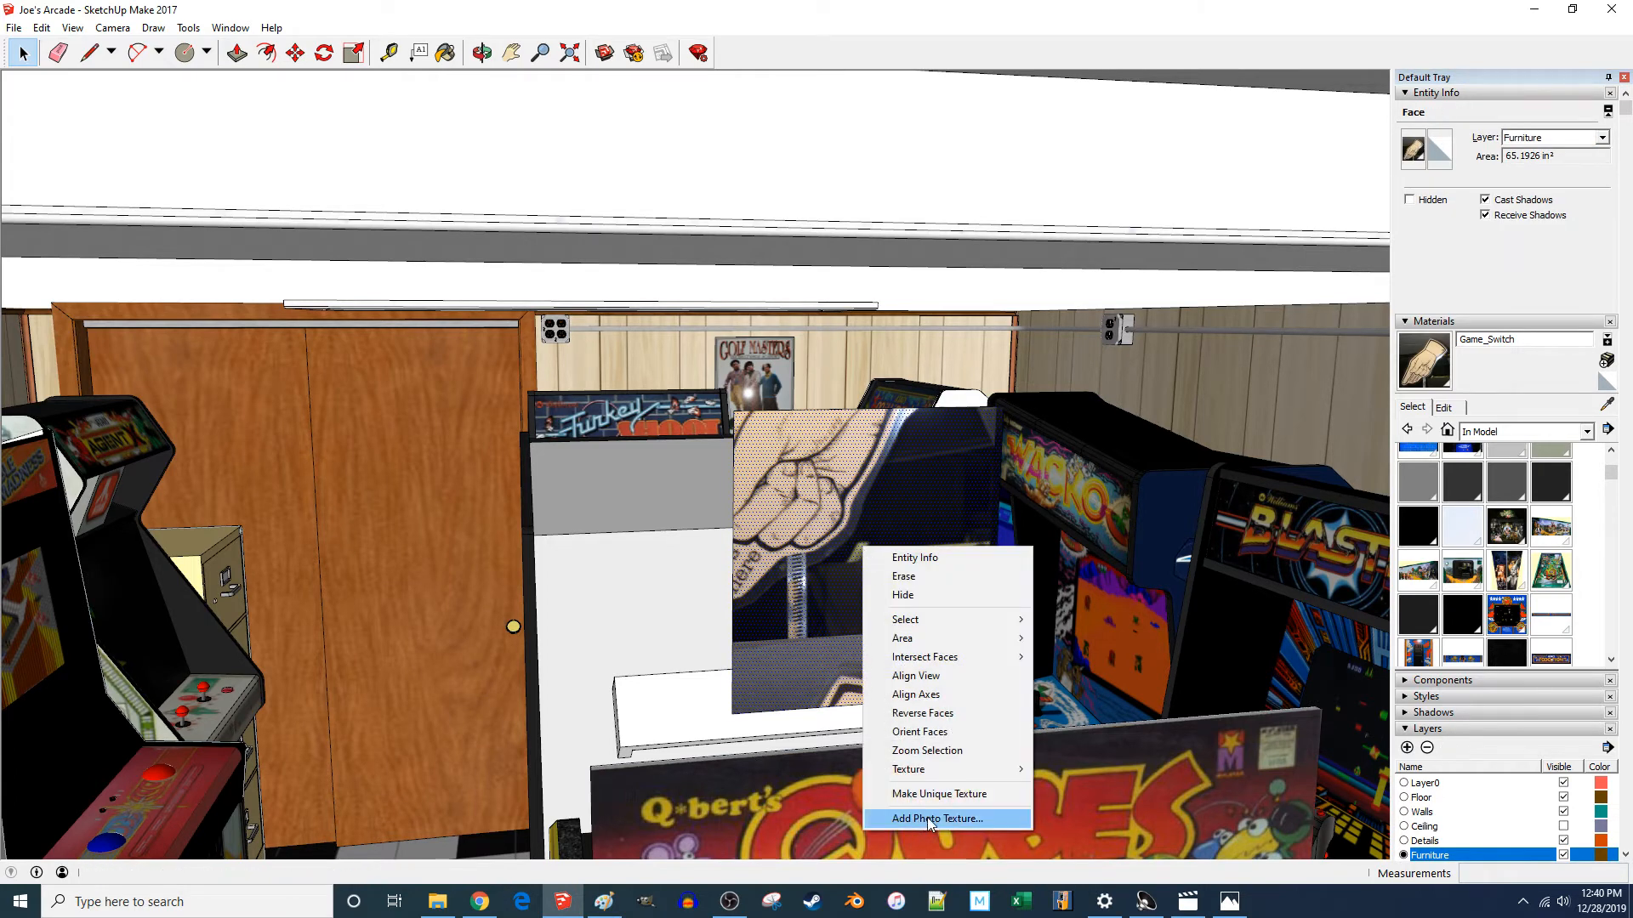
pyautogui.moveTo(1008, 771)
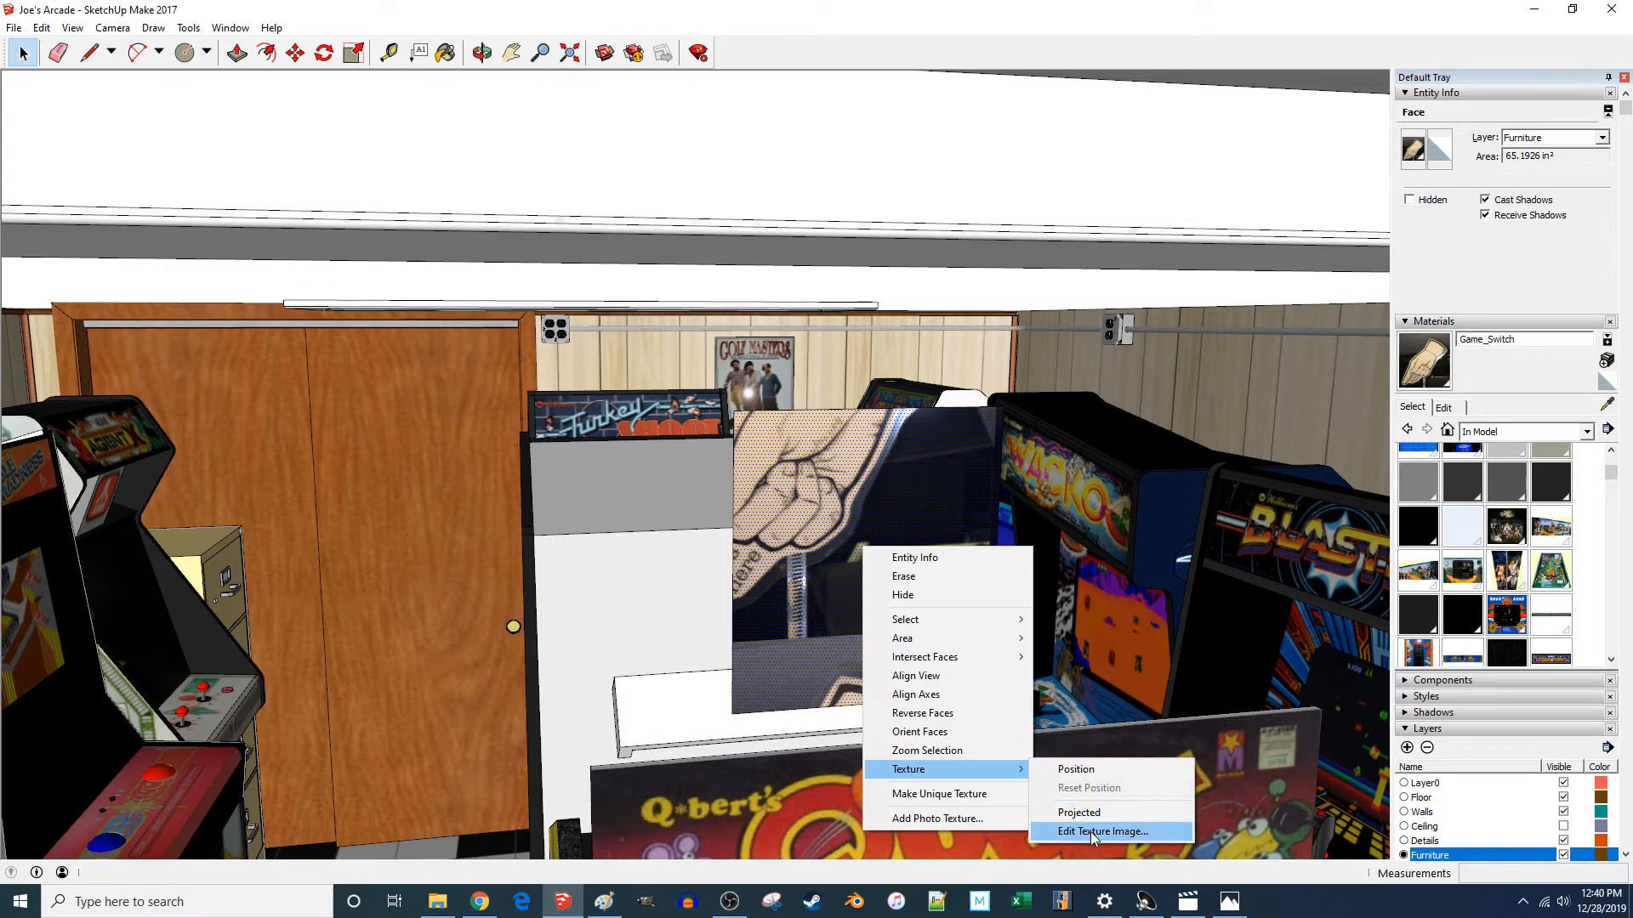
pyautogui.click(1078, 767)
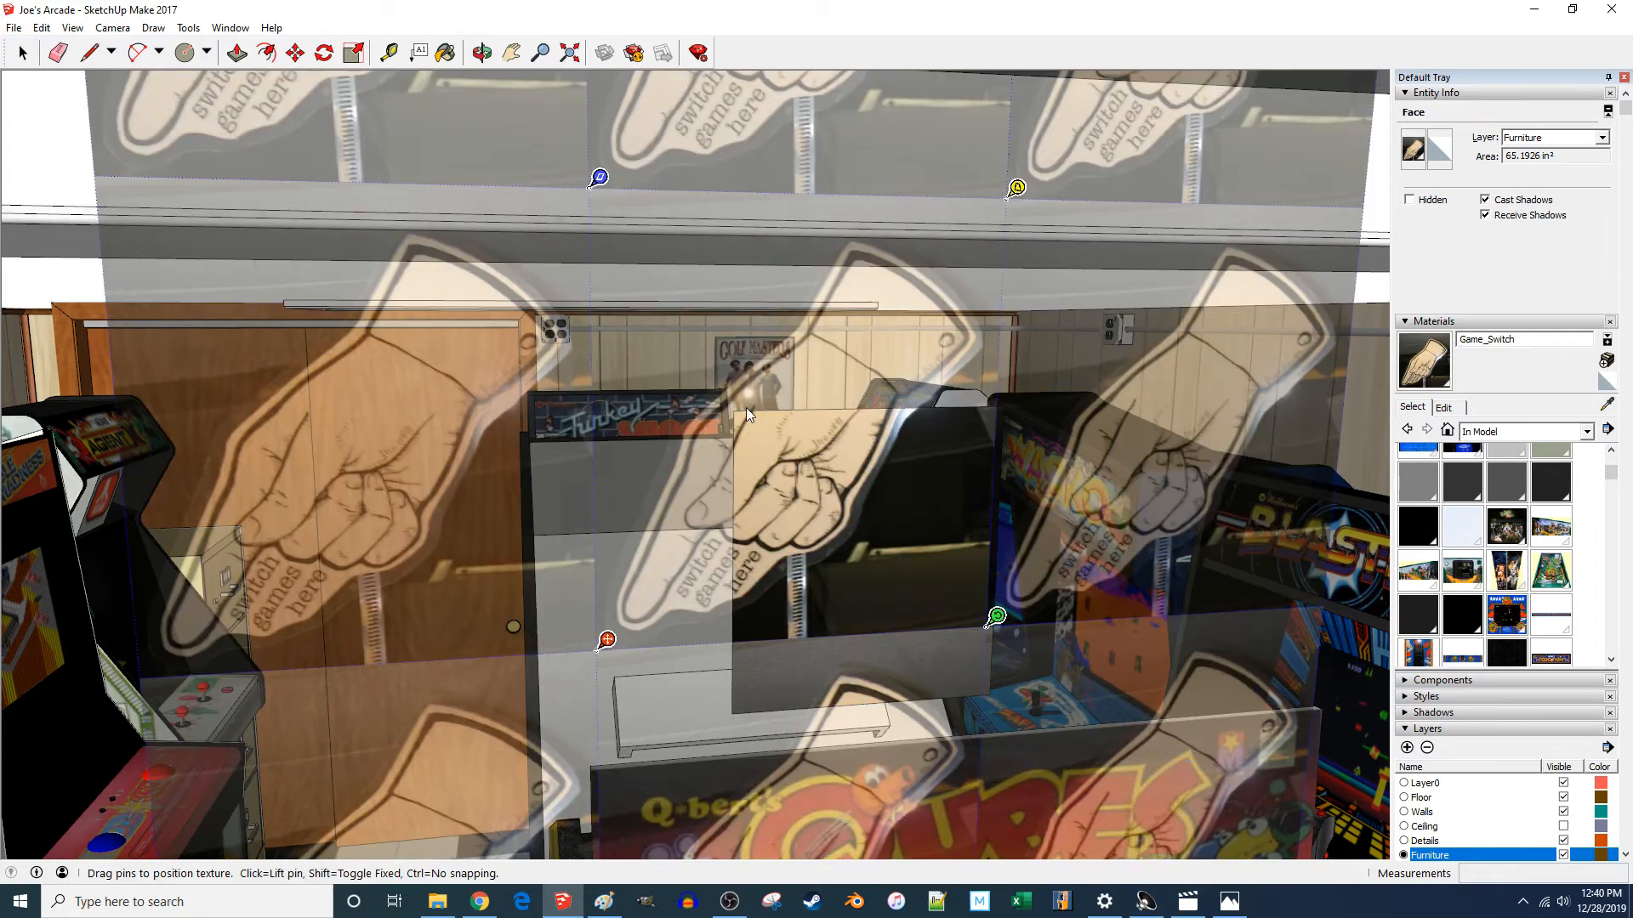
pyautogui.moveTo(819, 466); pyautogui.dragTo(928, 538)
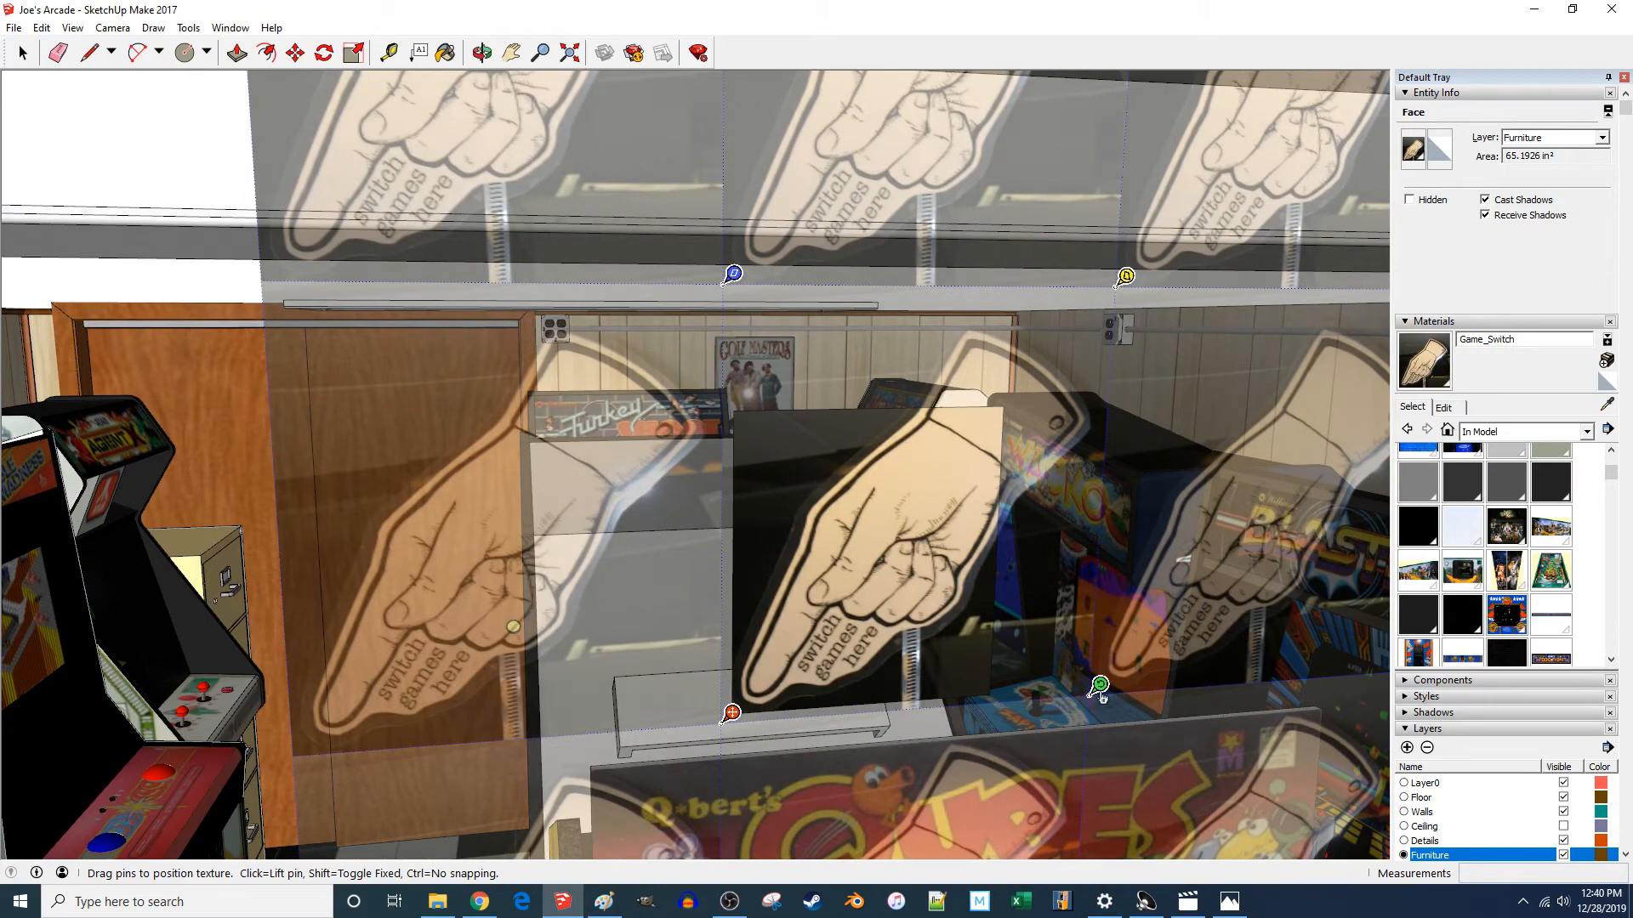
pyautogui.moveTo(1099, 688); pyautogui.dragTo(1006, 692)
pyautogui.moveTo(900, 595); pyautogui.dragTo(897, 589)
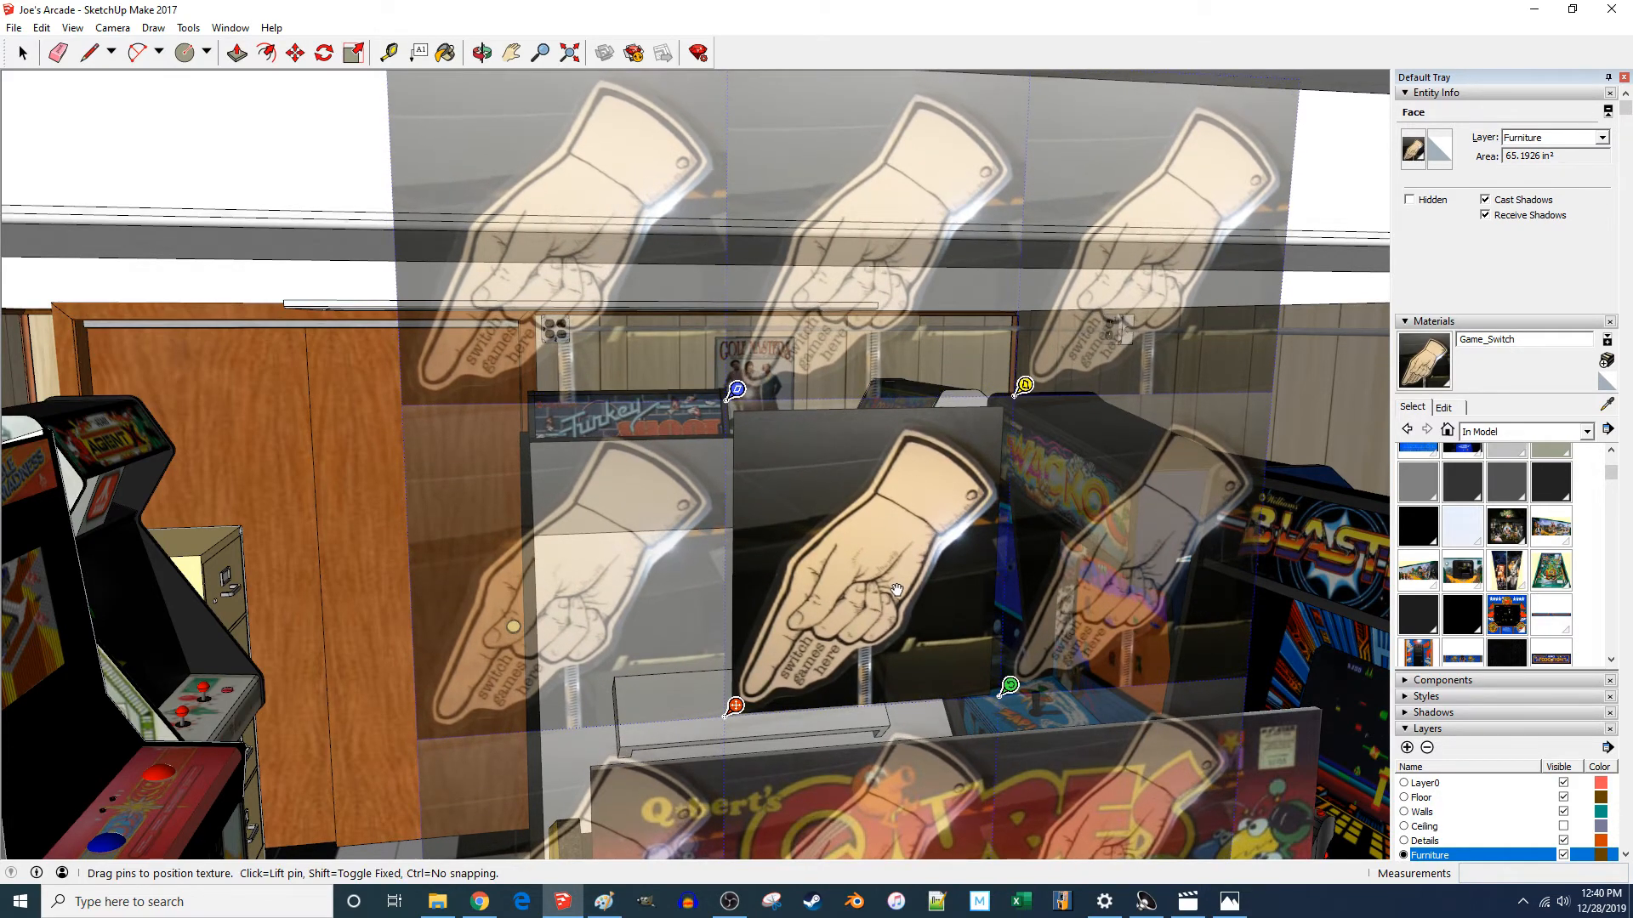
pyautogui.moveTo(897, 590); pyautogui.dragTo(897, 591)
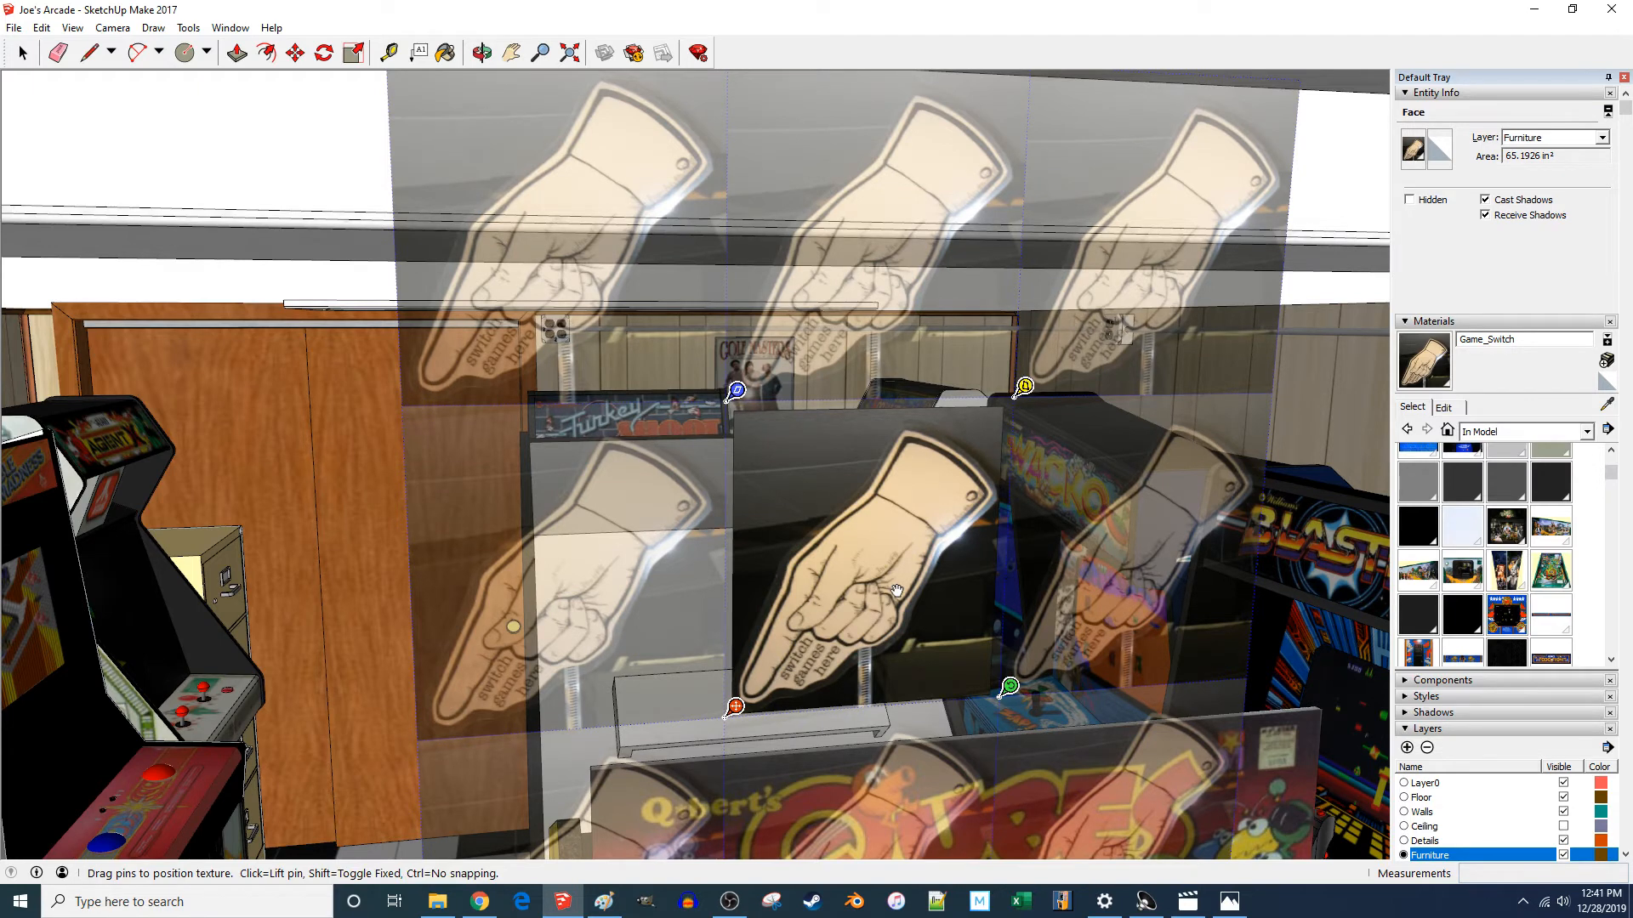
pyautogui.moveTo(897, 590); pyautogui.dragTo(895, 590)
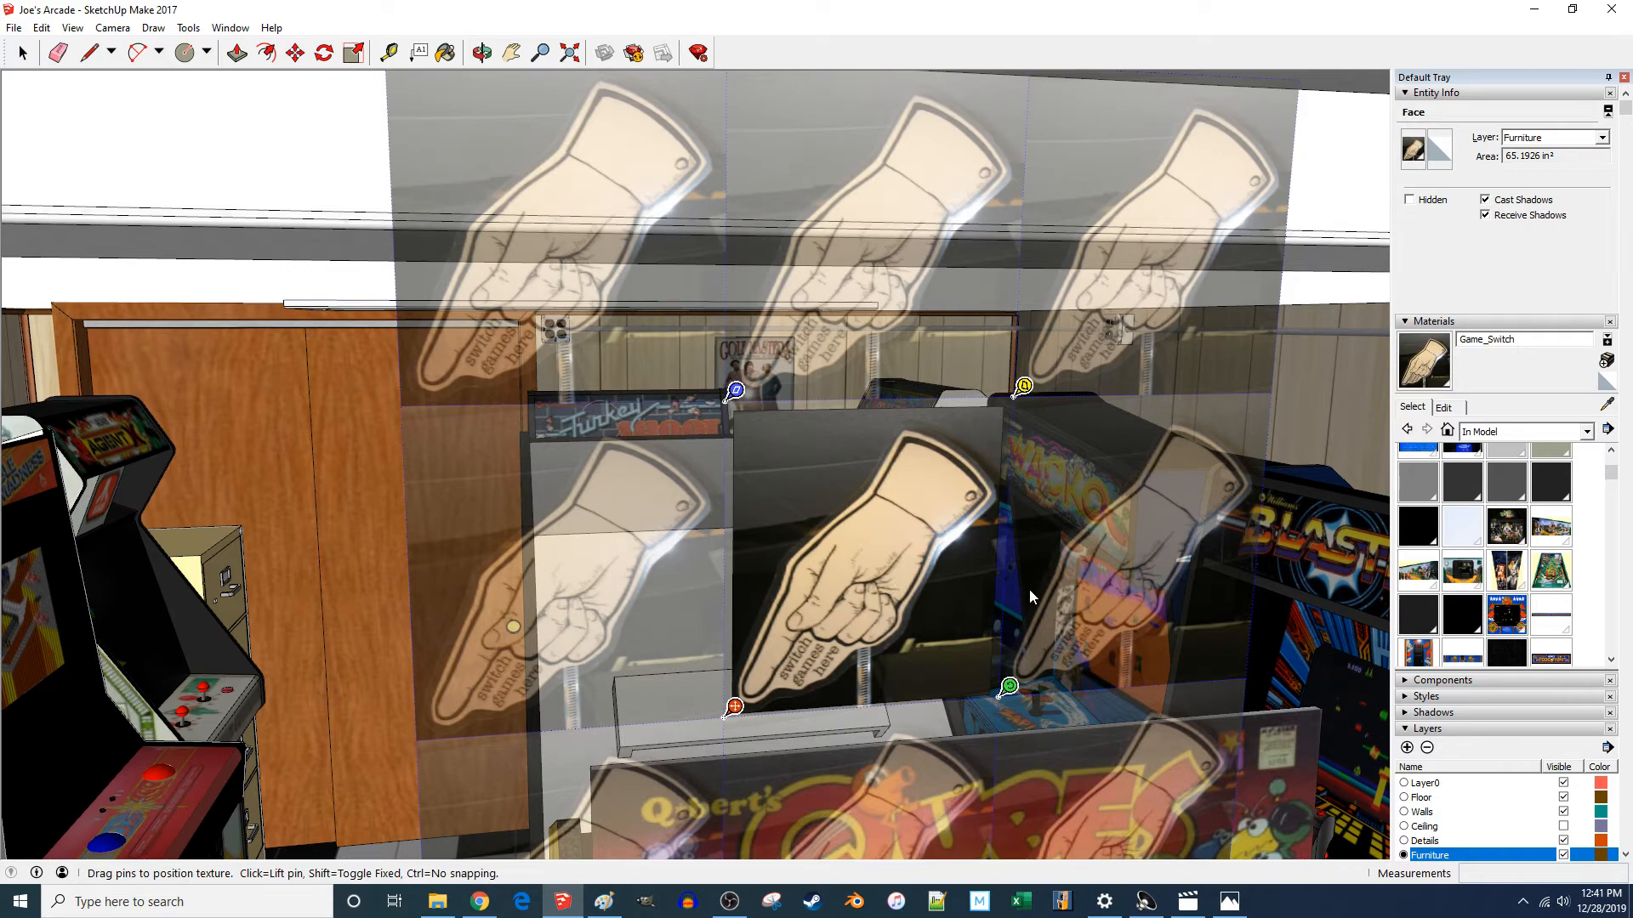
pyautogui.click(321, 430)
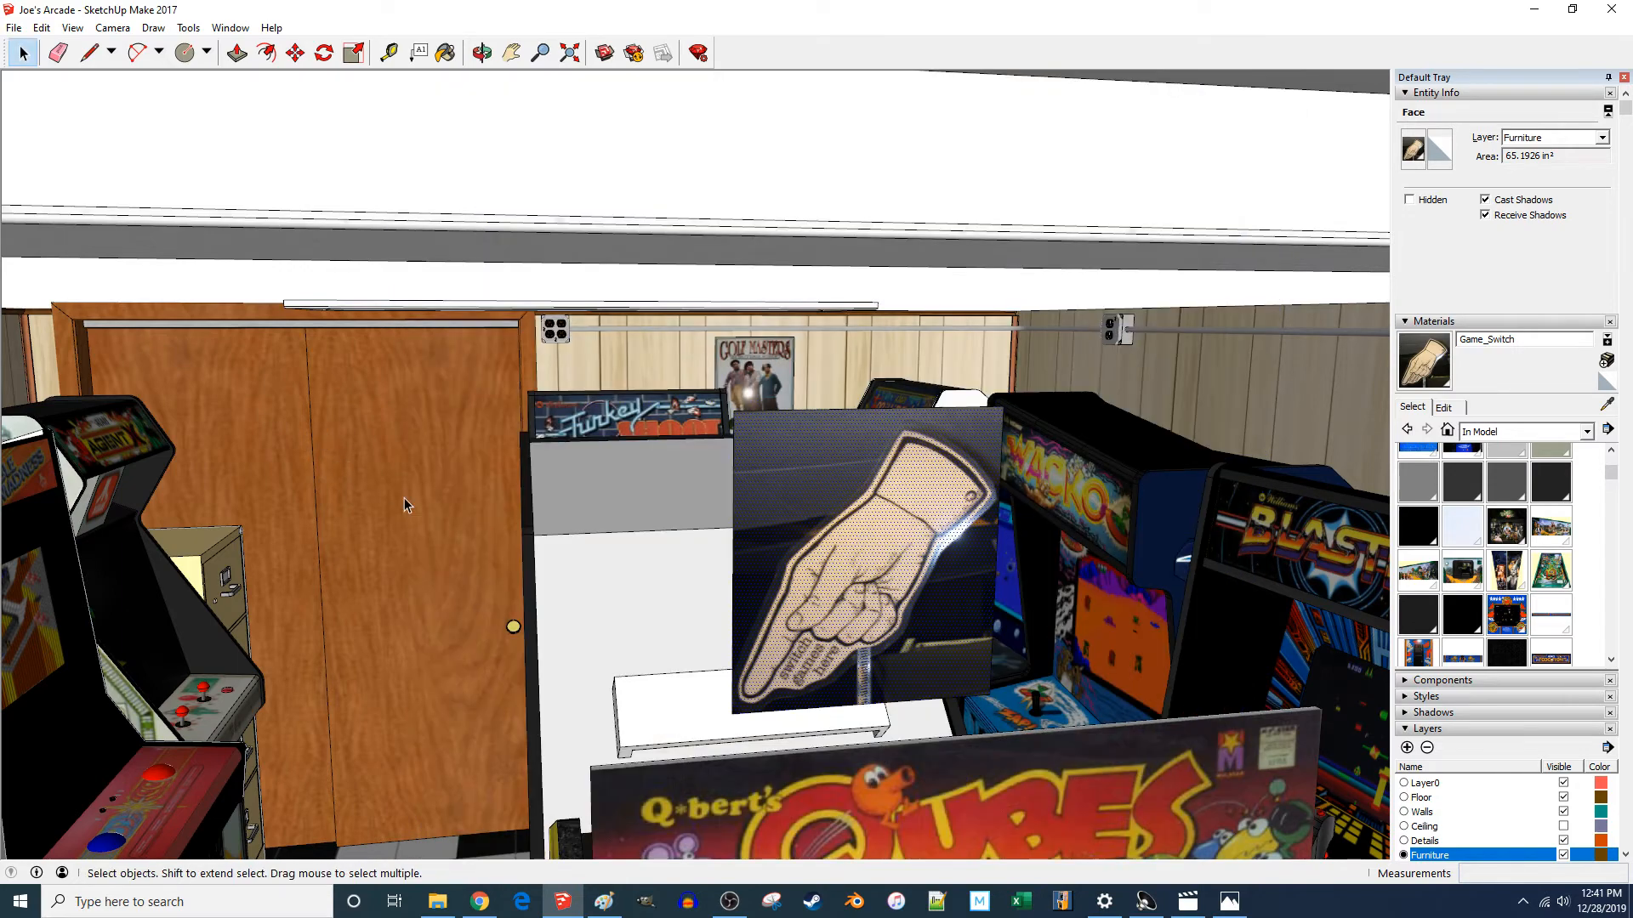
pyautogui.click(675, 284)
# - Draw a line about 1.7 in long up the right edge of the spring from the face's bottom edge to the hand, then start along the hand's outline
pyautogui.moveTo(859, 557); pyautogui.dragTo(797, 526, button='middle')
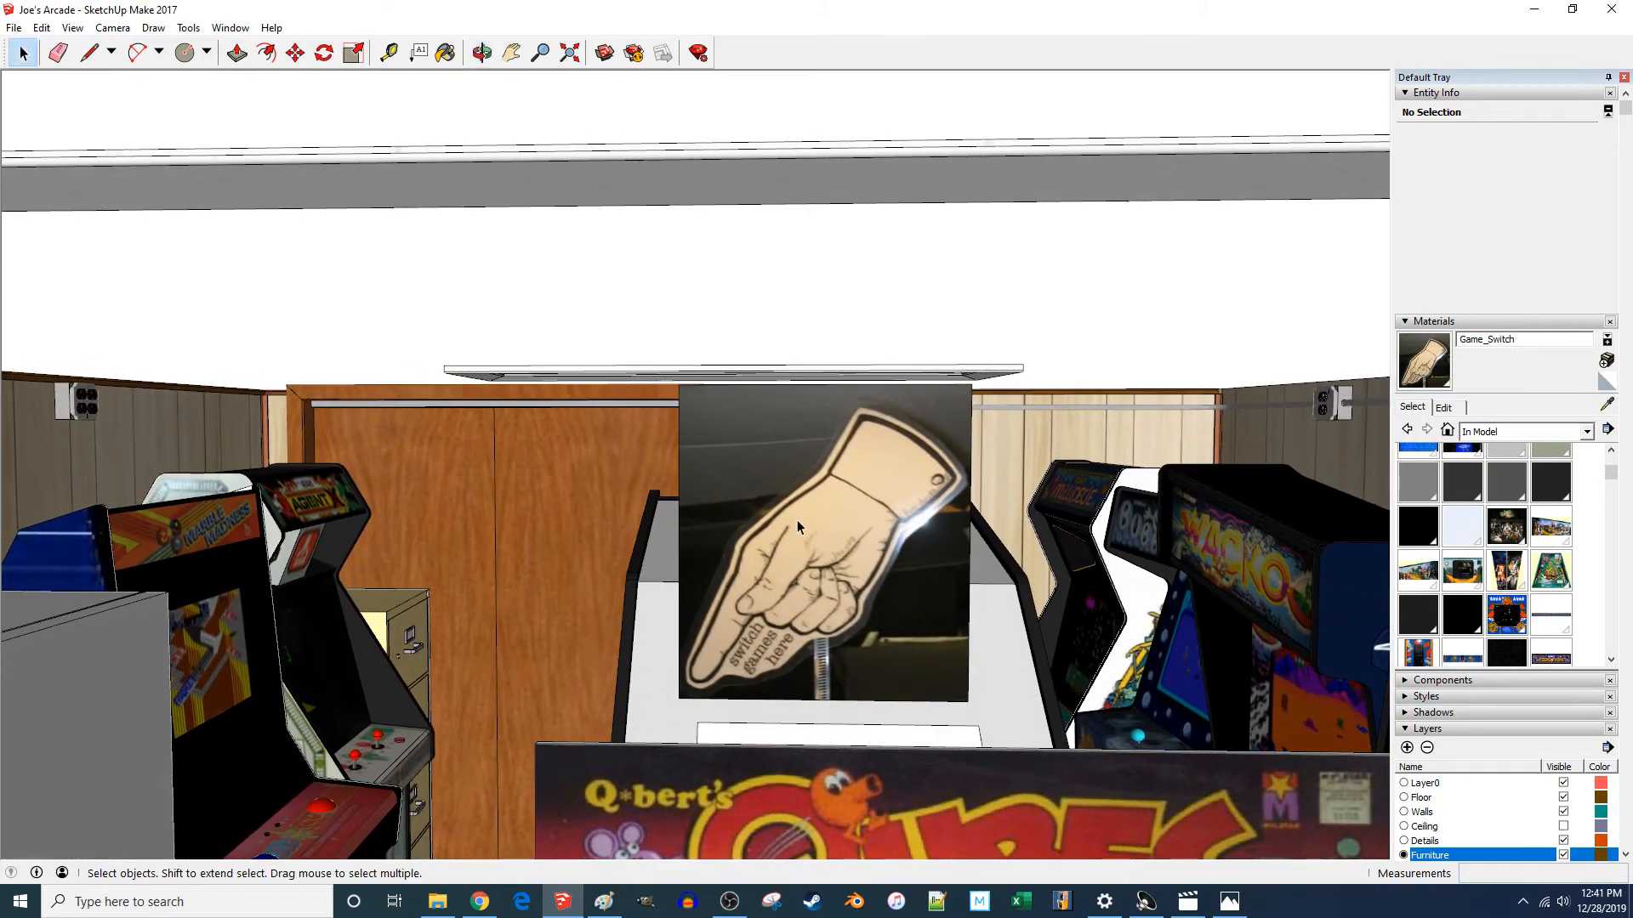
pyautogui.scroll(2, 794, 685)
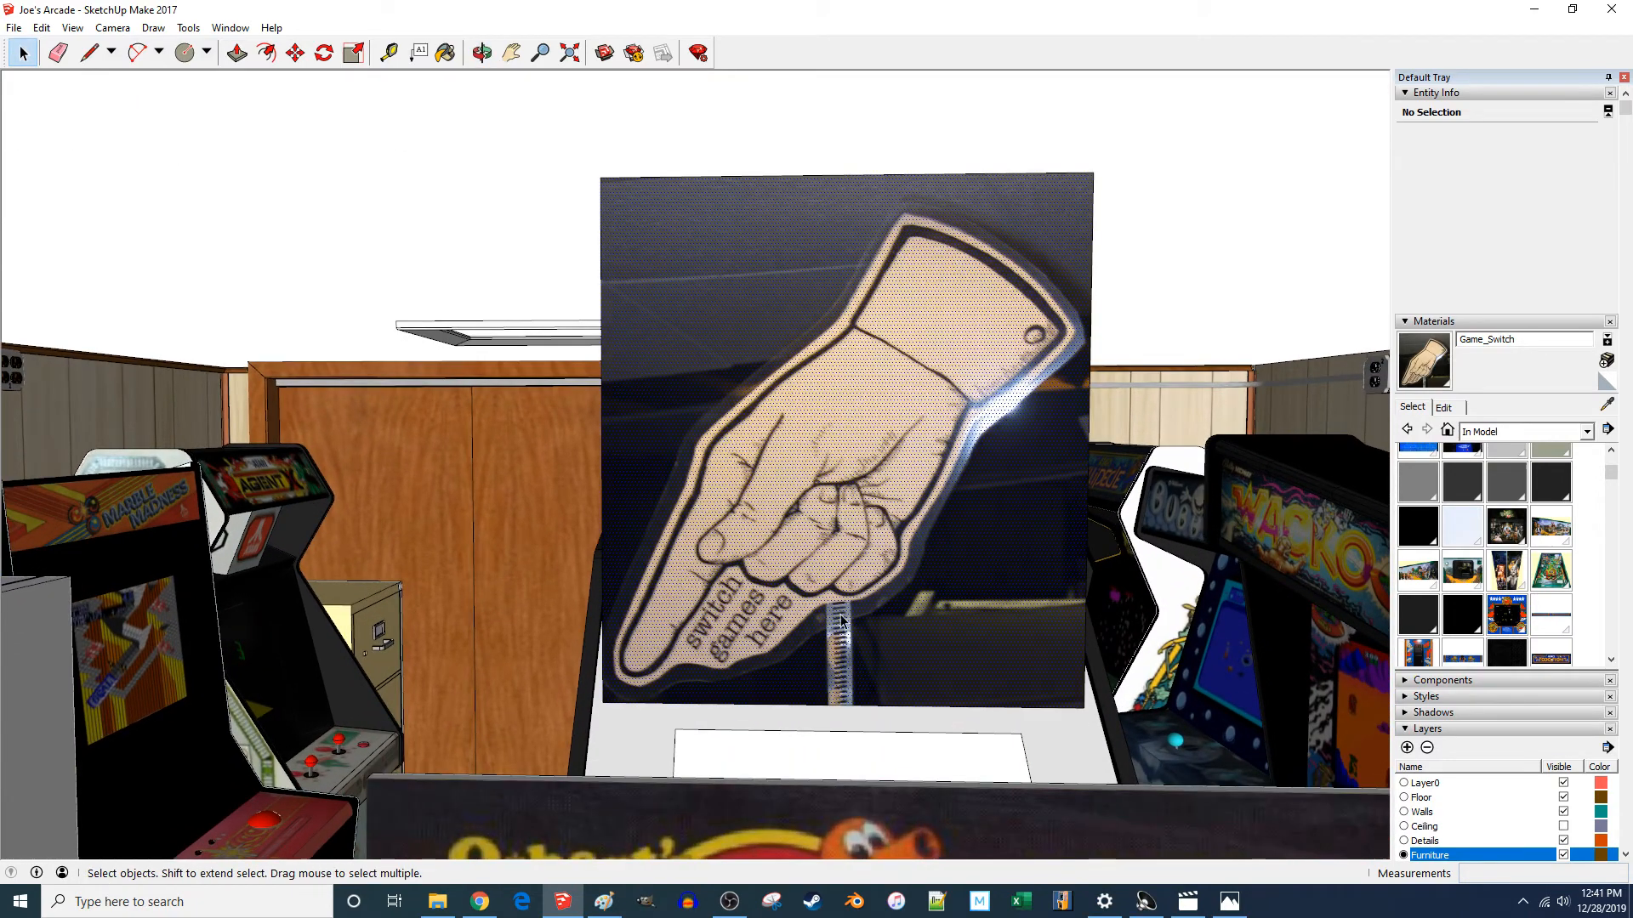
pyautogui.click(851, 620)
pyautogui.scroll(3, 850, 625)
pyautogui.press('l')
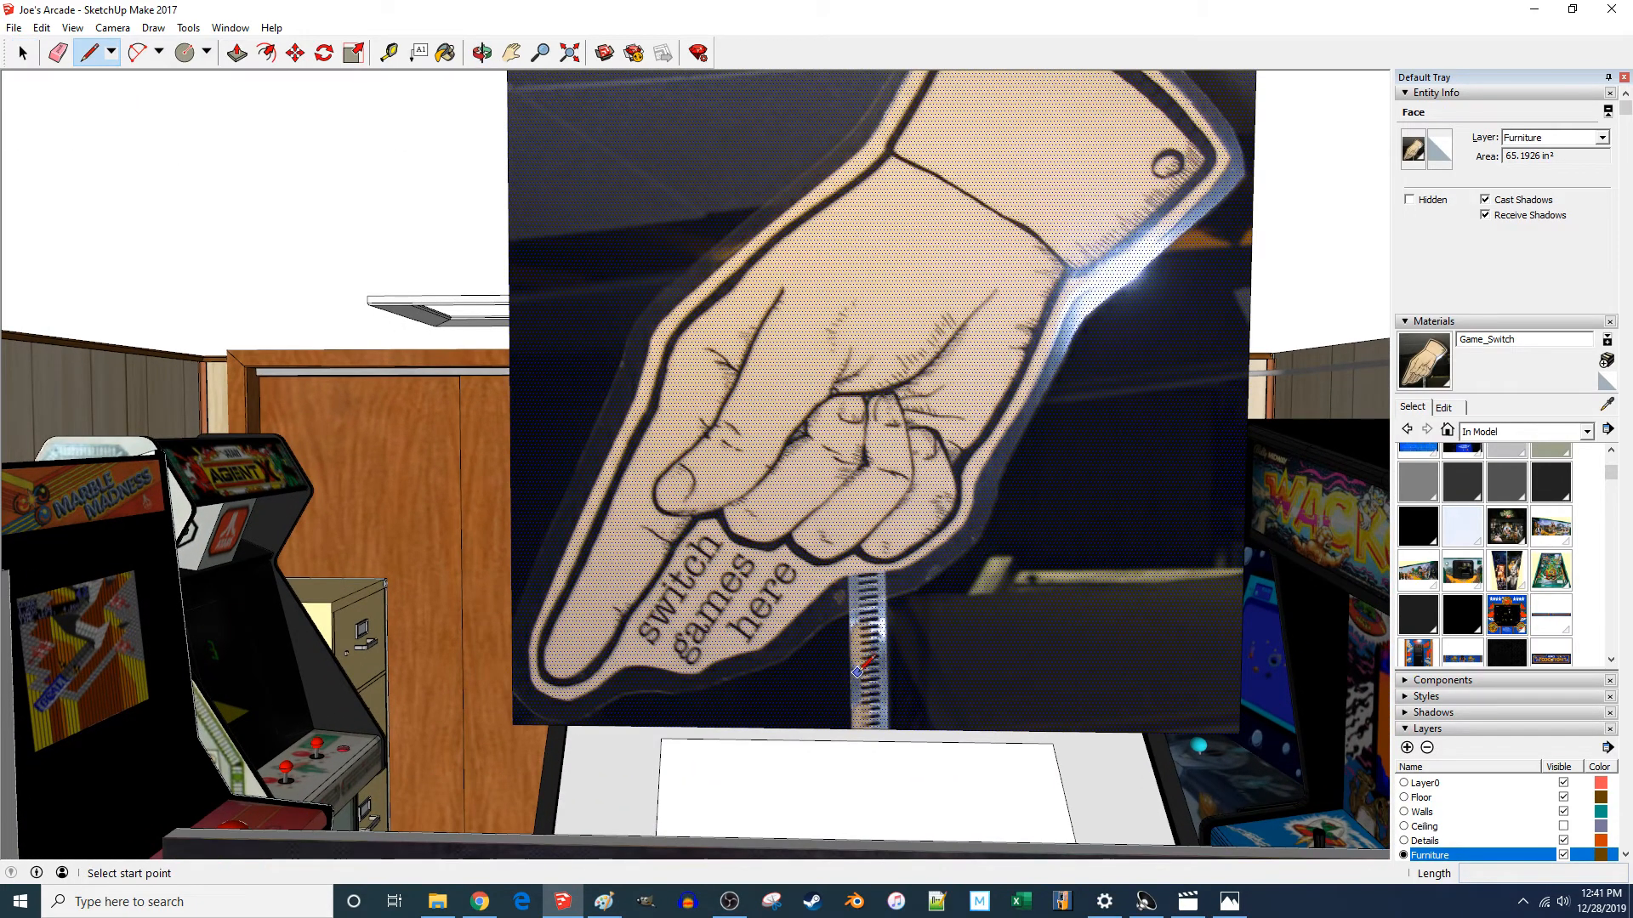
pyautogui.click(888, 729)
pyautogui.scroll(3, 890, 718)
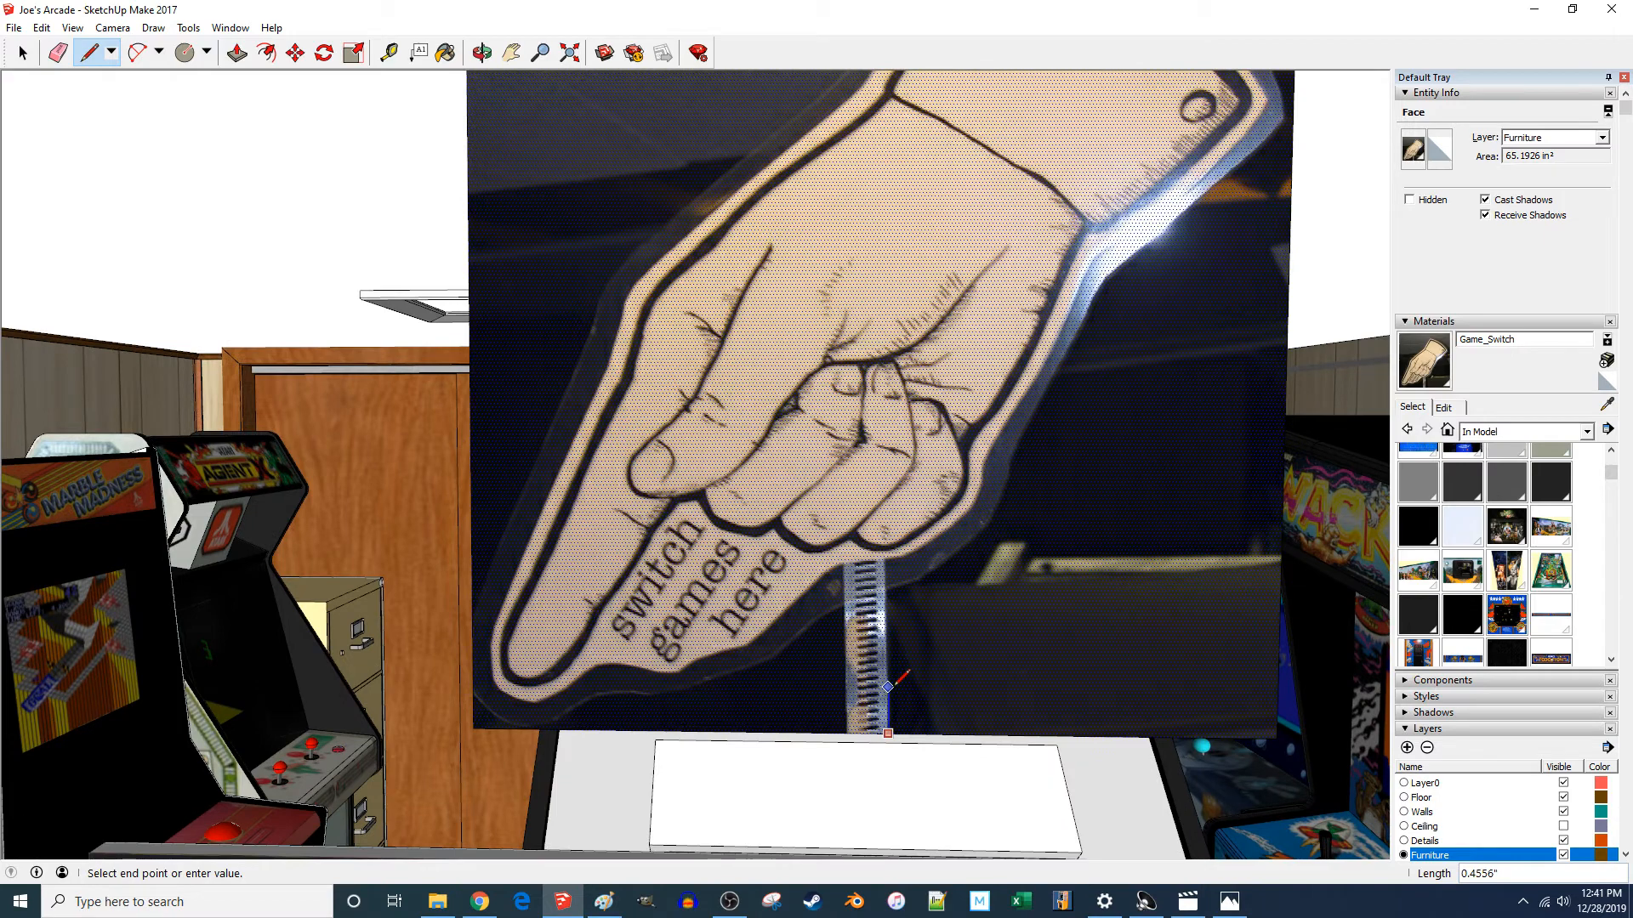
pyautogui.press('Escape')
pyautogui.scroll(1, 886, 736)
pyautogui.scroll(1, 891, 728)
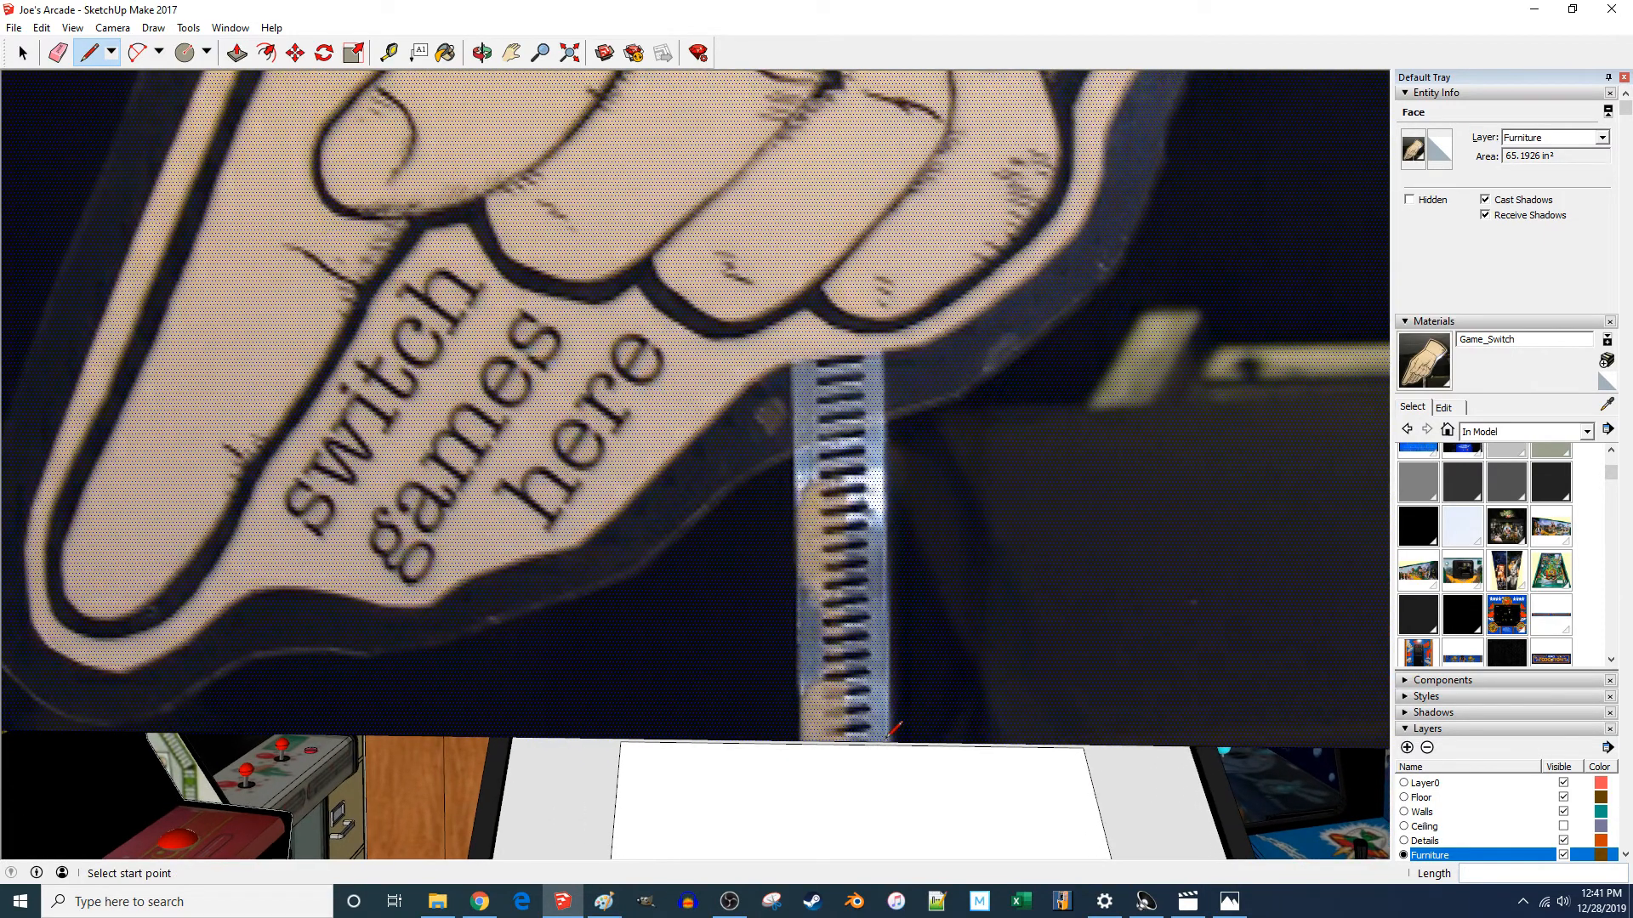
pyautogui.click(885, 740)
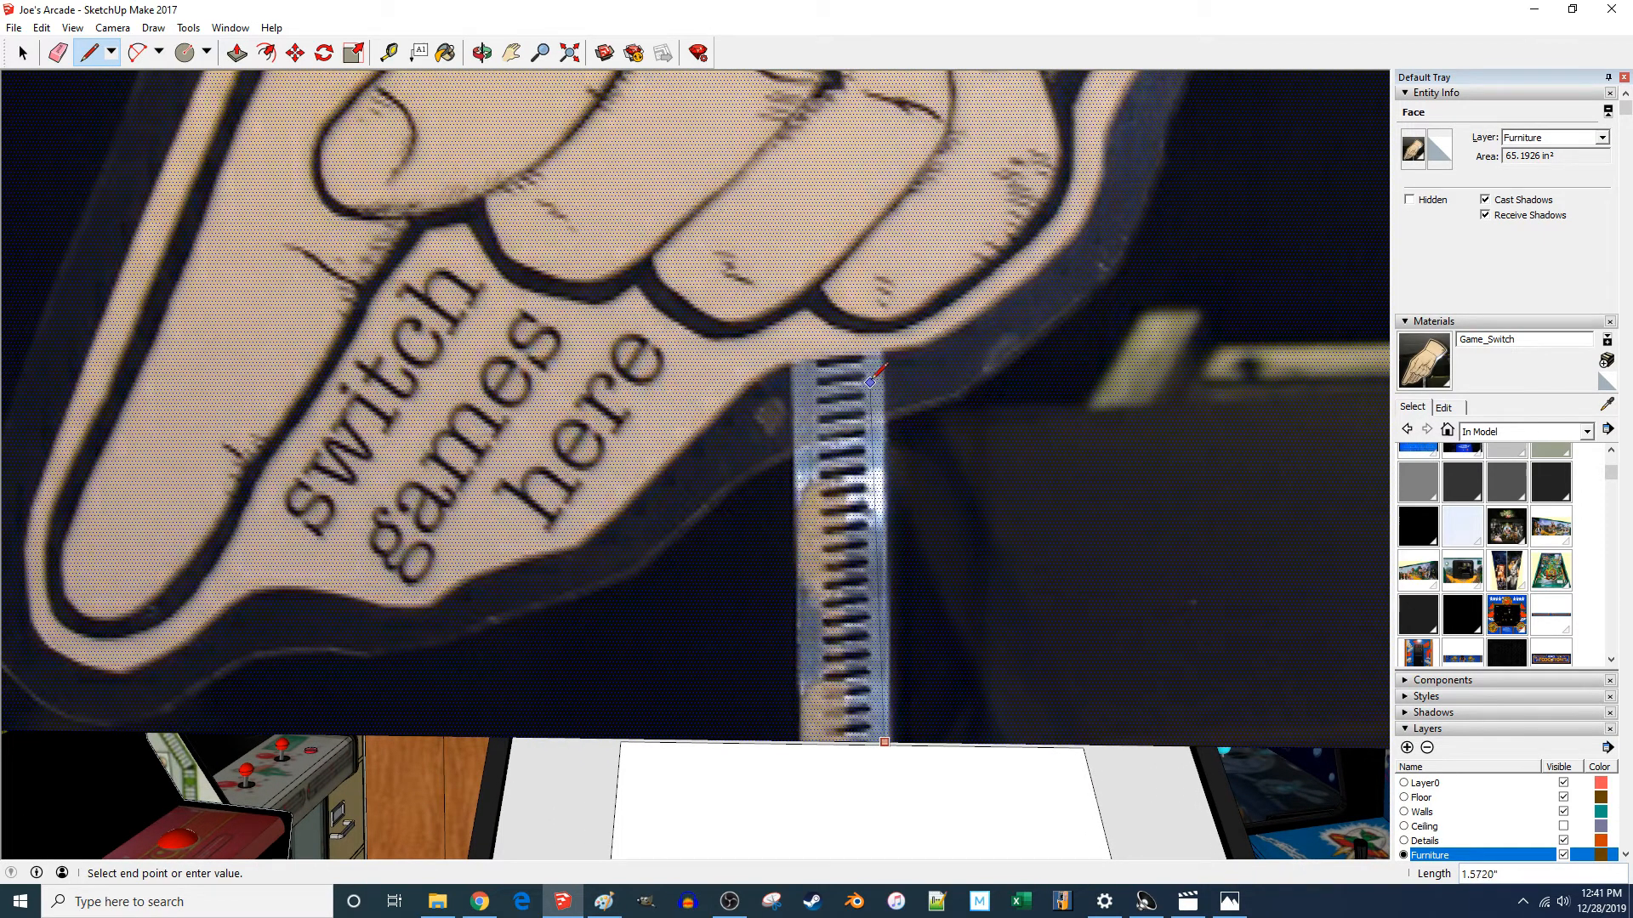
pyautogui.scroll(1, 875, 372)
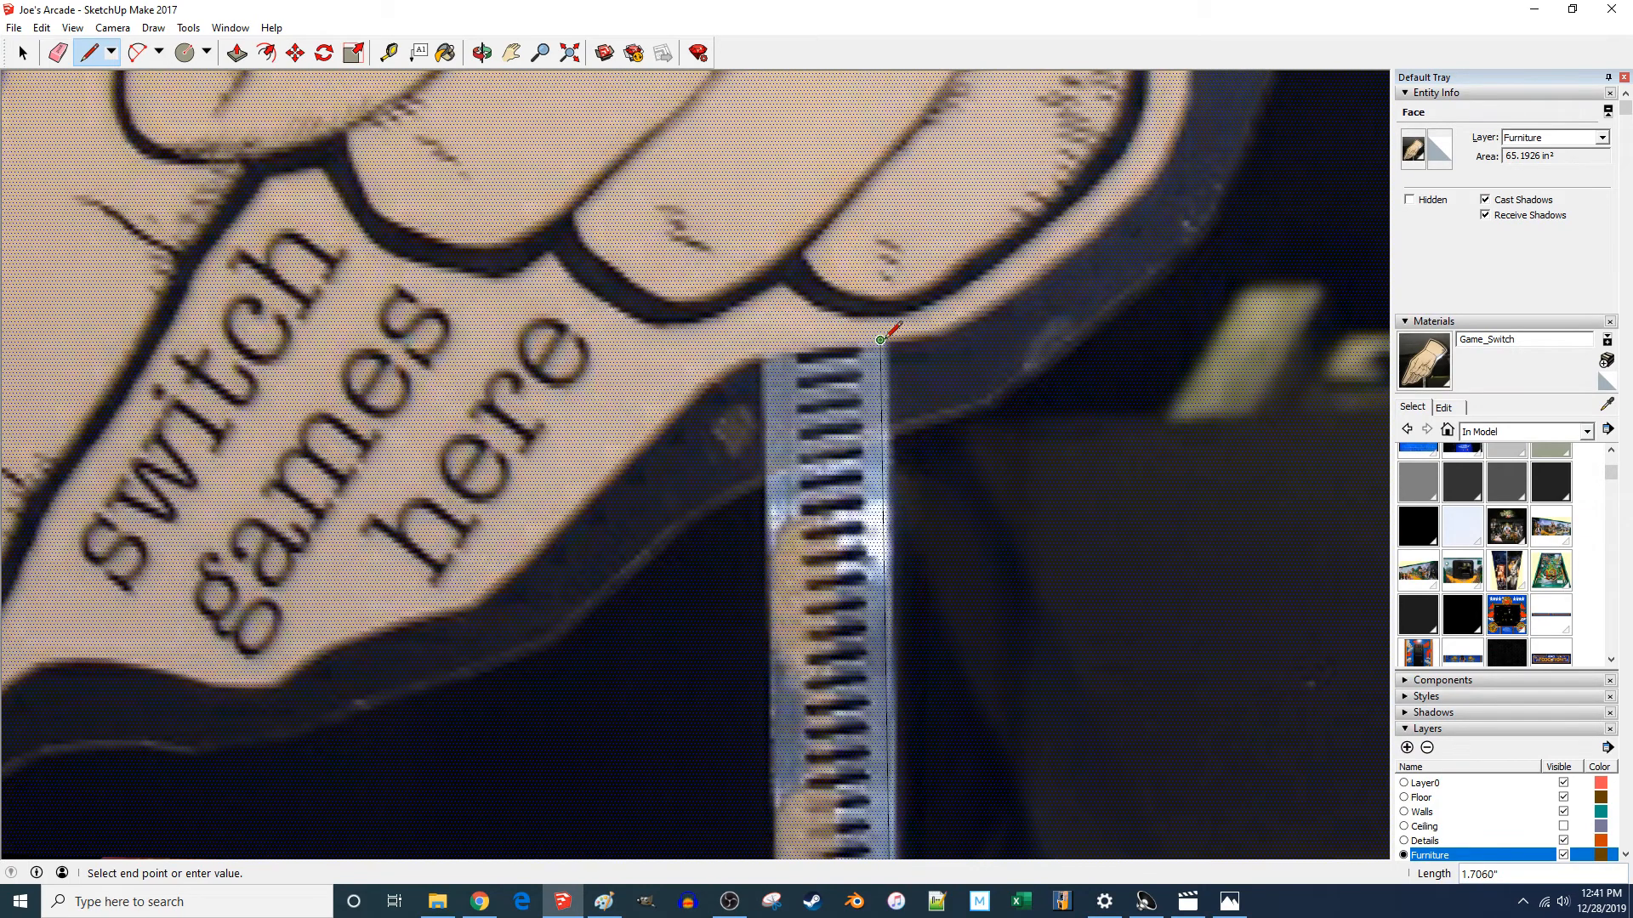
pyautogui.scroll(1, 943, 321)
pyautogui.click(957, 319)
# - Trace the hand's outline with connected lines from the spring around the curled fingers
pyautogui.scroll(-3, 648, 647)
pyautogui.scroll(2, 935, 297)
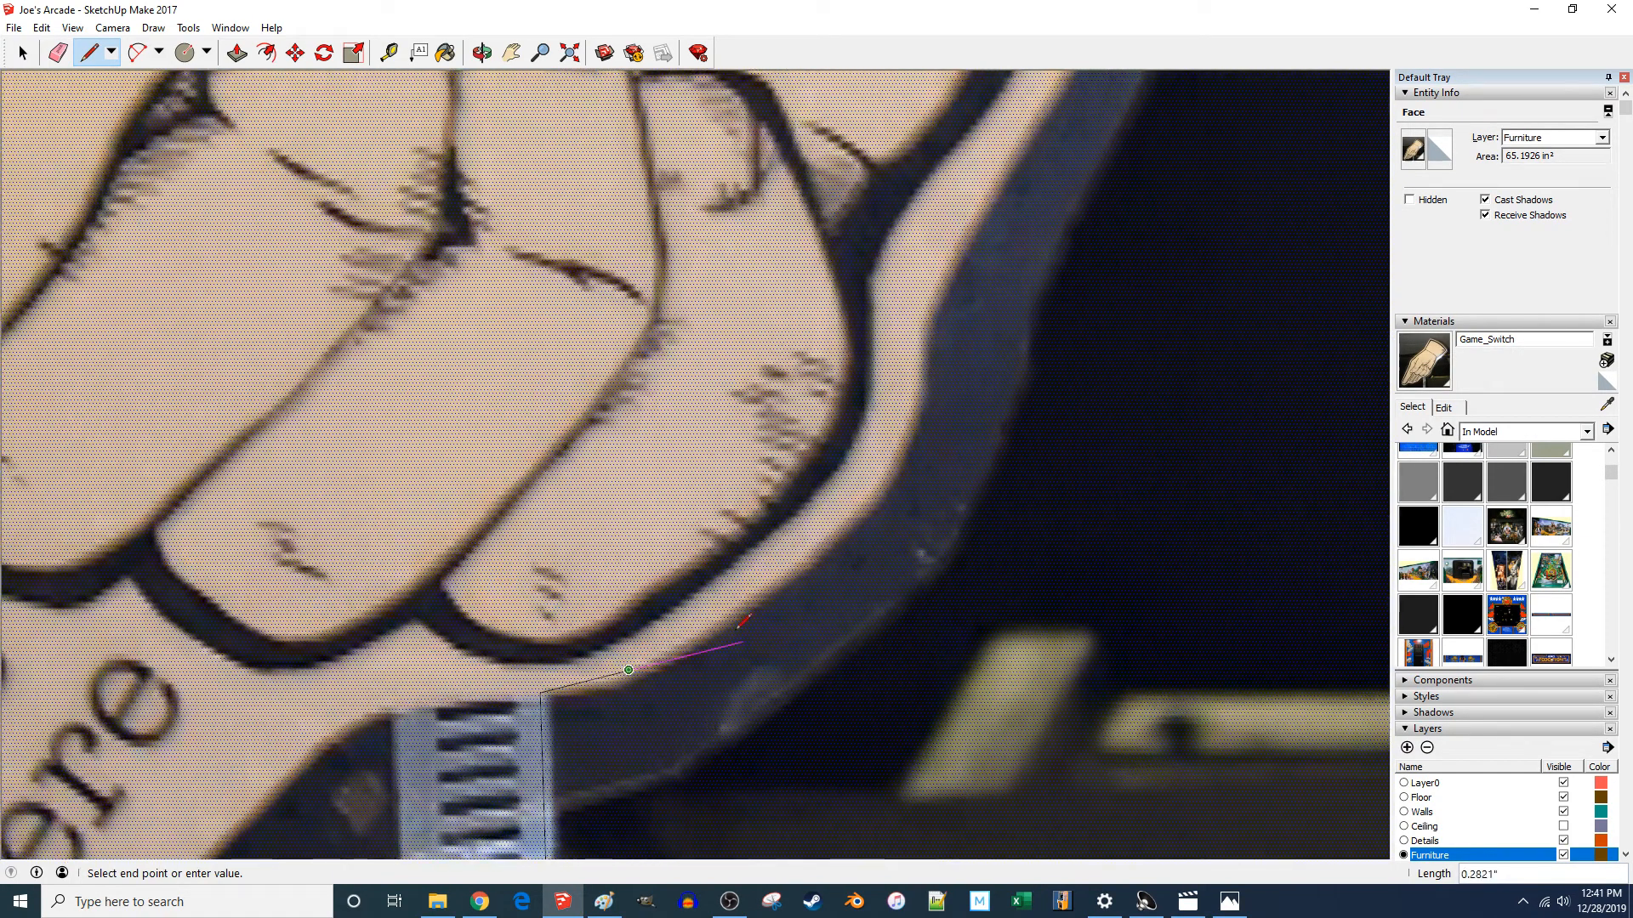
pyautogui.click(830, 538)
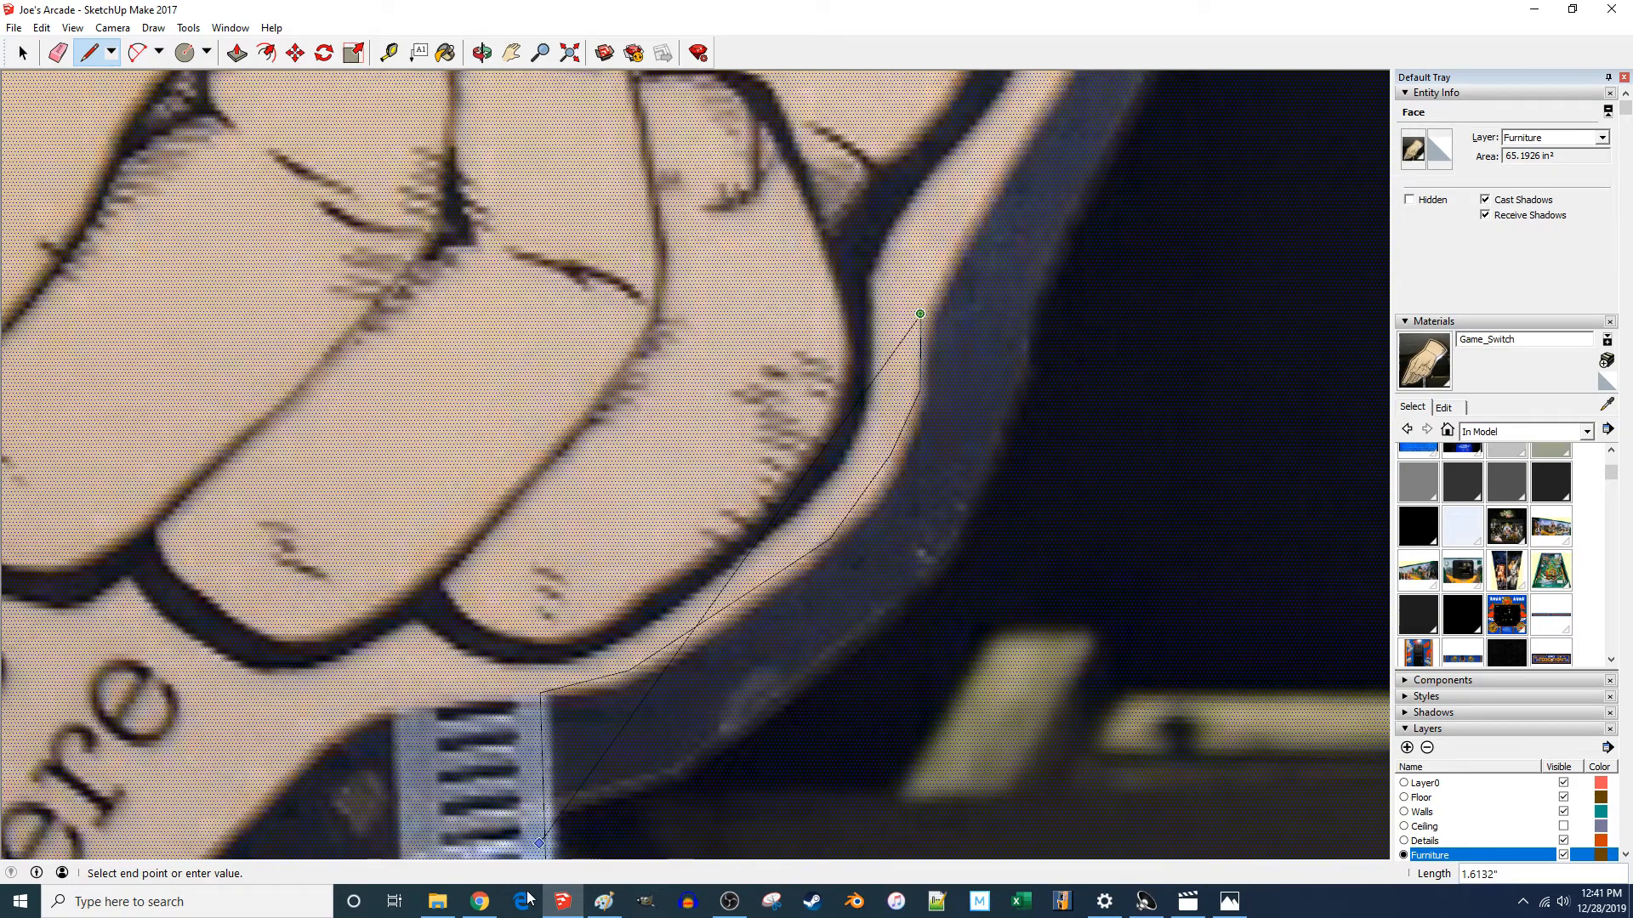
# - Continue the traced outline up the side of the palm to the wrist just below the cuff
pyautogui.scroll(-3, 804, 432)
pyautogui.scroll(5, 740, 622)
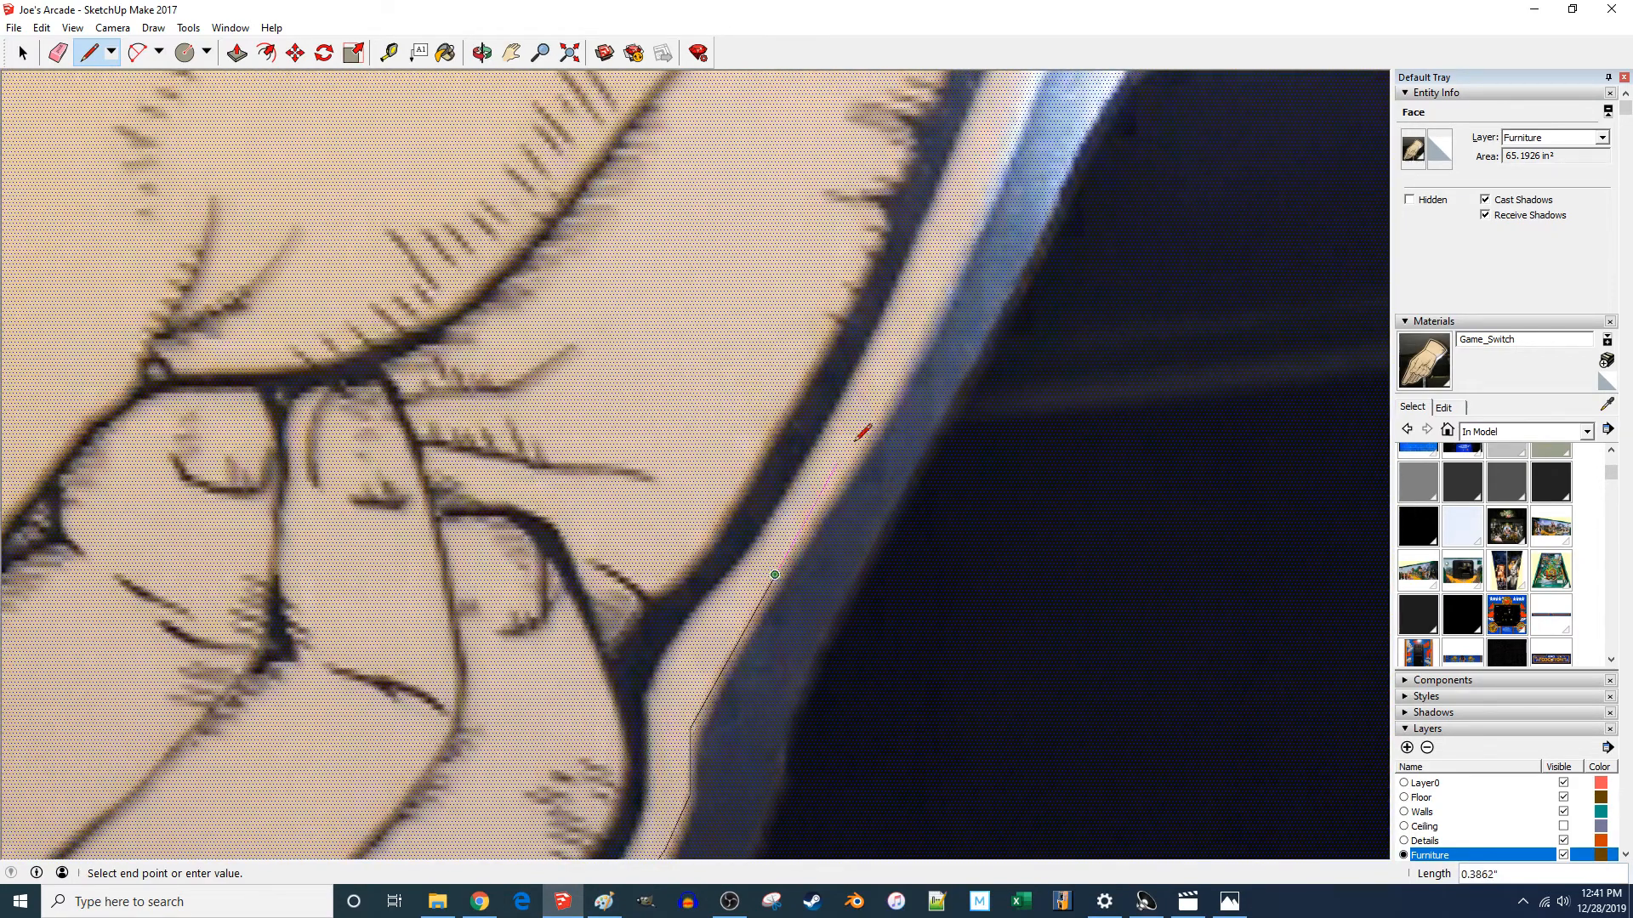
pyautogui.scroll(2, 892, 405)
pyautogui.click(887, 413)
pyautogui.scroll(-4, 752, 643)
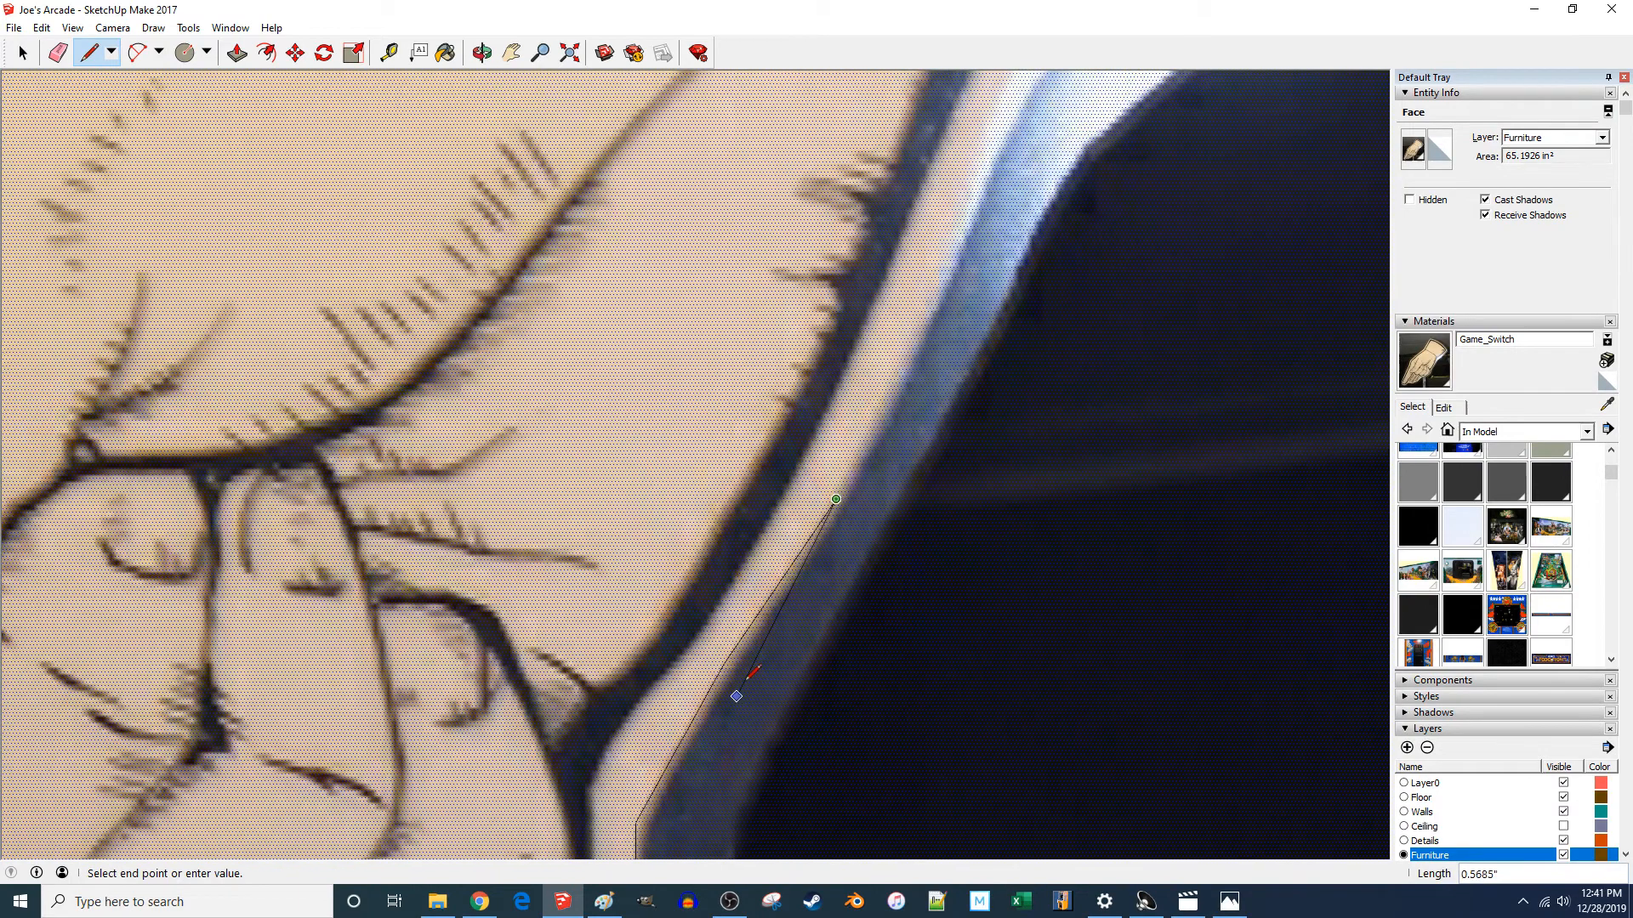
pyautogui.scroll(3, 889, 436)
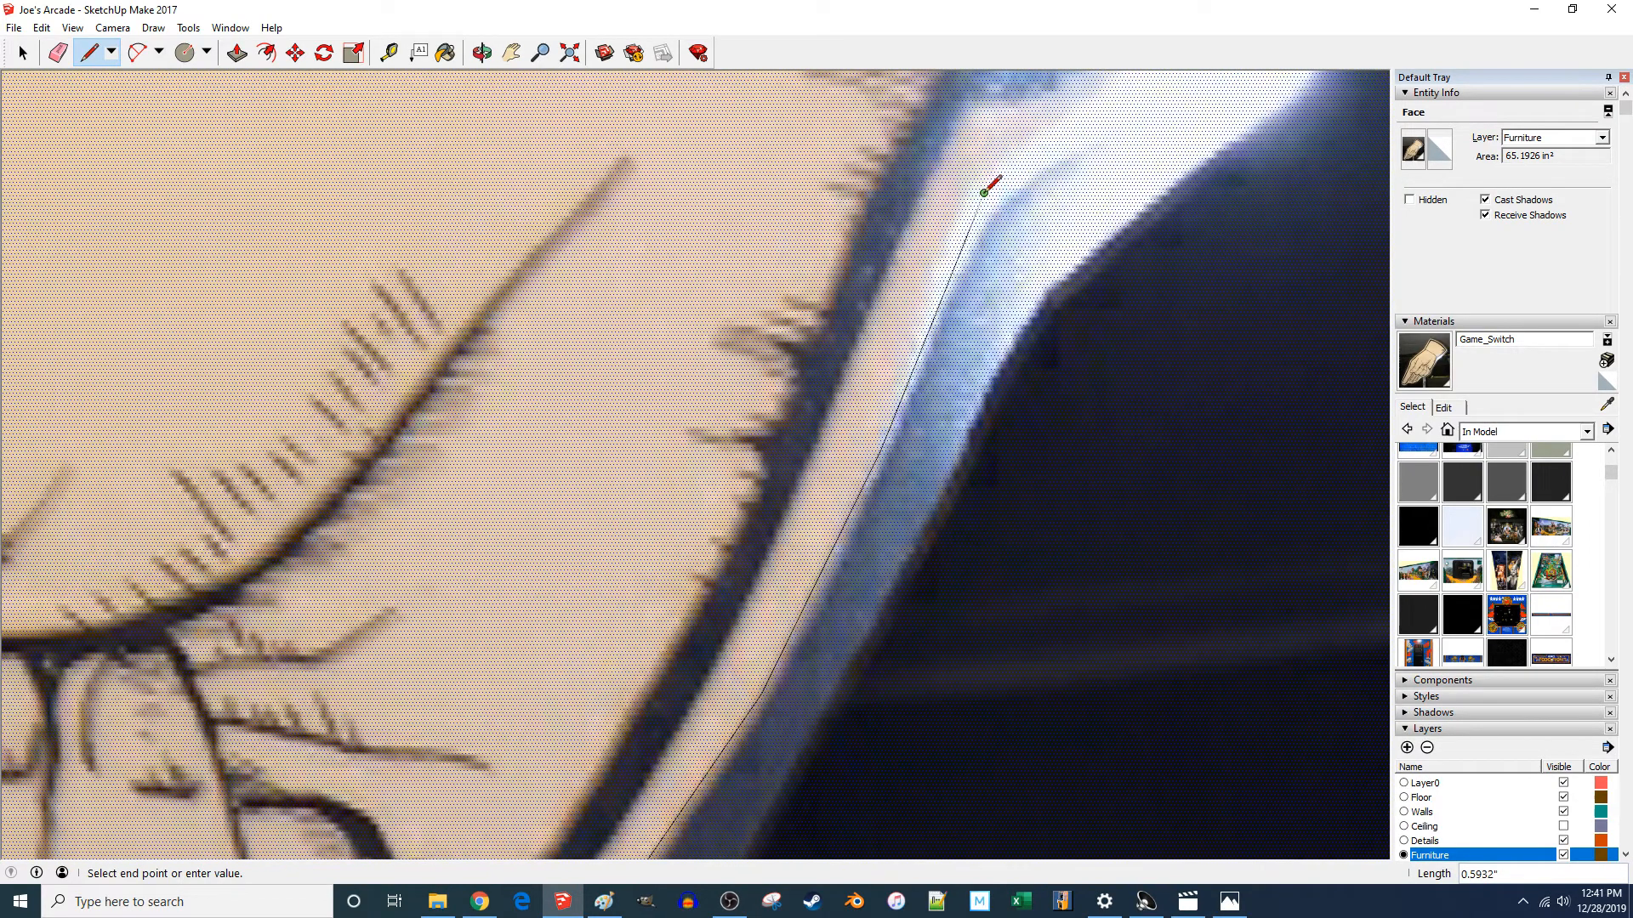
# - Trace the lower edge of the cuff from the wrist to the pointed corner beside the cuff button
pyautogui.scroll(-3, 935, 255)
pyautogui.scroll(5, 783, 562)
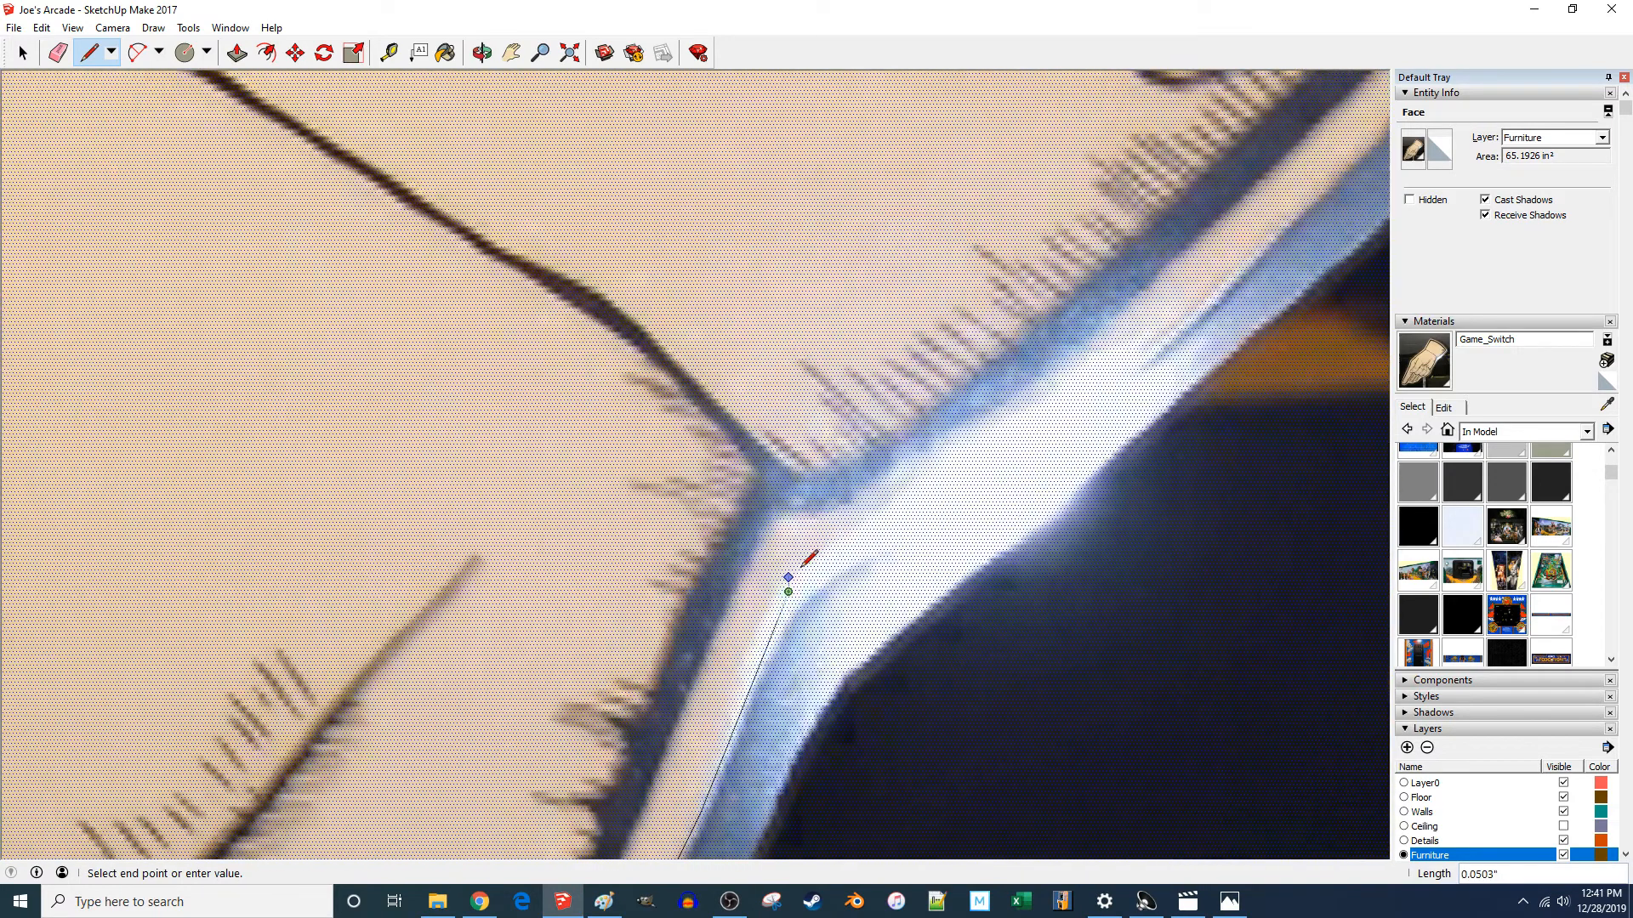
pyautogui.click(1121, 360)
pyautogui.scroll(-3, 692, 769)
pyautogui.scroll(3, 1073, 407)
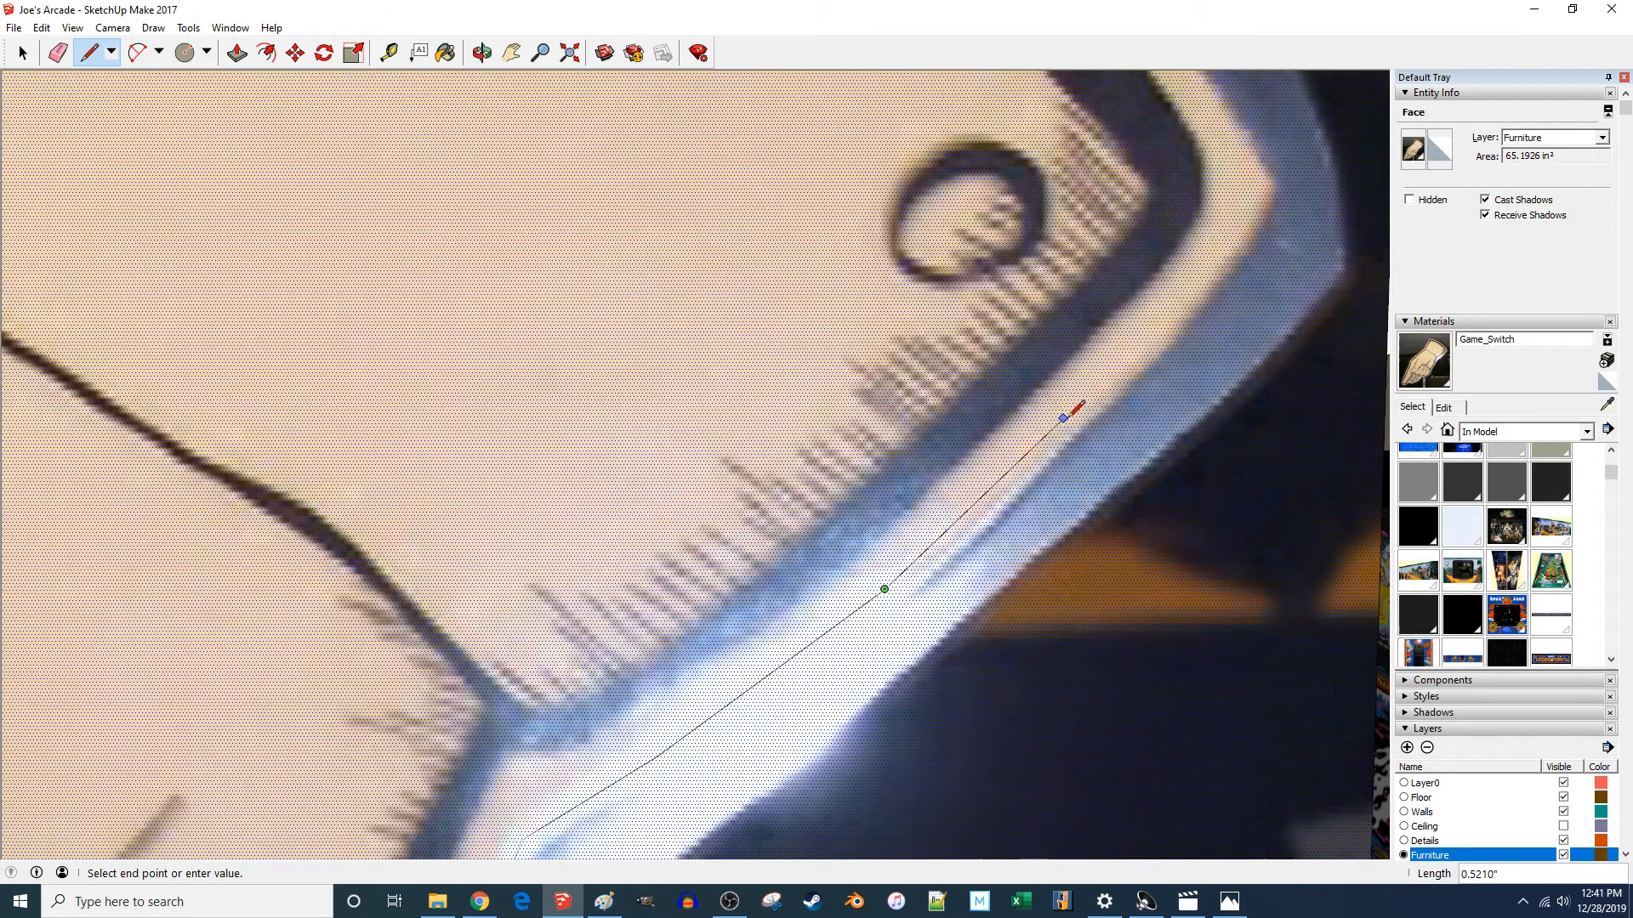
pyautogui.click(1081, 417)
pyautogui.scroll(2, 1252, 175)
pyautogui.click(1273, 186)
# - Trace the curved end of the cuff with short line segments from the button corner up towards its top corner
pyautogui.scroll(-3, 981, 647)
pyautogui.scroll(-2, 1012, 704)
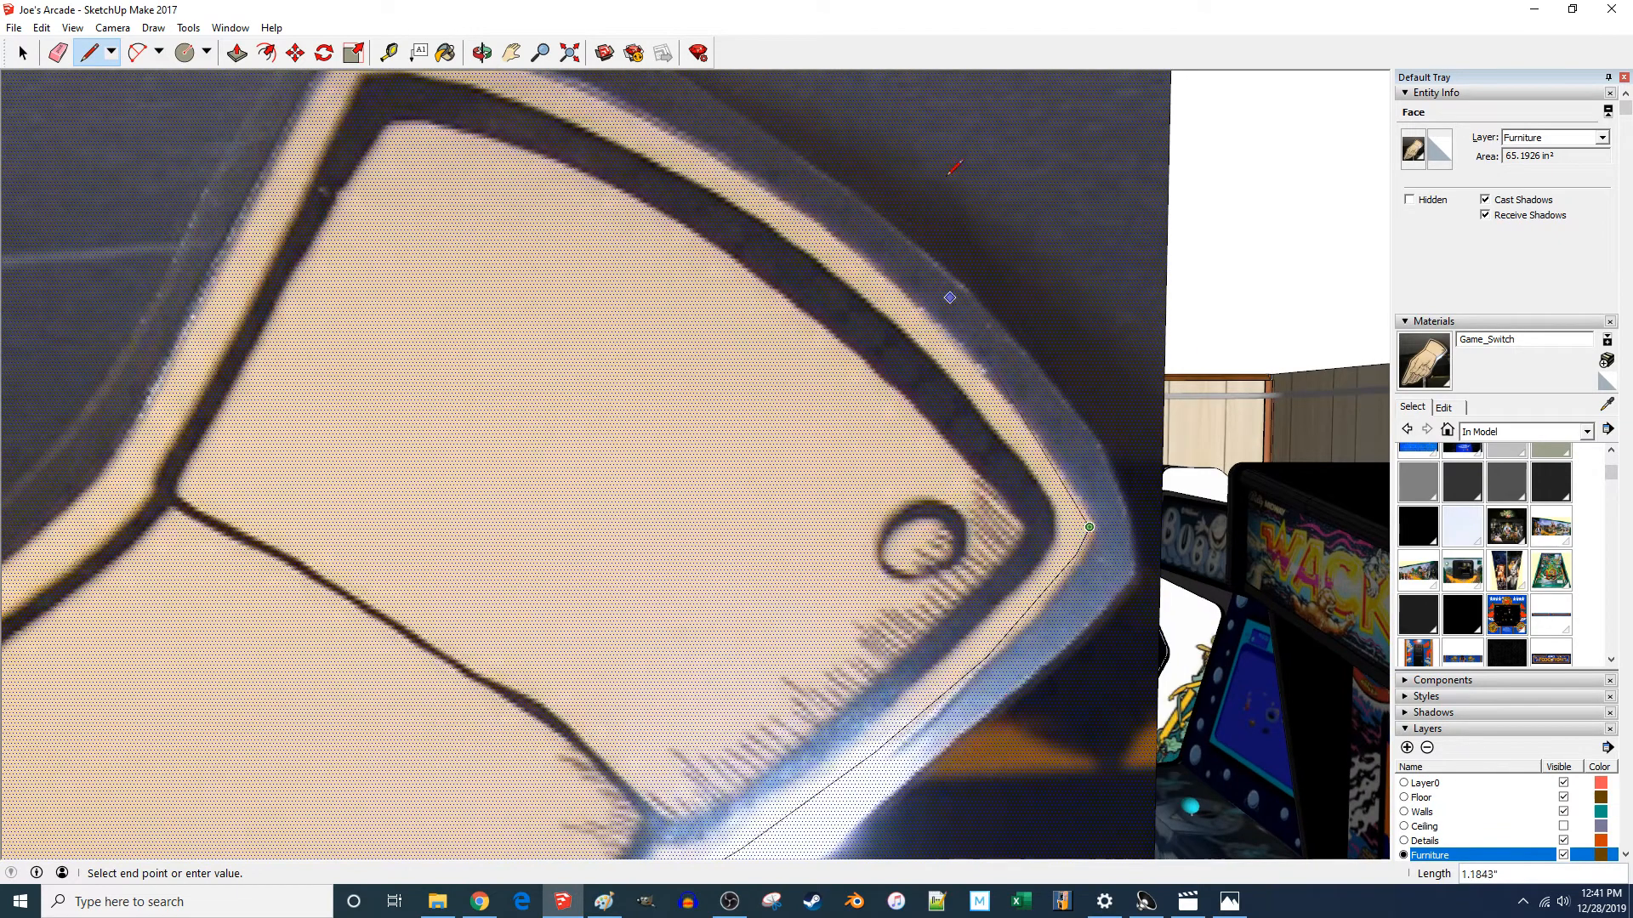
pyautogui.scroll(3, 978, 514)
pyautogui.scroll(1, 1015, 553)
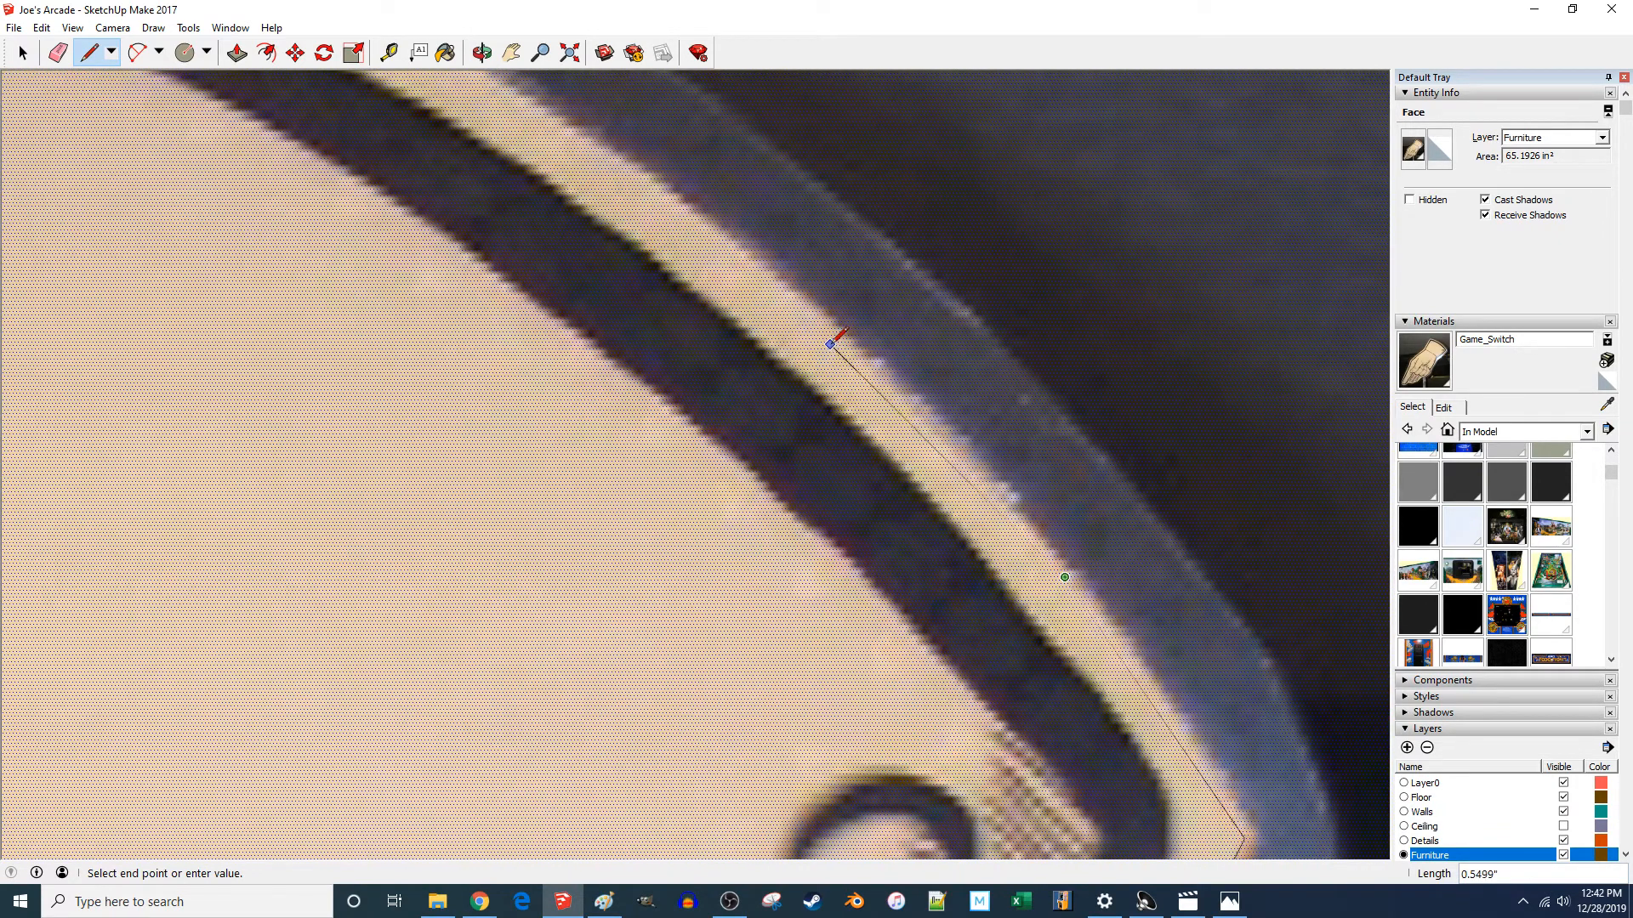
pyautogui.scroll(-4, 1233, 718)
pyautogui.scroll(1, 1131, 611)
pyautogui.moveTo(1121, 615)
pyautogui.mouseDown(button='middle')
pyautogui.moveTo(878, 619)
pyautogui.moveTo(615, 584)
pyautogui.mouseUp(button='middle')
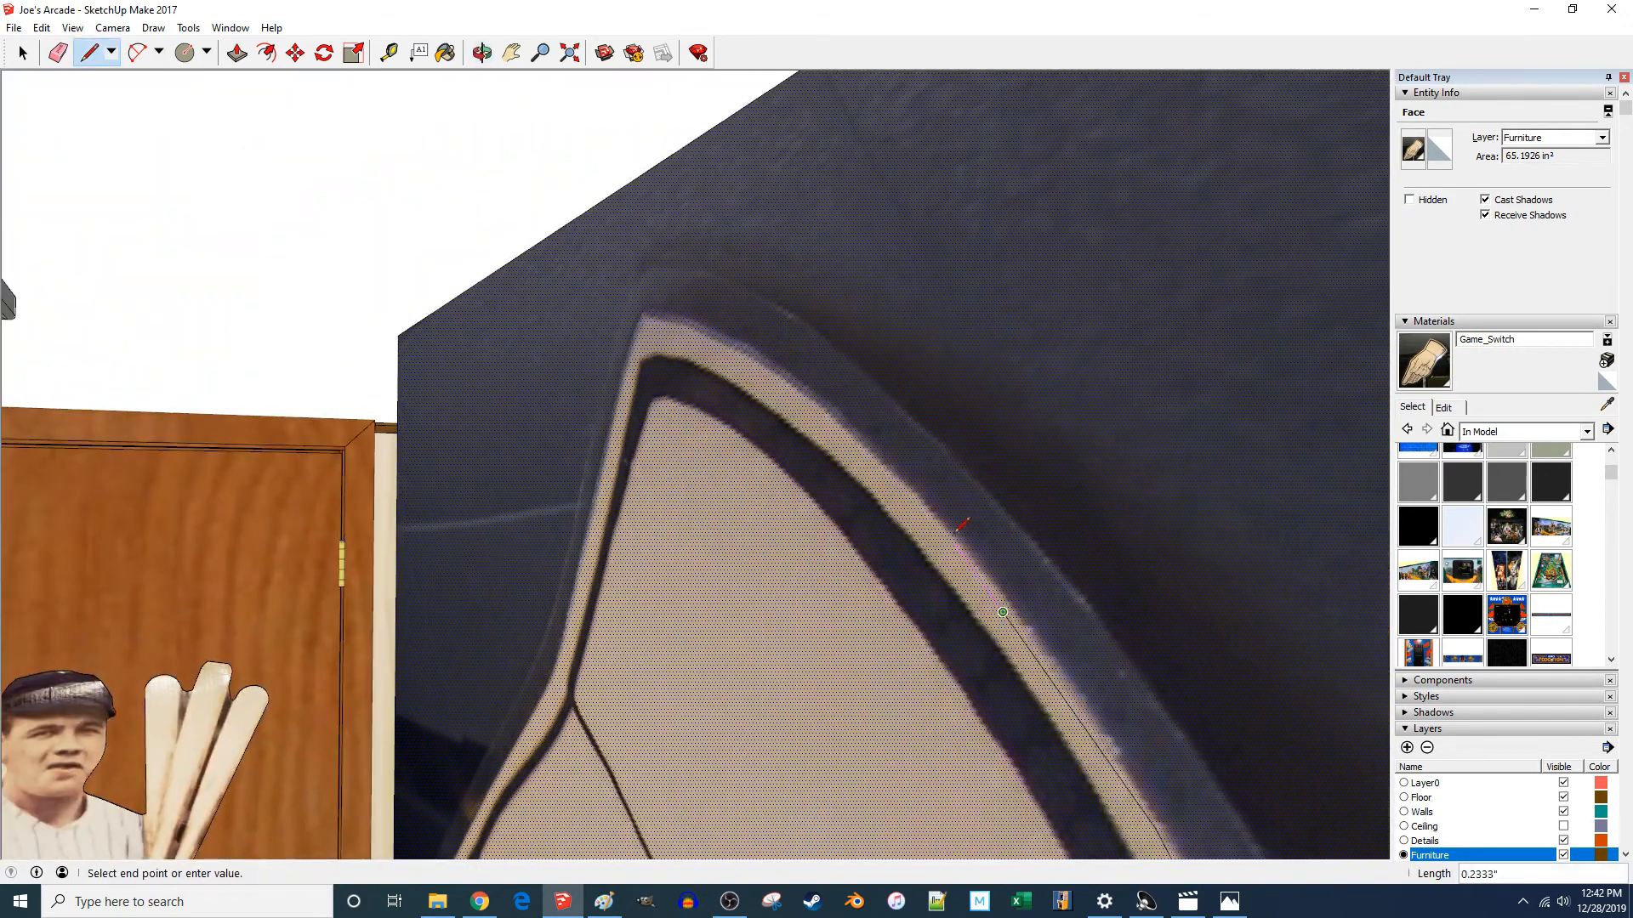
pyautogui.scroll(3, 796, 456)
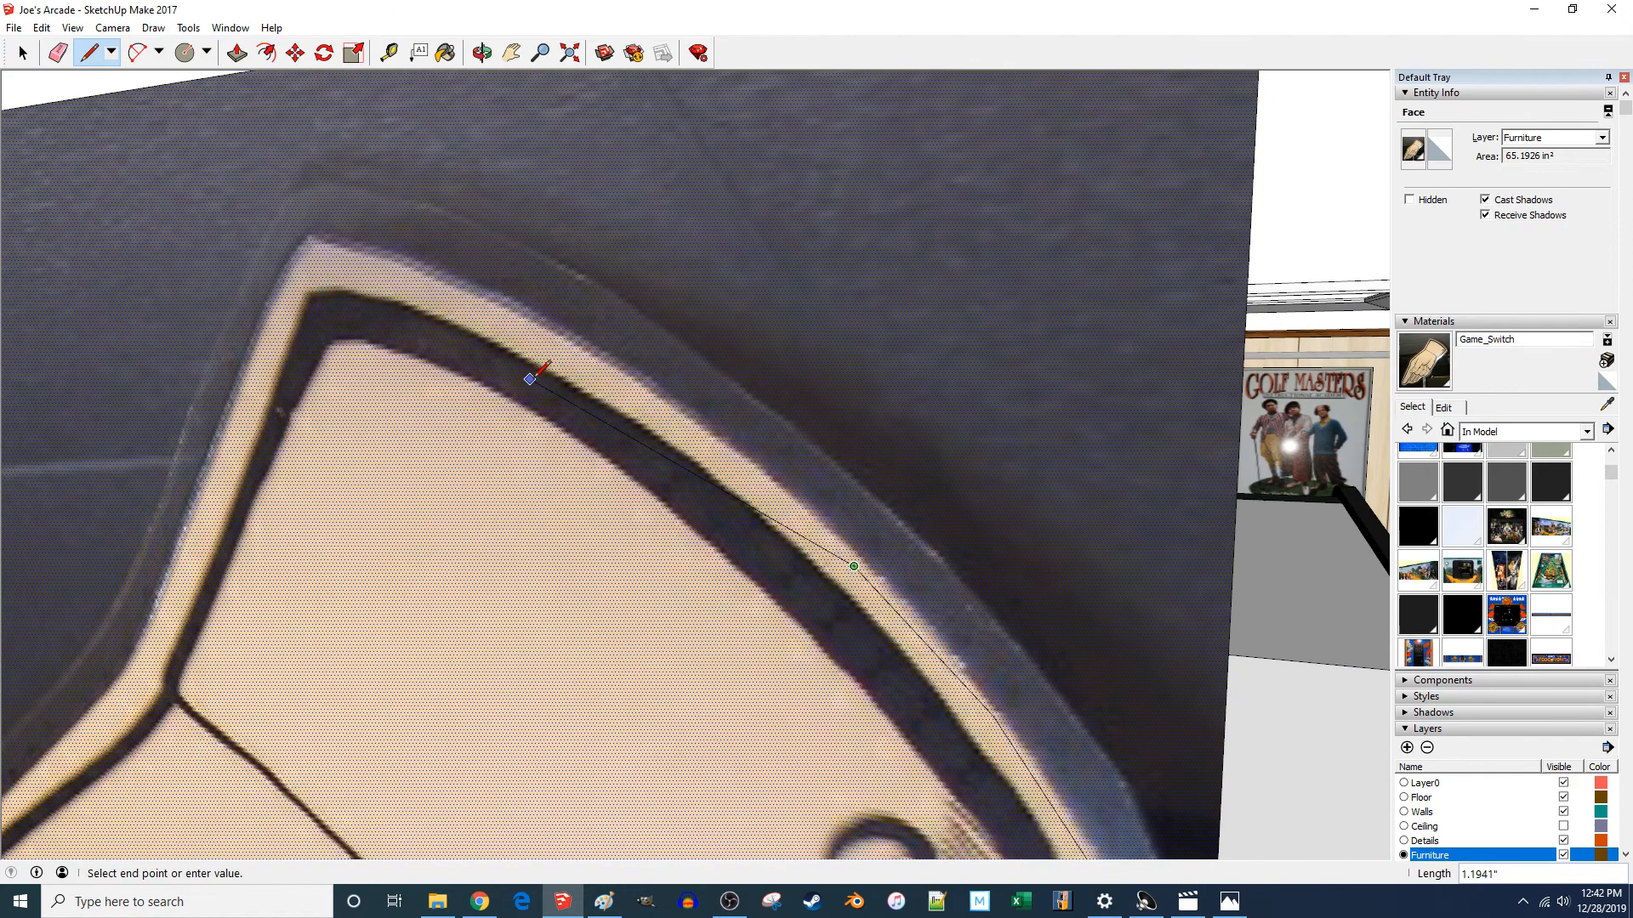
pyautogui.scroll(2, 530, 379)
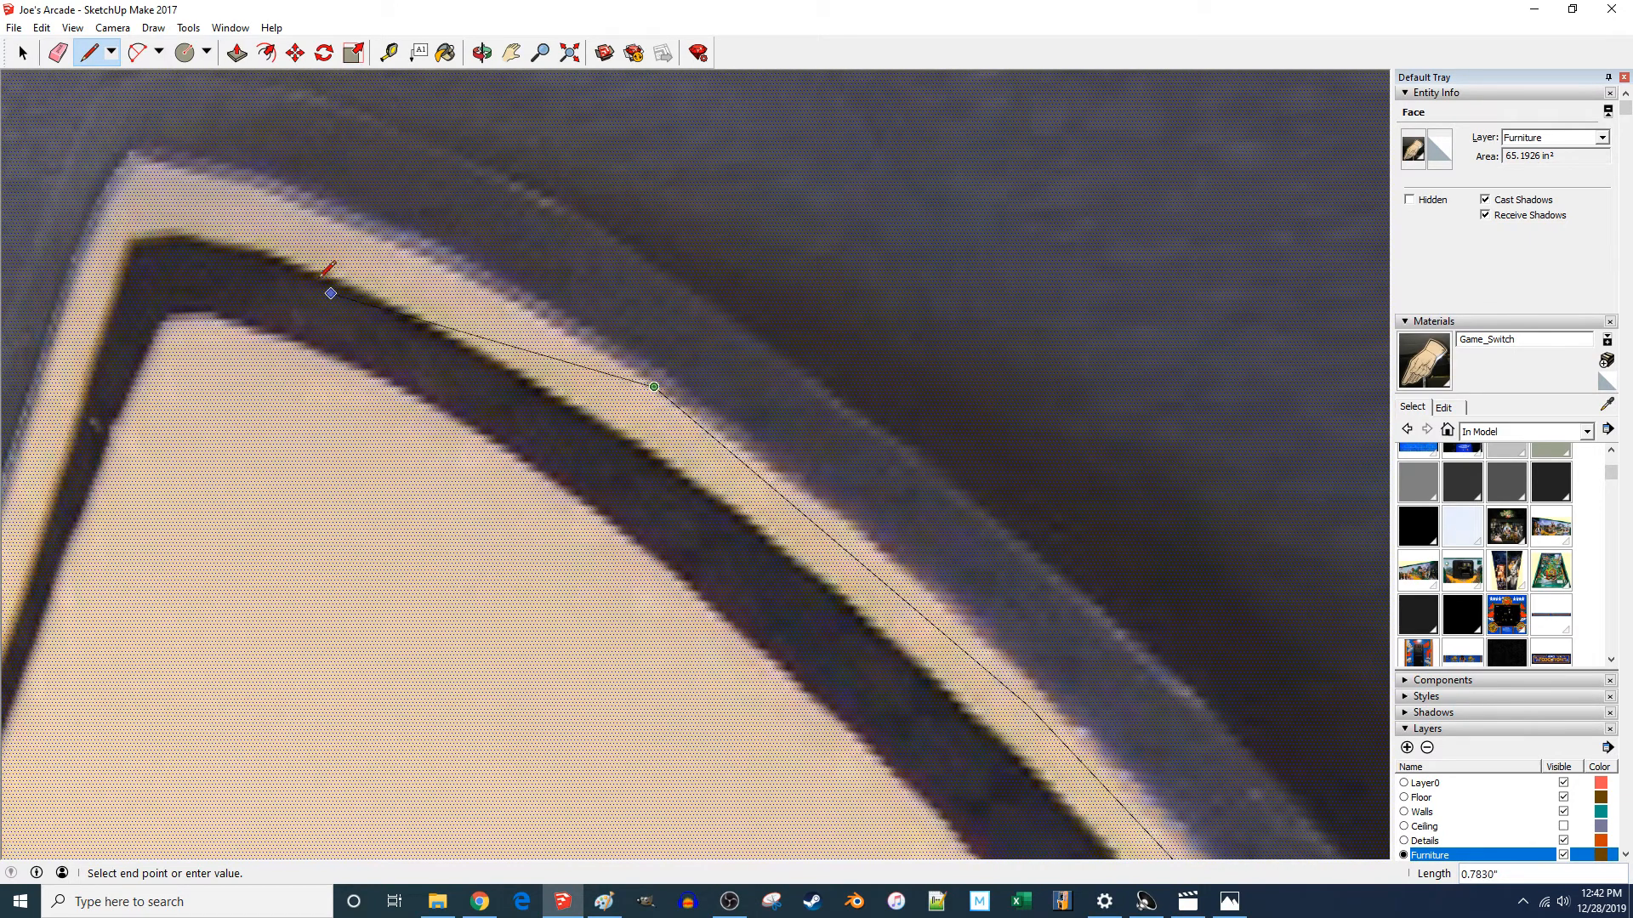
pyautogui.click(230, 188)
pyautogui.scroll(1, 228, 182)
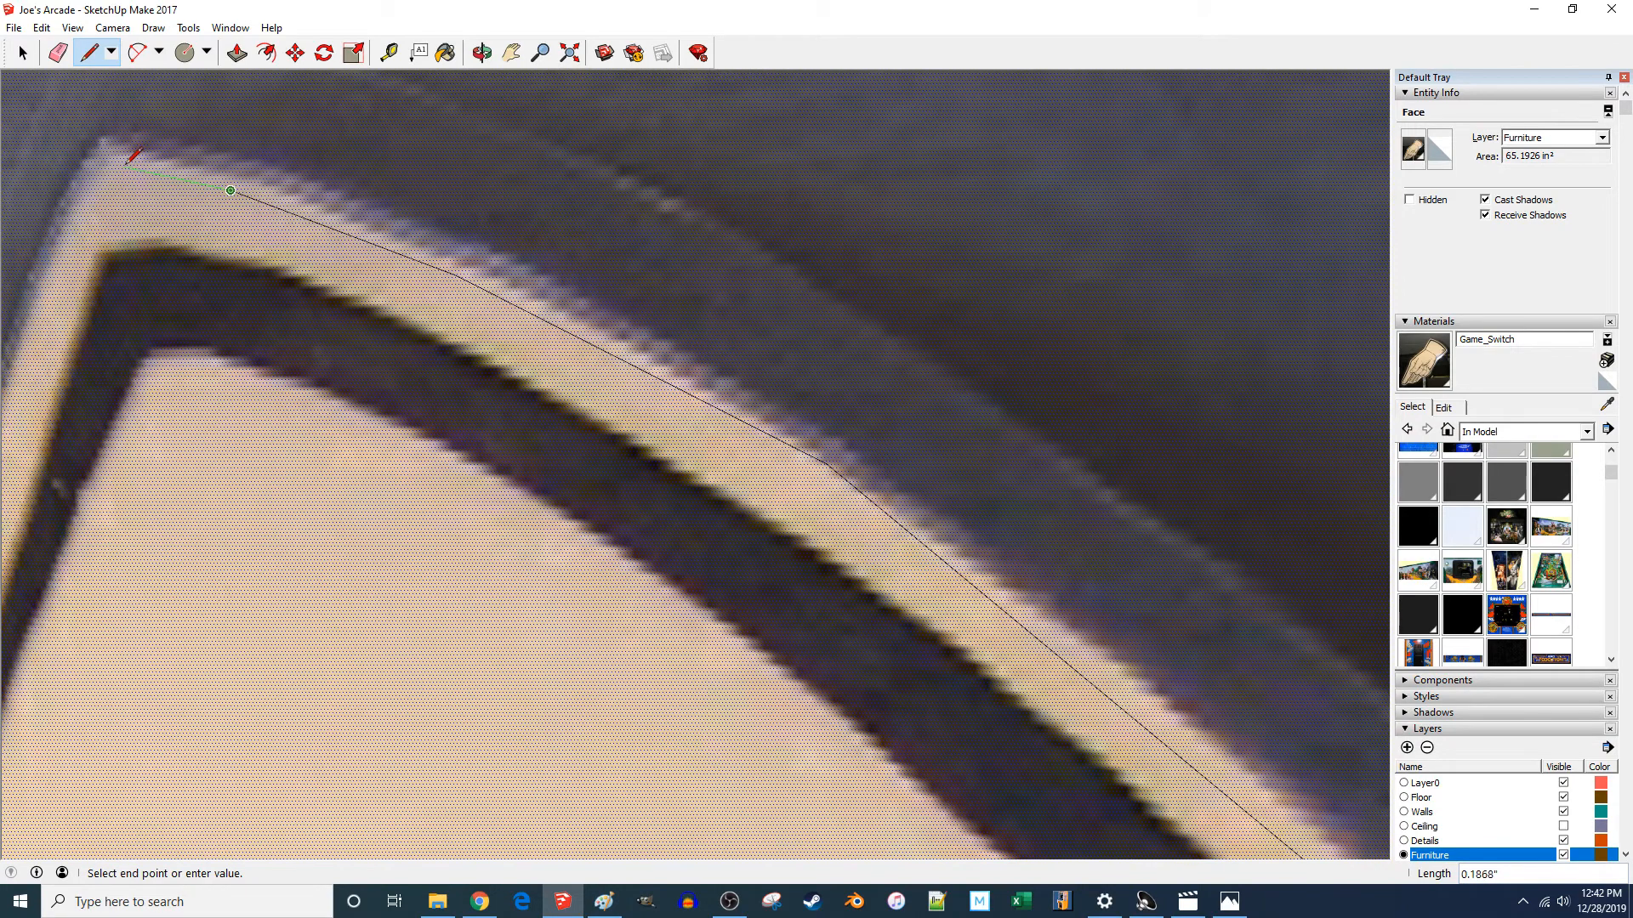
# - Round the cuff's top corner with short connected line segments
pyautogui.scroll(-3, 1173, 423)
pyautogui.scroll(6, 651, 285)
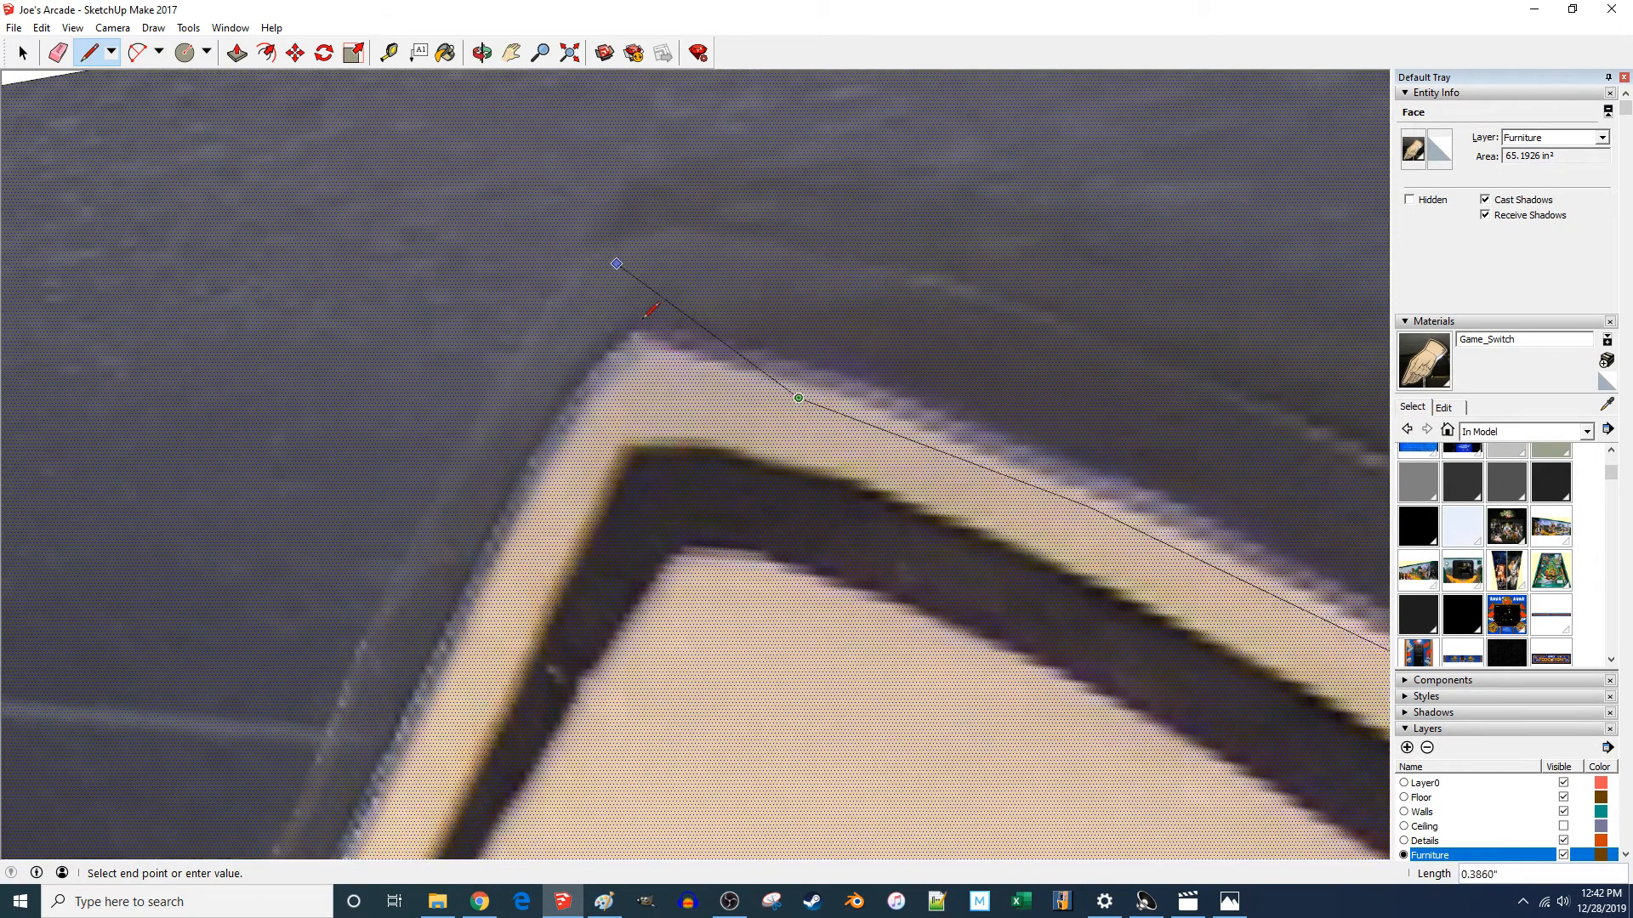
pyautogui.scroll(2, 655, 361)
pyautogui.click(648, 364)
pyautogui.scroll(-1, 893, 204)
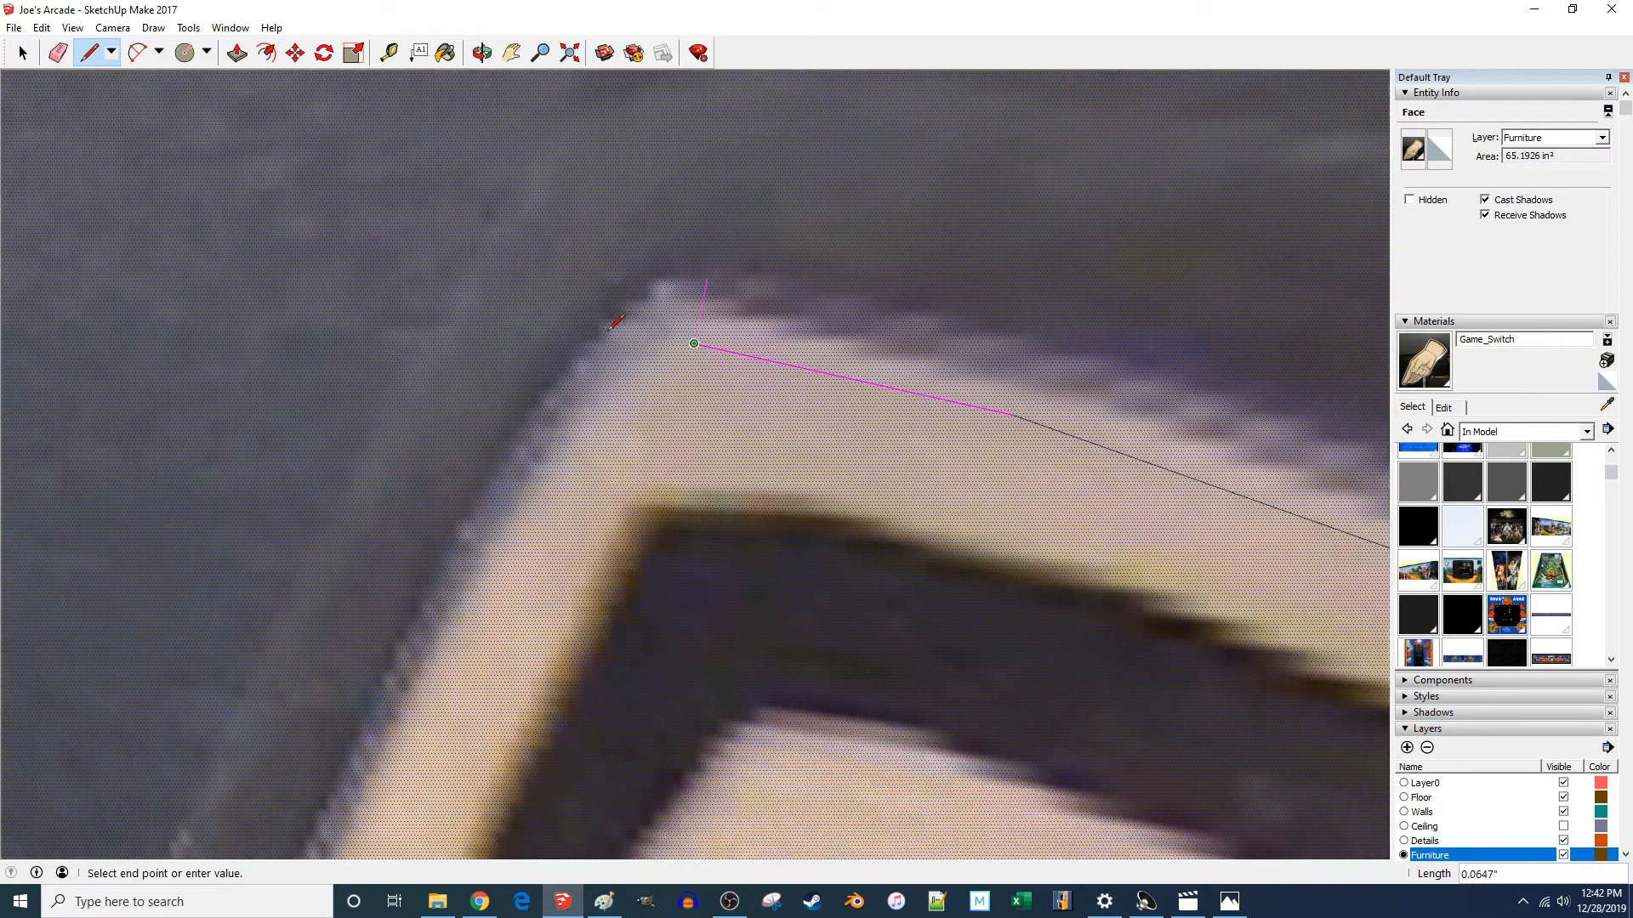
pyautogui.scroll(2, 571, 432)
pyautogui.click(600, 425)
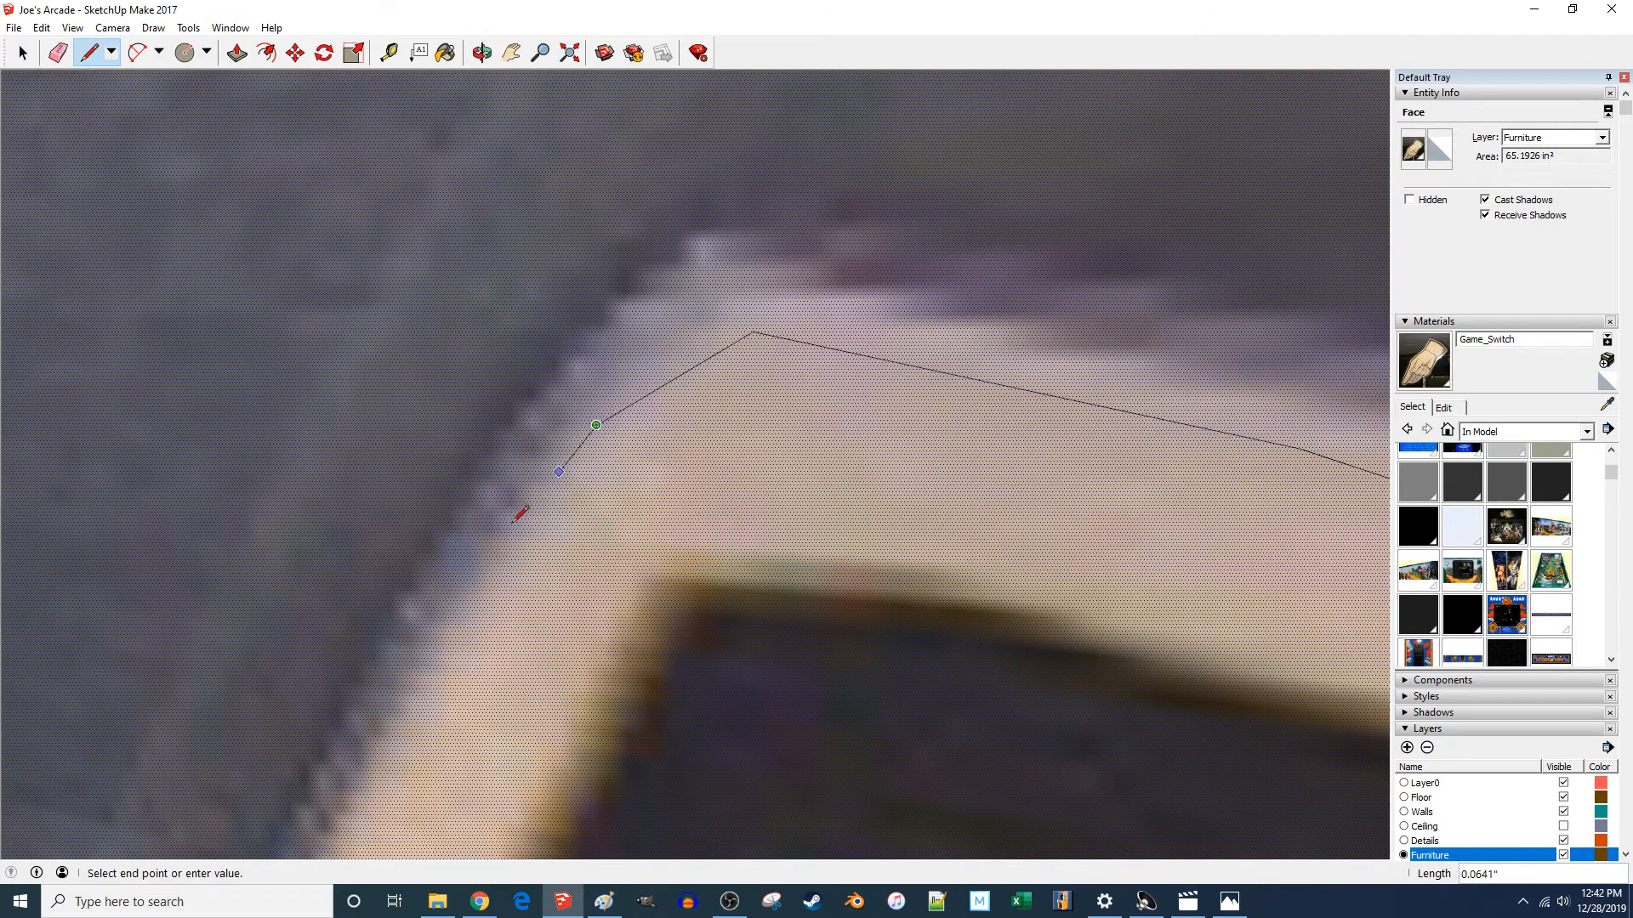
# - Trace the straight upper side of the cuff from its top corner down to the wrist
pyautogui.scroll(-1, 601, 512)
pyautogui.scroll(-3, 638, 485)
pyautogui.moveTo(1235, 441); pyautogui.dragTo(1021, 375, button='middle')
pyautogui.scroll(4, 565, 572)
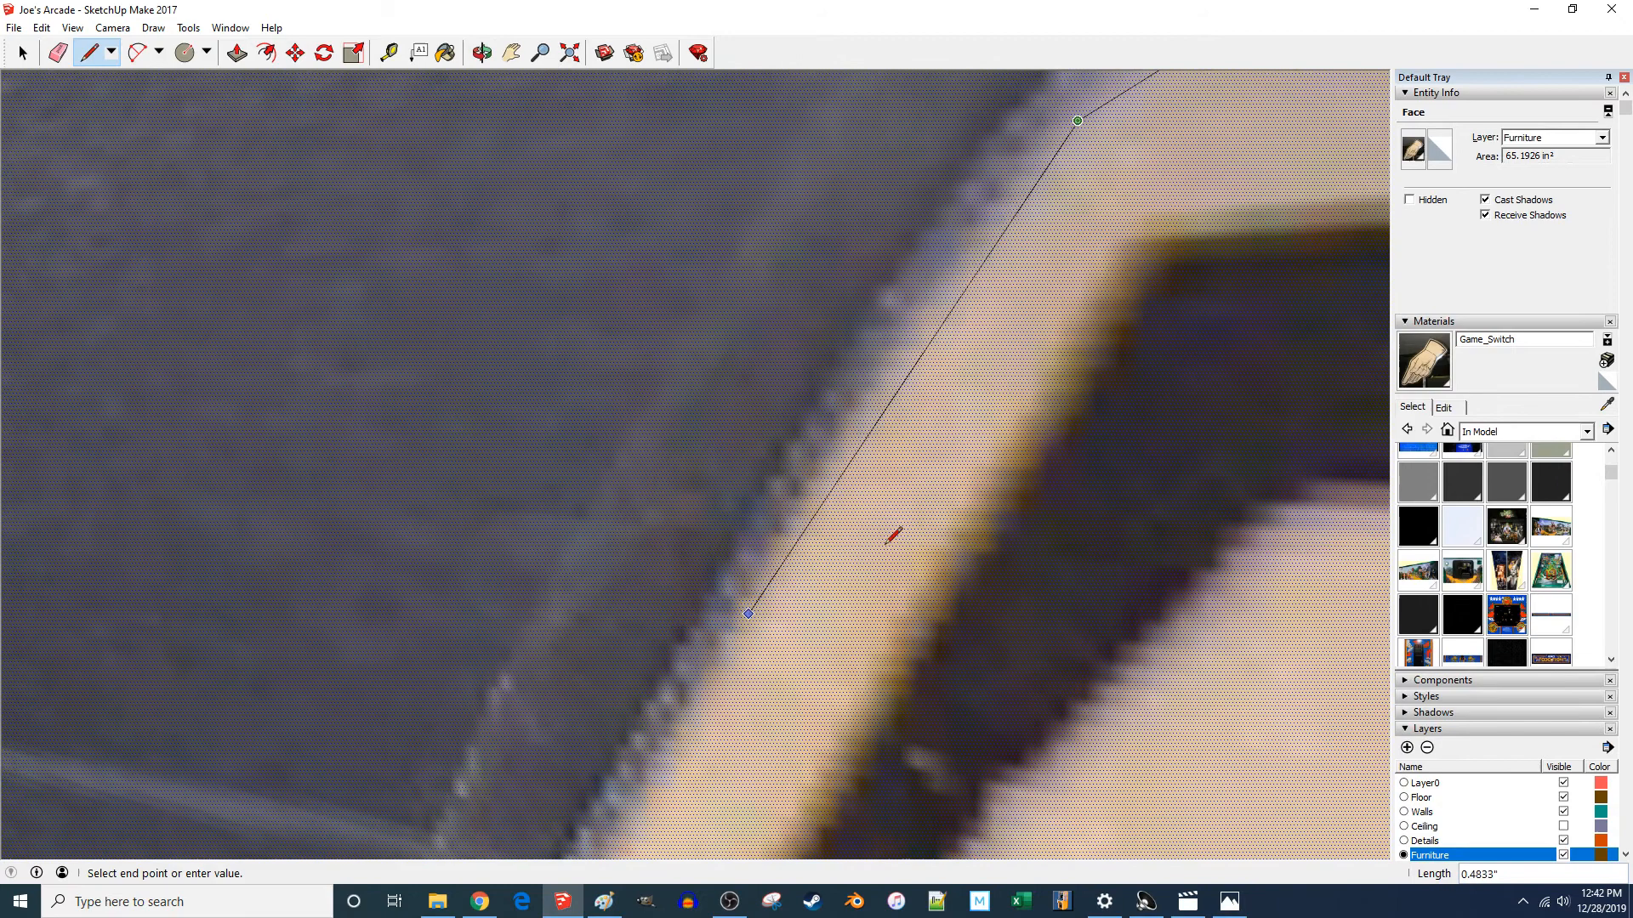
pyautogui.scroll(-3, 978, 271)
pyautogui.scroll(4, 691, 766)
pyautogui.click(694, 747)
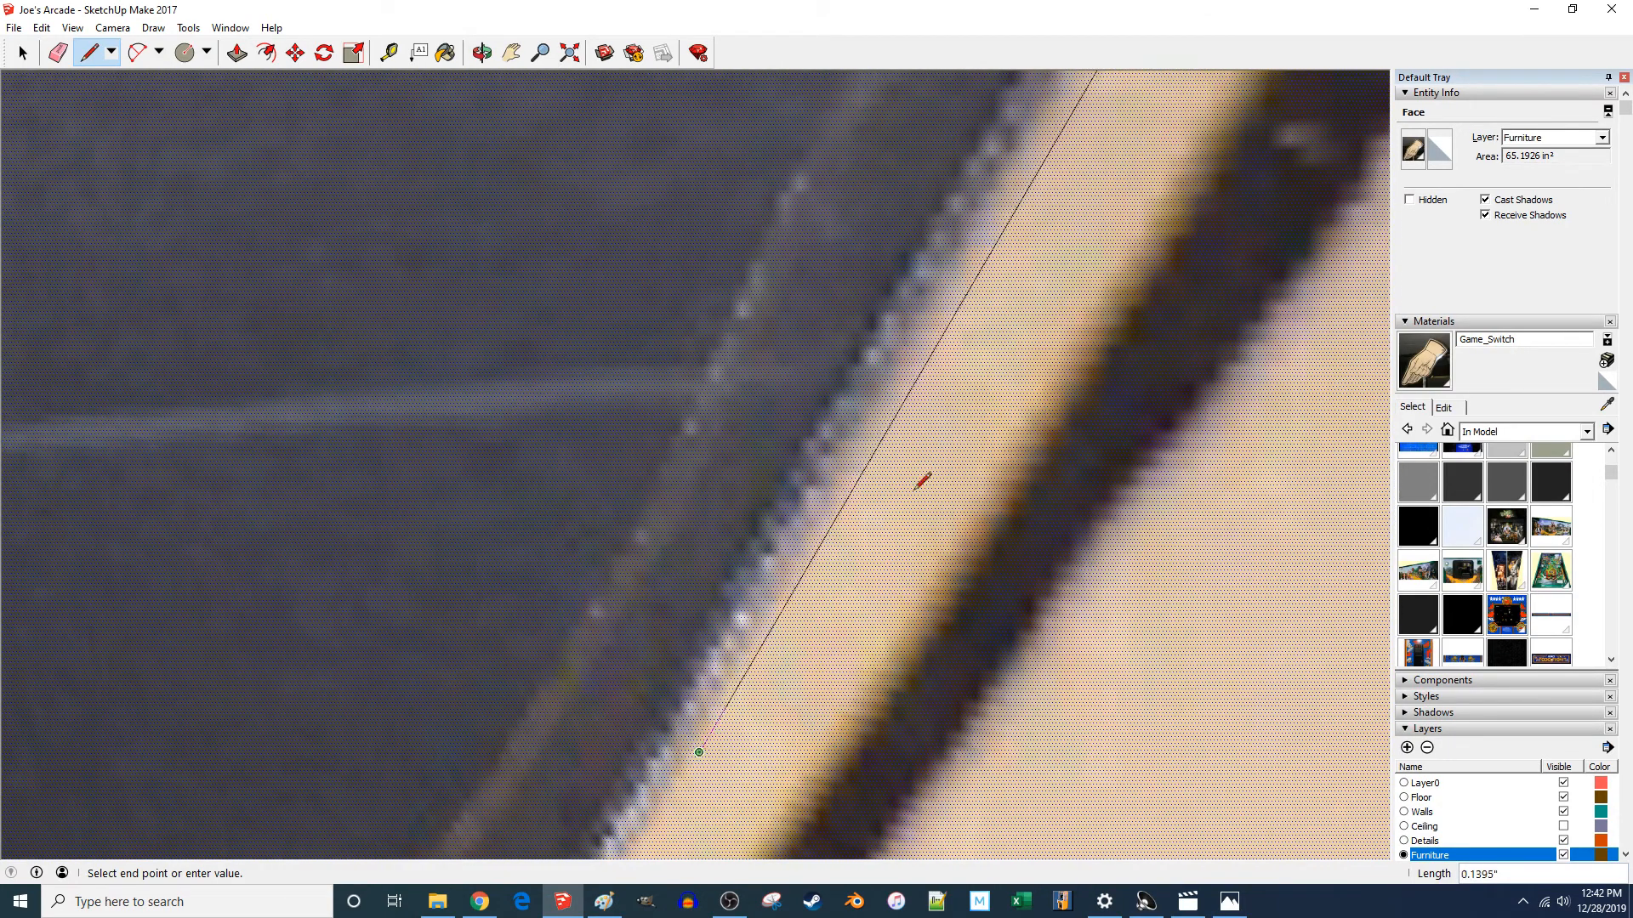
pyautogui.scroll(-3, 1211, 128)
pyautogui.scroll(4, 800, 676)
pyautogui.click(889, 595)
# - Trace the back of the hand from the wrist to the knuckle and round the knuckle bend with connected line segments
pyautogui.scroll(-3, 1314, 357)
pyautogui.scroll(-3, 1170, 343)
pyautogui.scroll(4, 690, 667)
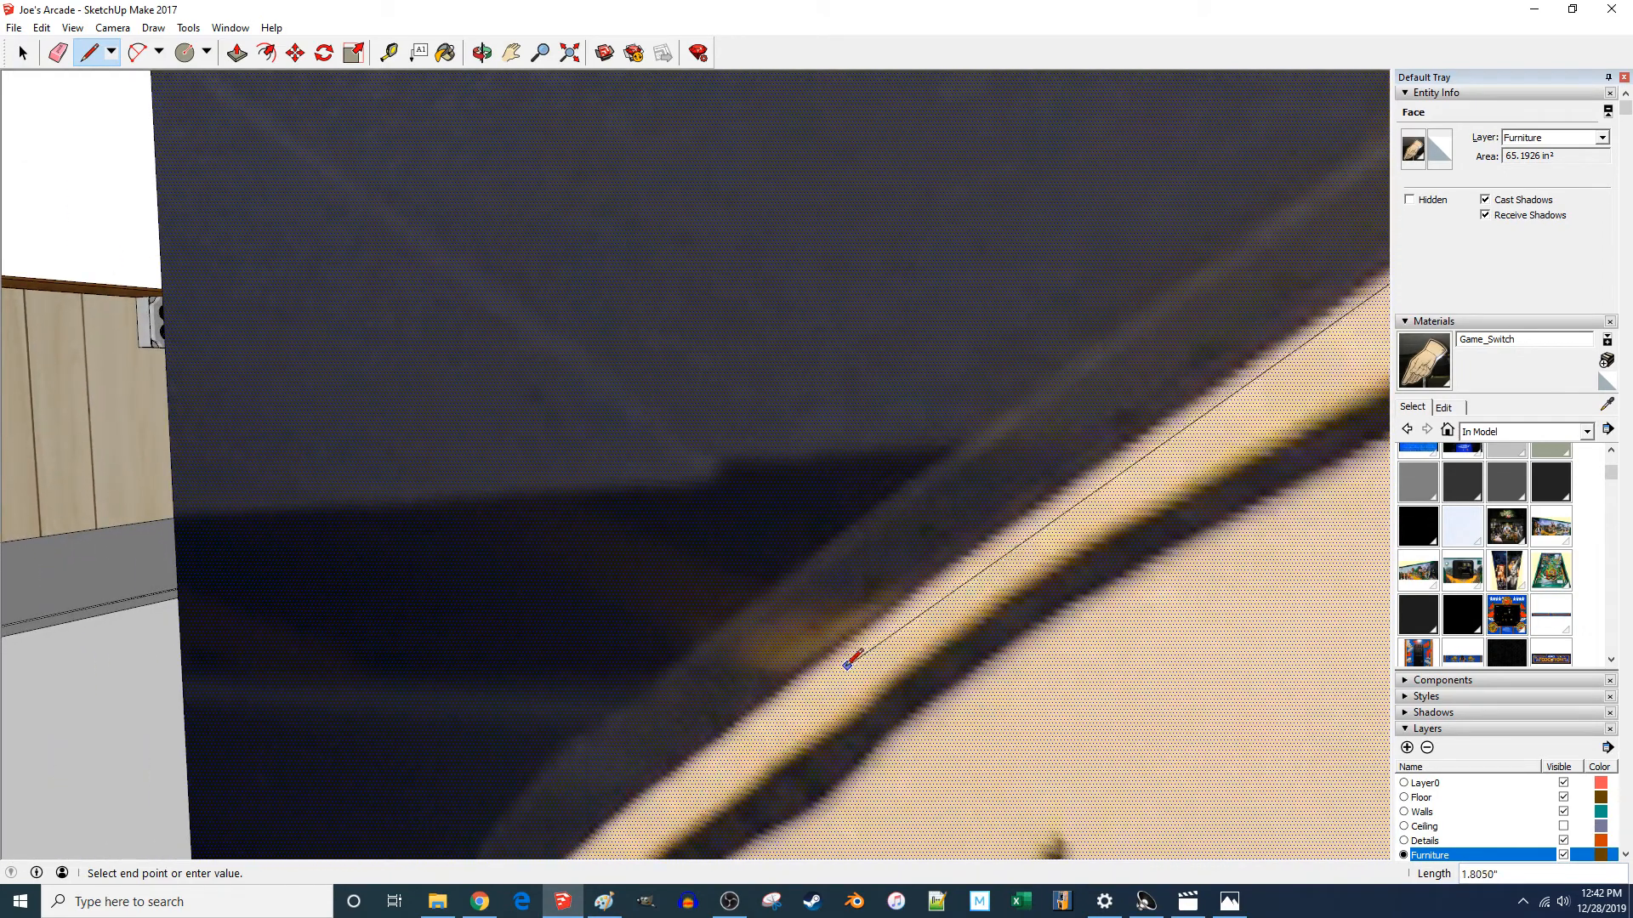
pyautogui.scroll(-2, 1080, 251)
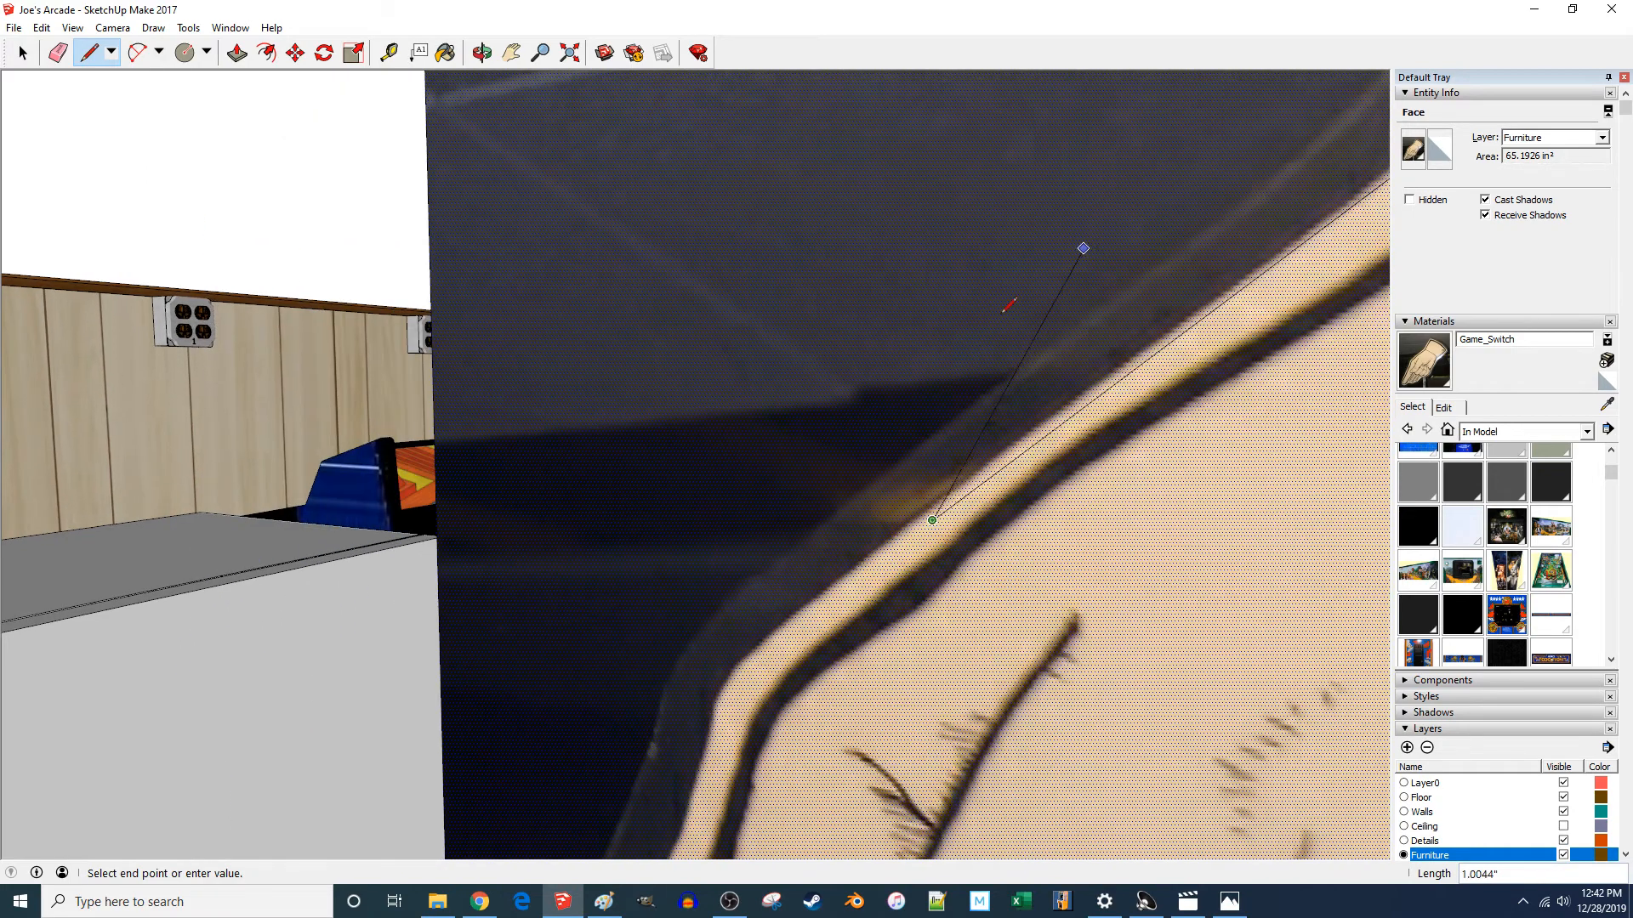
pyautogui.scroll(4, 700, 700)
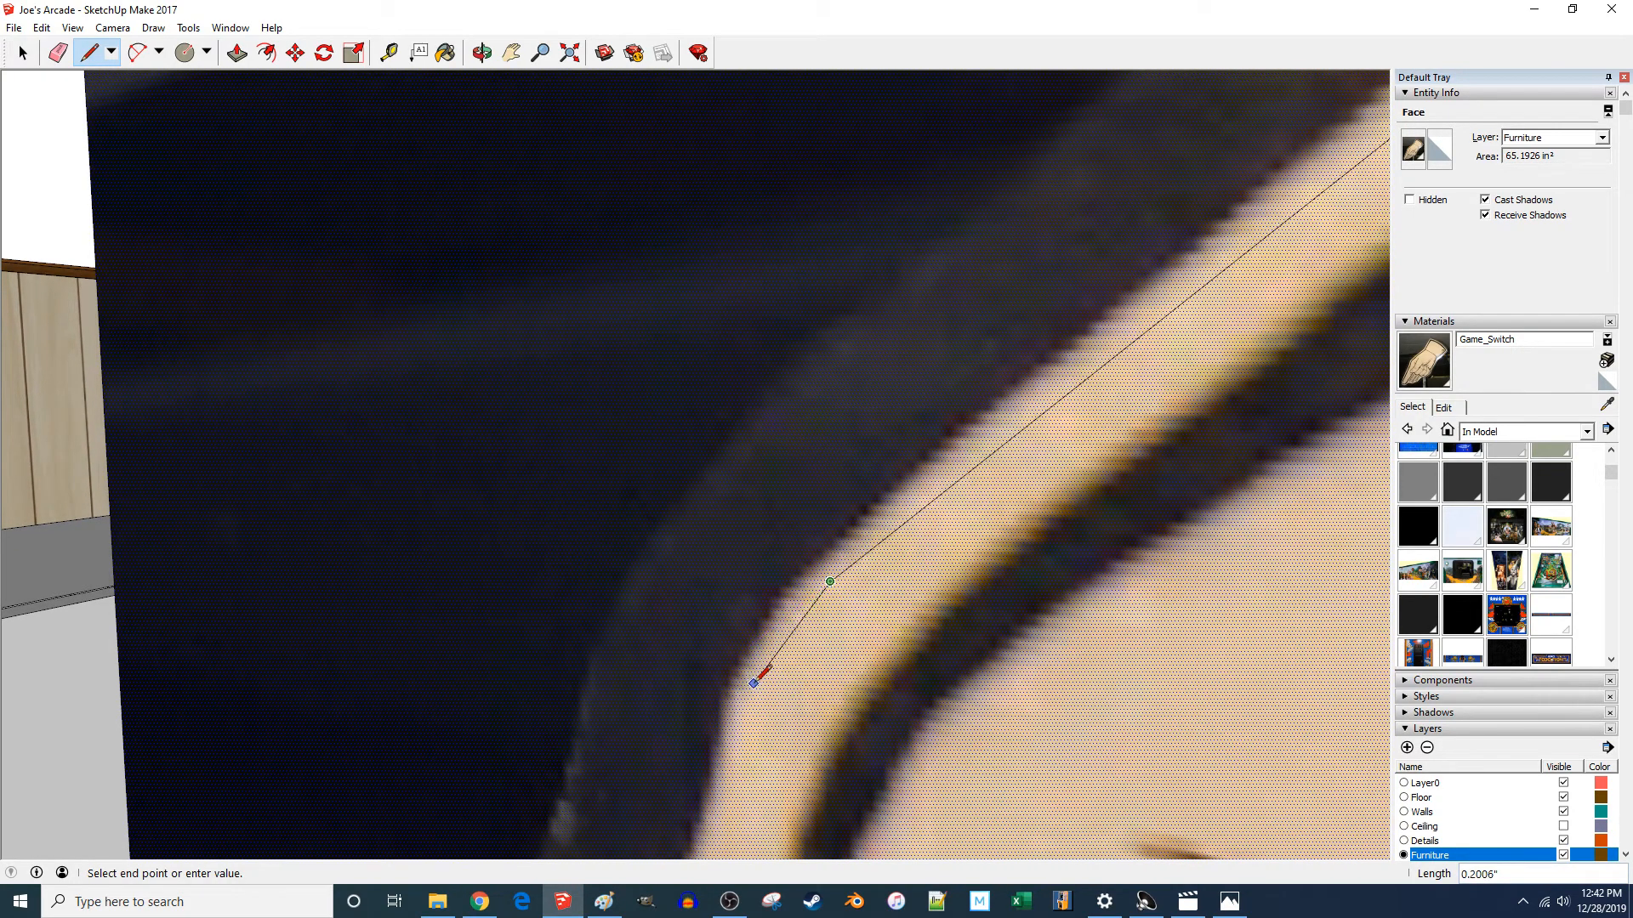
pyautogui.scroll(-3, 930, 227)
pyautogui.scroll(4, 842, 455)
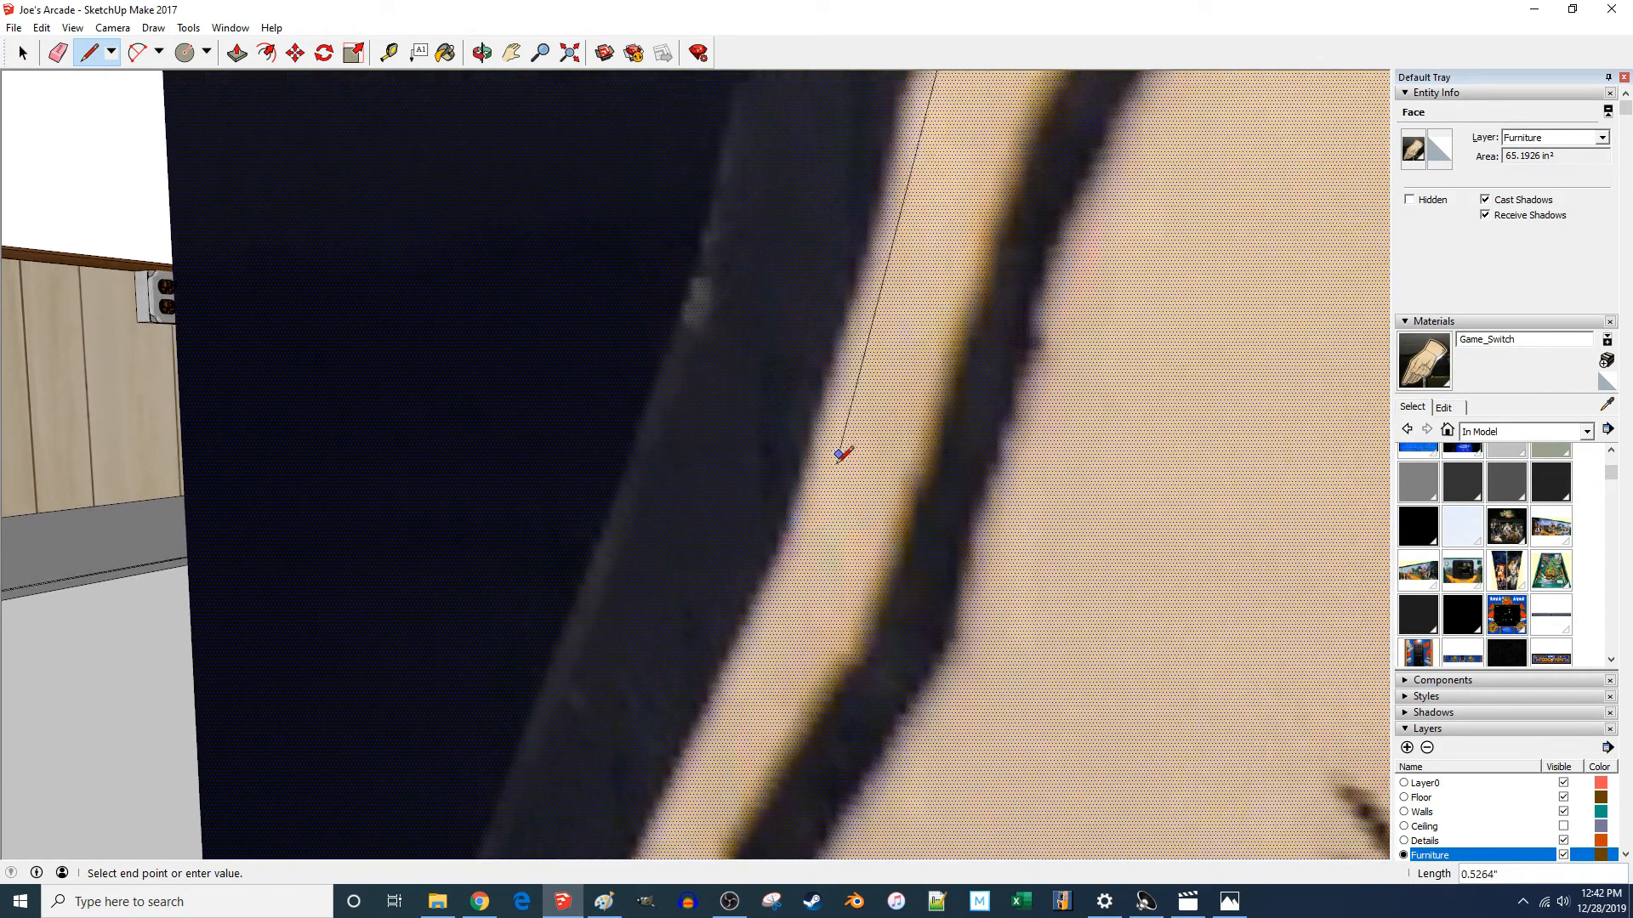
# - Trace the outer edge of the pointing finger from below the knuckle down towards the fingertip
pyautogui.scroll(-4, 845, 436)
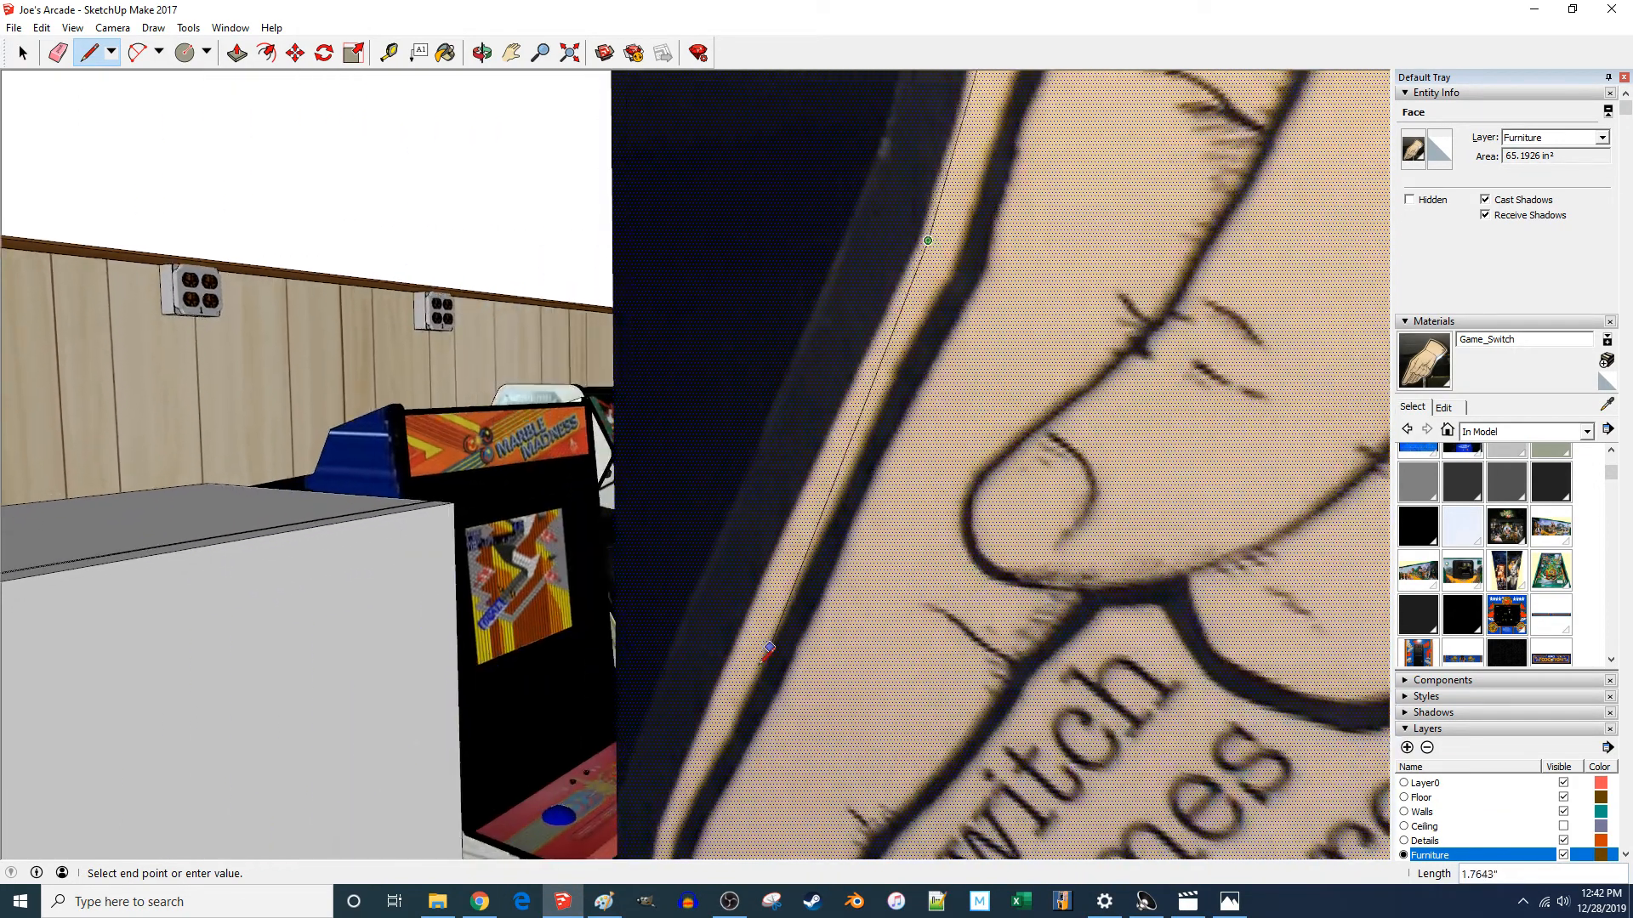
pyautogui.scroll(3, 723, 681)
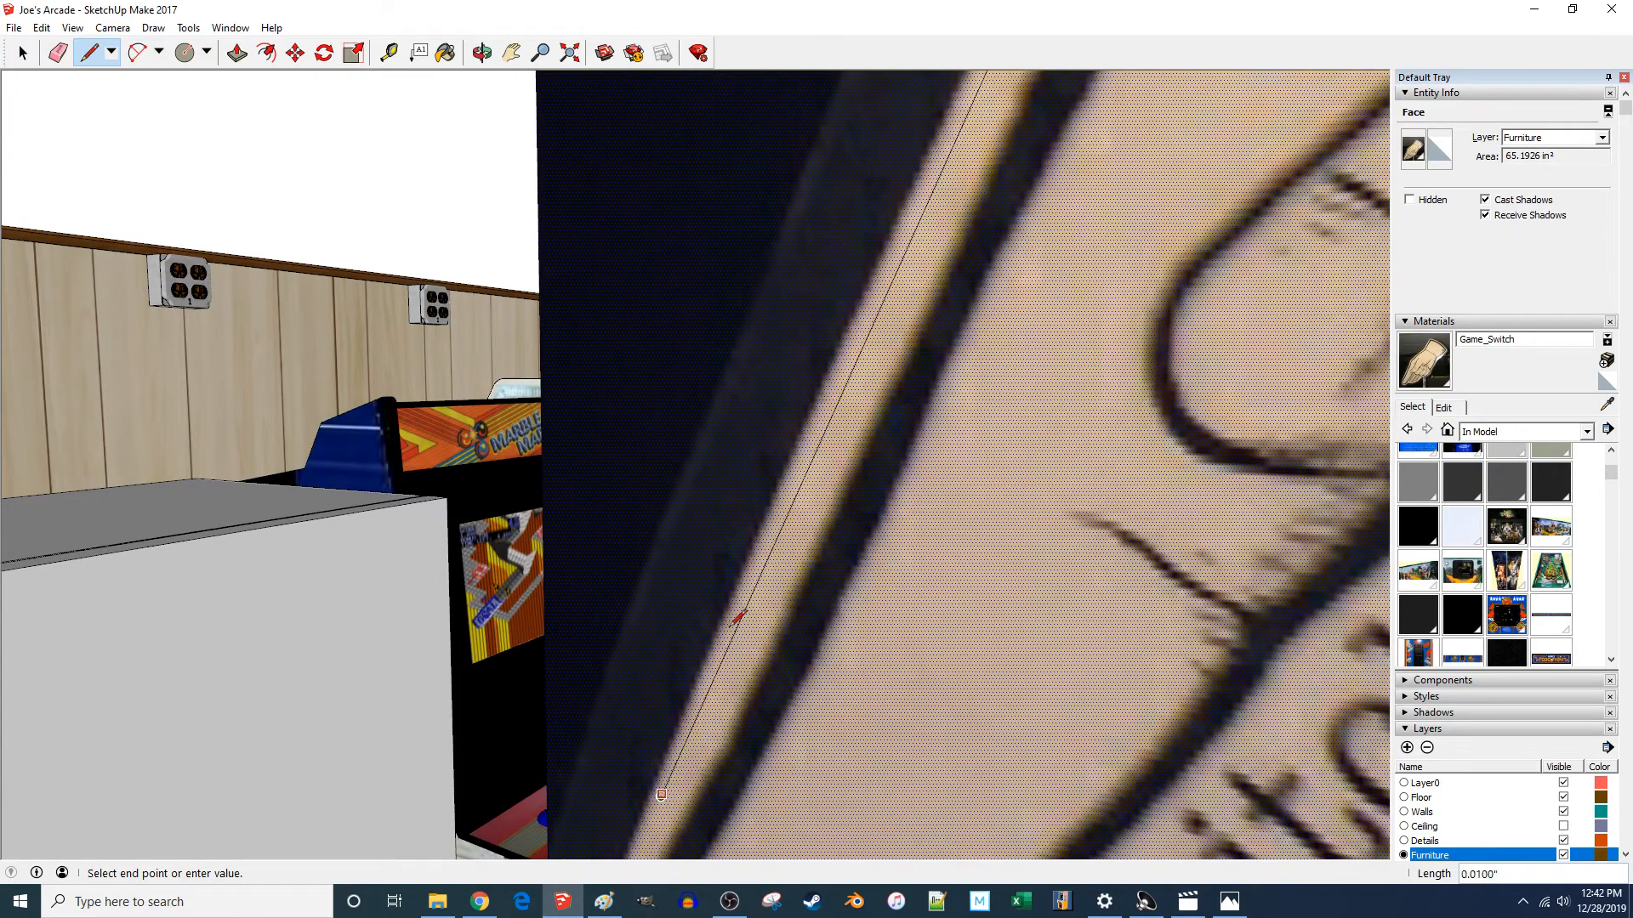
pyautogui.scroll(-4, 732, 613)
pyautogui.scroll(3, 710, 530)
pyautogui.scroll(-5, 805, 426)
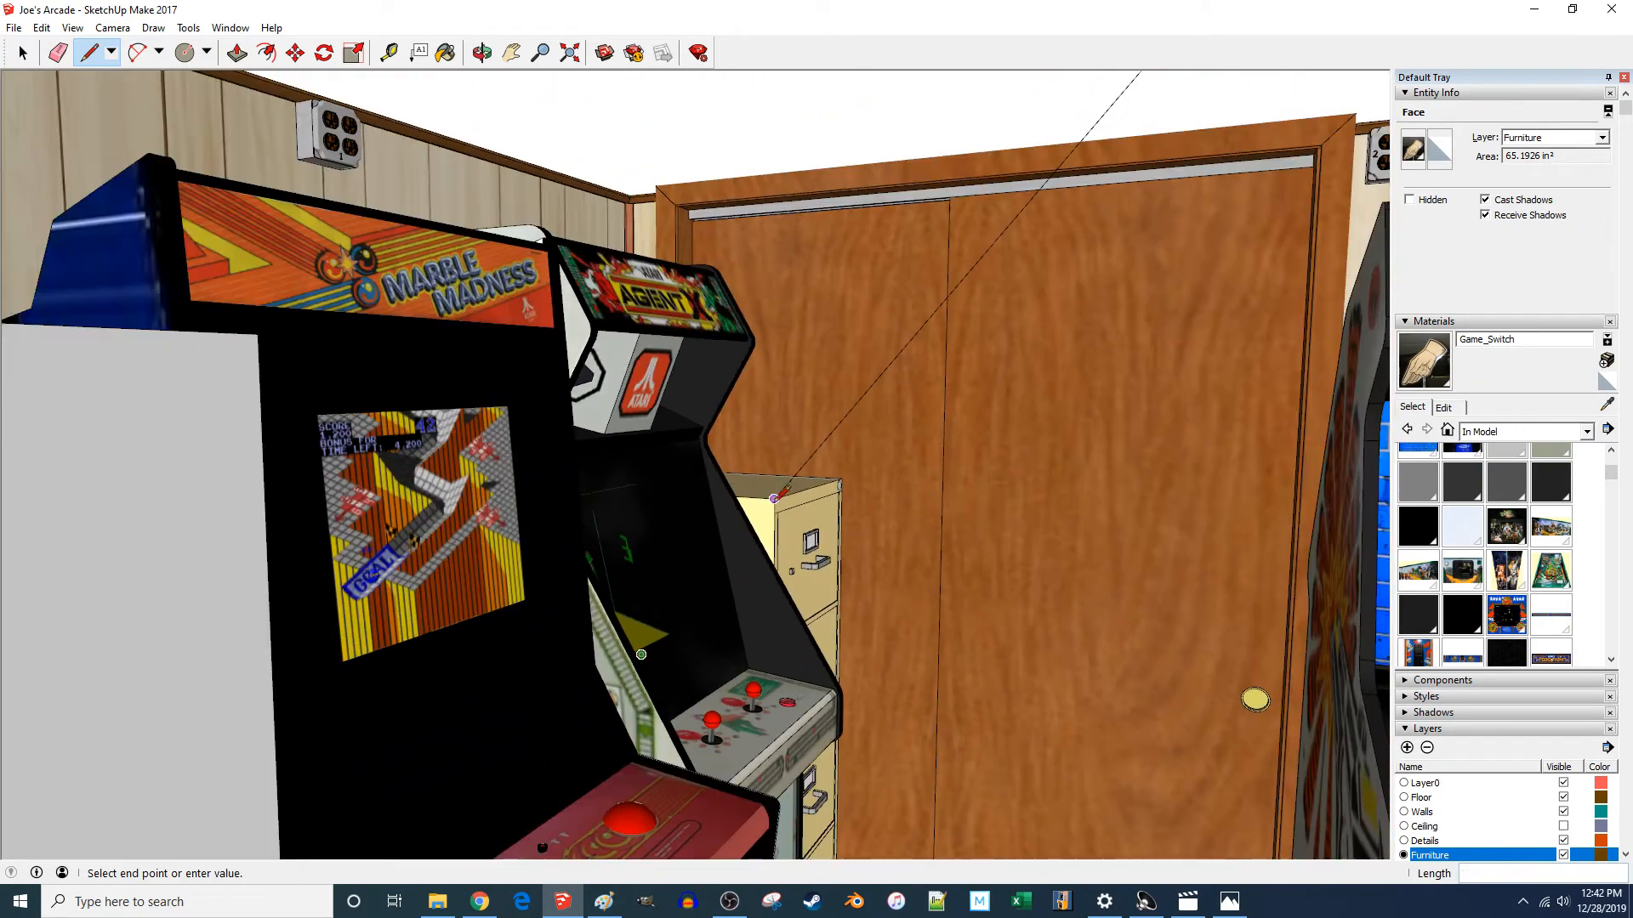
# - Round the tip of the pointing finger with short connected line segments
pyautogui.scroll(6, 1052, 213)
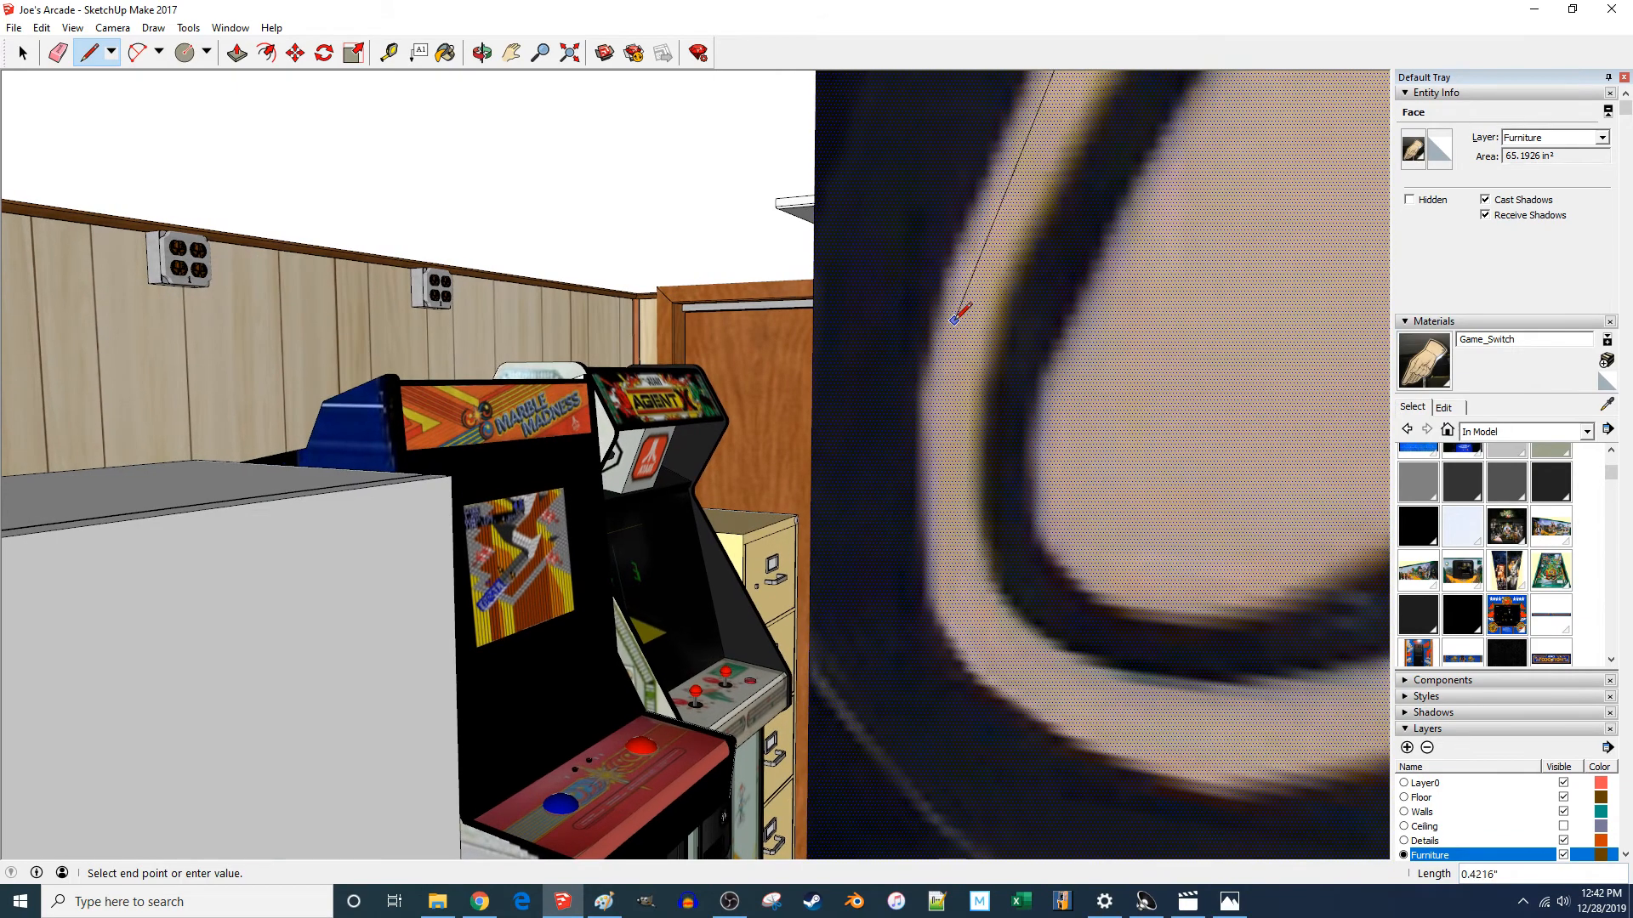
pyautogui.scroll(1, 939, 429)
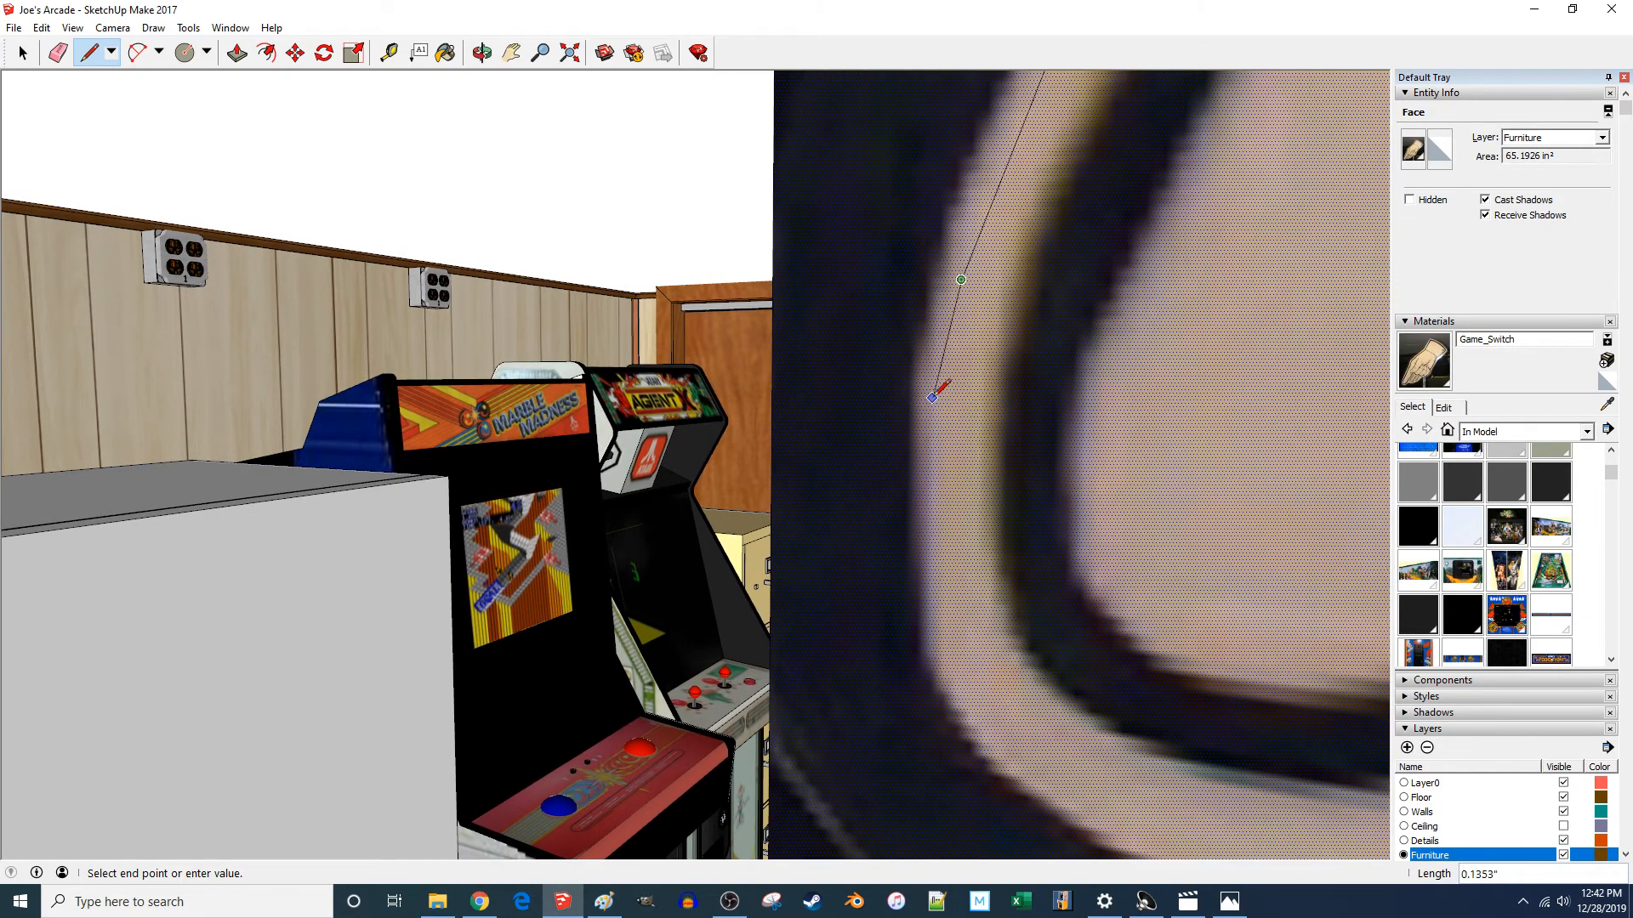
pyautogui.scroll(1, 948, 622)
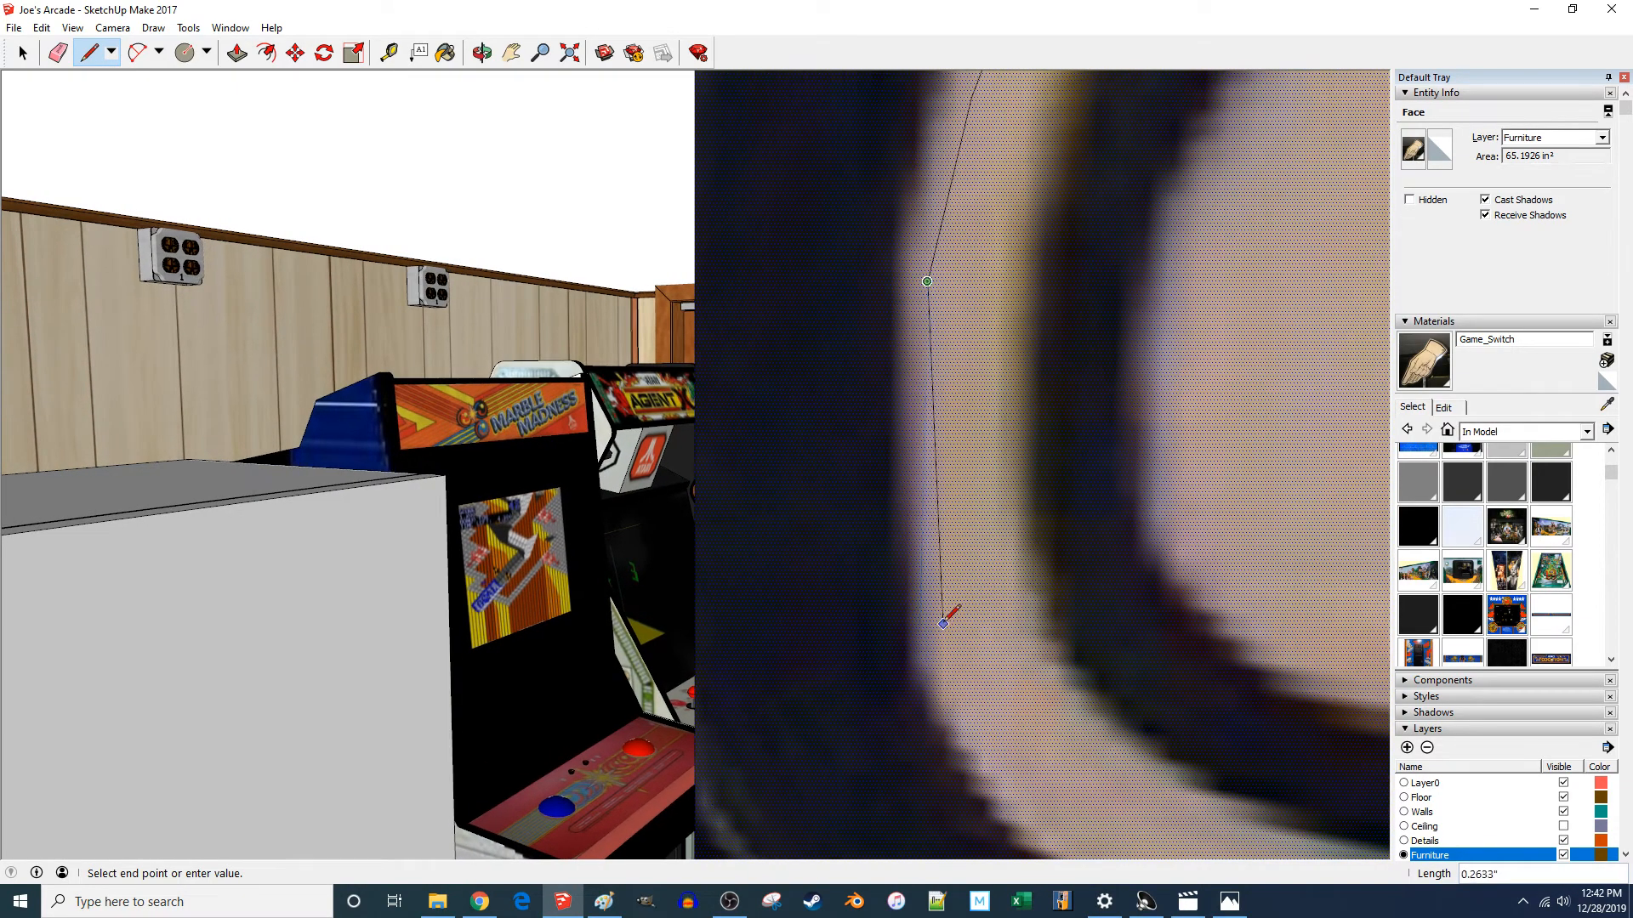
pyautogui.click(1019, 772)
pyautogui.scroll(-5, 799, 350)
pyautogui.scroll(3, 978, 557)
pyautogui.click(865, 479)
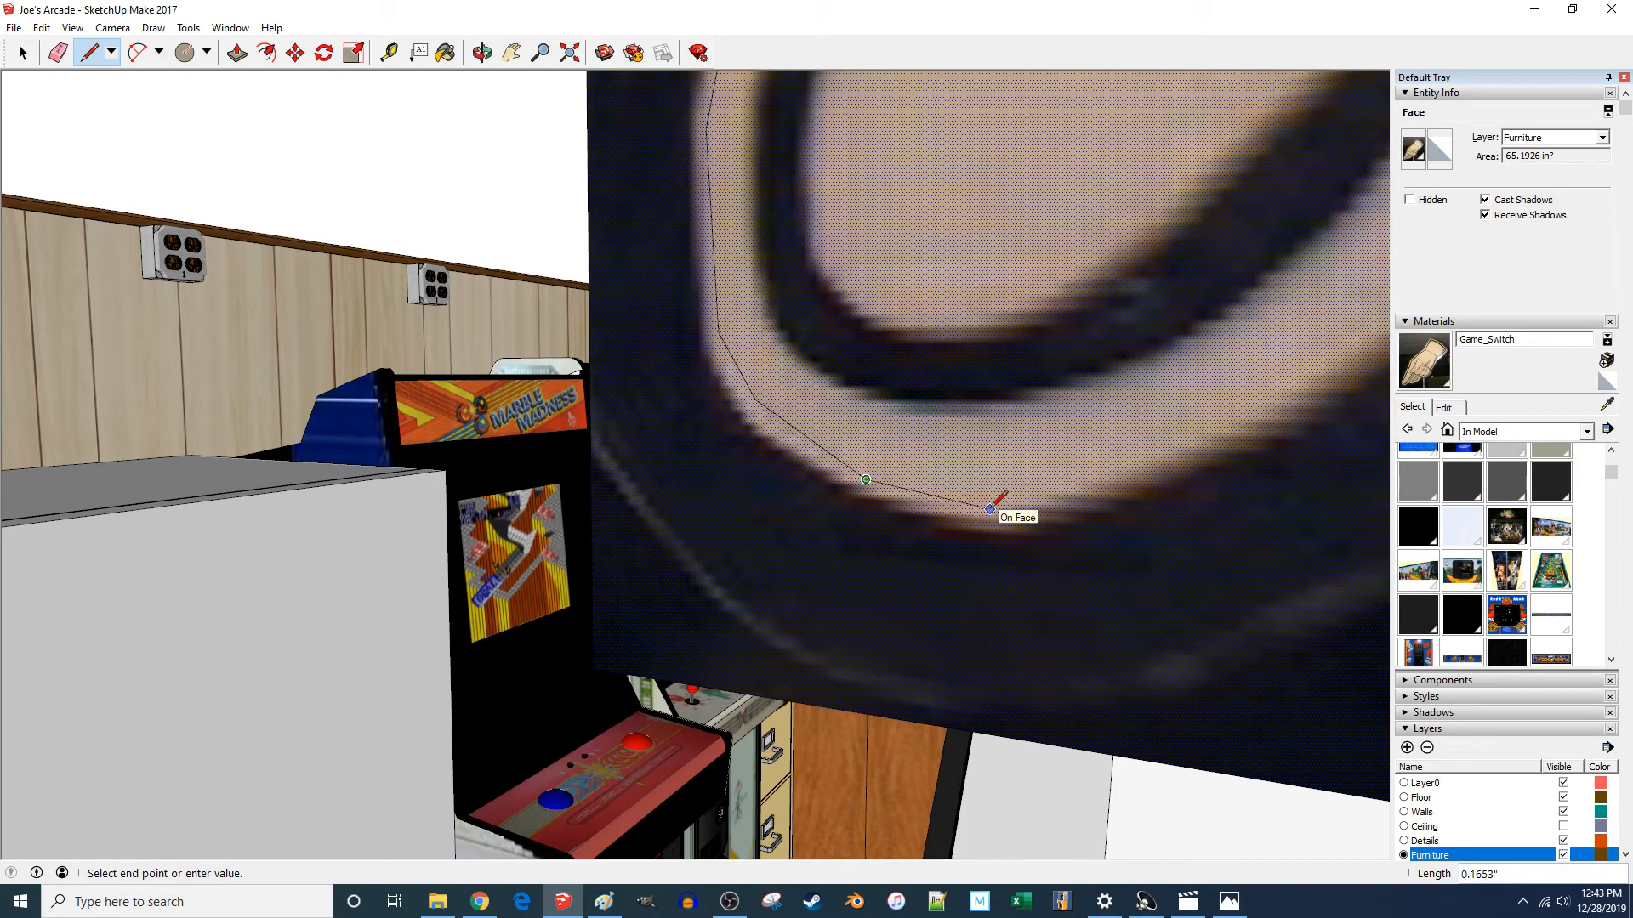
pyautogui.scroll(-2, 894, 578)
pyautogui.scroll(4, 910, 572)
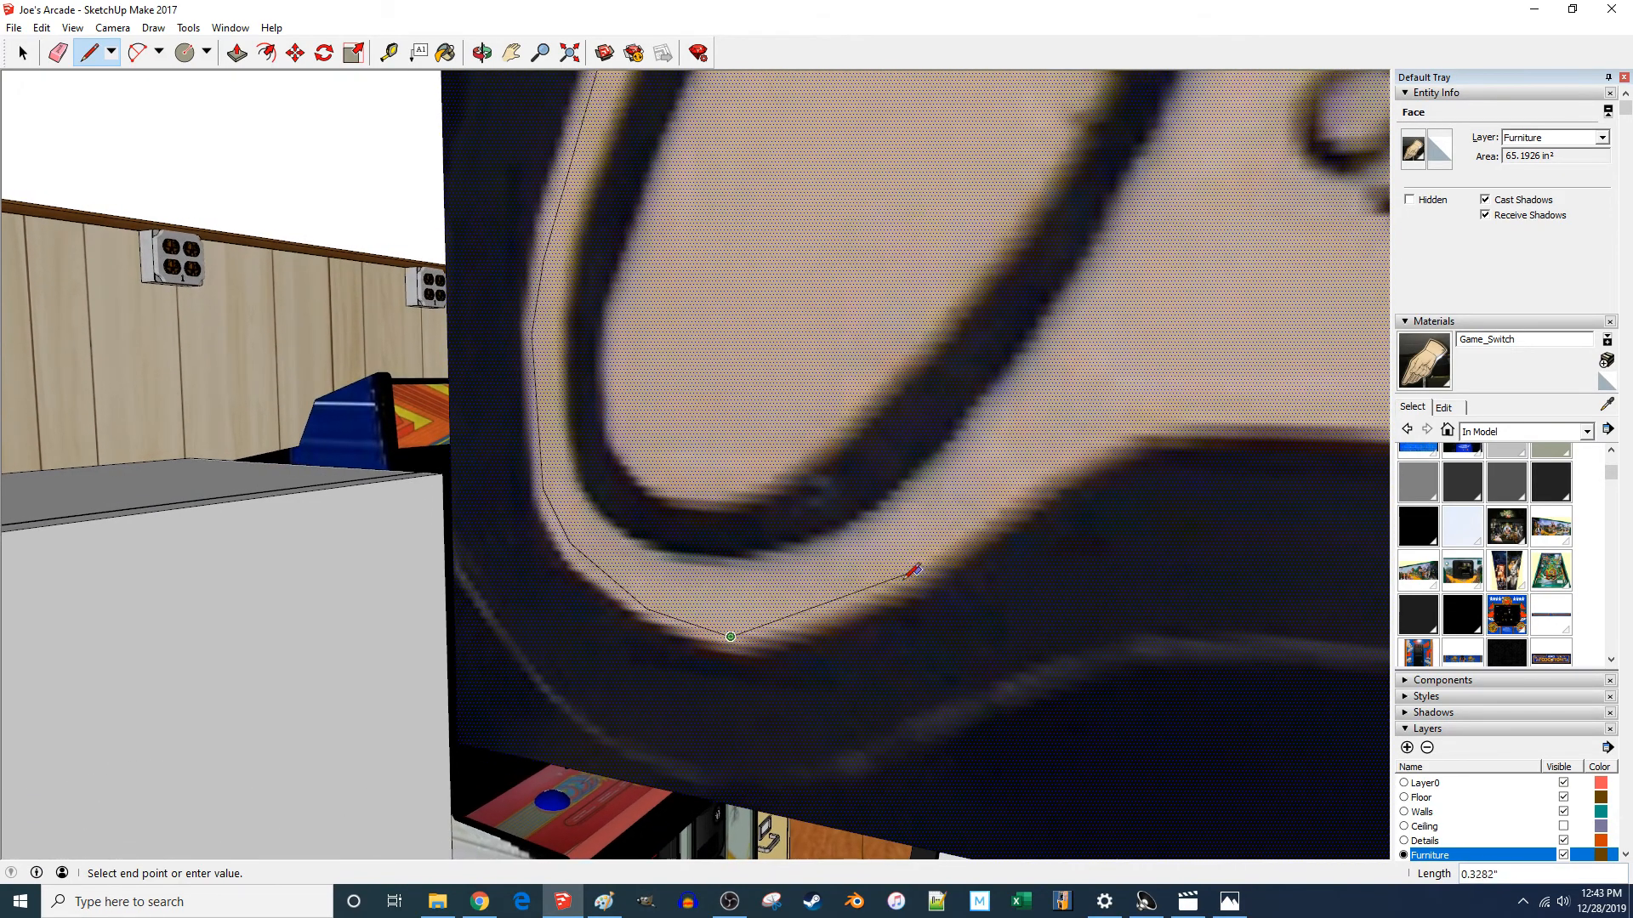
# - Trace the underside of the fingertip up to the notch and along the edge below the word "switch"
pyautogui.click(897, 582)
pyautogui.scroll(-3, 1063, 425)
pyautogui.scroll(-2, 742, 511)
pyautogui.scroll(6, 936, 502)
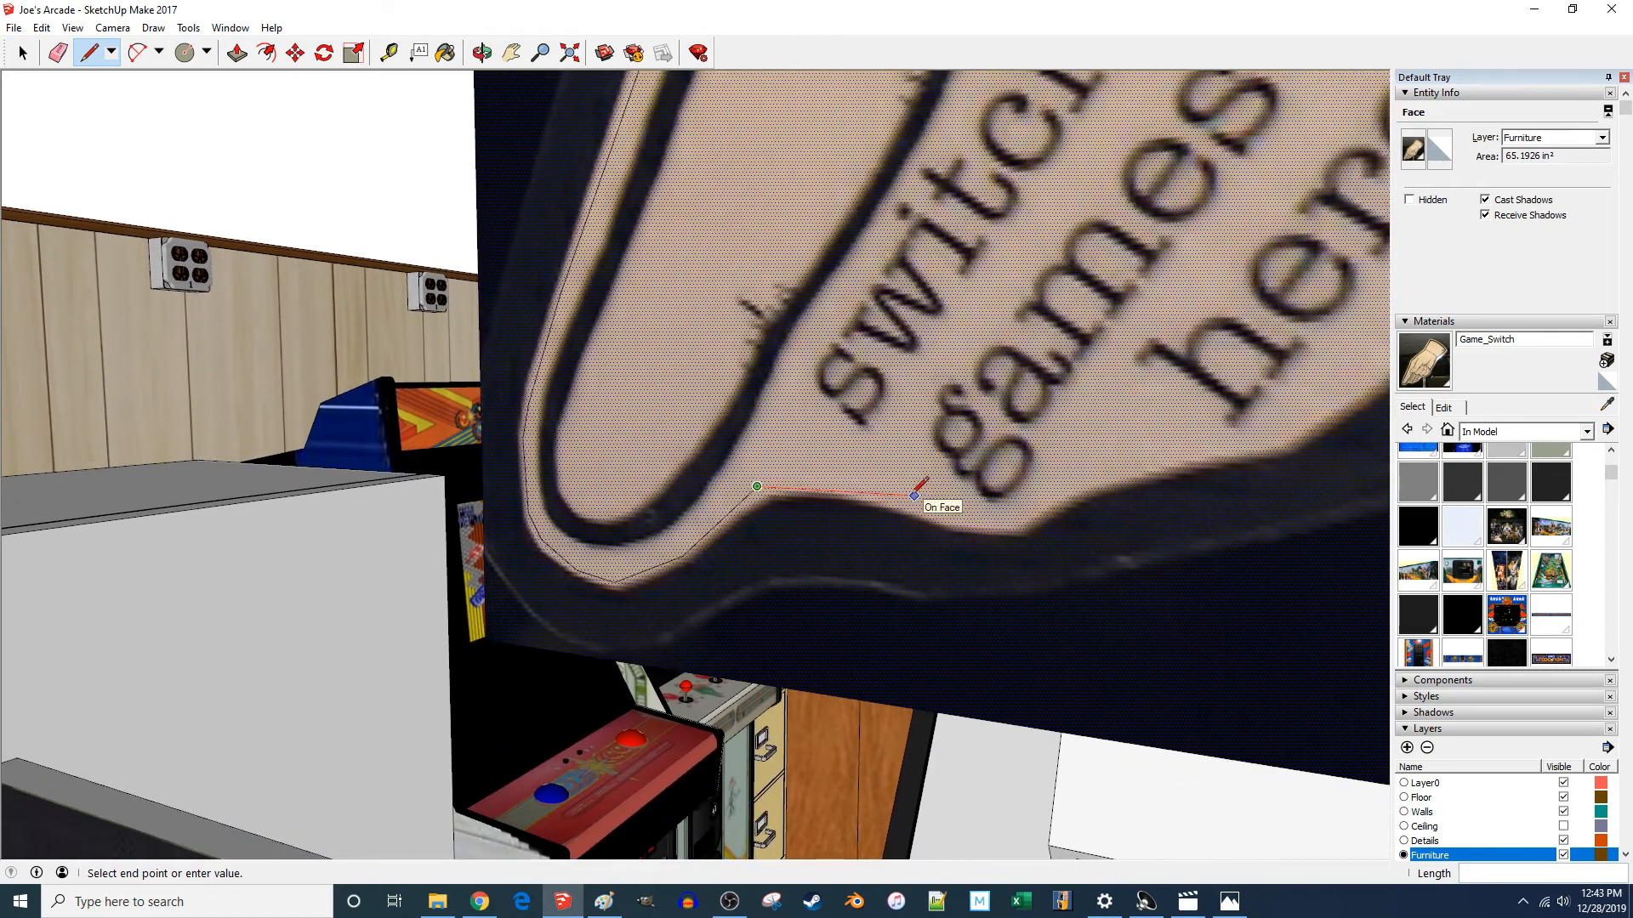
pyautogui.scroll(2, 731, 471)
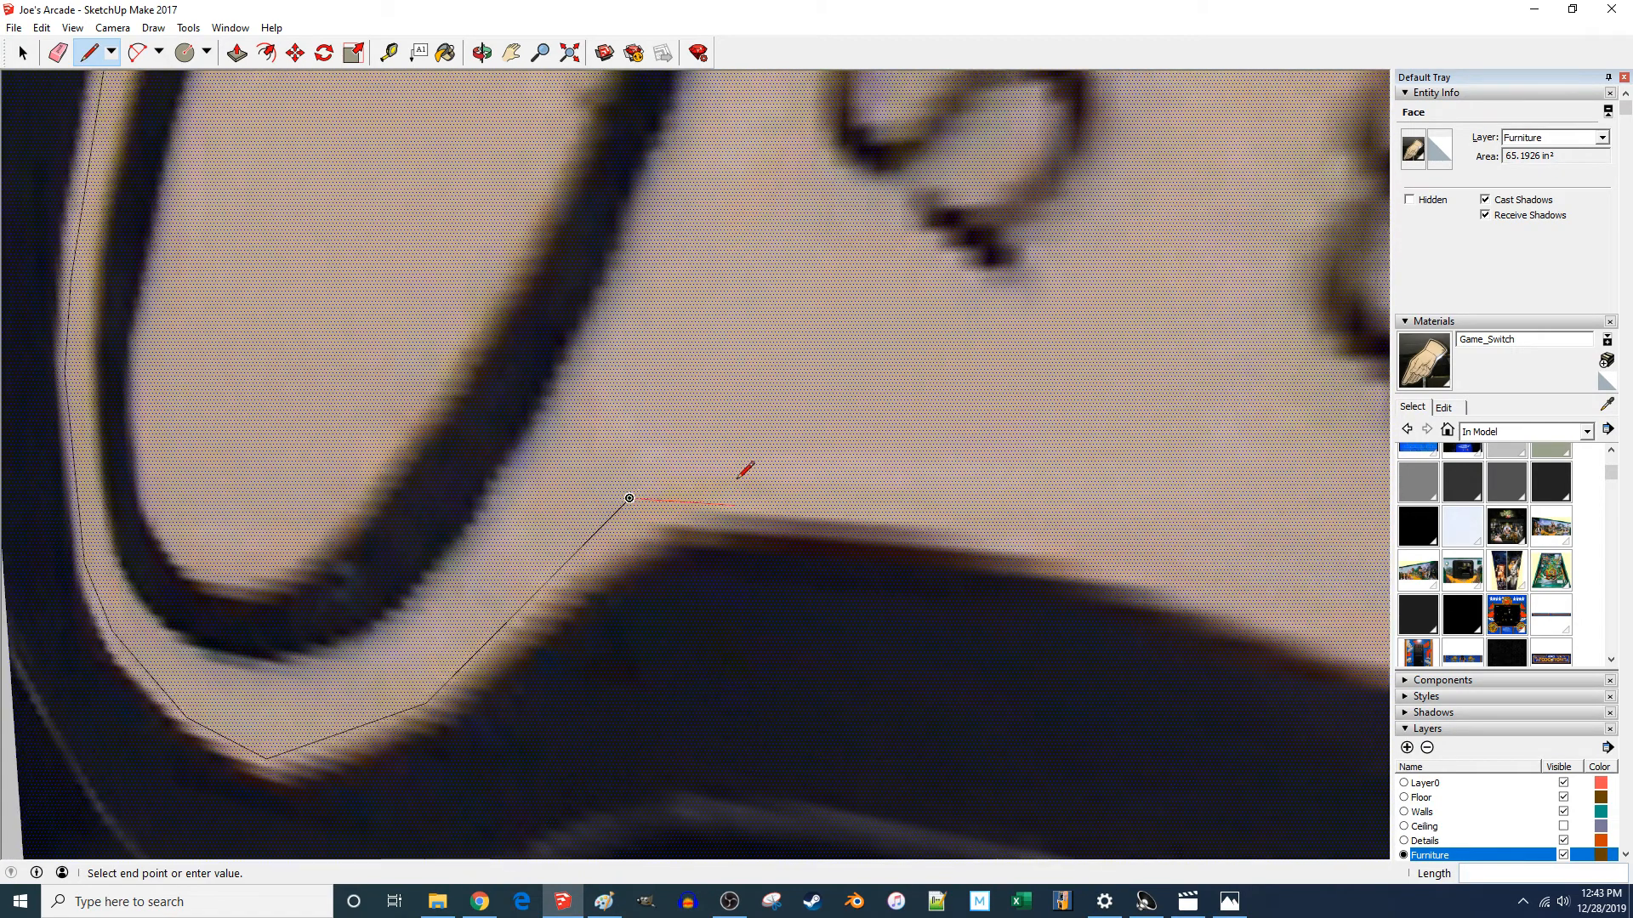
pyautogui.click(1010, 514)
pyautogui.click(1232, 593)
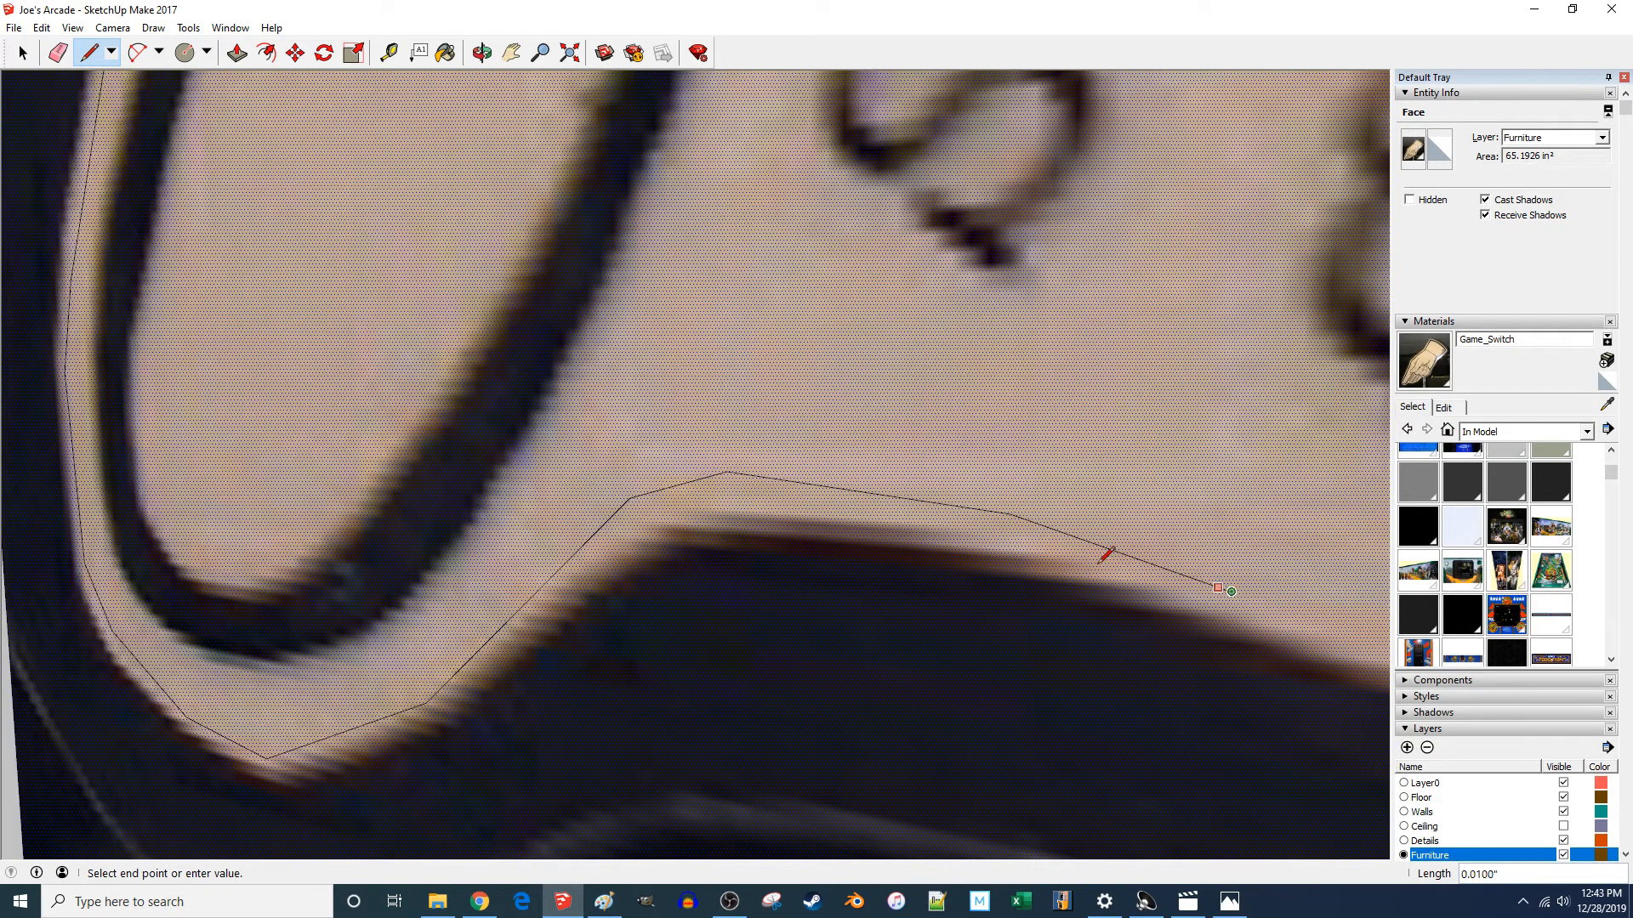
# - Trace the hand's edge around the low point beneath "games" and on to below the "h" of "here"
pyautogui.scroll(-4, 1106, 557)
pyautogui.scroll(3, 981, 601)
pyautogui.scroll(1, 981, 601)
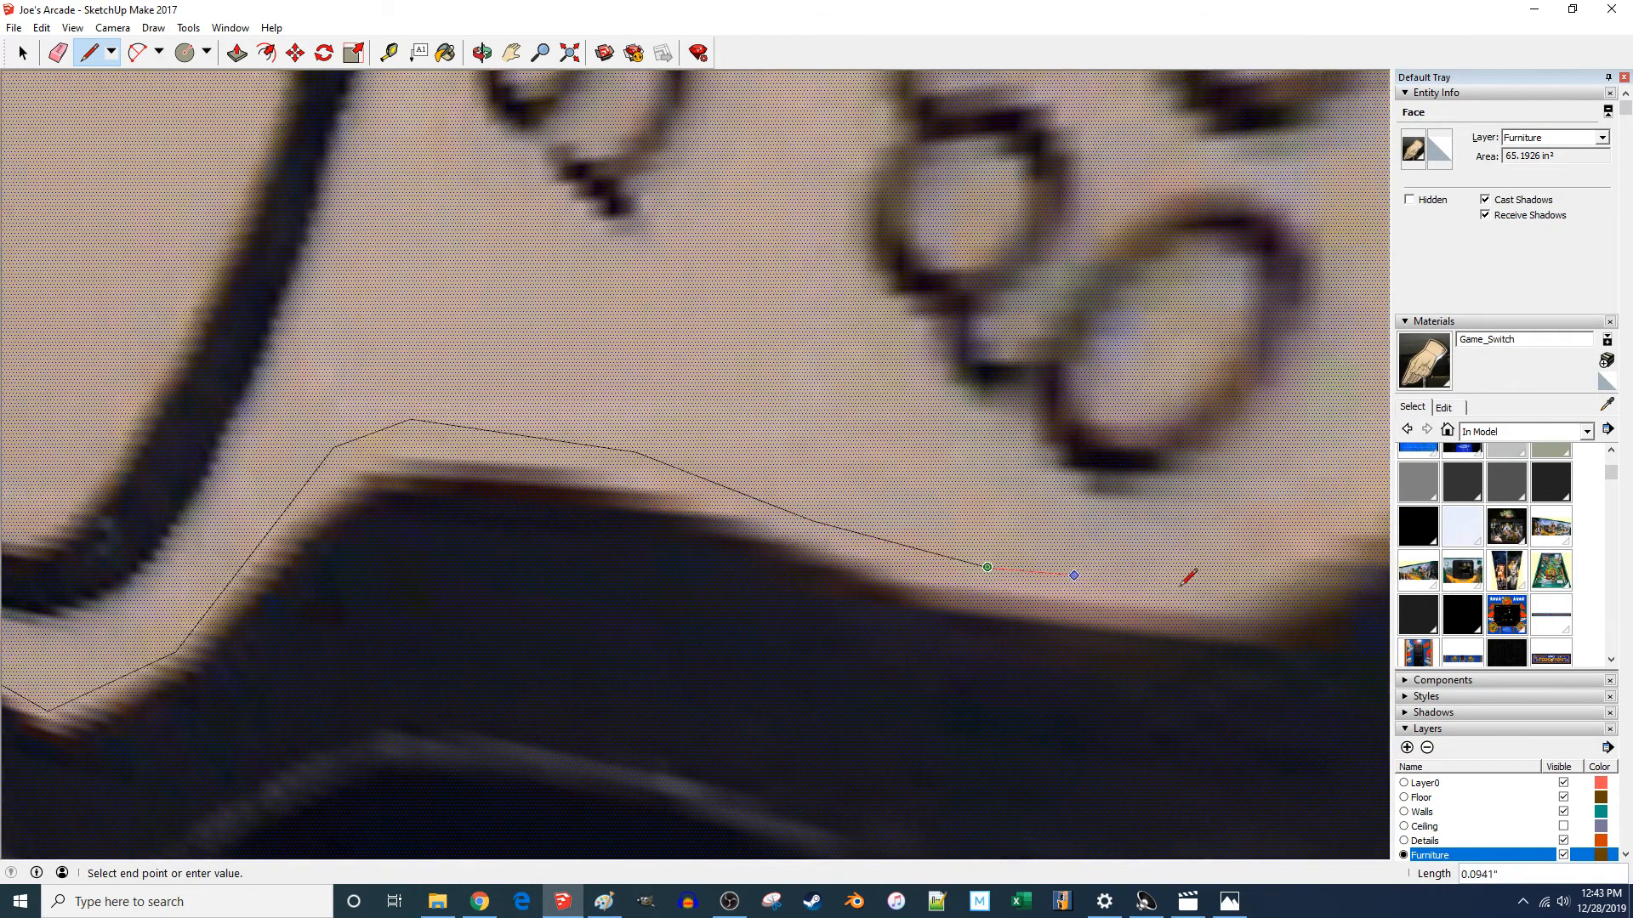
pyautogui.scroll(-6, 399, 683)
pyautogui.scroll(4, 679, 592)
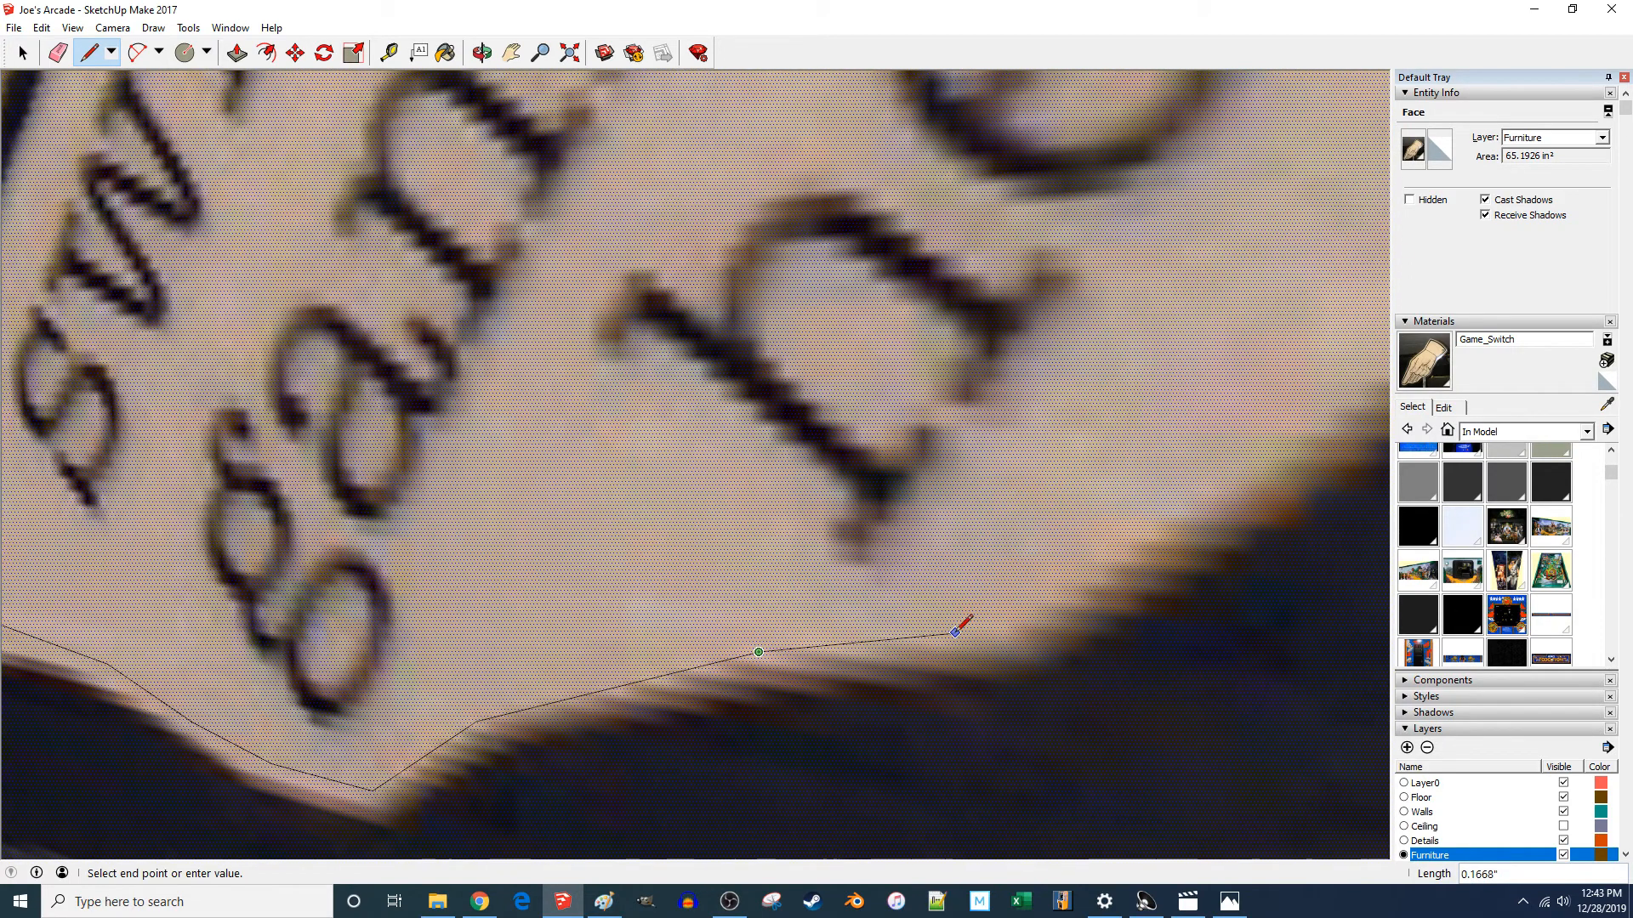
pyautogui.scroll(-5, 769, 685)
pyautogui.scroll(5, 860, 655)
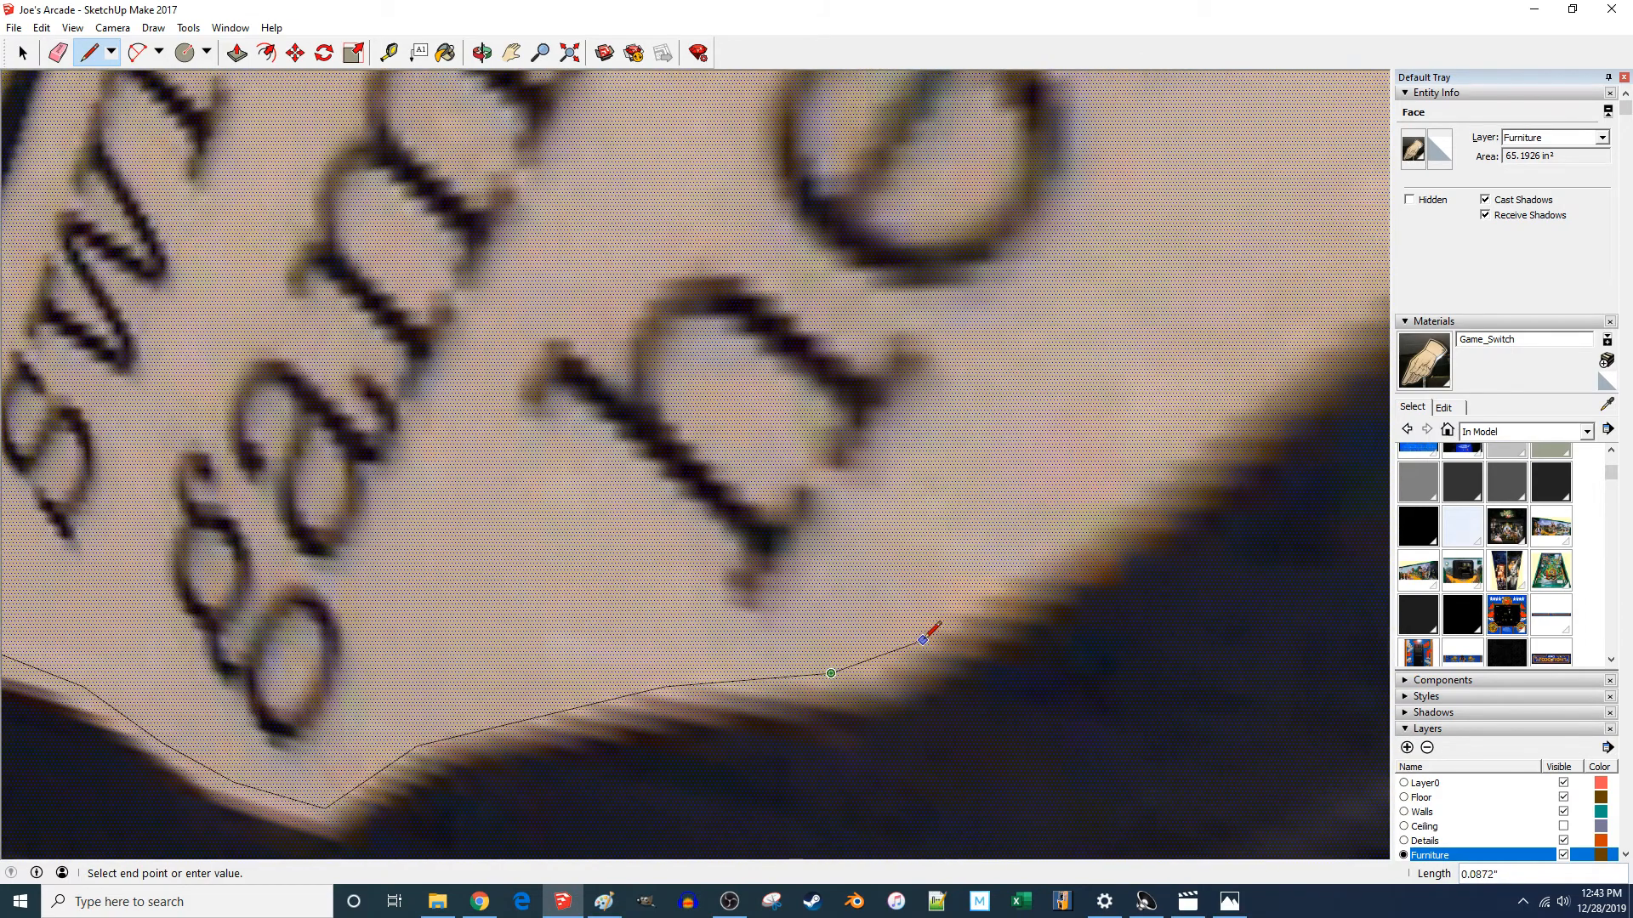
# - Trace the slanted edge alongside "here" up to the top of the spring on its fingertip side
pyautogui.scroll(-6, 929, 633)
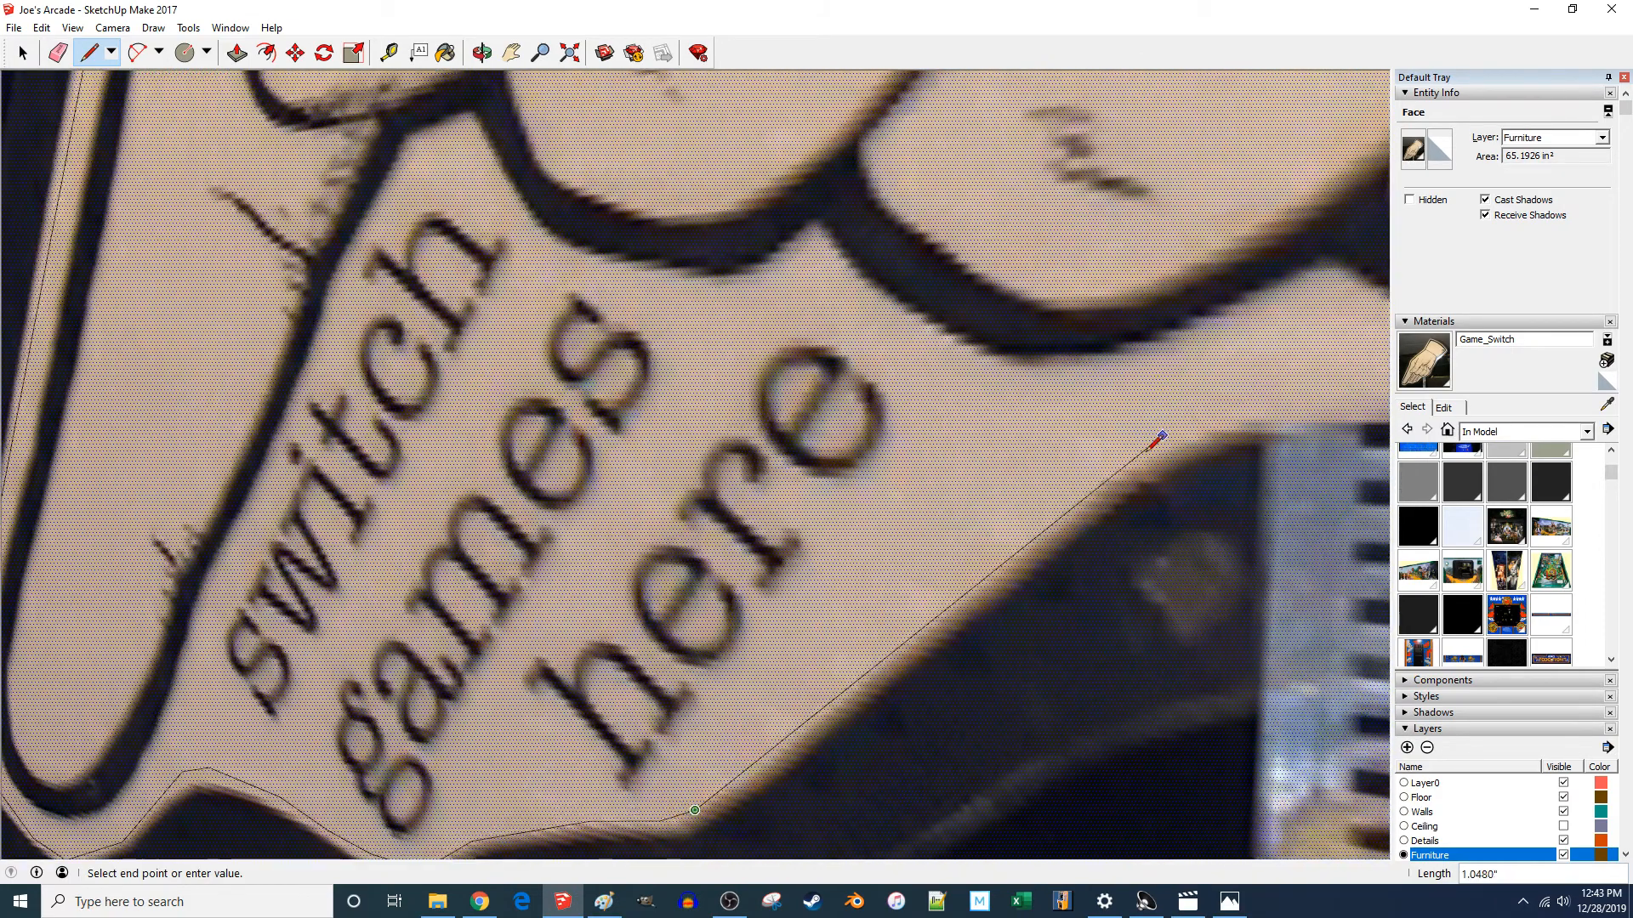
pyautogui.scroll(4, 1123, 463)
pyautogui.click(1111, 435)
pyautogui.scroll(-3, 511, 621)
pyautogui.scroll(2, 986, 483)
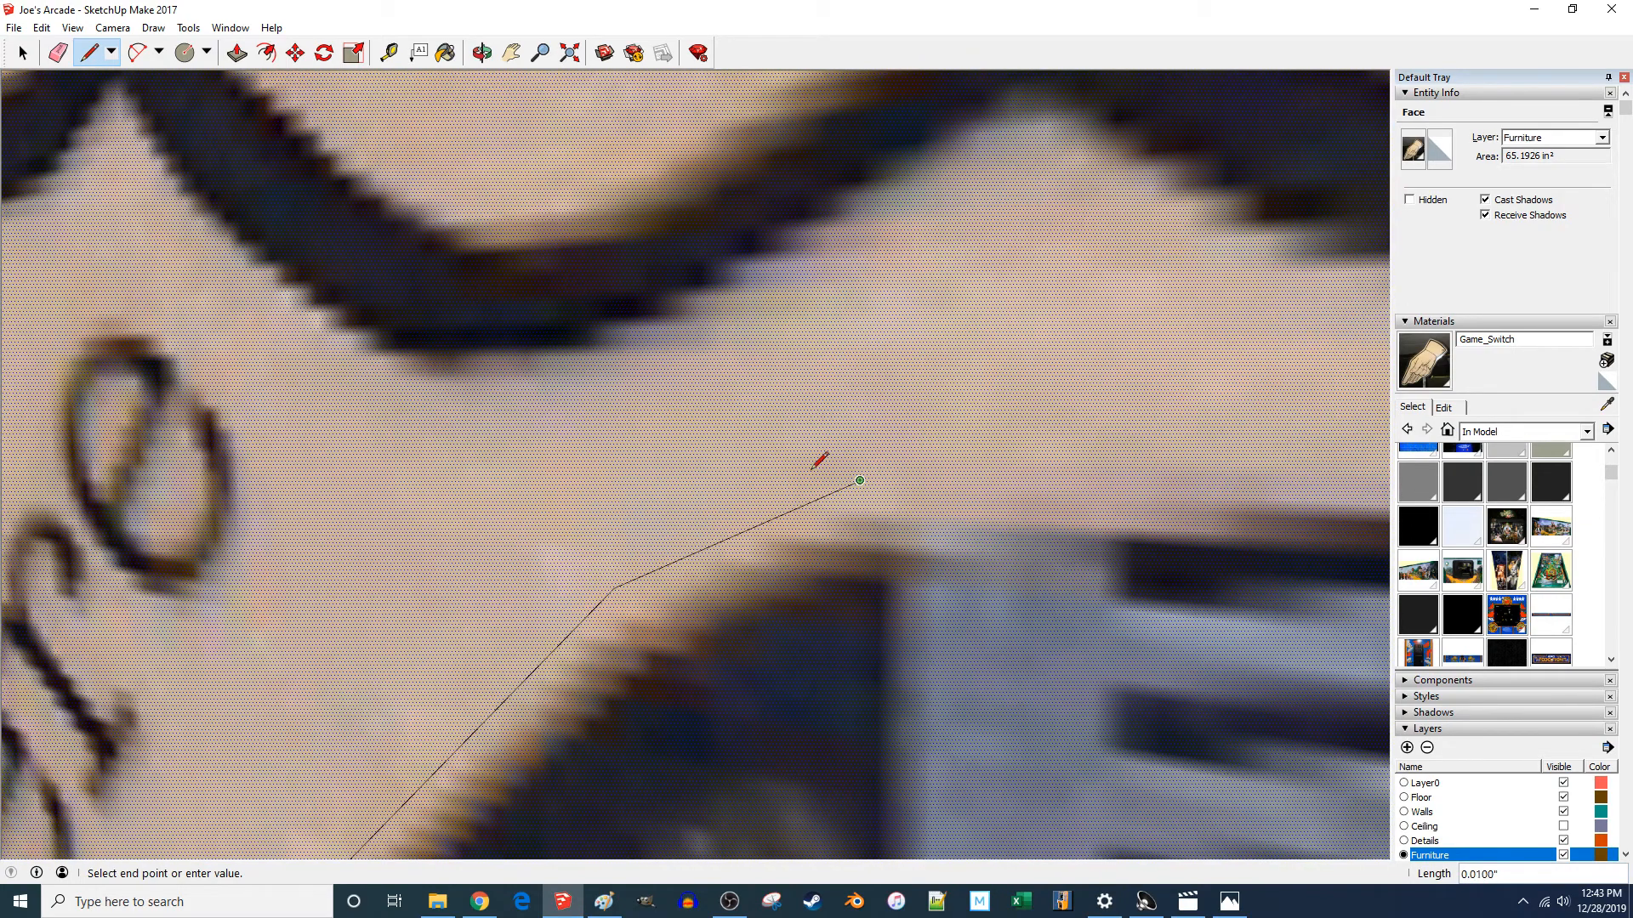
pyautogui.scroll(-3, 835, 477)
pyautogui.scroll(3, 799, 463)
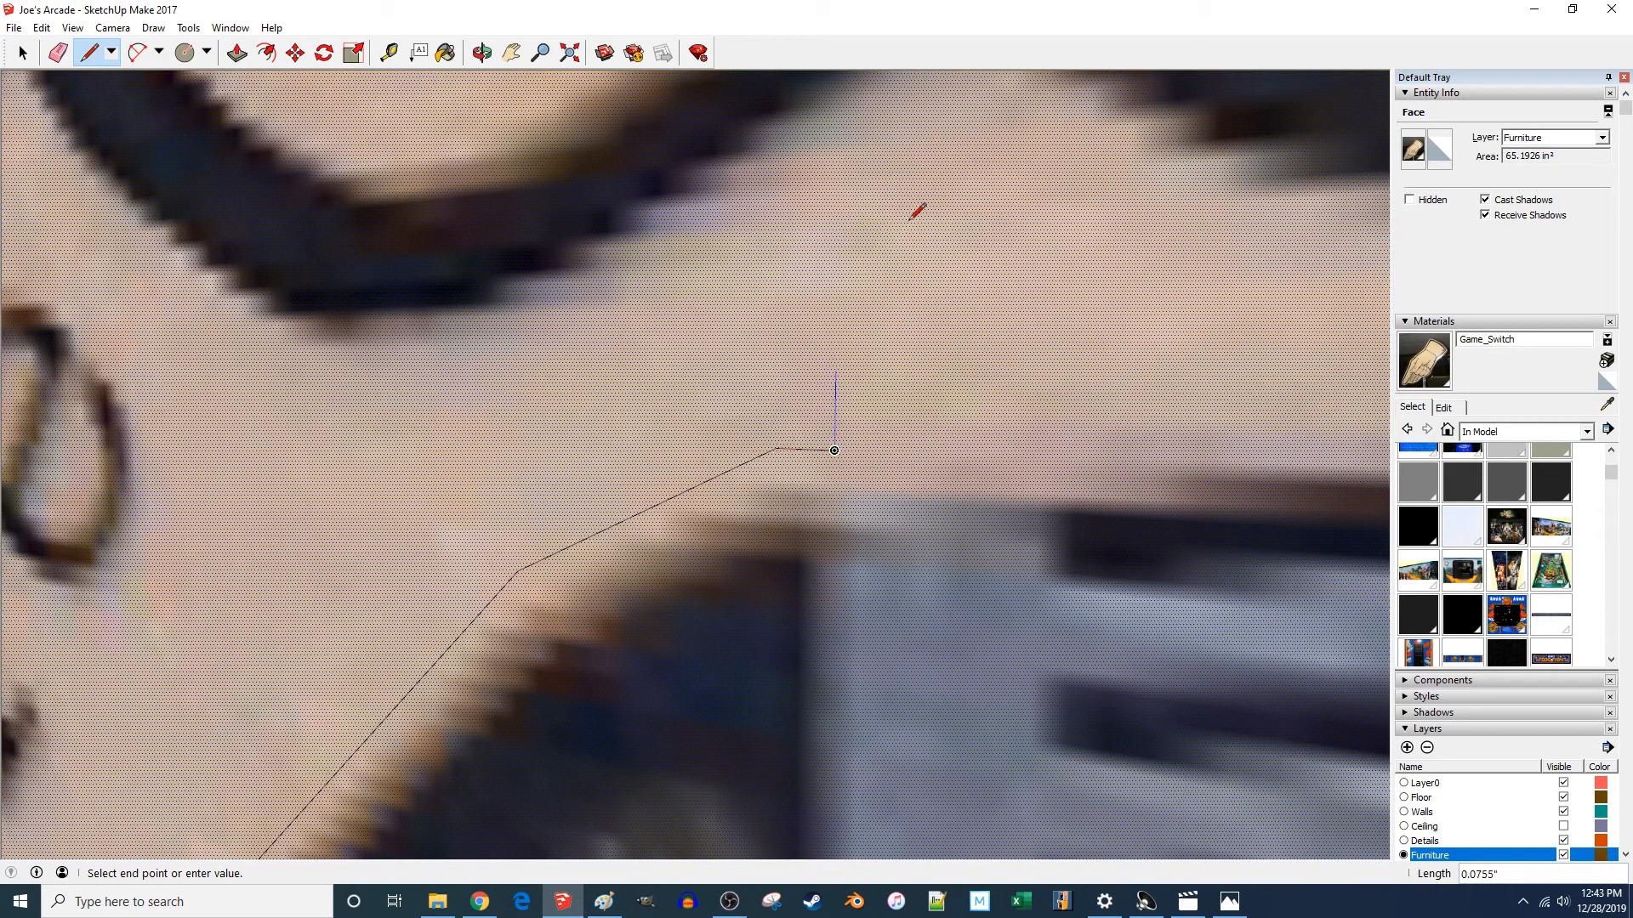
# - Close the outline with a vertical line about 1.69" long down the spring's fingertip side to the face's bottom edge
pyautogui.scroll(-4, 898, 263)
pyautogui.scroll(-3, 900, 735)
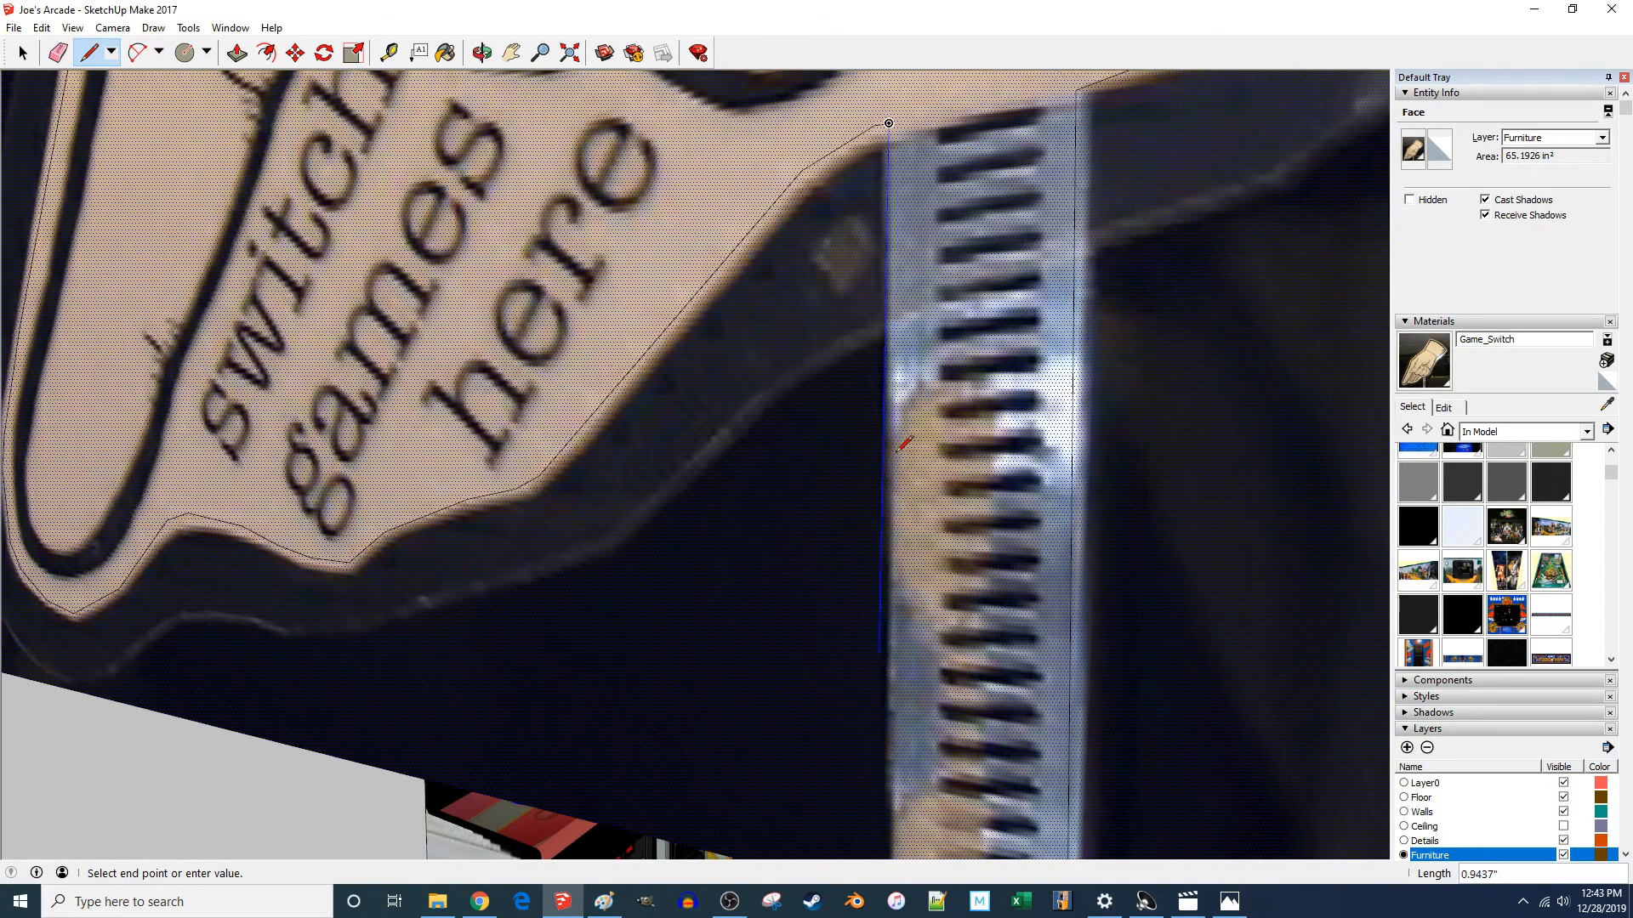
pyautogui.scroll(5, 901, 748)
pyautogui.scroll(2, 899, 760)
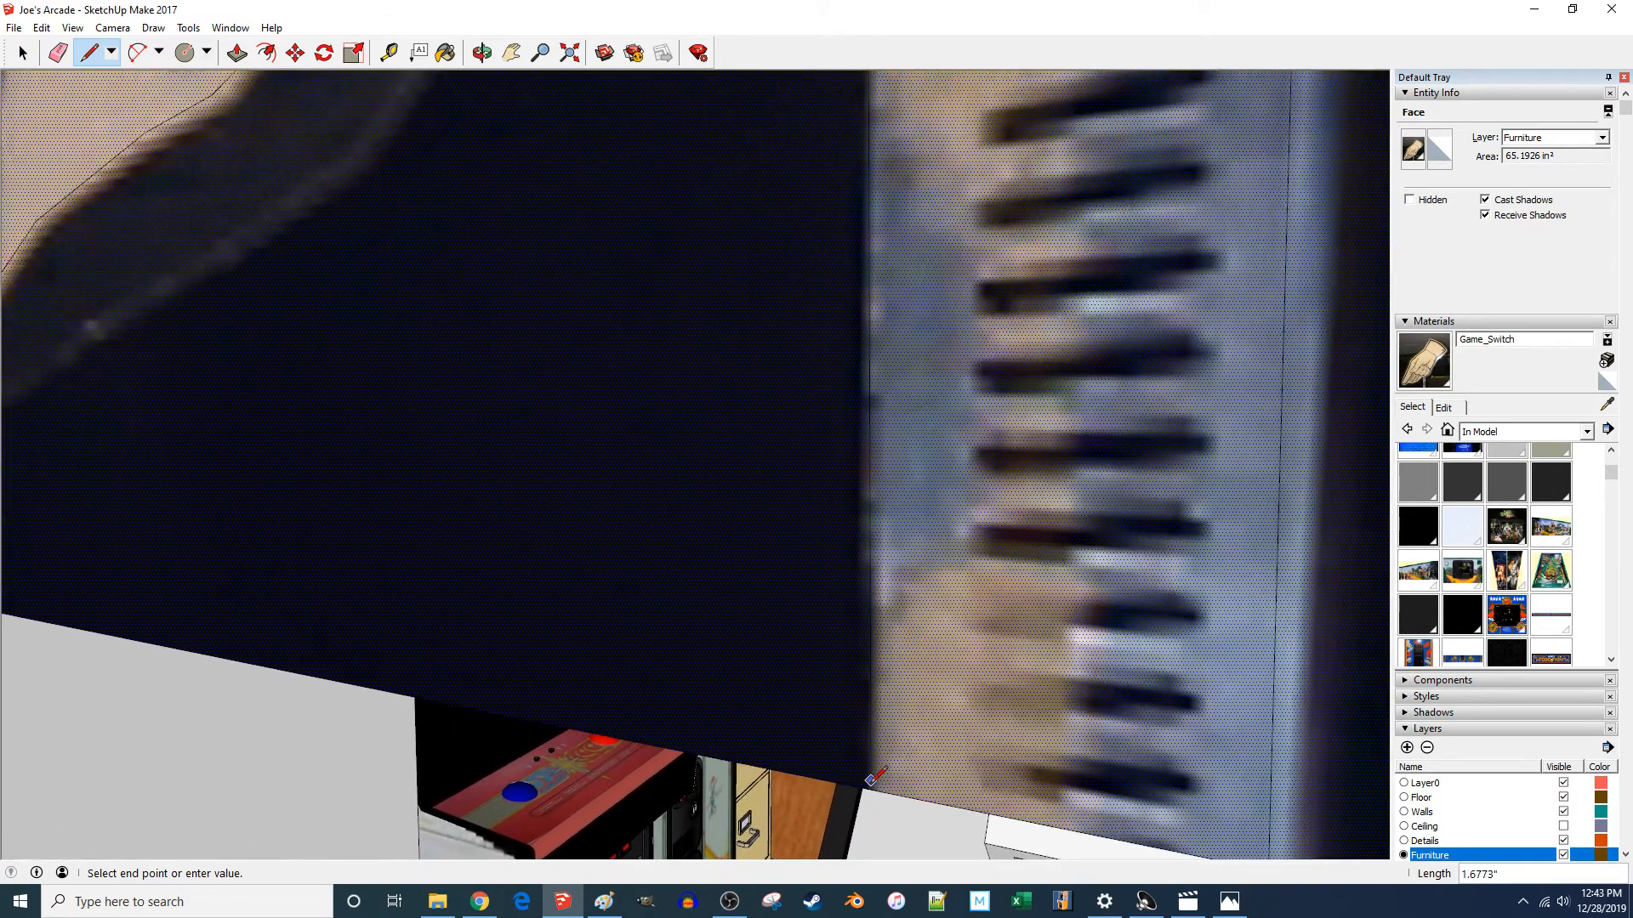
pyautogui.click(887, 790)
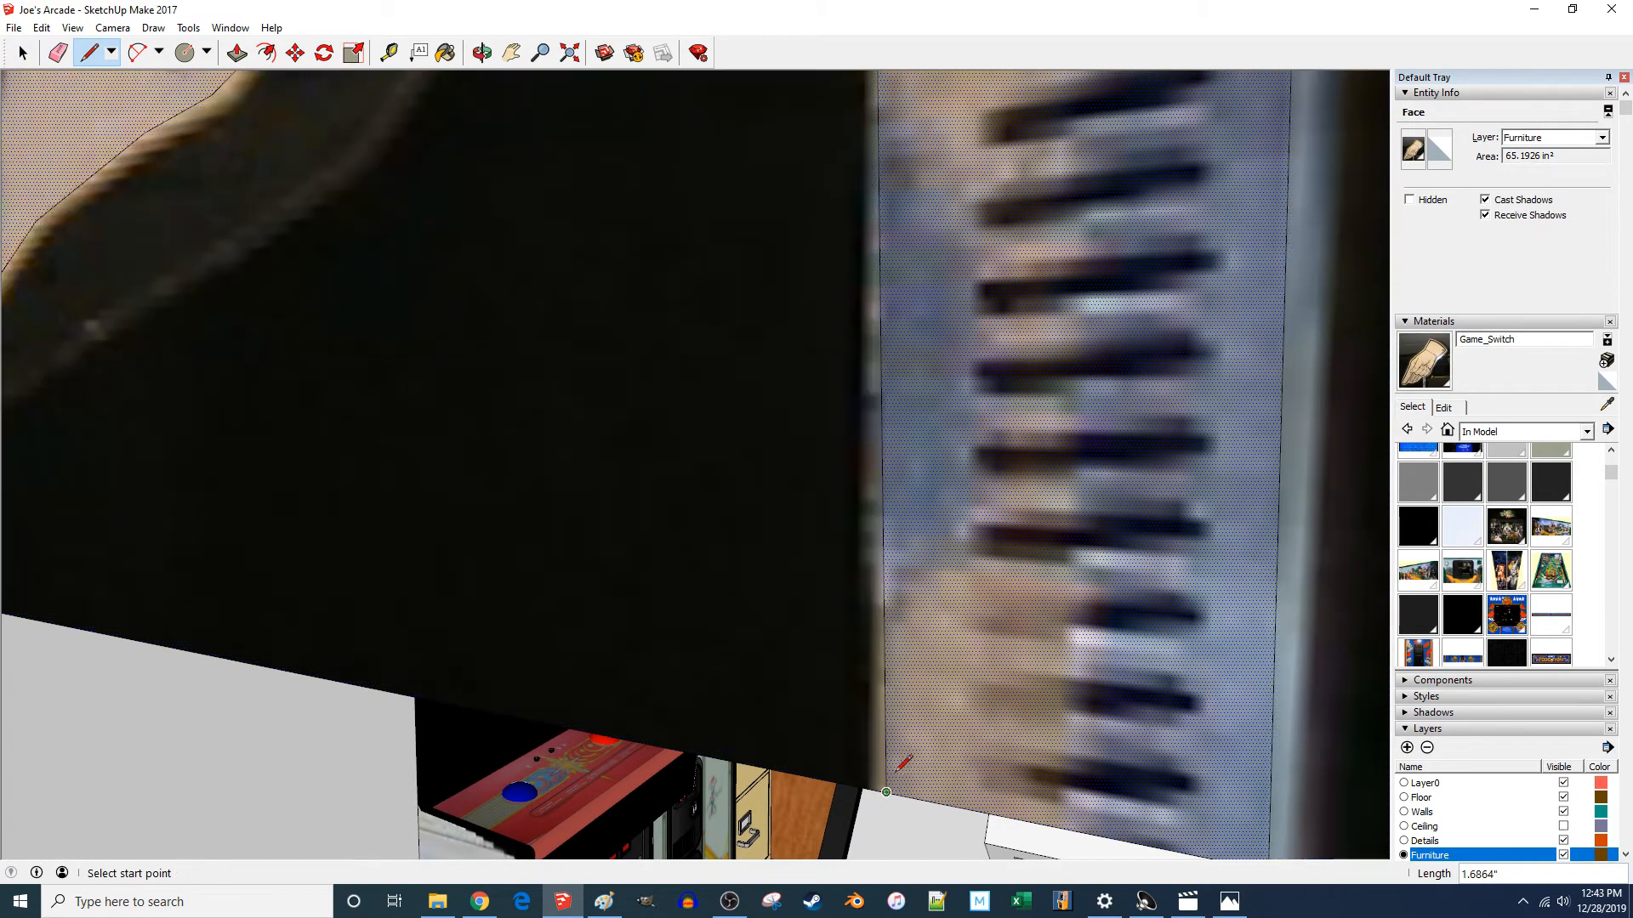
# - Delete the dark background face surrounding the traced hand and spring
pyautogui.scroll(-4, 891, 761)
pyautogui.press('space')
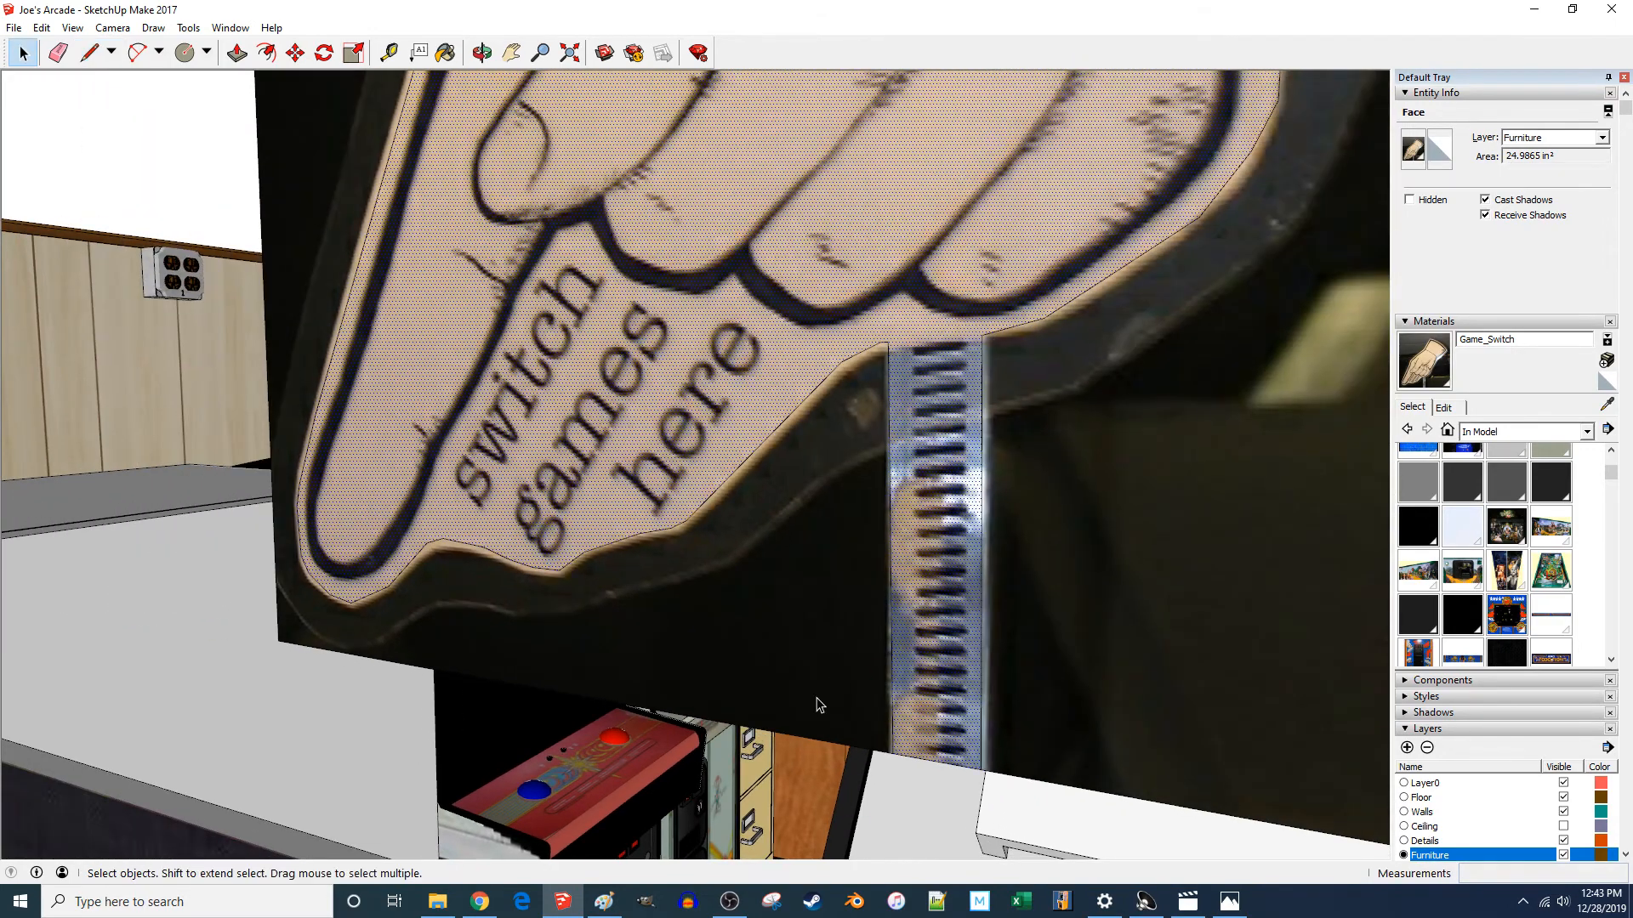
pyautogui.click(827, 741)
pyautogui.click(826, 746)
pyautogui.press('Delete')
# - Delete the leftover rectangular border edges around the hand sign
pyautogui.scroll(-6, 541, 661)
pyautogui.scroll(1, 714, 666)
pyautogui.moveTo(725, 665); pyautogui.dragTo(1019, 335, button='middle')
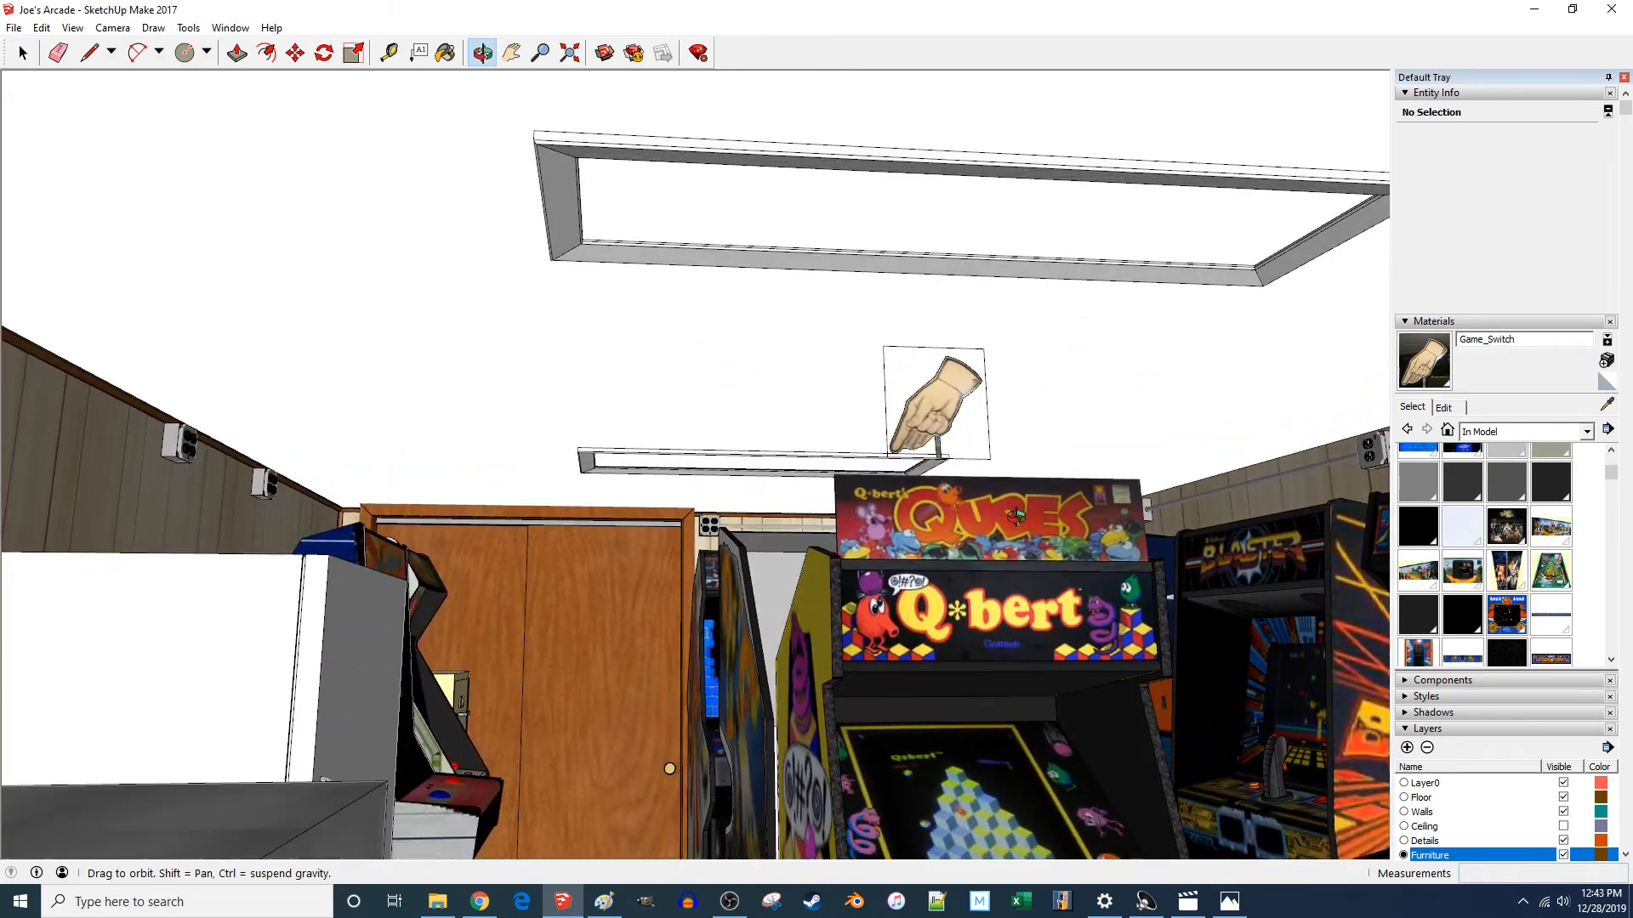
pyautogui.scroll(3, 1019, 335)
pyautogui.moveTo(971, 363); pyautogui.dragTo(968, 361)
pyautogui.press('Delete')
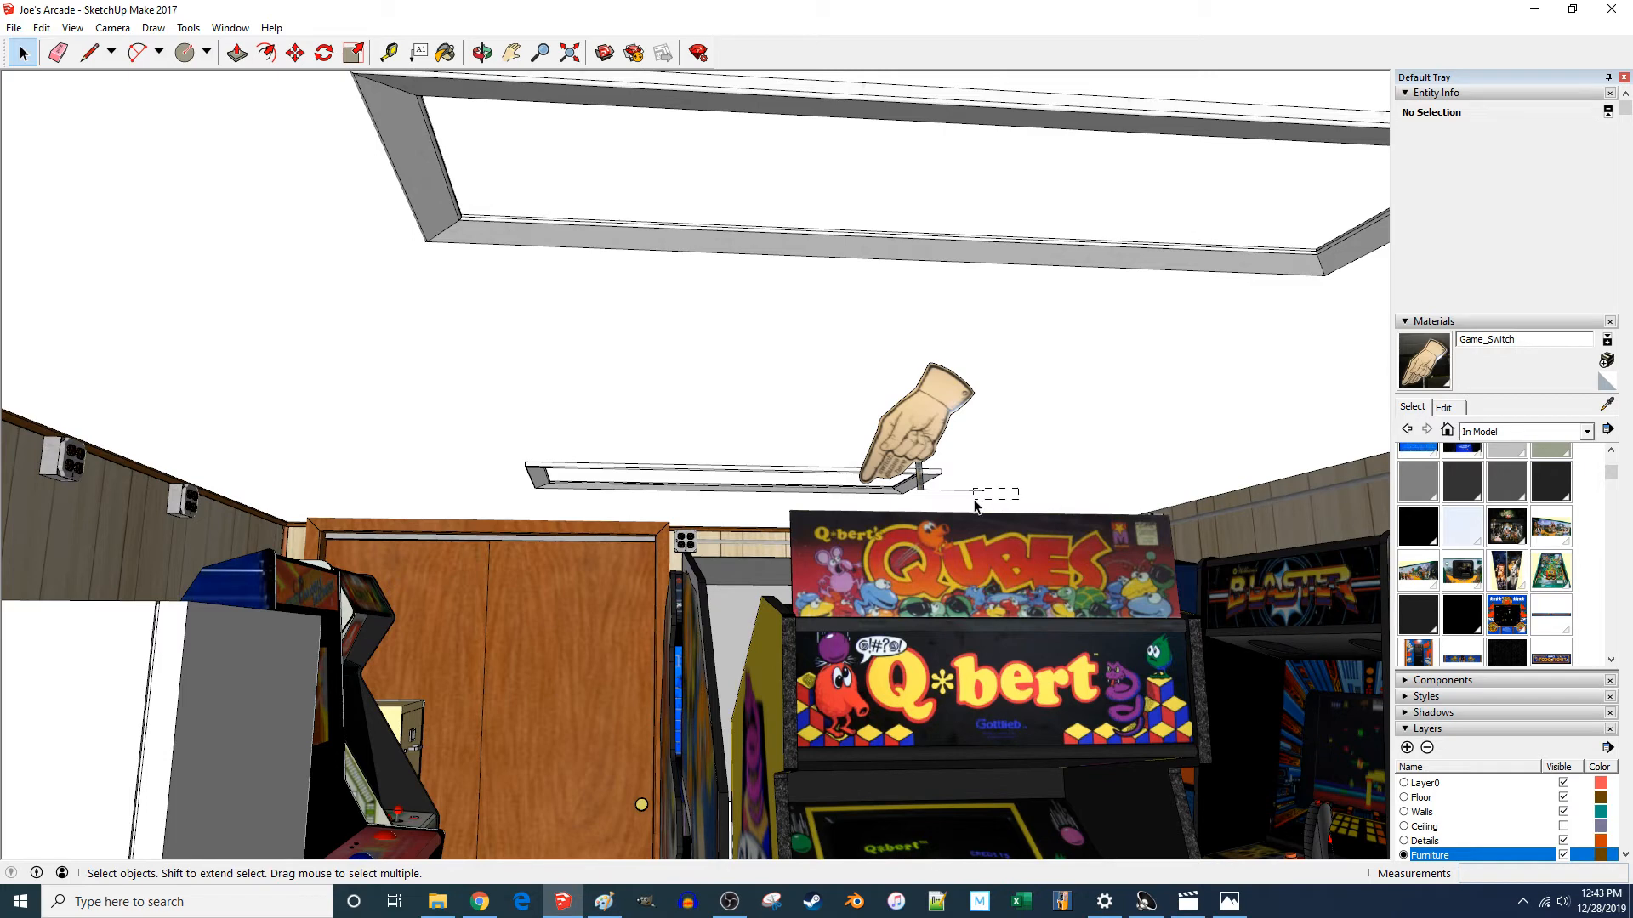
# - Group the hand and spring face together with its outline edges
pyautogui.scroll(3, 935, 412)
pyautogui.click(931, 412)
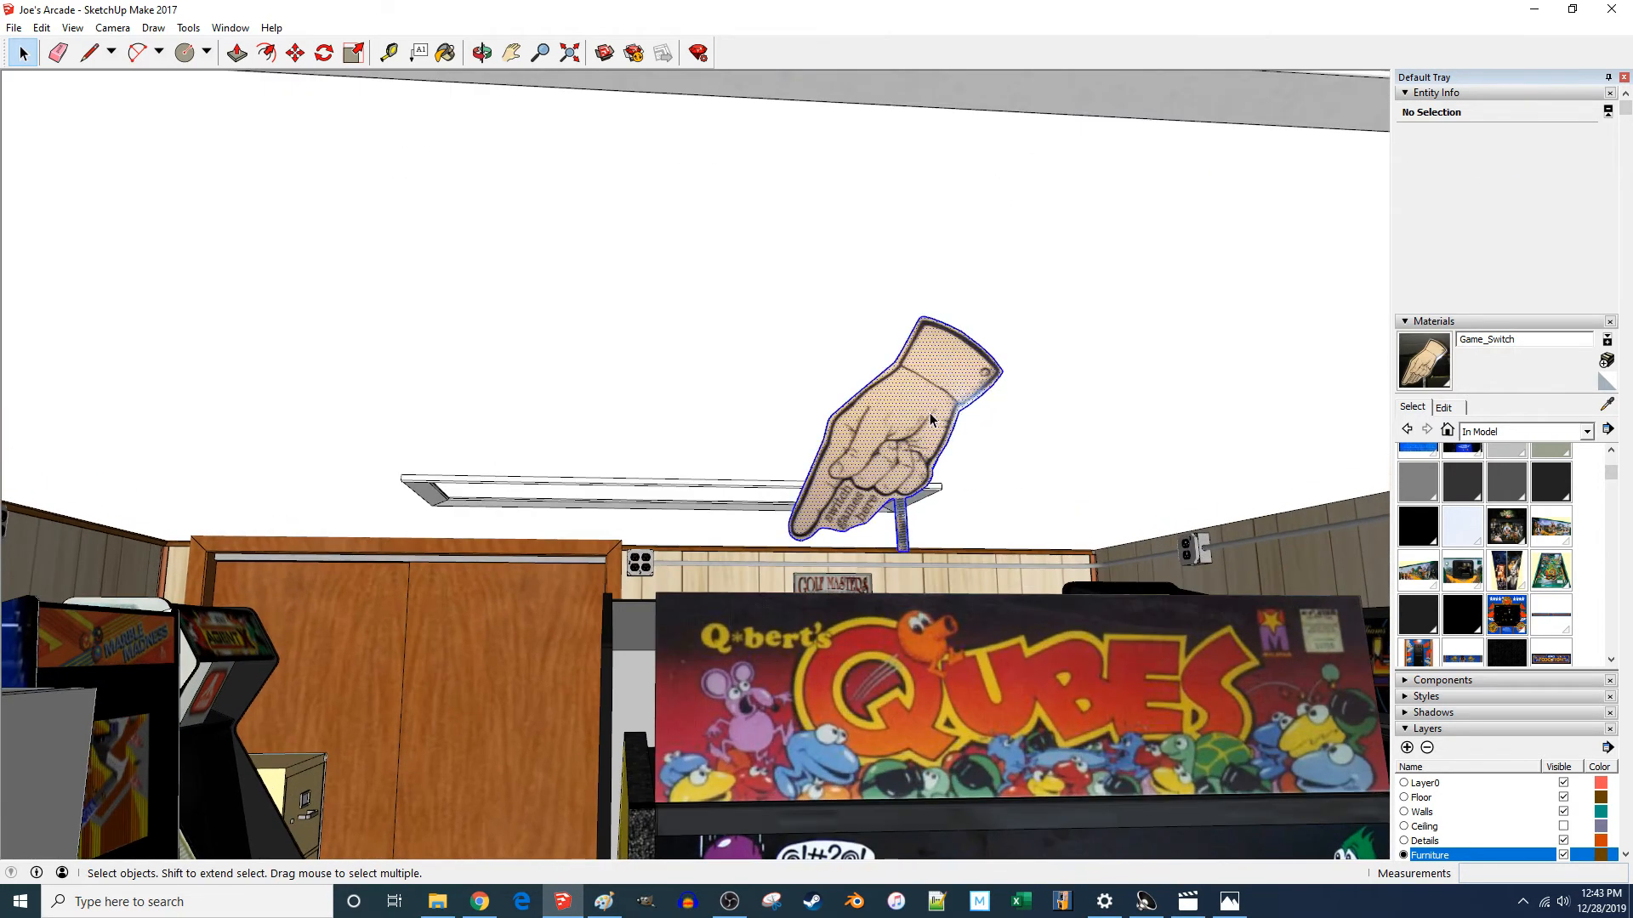
pyautogui.hotkey('ctrl', 'g')
# - Open the hand group from behind and paint its back face with the Game_Switch material
pyautogui.press('o')
pyautogui.moveTo(910, 449); pyautogui.dragTo(1131, 605)
pyautogui.moveTo(1132, 605); pyautogui.dragTo(1212, 595, button='middle')
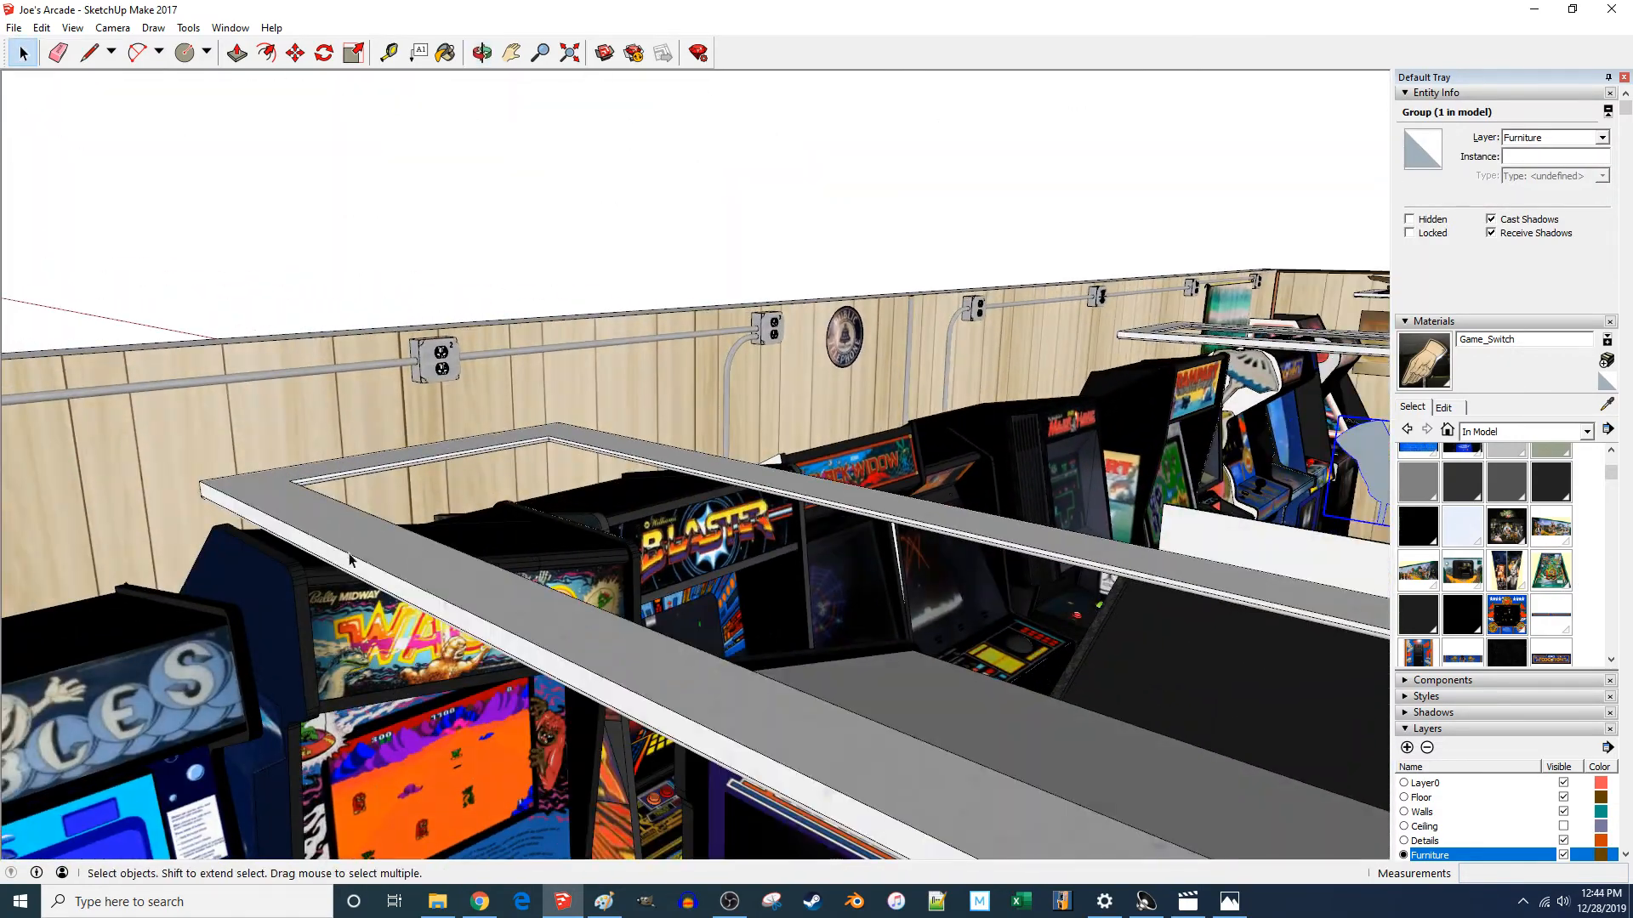
pyautogui.scroll(-2, 357, 553)
pyautogui.scroll(6, 1159, 558)
pyautogui.doubleClick(762, 324)
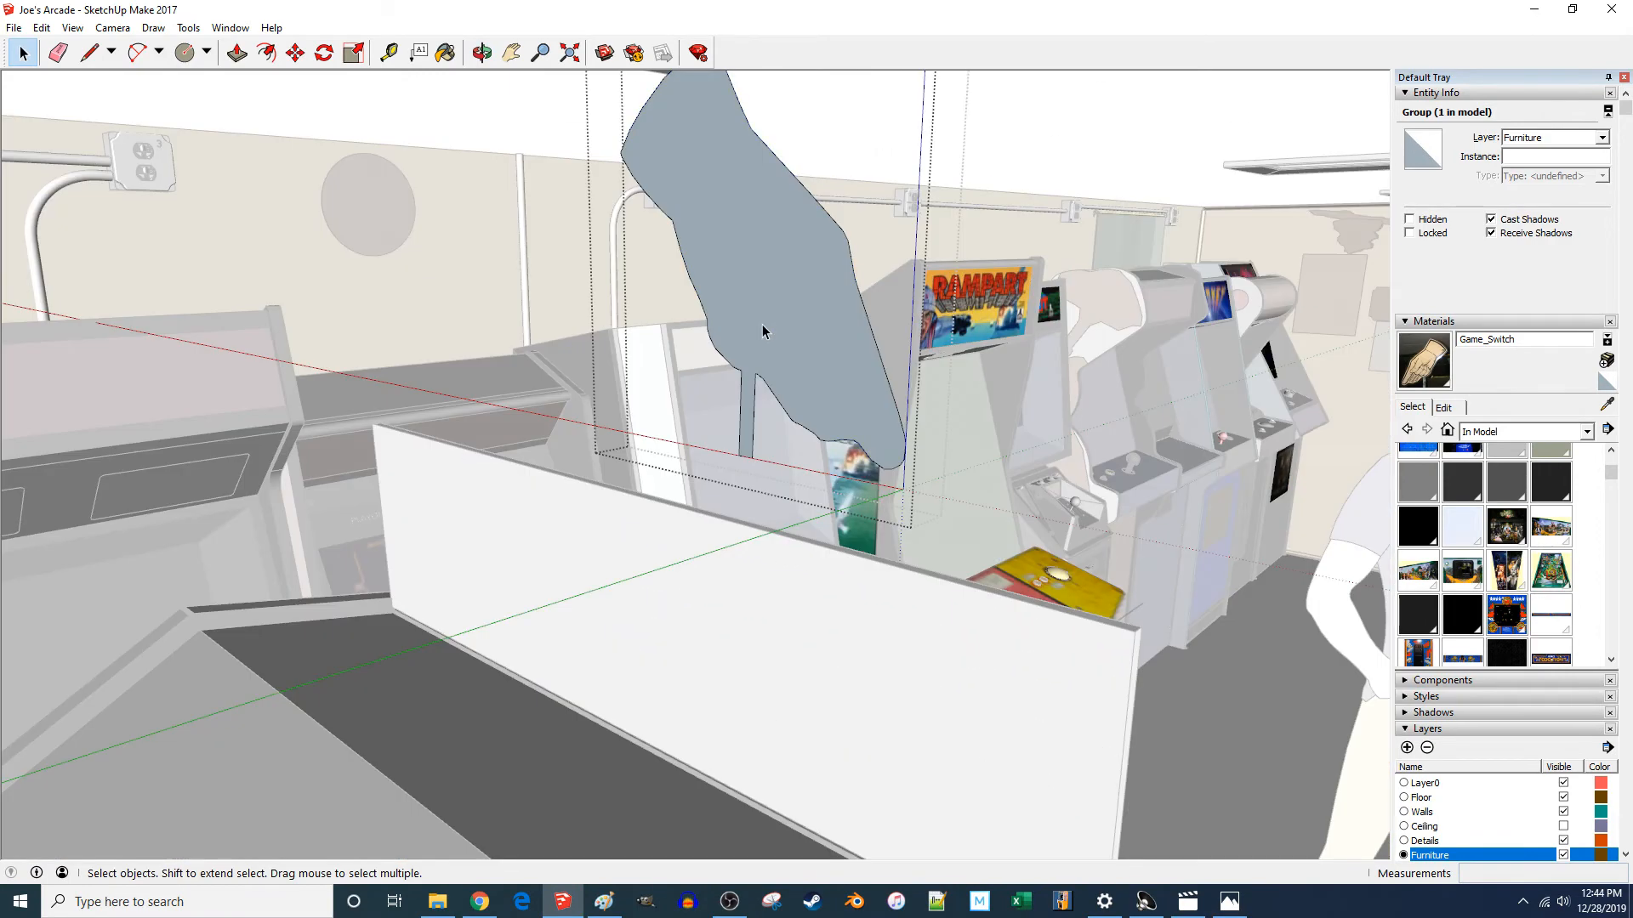
pyautogui.rightClick(762, 324)
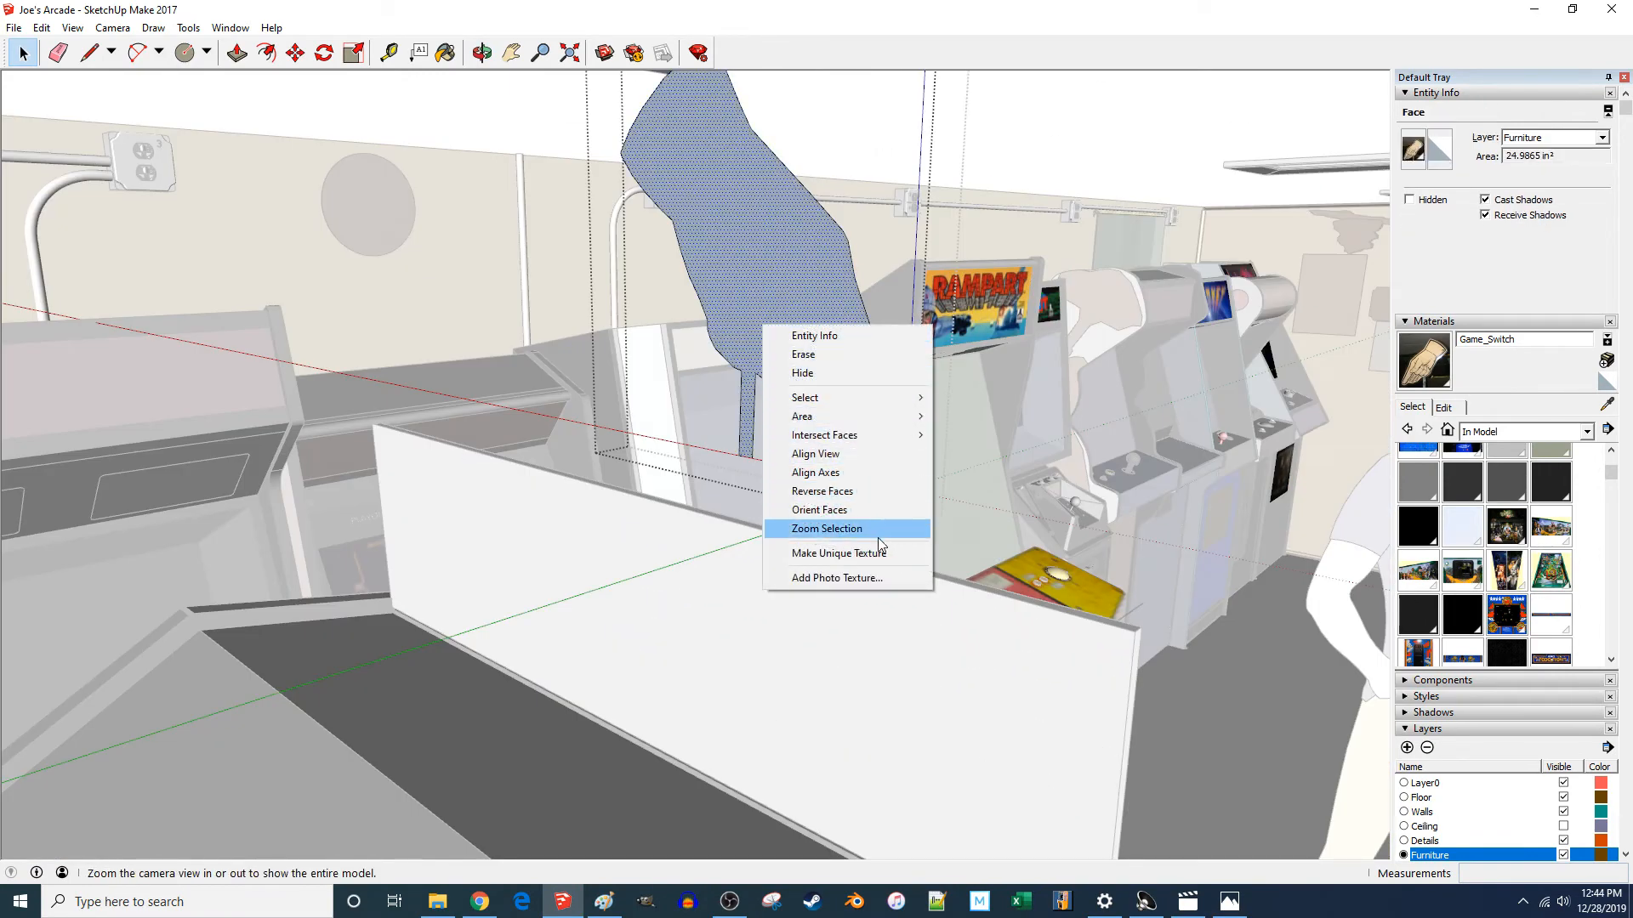
pyautogui.click(774, 207)
pyautogui.press('b')
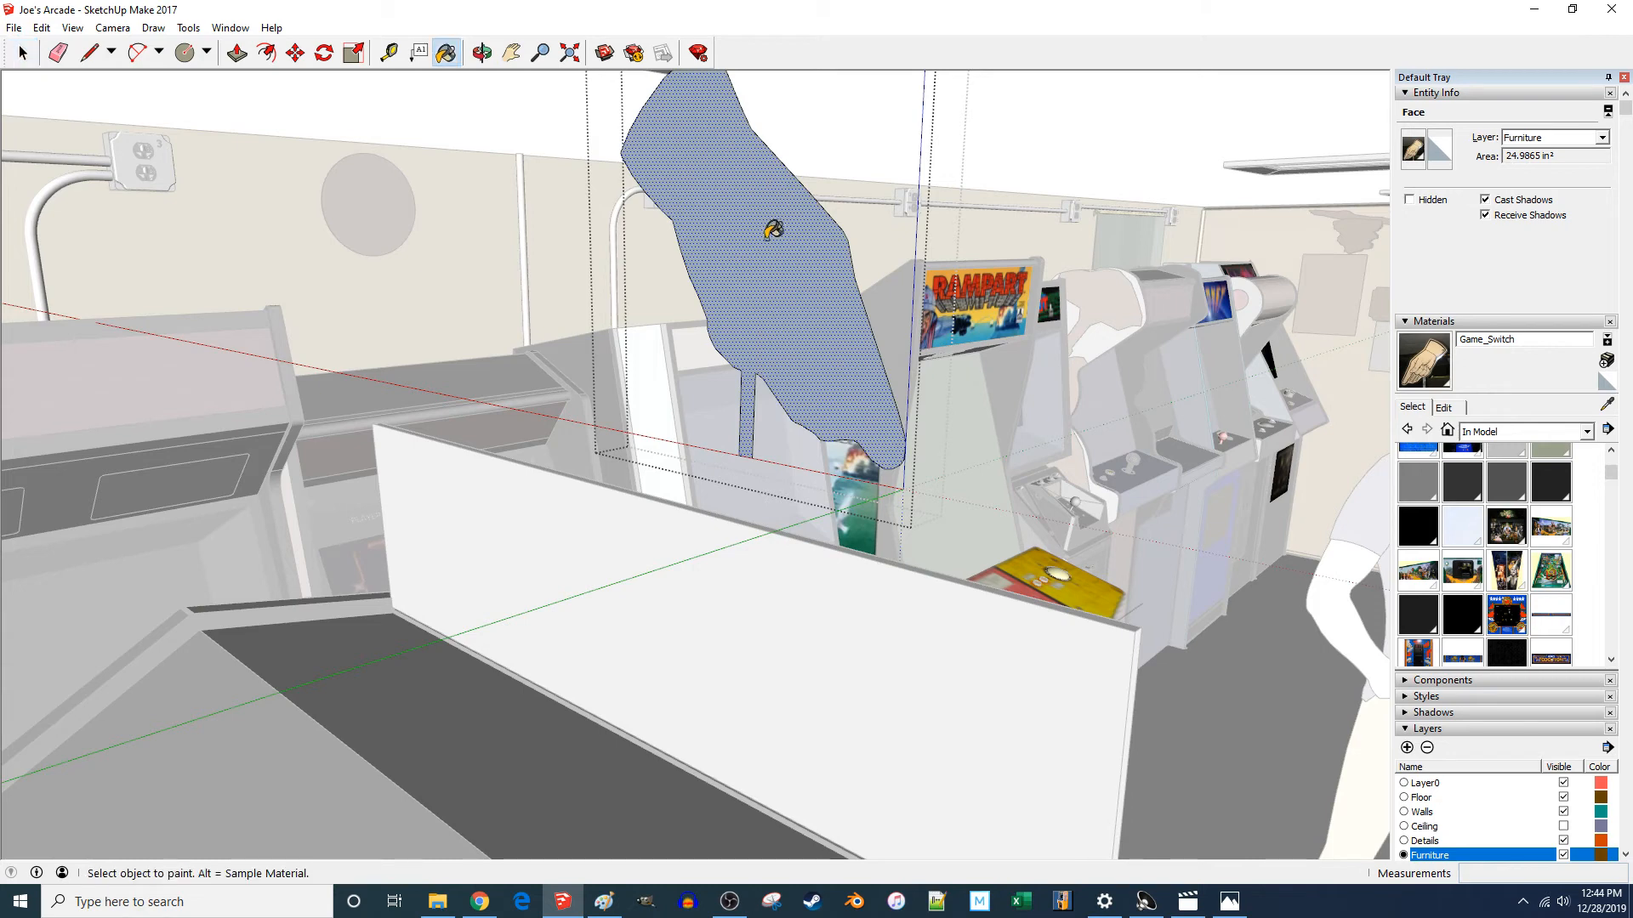
pyautogui.click(774, 230)
# - Reposition the Game_Switch texture on the sign's back face so the pictured spring fills the narrow spring strip
pyautogui.press('space')
pyautogui.rightClick(768, 281)
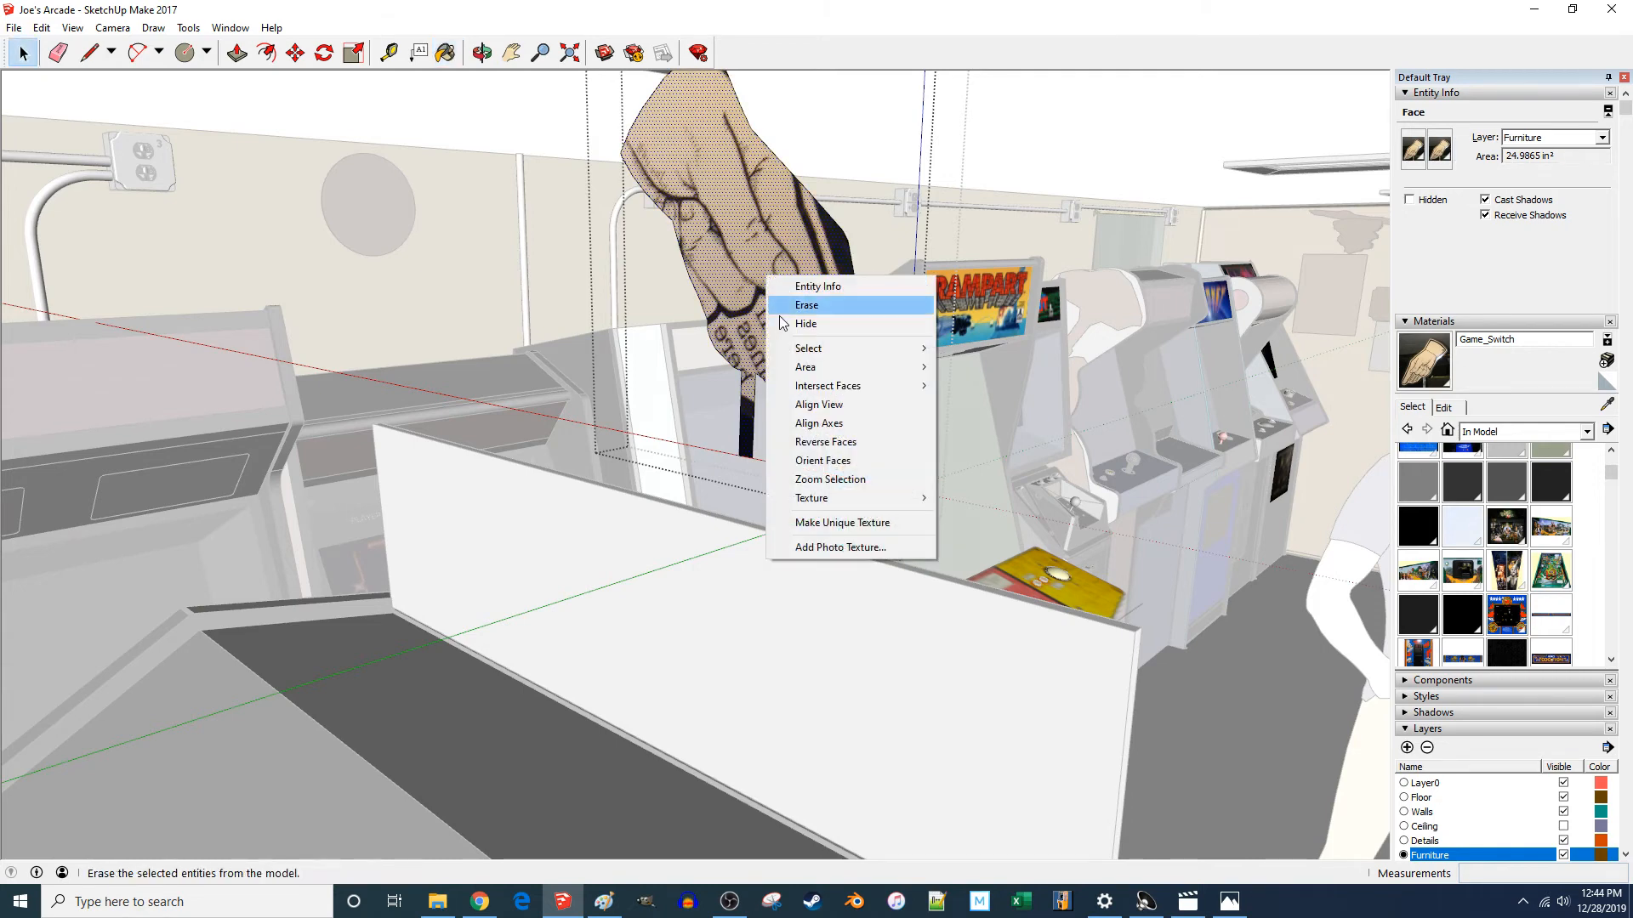
pyautogui.moveTo(871, 503)
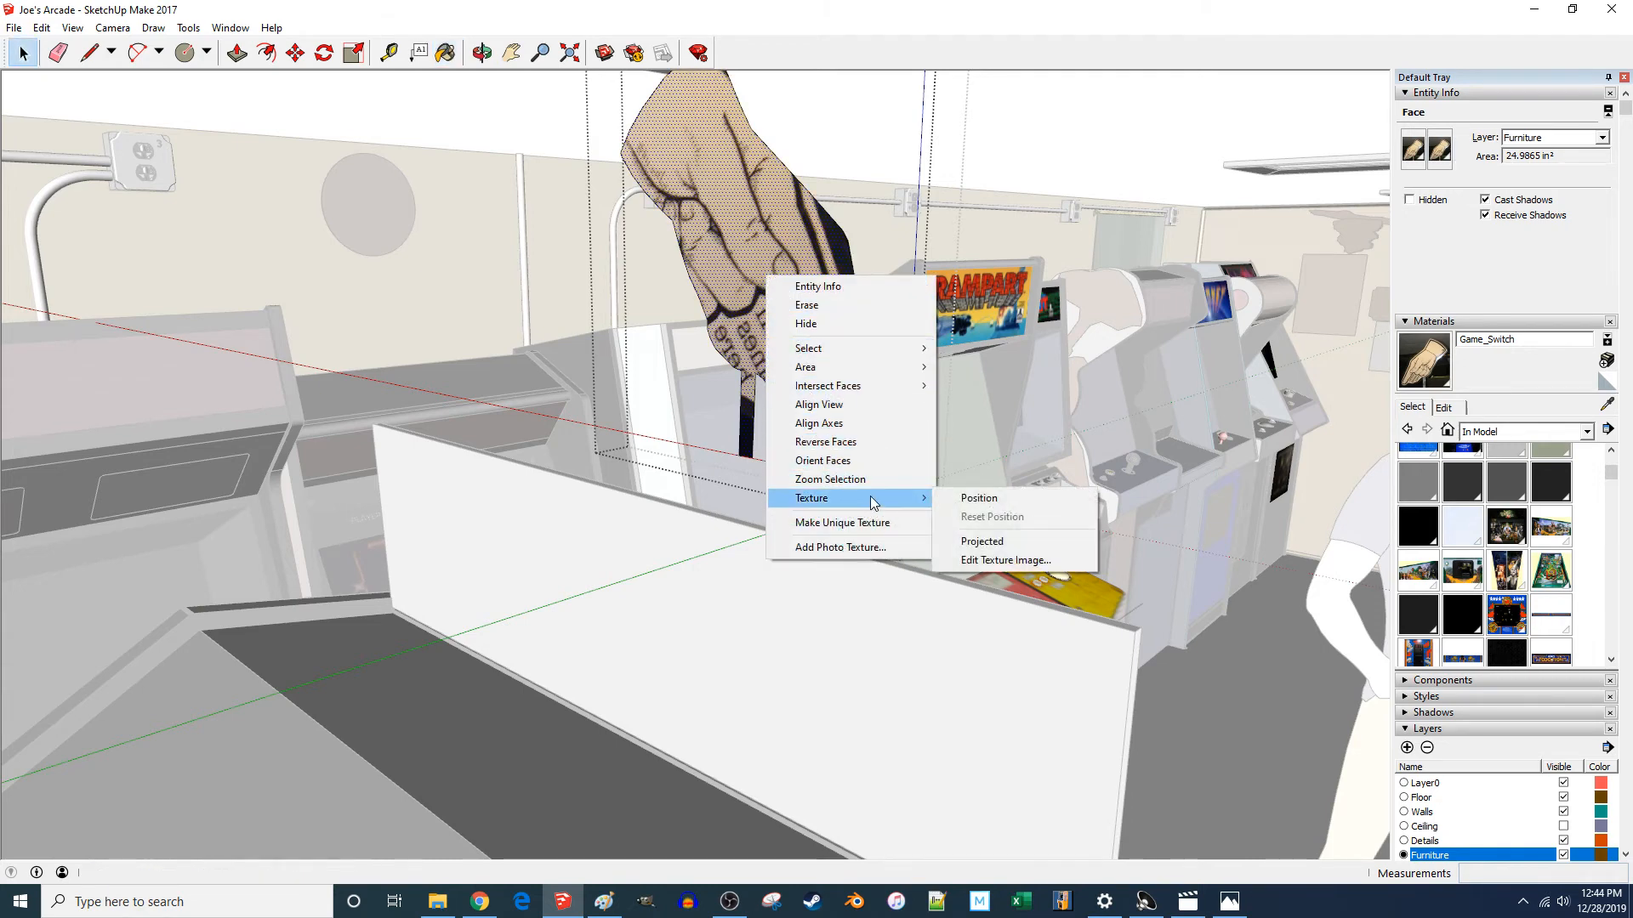
pyautogui.click(979, 498)
pyautogui.moveTo(869, 446); pyautogui.dragTo(903, 312, button='middle')
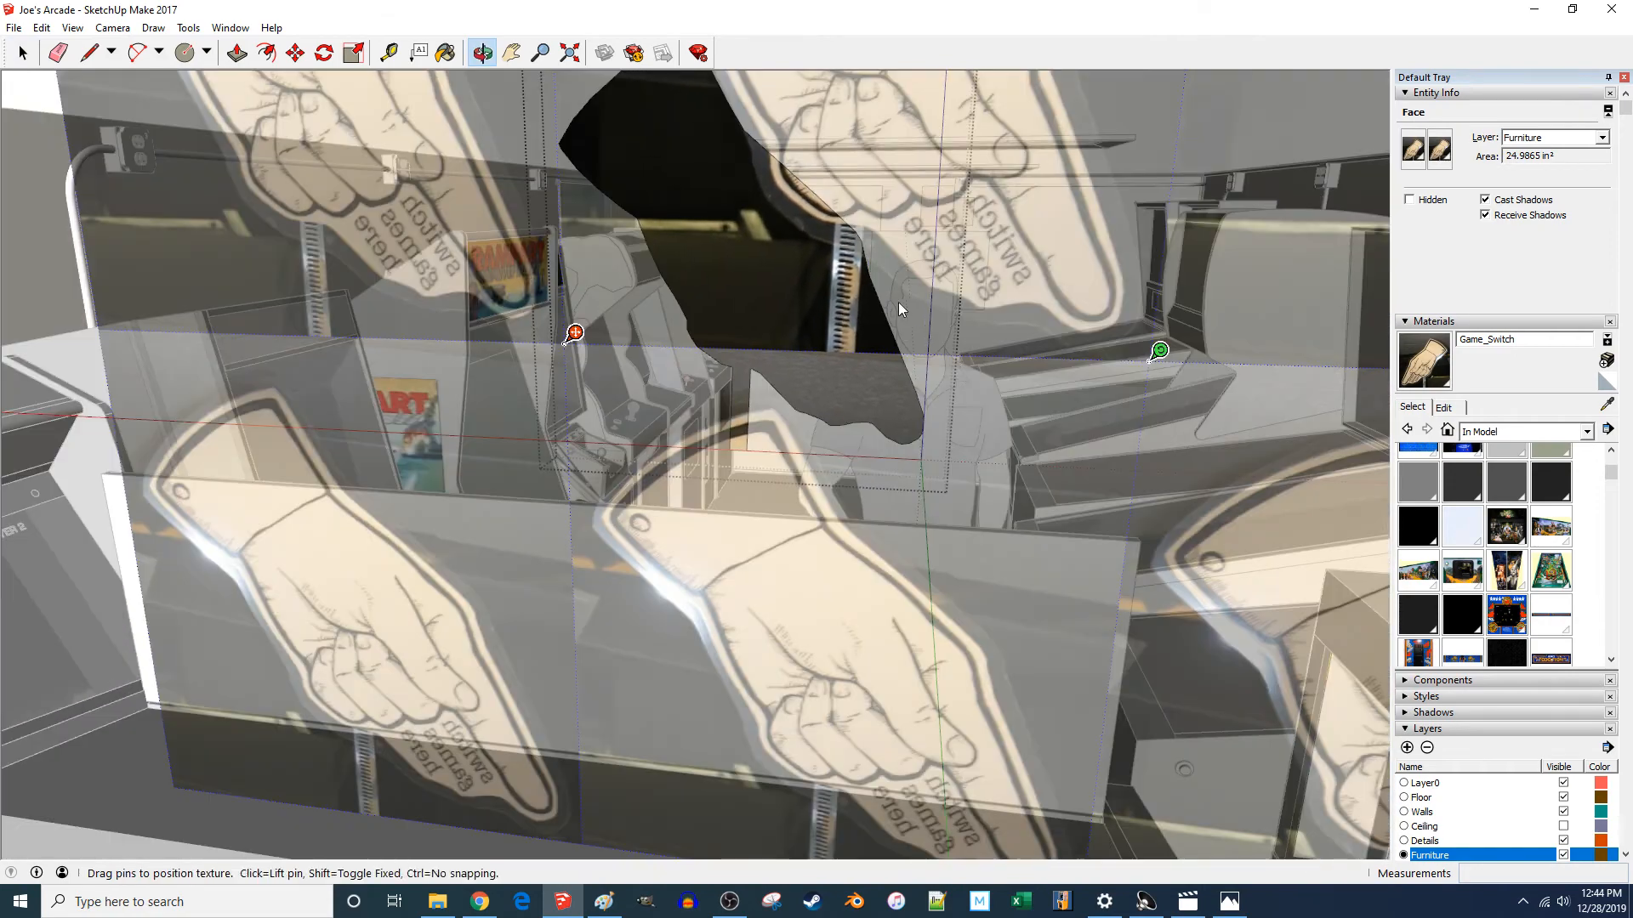
pyautogui.moveTo(770, 264); pyautogui.dragTo(675, 372)
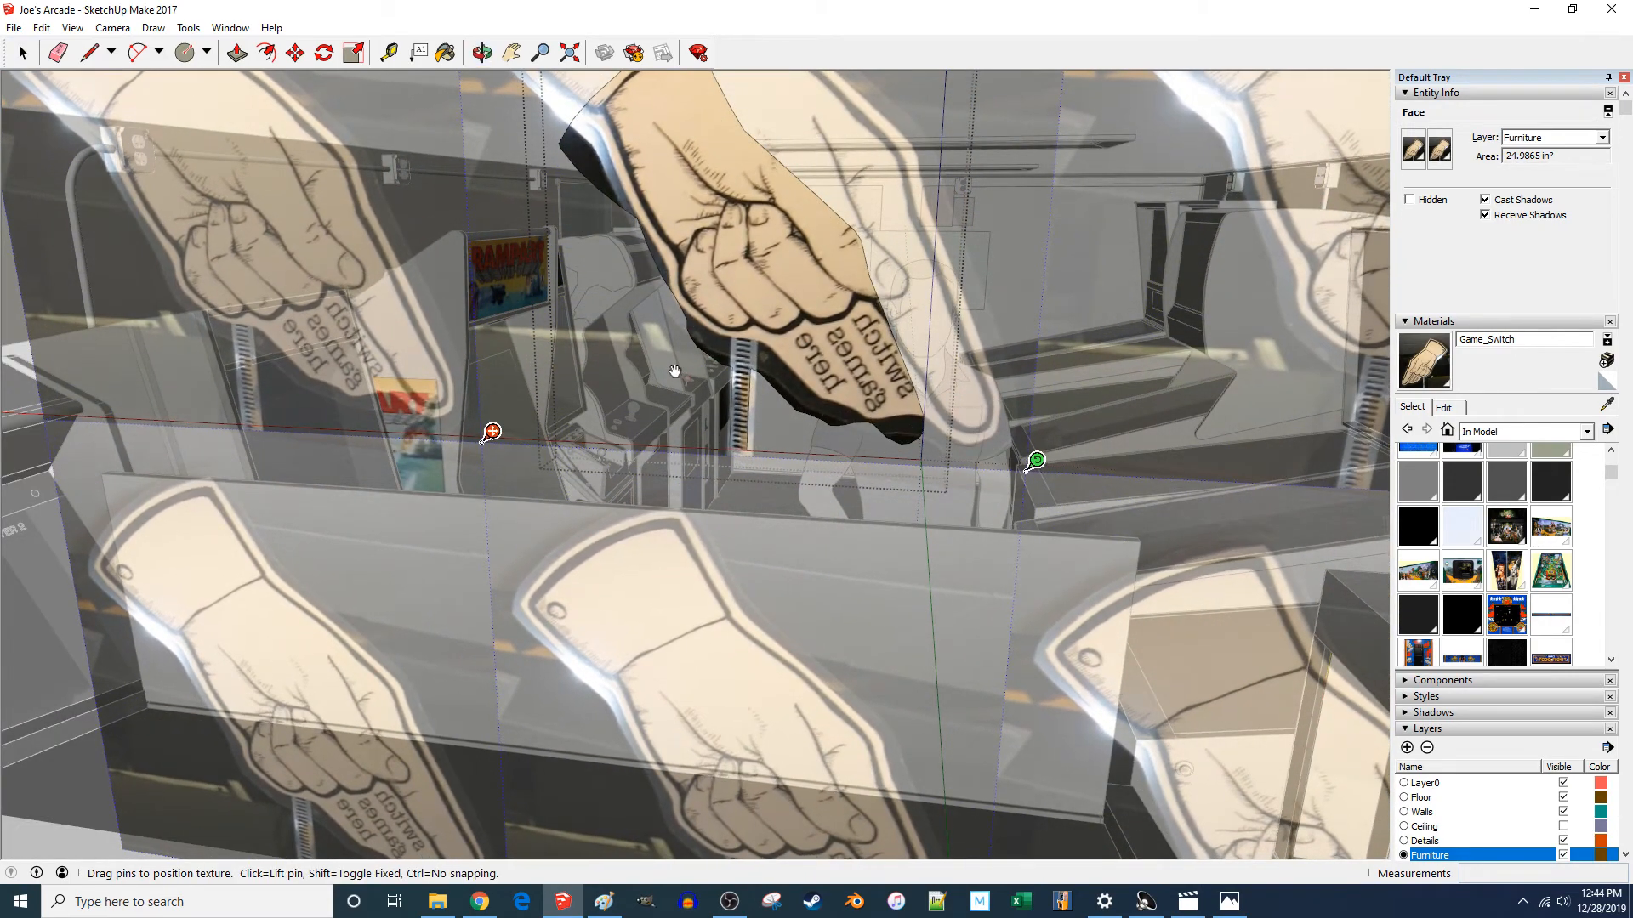
pyautogui.scroll(2, 798, 340)
pyautogui.scroll(-3, 797, 339)
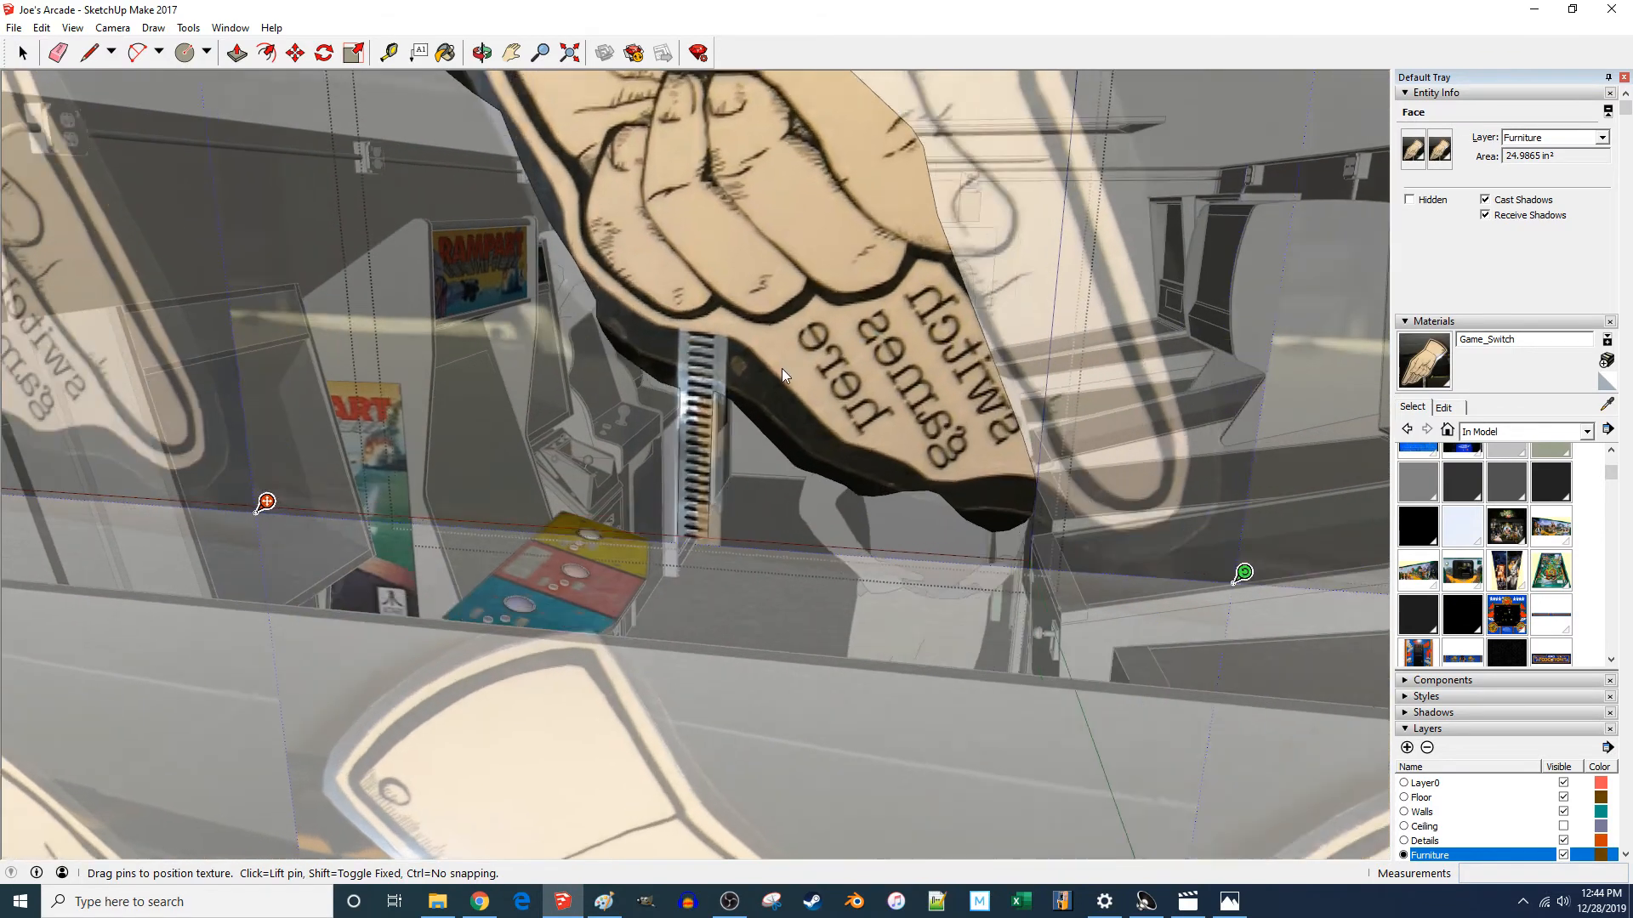
pyautogui.moveTo(800, 364); pyautogui.dragTo(917, 354, button='middle')
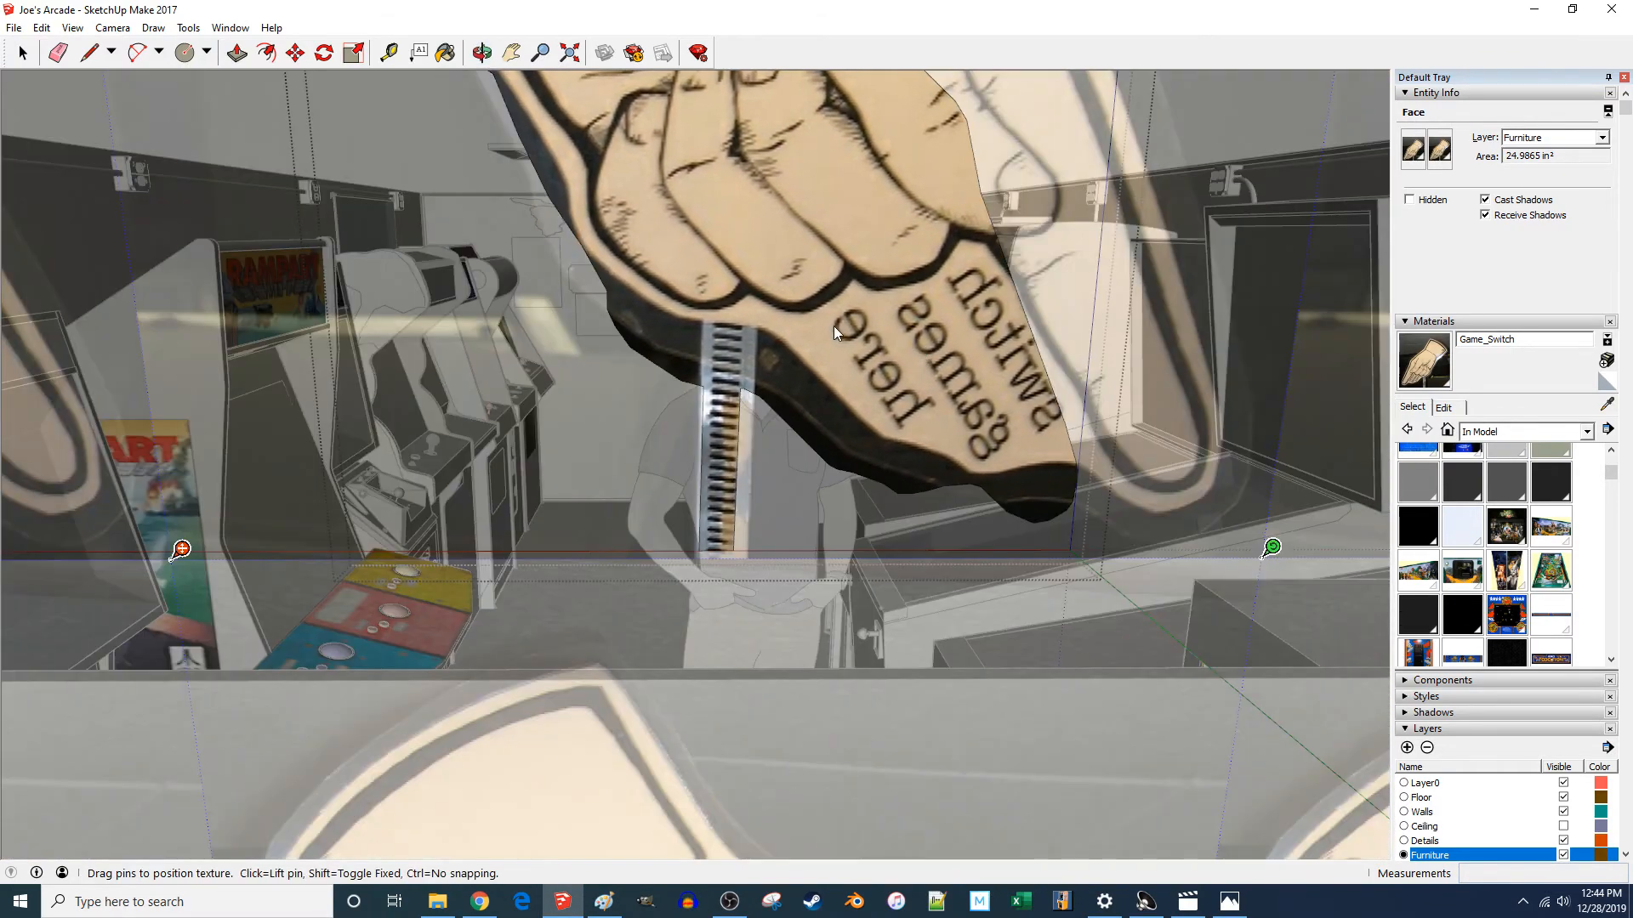
pyautogui.moveTo(829, 325); pyautogui.dragTo(830, 323)
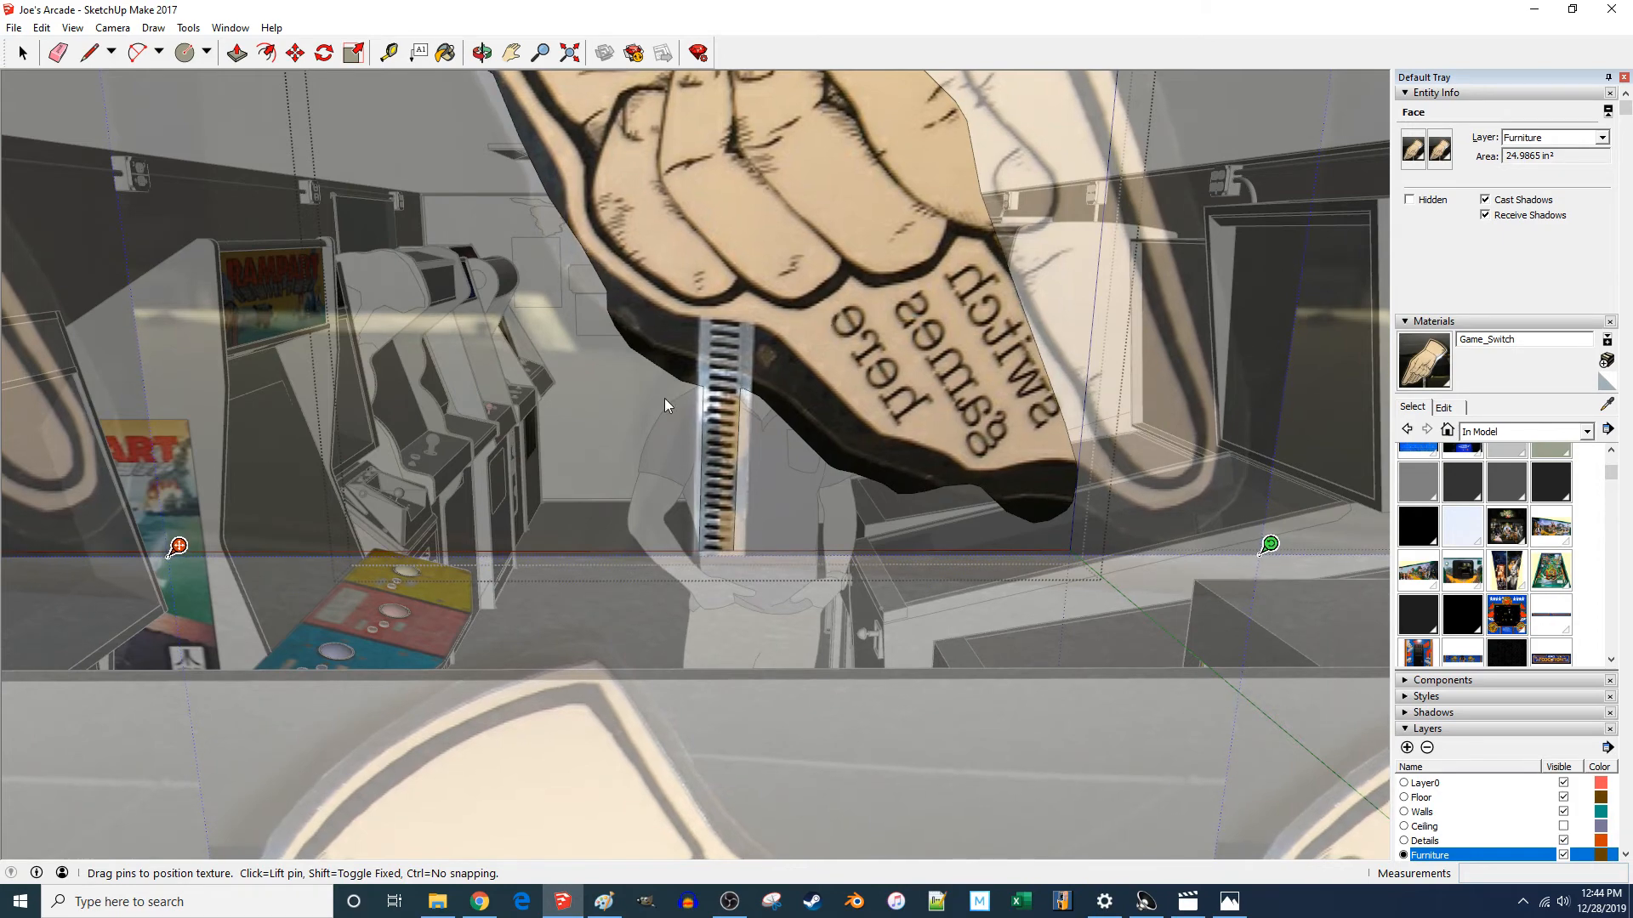
pyautogui.scroll(-10, 576, 606)
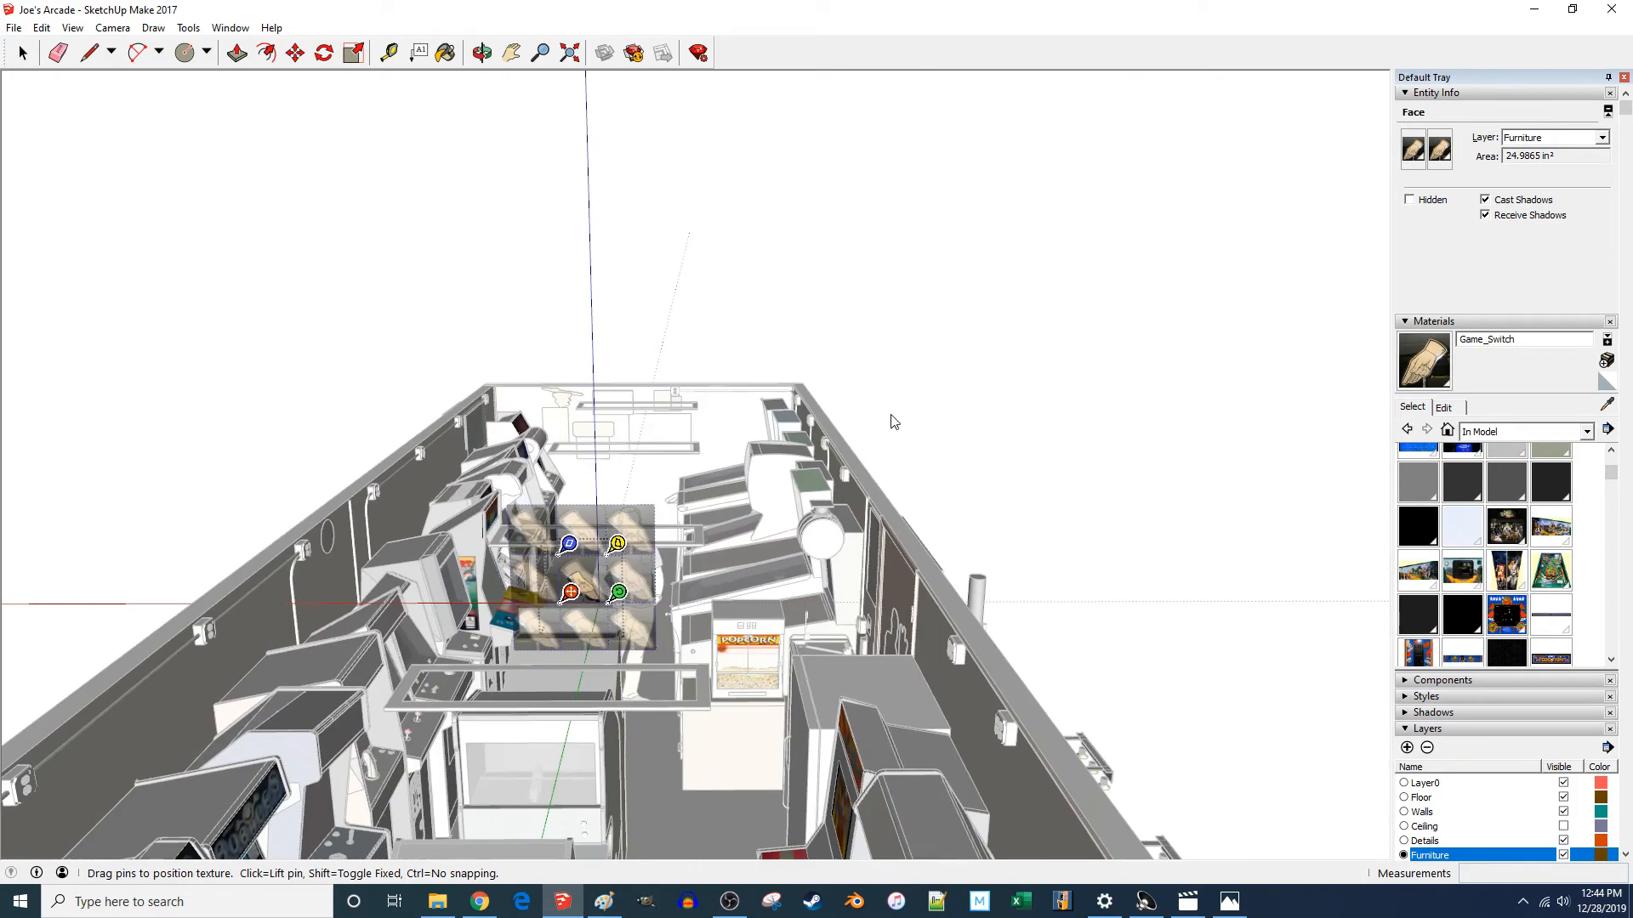
pyautogui.click(927, 396)
# - Draw a line across the top of the spring strip to split it from the hand on the back face
pyautogui.scroll(3, 587, 605)
pyautogui.scroll(5, 647, 630)
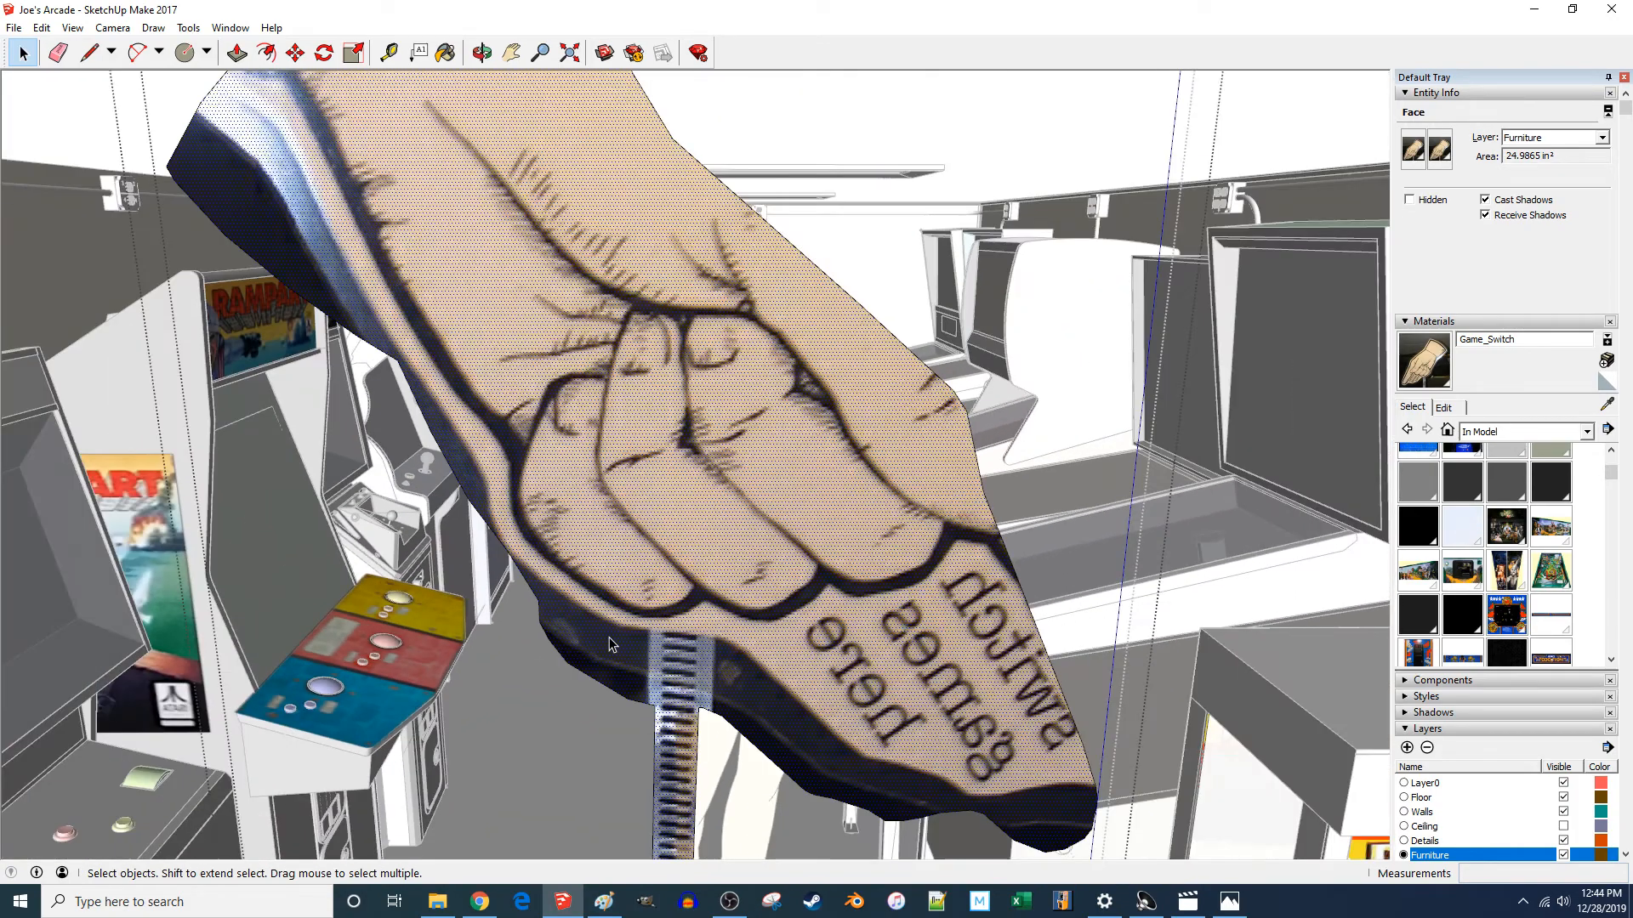
pyautogui.press('l')
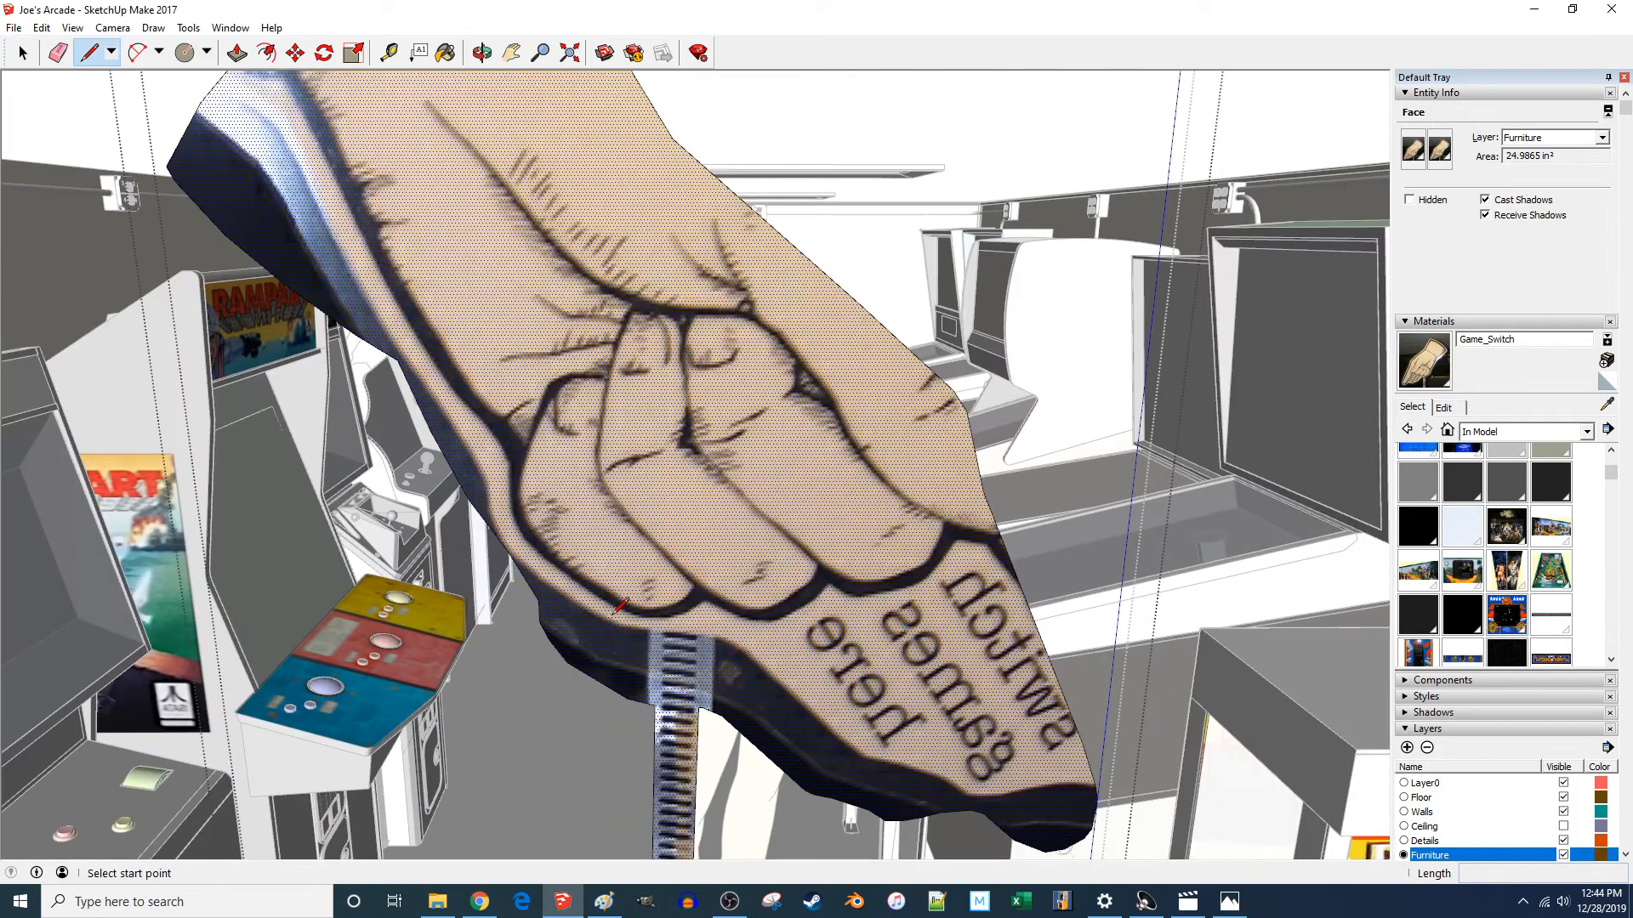
pyautogui.click(656, 704)
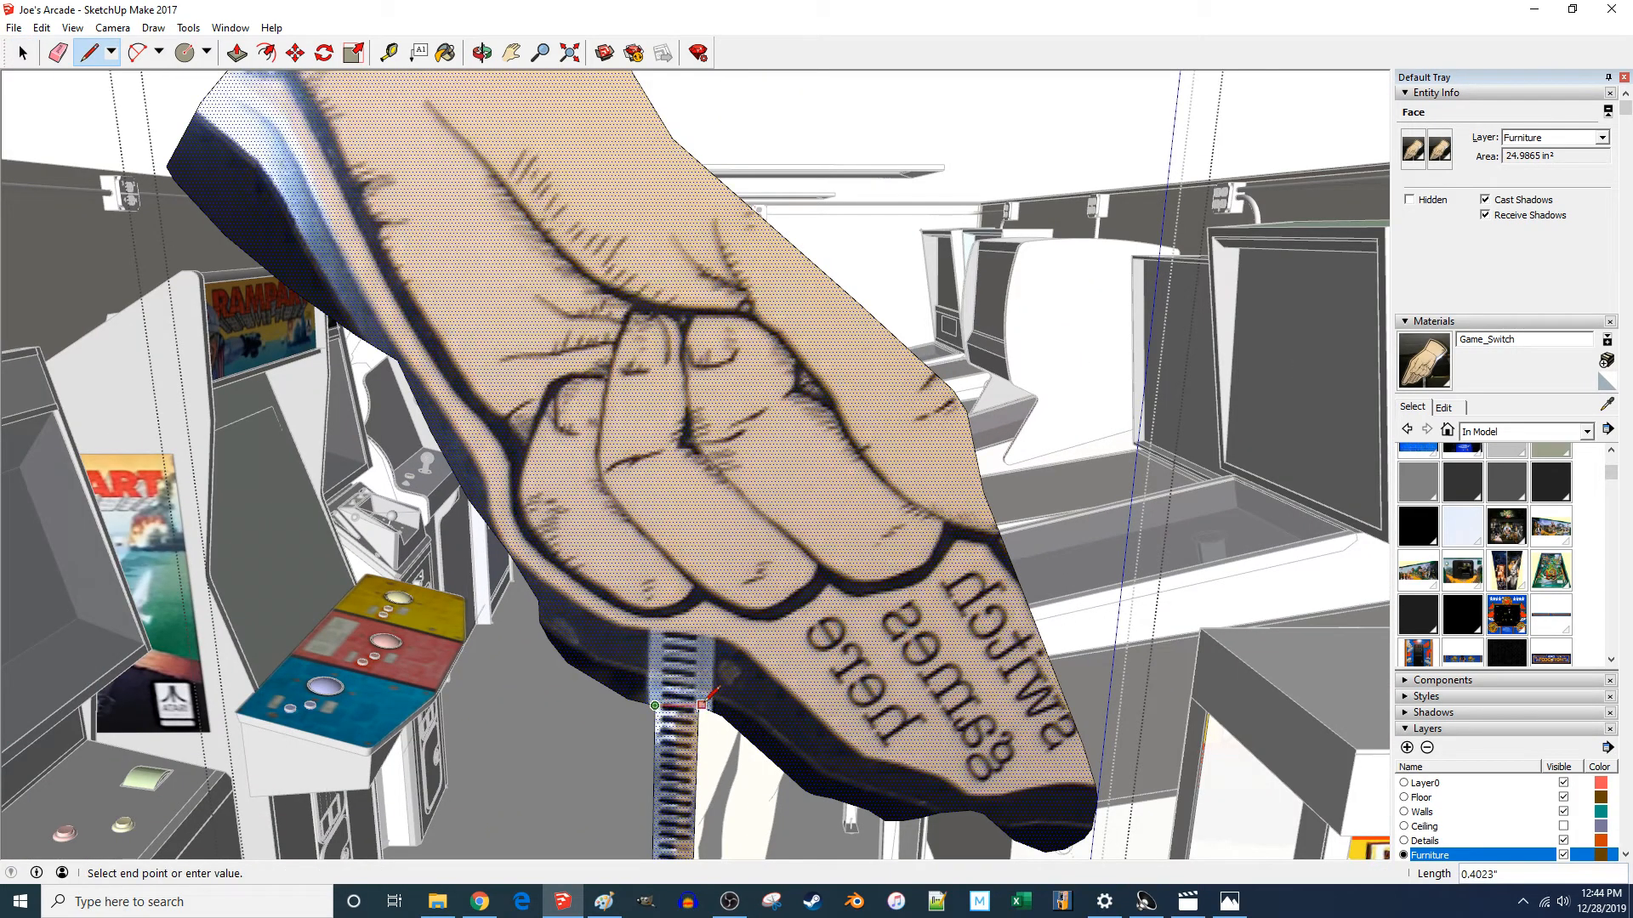
pyautogui.scroll(3, 705, 703)
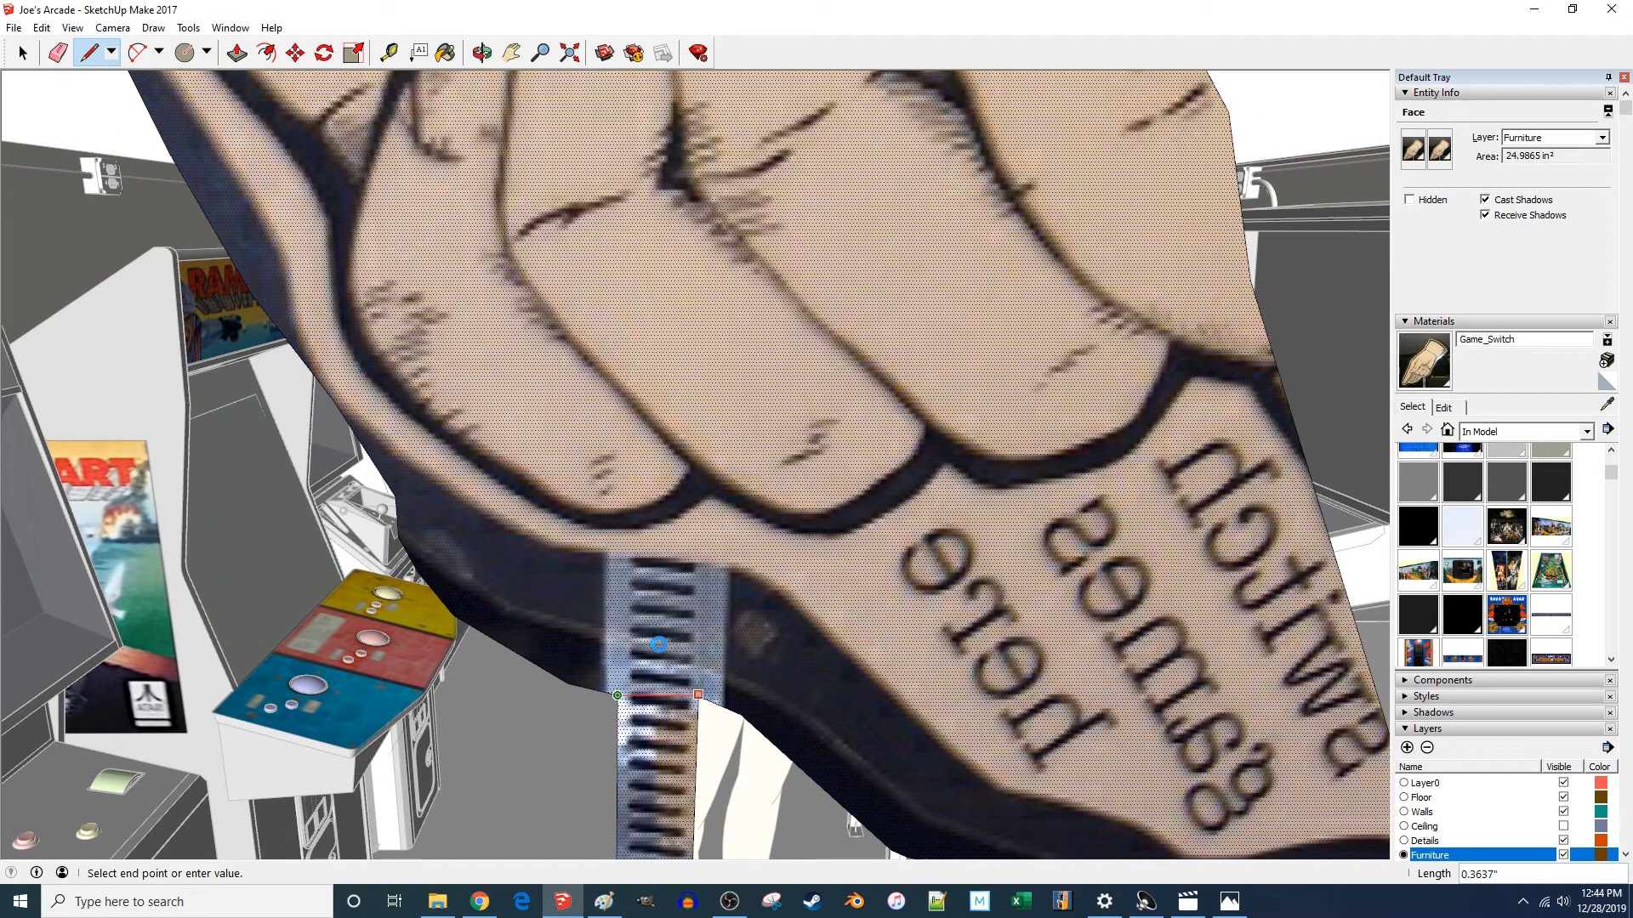
pyautogui.moveTo(678, 671); pyautogui.dragTo(672, 650, button='middle')
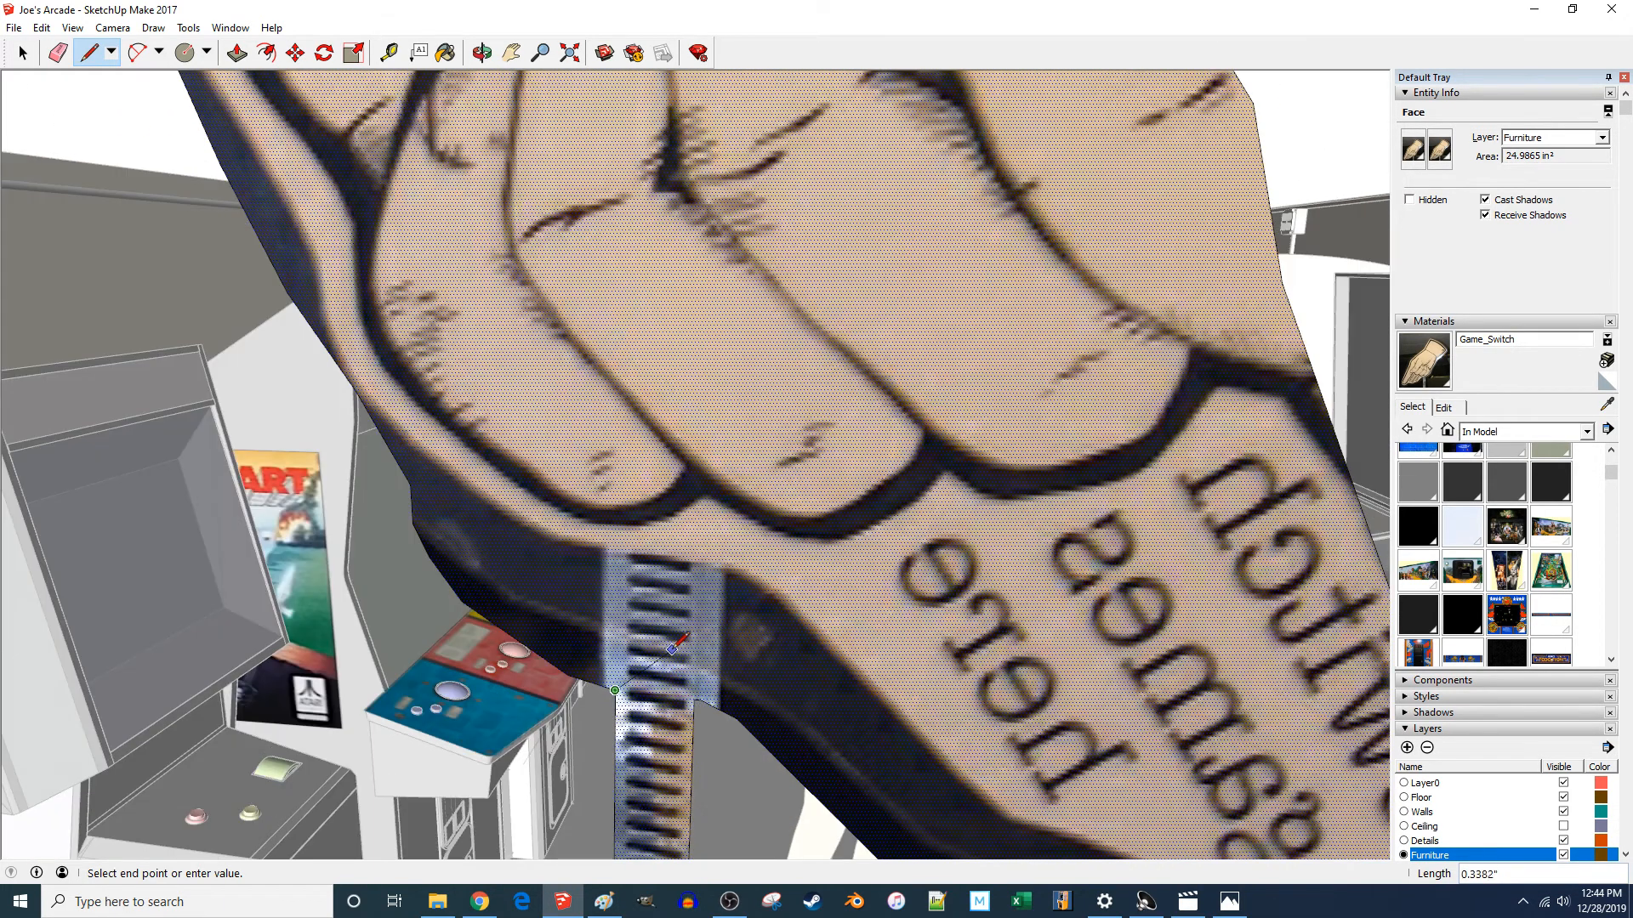
pyautogui.click(695, 700)
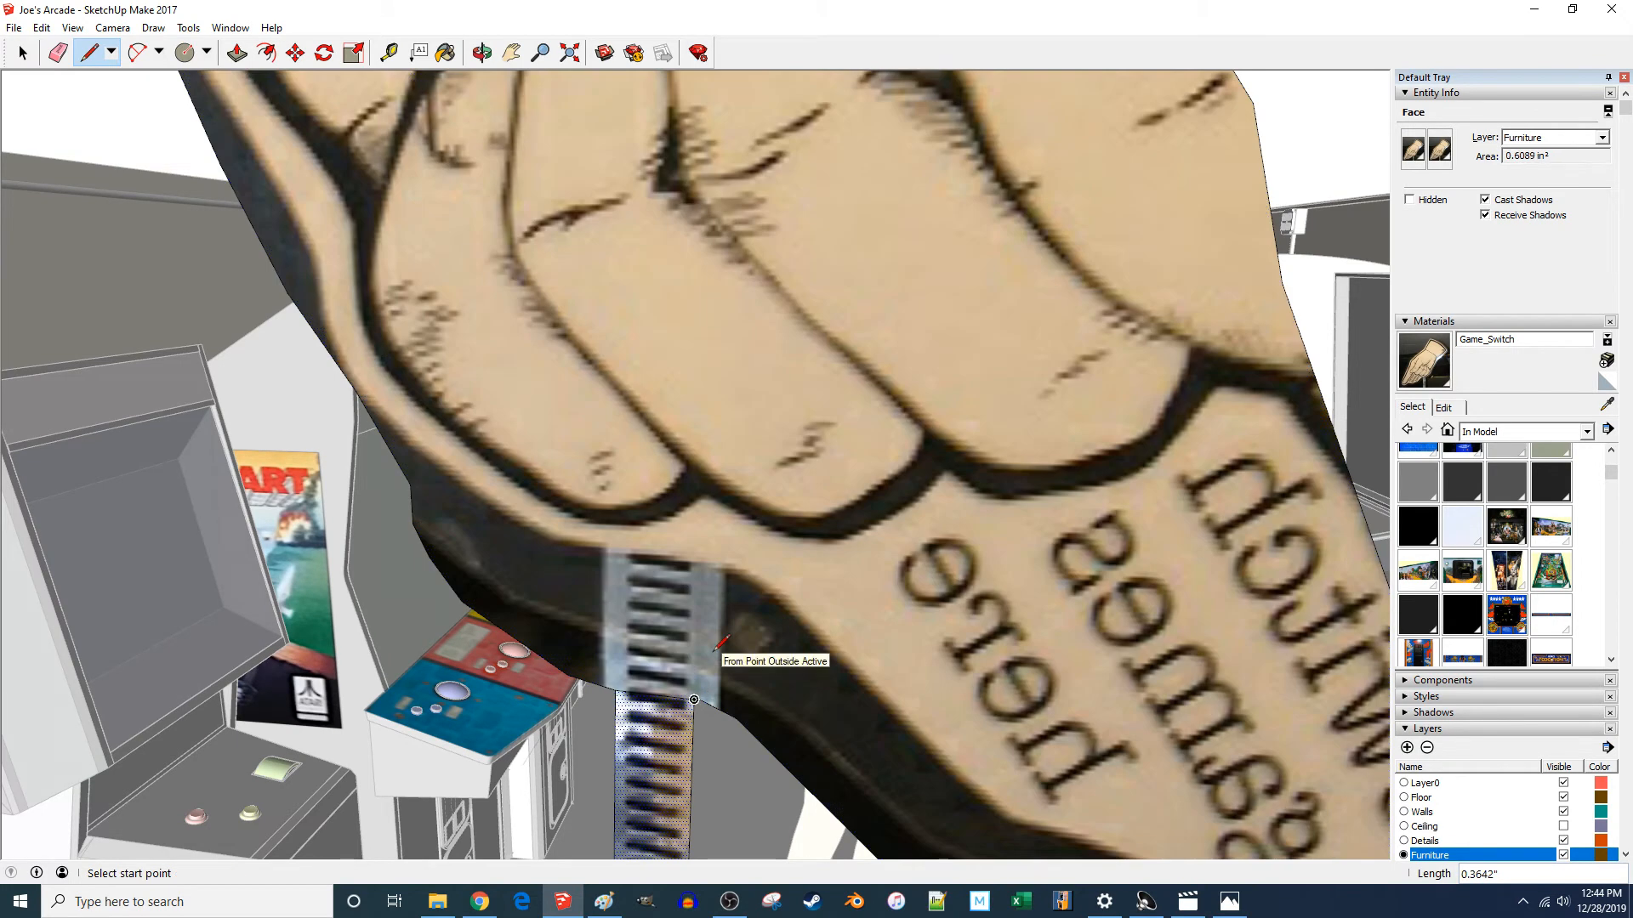
# - Paint the back of the hand with Color M01 from the in-model materials
pyautogui.press('space')
pyautogui.scroll(2, 1544, 509)
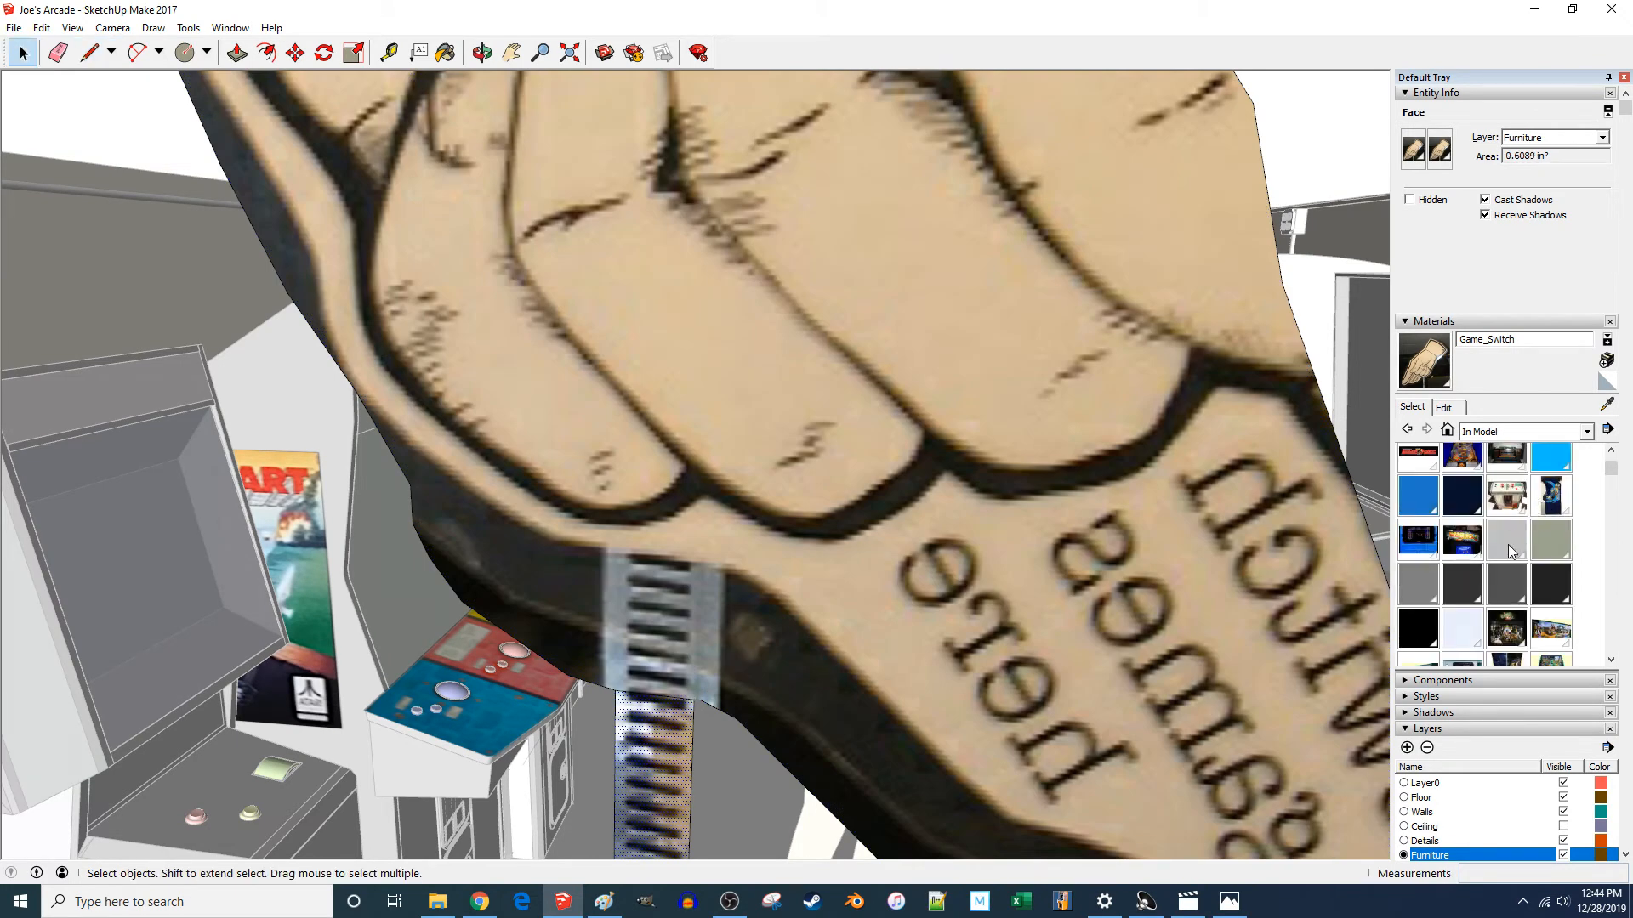
pyautogui.scroll(-4, 1487, 573)
pyautogui.scroll(-5, 1489, 580)
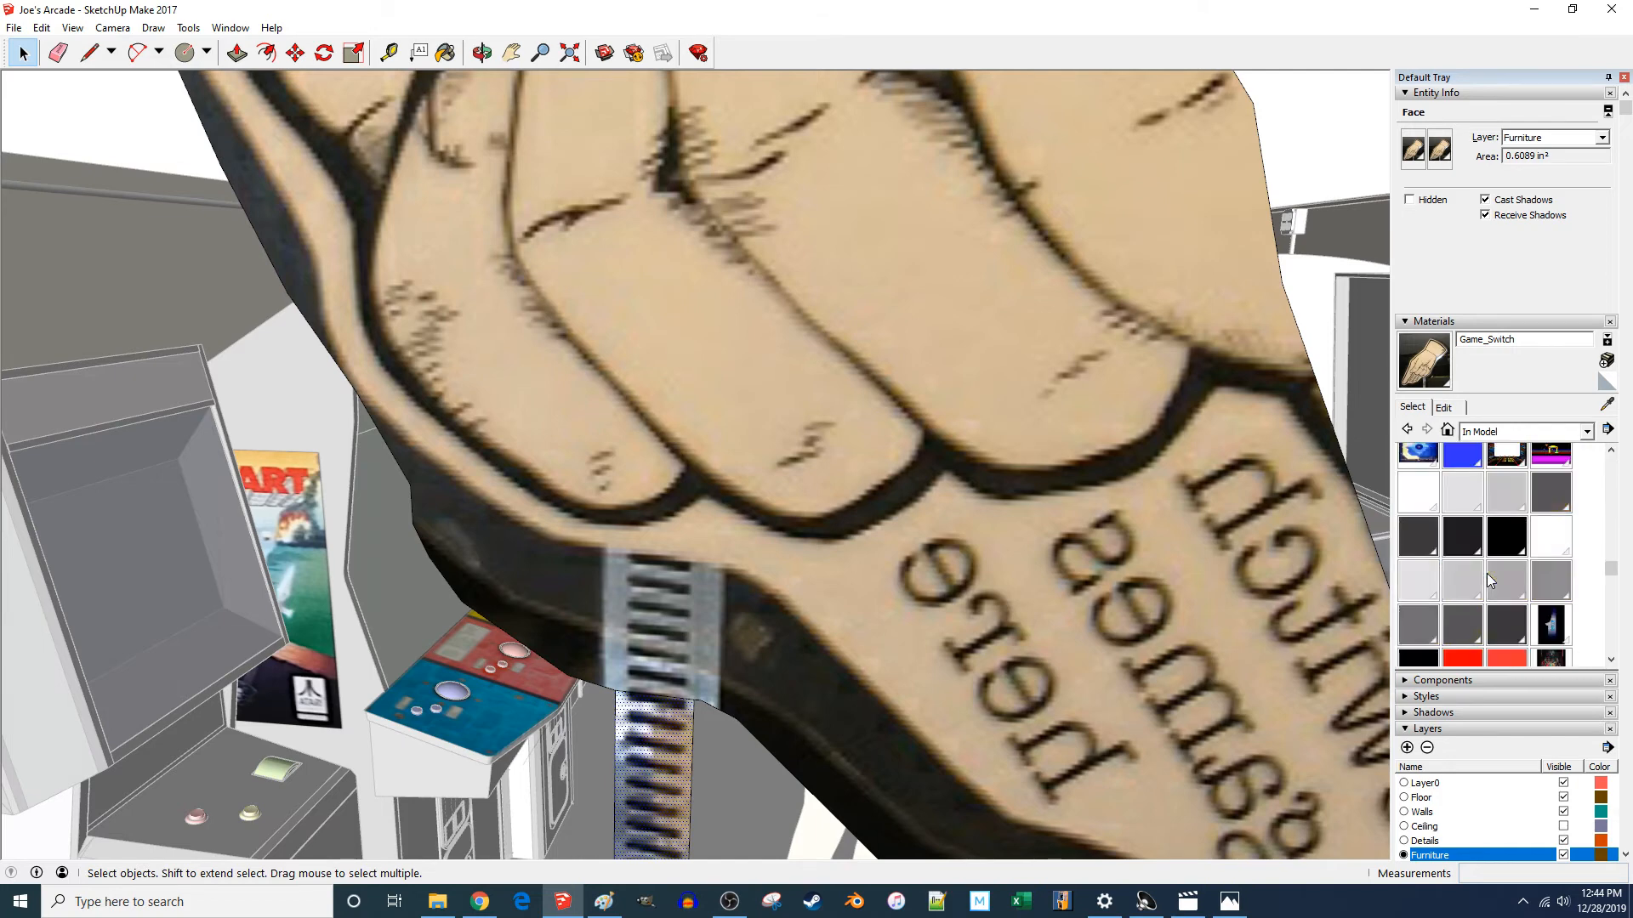
pyautogui.scroll(-5, 1487, 574)
pyautogui.scroll(7, 1486, 575)
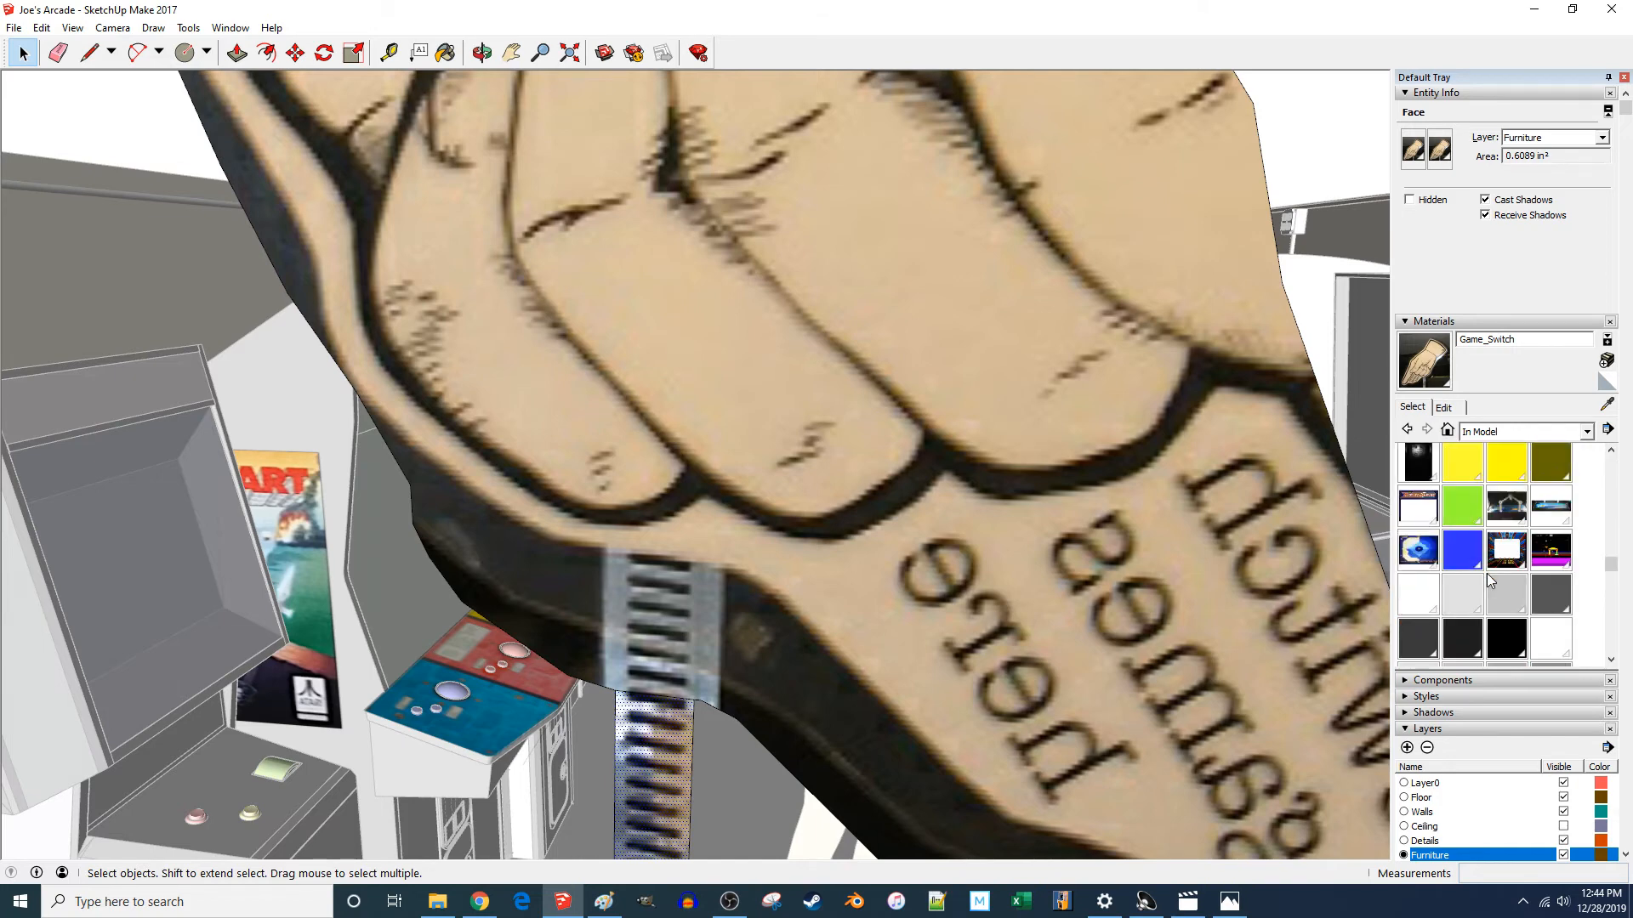
pyautogui.click(1472, 587)
pyautogui.click(816, 431)
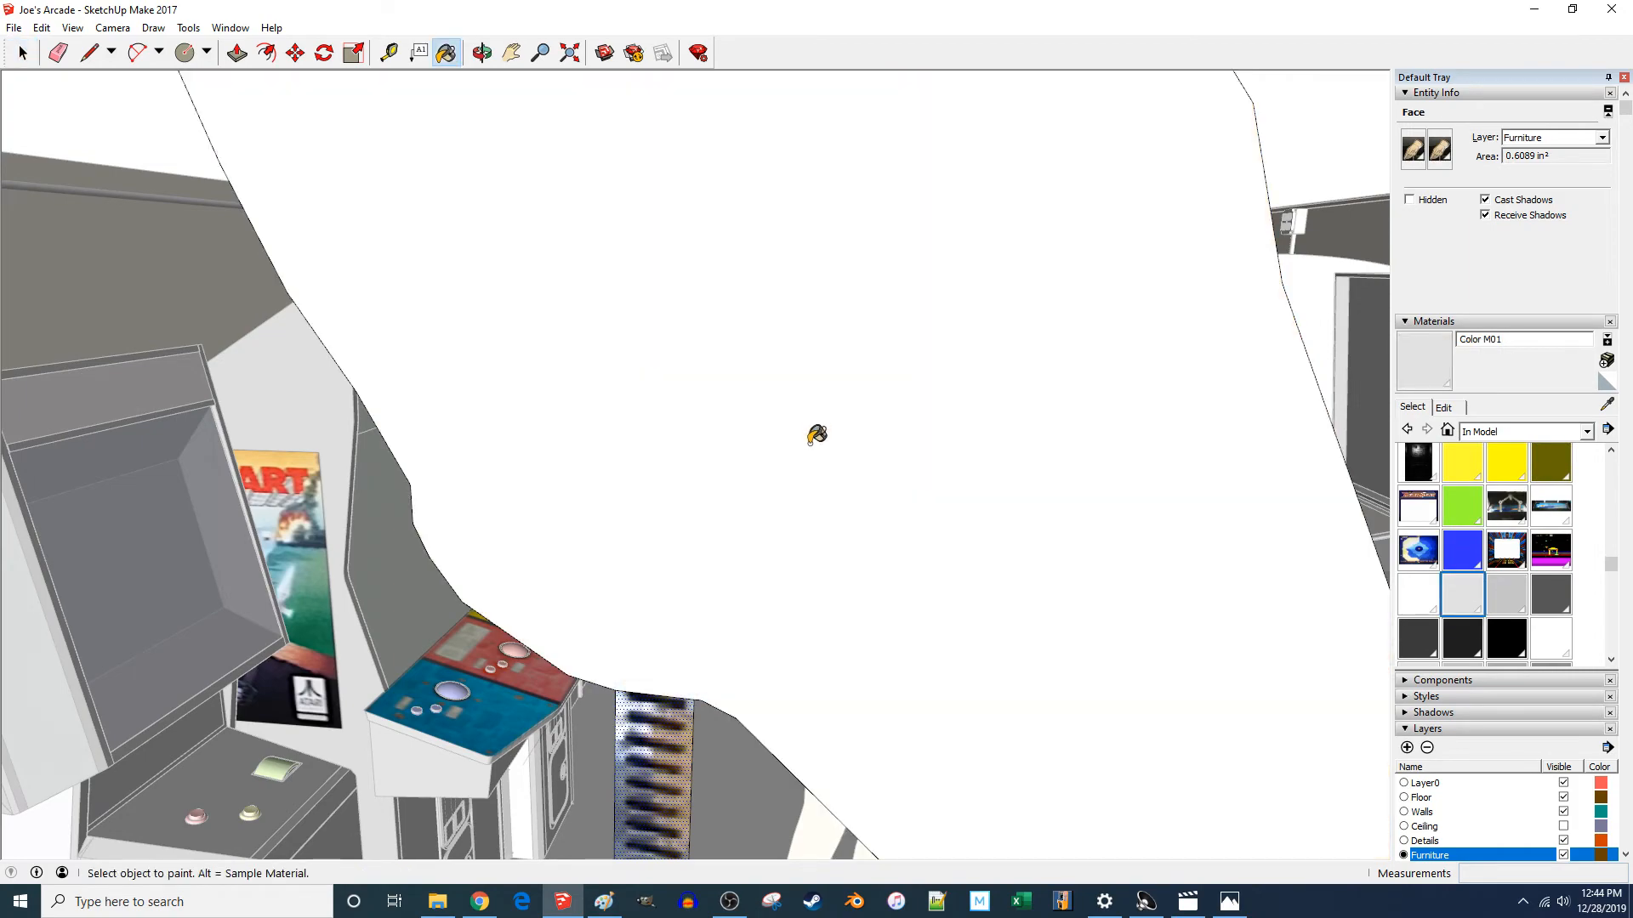
pyautogui.scroll(-2, 842, 450)
pyautogui.moveTo(906, 481)
pyautogui.mouseDown(button='middle')
pyautogui.moveTo(595, 492)
pyautogui.moveTo(1218, 481)
pyautogui.mouseUp(button='middle')
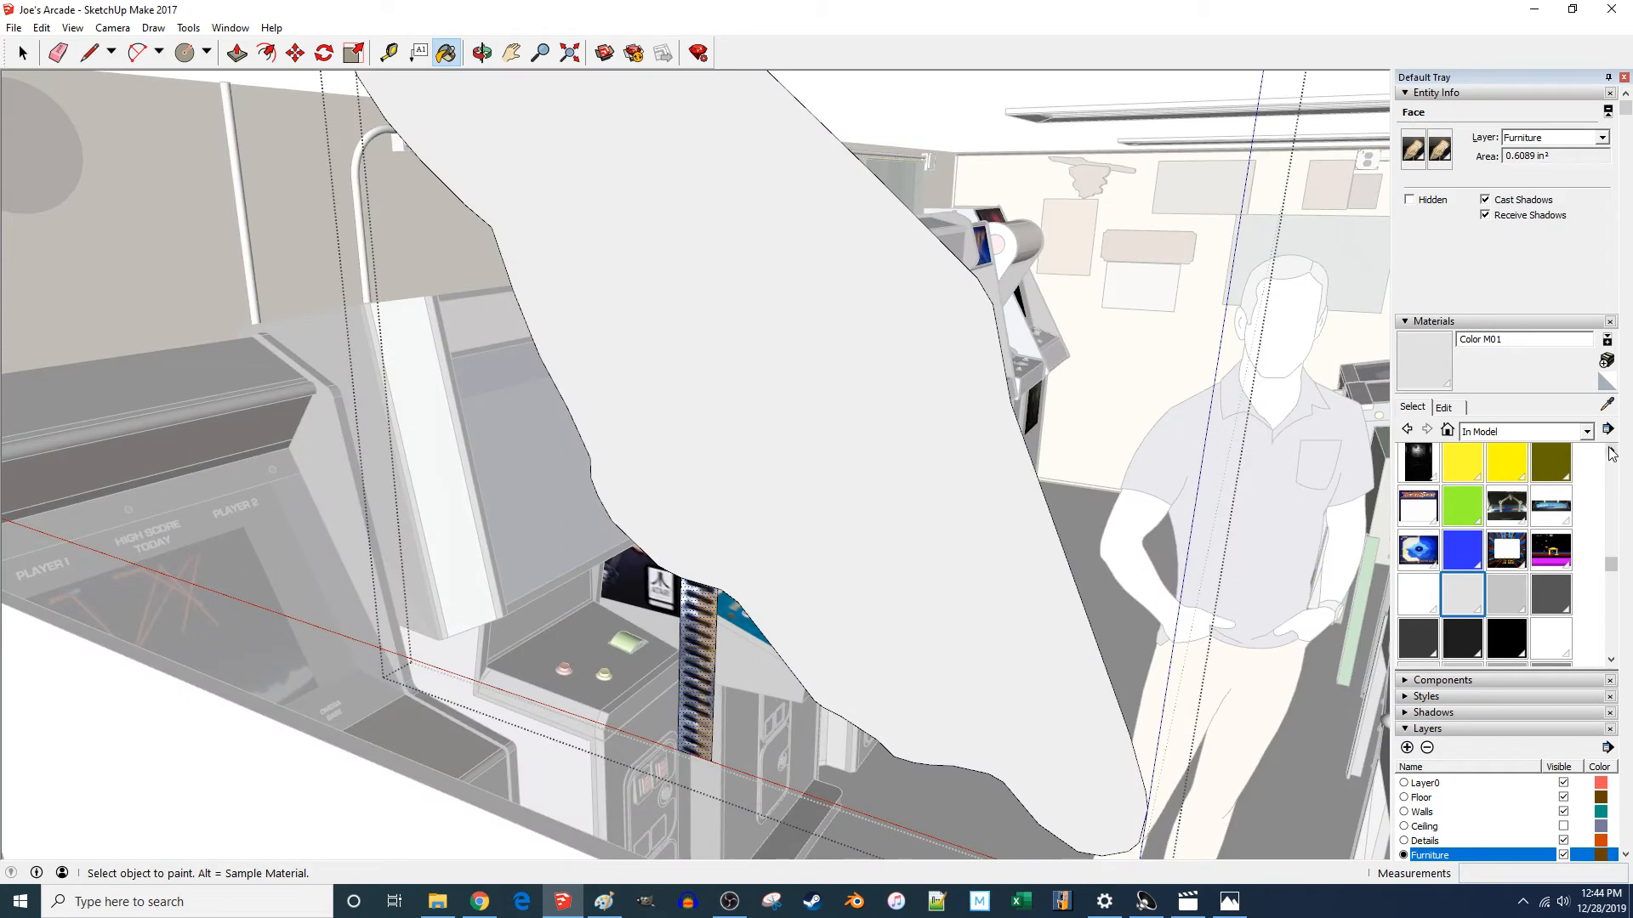
# - Paint the back of the hand with Color C01 from the Colors library and close the group
pyautogui.click(1445, 409)
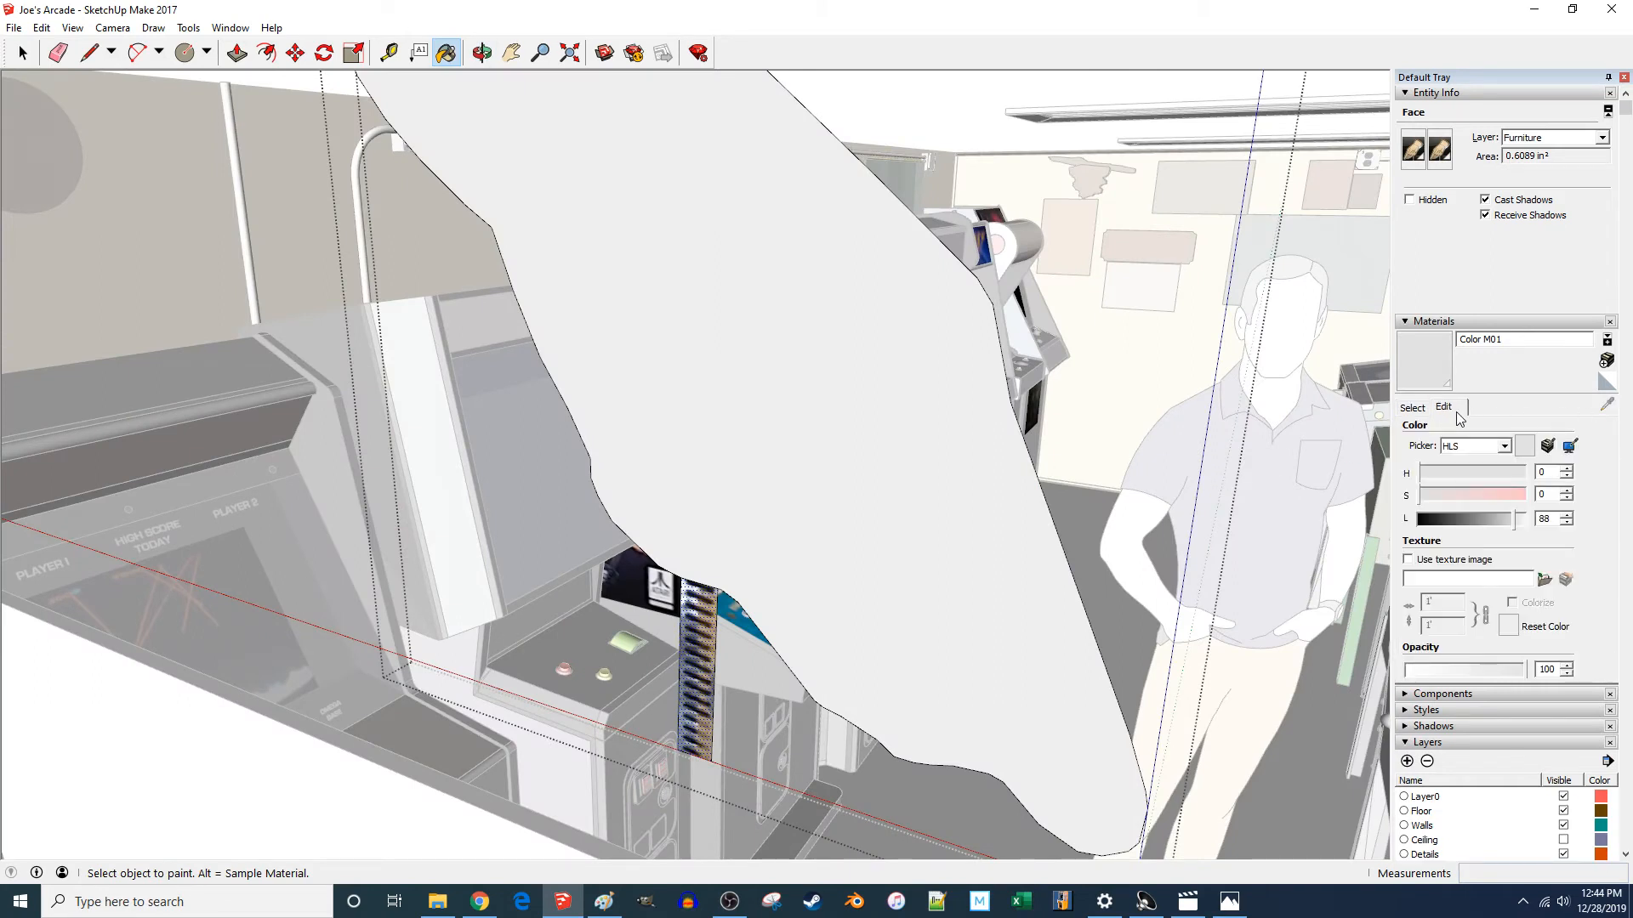
pyautogui.click(1414, 408)
pyautogui.click(1494, 434)
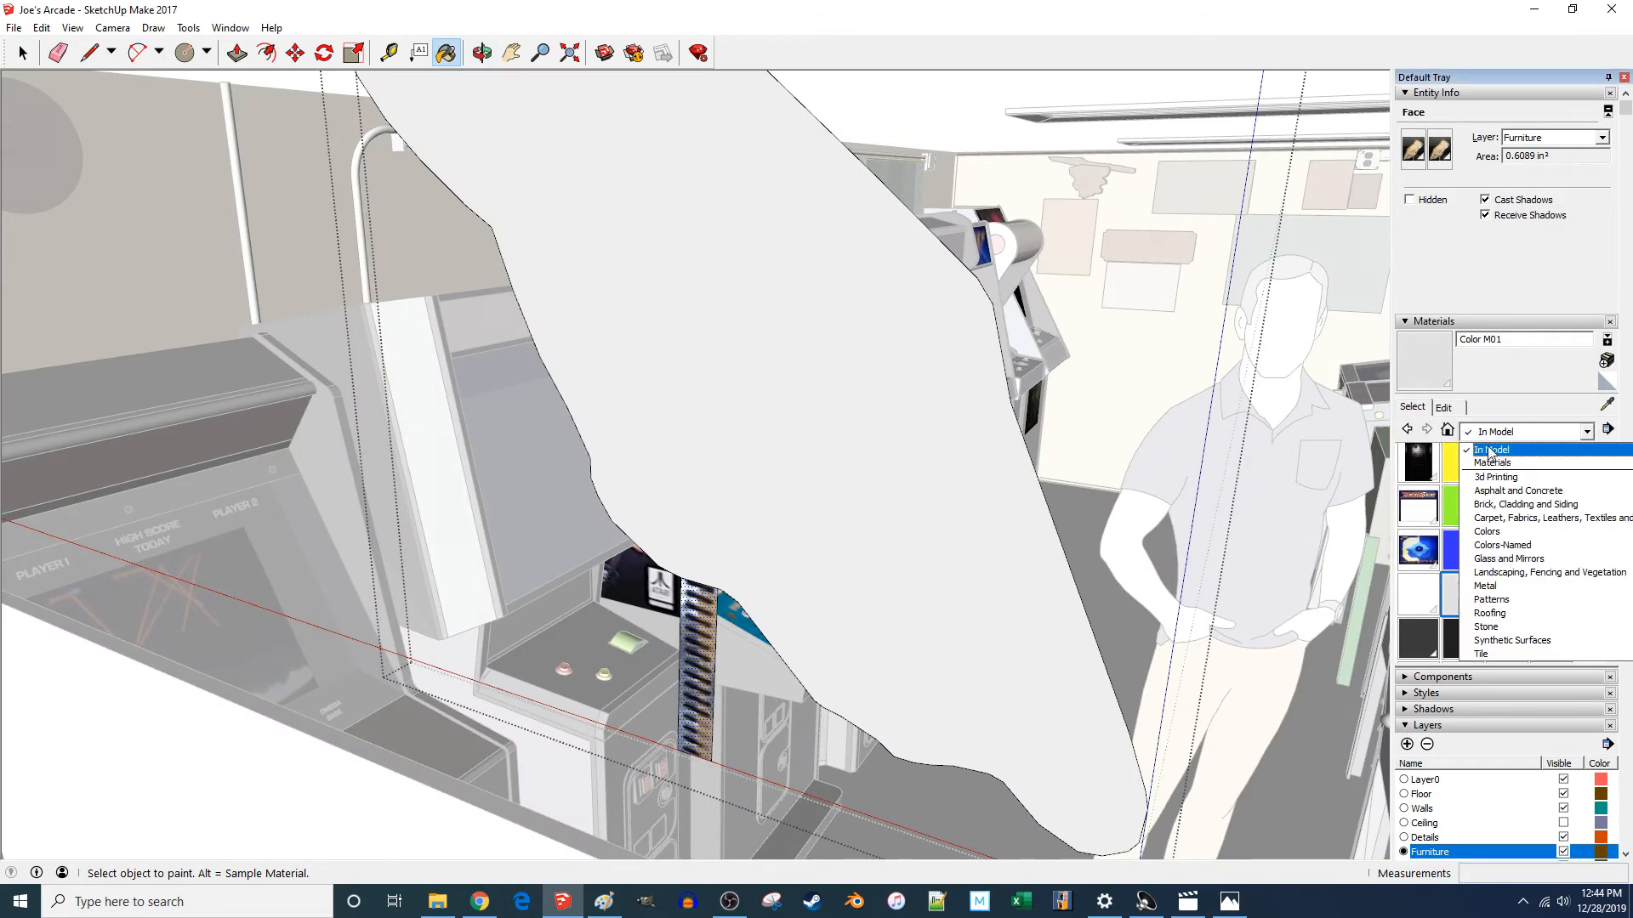
pyautogui.click(1490, 532)
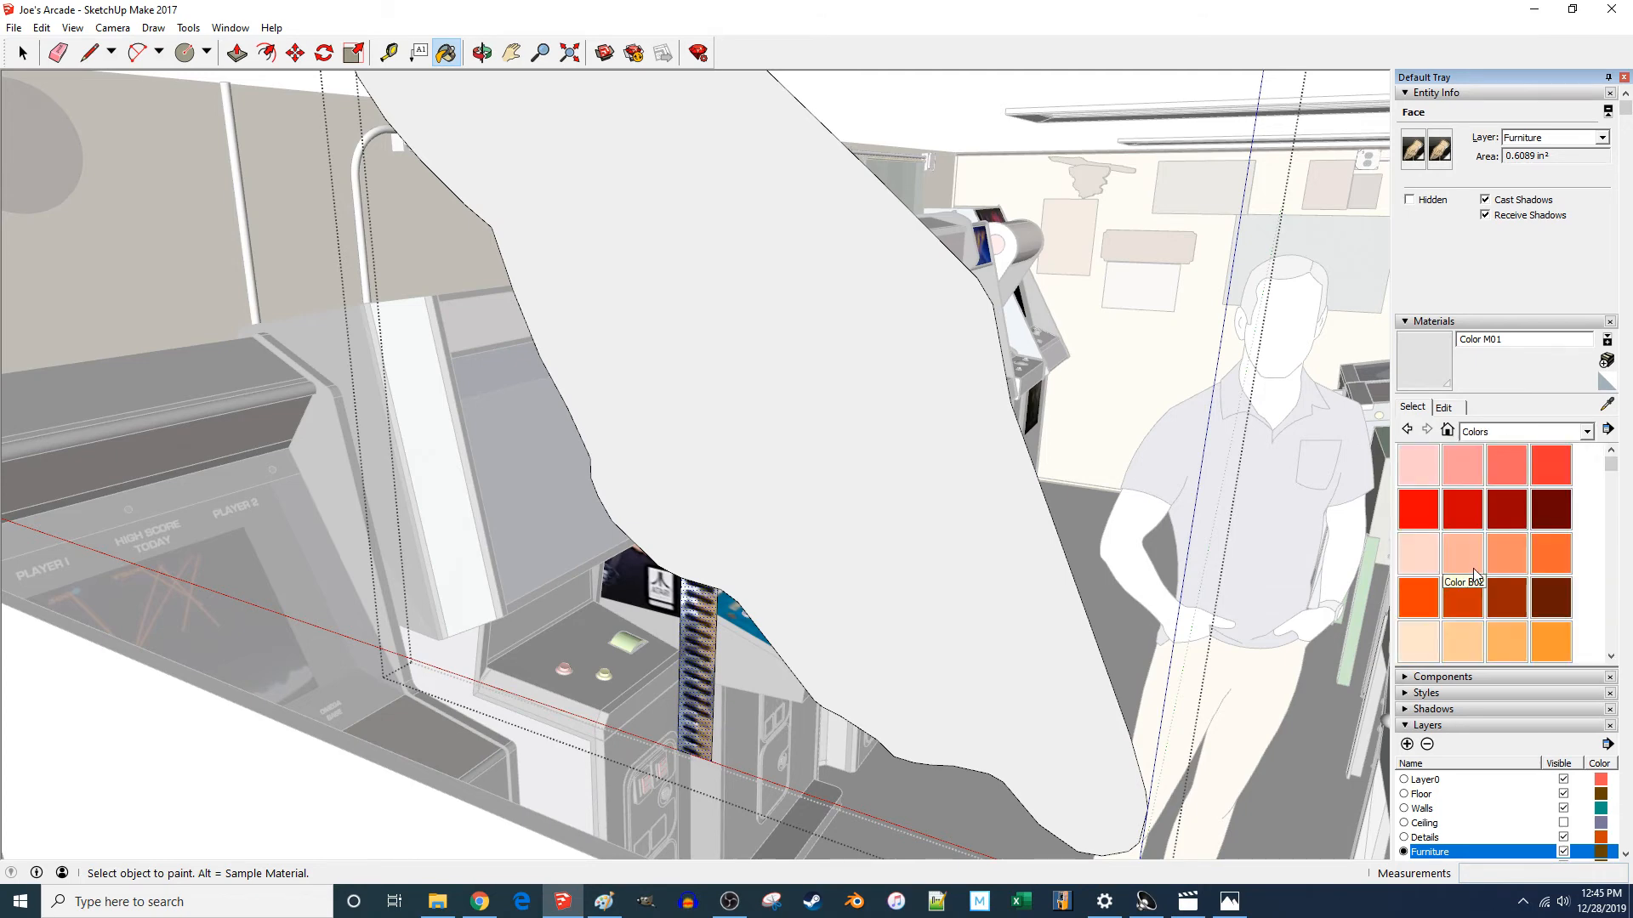
pyautogui.click(1471, 641)
pyautogui.click(740, 500)
pyautogui.moveTo(741, 500)
pyautogui.mouseDown(button='middle')
pyautogui.moveTo(777, 510)
pyautogui.moveTo(778, 529)
pyautogui.moveTo(693, 538)
pyautogui.mouseUp(button='middle')
pyautogui.click(1413, 661)
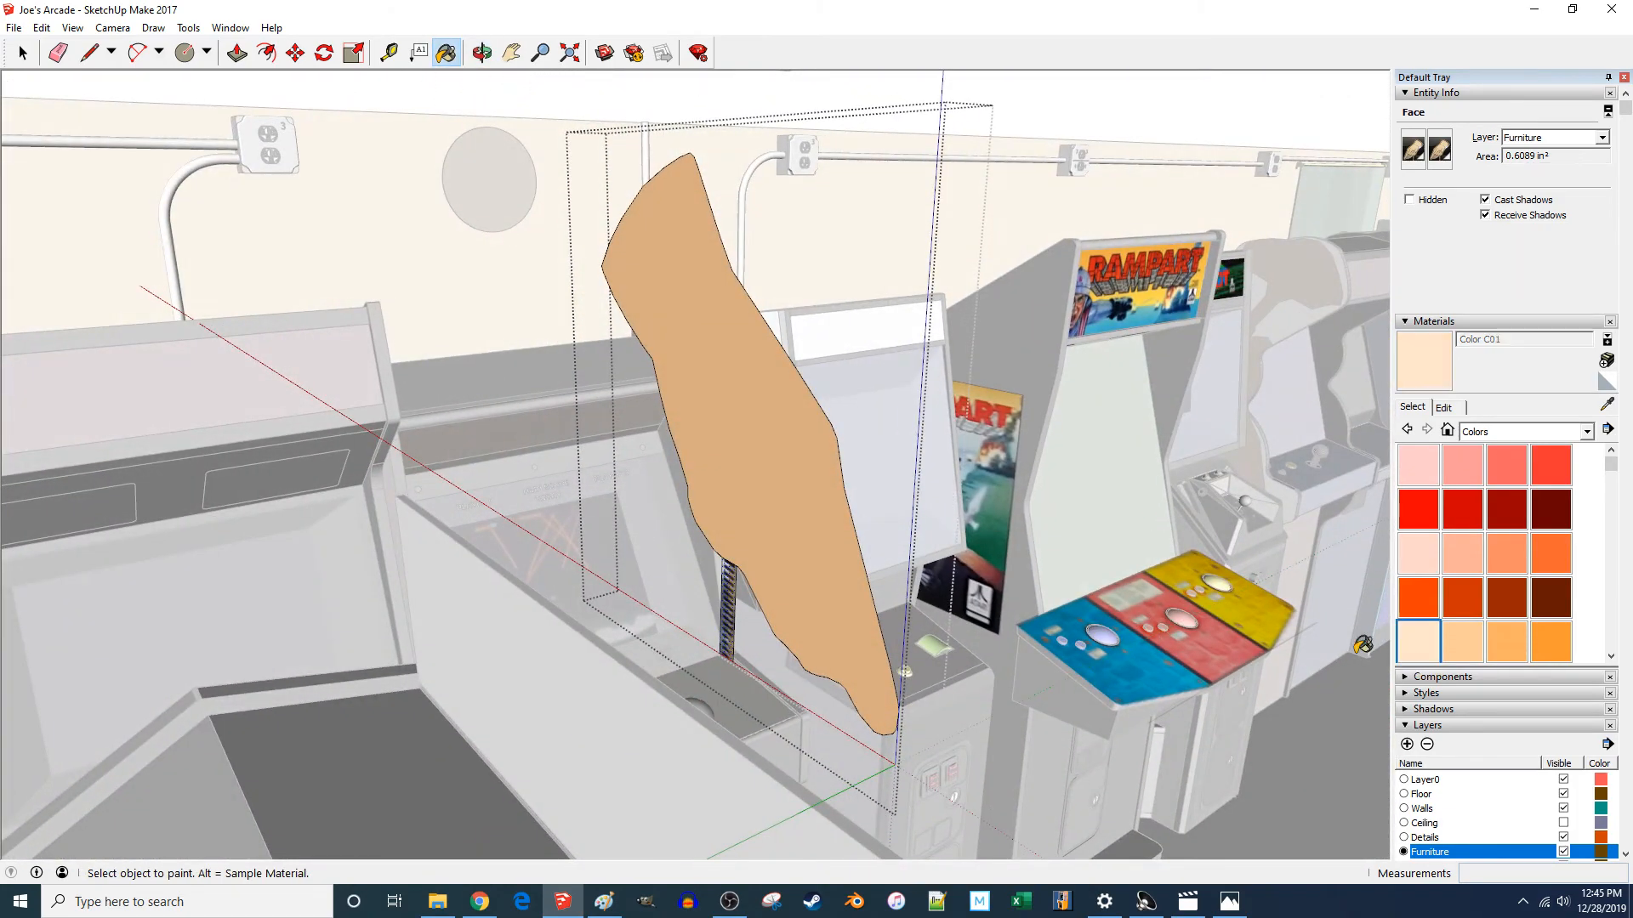
pyautogui.click(839, 526)
pyautogui.moveTo(854, 563)
pyautogui.mouseDown(button='middle')
pyautogui.moveTo(387, 485)
pyautogui.moveTo(1057, 550)
pyautogui.moveTo(1038, 547)
pyautogui.mouseUp(button='middle')
pyautogui.scroll(-8, 873, 430)
pyautogui.press('space')
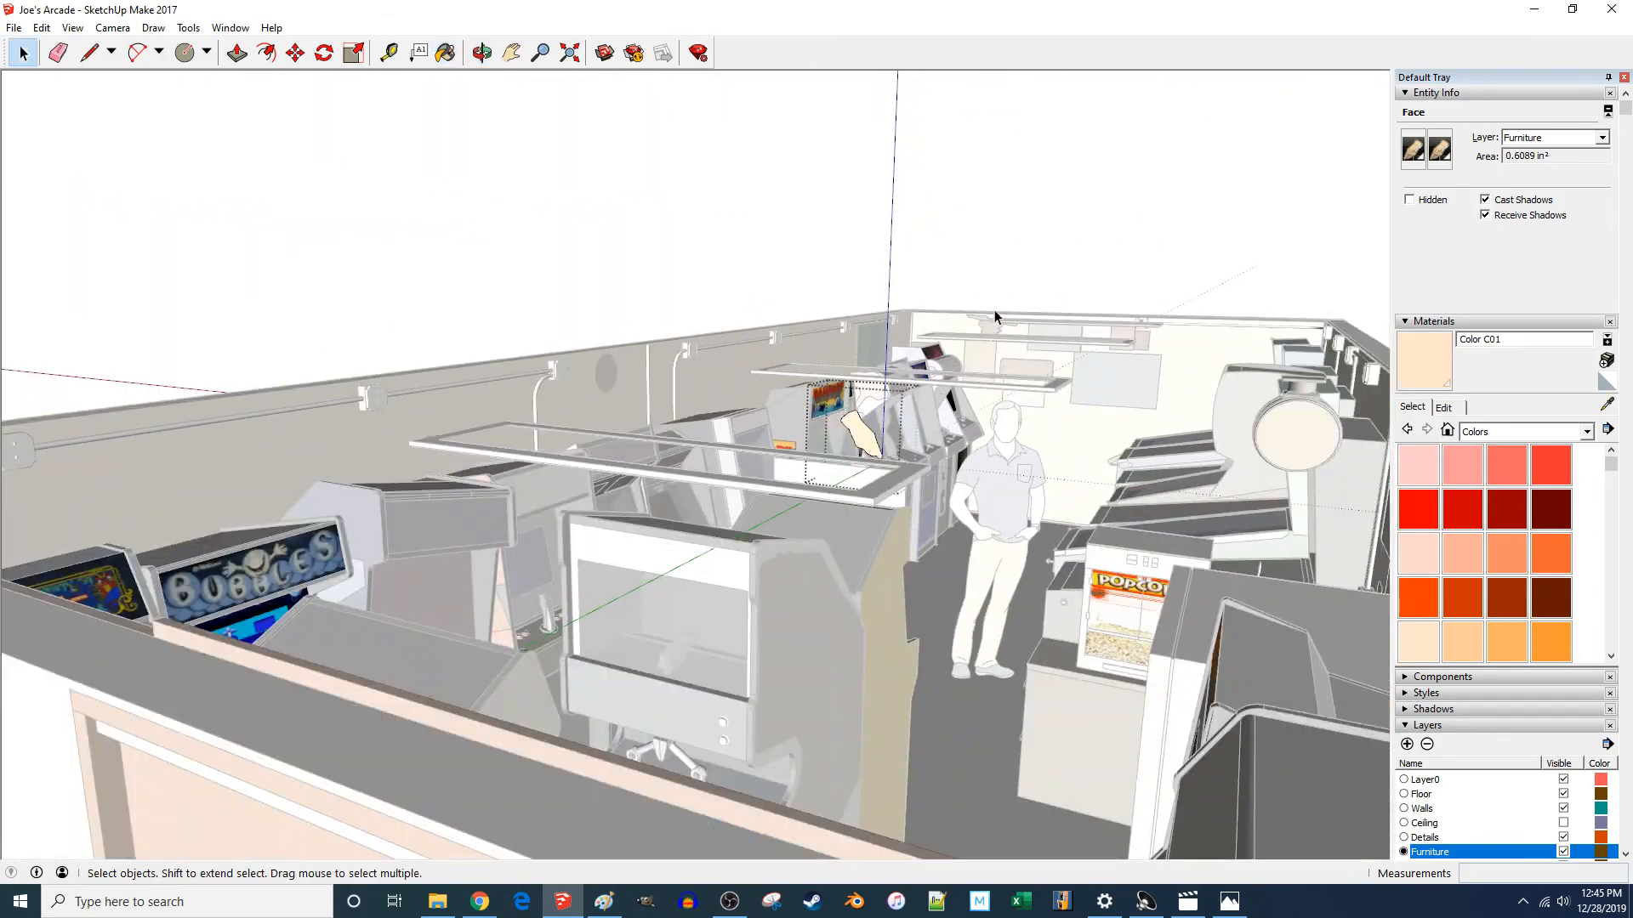
pyautogui.press('Escape')
pyautogui.scroll(6, 885, 433)
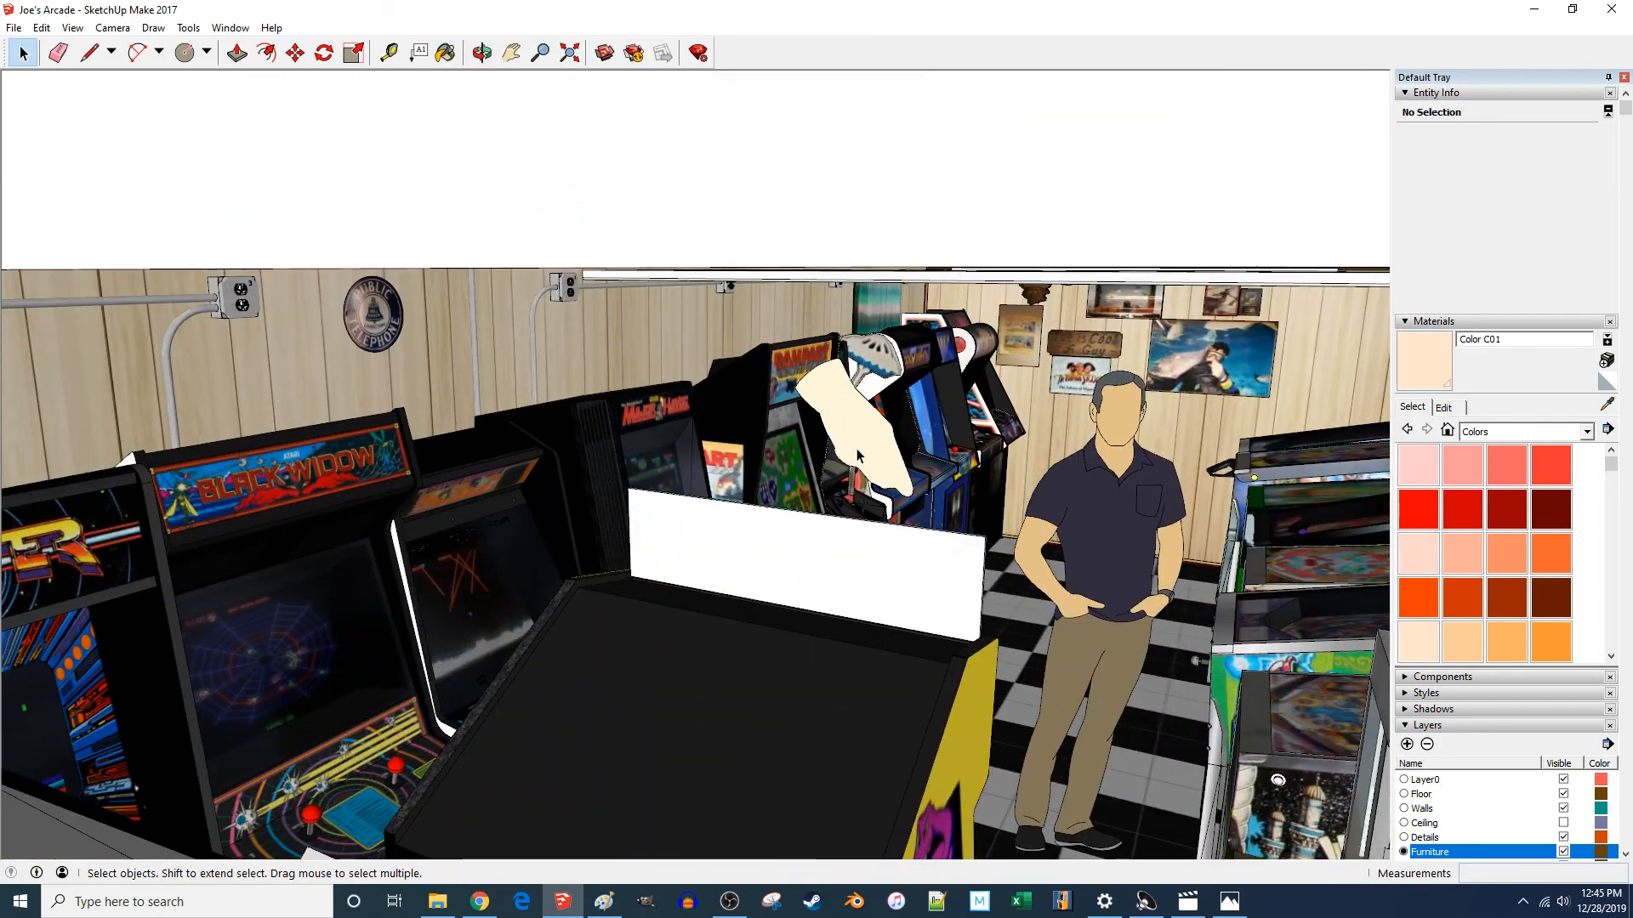
pyautogui.scroll(3, 856, 448)
pyautogui.moveTo(856, 447); pyautogui.dragTo(182, 456, button='middle')
pyautogui.click(955, 498)
pyautogui.moveTo(851, 485); pyautogui.dragTo(545, 534, button='middle')
pyautogui.scroll(-4, 1002, 526)
pyautogui.scroll(6, 522, 554)
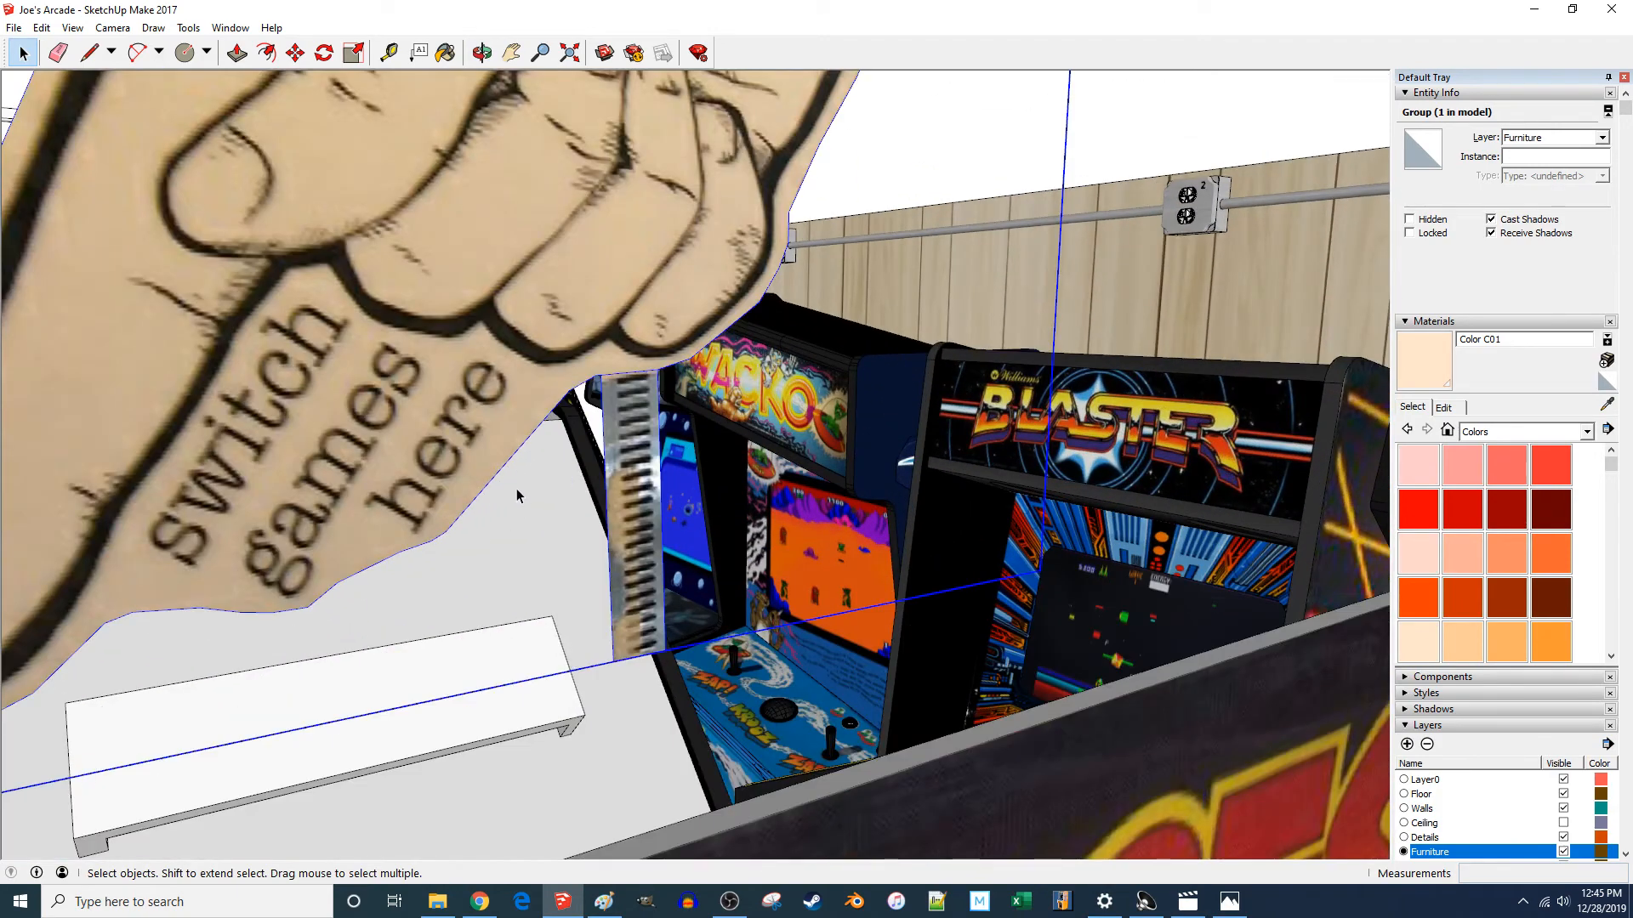
pyautogui.press('m')
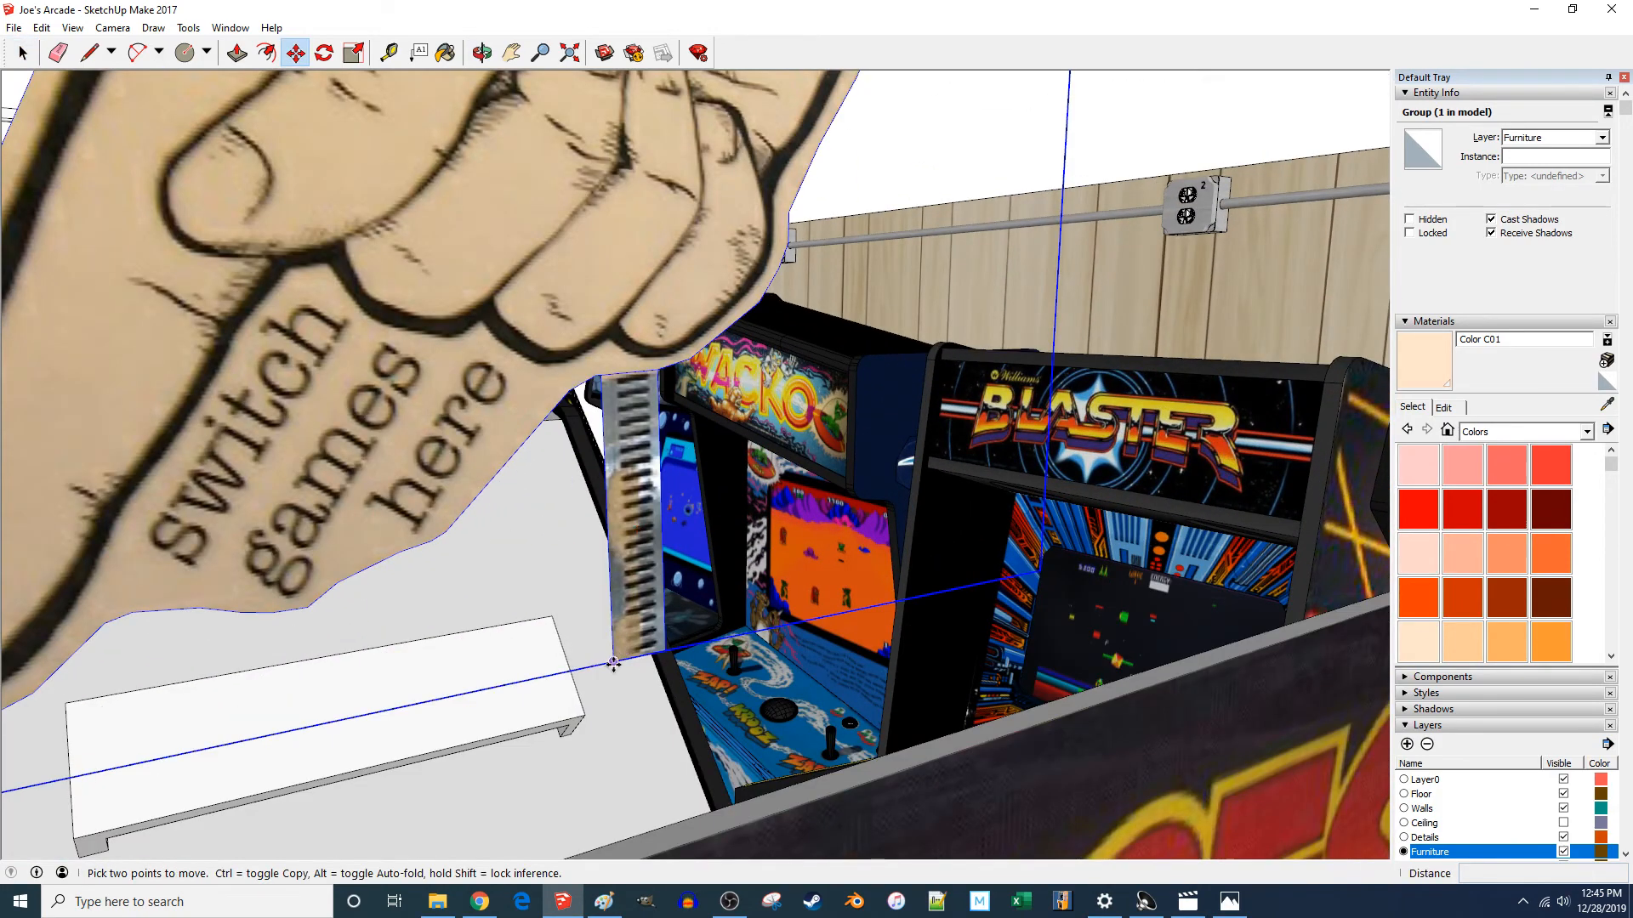
pyautogui.press('space')
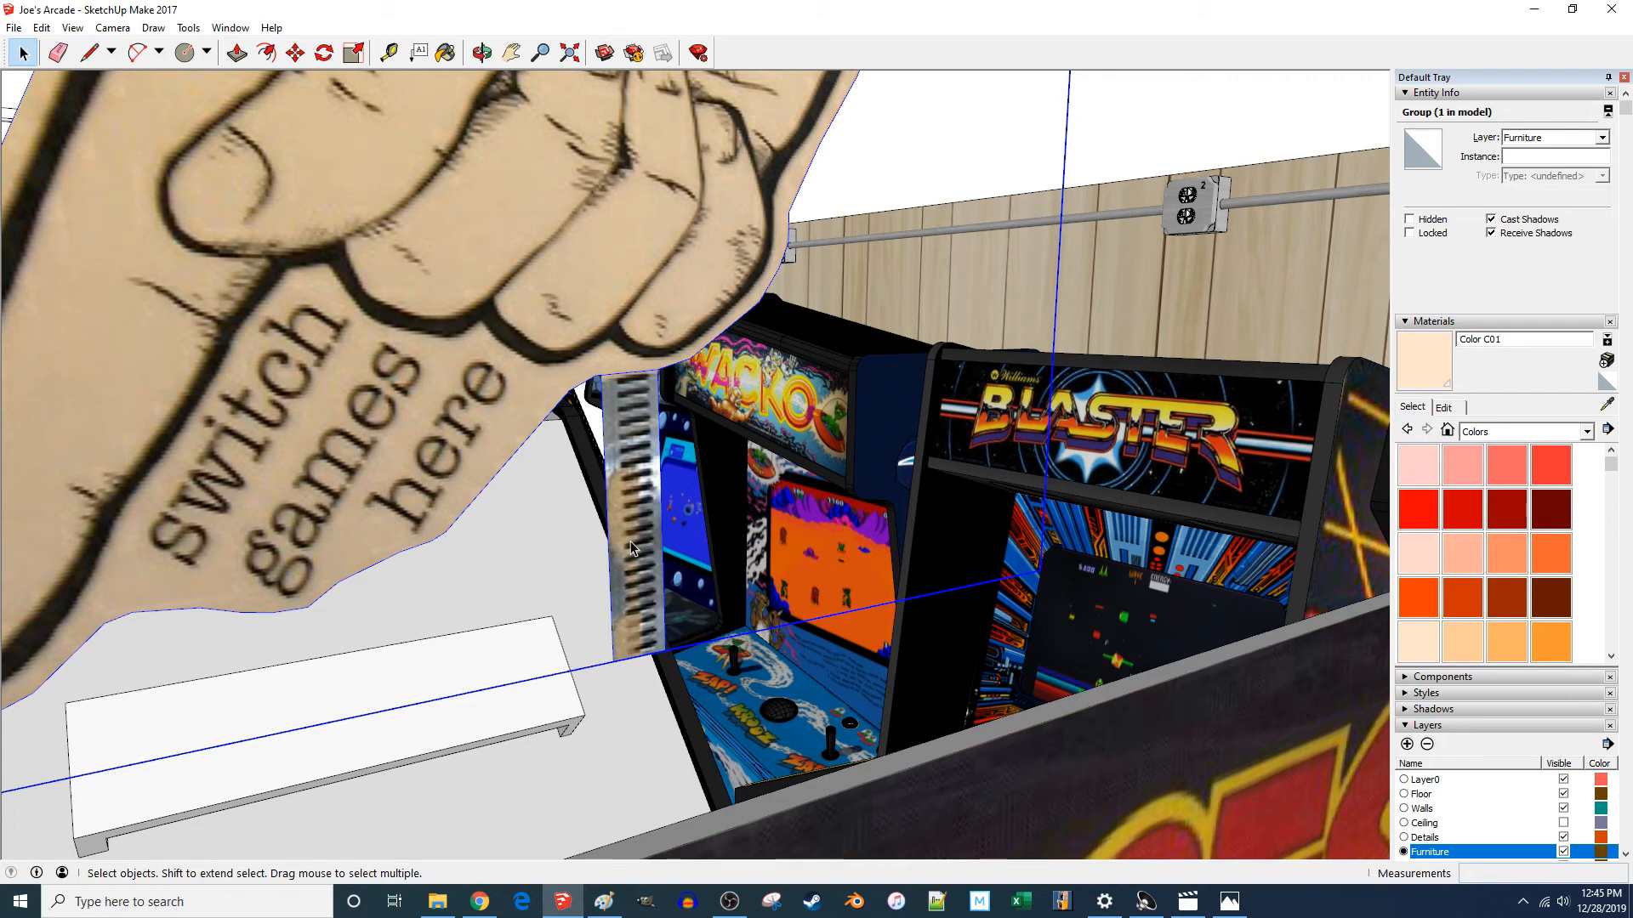
# - Open the hand sign group from the front and push/pull the spring and hand faces to give the sign a slight thickness
pyautogui.doubleClick(630, 545)
pyautogui.press('p')
pyautogui.click(625, 546)
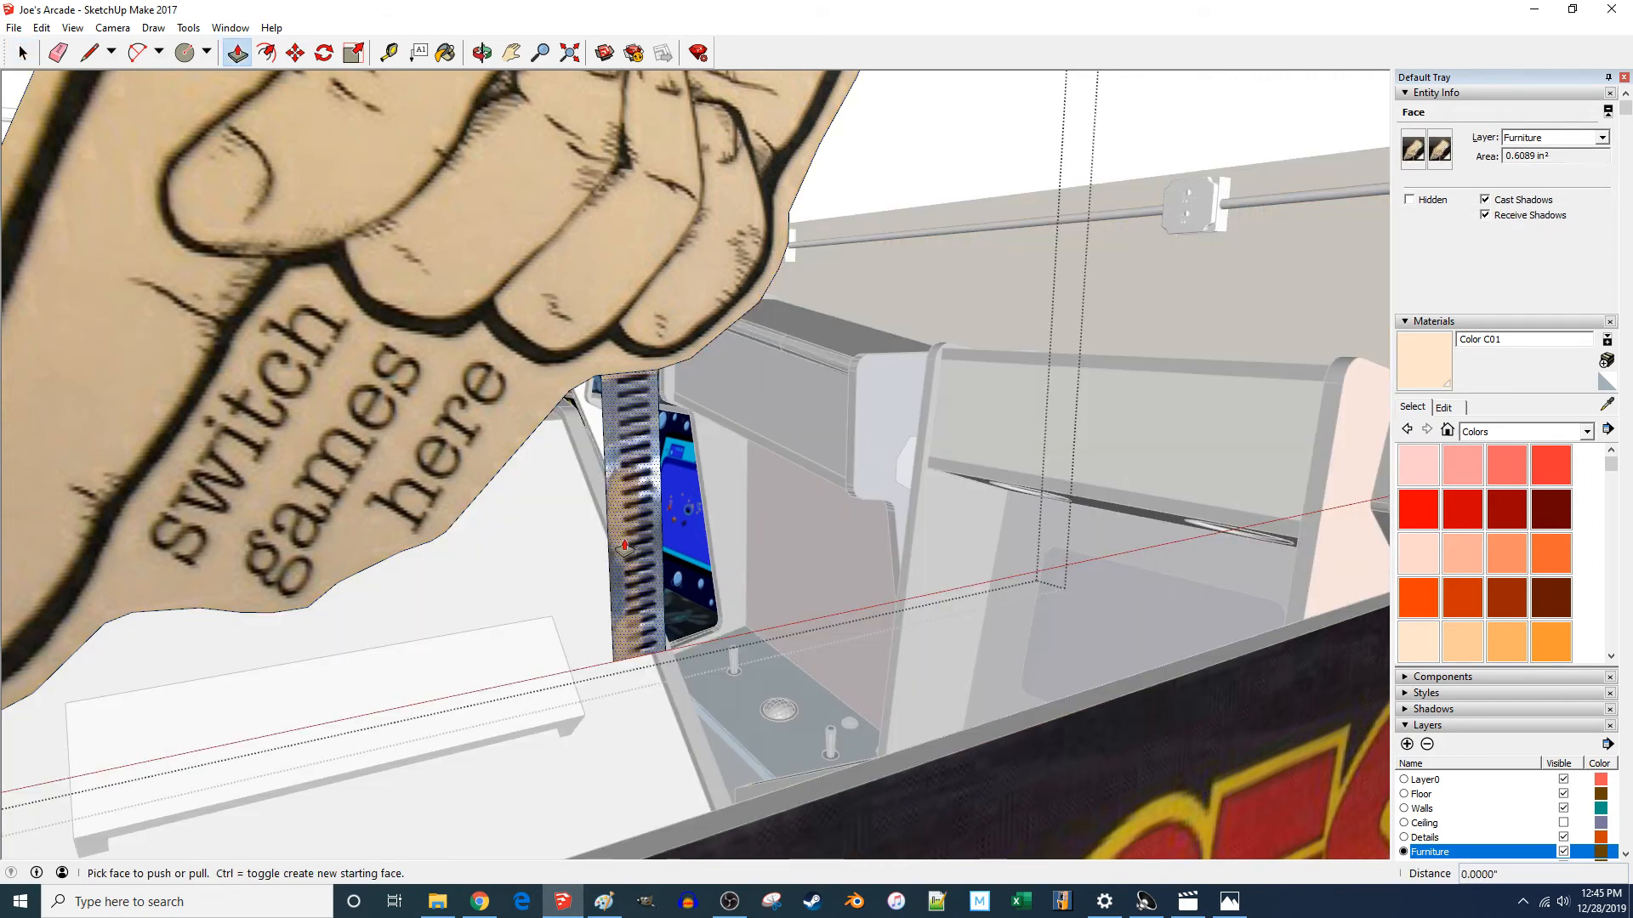
pyautogui.moveTo(623, 396); pyautogui.dragTo(629, 402)
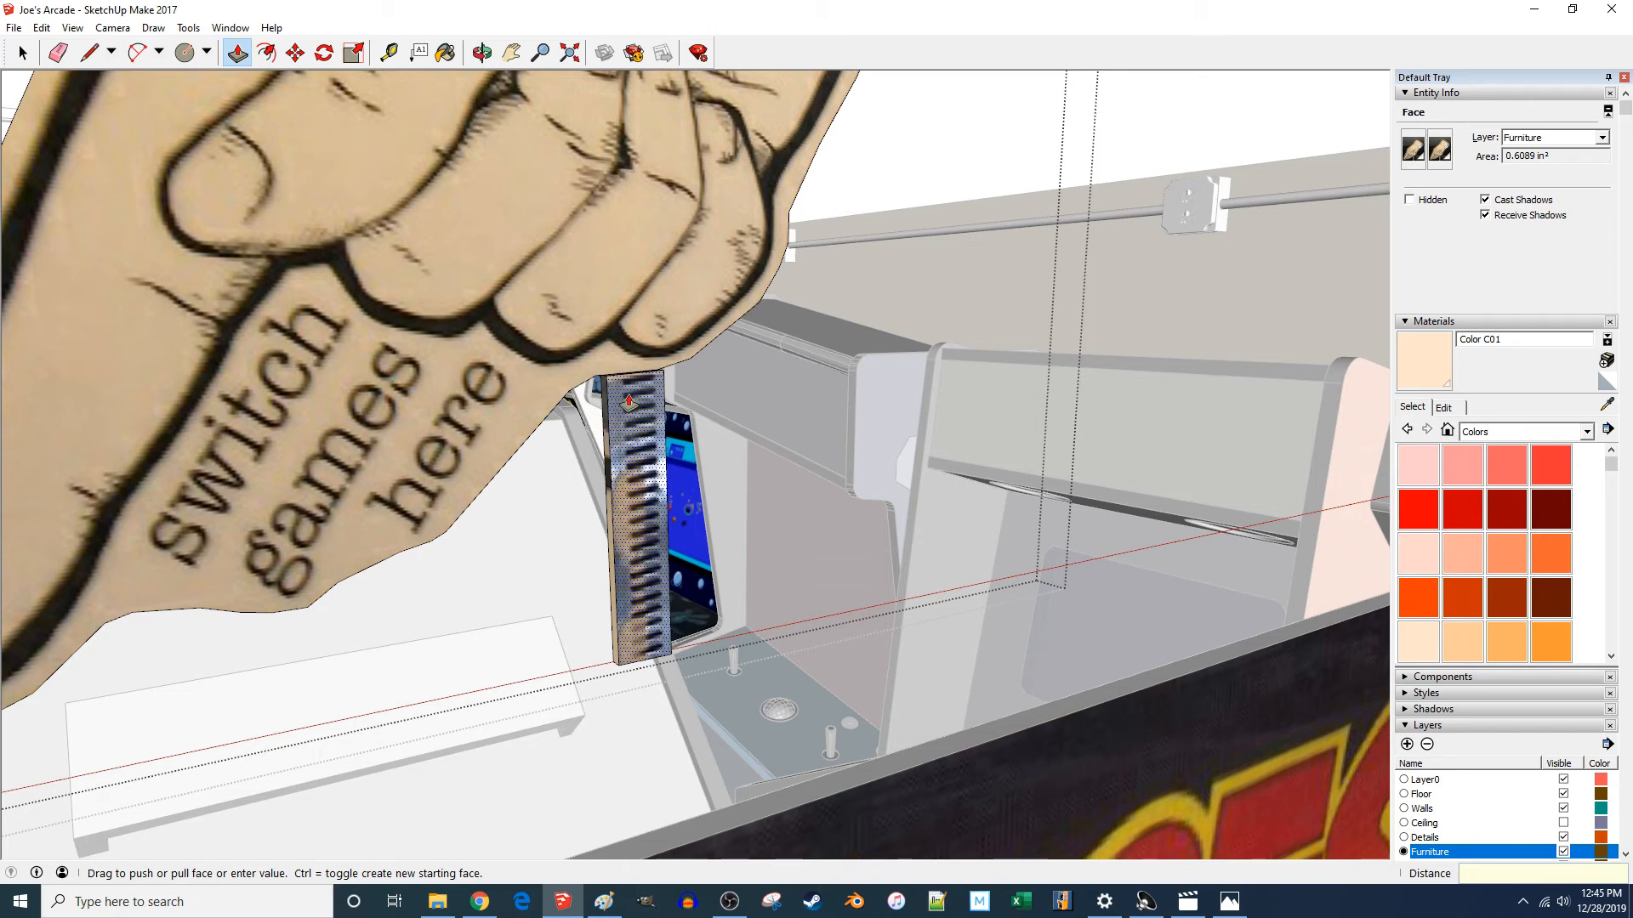
pyautogui.press('Return')
pyautogui.click(608, 309)
pyautogui.click(630, 419)
pyautogui.press('space')
pyautogui.scroll(-3, 630, 416)
pyautogui.click(687, 409)
pyautogui.moveTo(688, 408); pyautogui.dragTo(1064, 445, button='middle')
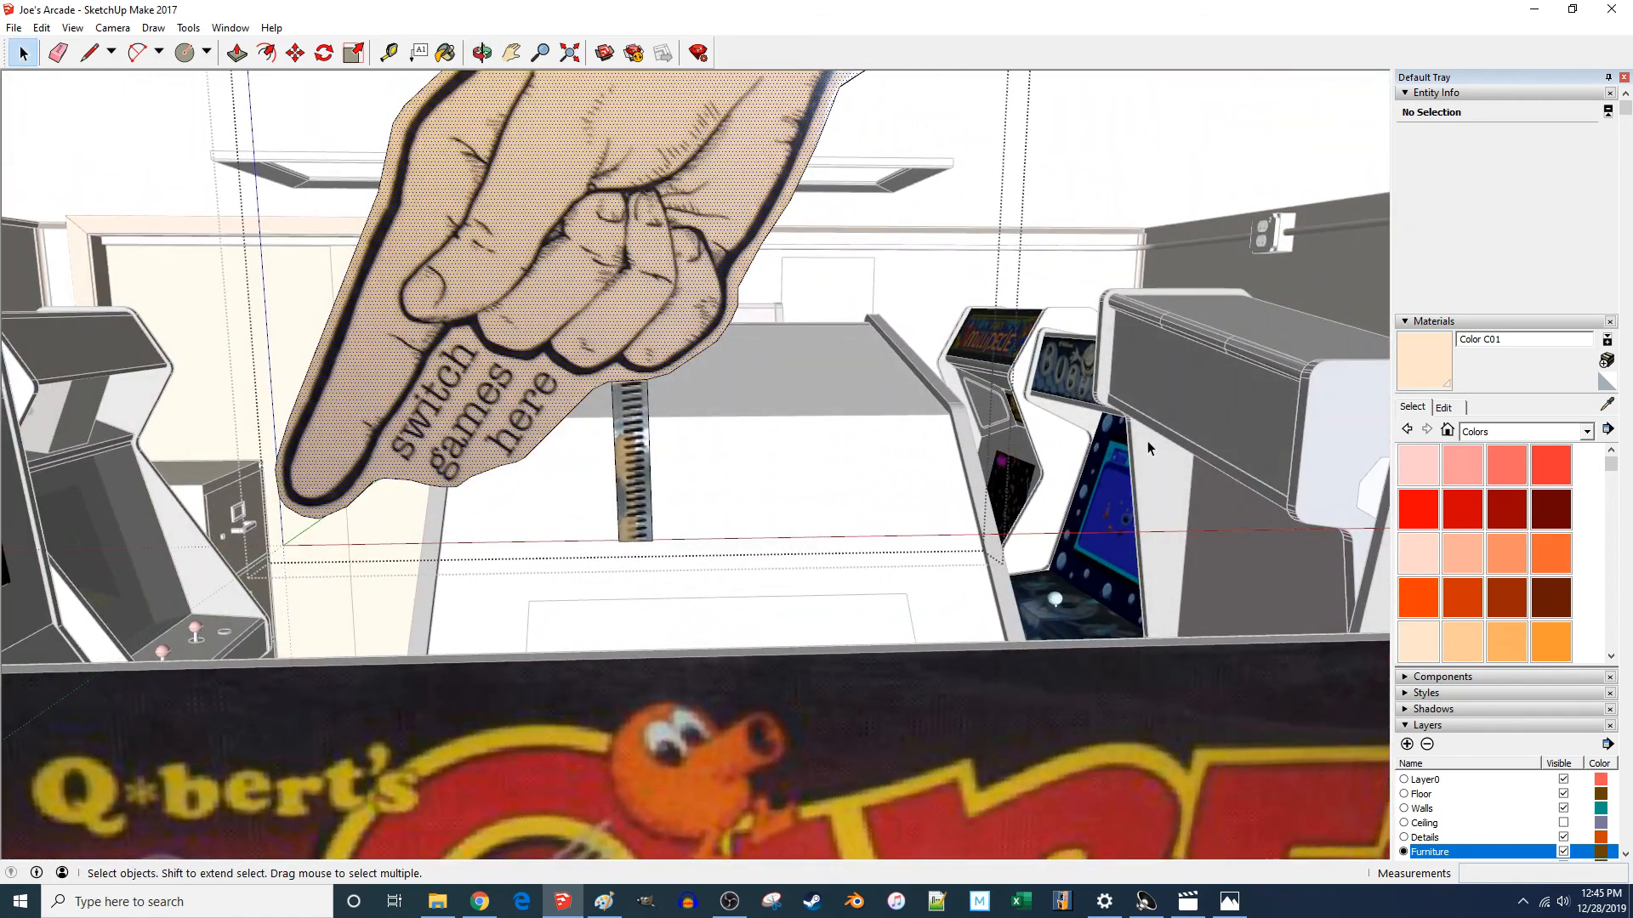
pyautogui.click(1065, 446)
# - Move the hand sign group by the base of its spring about 1.5 inches onto the top edge of the Q*bert's Qubes marquee
pyautogui.click(605, 349)
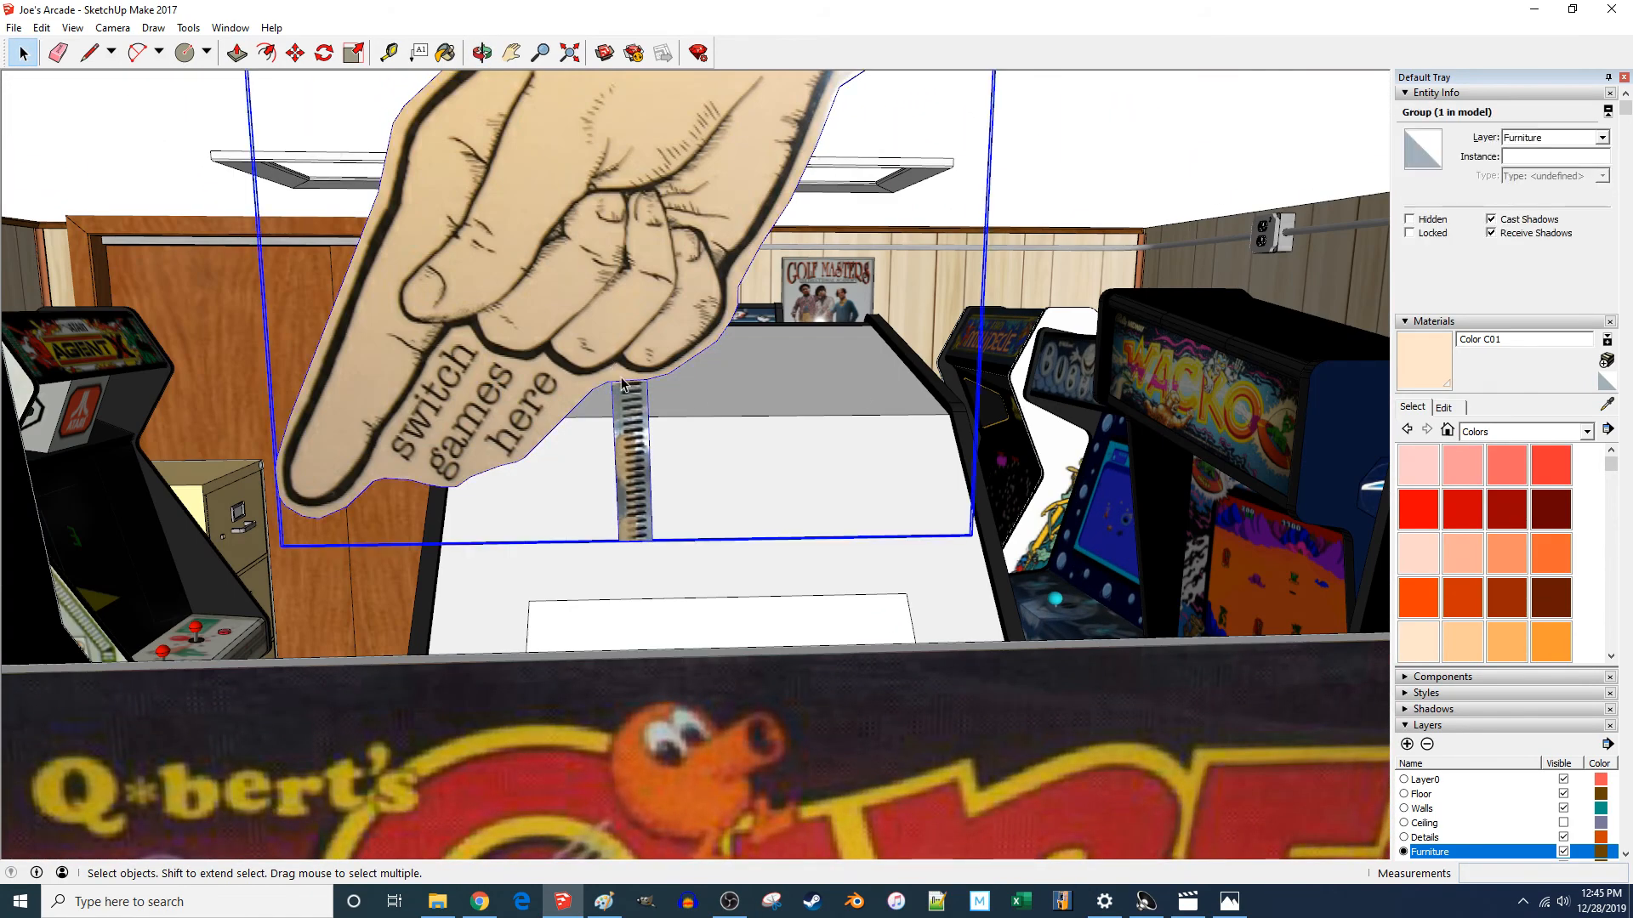
pyautogui.moveTo(649, 462); pyautogui.dragTo(451, 511, button='middle')
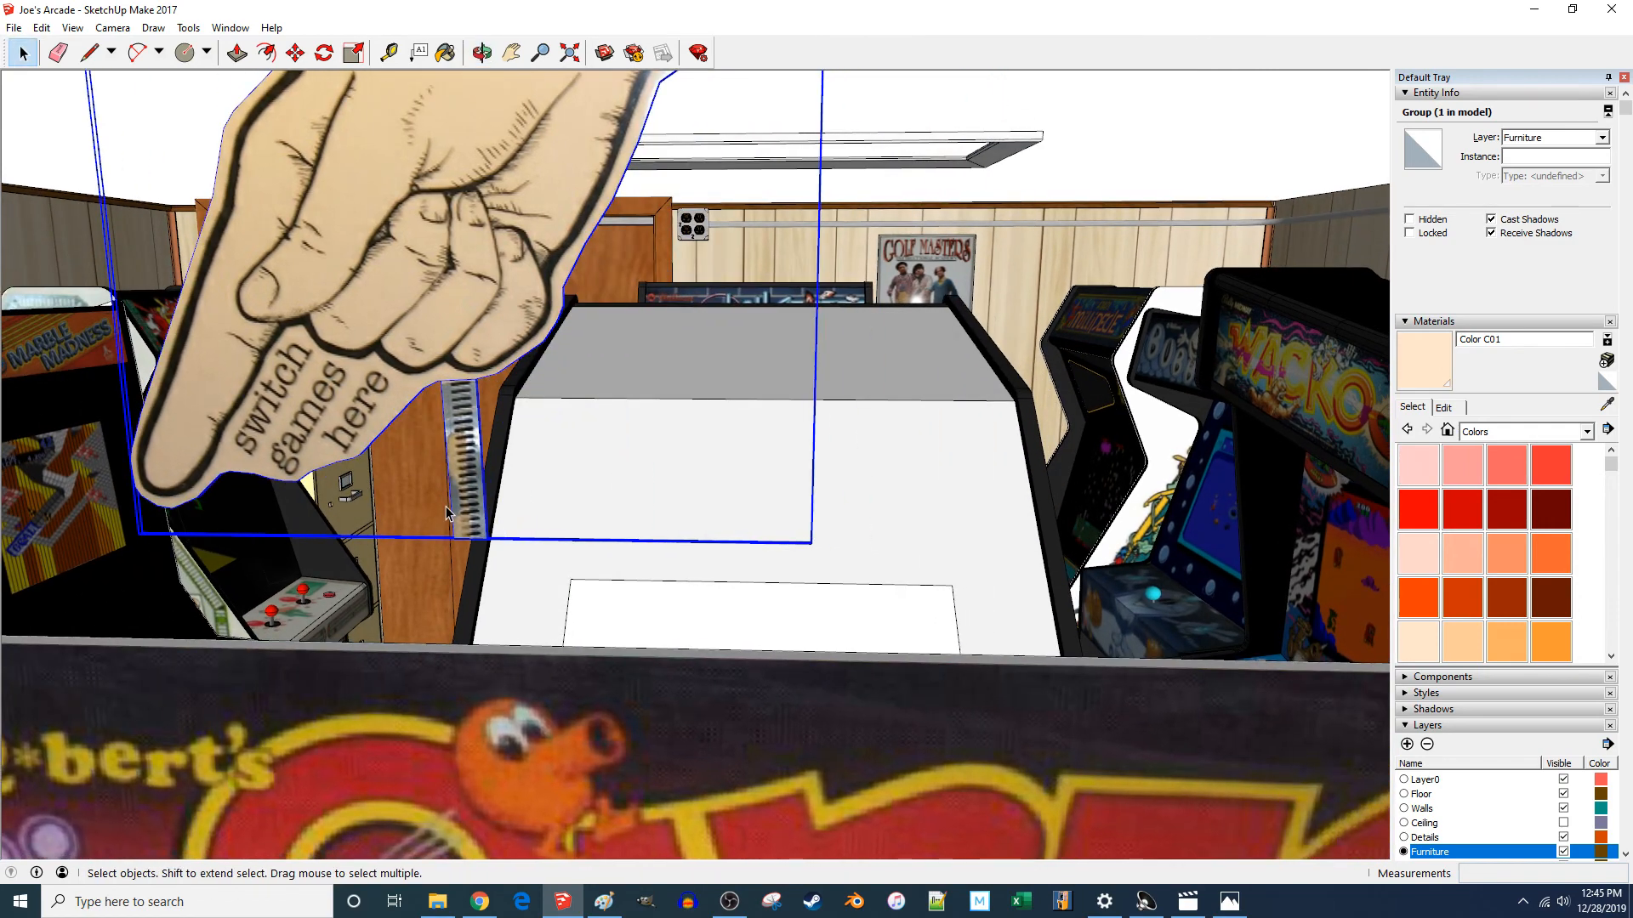
pyautogui.press('m')
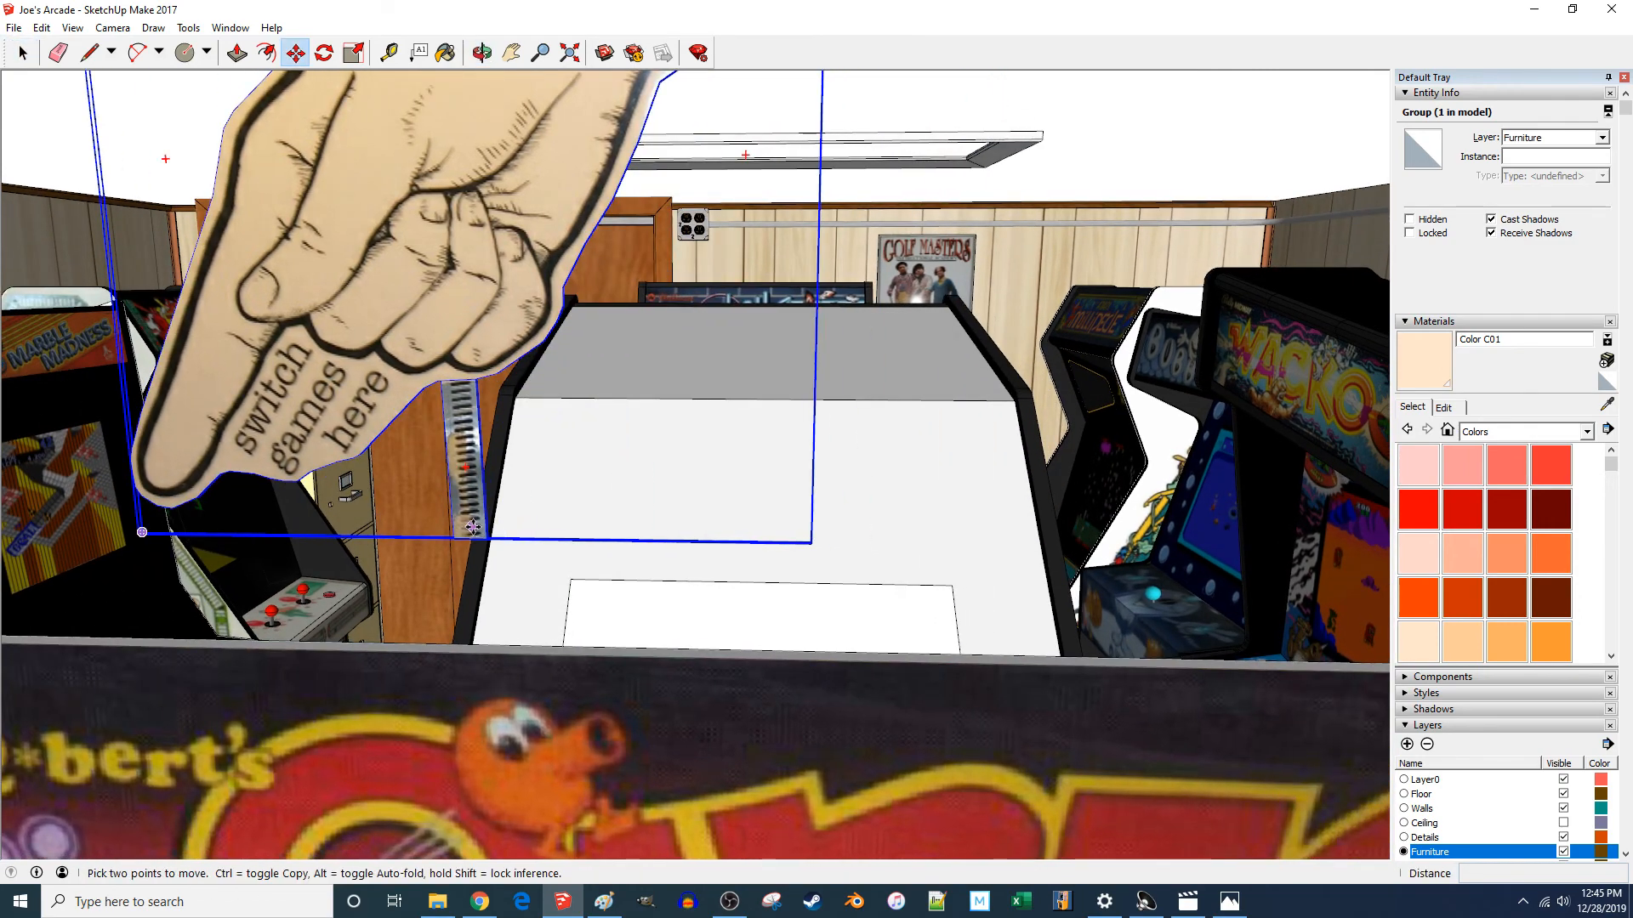
pyautogui.scroll(3, 469, 534)
pyautogui.click(500, 536)
pyautogui.scroll(-5, 502, 527)
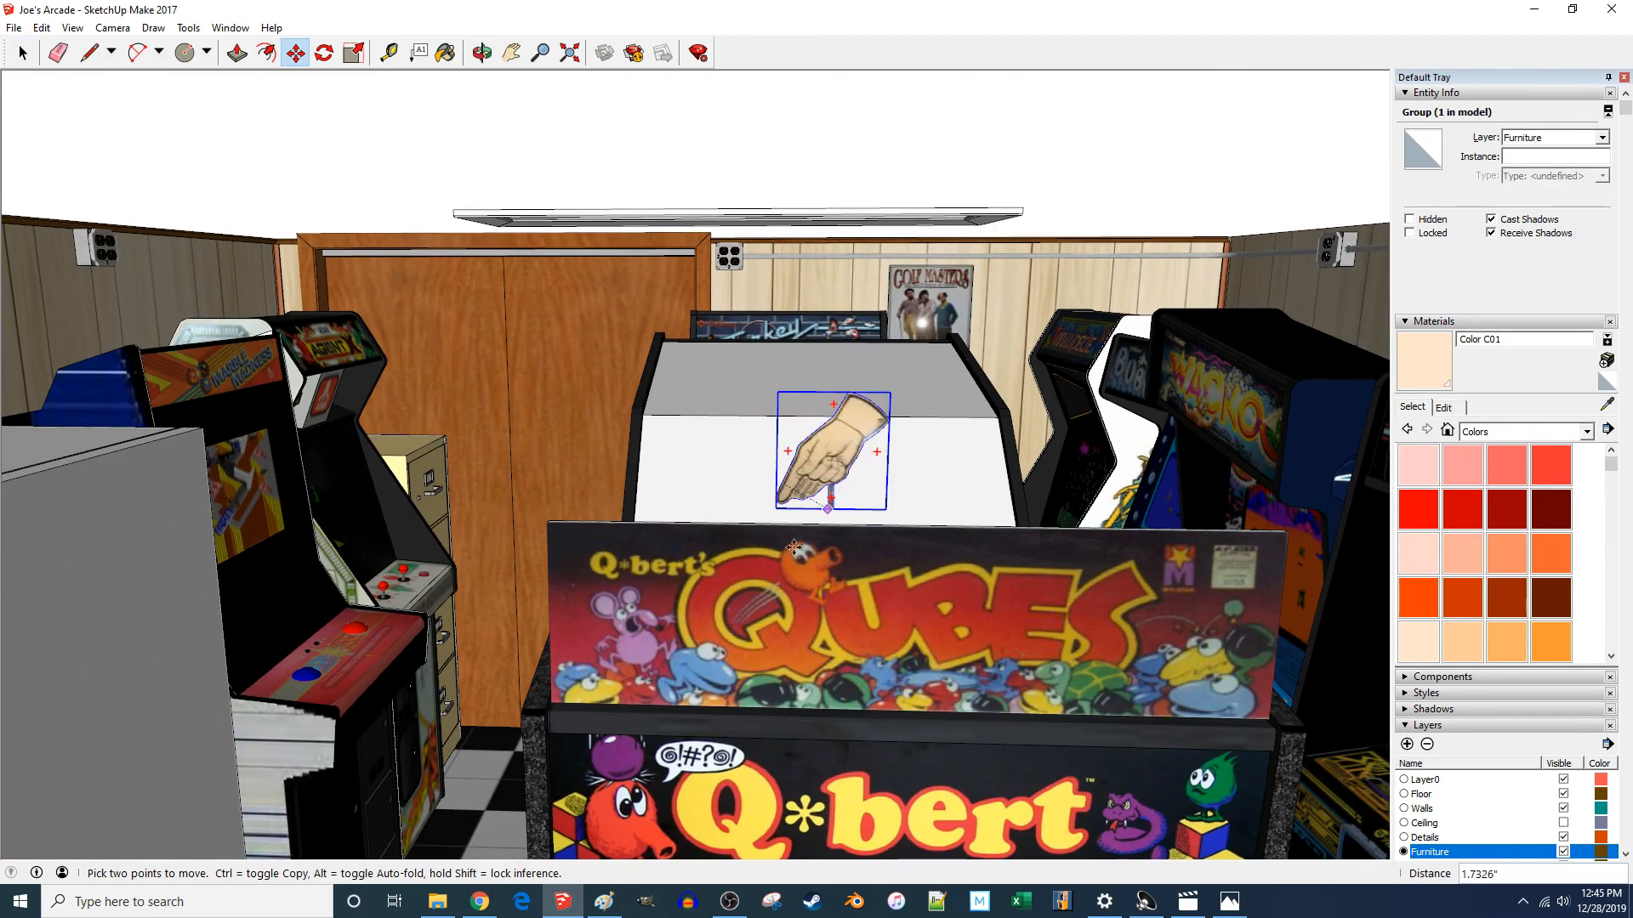
pyautogui.scroll(2, 728, 520)
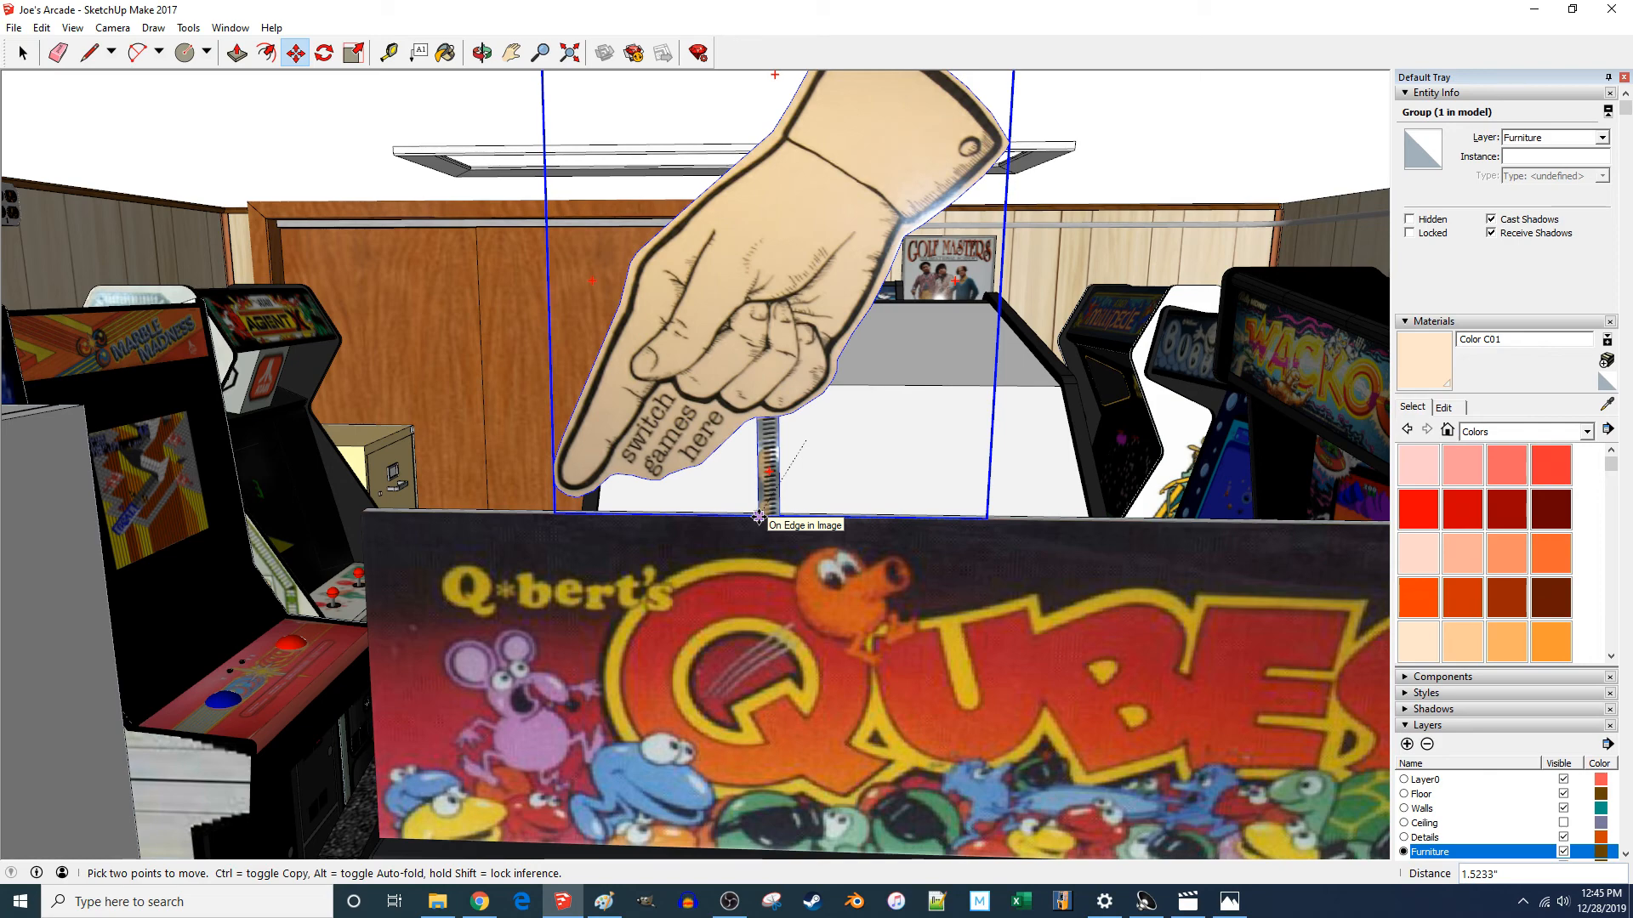
pyautogui.click(758, 517)
# - Compare the hand sign's placement with the reference photo, deselect it and examine it above the marquee close up and from afar
pyautogui.click(1226, 903)
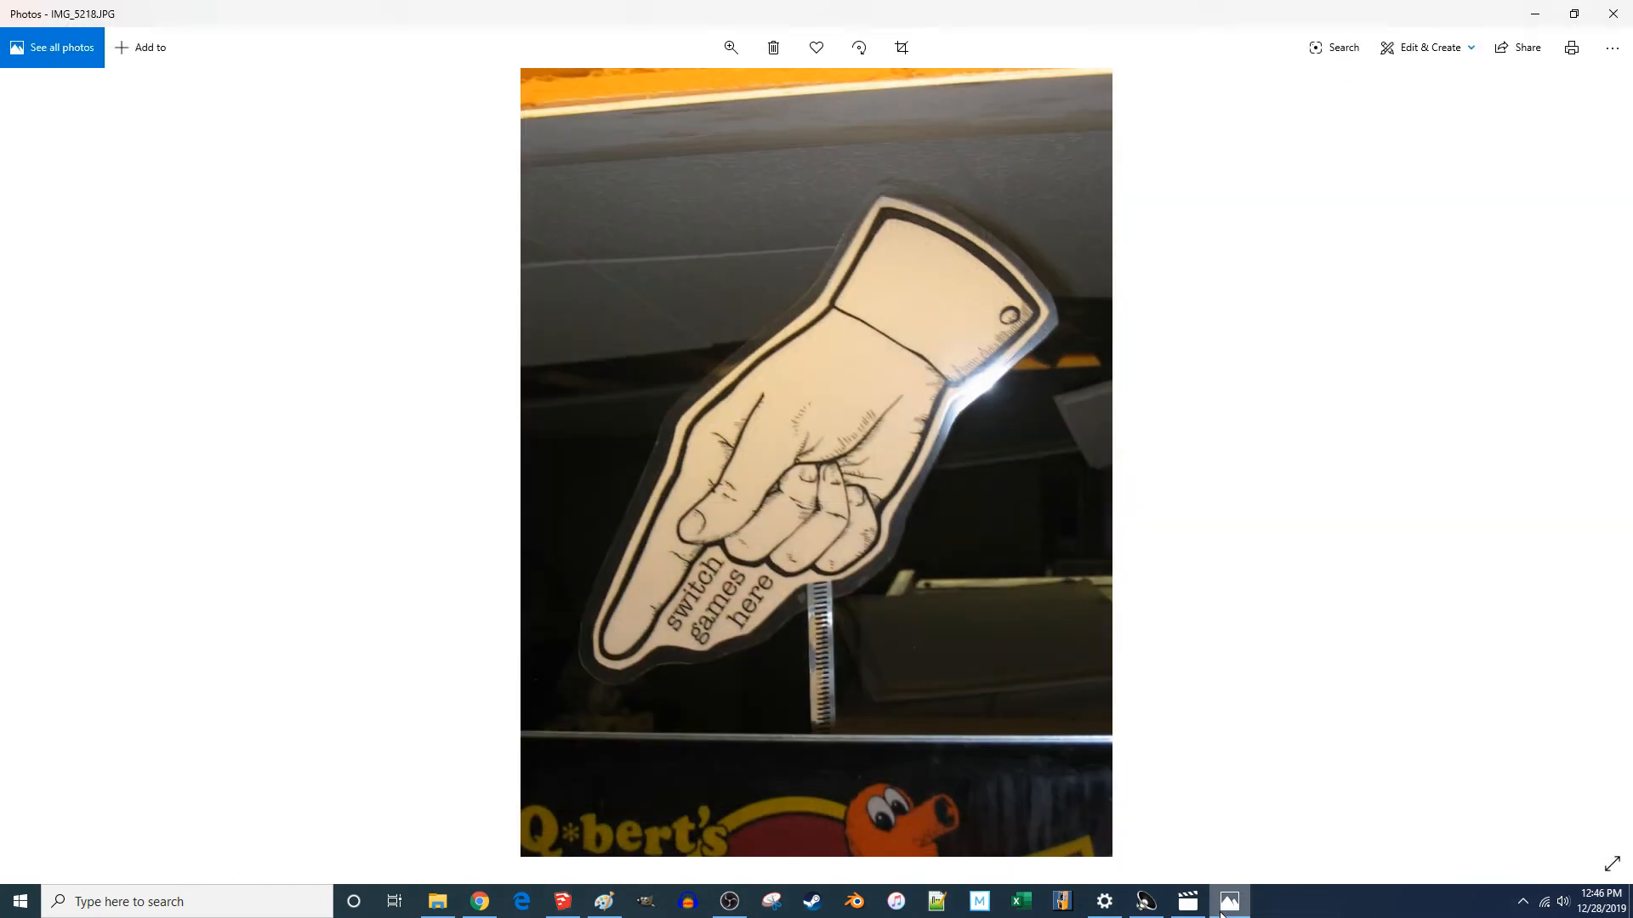
pyautogui.click(1225, 912)
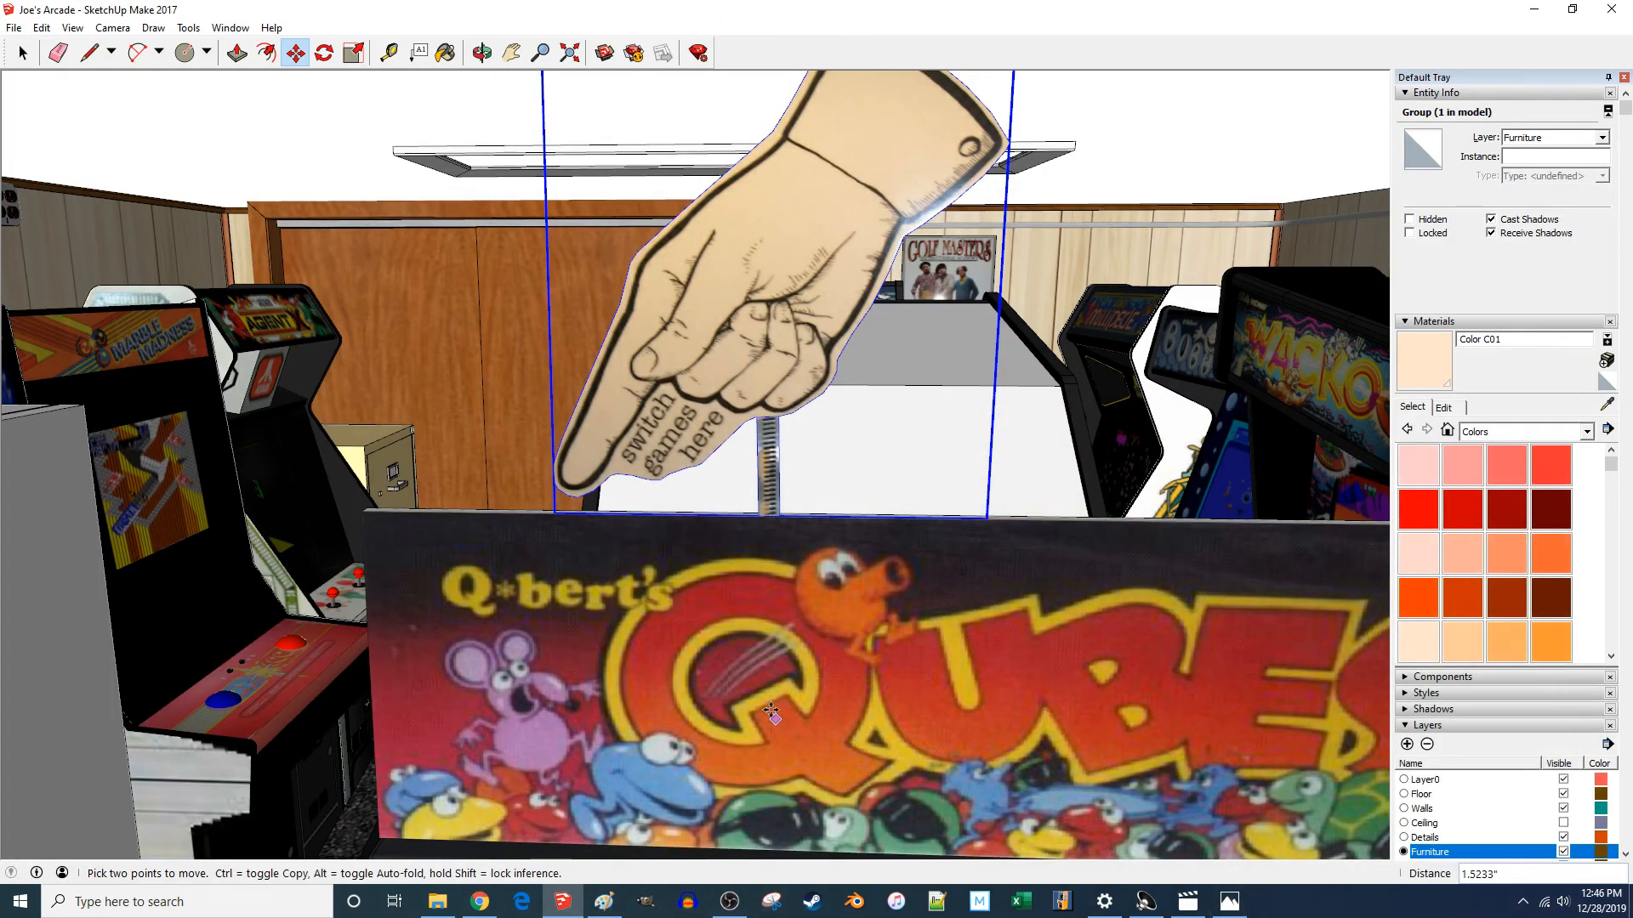
pyautogui.moveTo(763, 676); pyautogui.dragTo(1104, 327, button='middle')
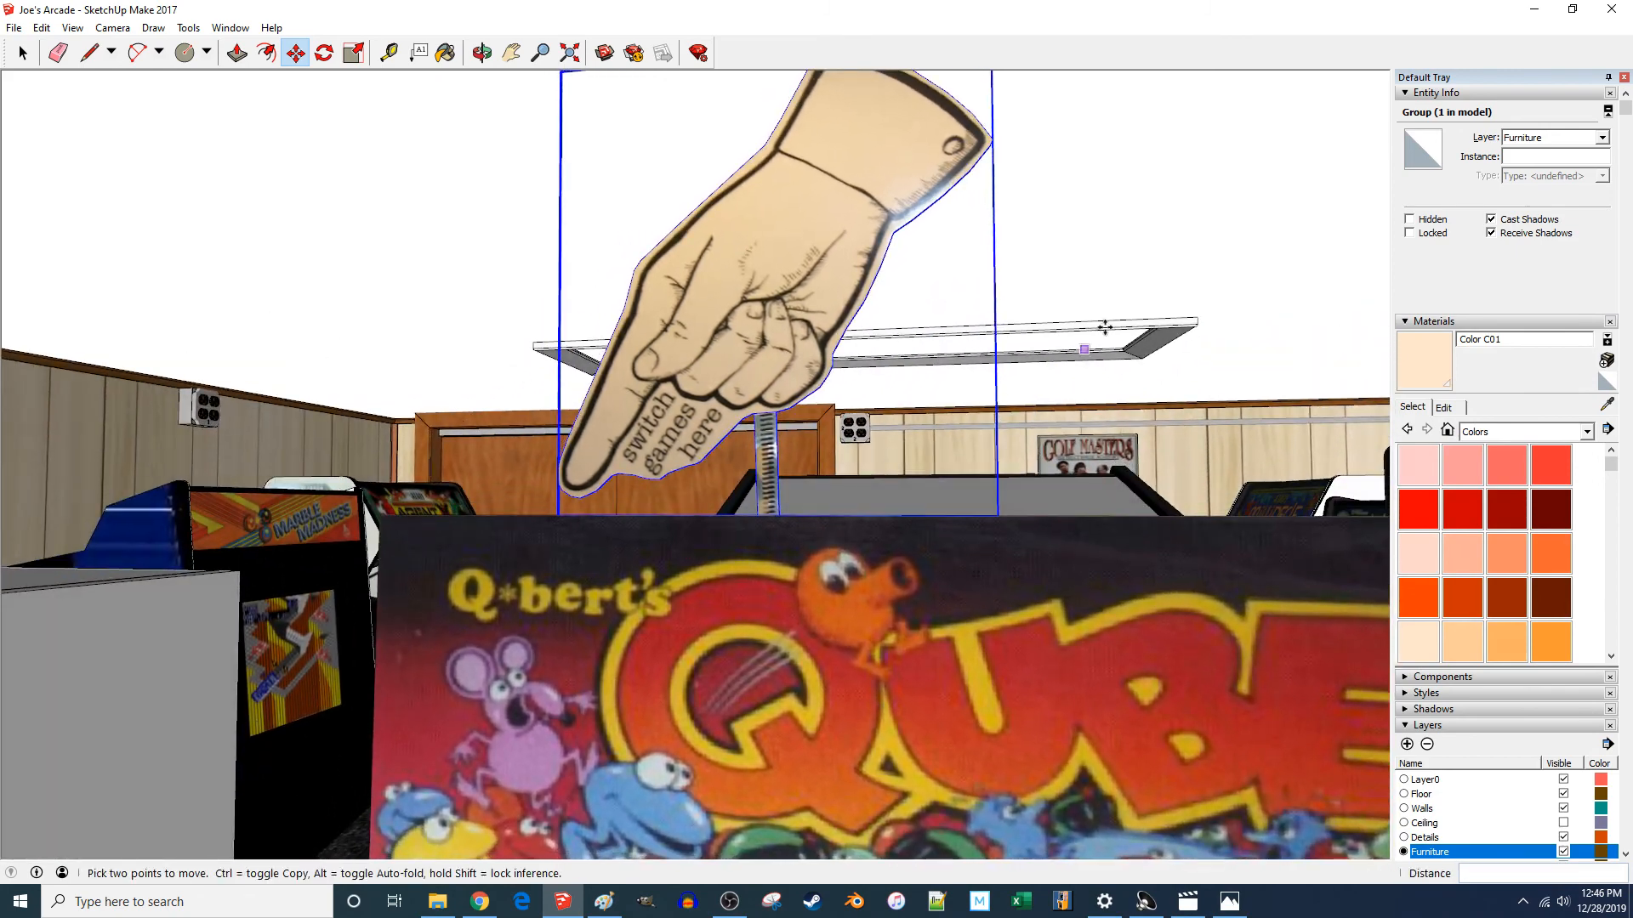
pyautogui.press('space')
pyautogui.click(1099, 291)
pyautogui.scroll(-6, 876, 636)
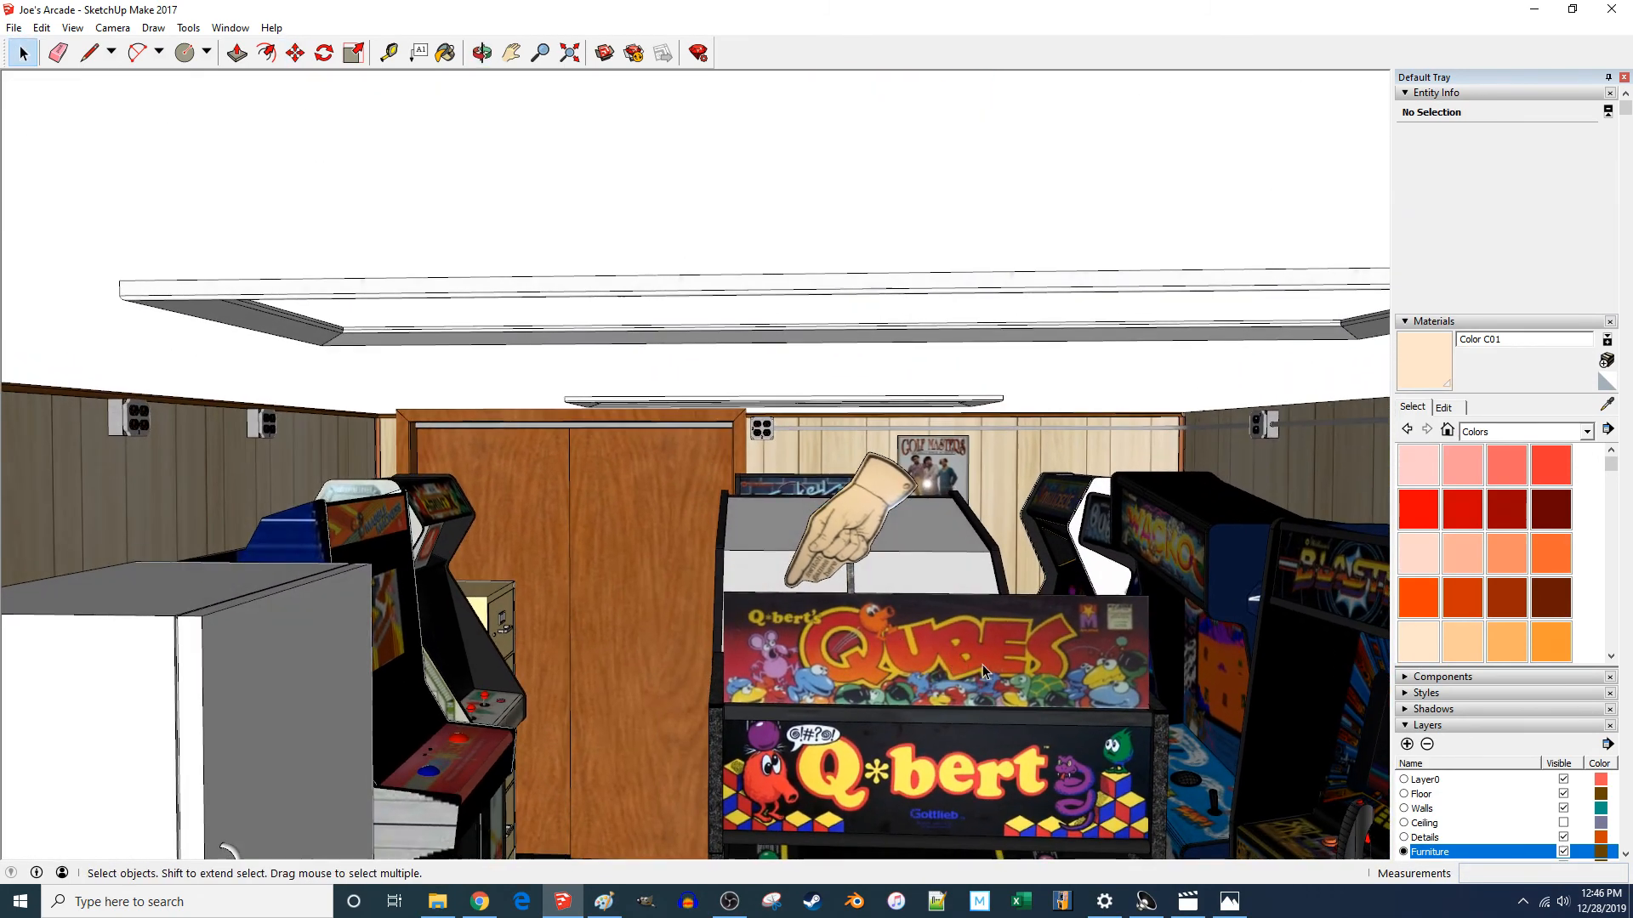
pyautogui.scroll(2, 873, 656)
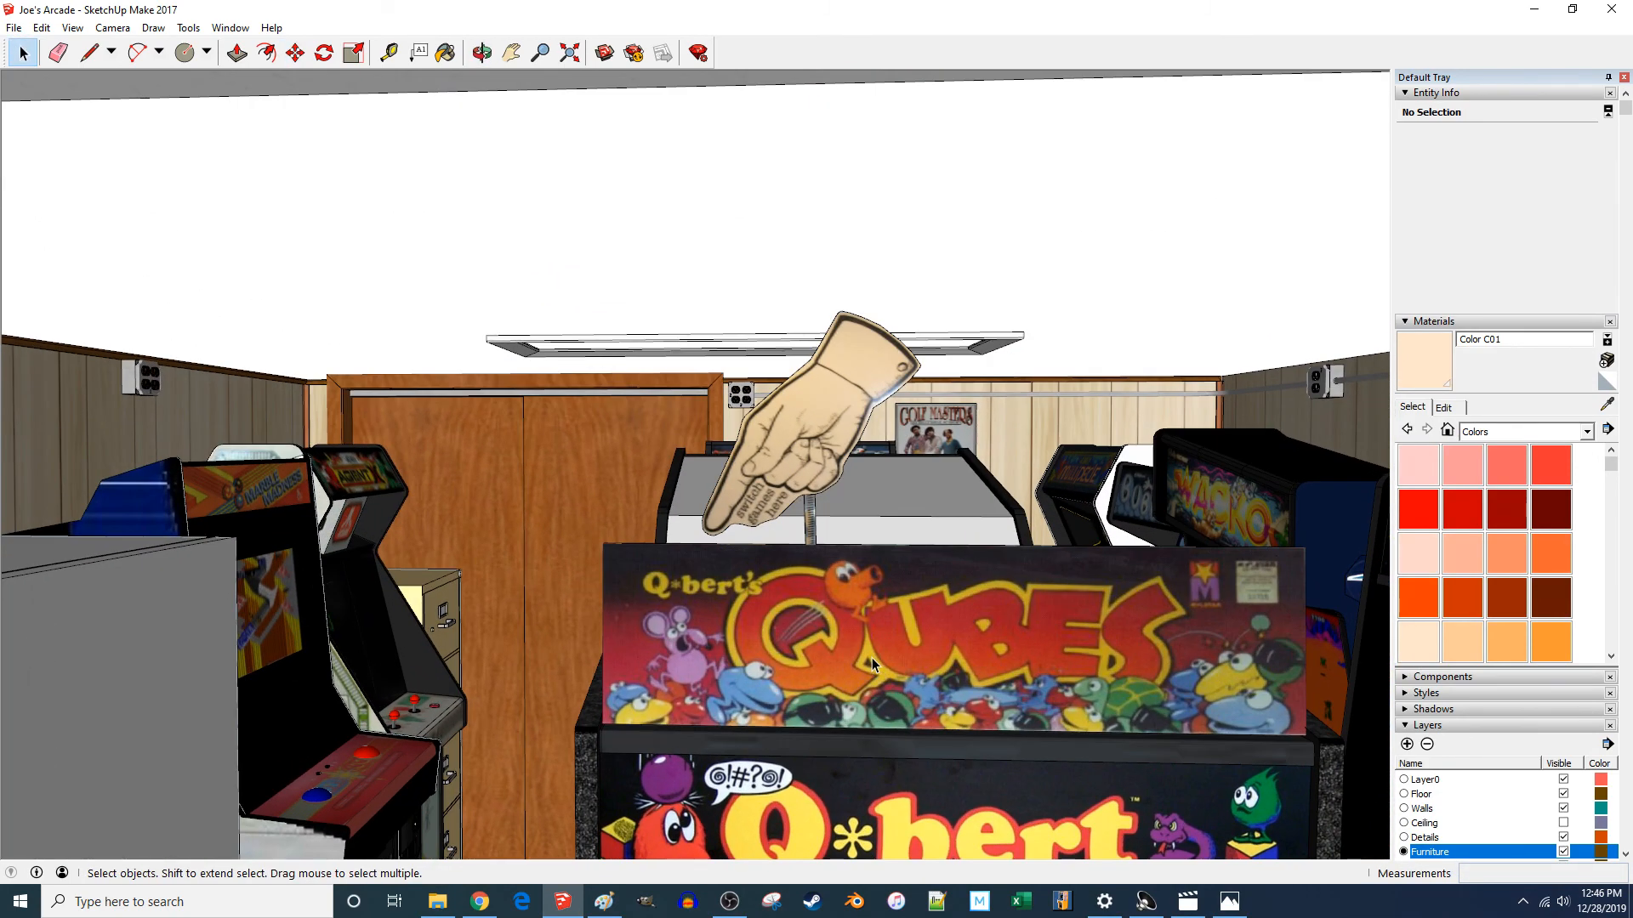
pyautogui.scroll(-2, 681, 563)
pyautogui.scroll(-2, 681, 563)
pyautogui.moveTo(945, 673); pyautogui.dragTo(851, 668, button='middle')
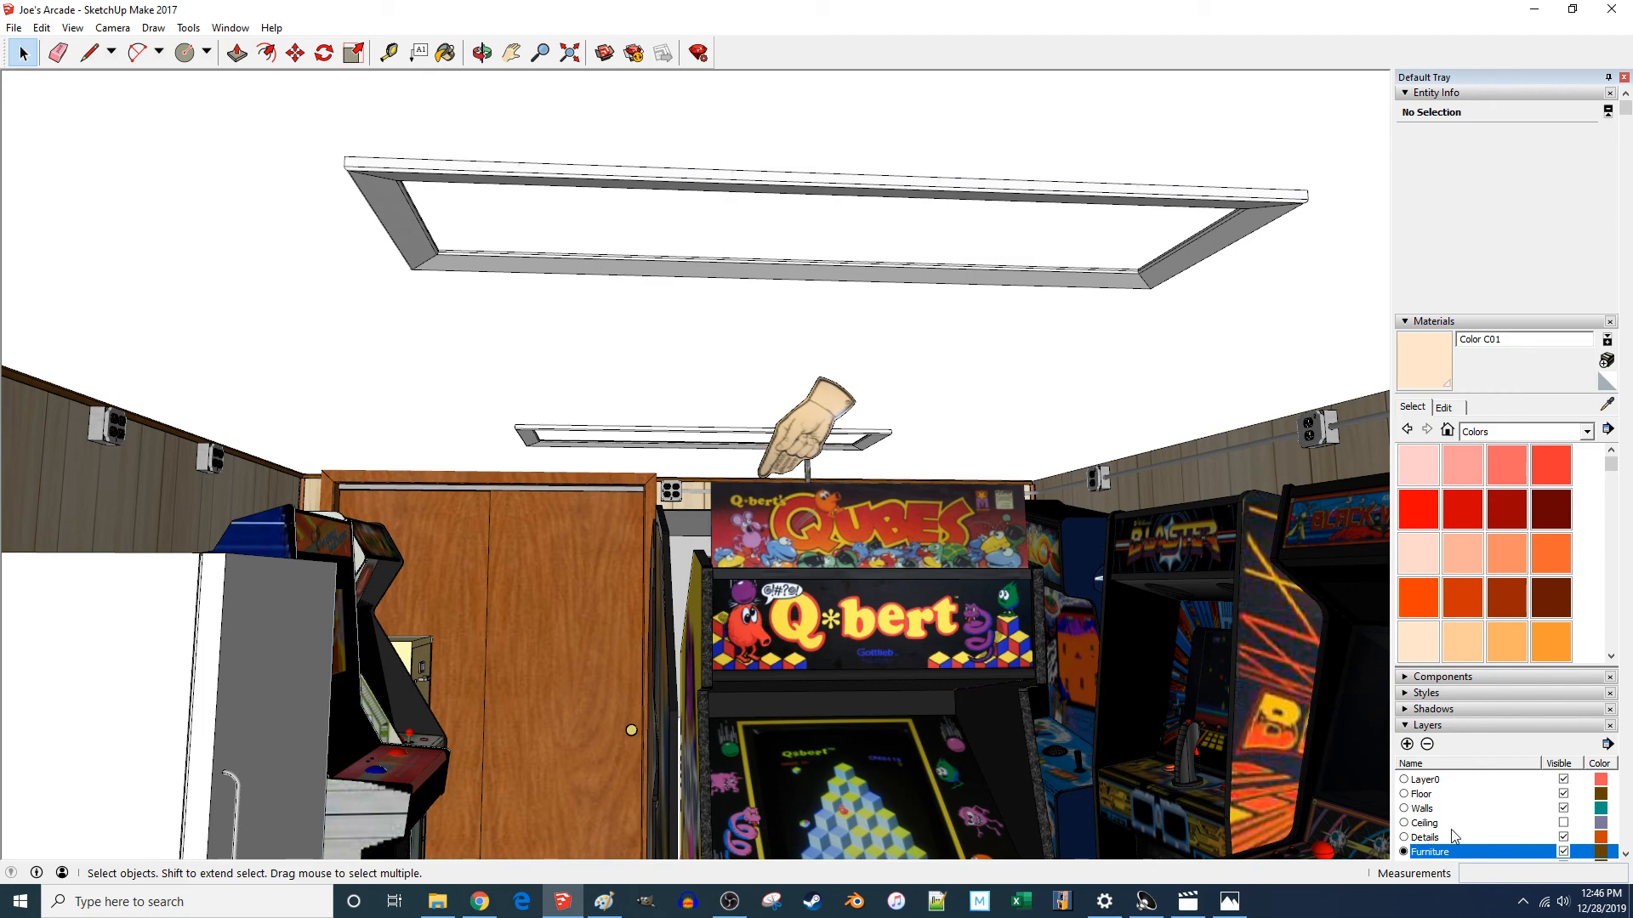
# - Make the Ceiling layer visible and check the hand sign above the marquee within the complete arcade room
pyautogui.click(1563, 824)
pyautogui.moveTo(881, 633); pyautogui.dragTo(918, 563, button='middle')
pyautogui.moveTo(775, 515)
pyautogui.mouseDown(button='middle')
pyautogui.moveTo(703, 474)
pyautogui.moveTo(765, 491)
pyautogui.mouseUp(button='middle')
pyautogui.scroll(5, 770, 498)
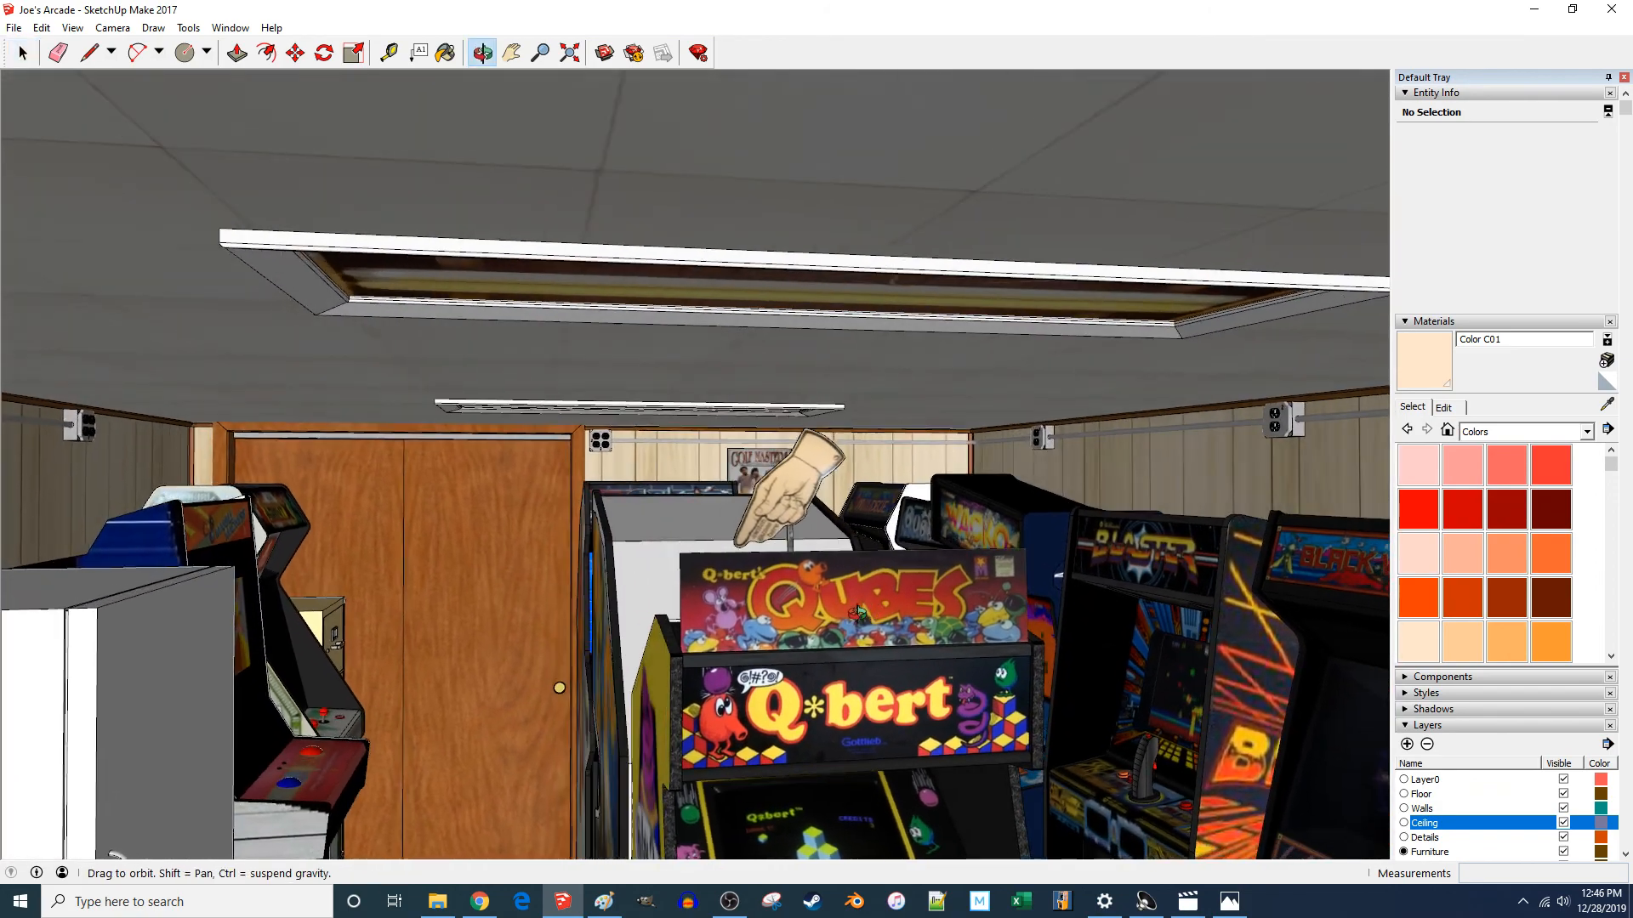
pyautogui.moveTo(857, 611); pyautogui.dragTo(813, 580, button='middle')
pyautogui.scroll(3, 754, 481)
pyautogui.scroll(-4, 754, 481)
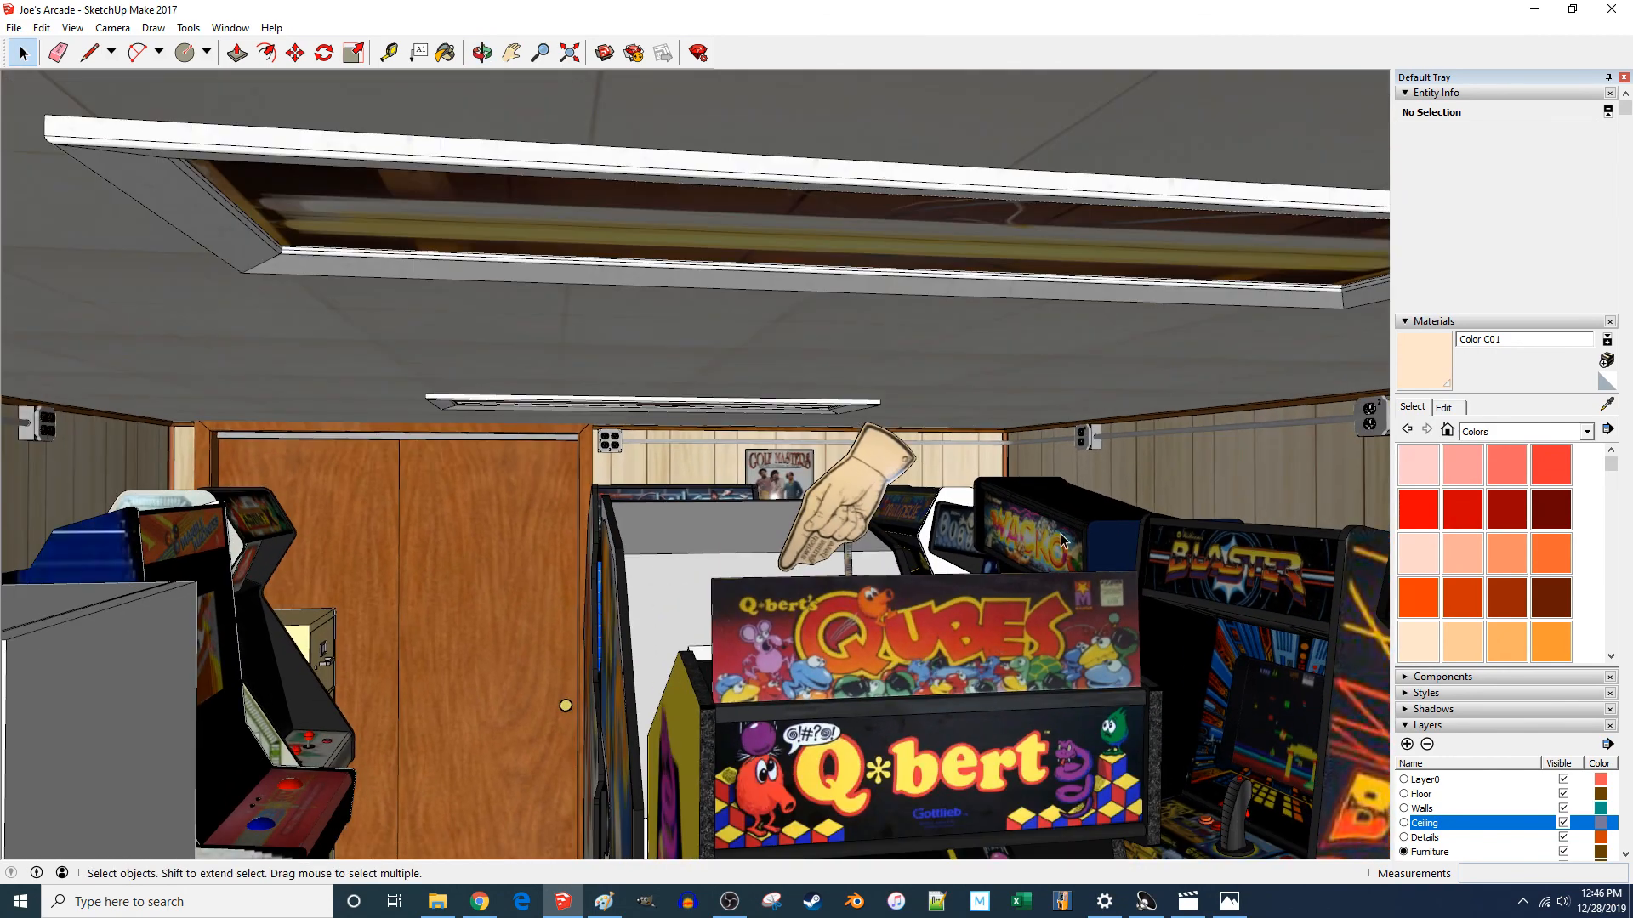
pyautogui.scroll(5, 543, 600)
pyautogui.moveTo(840, 580); pyautogui.dragTo(808, 580, button='middle')
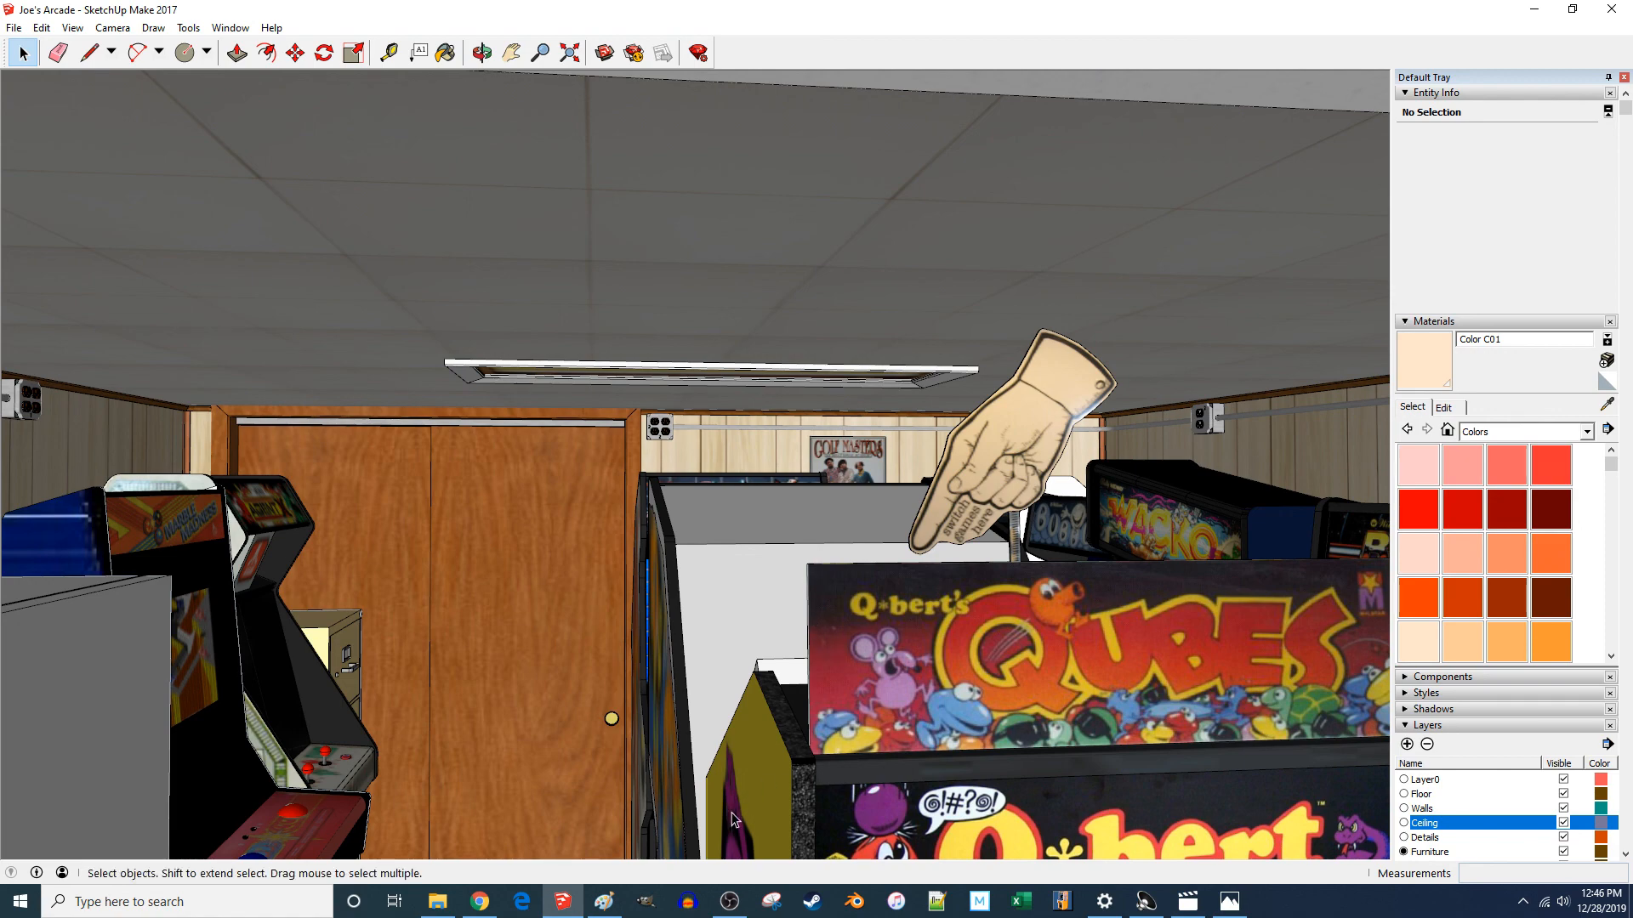
pyautogui.click(727, 905)
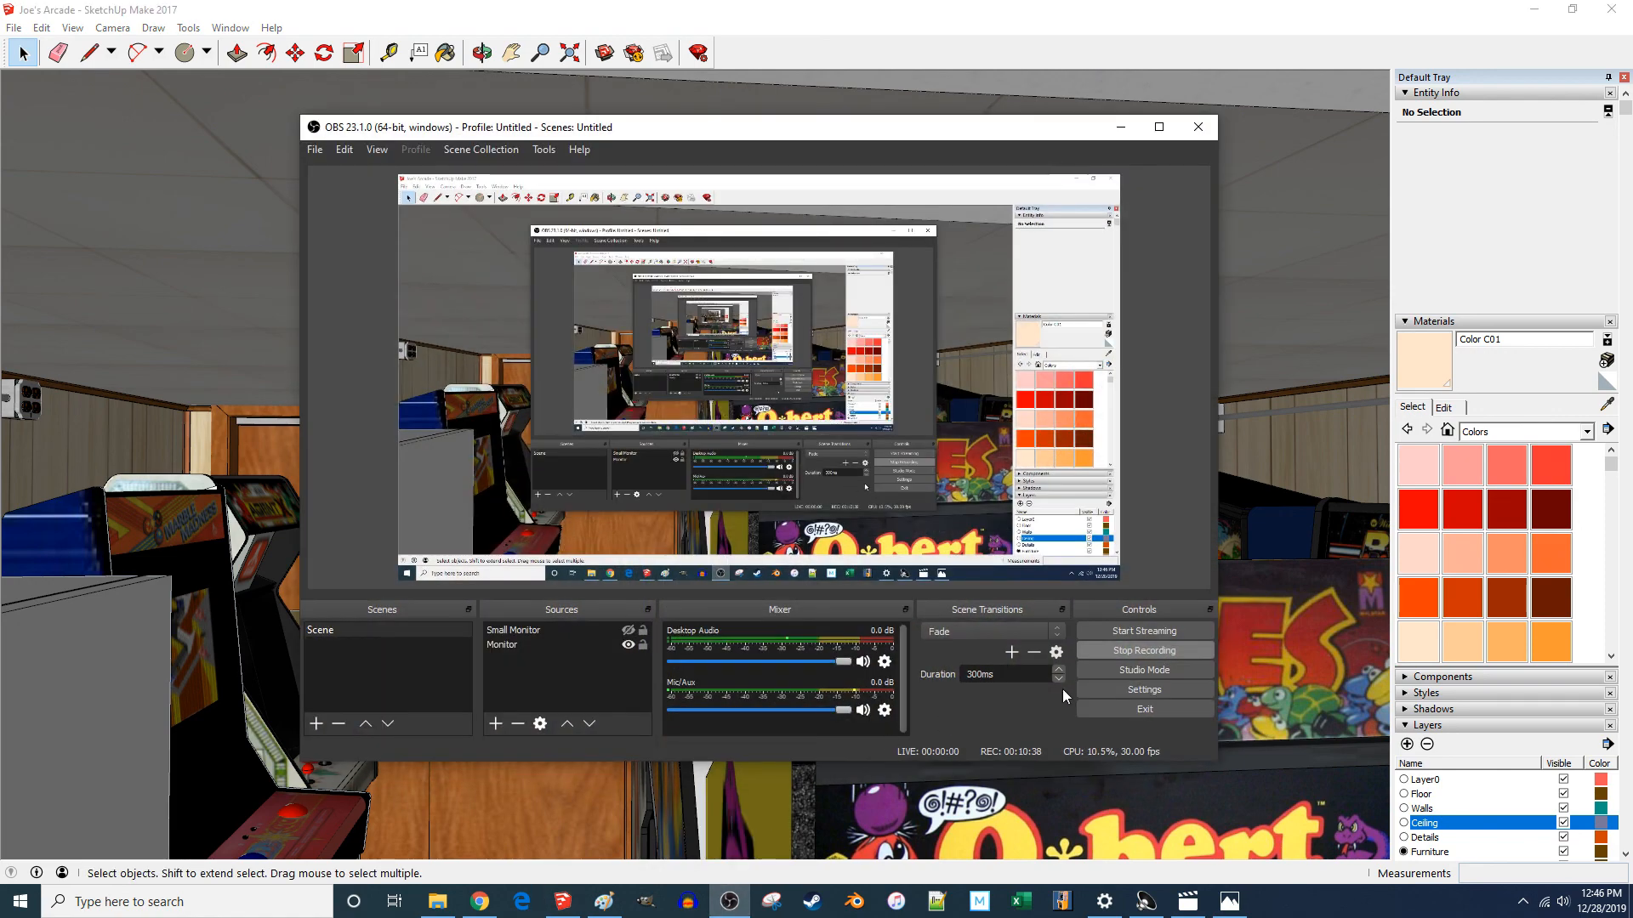